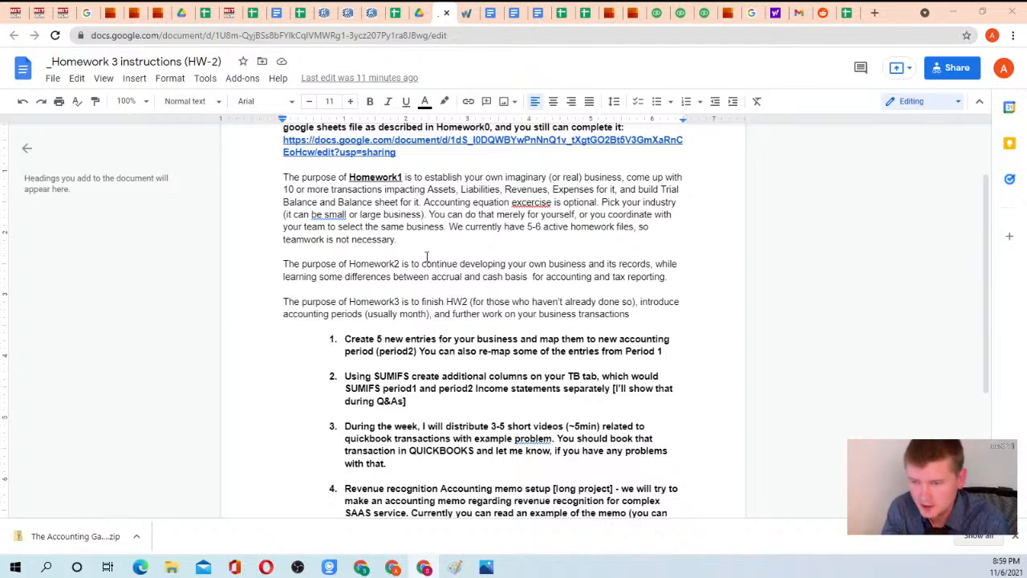
Look over the Homework 3 instructions and select the document's web address.
scroll(401, 241, "down", 3)
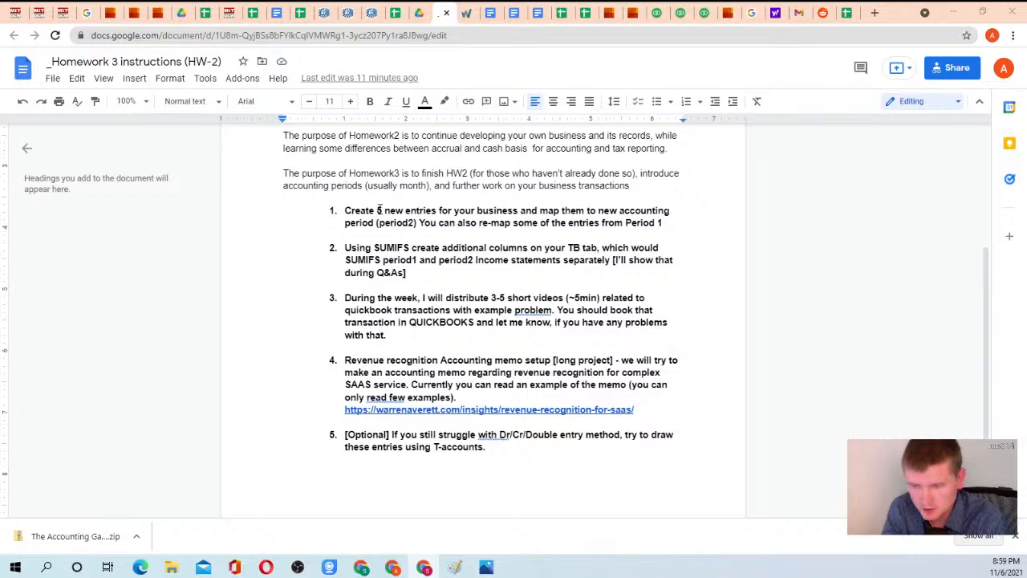
scroll(340, 224, "up", 1)
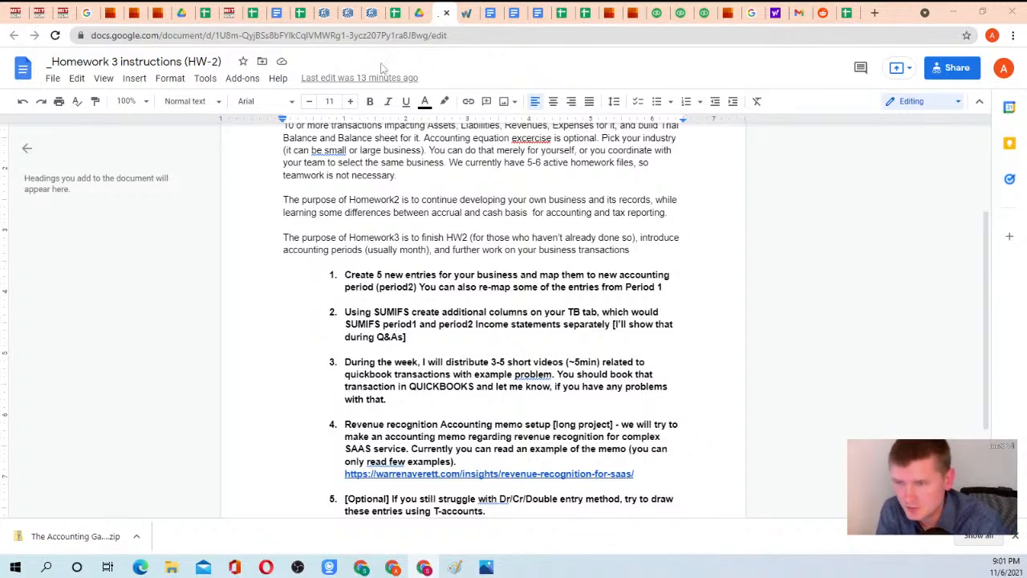
left_click(411, 39)
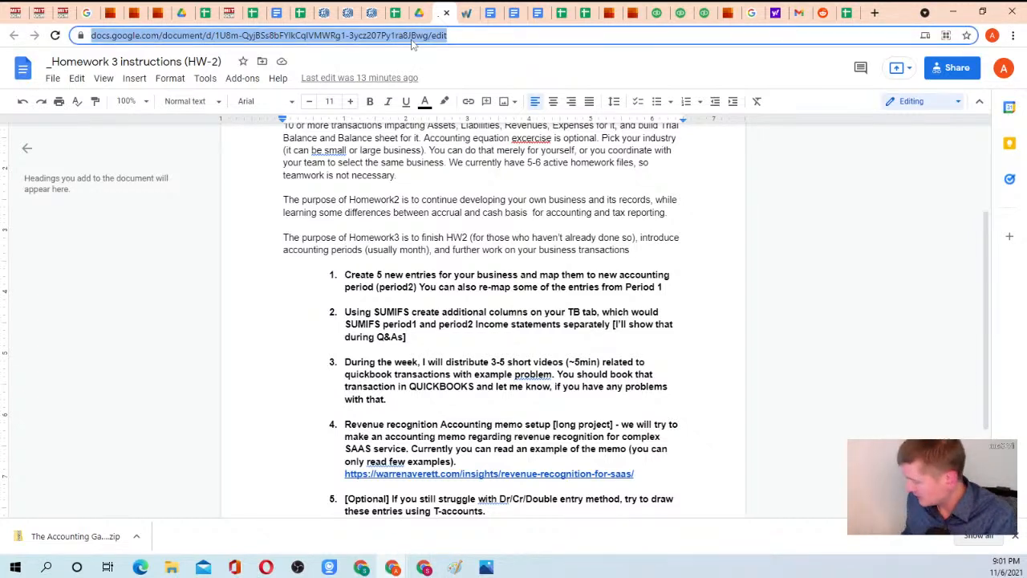
key("alt+Tab")
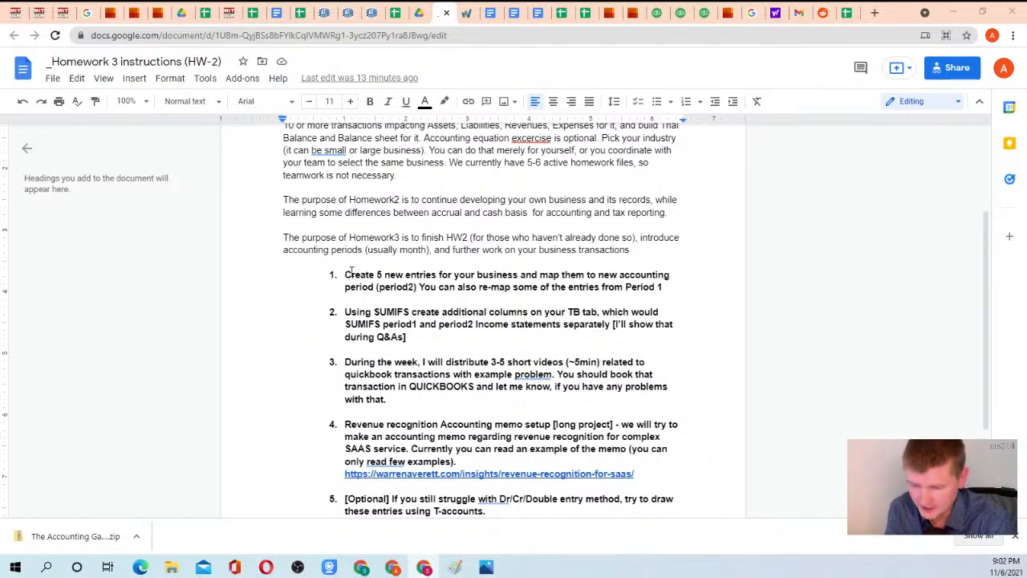
Read through task 1 on creating 5 new entries for period2 and re-mapping entries from Period 1.
left_click_drag(345, 275, 419, 287)
left_click(548, 274)
left_click(422, 289)
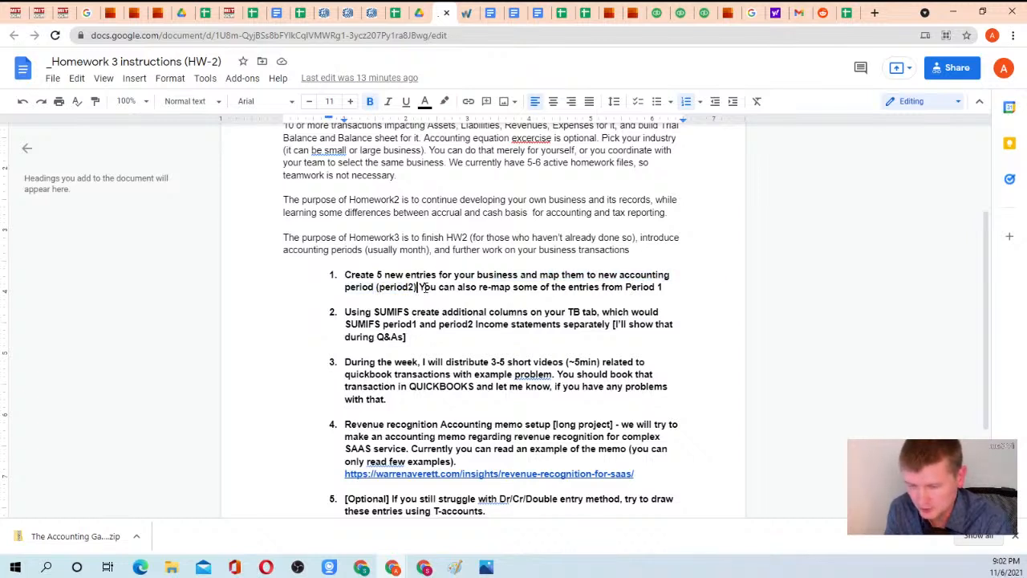
left_click_drag(420, 289, 662, 287)
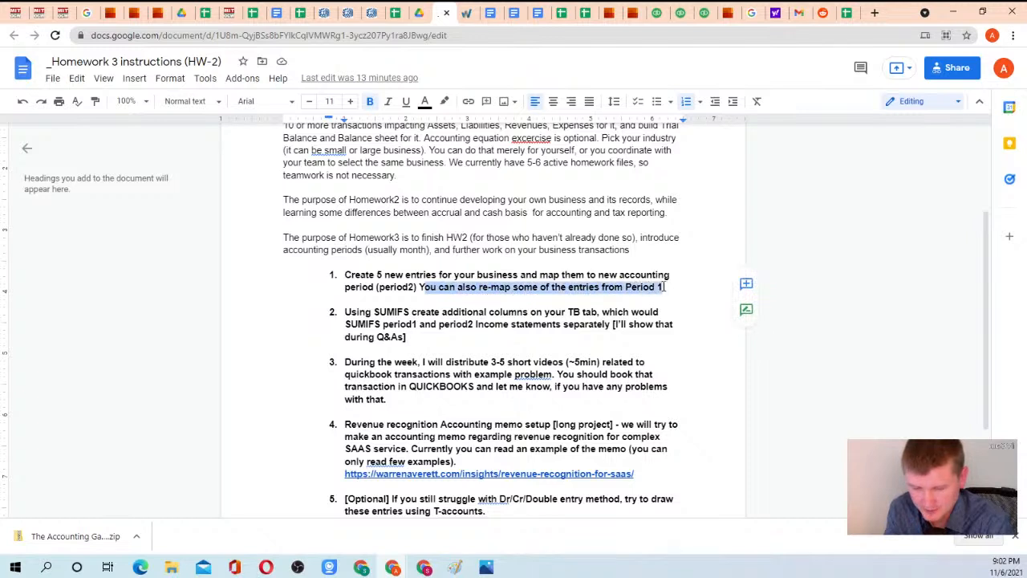
left_click(664, 287)
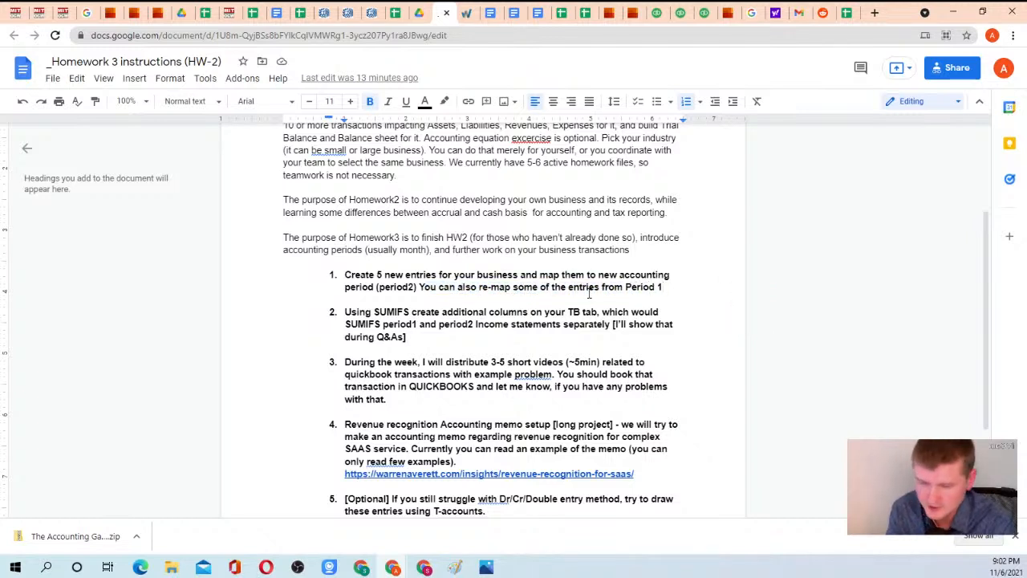
triple_click(345, 274)
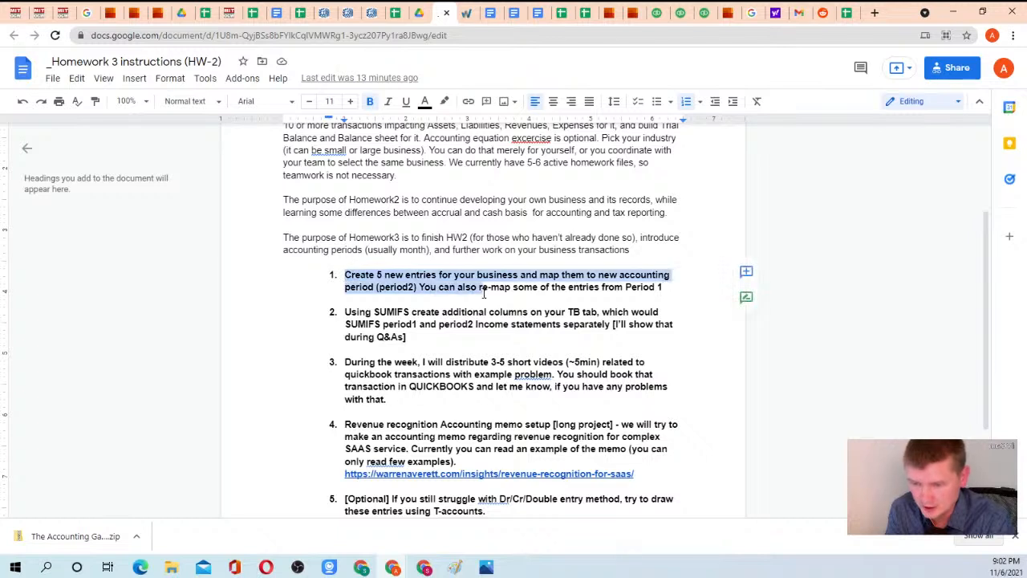
left_click(653, 290)
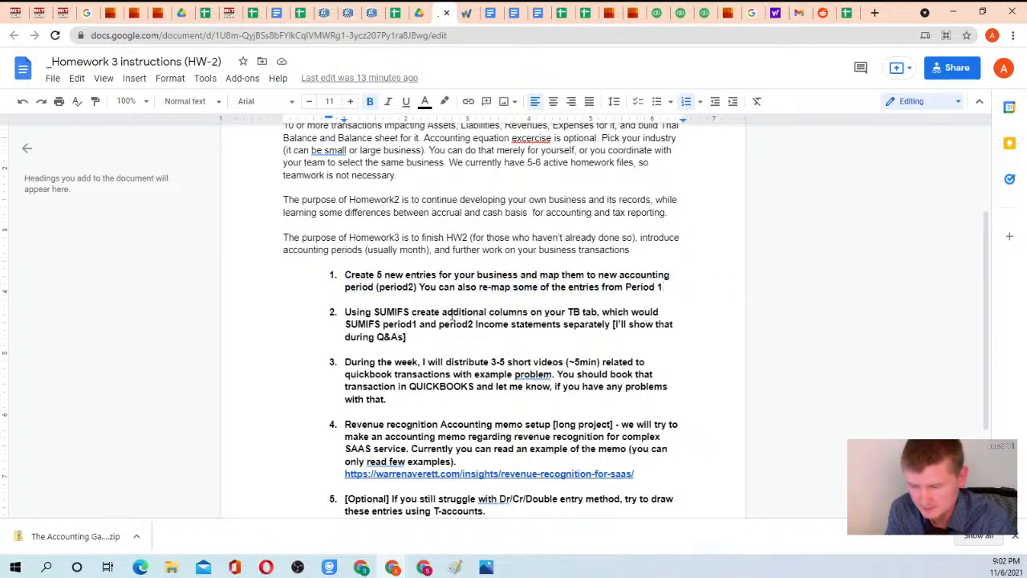
Read task 2 on the SUMIFS columns for the TB tab and task 3 on the QuickBooks videos.
left_click_drag(345, 312, 450, 336)
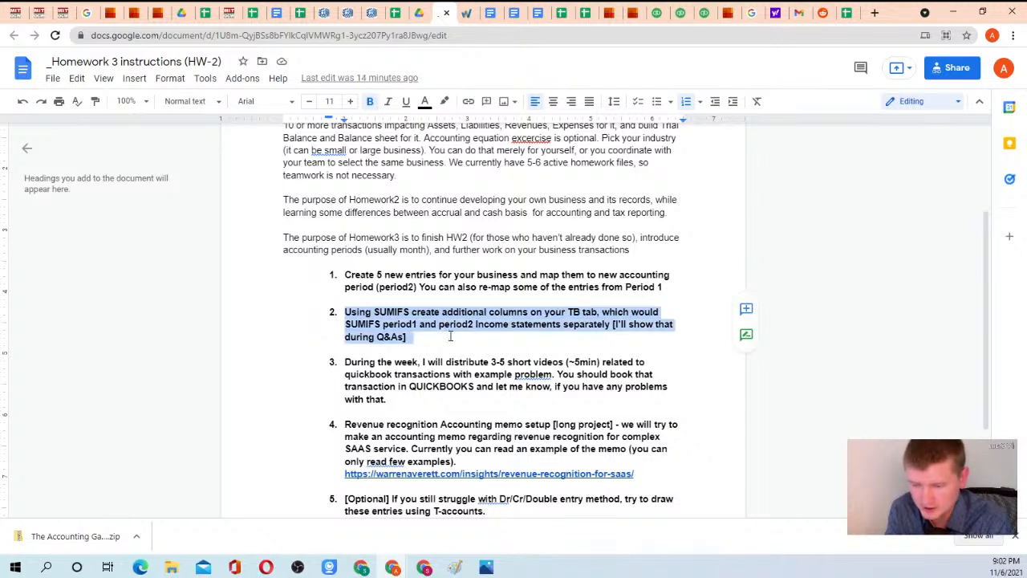
left_click(450, 336)
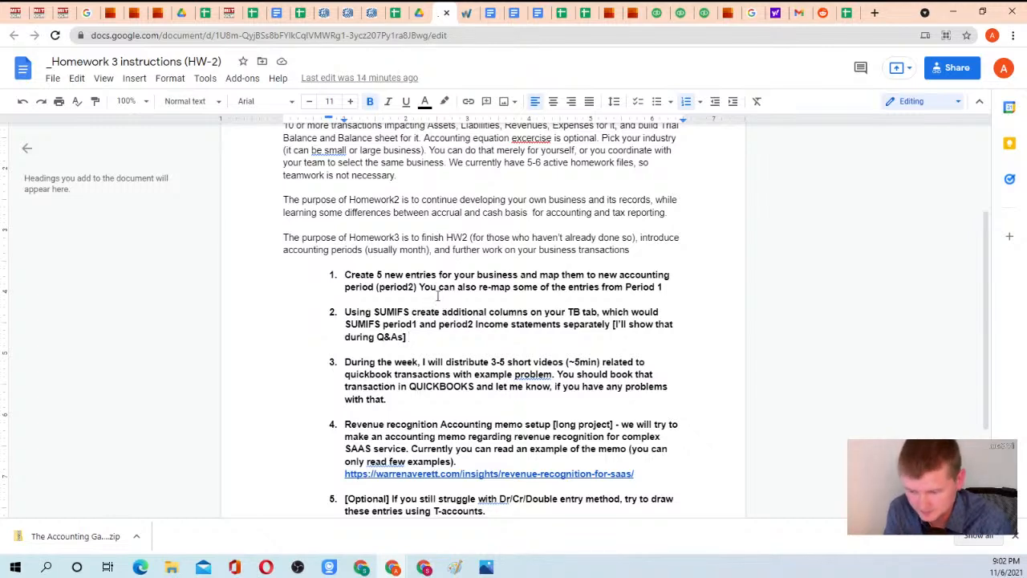
scroll(431, 297, "down", 1)
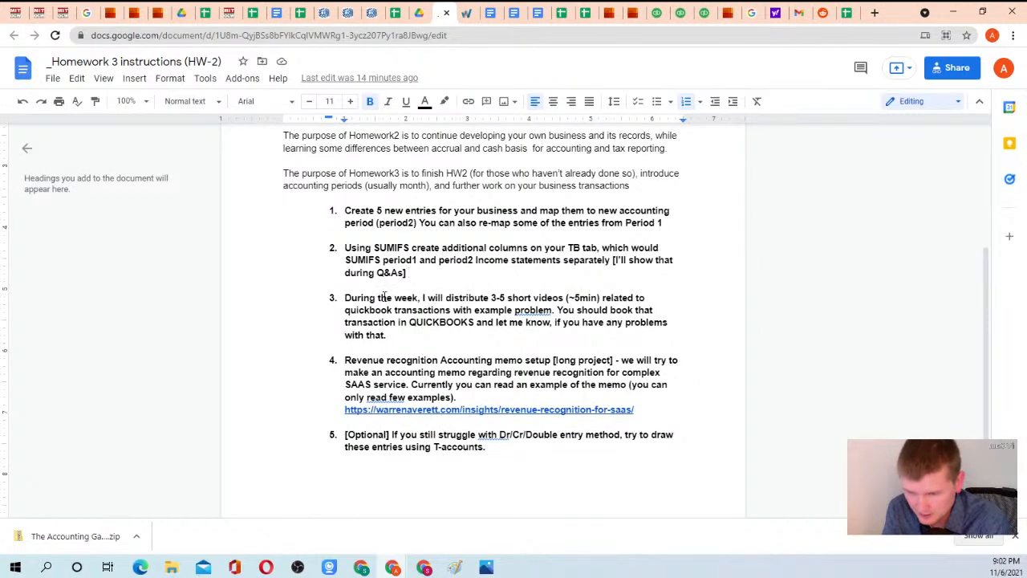
left_click_drag(346, 299, 478, 299)
left_click(475, 299)
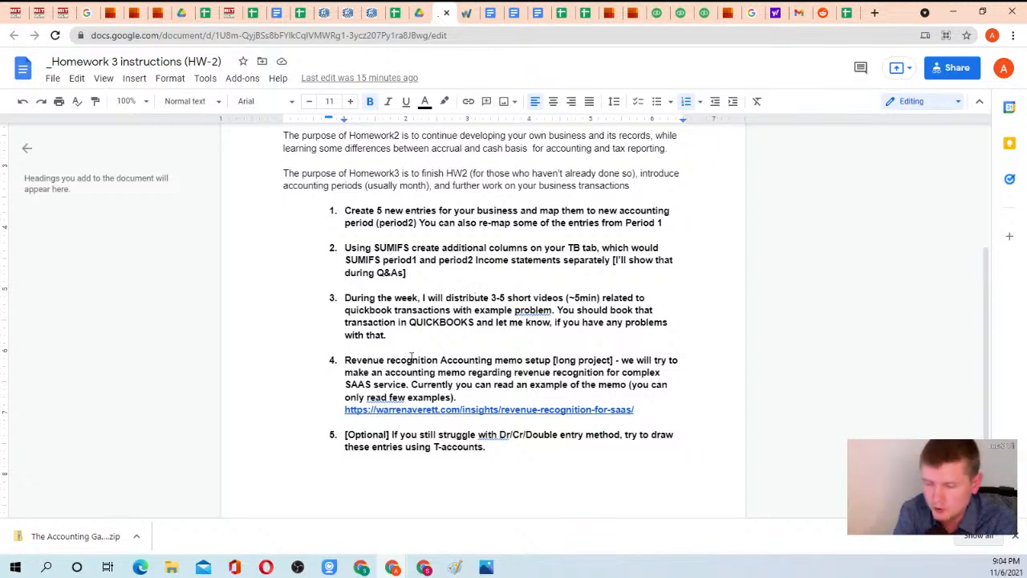
Read through task 4 on setting up the revenue recognition accounting memo, including its reference link.
left_click_drag(345, 359, 641, 410)
left_click(644, 409)
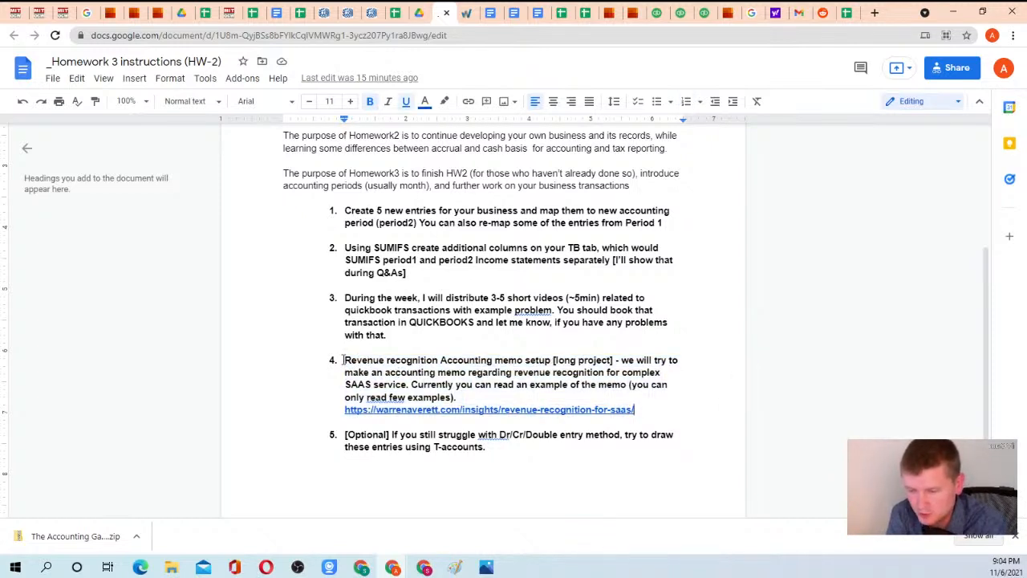
left_click_drag(345, 359, 656, 407)
left_click(655, 407)
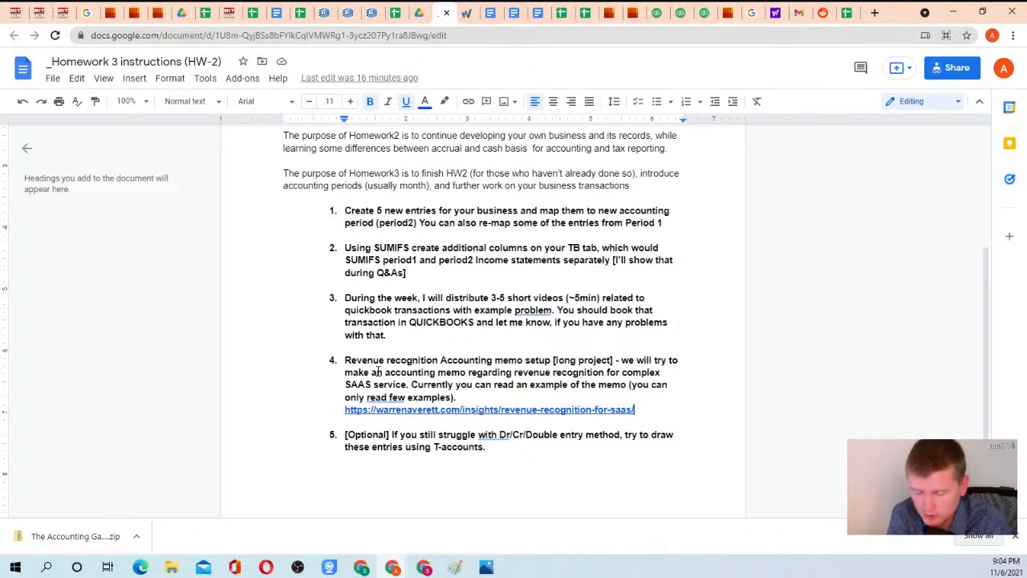
left_click_drag(345, 360, 671, 415)
left_click(664, 415)
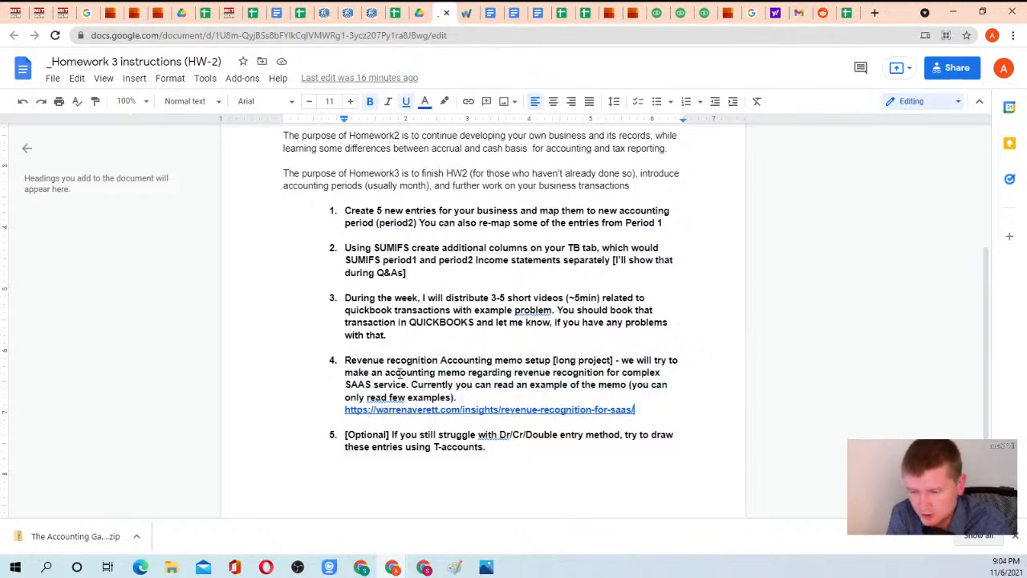
scroll(386, 294, "down", 2)
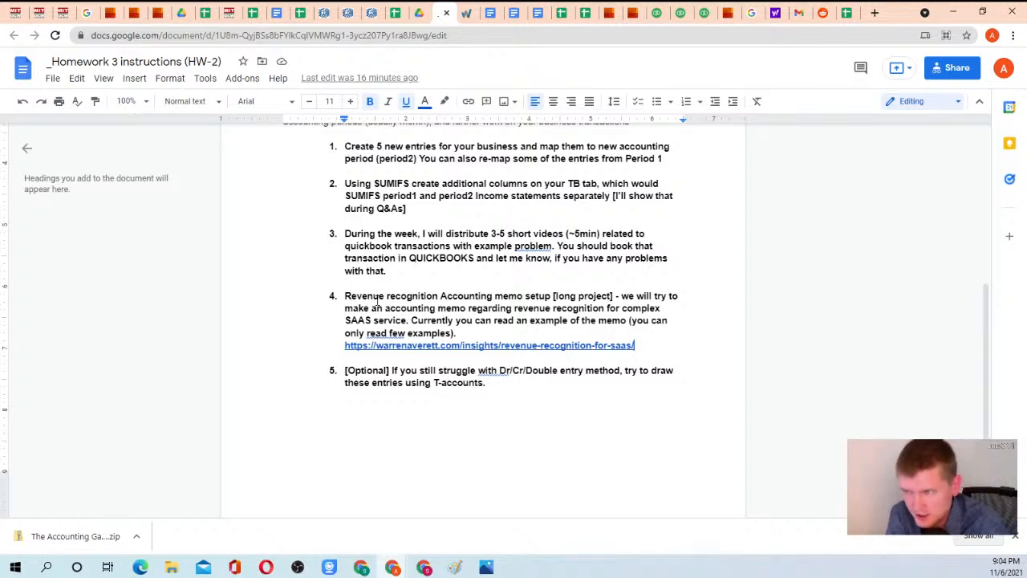
Look through the open PwC "Revenue from contracts with customers" guides, including the 2020 guide's cover and opening pages.
left_click(161, 16)
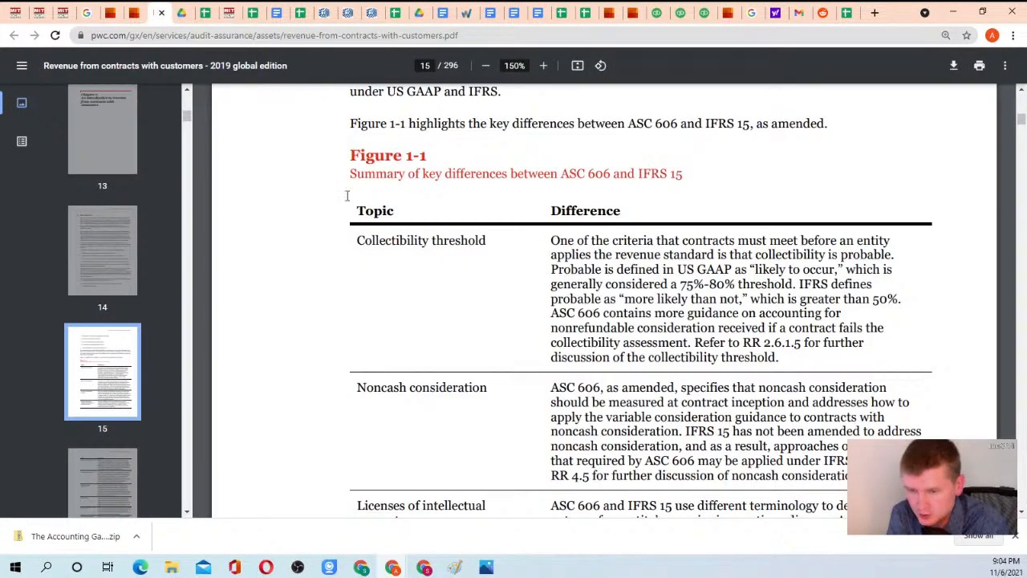
scroll(337, 194, "up", 3)
scroll(337, 193, "down", 2)
key("ctrl+shift+Tab")
scroll(450, 185, "up", 20)
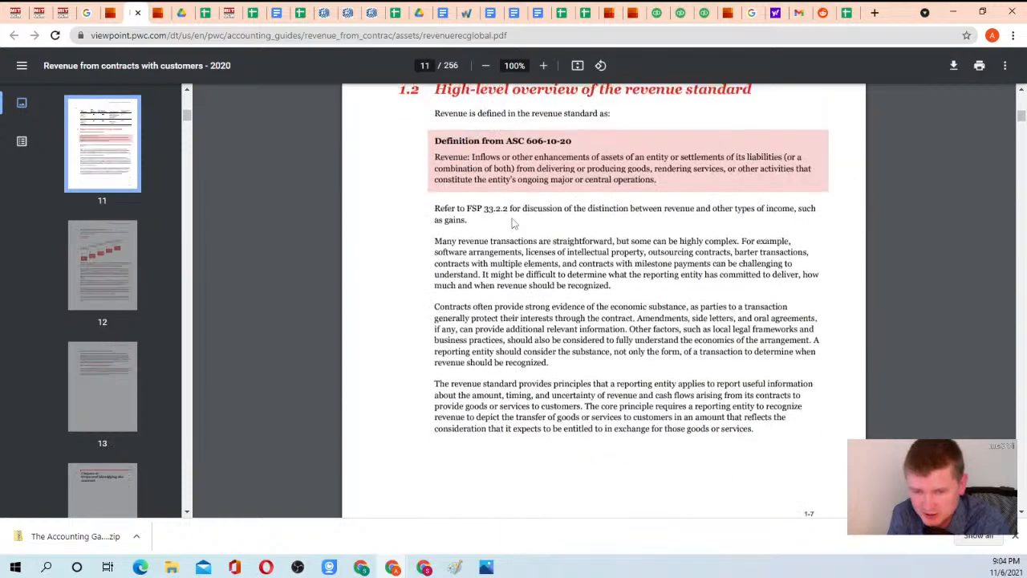
scroll(513, 224, "up", 20)
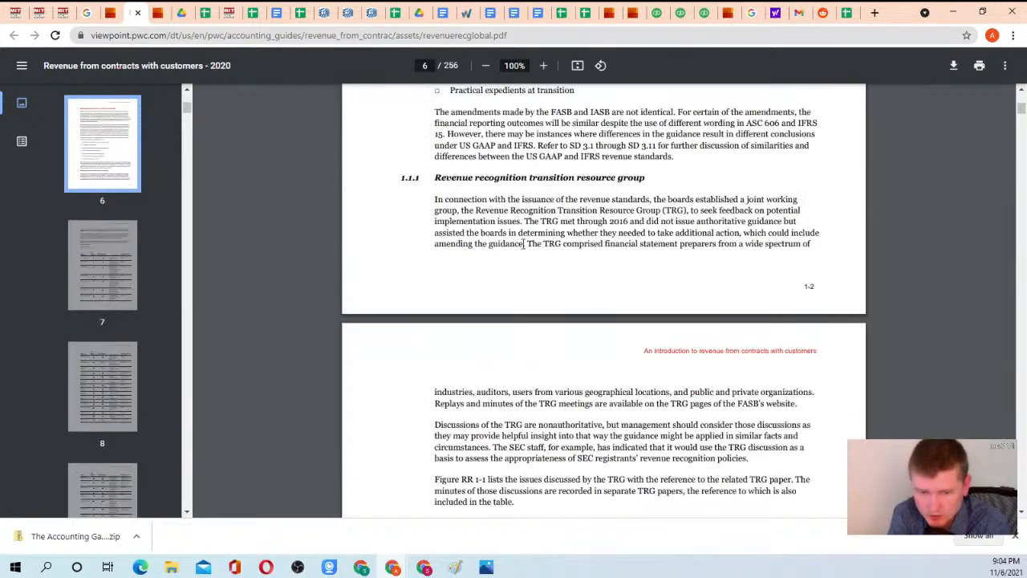
left_click_drag(1022, 106, 1021, 95)
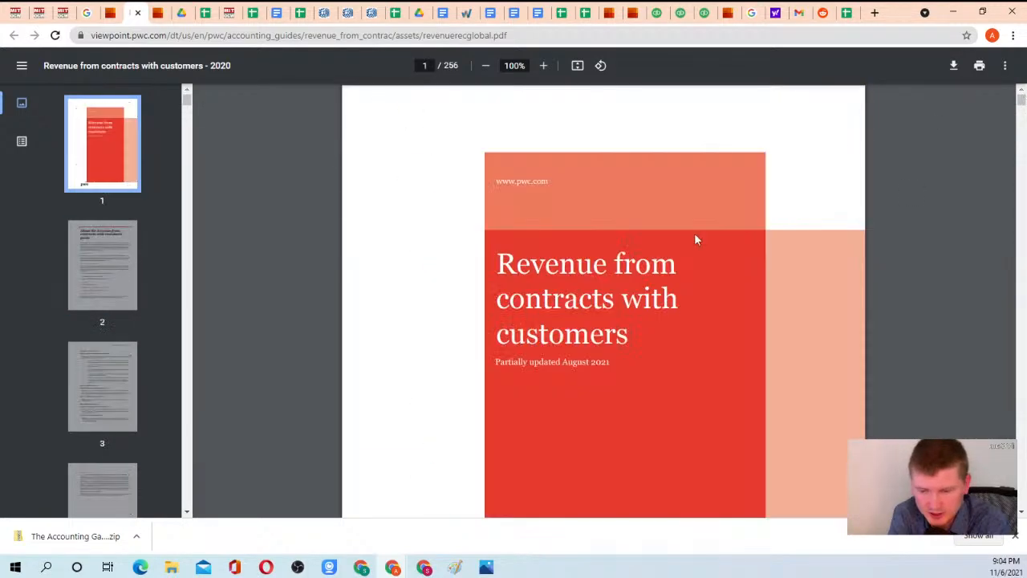
scroll(543, 295, "down", 15)
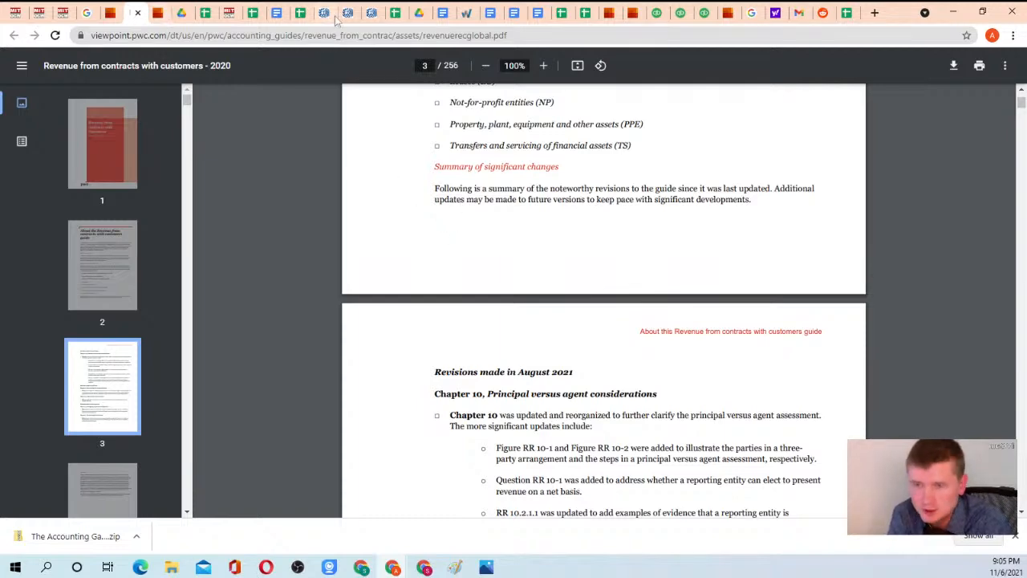
Return to the Homework 3 instructions and open the Warren Averett SaaS revenue recognition article linked in task 4.
left_click(440, 12)
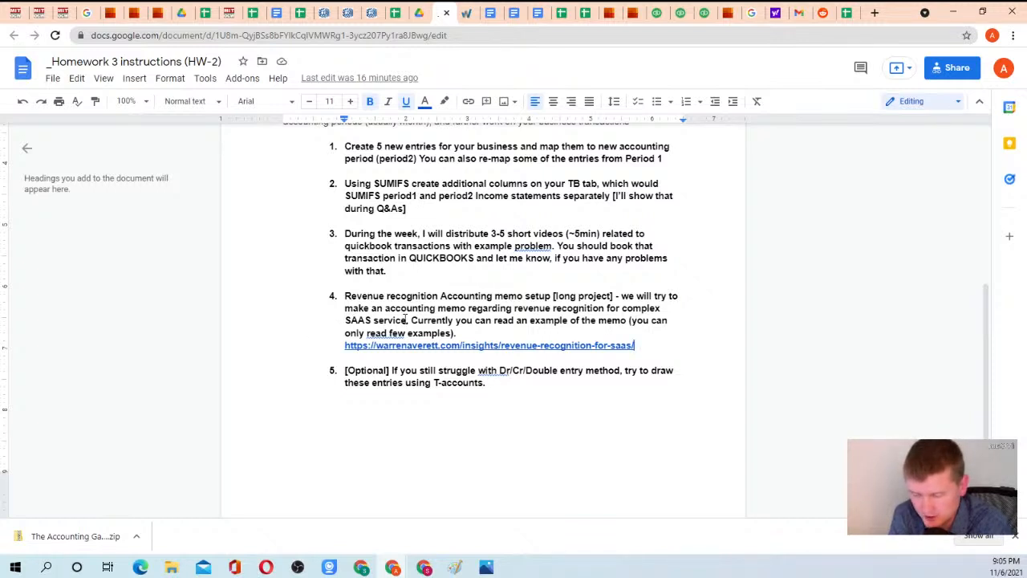
left_click(438, 345)
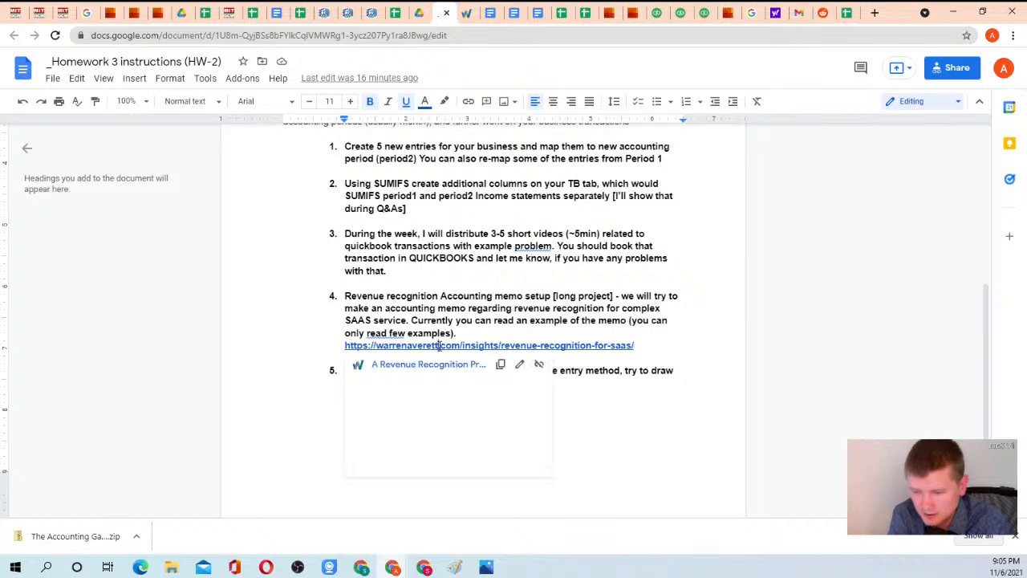
left_click(425, 364)
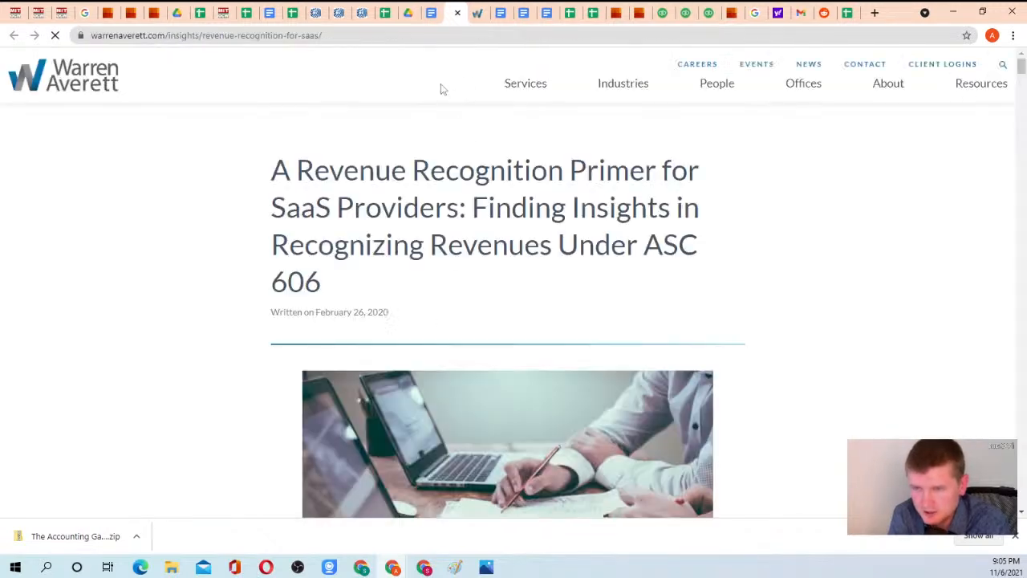
Go back to the Homework 3 instructions and reread the task 4 description of the SAAS accounting memo.
left_click(431, 13)
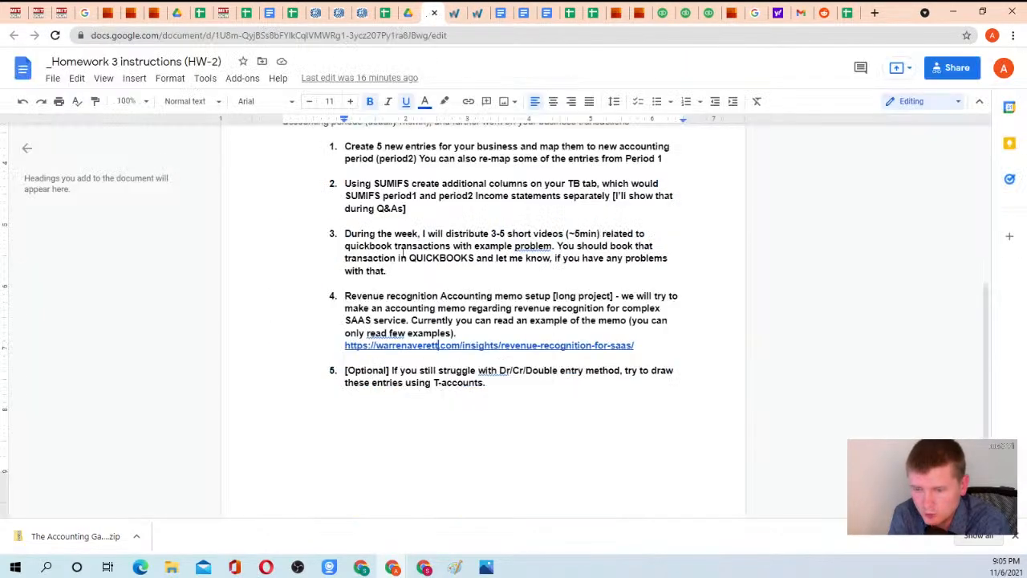
left_click_drag(345, 296, 635, 345)
left_click(634, 345)
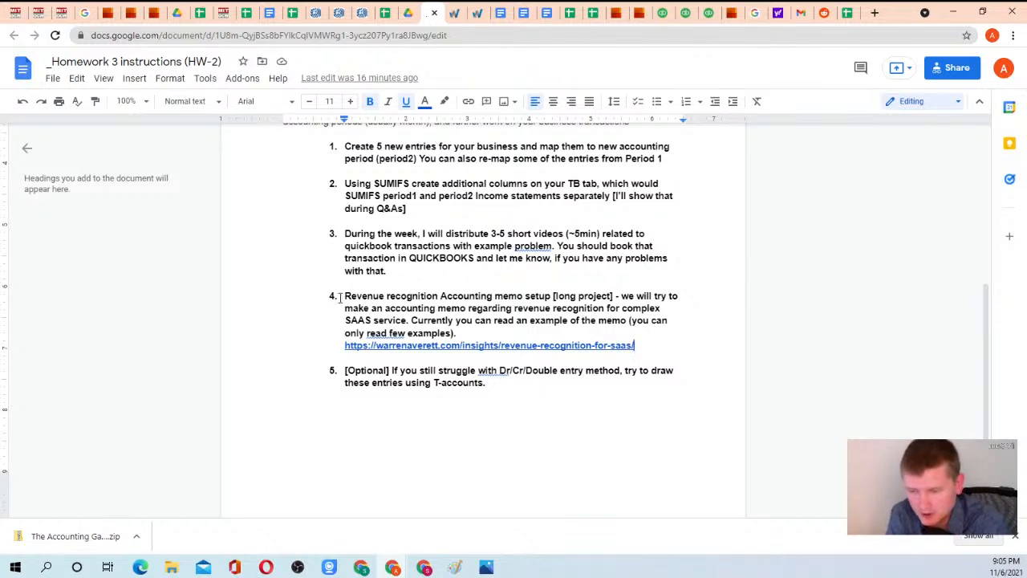
left_click_drag(347, 296, 475, 319)
left_click(475, 319)
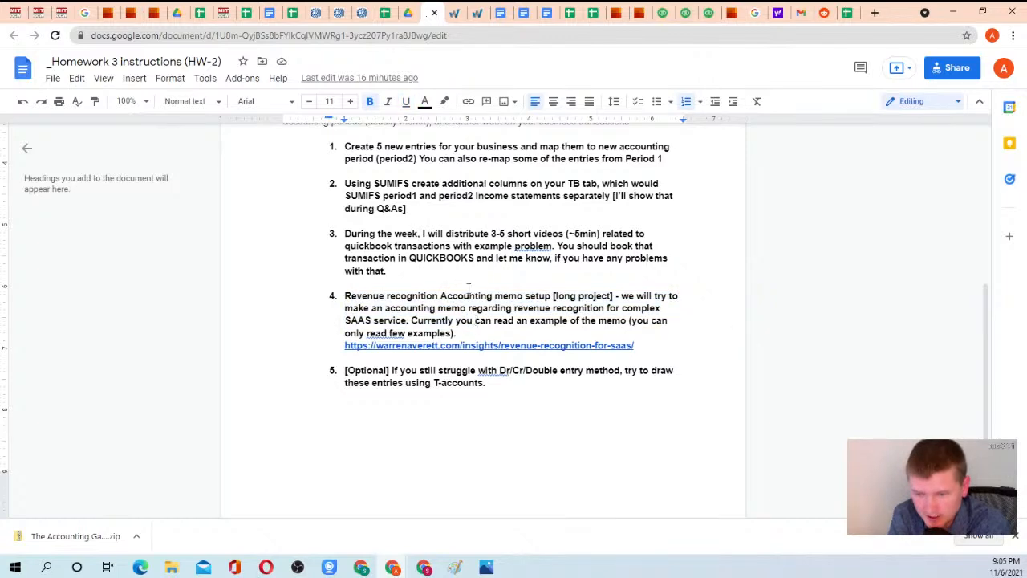
Examine the Warren Averett article's SaaS contract lifecycle, ASC 606 five-step process and Example 1 on the web-based sales platform.
left_click(432, 345, "ctrl")
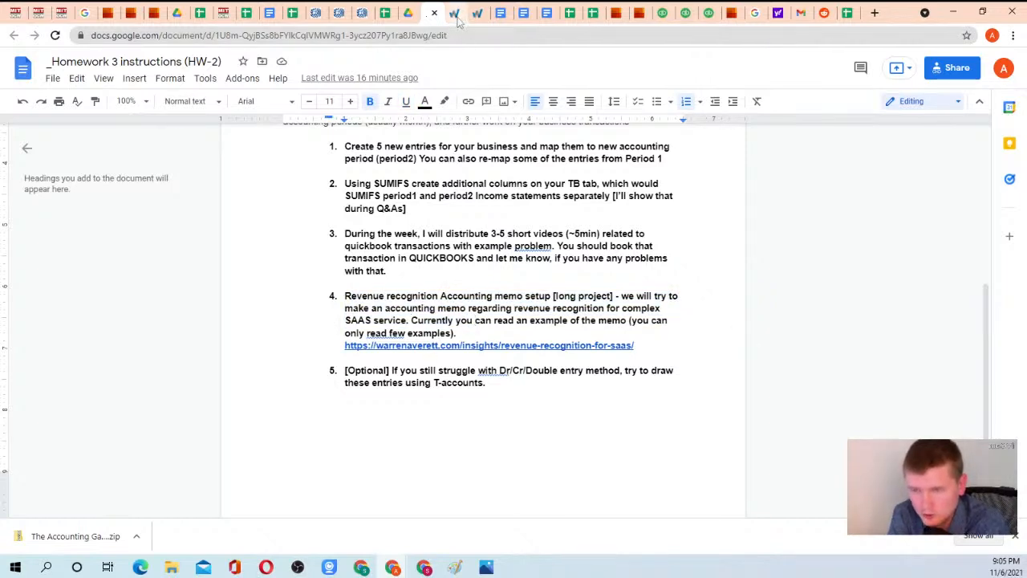
scroll(376, 235, "down", 9)
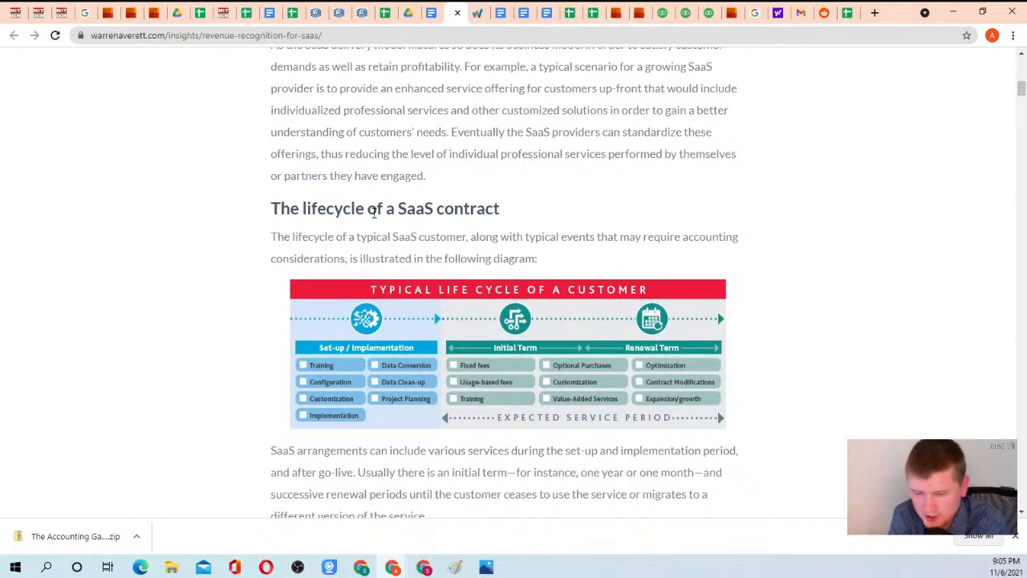
scroll(372, 210, "down", 4)
scroll(393, 197, "down", 6)
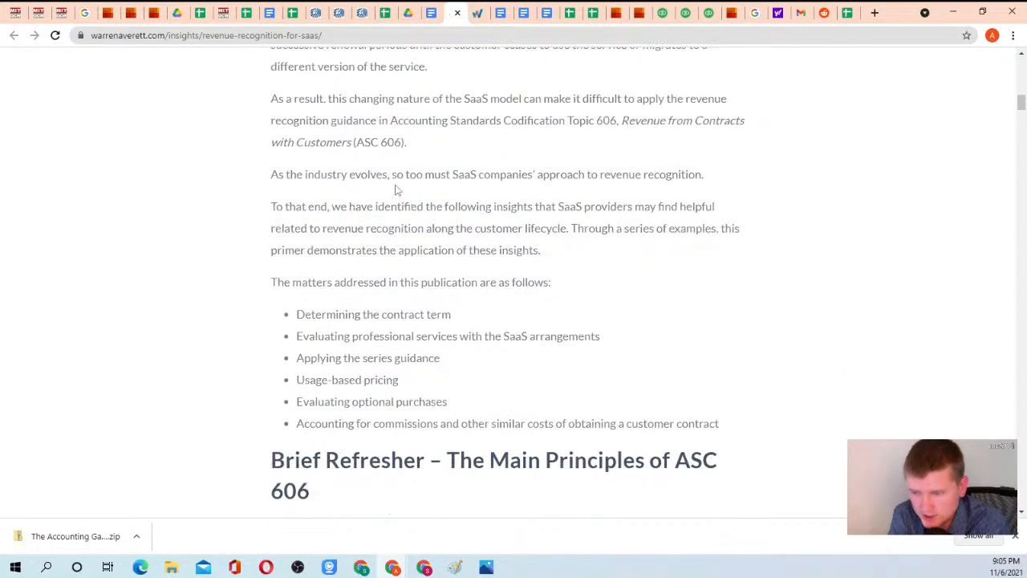
scroll(373, 201, "down", 2)
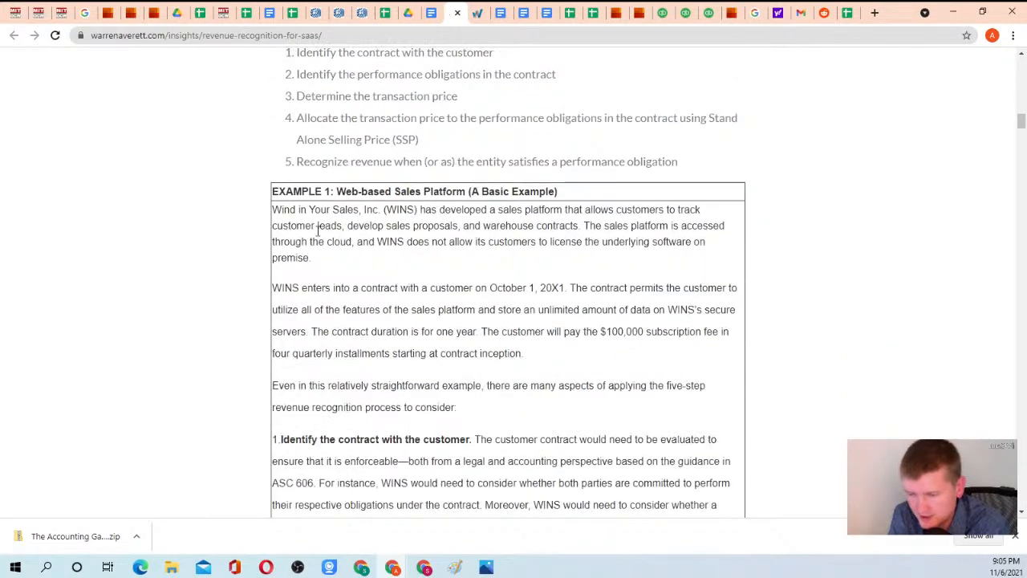
scroll(396, 265, "down", 8)
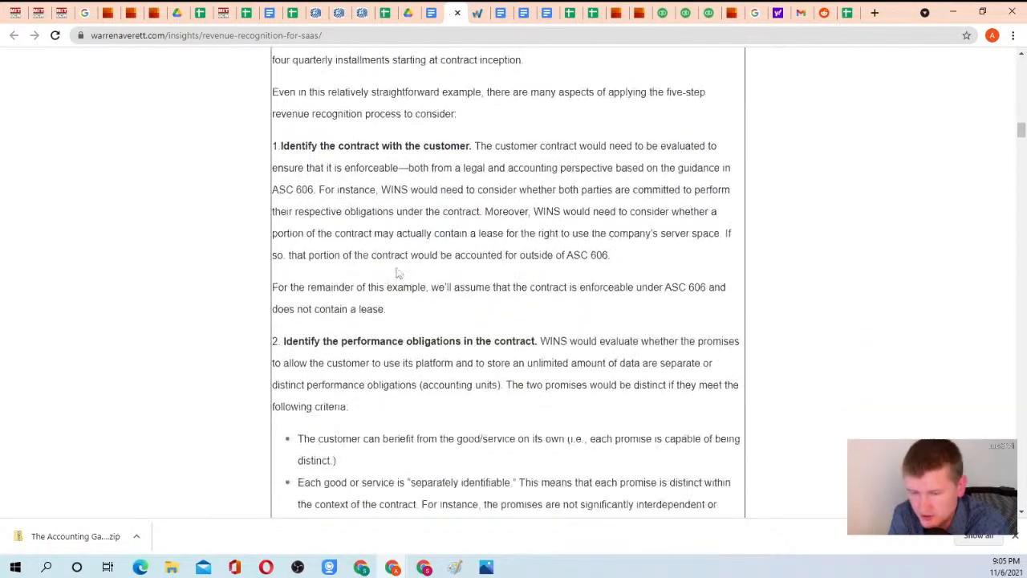
scroll(395, 232, "down", 2)
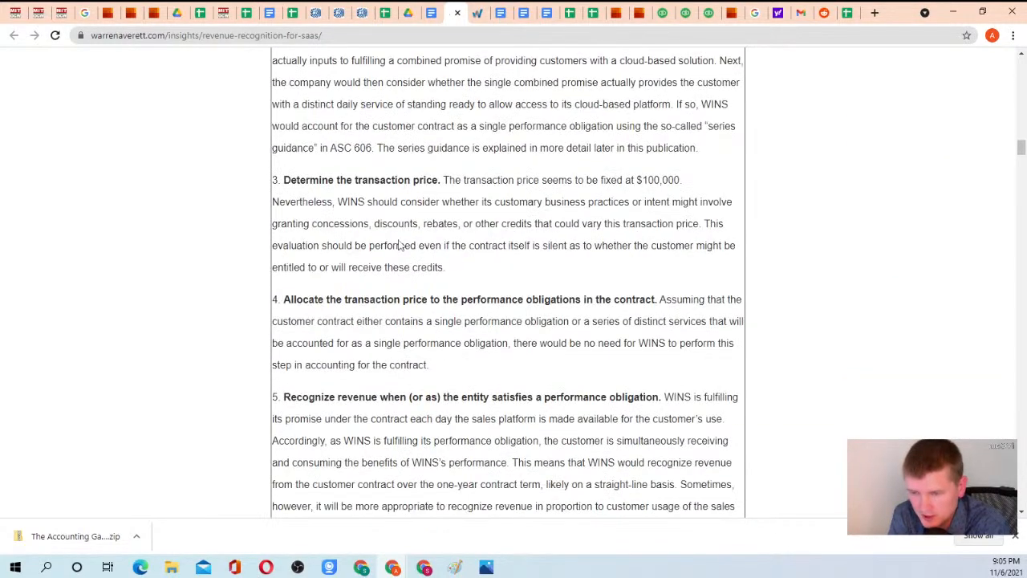
scroll(404, 233, "up", 7)
scroll(414, 270, "up", 5)
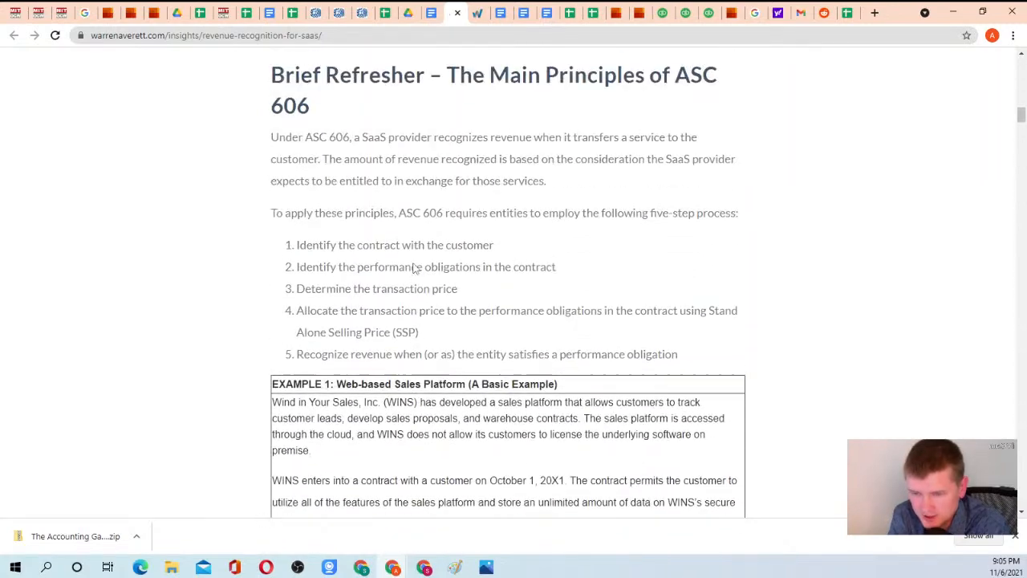
Find the five-step model for recognizing revenue, Figure RR 1-2, in the PwC 2020 revenue guide and examine its steps.
scroll(388, 246, "down", 9)
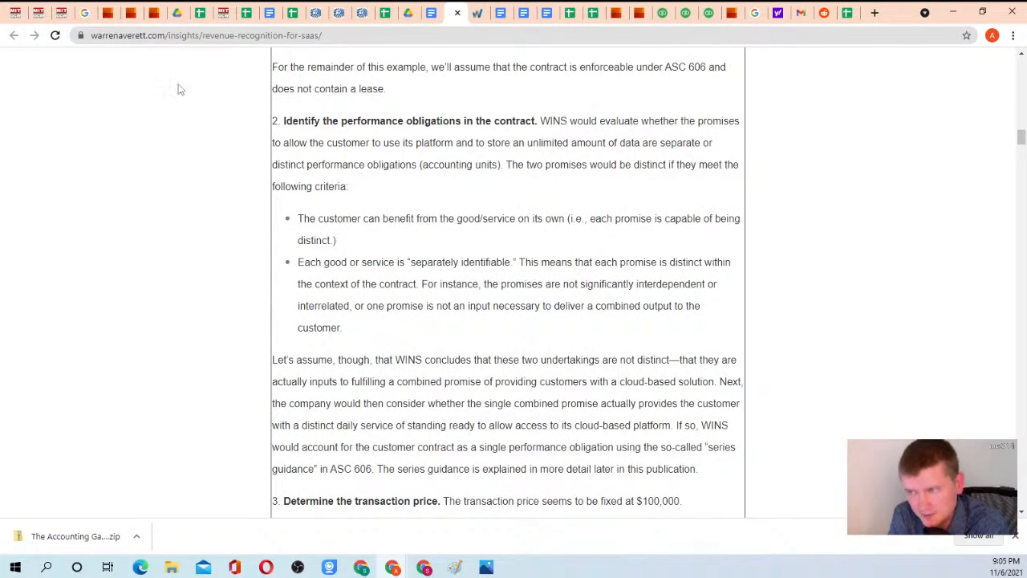
left_click(128, 13)
scroll(466, 181, "down", 8)
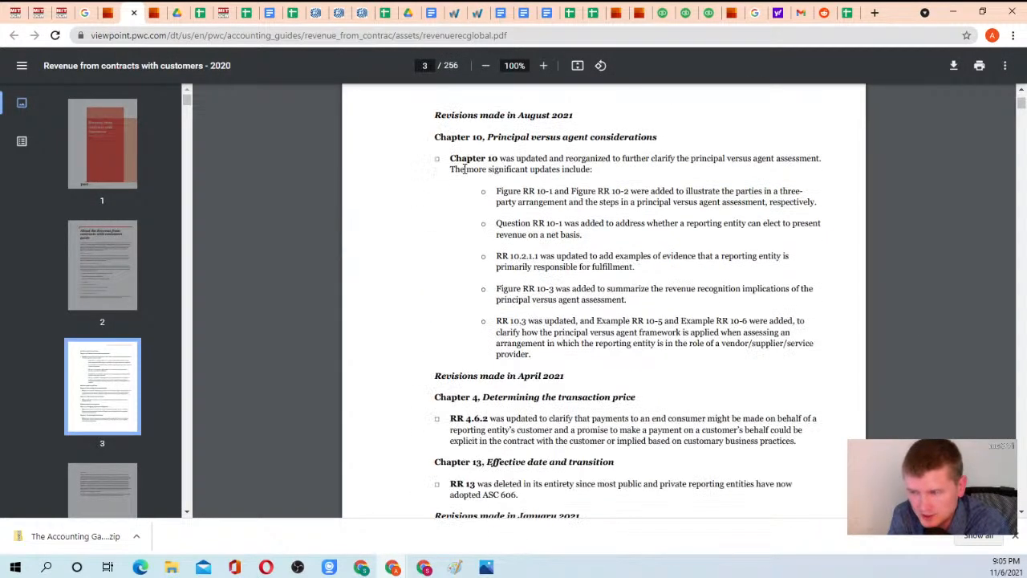
scroll(469, 192, "down", 20)
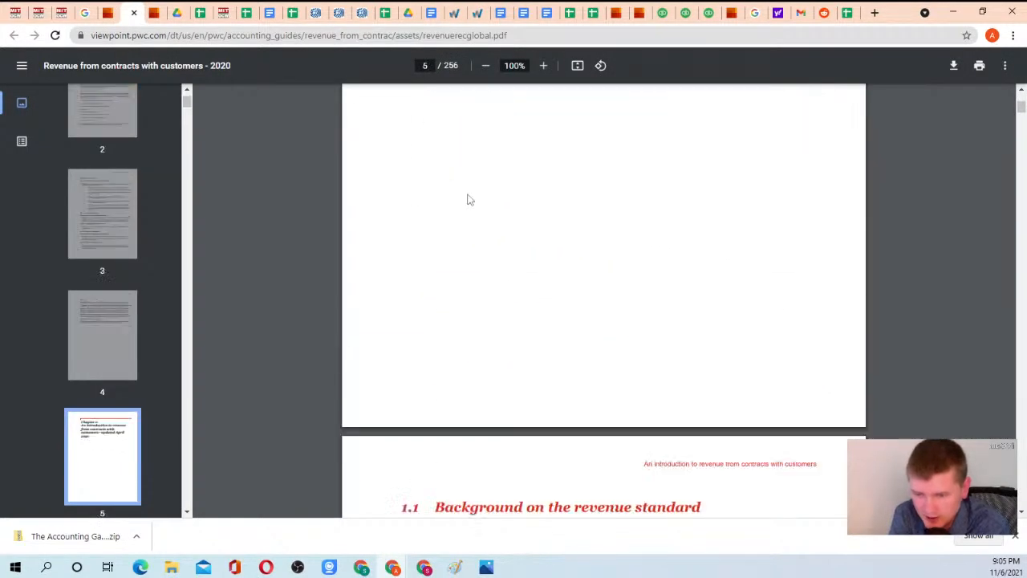
scroll(475, 190, "down", 5)
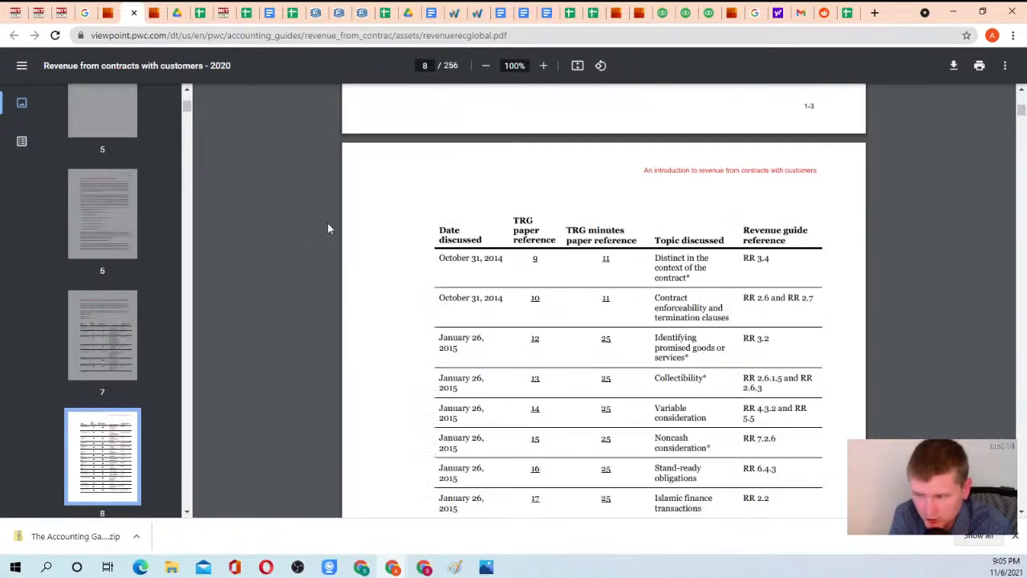
scroll(383, 229, "down", 20)
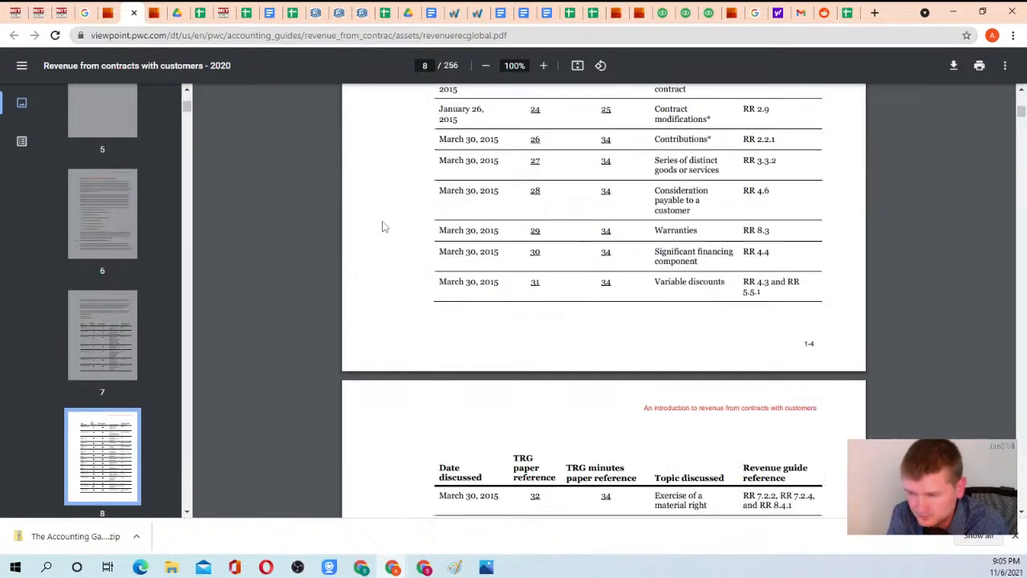
scroll(384, 241, "down", 16)
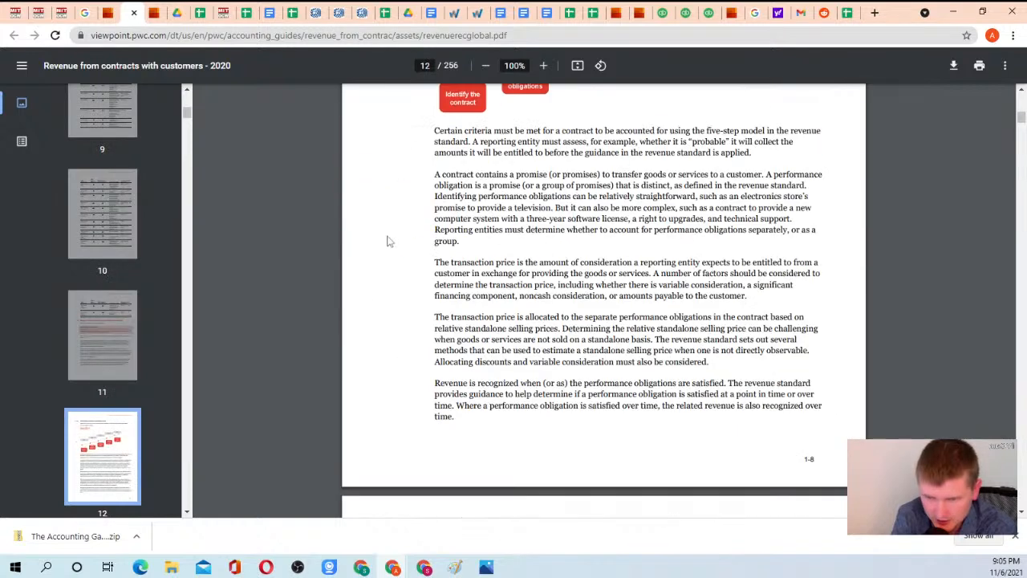
scroll(385, 241, "up", 5)
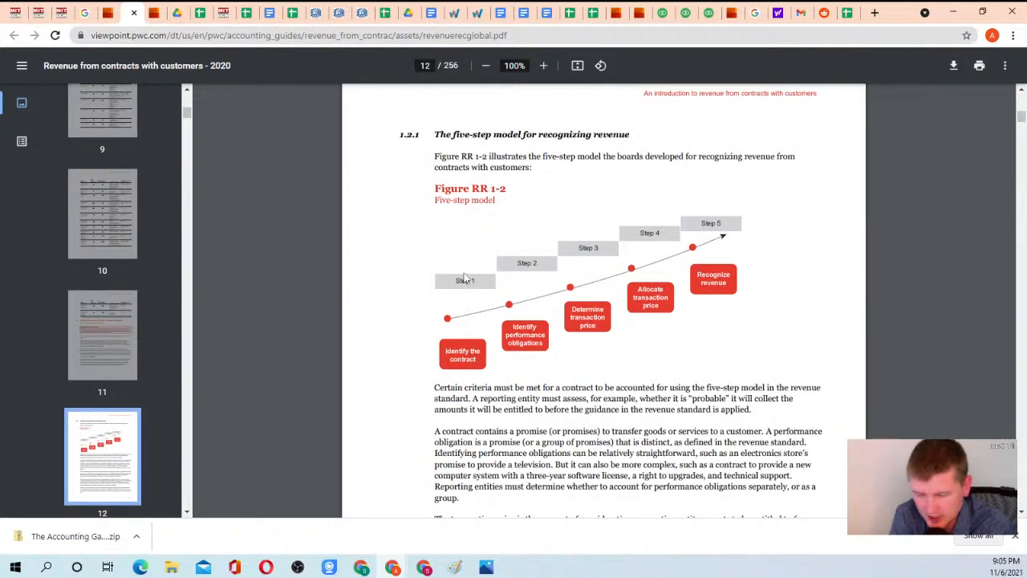
left_click_drag(432, 186, 515, 231)
left_click(714, 353)
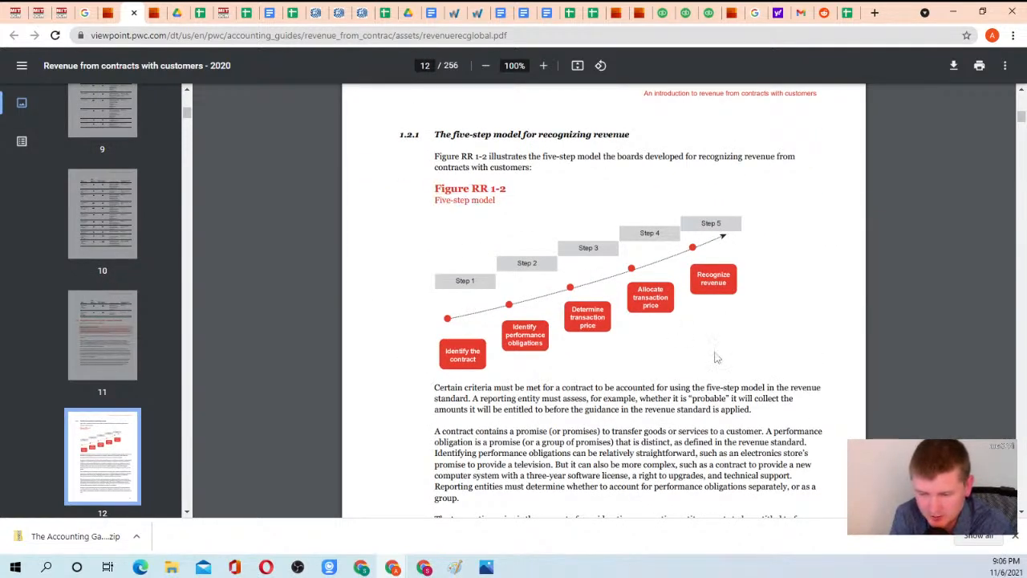
left_click_drag(429, 177, 548, 302)
left_click(555, 313)
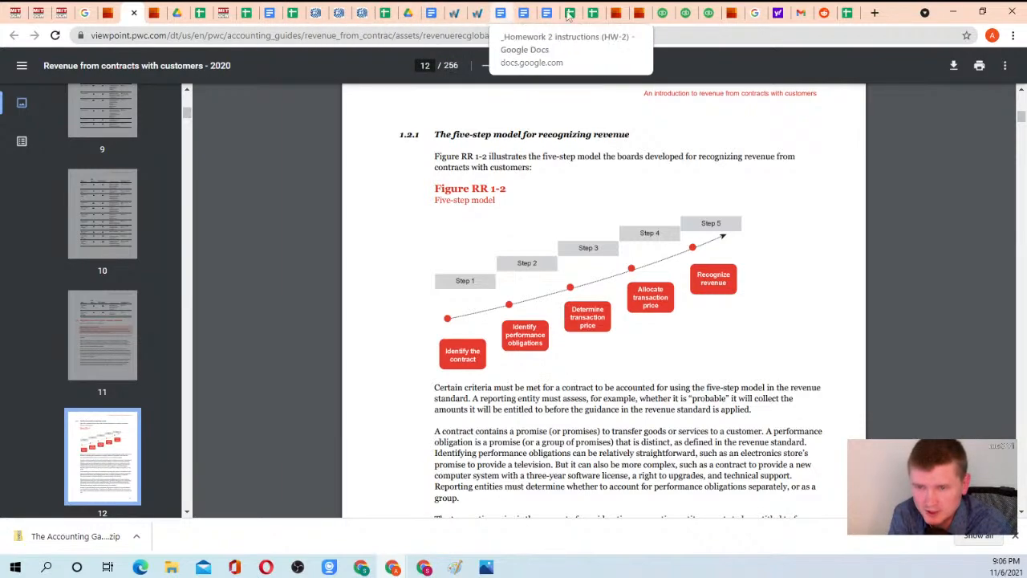
Return to the Warren Averett article and review its SaaS contract lifecycle, matters addressed and ASC 606 five-step process.
left_click(474, 16)
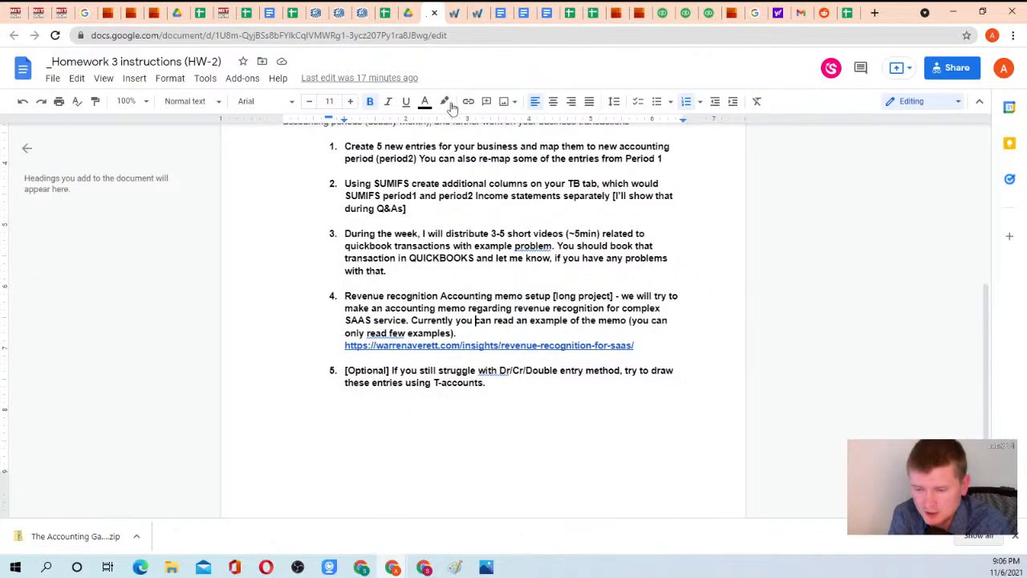
left_click(456, 14)
scroll(425, 214, "up", 20)
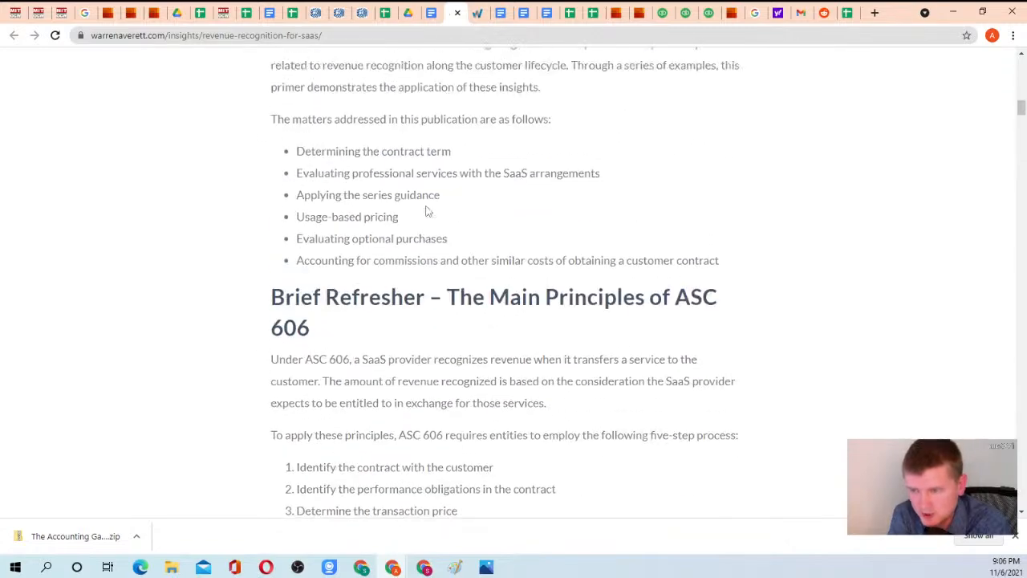
scroll(425, 211, "up", 9)
scroll(362, 225, "down", 8)
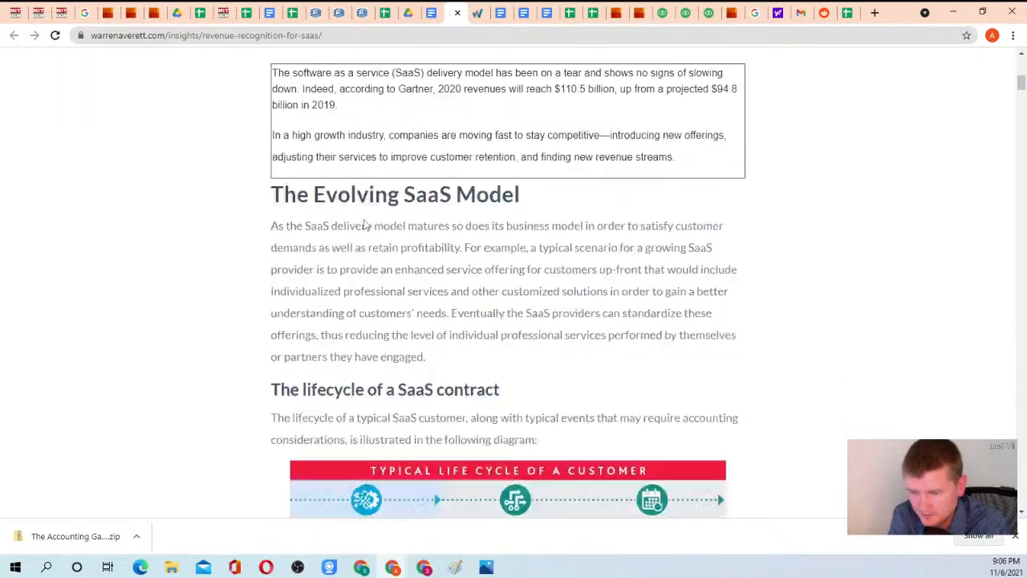
scroll(329, 178, "down", 3)
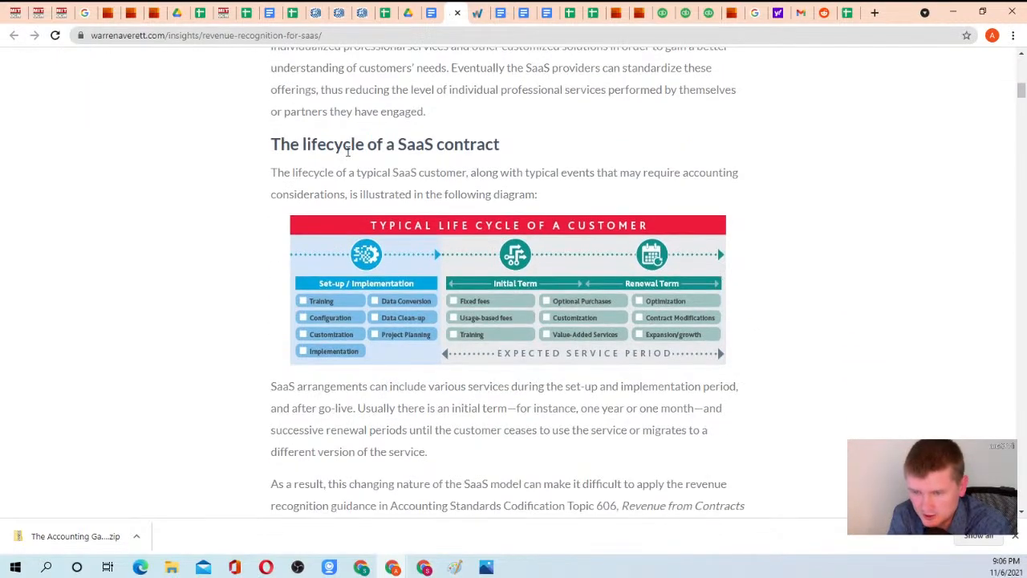
scroll(369, 175, "down", 6)
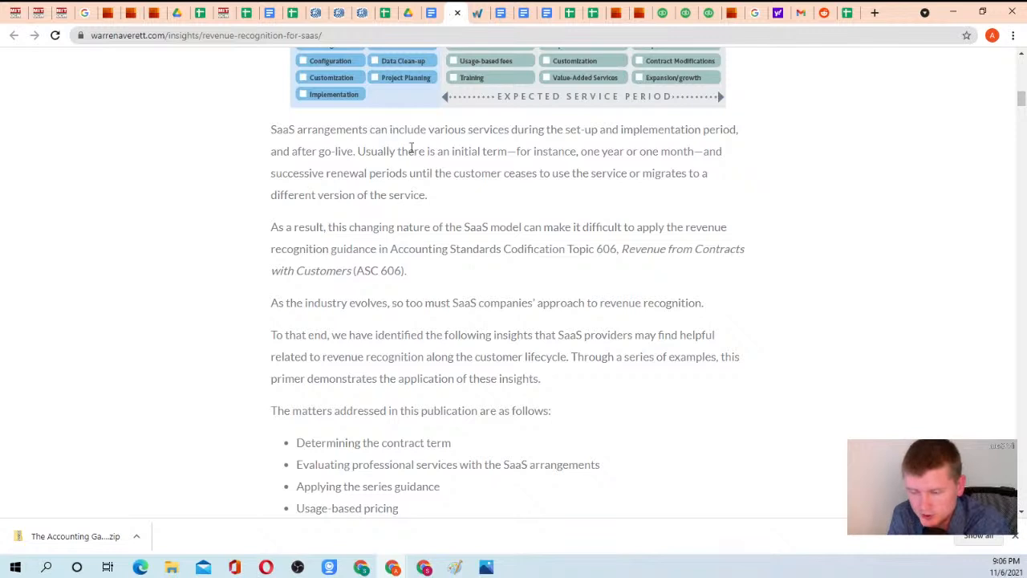
scroll(411, 193, "down", 1)
scroll(430, 181, "down", 3)
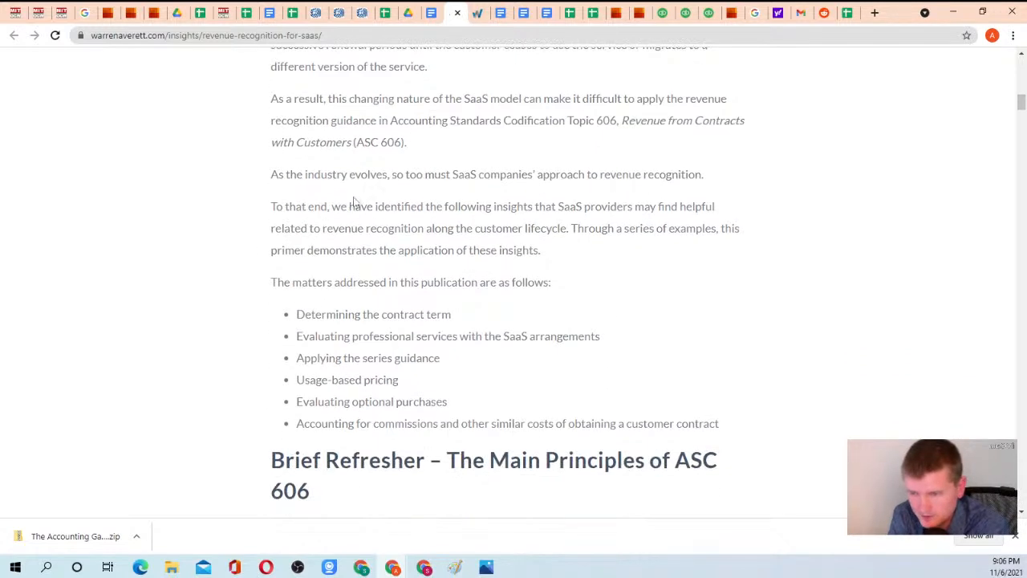
left_click_drag(316, 152, 460, 256)
left_click(459, 255)
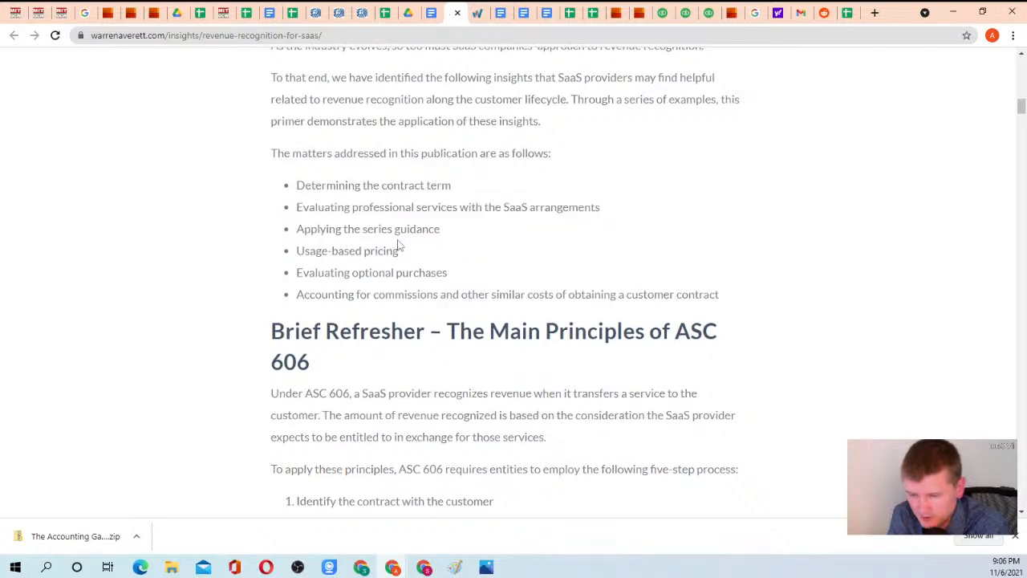
scroll(399, 245, "down", 4)
scroll(366, 179, "down", 2)
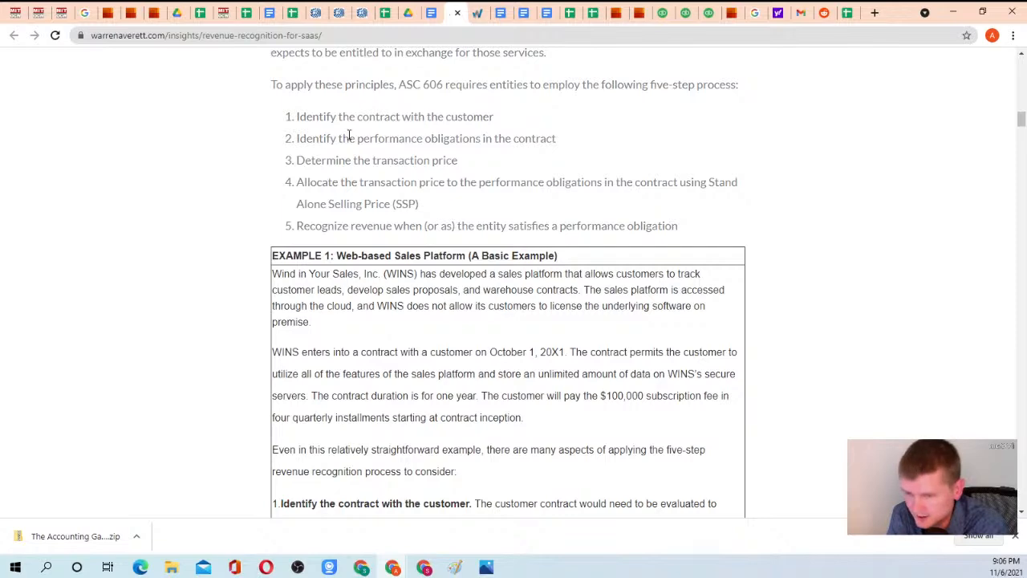
scroll(357, 132, "up", 2)
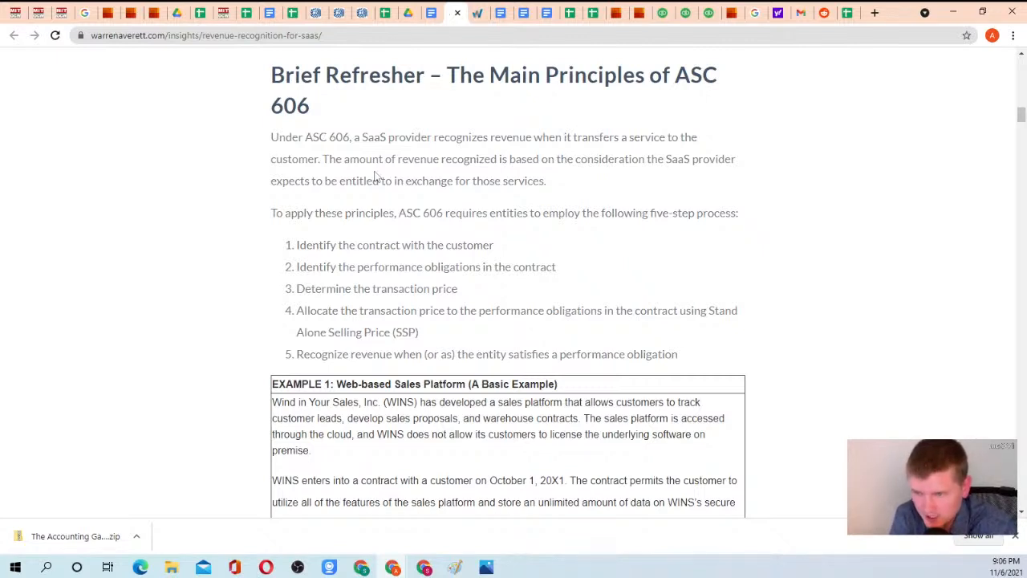
In the Homework 3 instructions, add under task 4's link: "Please highlight concepts which are not familiar to you, and share with me or via chat/e-mail.".
left_click(431, 13)
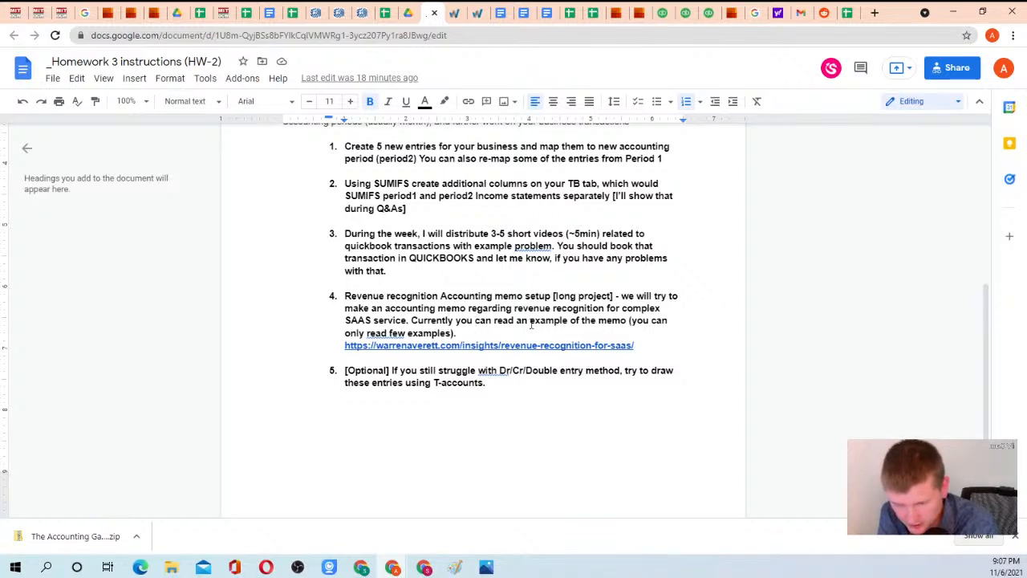
left_click(647, 346)
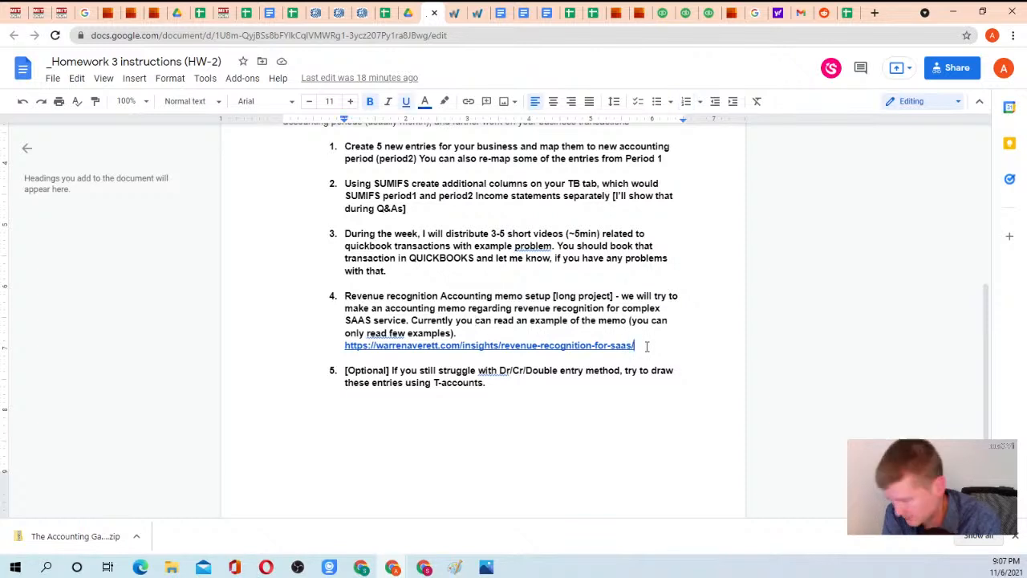
key("Return")
type("P")
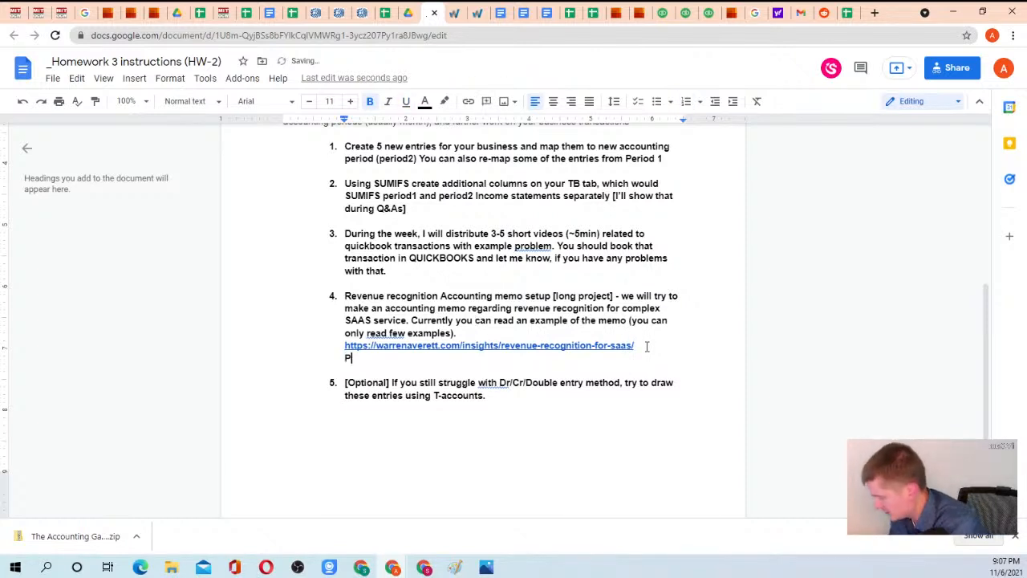
type("lease h")
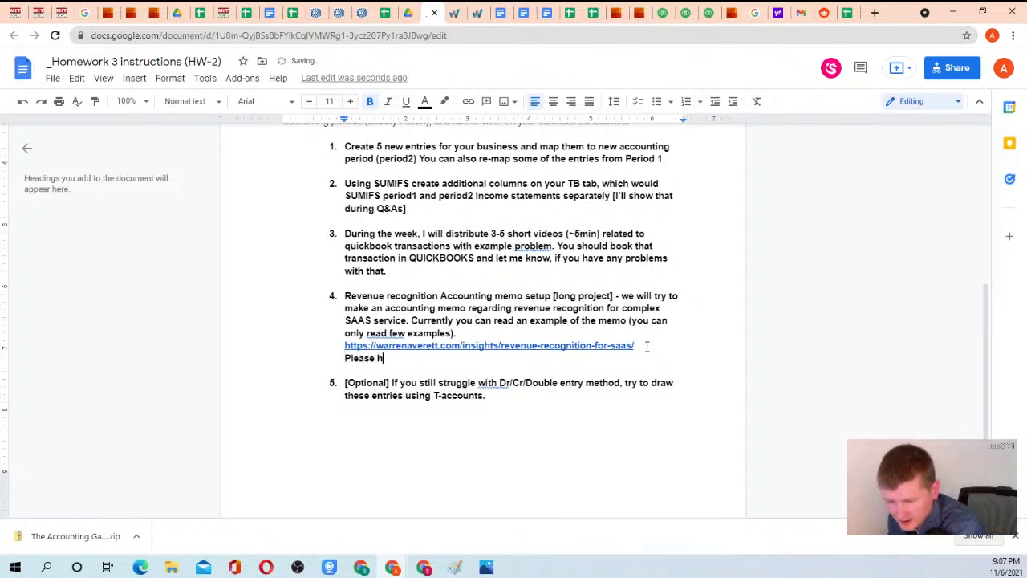
type("ighlight")
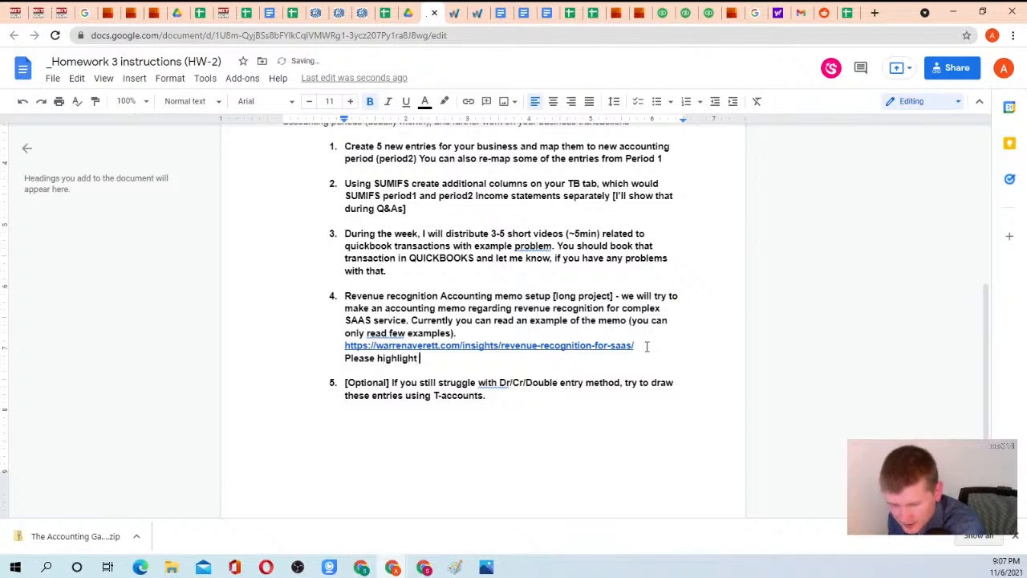
type(" a")
key("BackSpace")
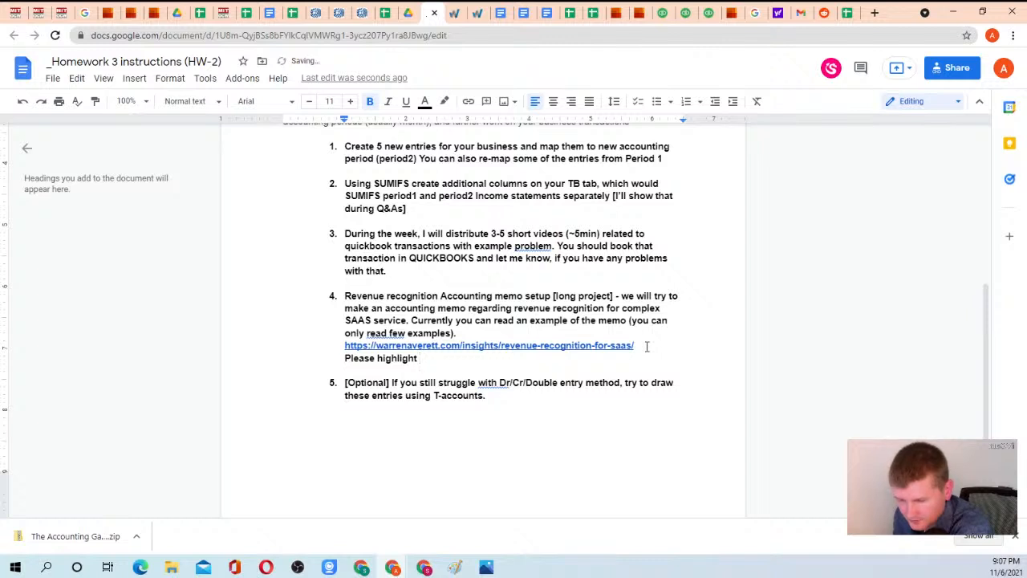
type("co")
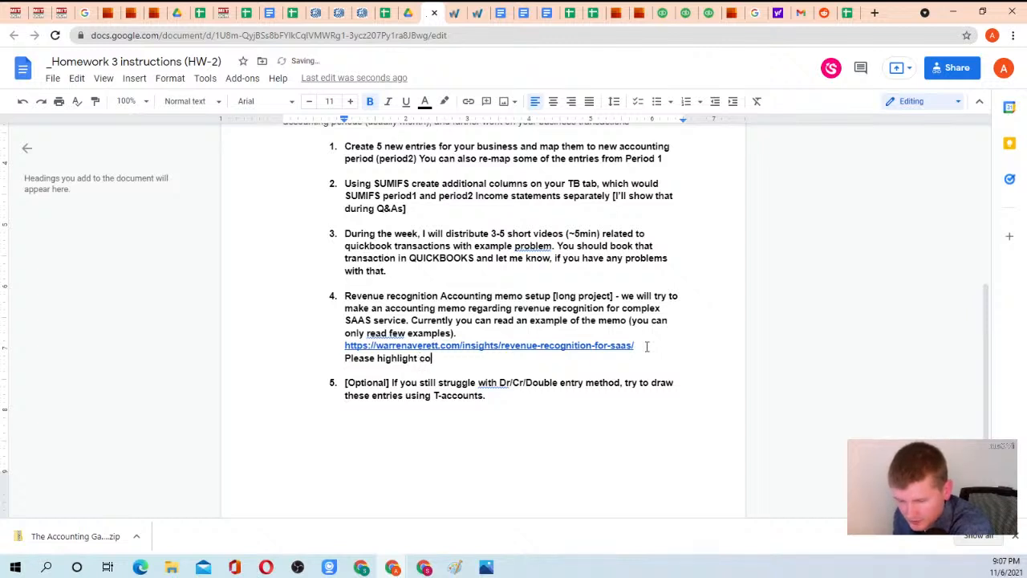
type("ncepts whichare")
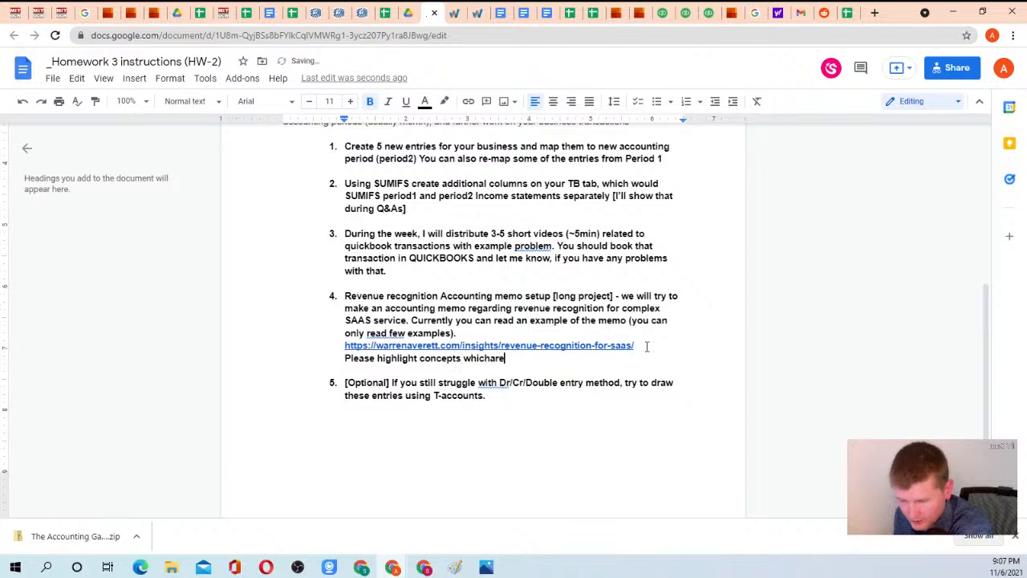
key("BackSpace")
type("are ")
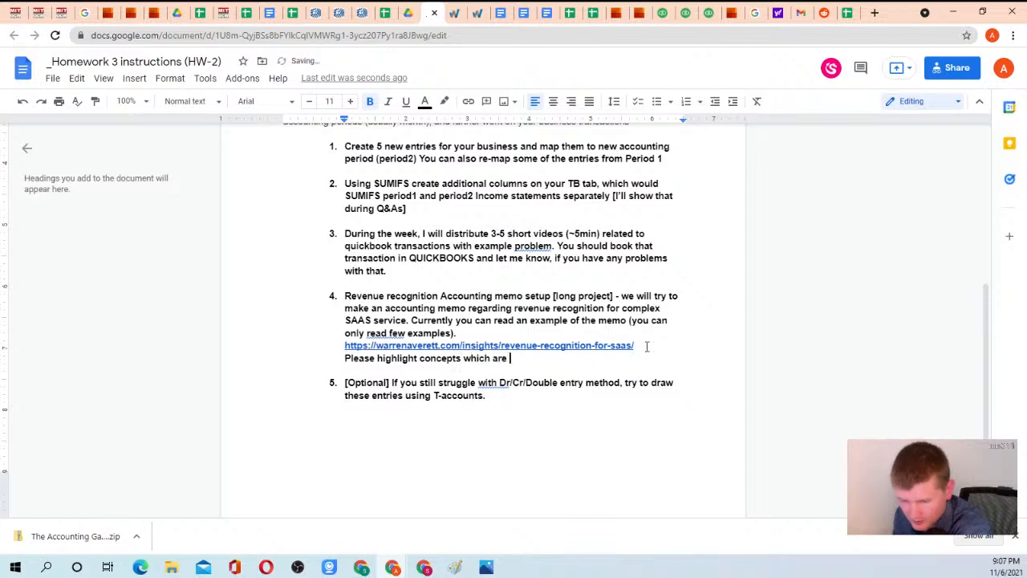
type("not fam")
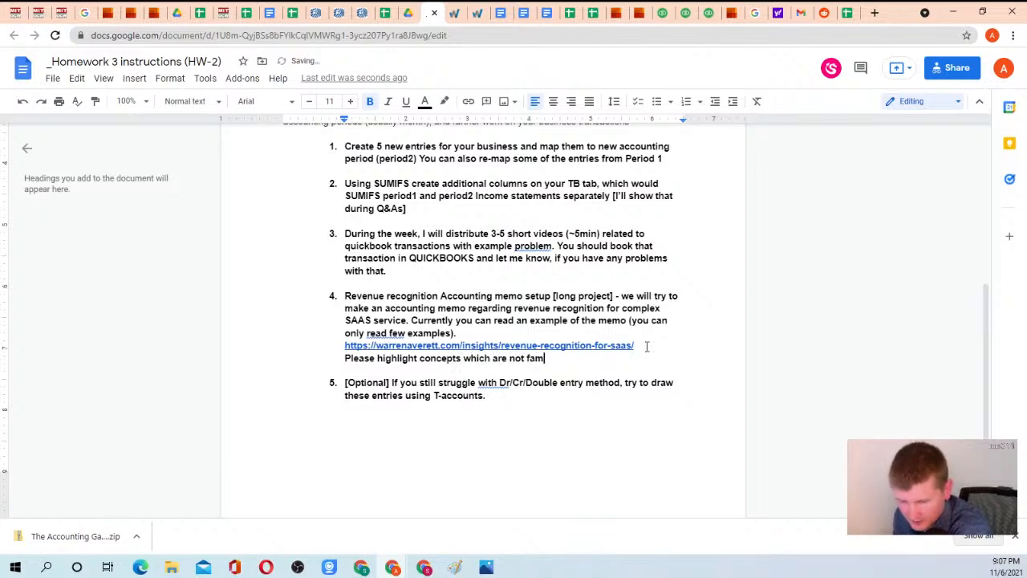
type("iliar ")
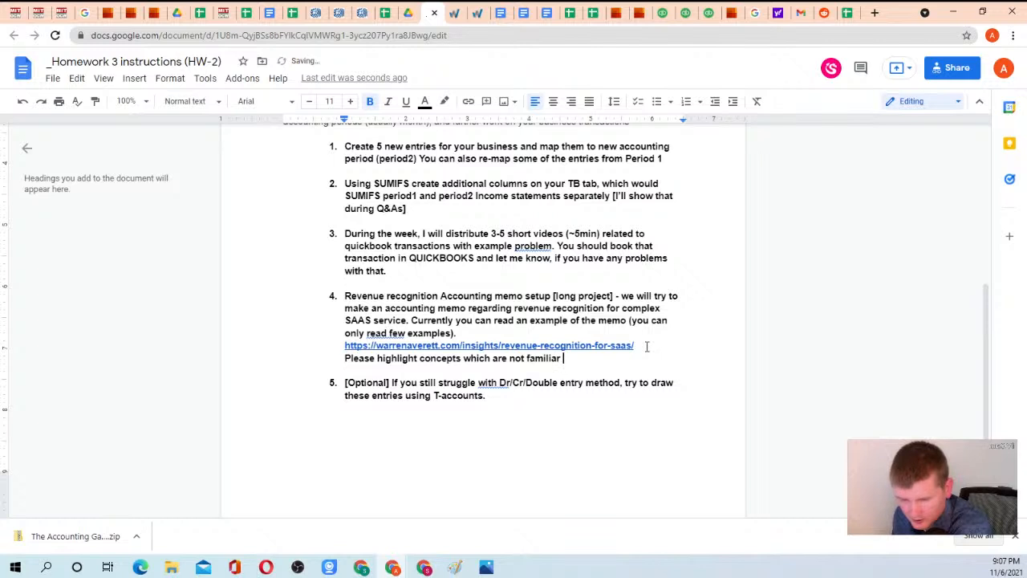
type("to you, and shar")
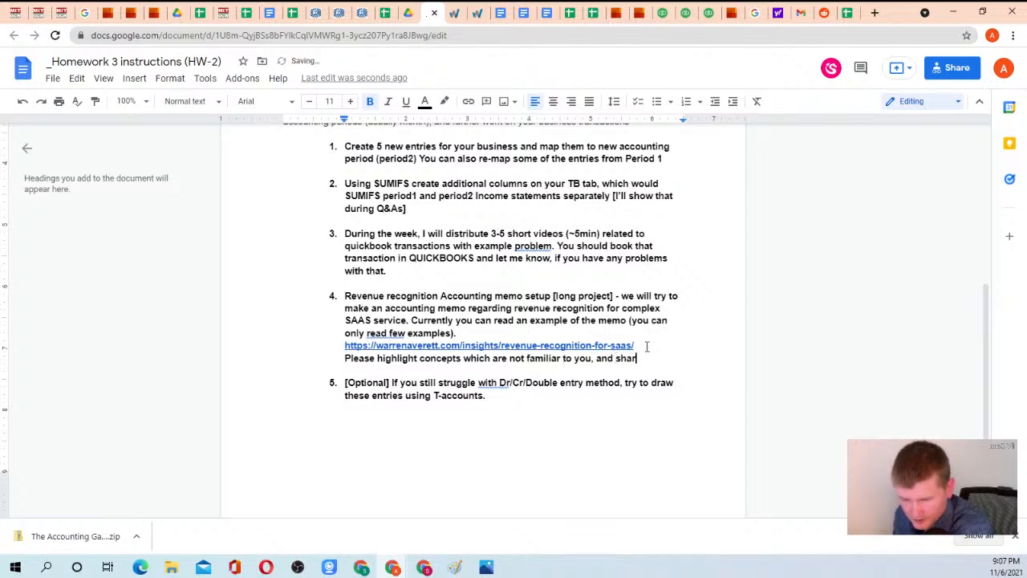
type("e with m")
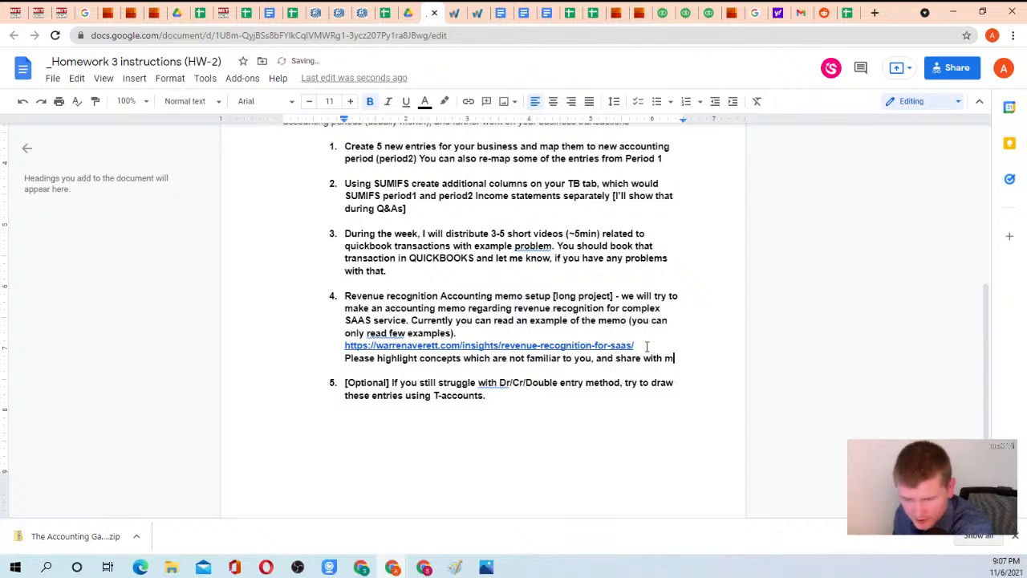
type("e or via")
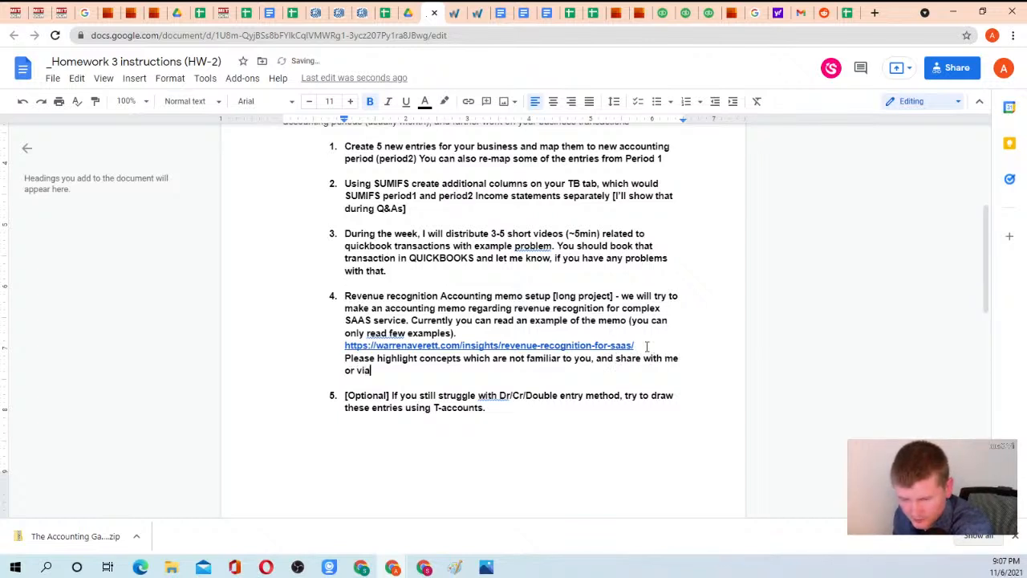
type(" chat/epma")
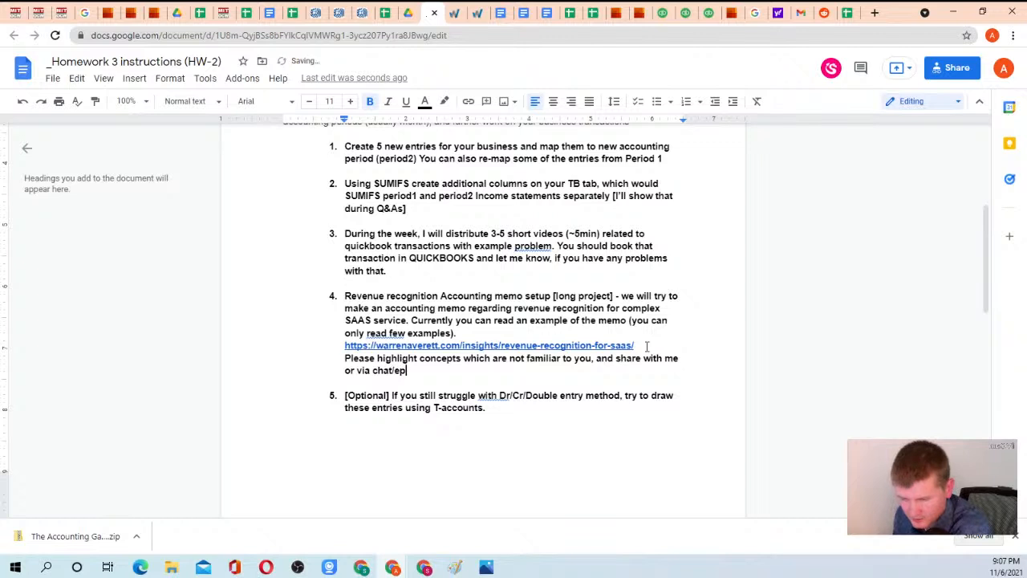
key("BackSpace")
key("BackSpace")
key("BackSpace")
type("-mail.")
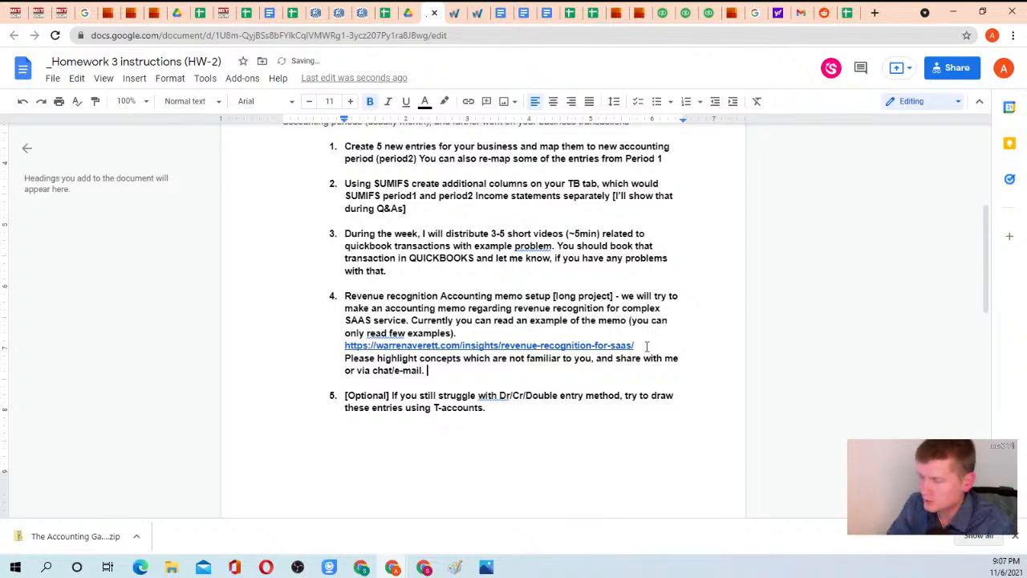
Switch to the Warren Averett article and read from its introduction through the SaaS contract lifecycle and ASC 606 refresher to Example 1's performance obligation criteria.
left_click(458, 11)
scroll(475, 140, "up", 9)
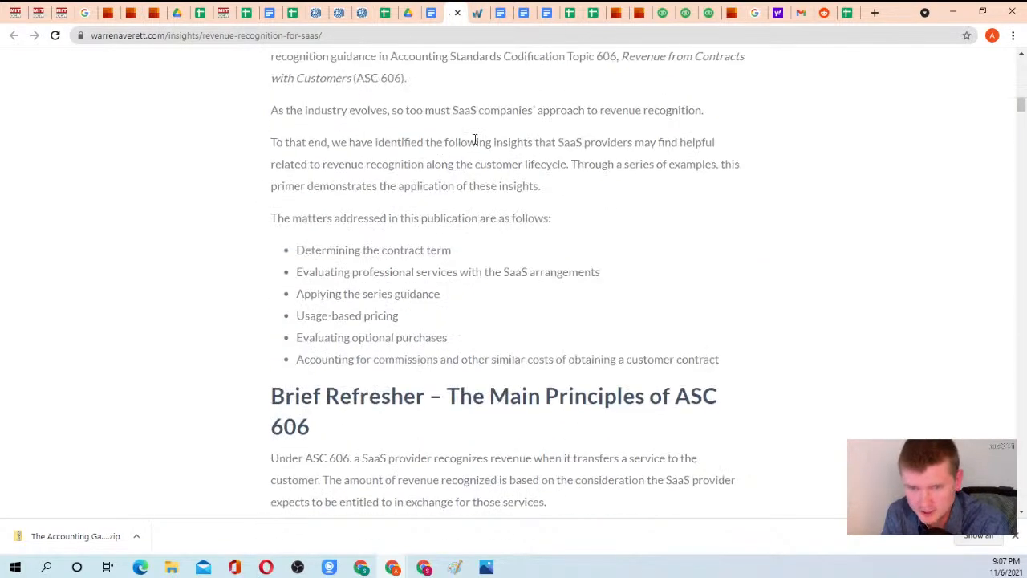
scroll(474, 141, "up", 8)
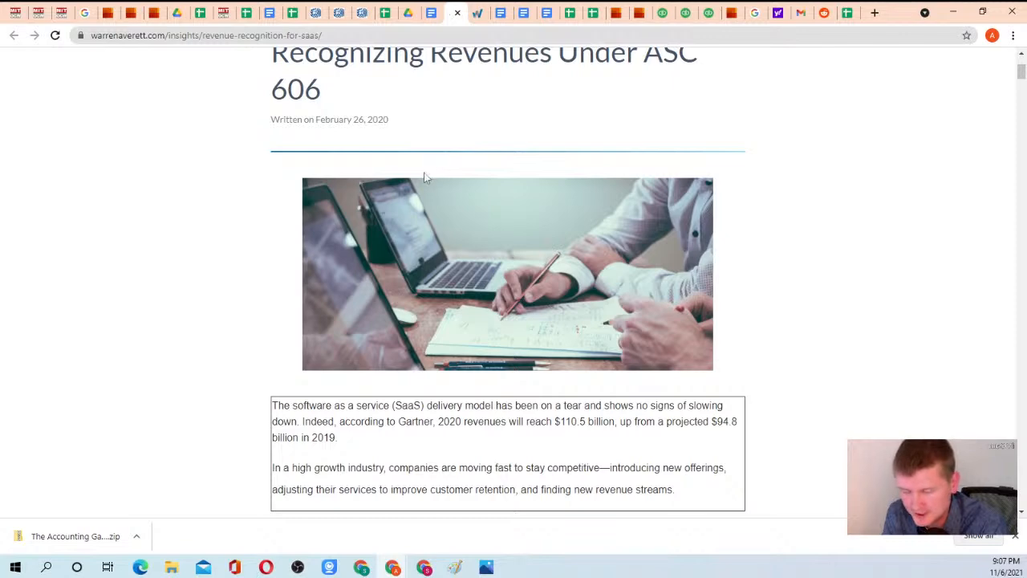
scroll(416, 201, "down", 2)
scroll(393, 230, "down", 2)
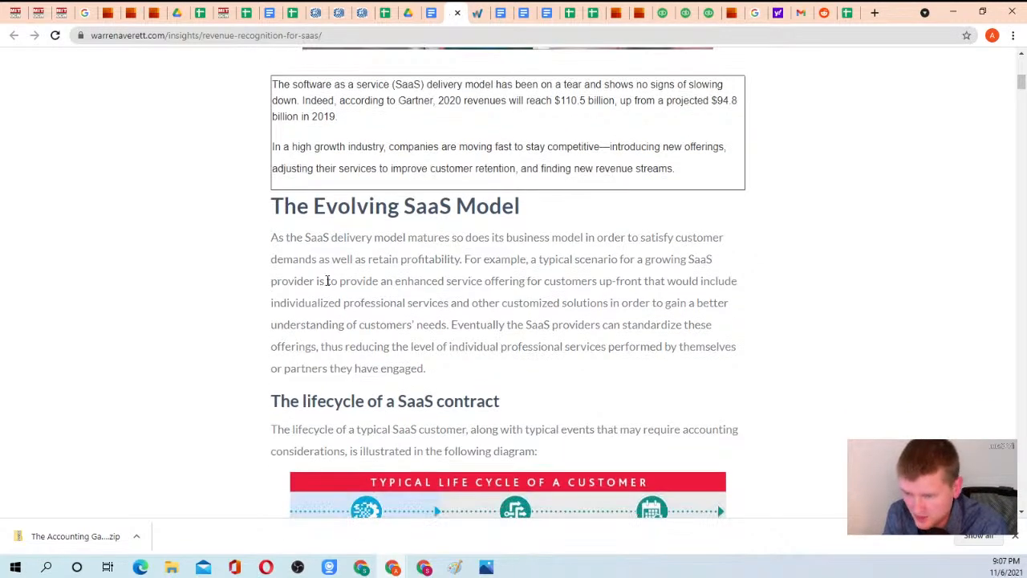
scroll(363, 275, "down", 3)
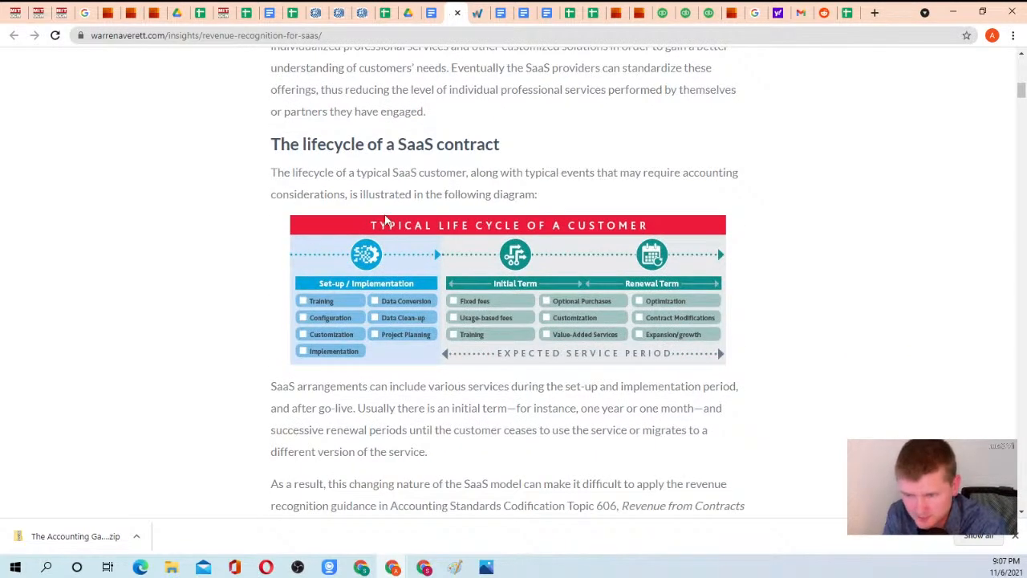
scroll(337, 237, "down", 2)
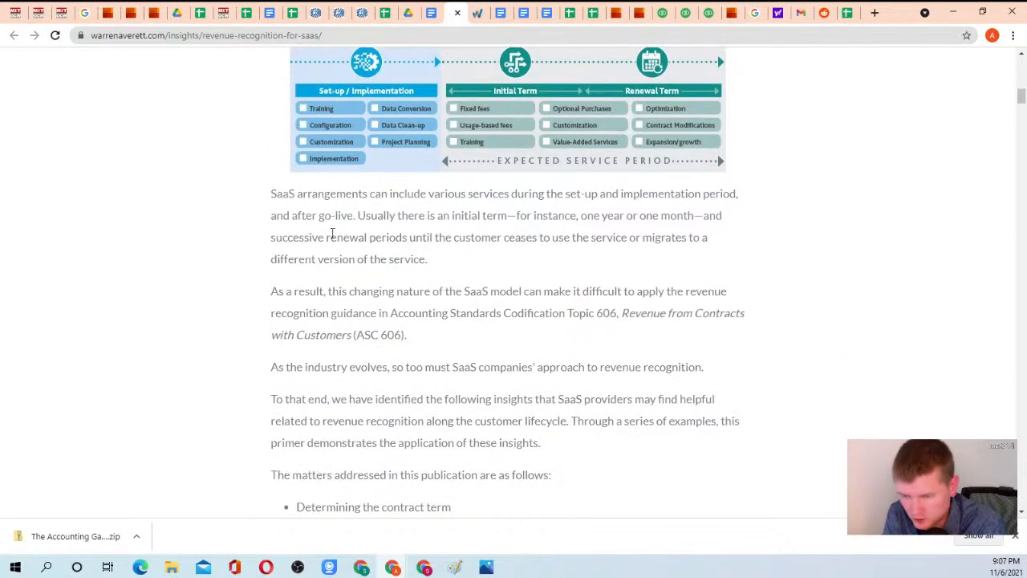
scroll(401, 267, "down", 2)
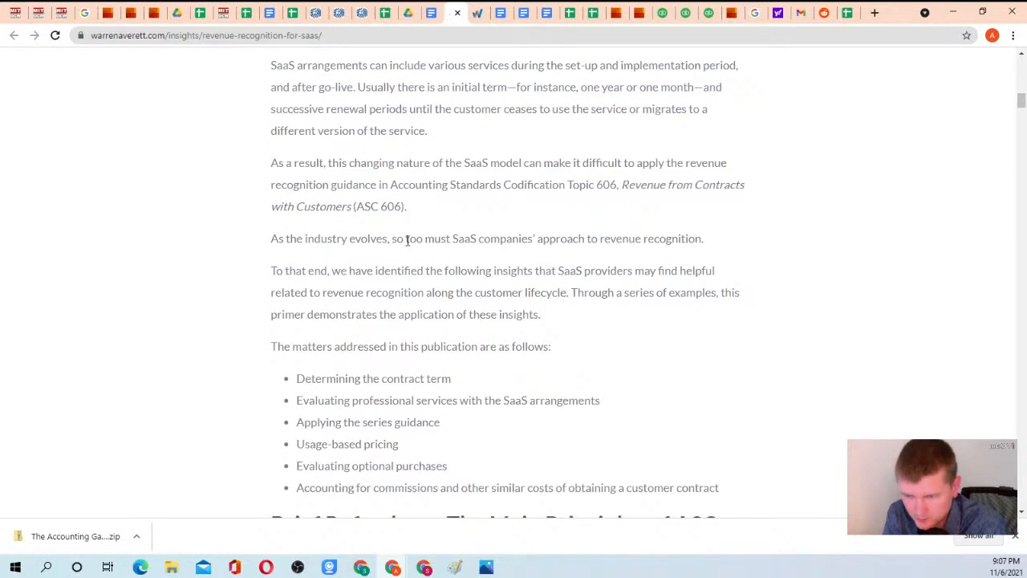
scroll(355, 263, "down", 3)
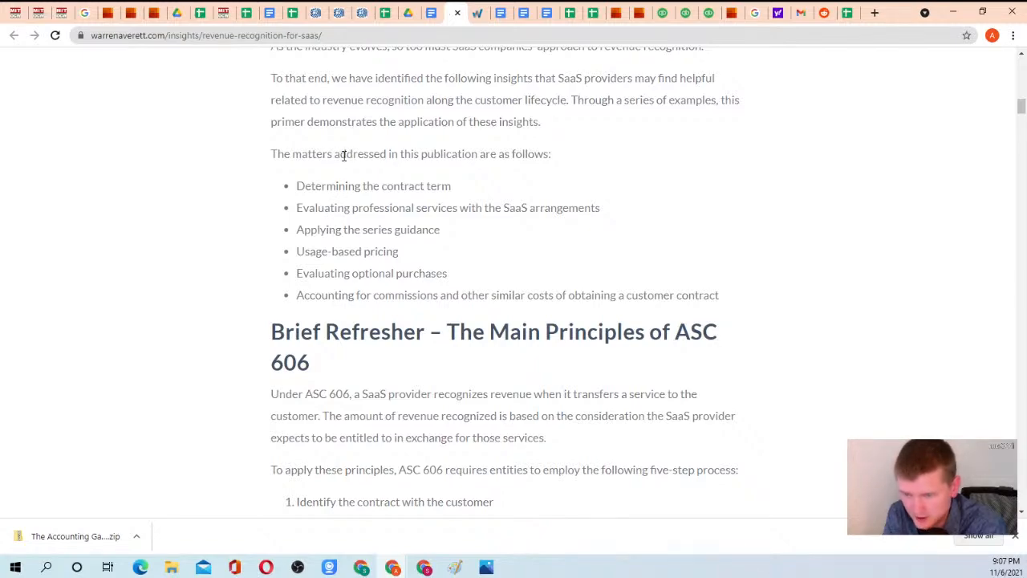
scroll(350, 169, "down", 6)
scroll(353, 144, "down", 7)
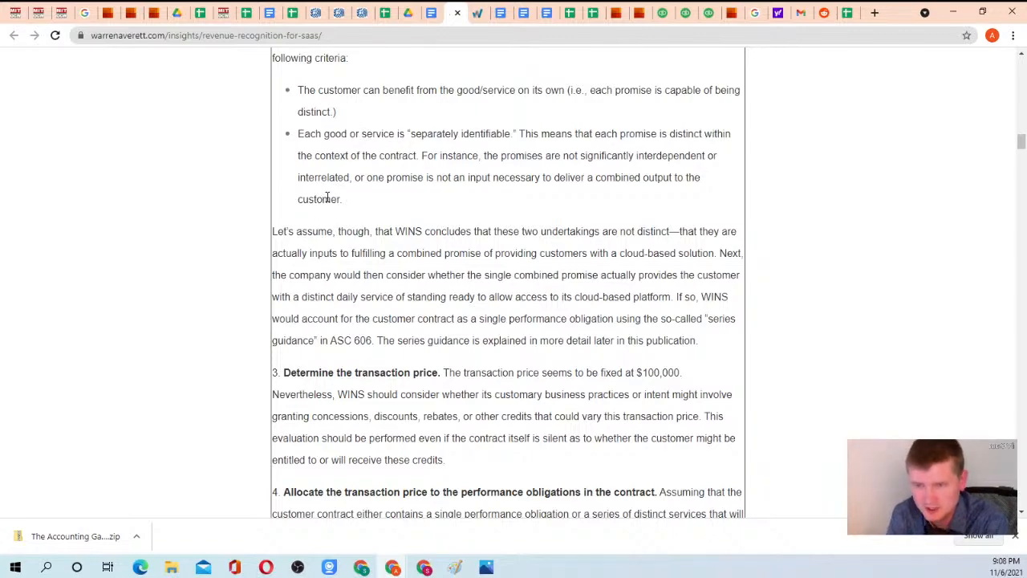
Revisit Example 1's opening, the article's title about a revenue recognition primer for SaaS providers, and The Evolving SaaS Model section.
scroll(374, 249, "up", 15)
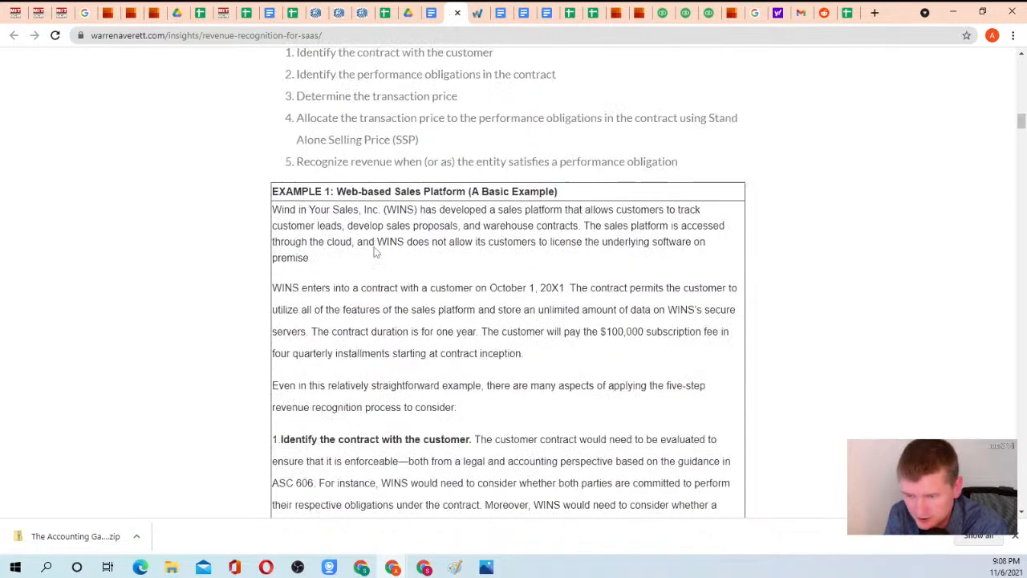
scroll(374, 251, "up", 10)
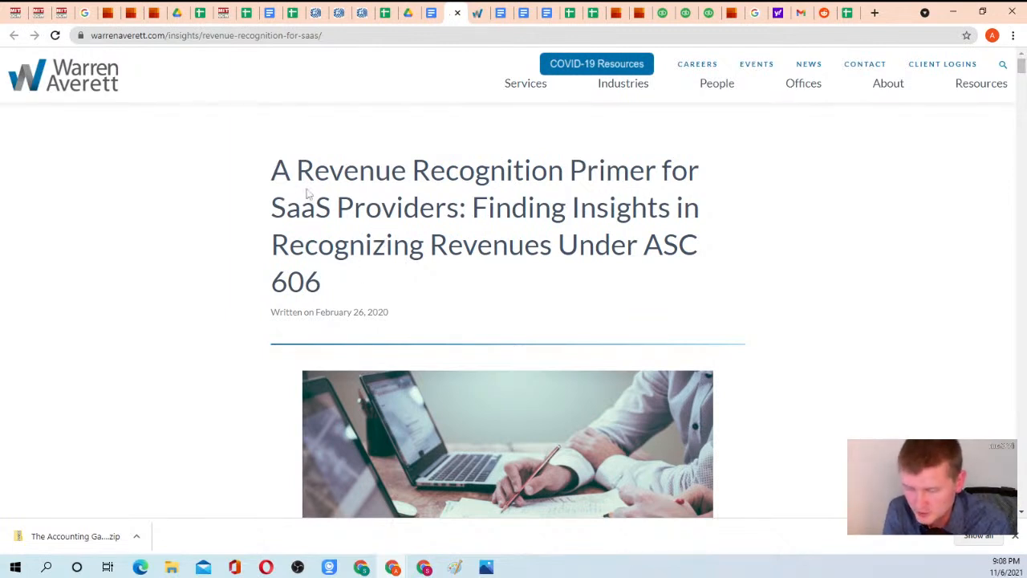
left_click_drag(278, 170, 405, 291)
left_click(405, 290)
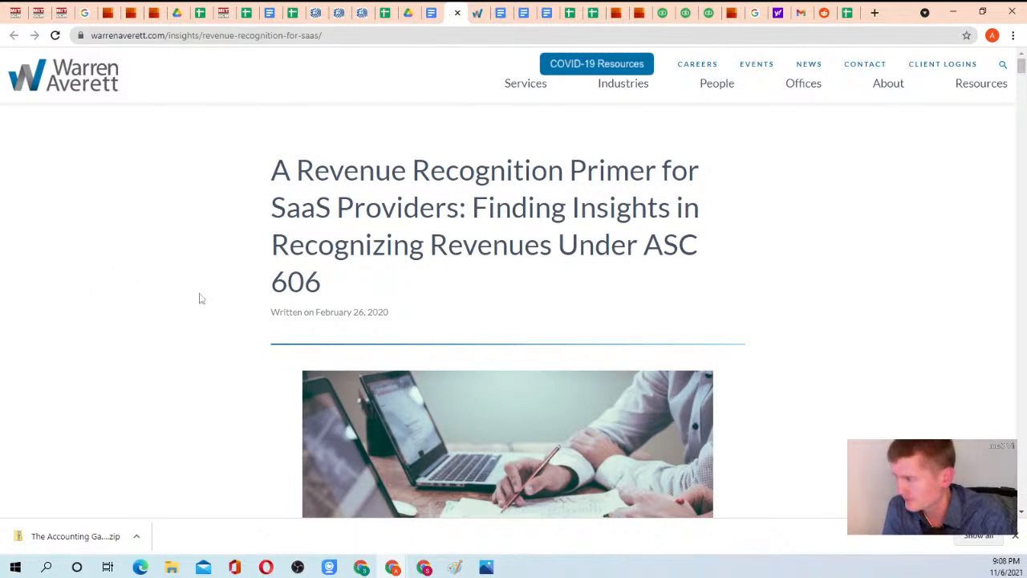
scroll(426, 239, "down", 6)
scroll(409, 251, "down", 1)
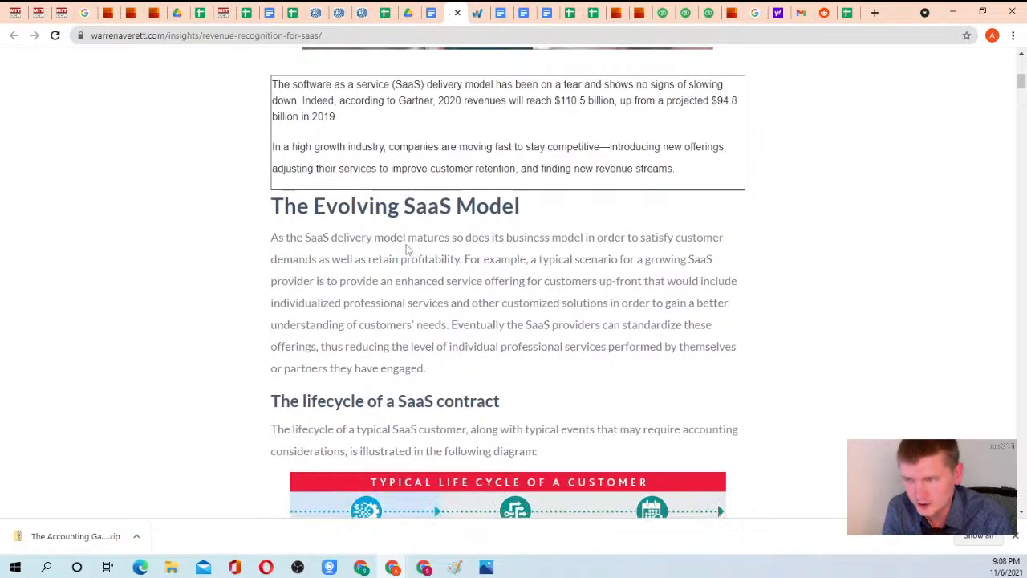
Open the PwC 2020 revenue guide and examine the five-step model and Chapter 2 on scope and identifying the contract, including Figure RR 2-1.
left_click(113, 13)
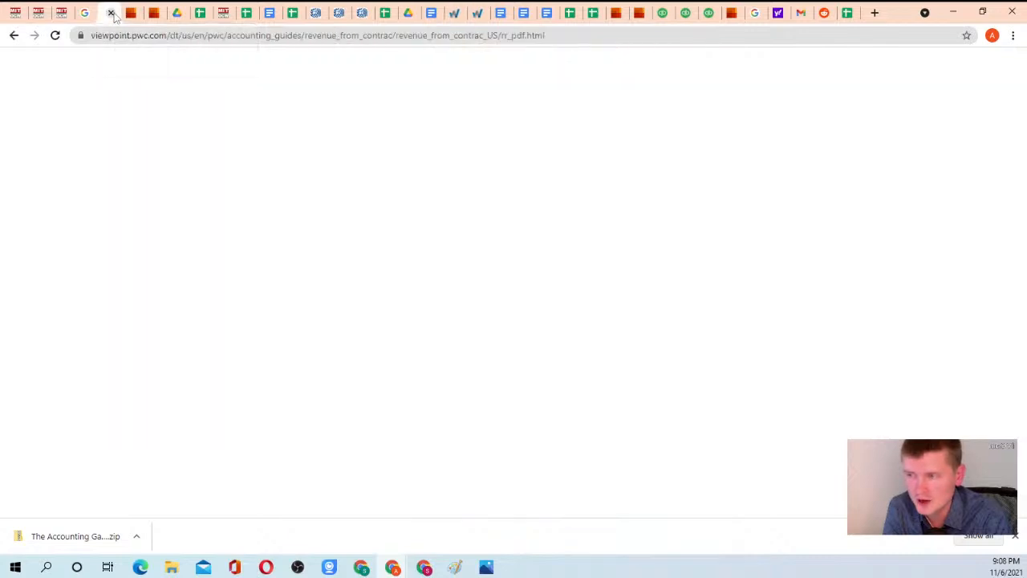
left_click(131, 13)
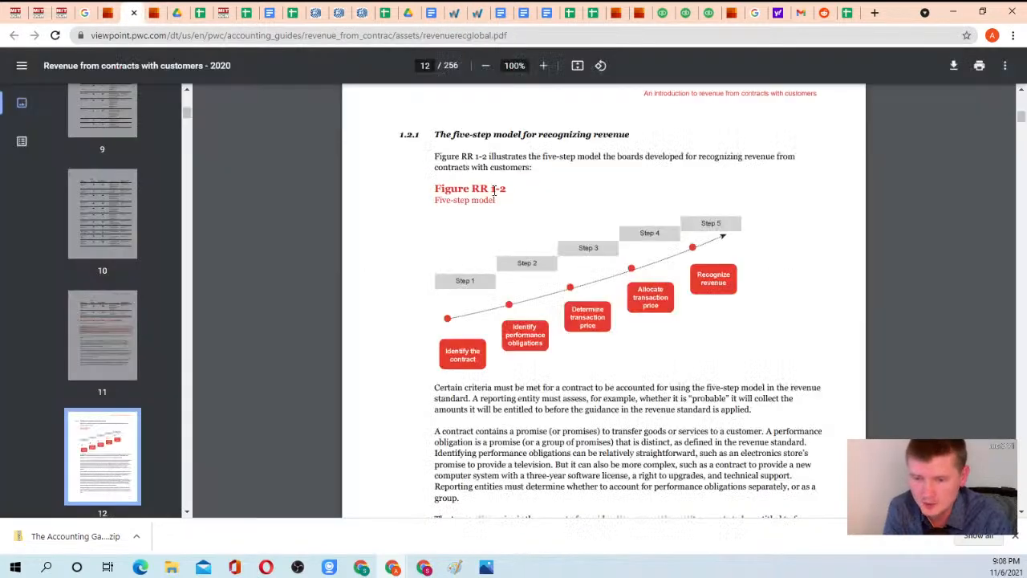
scroll(521, 128, "down", 10)
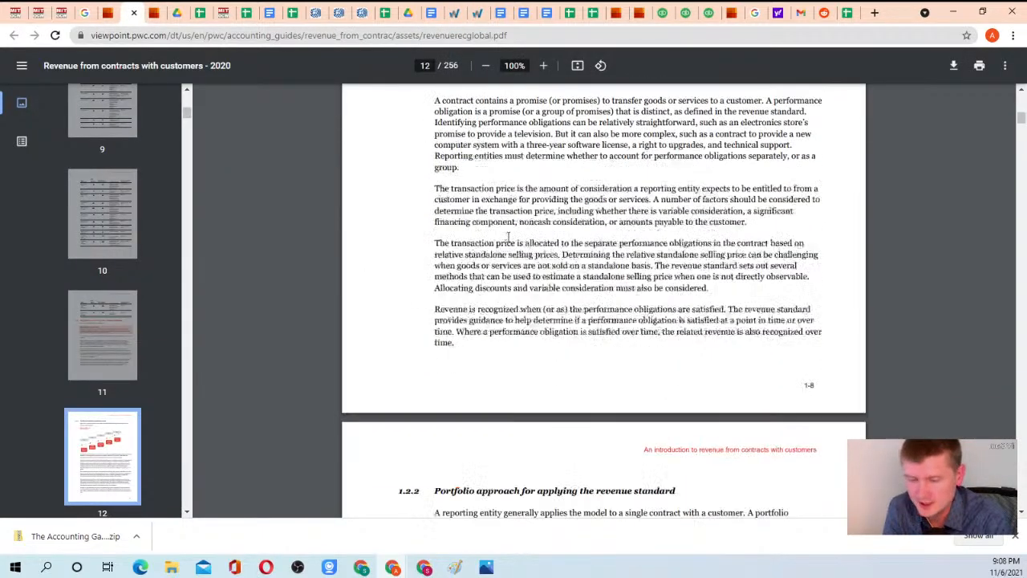
scroll(518, 145, "down", 20)
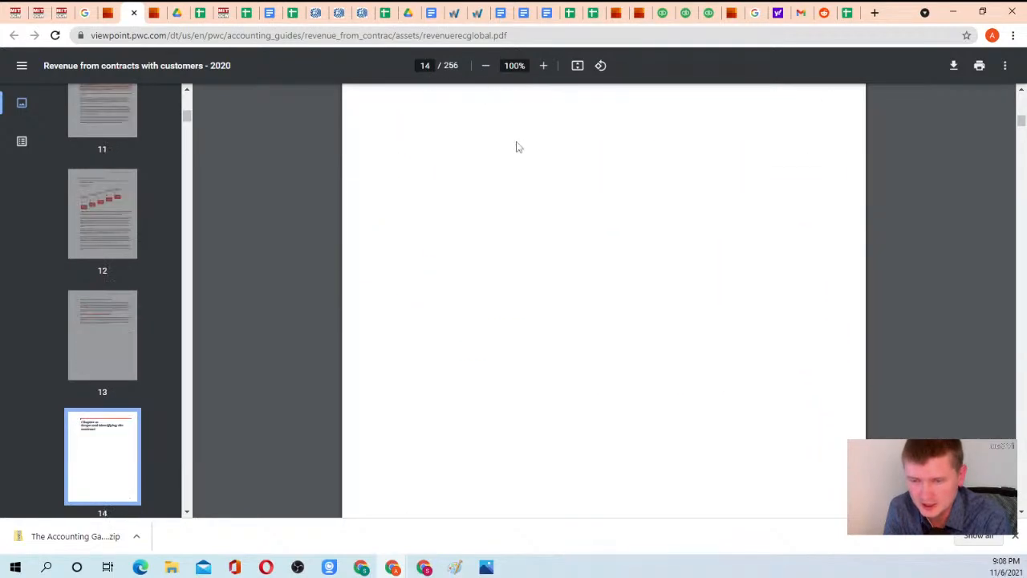
scroll(518, 150, "down", 20)
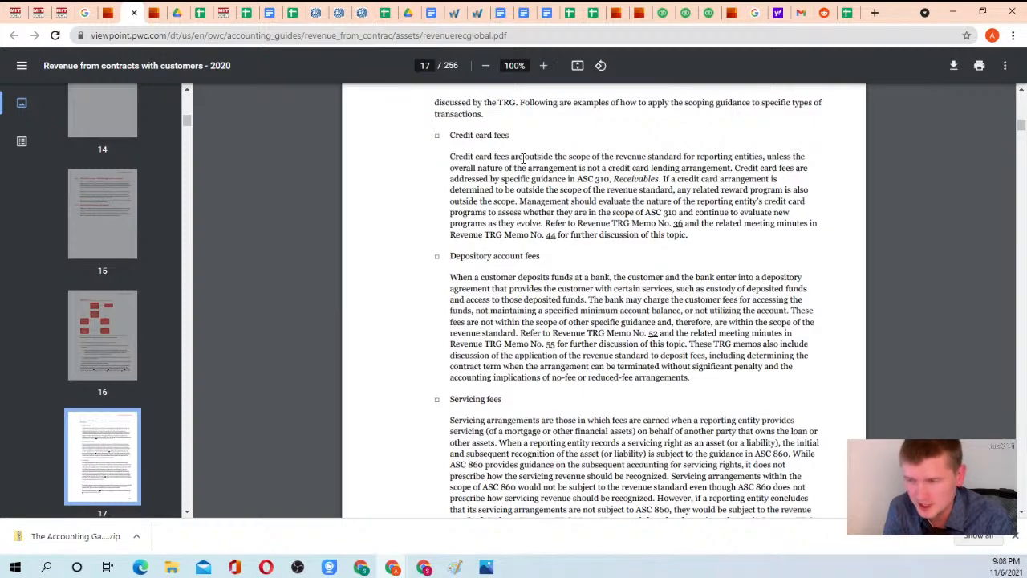
scroll(522, 157, "up", 5)
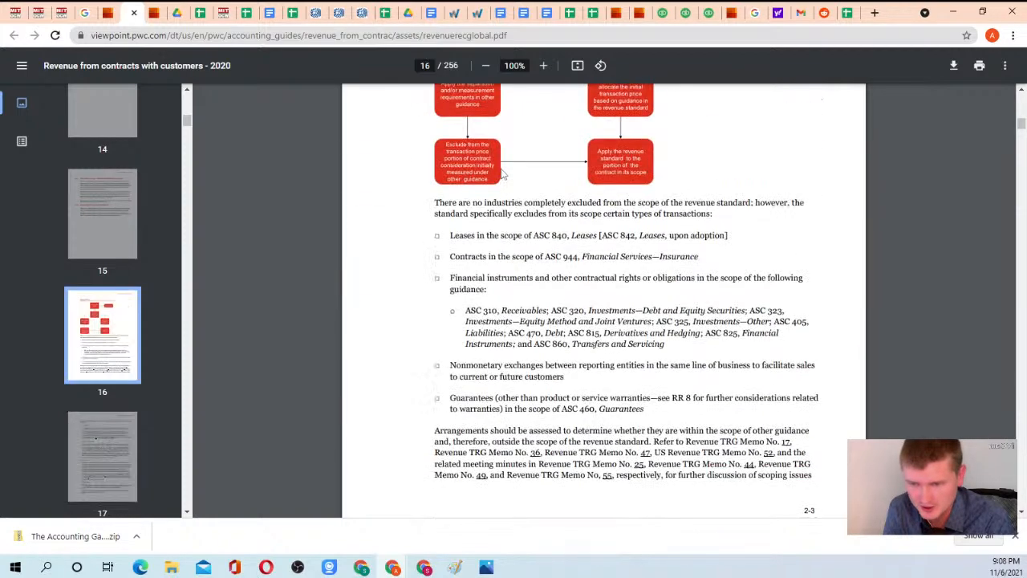
scroll(523, 199, "up", 3)
scroll(524, 199, "up", 2)
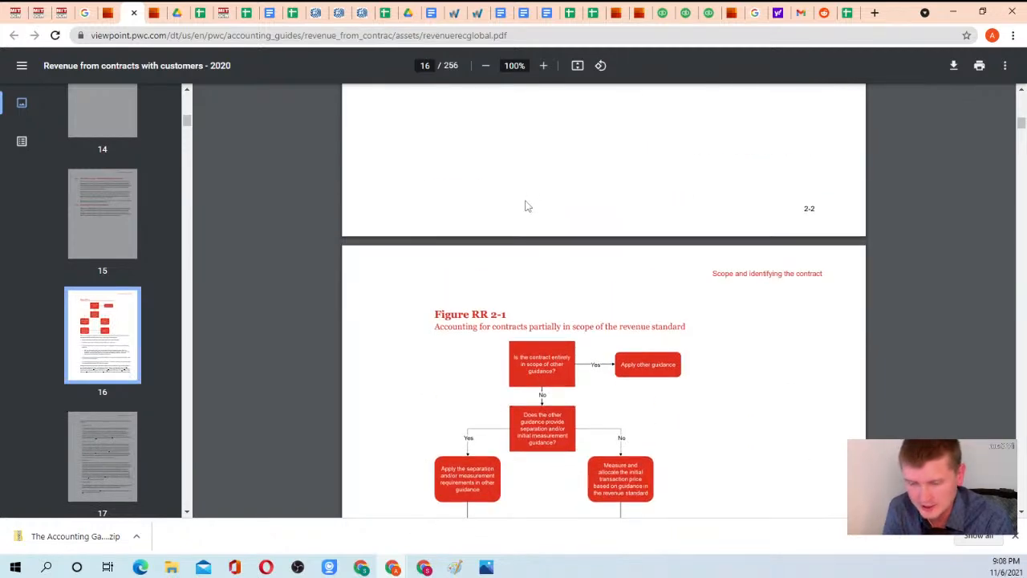
scroll(538, 204, "up", 6)
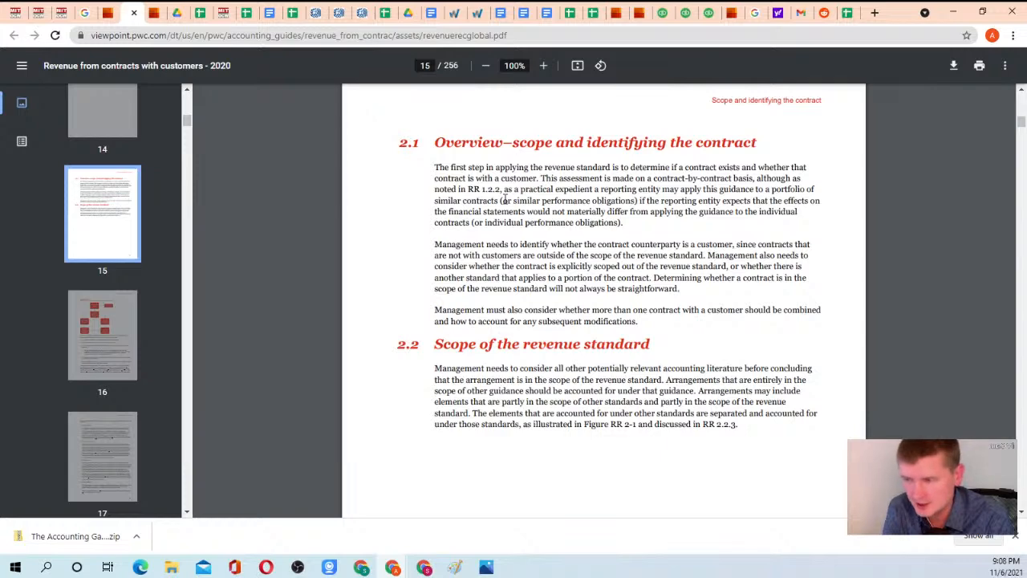
scroll(505, 200, "up", 8)
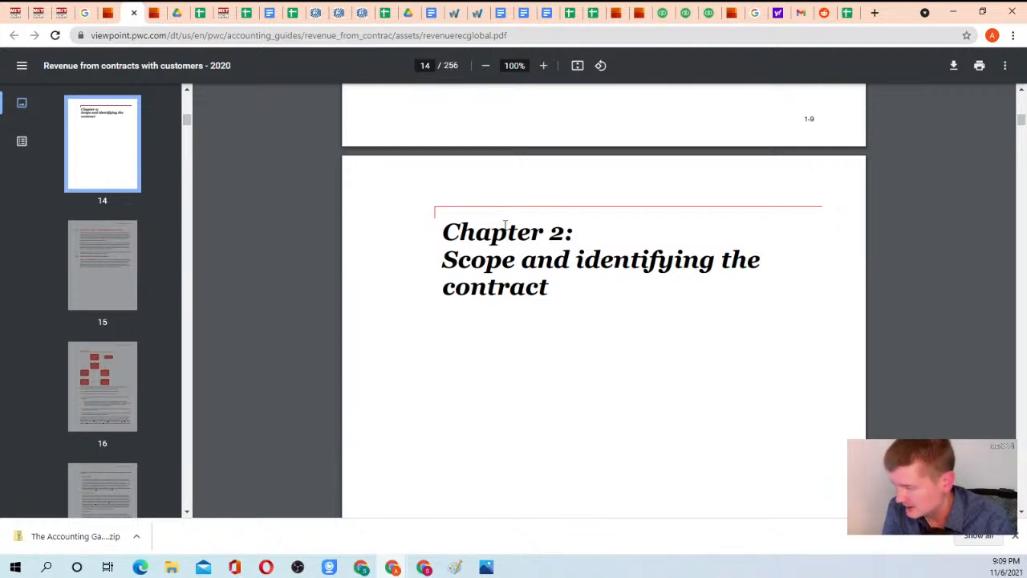
scroll(505, 228, "up", 7)
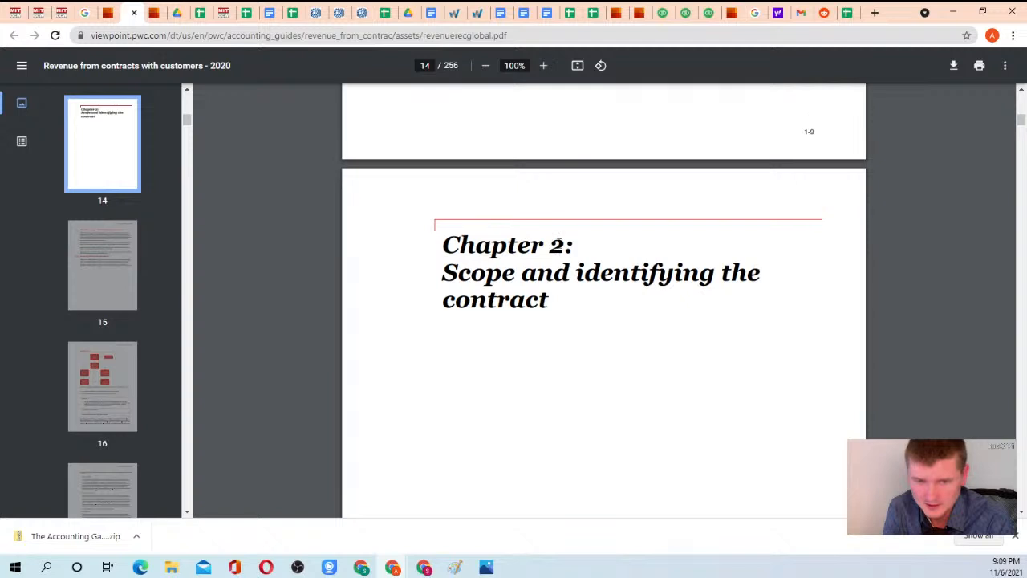
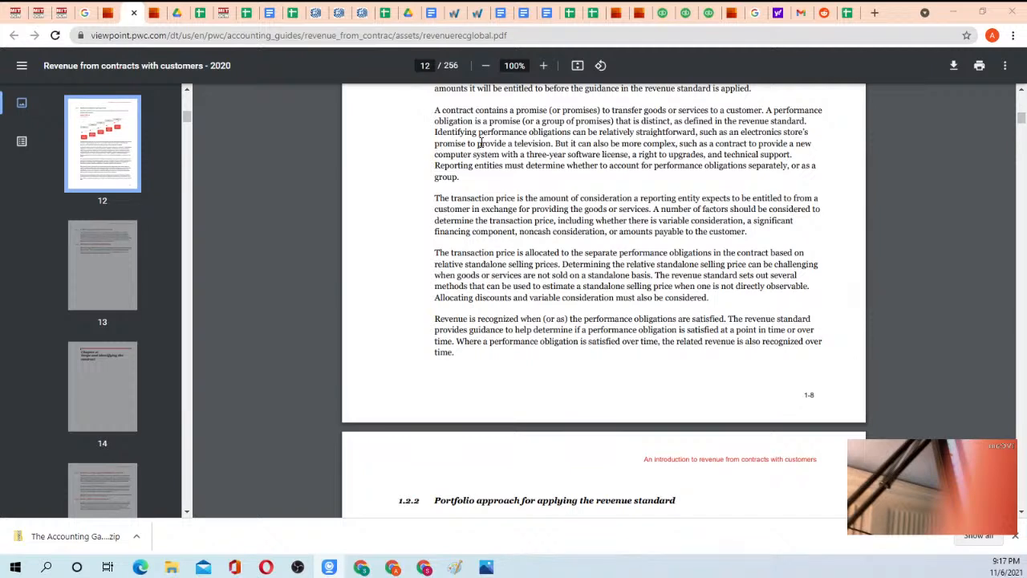
Revisit the PwC five-step model figure, and return to the Homework 3 instructions to review optional task 5 on drawing entries using T-accounts.
scroll(485, 160, "up", 5)
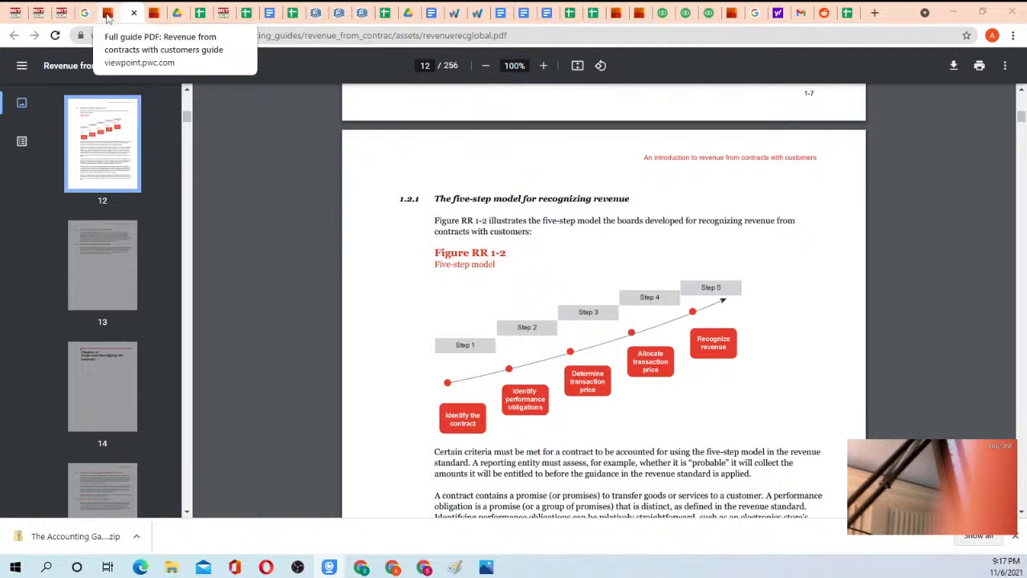
left_click(265, 14)
left_click(430, 12)
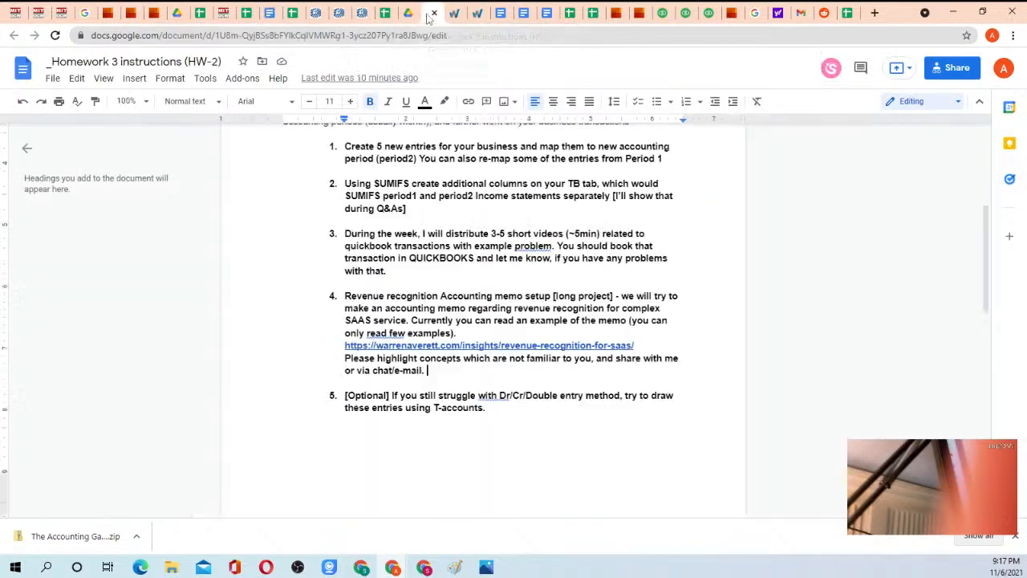
left_click(394, 395)
triple_click(393, 396)
left_click(508, 420)
key("alt+Tab")
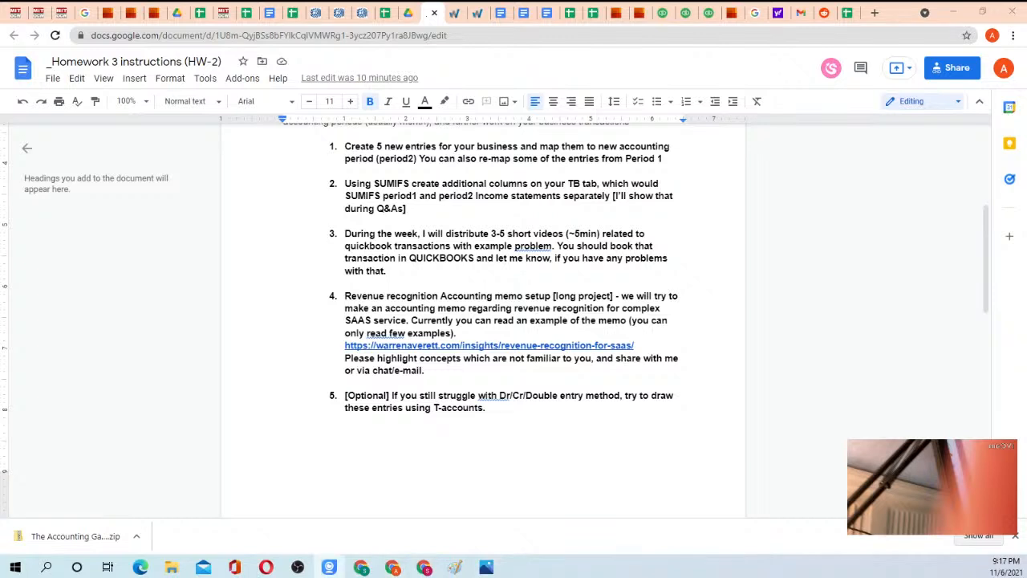
key("alt+Tab")
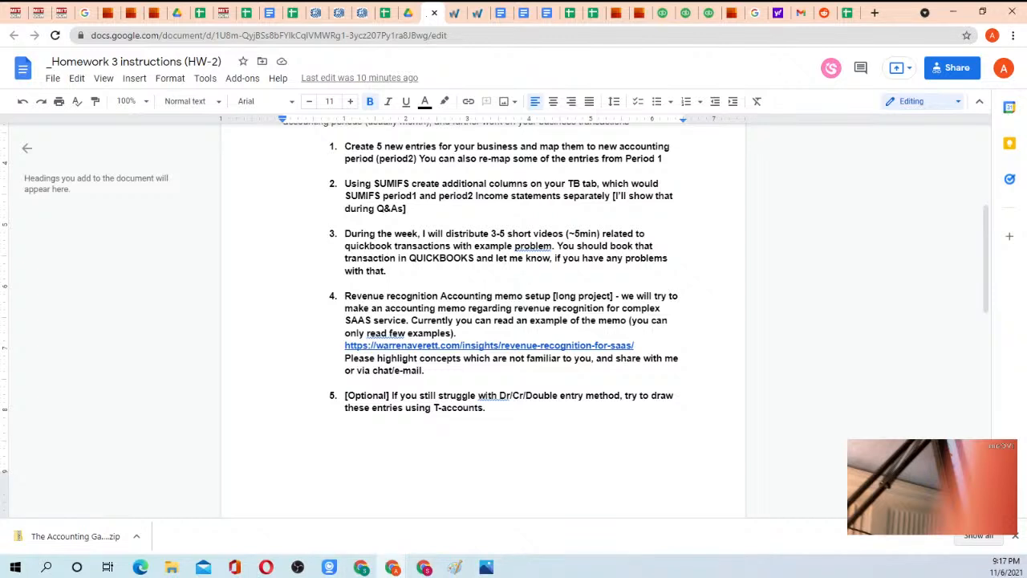
key("alt+Tab")
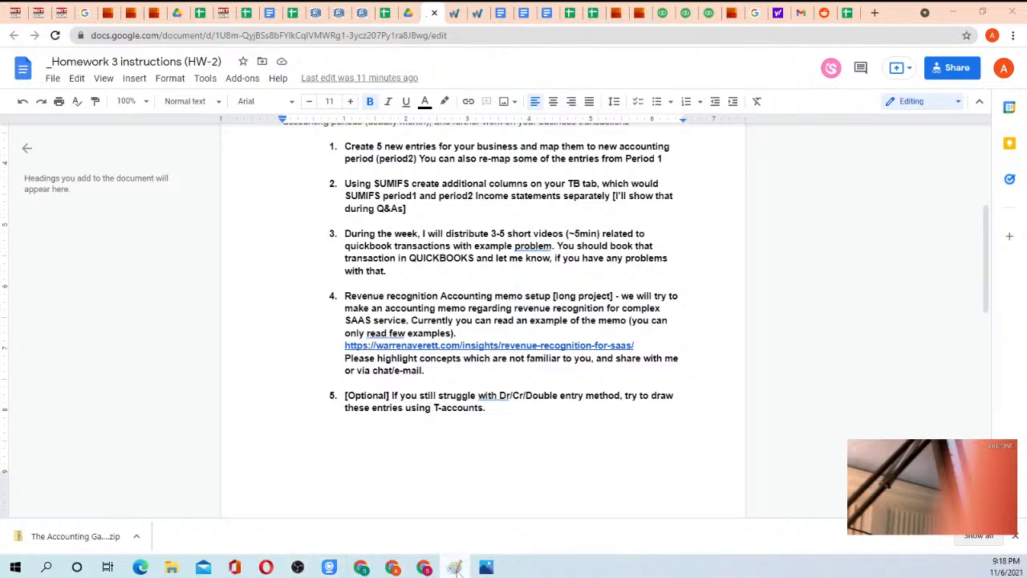
Bring up the Month1.png picture and switch to the maximized Paint drawing to review the Month 1 and Month 2 T-accounts.
left_click_drag(0, 184, 0, 41)
left_click(486, 568)
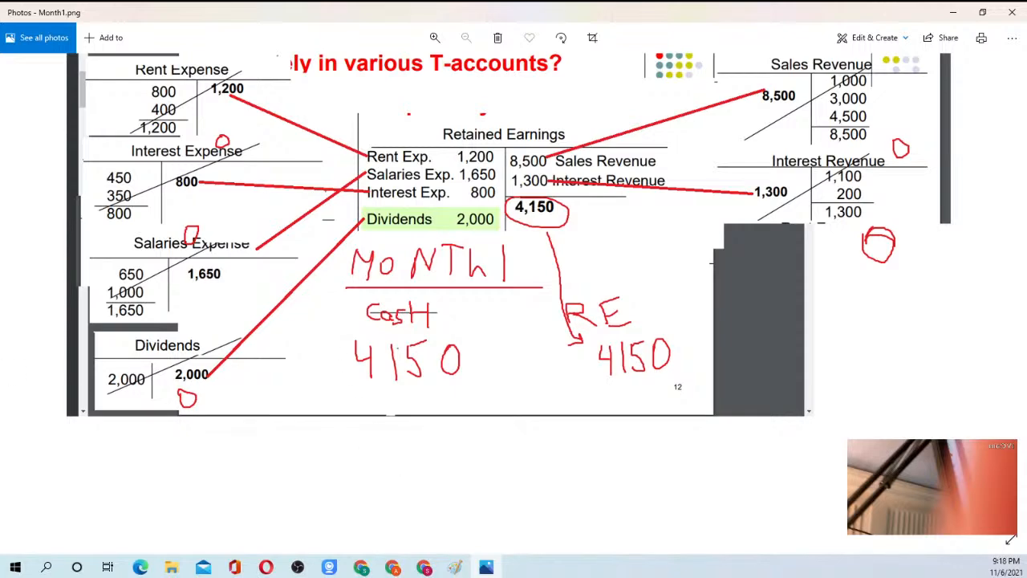
mouse_move(0, 160)
left_mouse_down()
mouse_move(665, 40)
mouse_move(713, 14)
left_mouse_up()
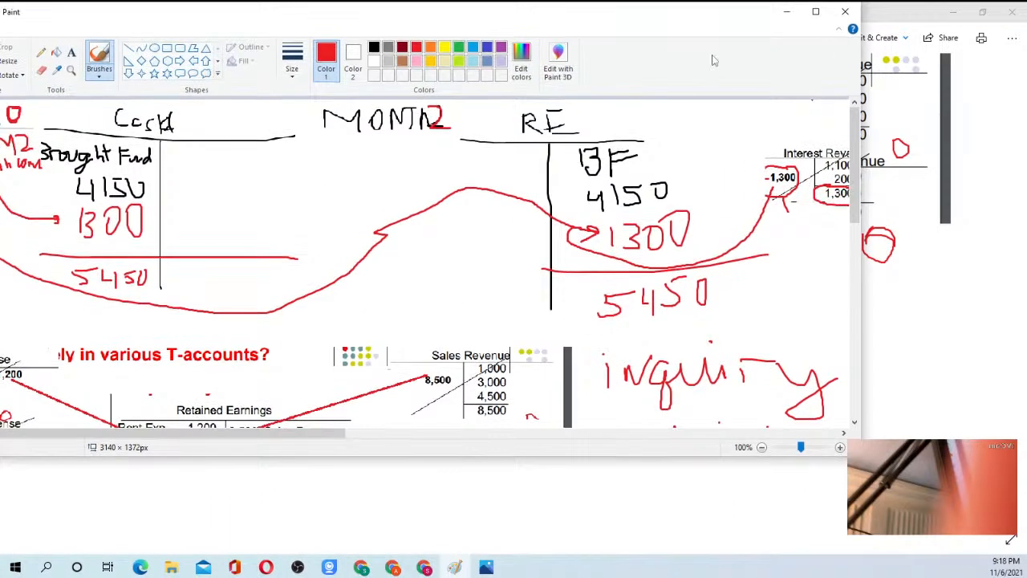
left_click(815, 11)
scroll(513, 305, "down", 3)
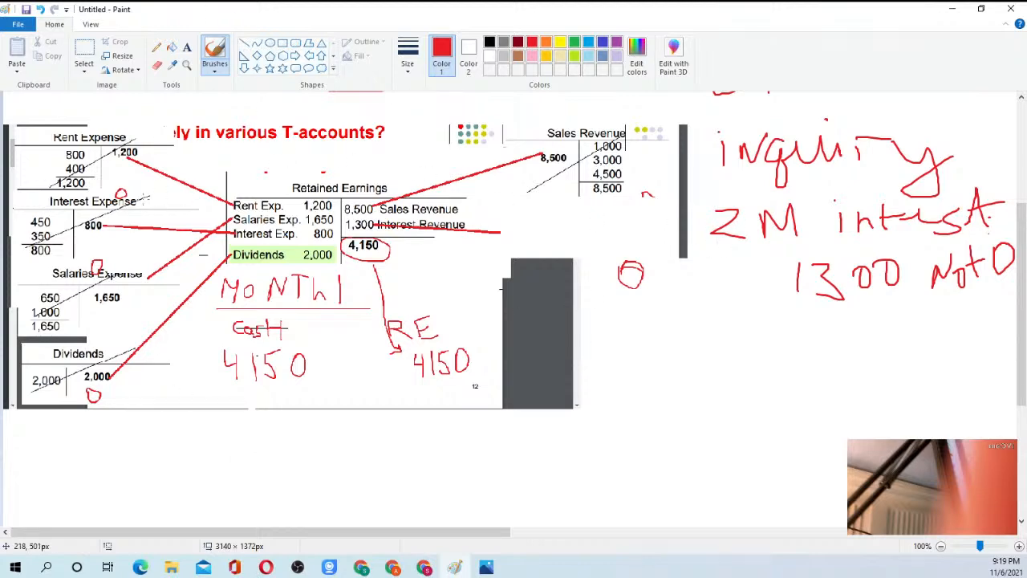
scroll(192, 97, "up", 5)
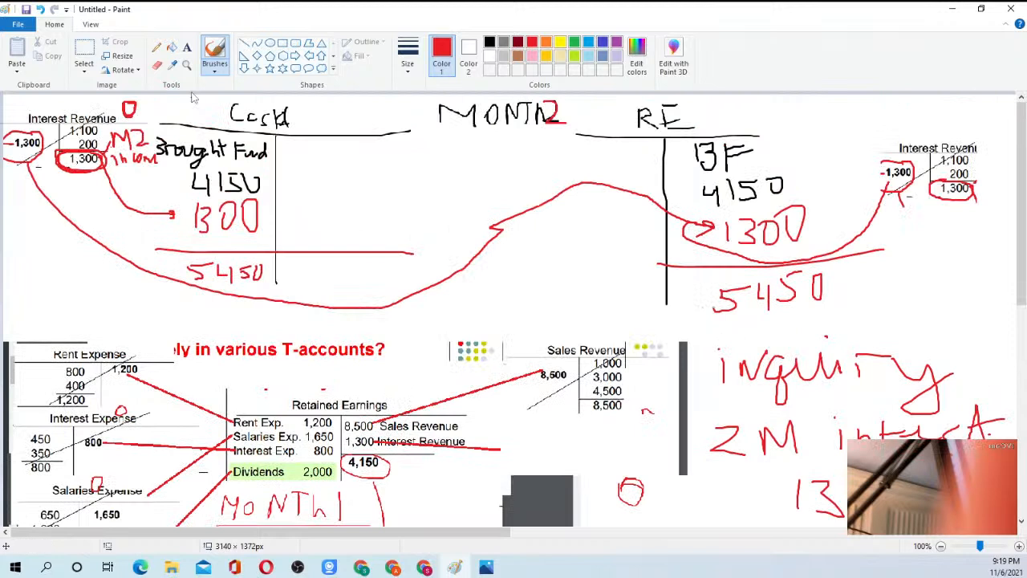
Delete an area of about 859 × 344 px covering the Month 2 Cash T-account, its neighbouring Interest Revenue account and the Month 2 heading.
left_click(84, 52)
mouse_move(8, 101)
left_mouse_down()
mouse_move(550, 357)
mouse_move(548, 322)
left_mouse_up()
left_click(547, 323)
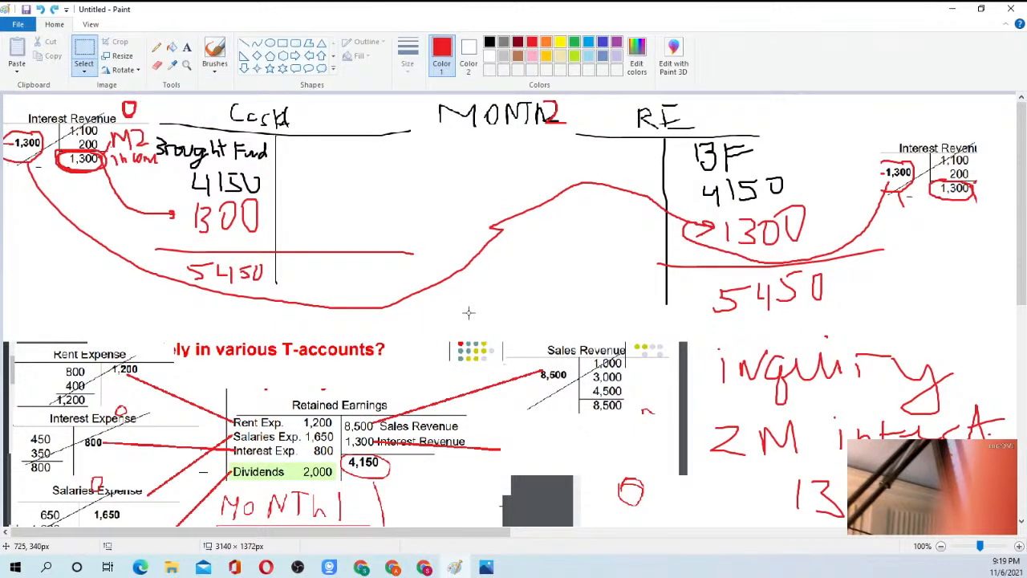
mouse_move(11, 99)
left_mouse_down()
mouse_move(468, 294)
mouse_move(562, 319)
left_mouse_up()
key("Delete")
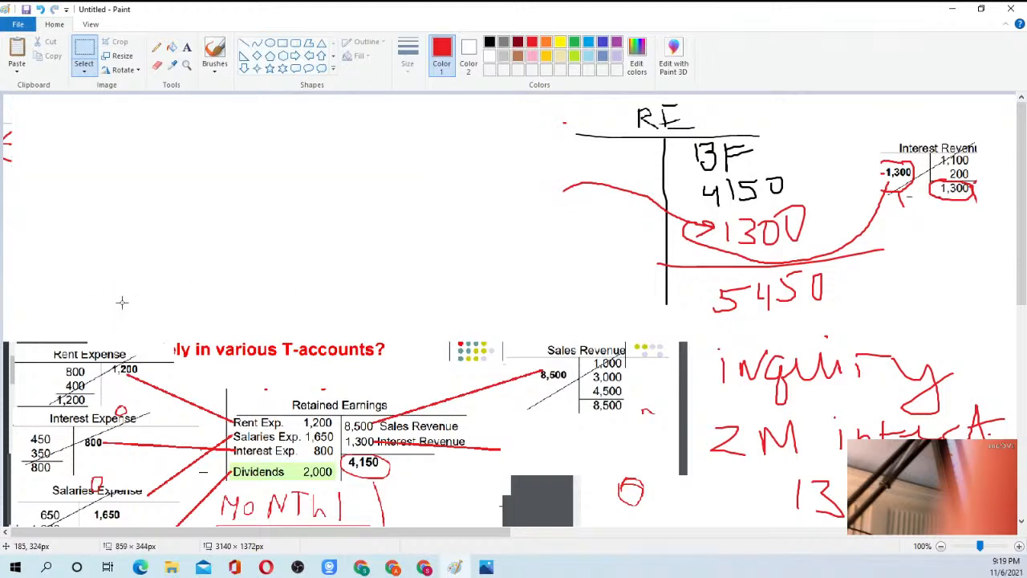
right_click(80, 164)
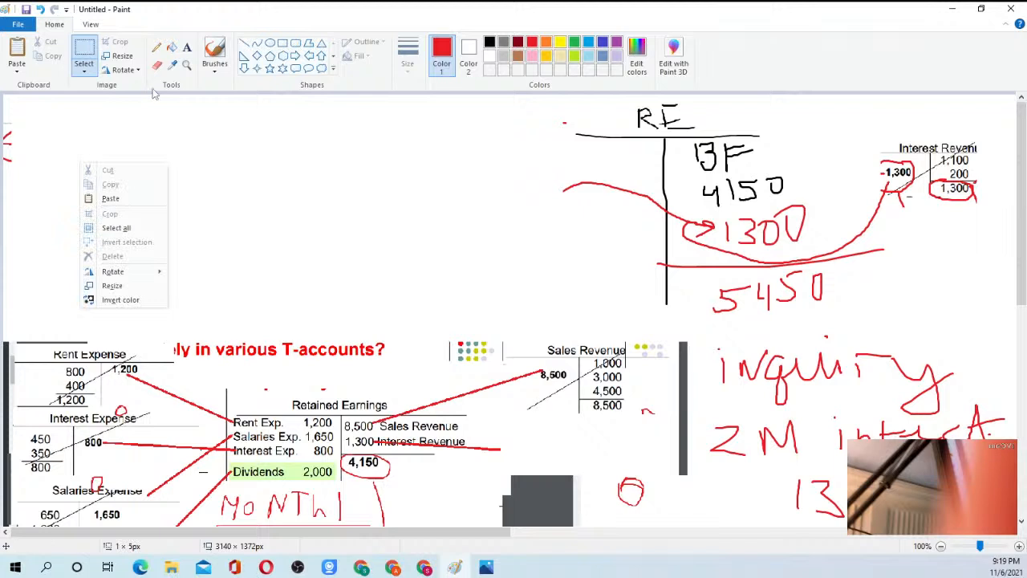
With the red brush, draw a line up from Rent Expense's 800 and handwrite the entry "Dr Rent 800" and "Cr Cash 800" above it.
left_click(217, 54)
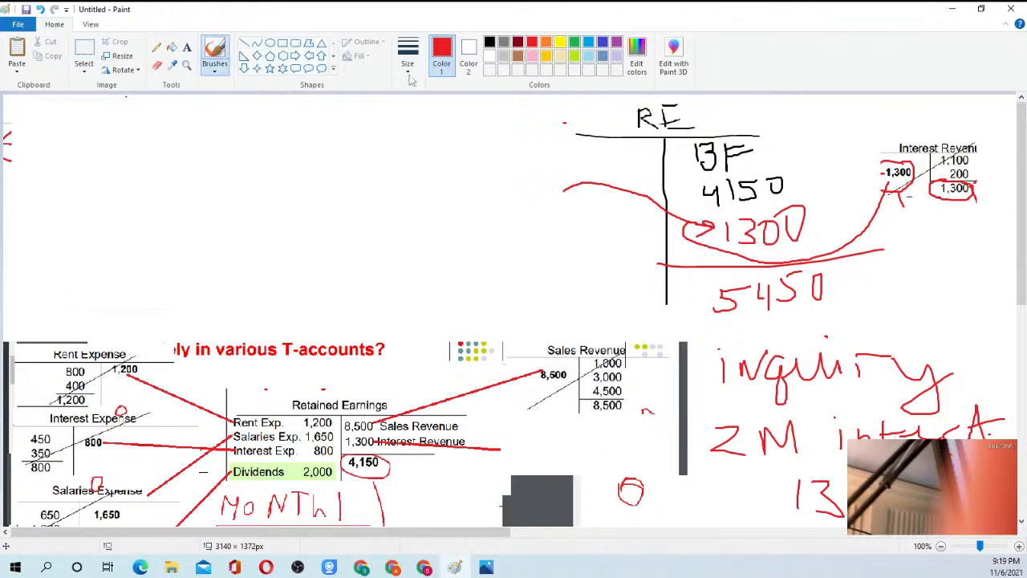
mouse_move(68, 374)
left_mouse_down()
mouse_move(48, 358)
mouse_move(52, 229)
left_mouse_up()
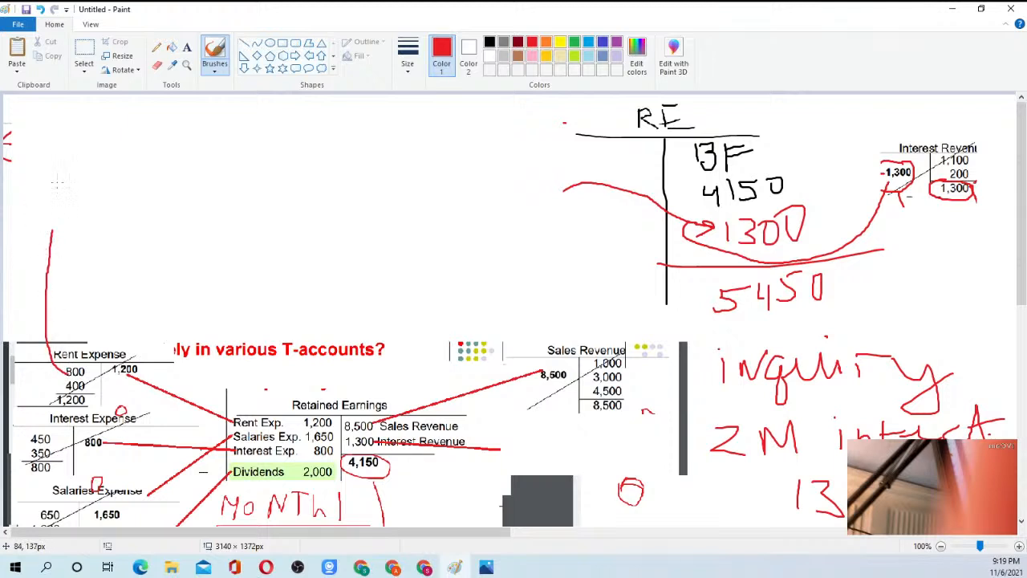
mouse_move(57, 183)
left_mouse_down()
mouse_move(48, 194)
mouse_move(44, 173)
mouse_move(96, 184)
left_mouse_up()
mouse_move(104, 170)
left_mouse_down()
mouse_move(106, 197)
mouse_move(109, 185)
mouse_move(125, 199)
left_mouse_up()
left_click_drag(128, 191, 167, 204)
mouse_move(185, 162)
left_mouse_down()
mouse_move(188, 199)
mouse_move(197, 181)
left_mouse_up()
mouse_move(215, 172)
left_mouse_down()
mouse_move(226, 175)
mouse_move(222, 199)
left_mouse_up()
mouse_move(203, 183)
left_mouse_down()
mouse_move(244, 171)
mouse_move(262, 197)
mouse_move(268, 171)
mouse_move(210, 196)
mouse_move(225, 204)
left_mouse_up()
mouse_move(57, 207)
left_mouse_down()
mouse_move(57, 223)
mouse_move(119, 213)
mouse_move(109, 236)
mouse_move(162, 237)
left_mouse_up()
mouse_move(164, 228)
left_mouse_down()
mouse_move(223, 242)
mouse_move(216, 228)
mouse_move(232, 251)
mouse_move(240, 223)
mouse_move(235, 249)
mouse_move(250, 218)
mouse_move(267, 239)
mouse_move(272, 227)
left_mouse_up()
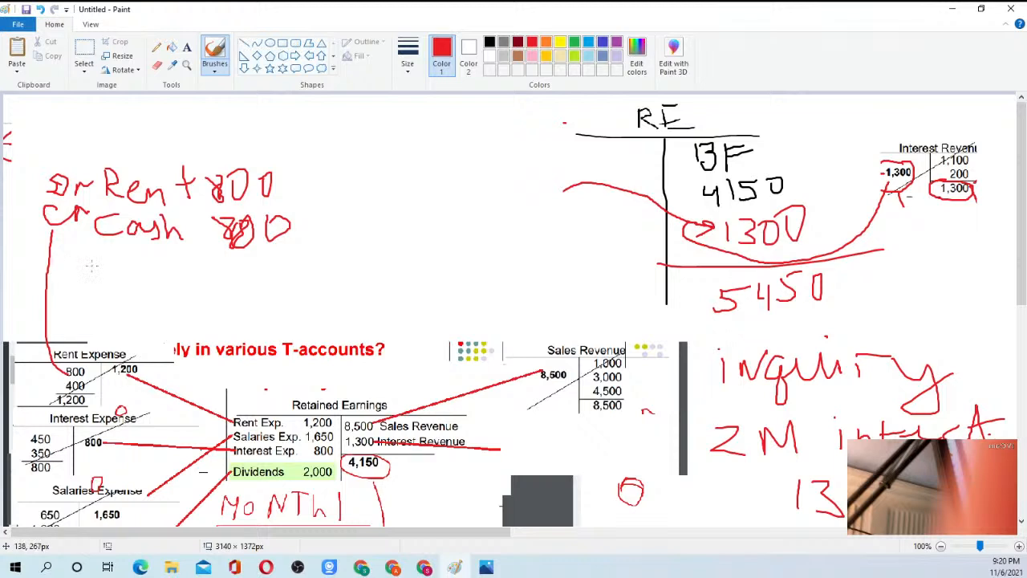
Handwrite the closing entry "Cr Rent 1200" and "Dr RE 1200" in red below the rent payment entry.
mouse_move(80, 267)
left_mouse_down()
mouse_move(78, 297)
mouse_move(90, 287)
mouse_move(121, 297)
mouse_move(122, 281)
mouse_move(142, 295)
mouse_move(207, 298)
left_mouse_up()
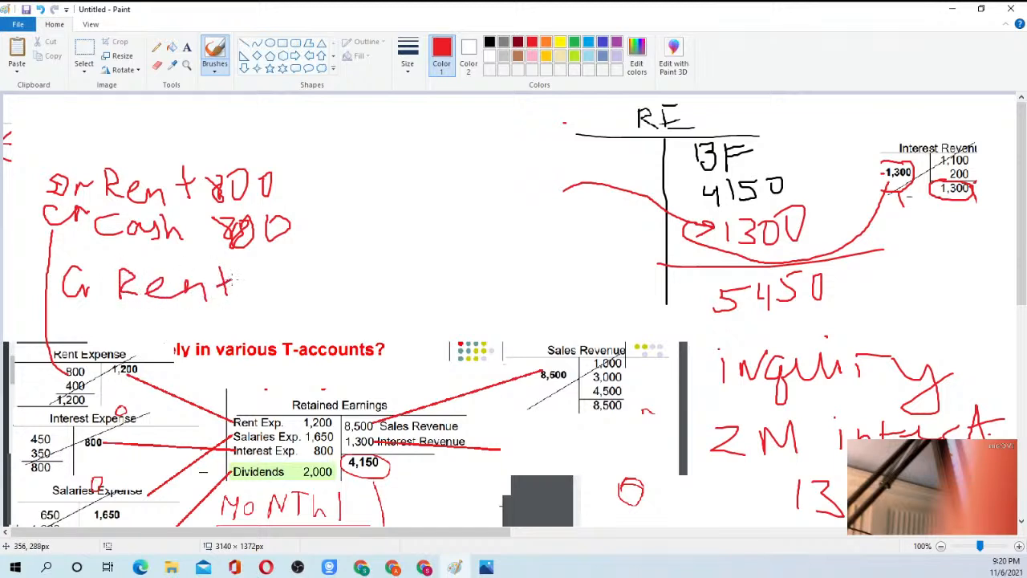
mouse_move(86, 316)
left_mouse_down()
mouse_move(69, 337)
mouse_move(68, 314)
mouse_move(84, 327)
left_mouse_up()
mouse_move(97, 324)
left_mouse_down()
mouse_move(164, 337)
mouse_move(189, 331)
left_mouse_up()
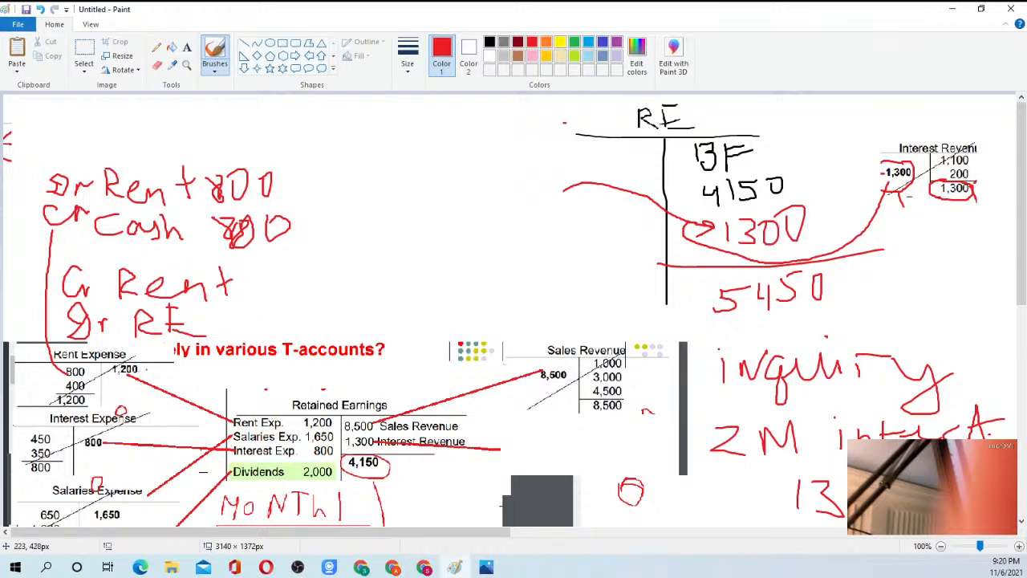
mouse_move(267, 279)
left_mouse_down()
mouse_move(272, 303)
mouse_move(311, 276)
left_mouse_up()
mouse_move(342, 281)
left_mouse_down()
mouse_move(337, 302)
mouse_move(347, 279)
left_mouse_up()
mouse_move(260, 315)
left_mouse_down()
mouse_move(270, 330)
mouse_move(289, 316)
left_mouse_up()
mouse_move(321, 314)
left_mouse_down()
mouse_move(311, 332)
mouse_move(317, 308)
left_mouse_up()
Cross out the handwritten closing entry with two diagonal red lines, and minimize the Paint and Photos windows.
left_click_drag(74, 345, 329, 269)
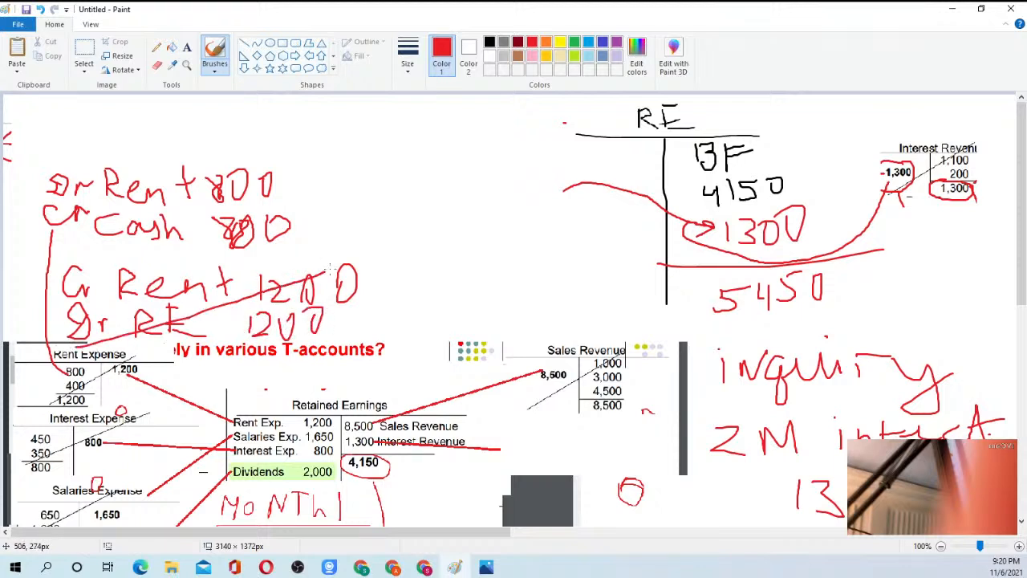
mouse_move(60, 256)
left_mouse_down()
mouse_move(117, 289)
mouse_move(333, 360)
left_mouse_up()
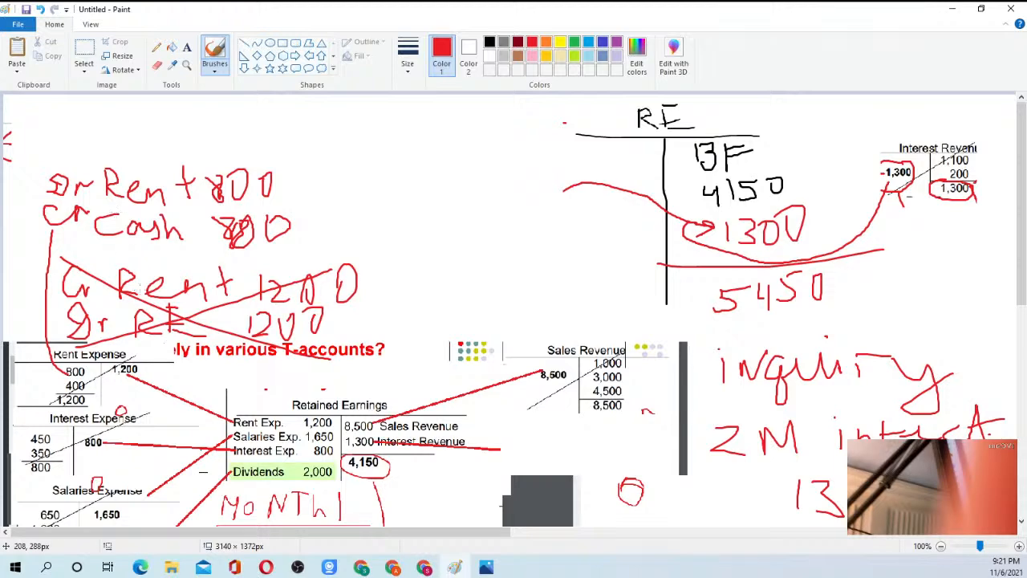
left_click(955, 11)
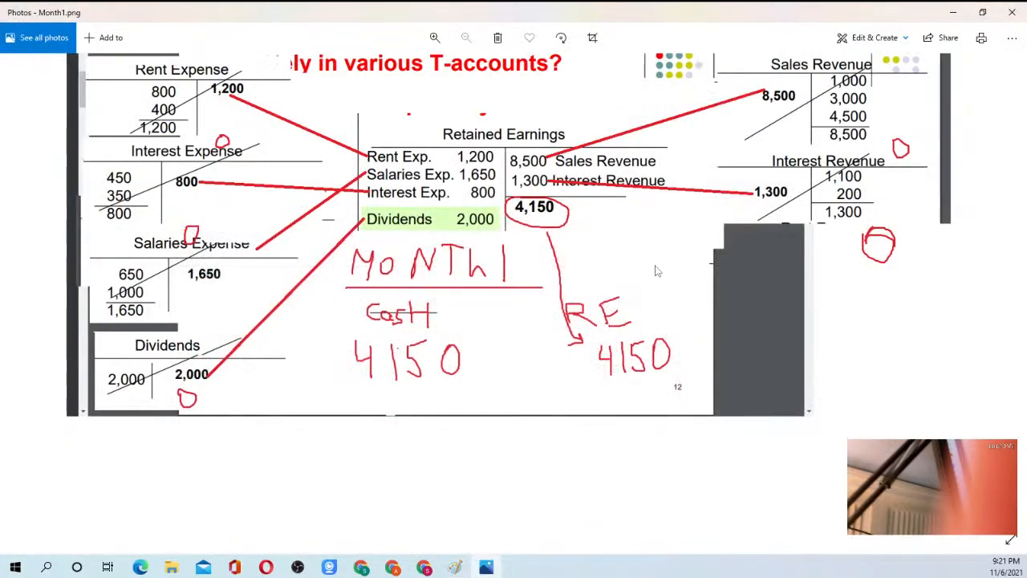
left_click(962, 13)
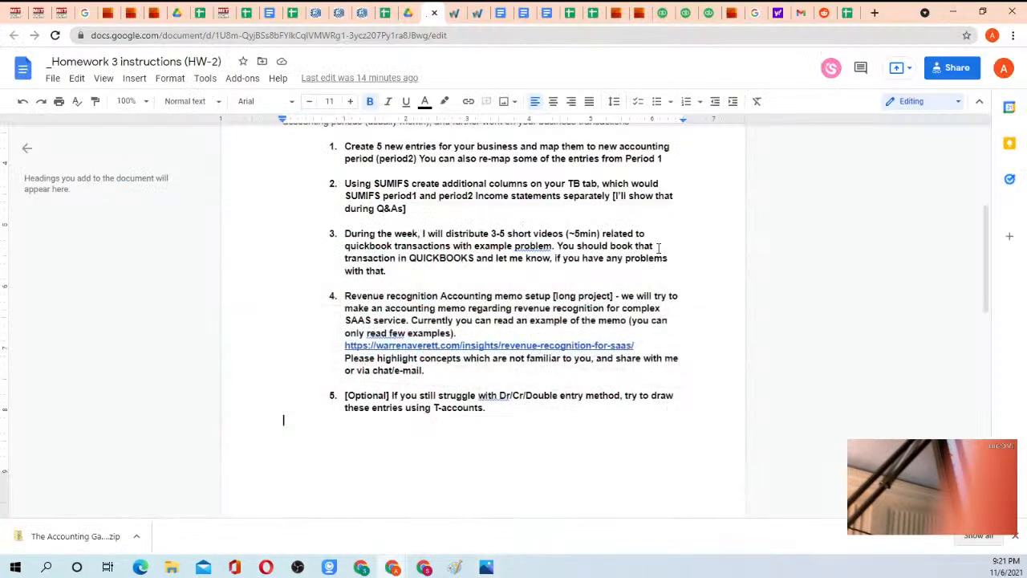
Open the team's Transaction practice spreadsheet and examine the BS sheet's assets, liabilities and equity, including the Equity formula in C21.
left_click(201, 12)
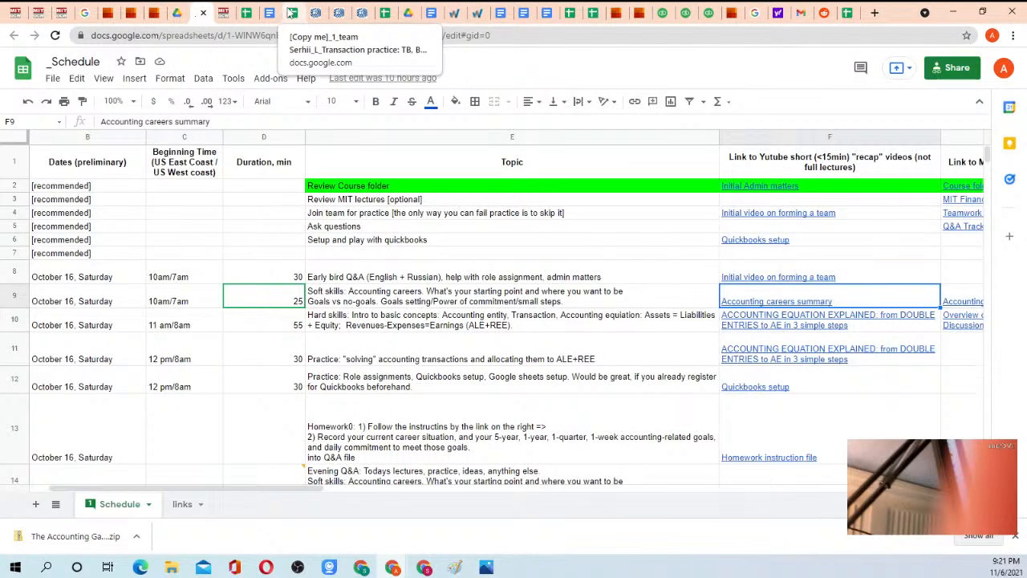
left_click(290, 13)
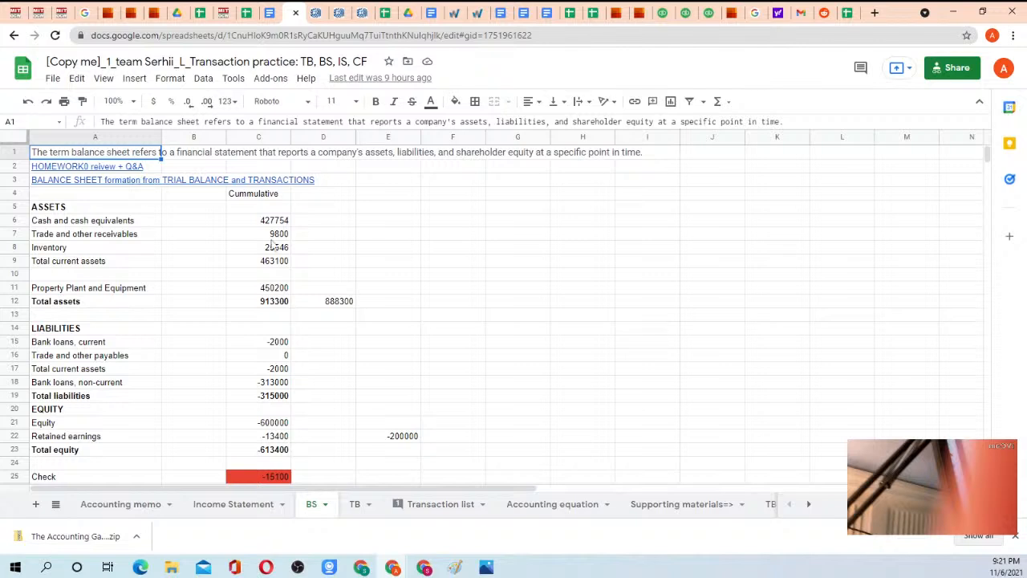
scroll(271, 245, "down", 3)
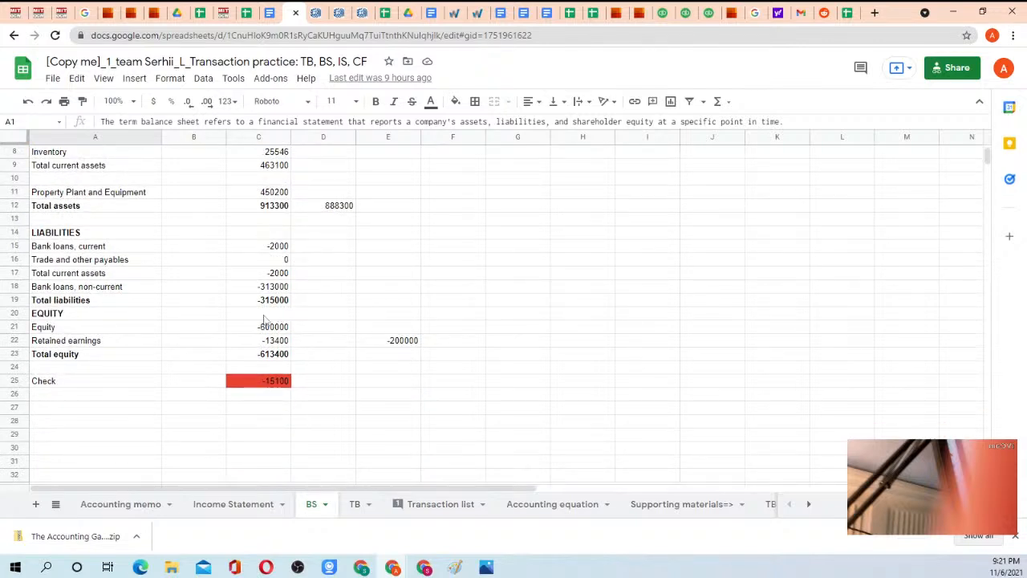
left_click(269, 329)
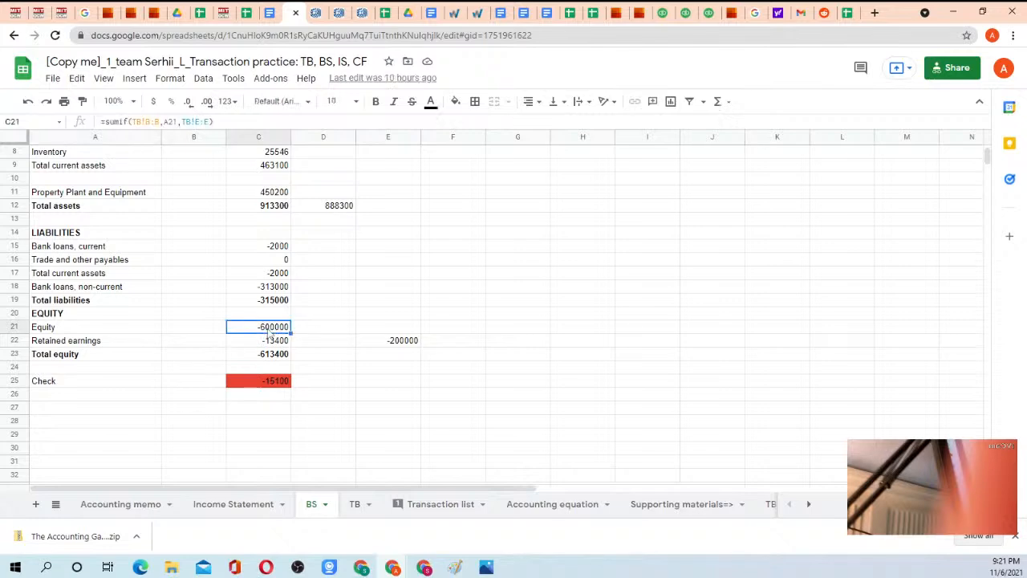
scroll(128, 333, "up", 3)
scroll(256, 241, "down", 2)
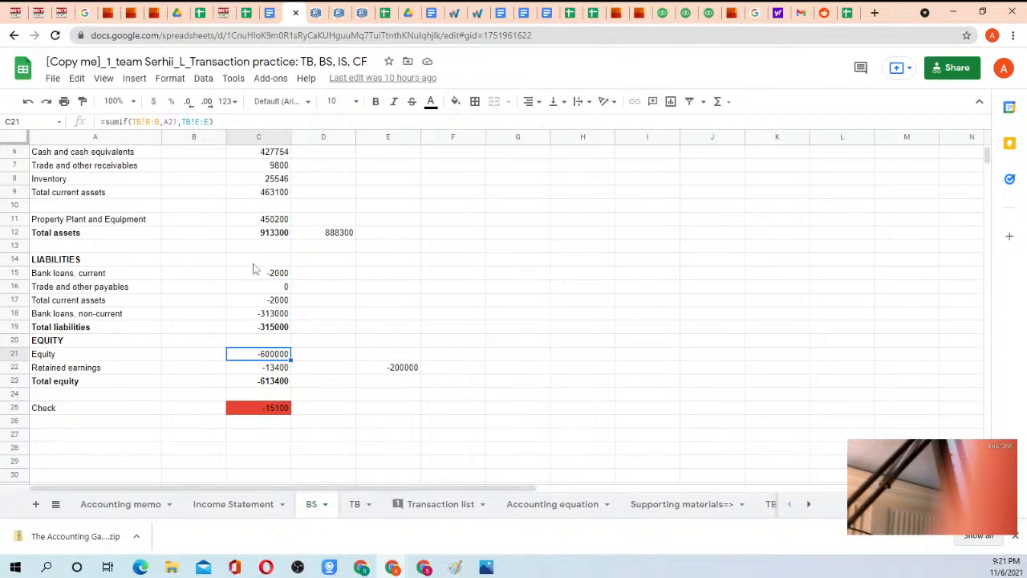
scroll(255, 234, "up", 2)
scroll(258, 281, "down", 1)
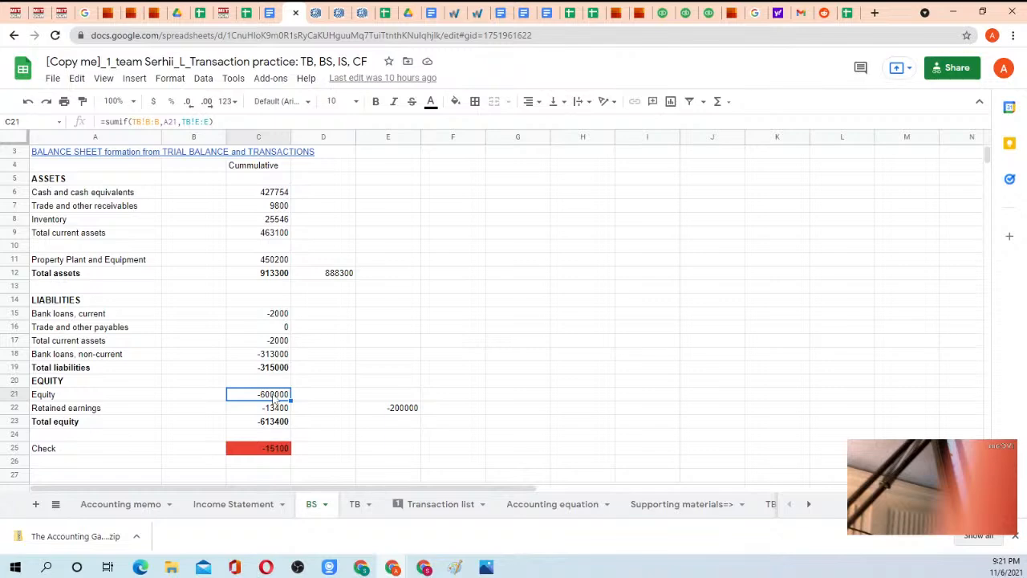
Switch to the TB sheet and inspect the income statement accounts and the Net profit formula in E43.
left_click(354, 504)
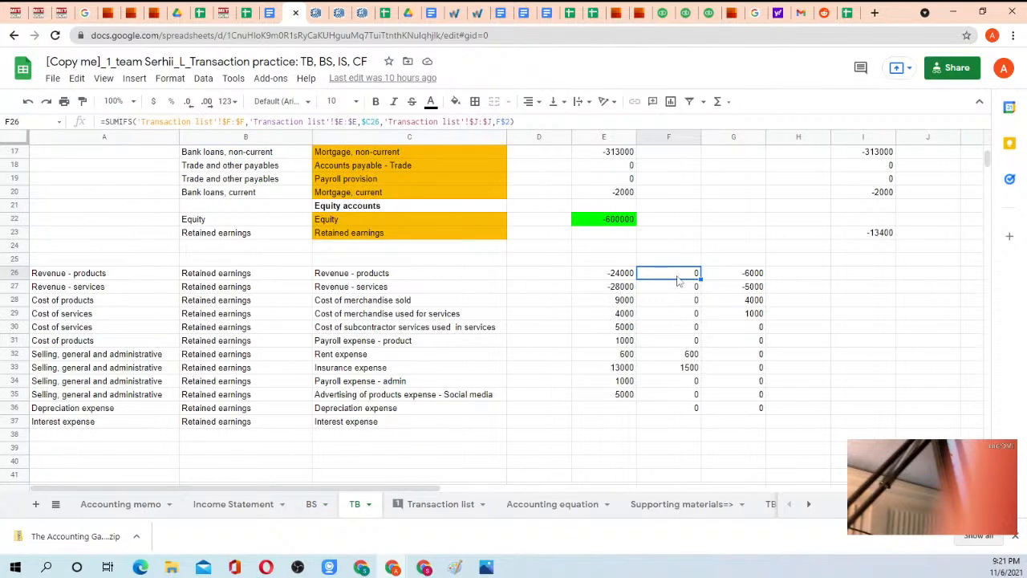
scroll(689, 261, "up", 2)
scroll(674, 305, "down", 2)
scroll(606, 398, "down", 3)
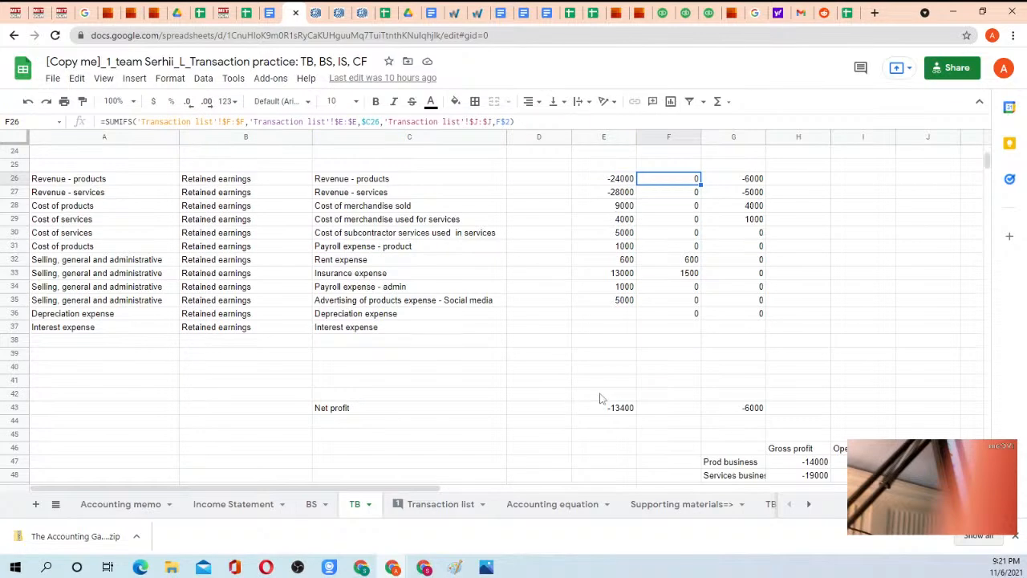
left_click(612, 407)
left_click(372, 409)
left_click(610, 412)
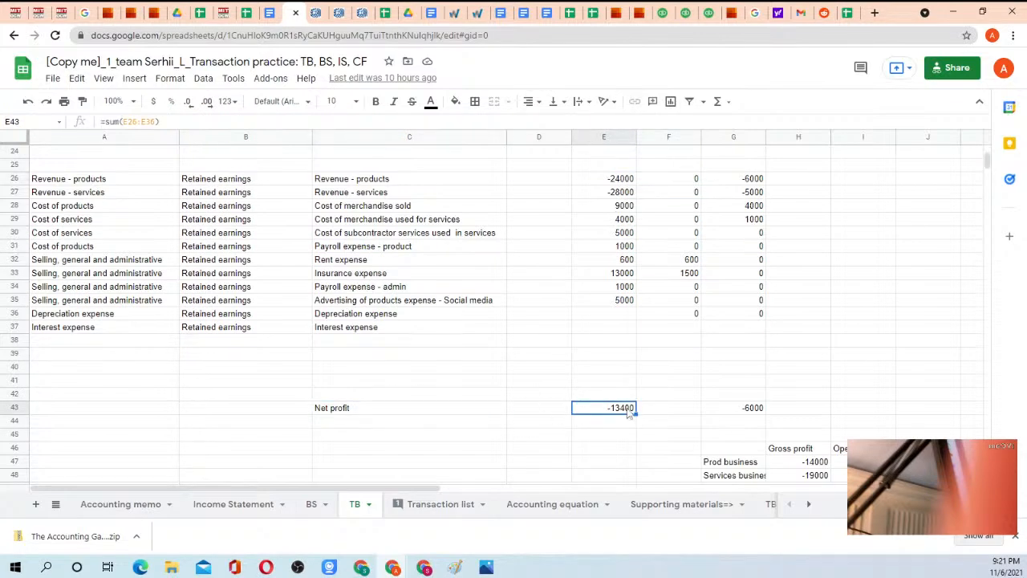
Examine the trial balance check formula in E1 and the Retained earnings BS mapping of the income statement accounts in B26:B31.
scroll(590, 289, "up", 2)
scroll(590, 290, "up", 1)
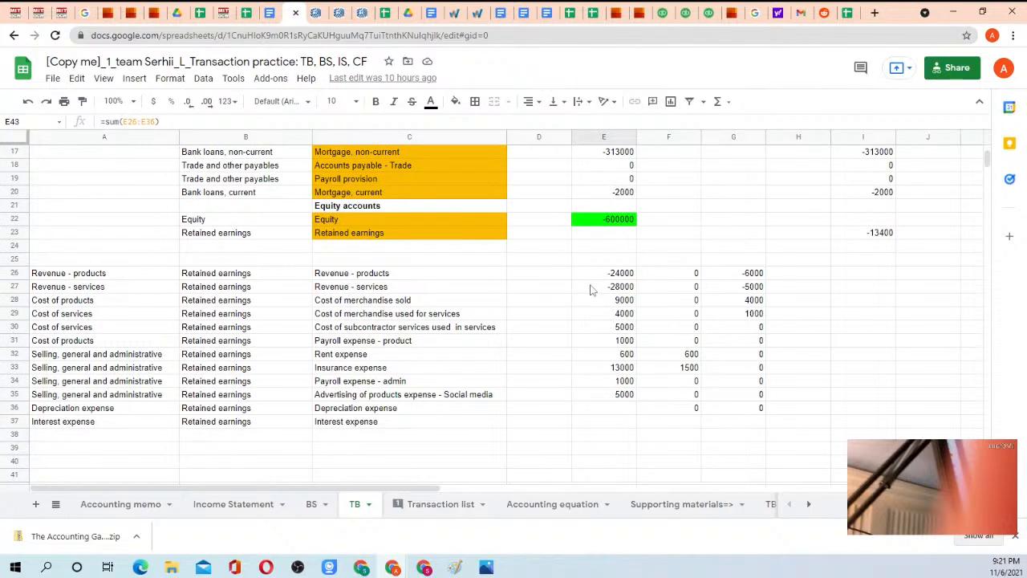
scroll(591, 290, "up", 5)
left_click(620, 153)
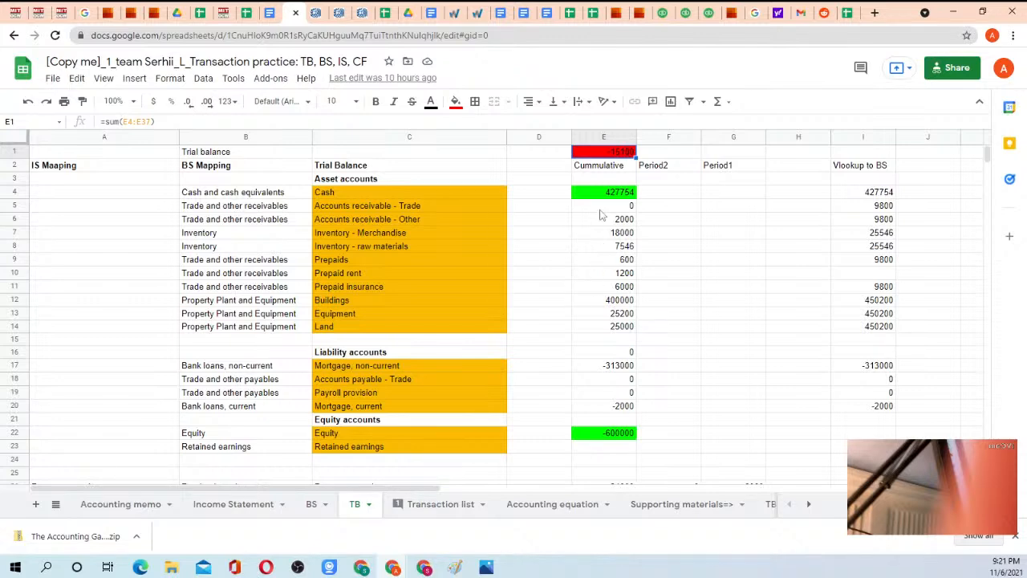
scroll(577, 240, "down", 4)
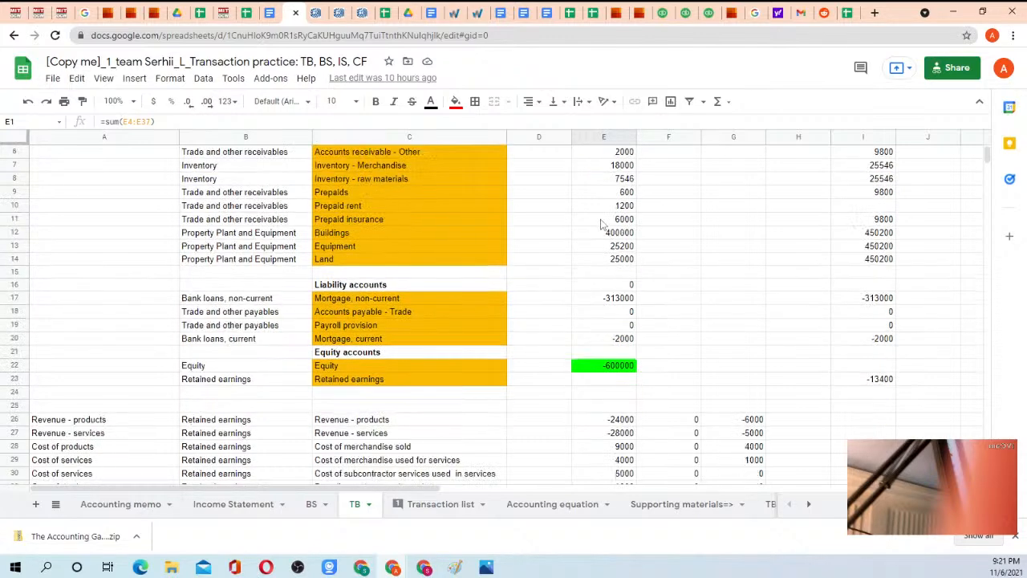
scroll(563, 273, "down", 1)
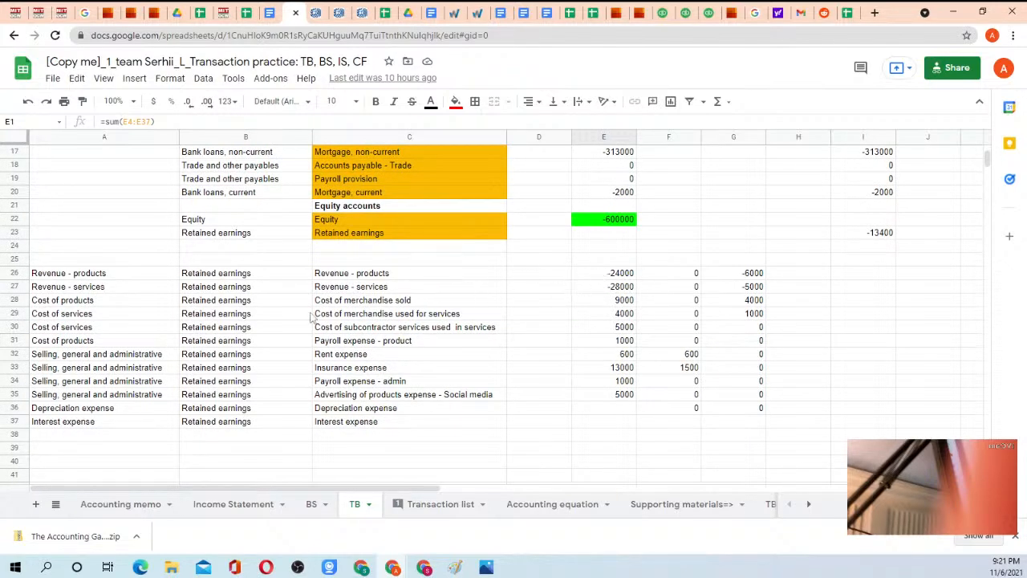
left_click_drag(216, 273, 218, 341)
scroll(228, 241, "up", 5)
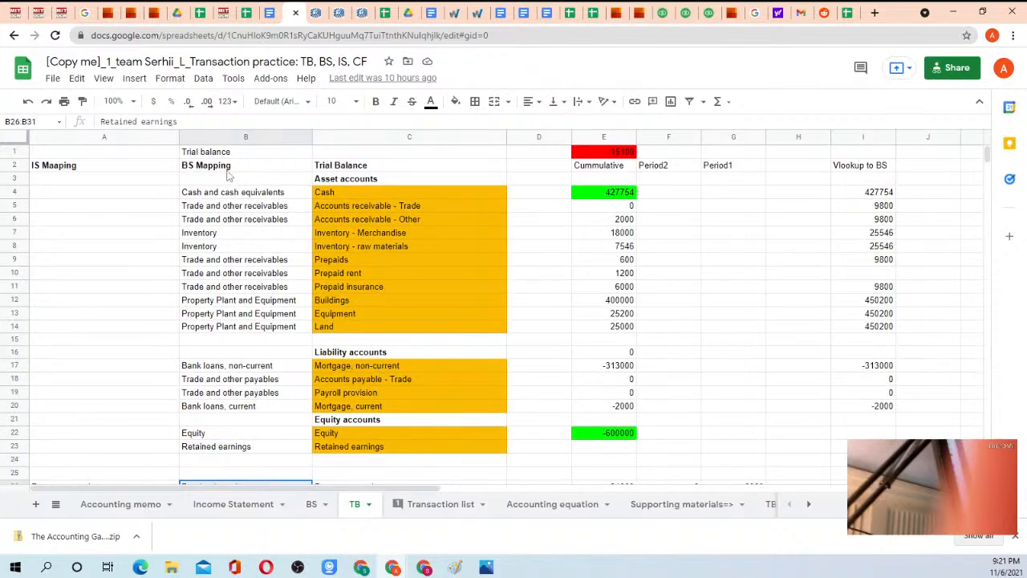
Examine the BS Mapping column, going through the Retained earnings mappings in B26:B37 and the cumulative amounts in E26:E36.
left_click(227, 166)
scroll(241, 256, "down", 5)
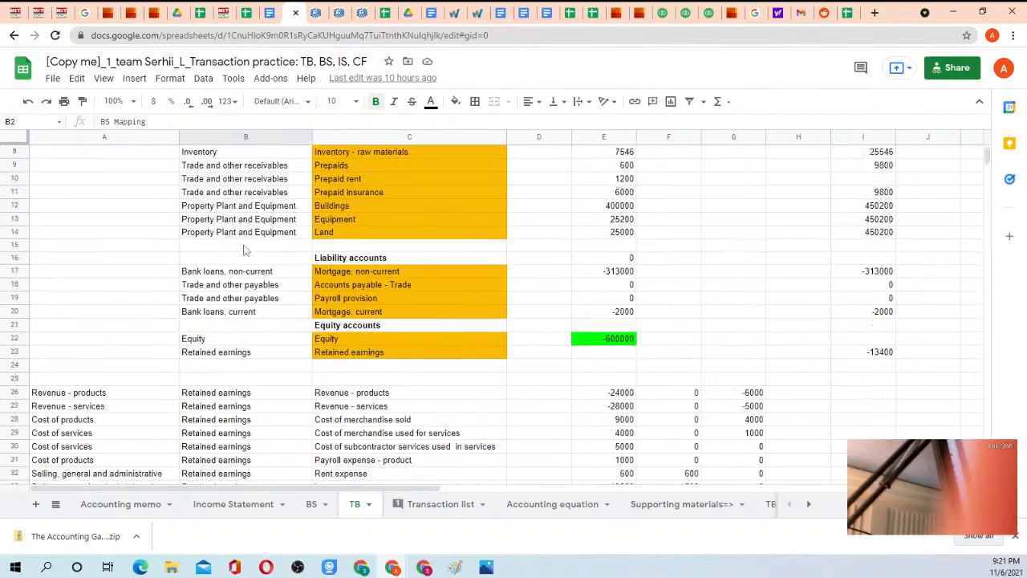
left_click(241, 274)
left_click_drag(241, 276, 238, 427)
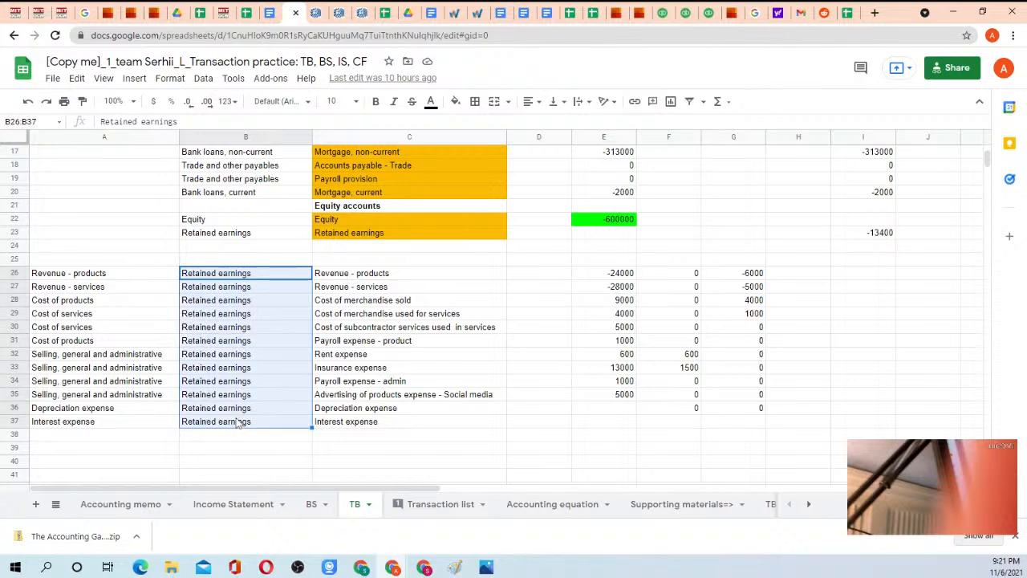
left_click(223, 277)
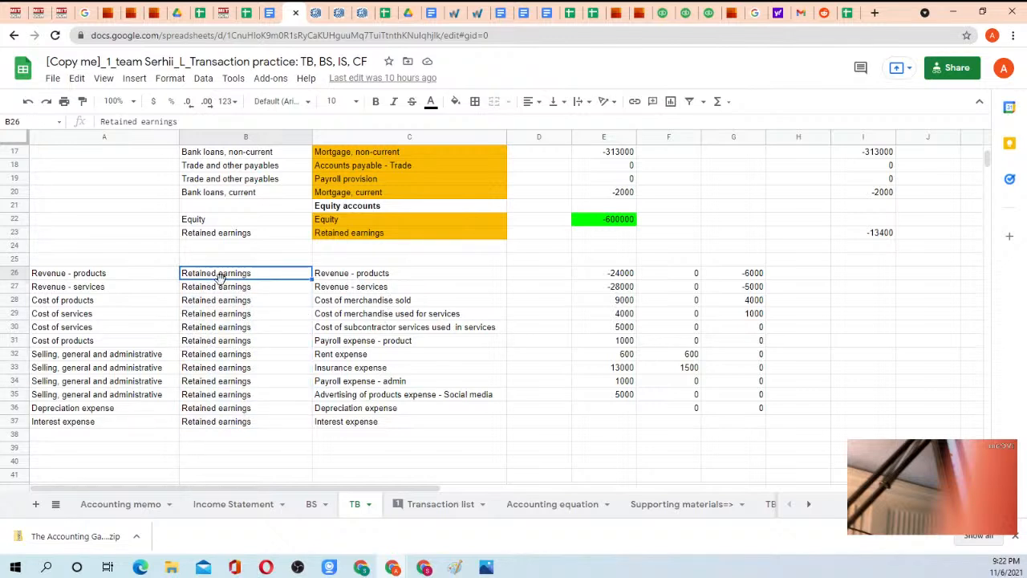
key("Down")
key("Down")
key("Down")
key("Down")
key("Down")
key("Down")
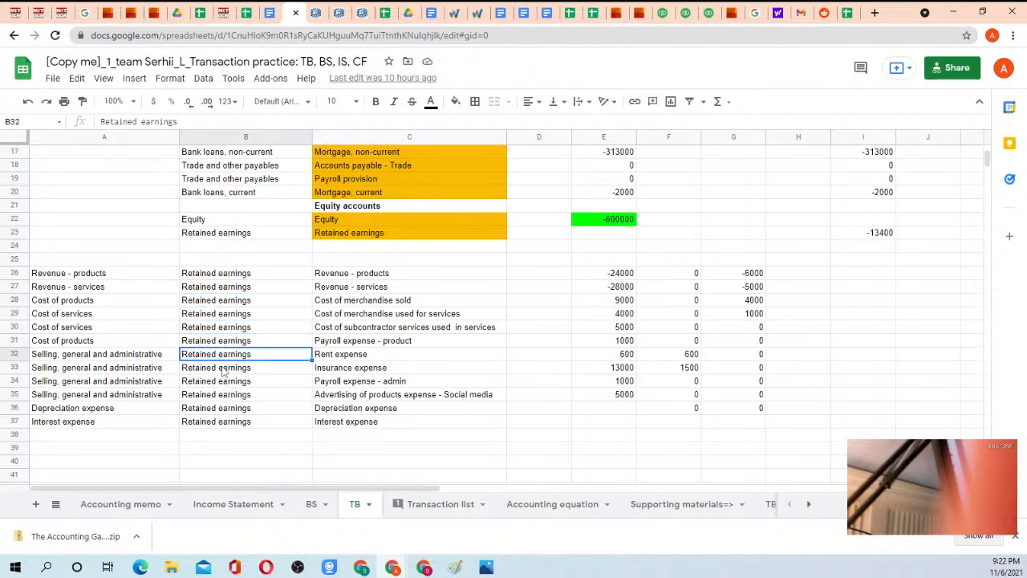
key("Down")
key("Down")
key("Down")
key("Down")
key("Down")
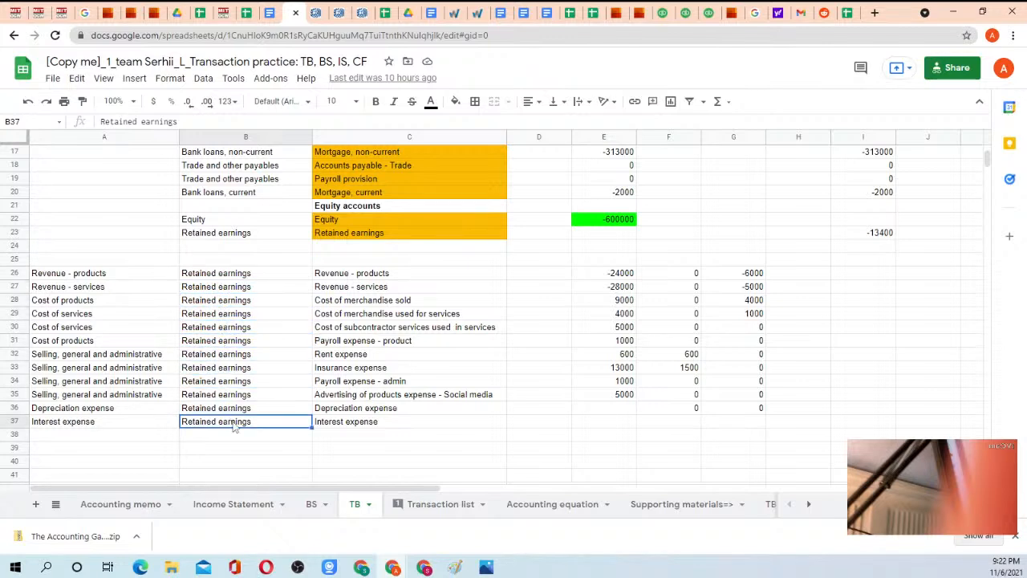
left_click_drag(608, 275, 624, 413)
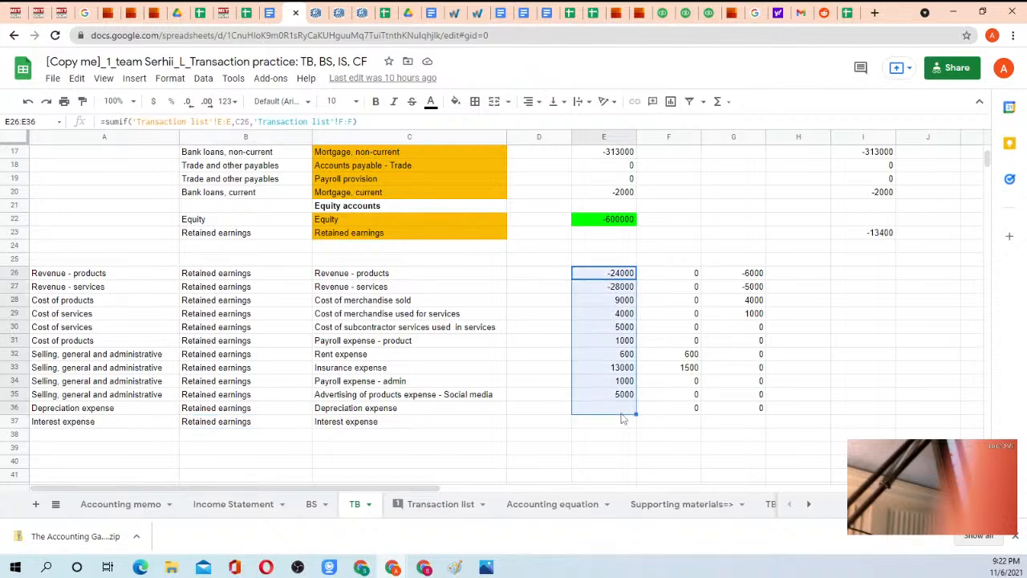
Switch to Paint and add three more red diagonal strokes across the handwritten Cr Rent 1200 / Dr RE 1200 closing entry.
left_click(455, 568)
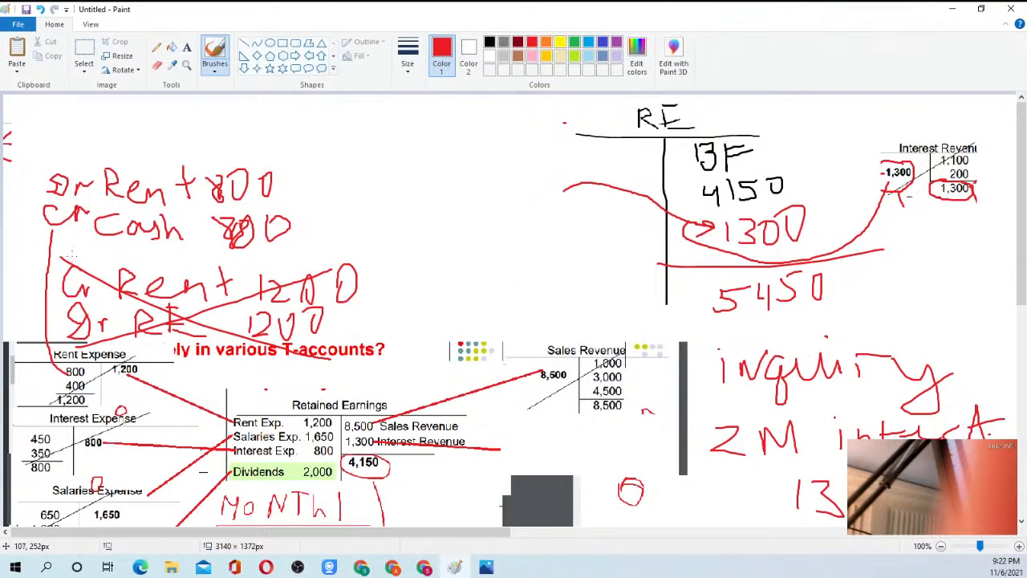
left_click_drag(104, 312, 178, 260)
left_click_drag(185, 318, 250, 276)
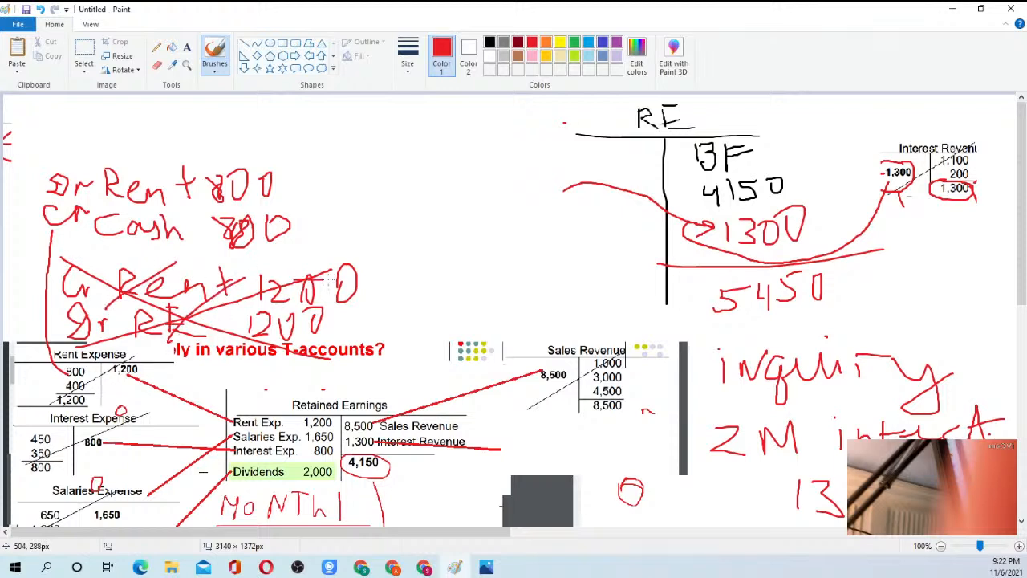
left_click_drag(324, 277, 260, 334)
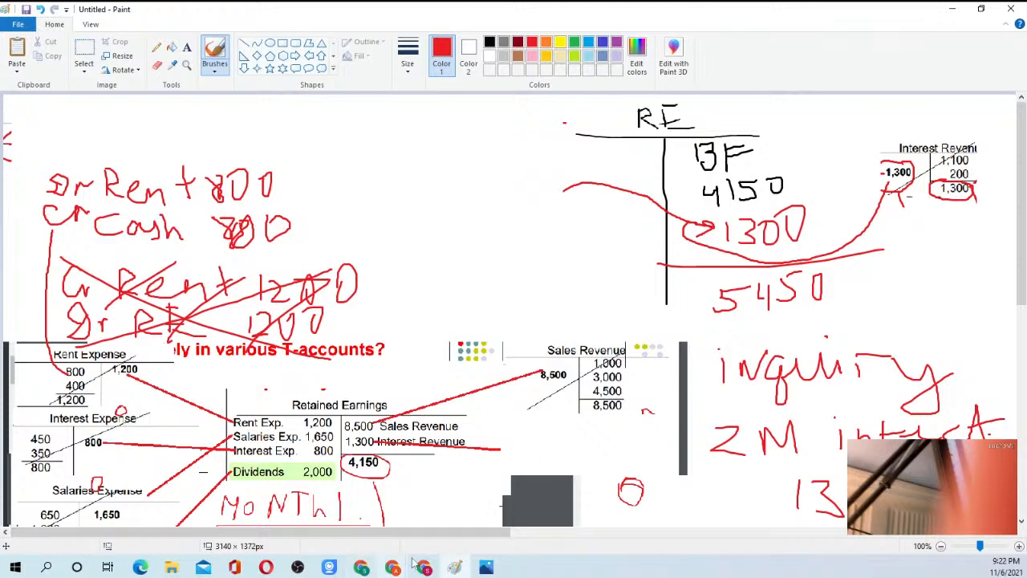
Return to the Transaction practice spreadsheet in Chrome and review the cumulative income statement amounts in E26:E36 of the TB sheet.
mouse_move(423, 568)
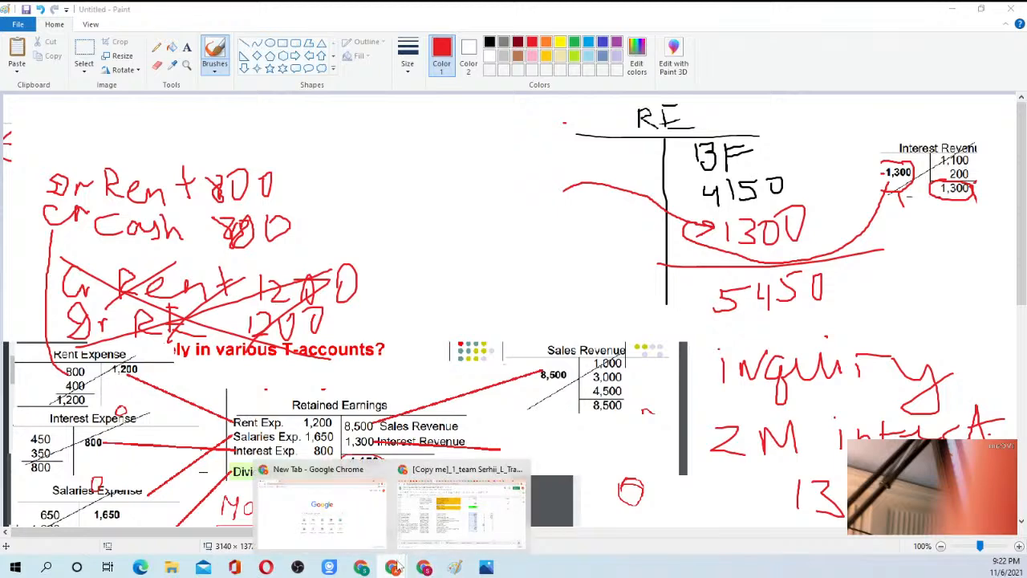
left_click(418, 515)
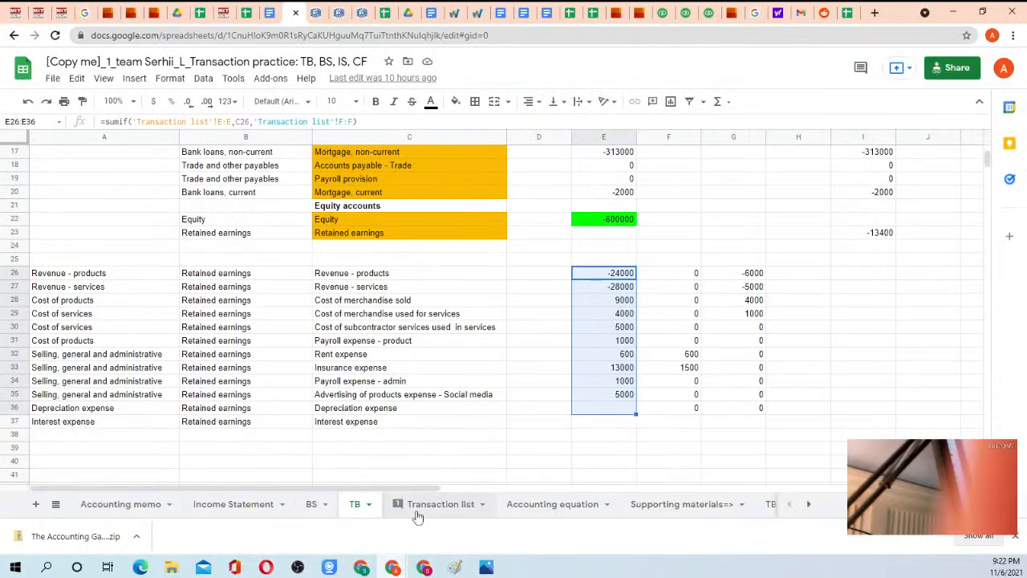
left_click(600, 275)
left_click_drag(599, 275, 603, 411)
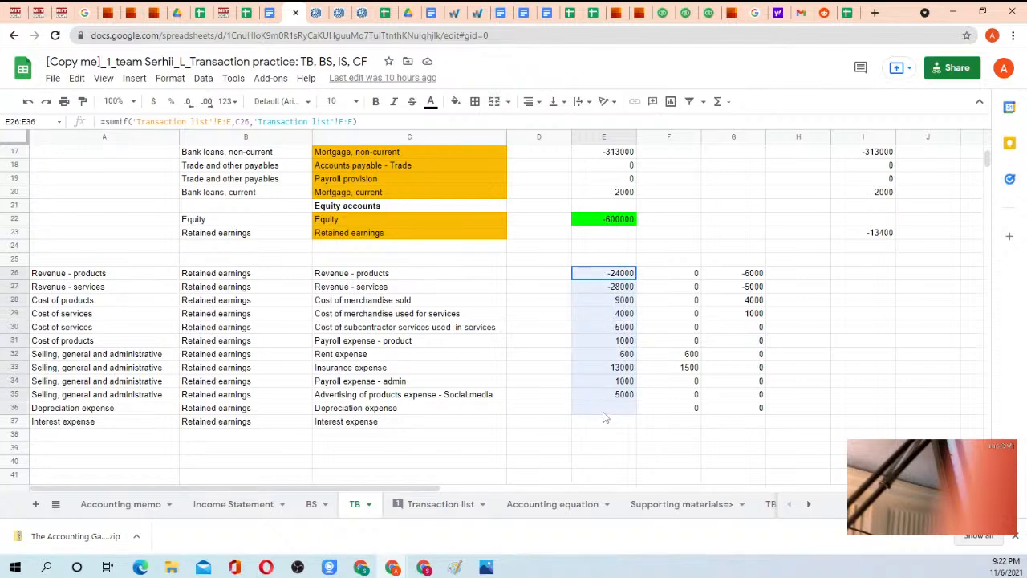
left_click(604, 410)
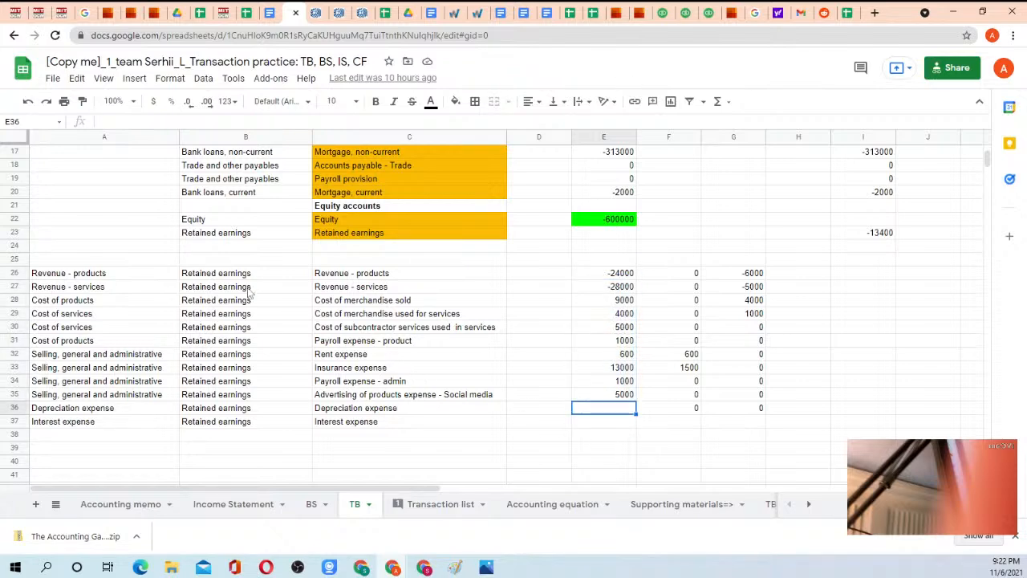
Switch to the BS sheet and go through the asset lines from Cash and cash equivalents to Property Plant and Equipment.
scroll(273, 269, "up", 5)
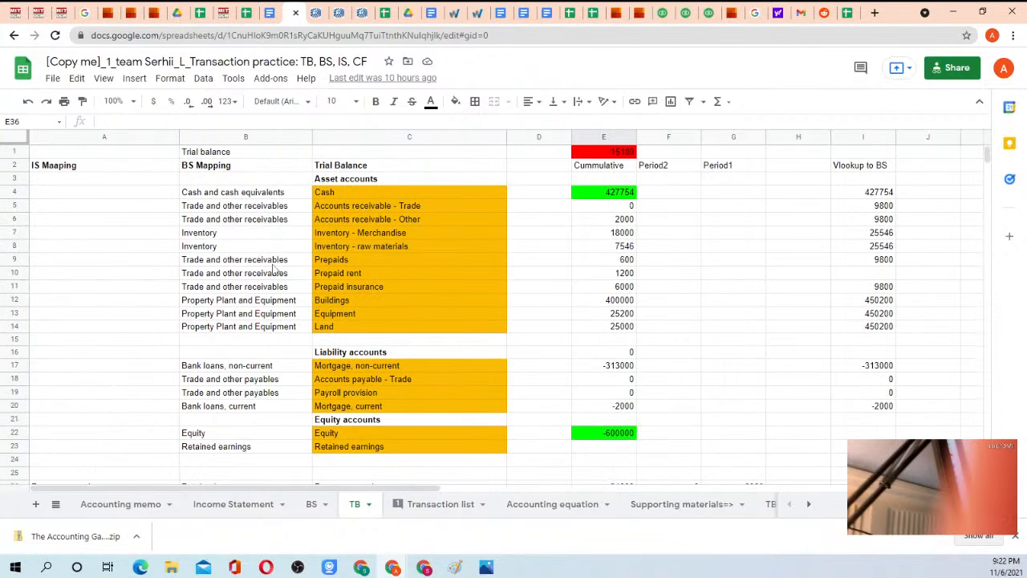
left_click(302, 504)
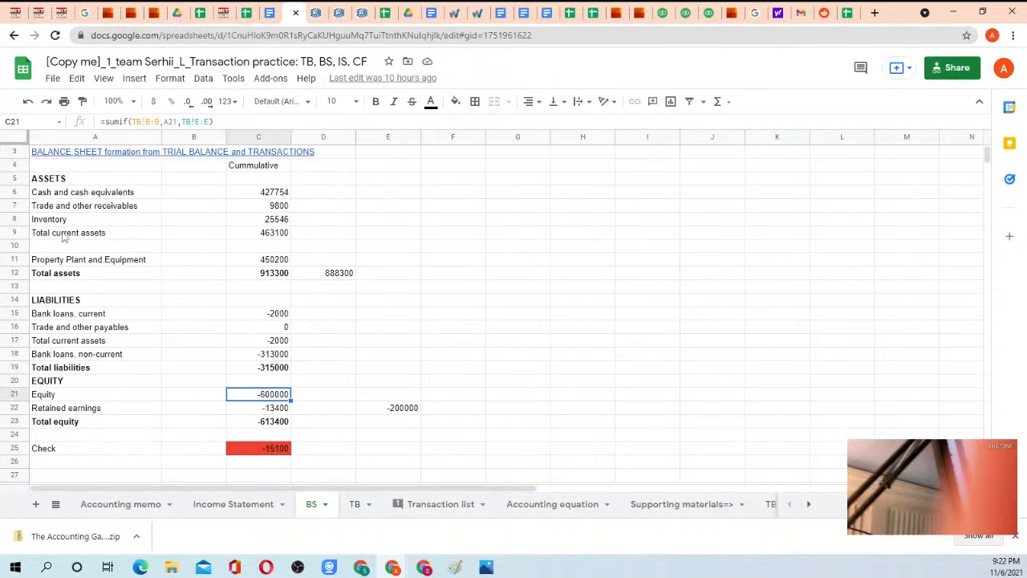
scroll(64, 237, "up", 1)
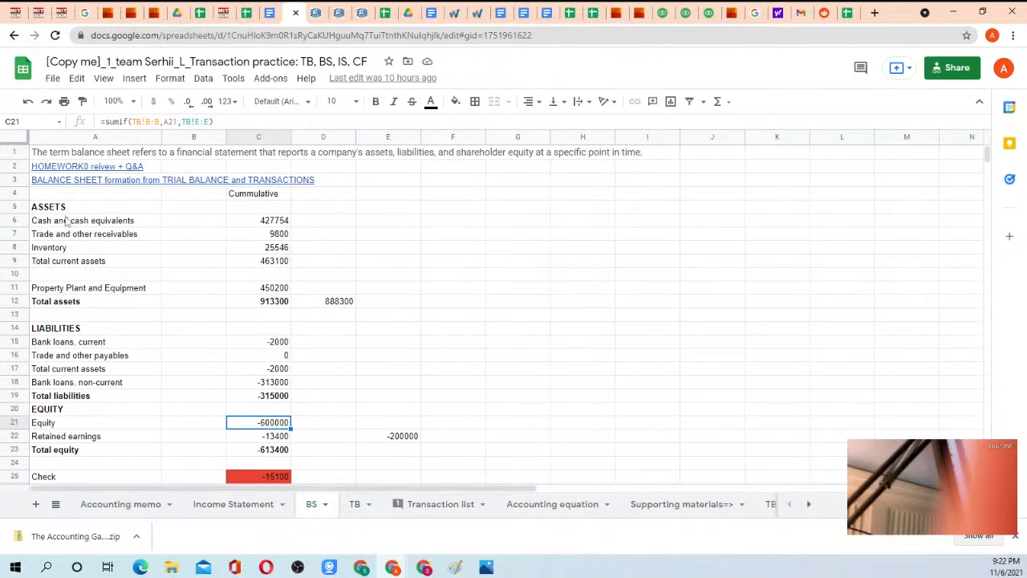
left_click_drag(67, 220, 269, 273)
left_click(268, 270)
left_click_drag(56, 210, 281, 294)
left_click(280, 289)
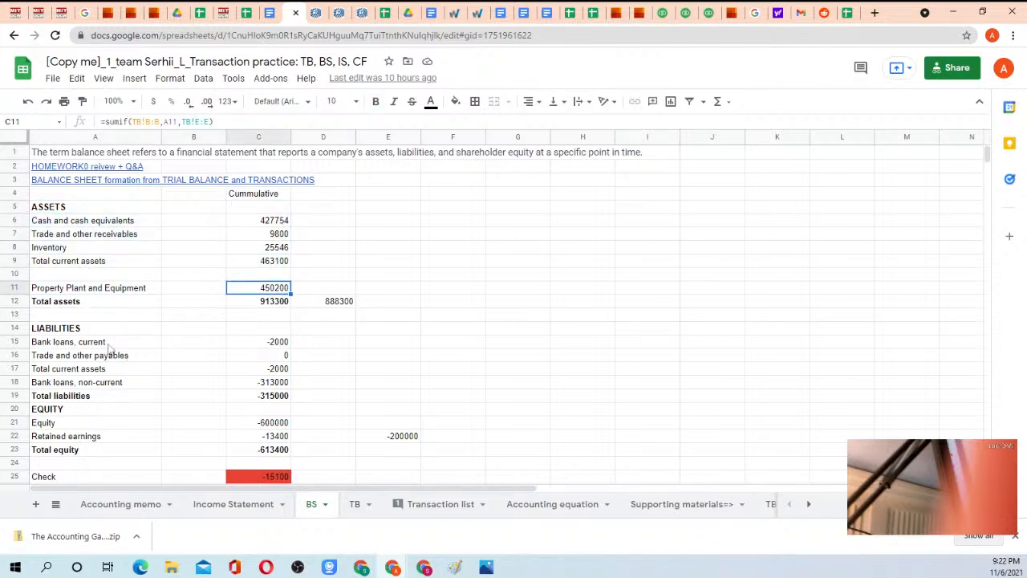
Inspect the Retained earnings line of the balance sheet and its SUMIF formula in C22.
scroll(104, 369, "down", 2)
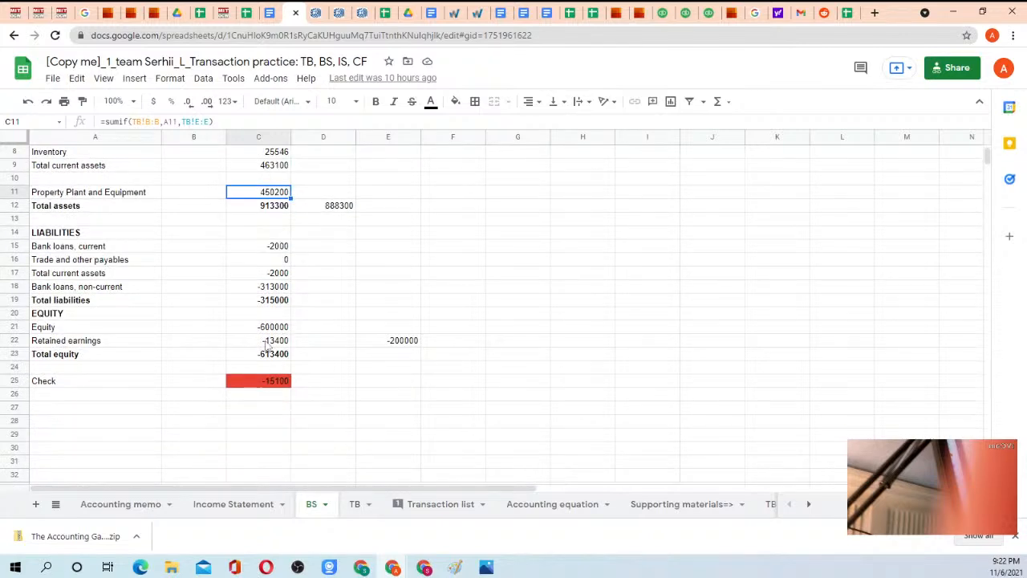
left_click(265, 342)
left_click(111, 345)
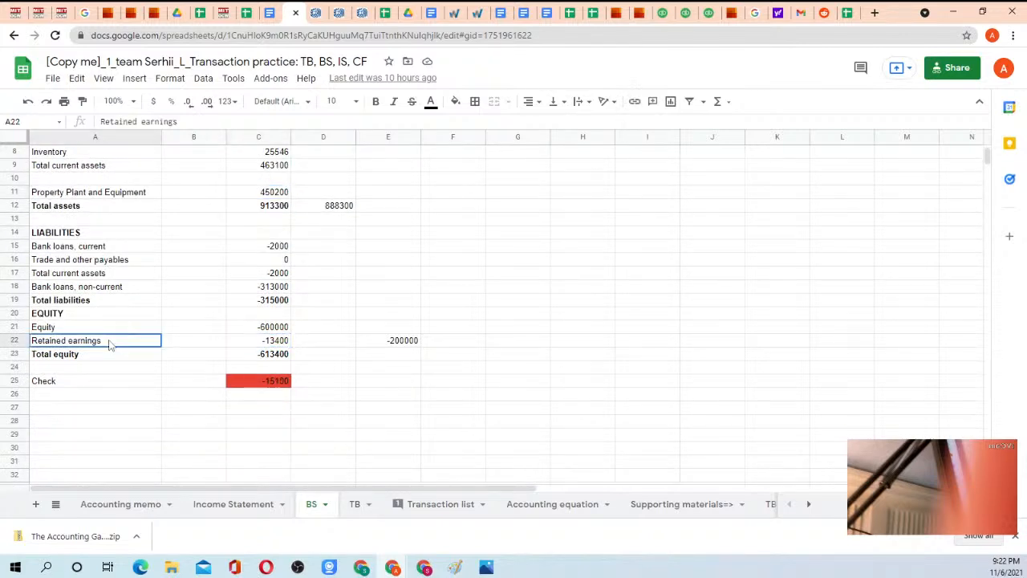
left_click(259, 343)
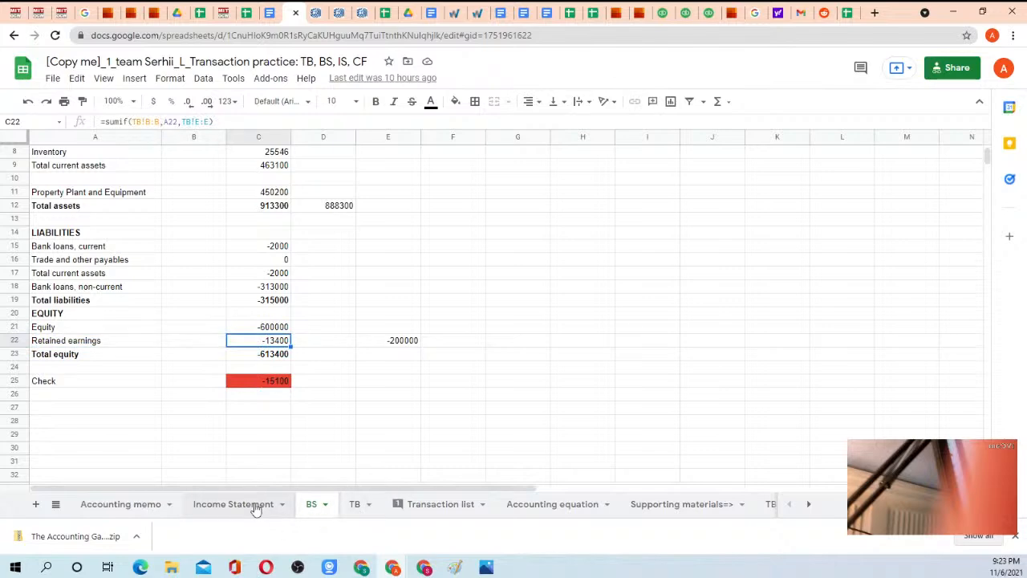
Switch to the TB sheet and compare the Net profit formula in E43 with the income statement accounts above it.
left_click(351, 507)
scroll(584, 366, "down", 4)
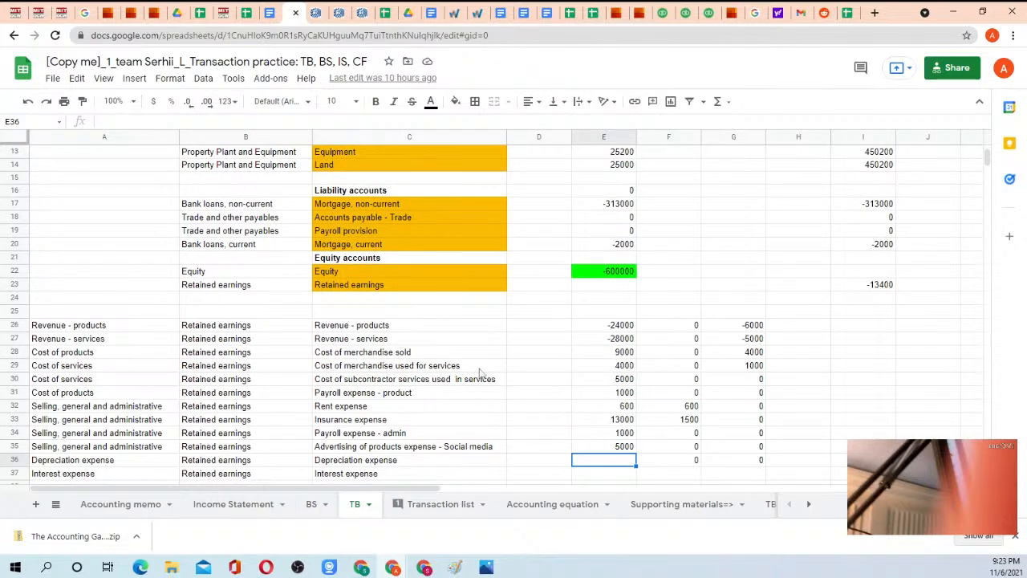
scroll(480, 374, "down", 5)
left_click(625, 371)
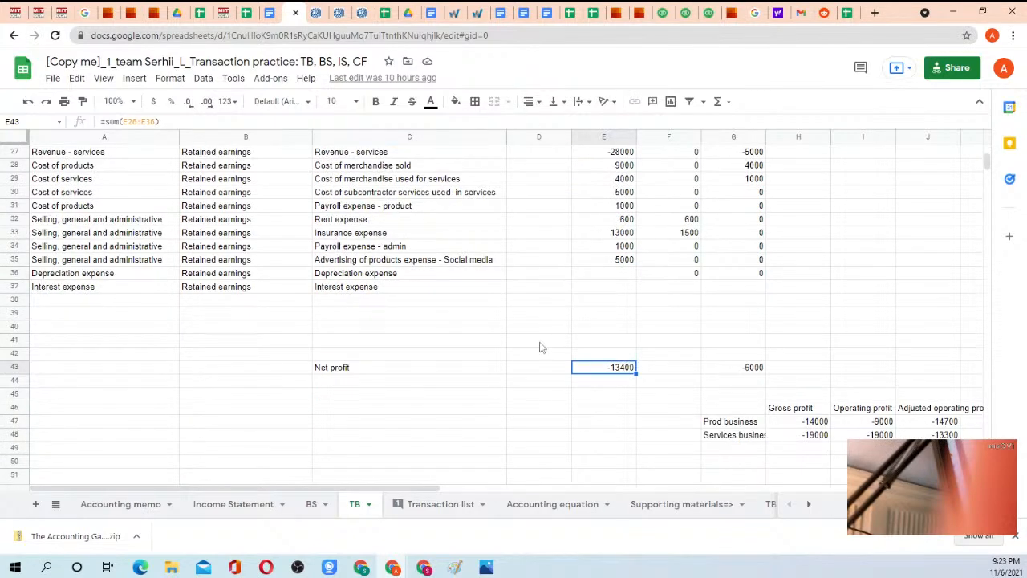
scroll(540, 348, "up", 2)
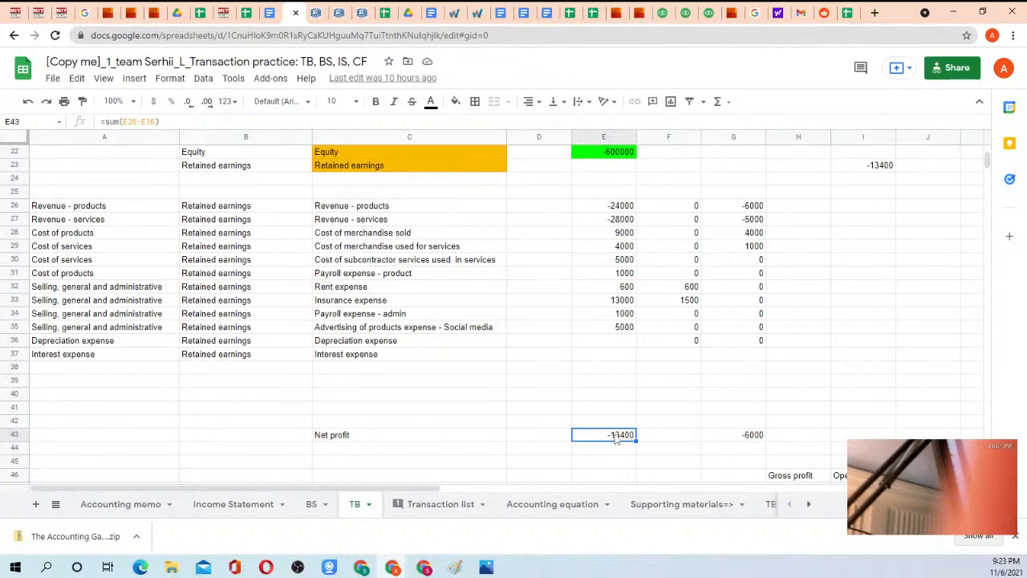
scroll(622, 441, "up", 7)
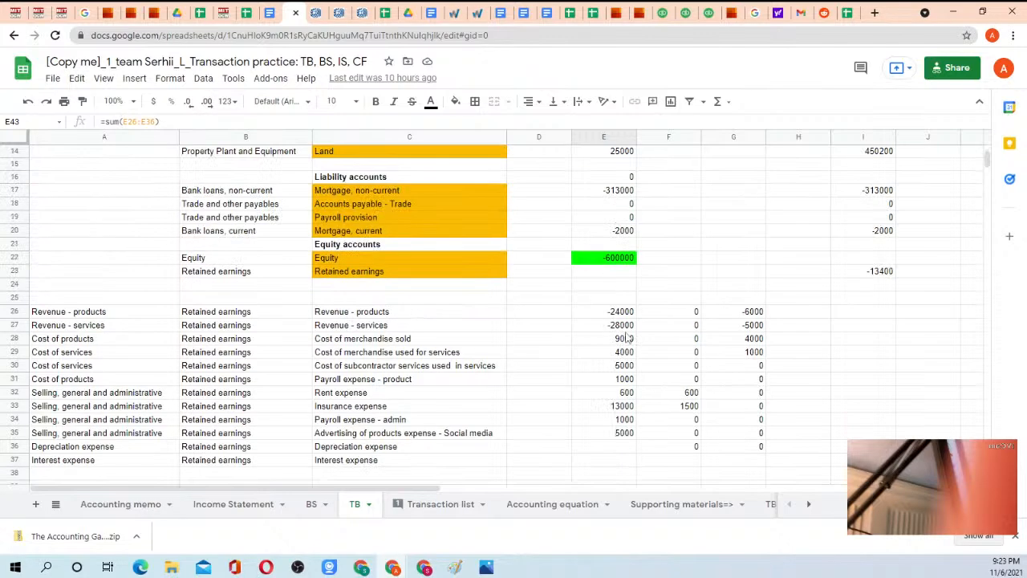
Review the Cummulative, Period2 and Period1 column headings in row 2 and the income statement amounts beneath them.
left_click(599, 165)
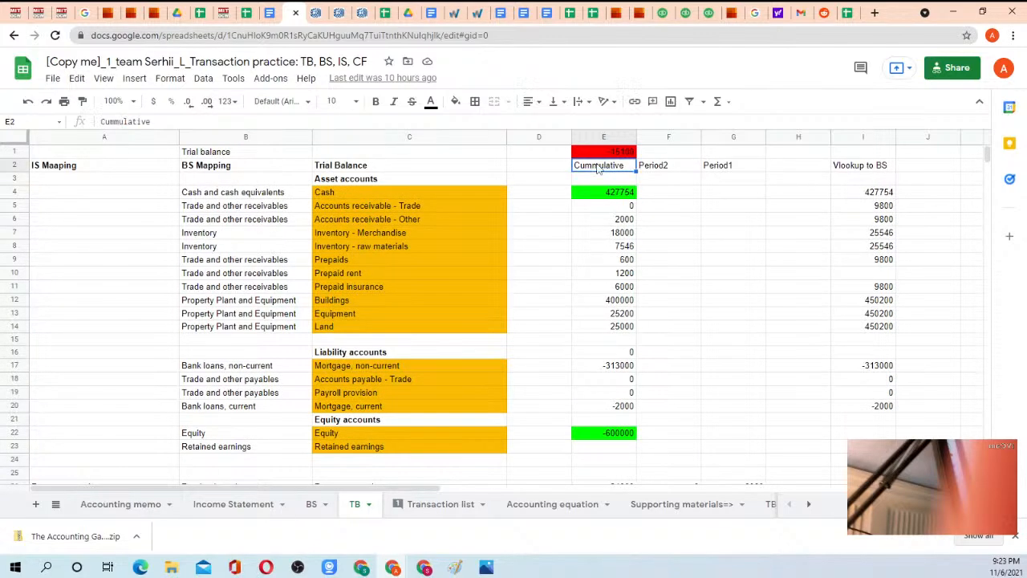
left_click(678, 168)
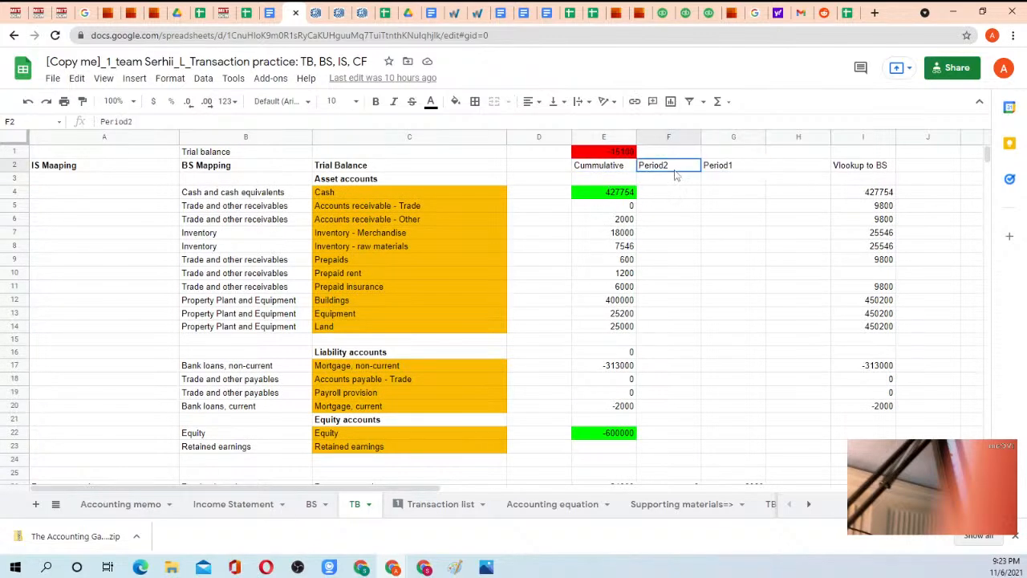
left_click(729, 166)
scroll(517, 326, "down", 9)
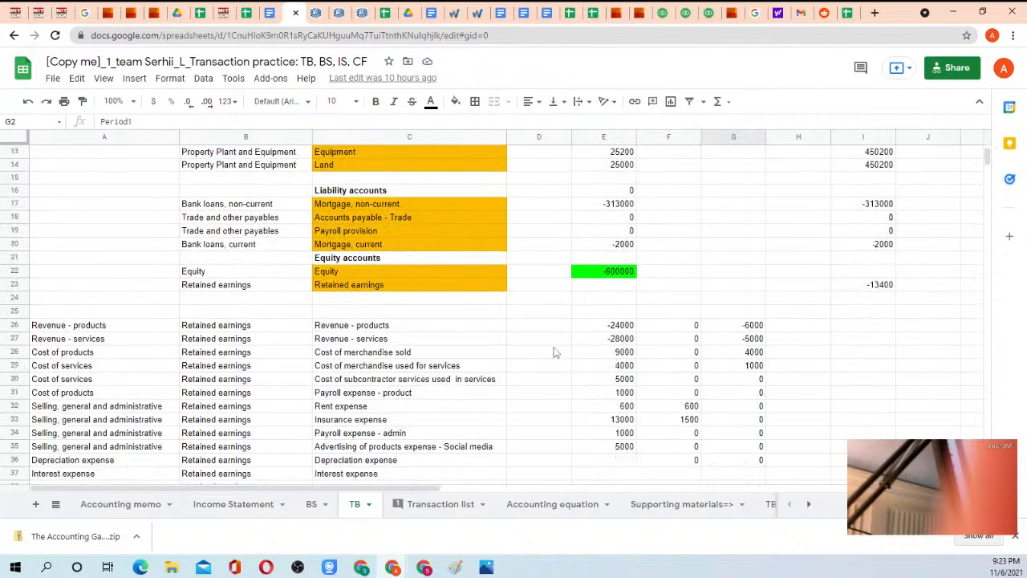
Check the Net profit row in C43:E43, view the Income Statement sheet, and return to the BS sheet.
left_click(385, 354)
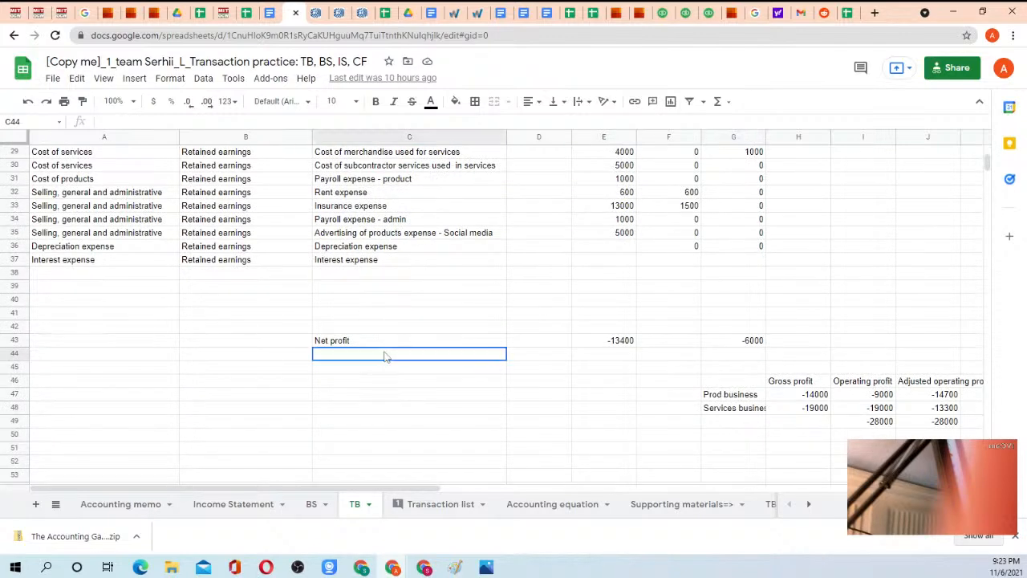
left_click(385, 343)
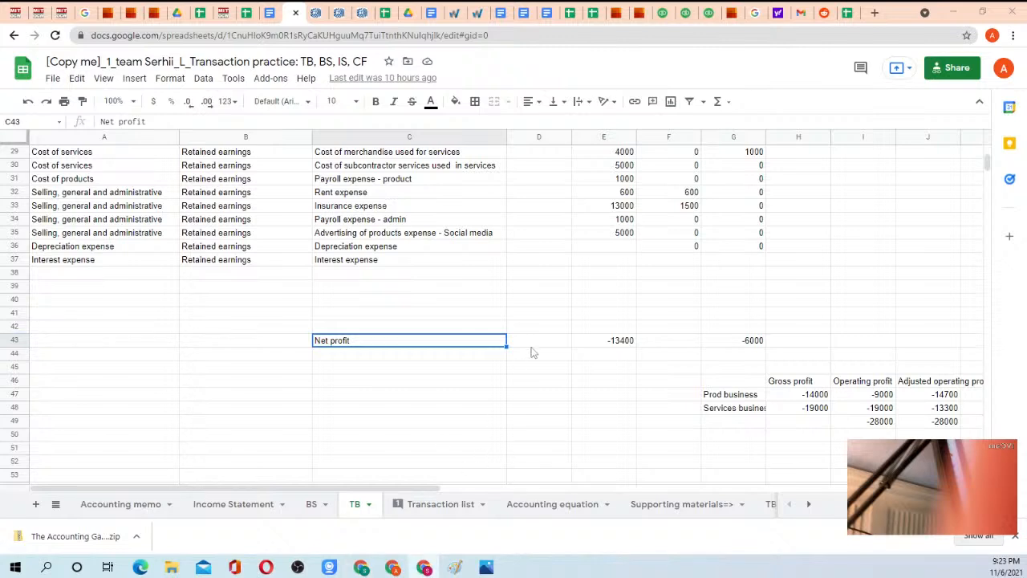
left_click(616, 345)
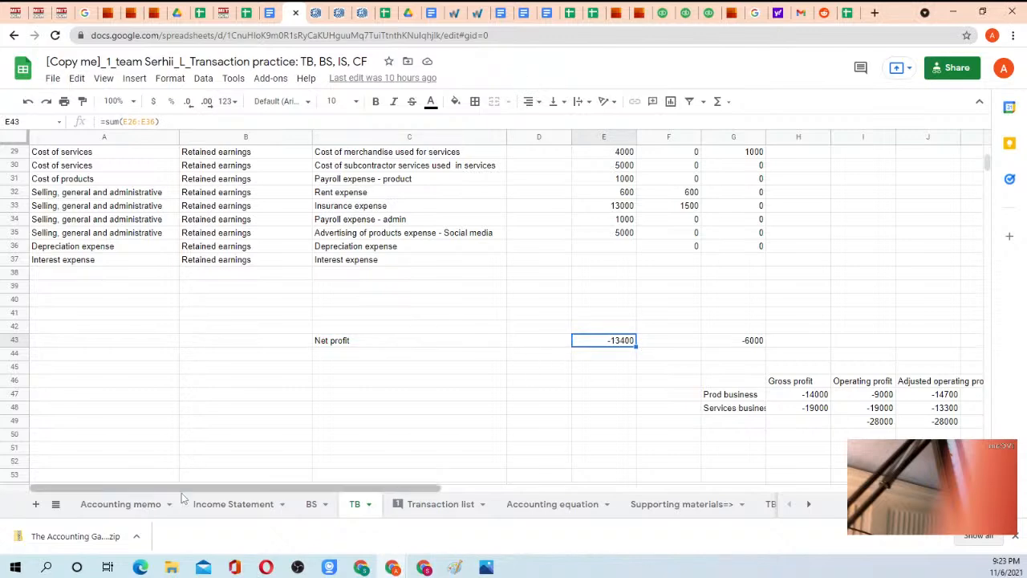
left_click(234, 505)
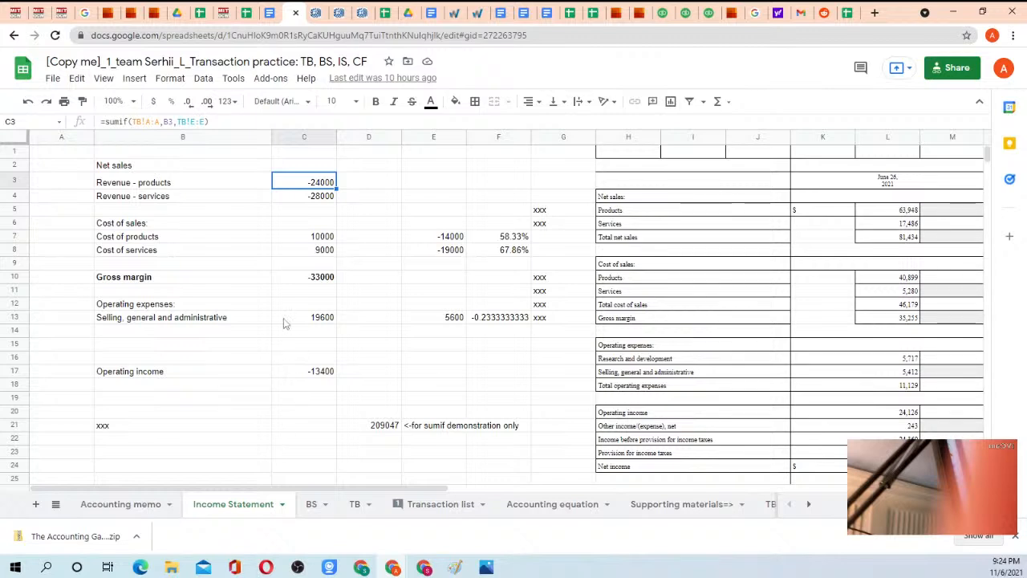
left_click(311, 506)
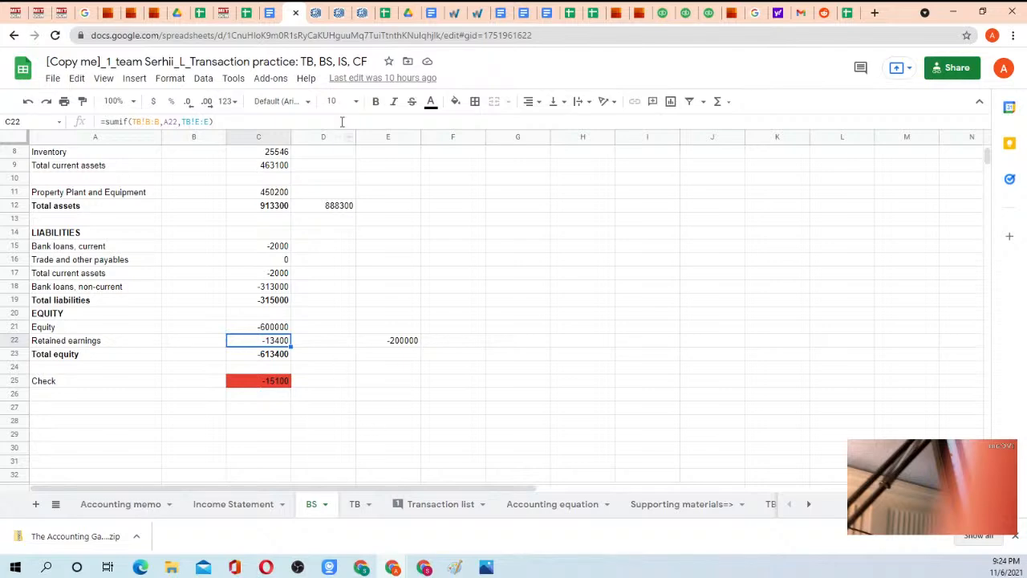
Open the Homework 3 instructions document and read the tasks on new Period 2 entries and SUMIFS columns.
left_click(270, 12)
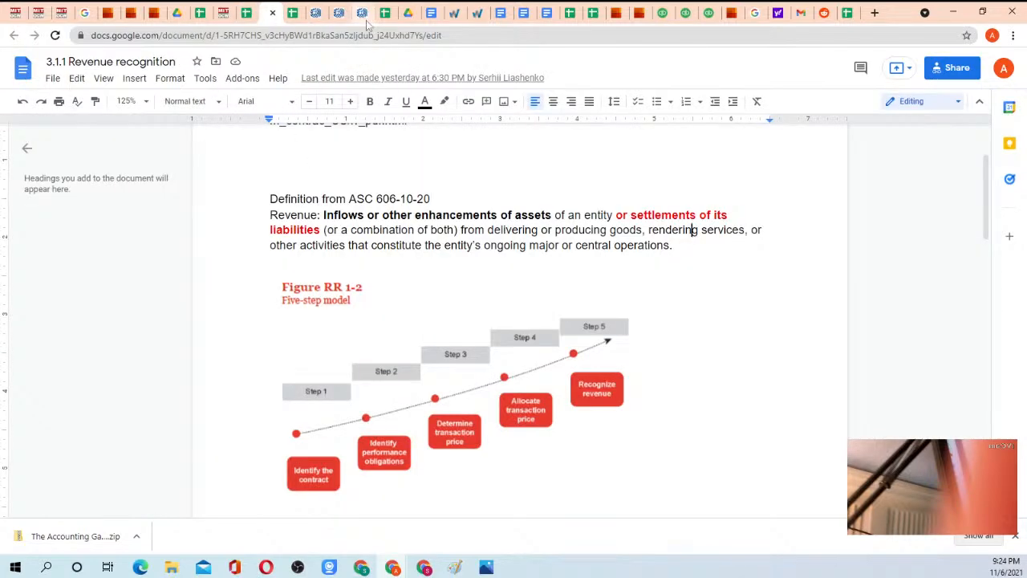
left_click(437, 16)
scroll(407, 230, "up", 1)
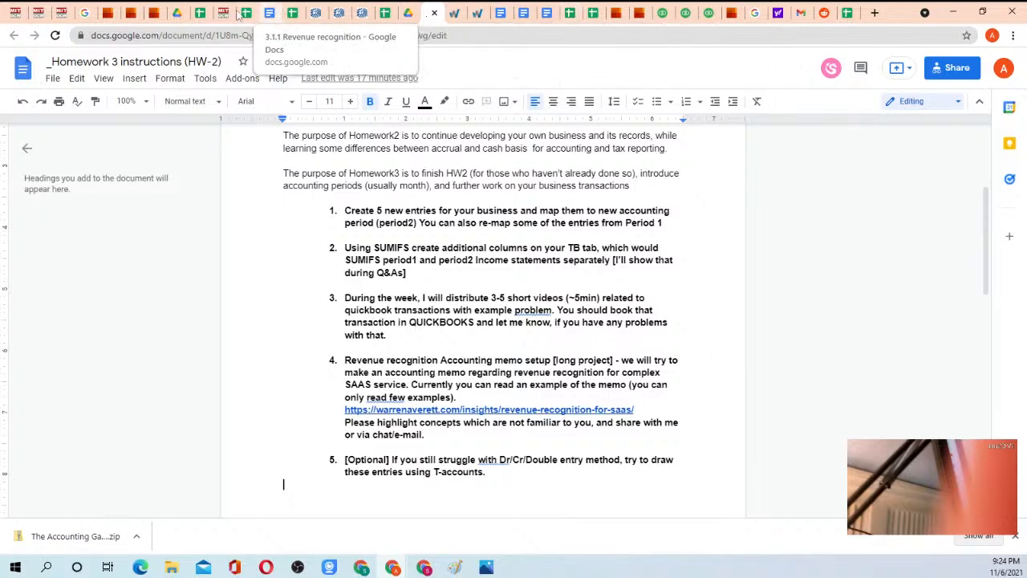
Return to the Transaction practice spreadsheet and open its Transaction list sheet.
left_click(289, 12)
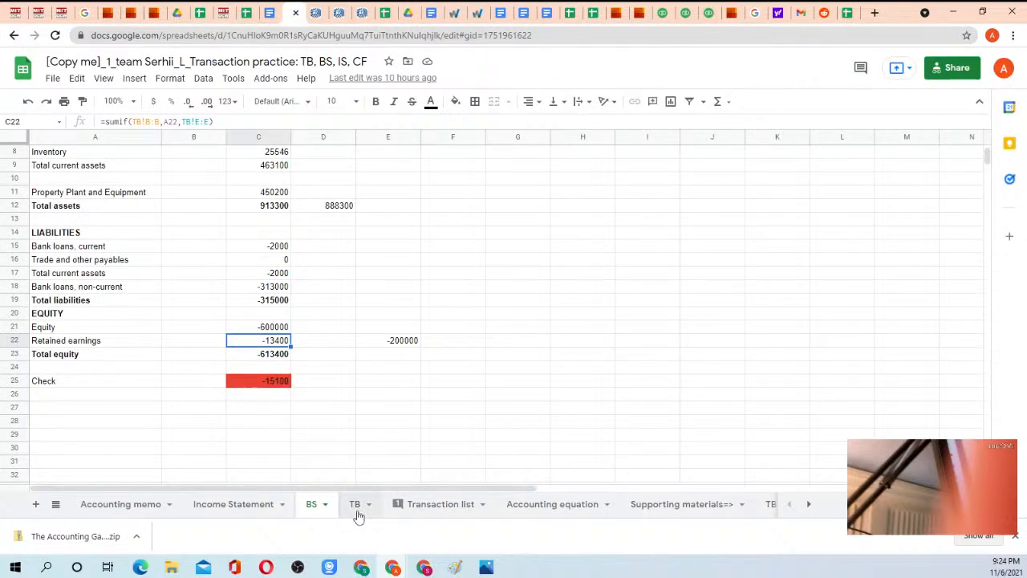
left_click(413, 504)
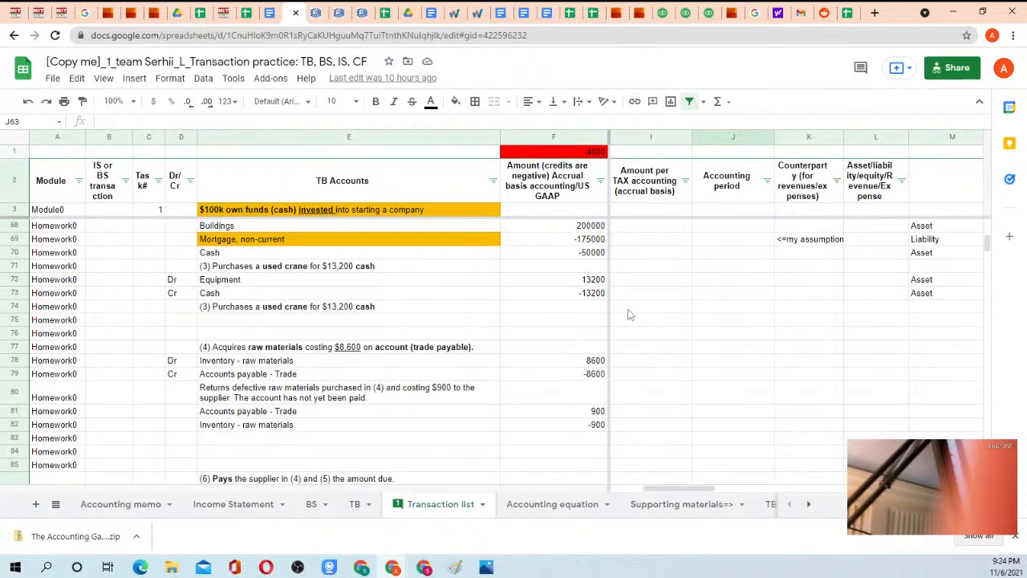
Copy Period2 from J62 into the Accounting period cells J64 and J65 for the stock issue's Cash and Equity rows.
scroll(630, 315, "up", 5)
scroll(654, 309, "down", 3)
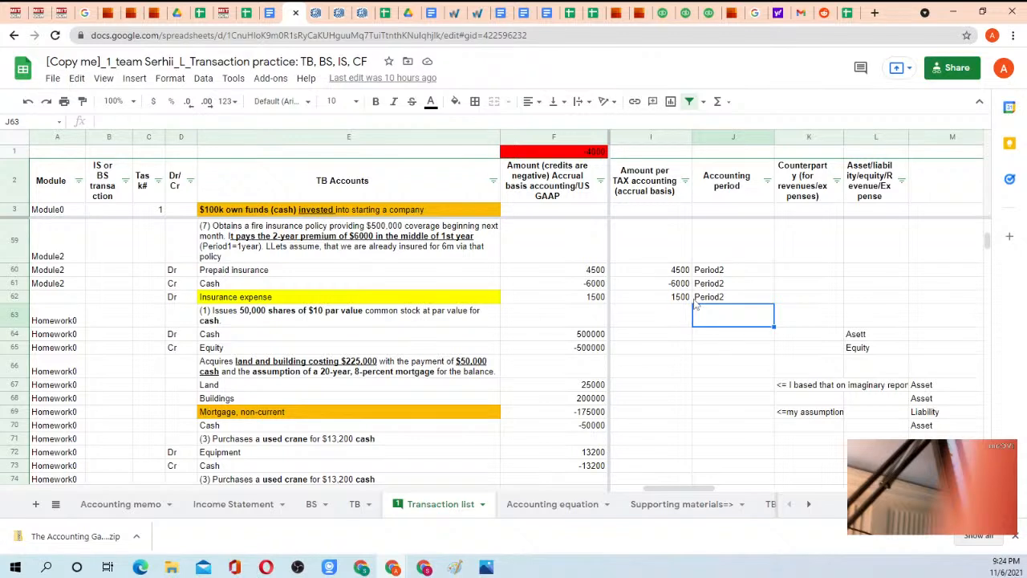
left_click(713, 298)
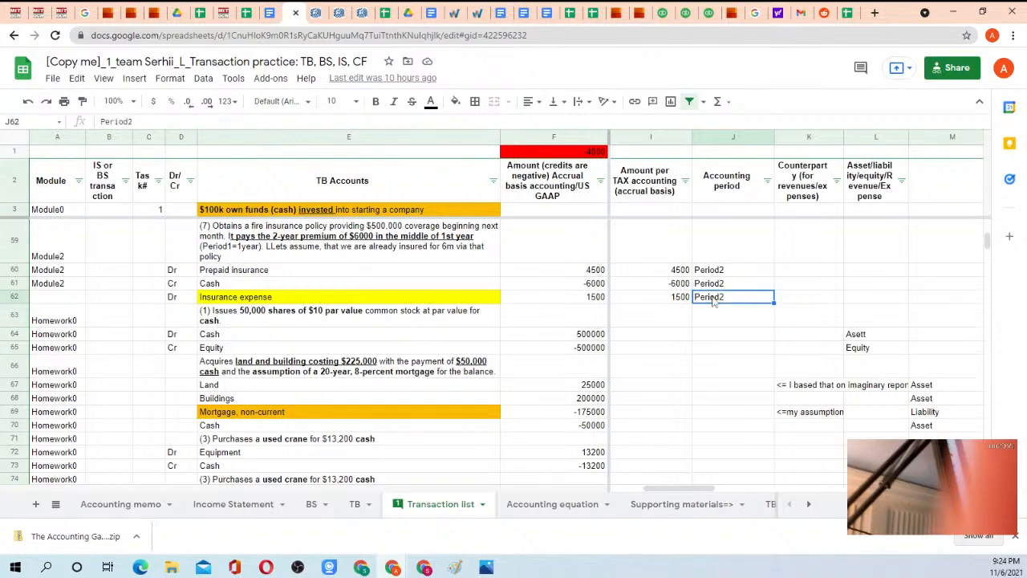
key("ctrl+c")
left_click(723, 337)
key("ctrl+v")
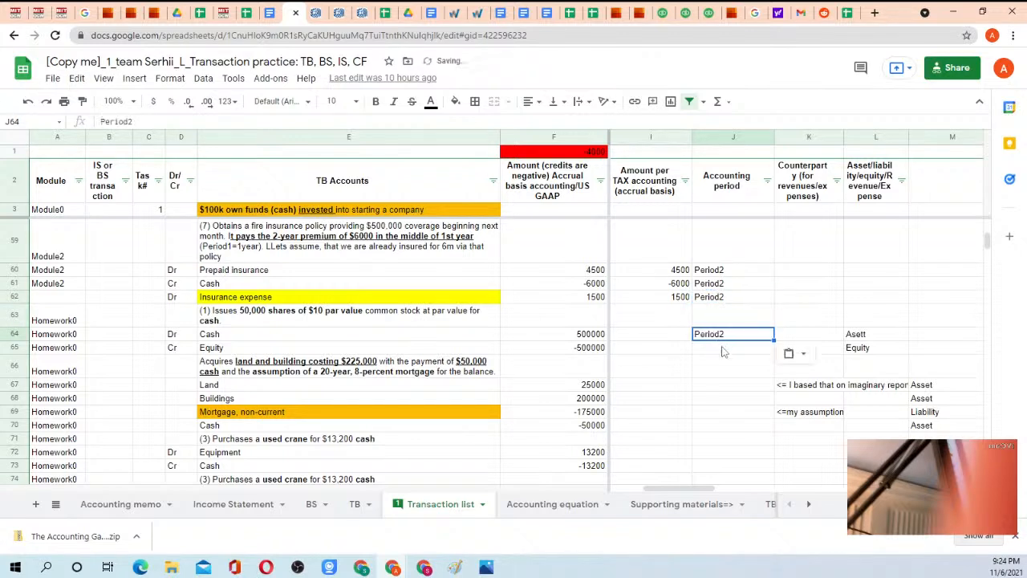
left_click(720, 348)
key("ctrl+v")
Enter Period2 as the accounting period in J117:J120 for the $10k services sale and subcontractor payment.
scroll(698, 395, "down", 3)
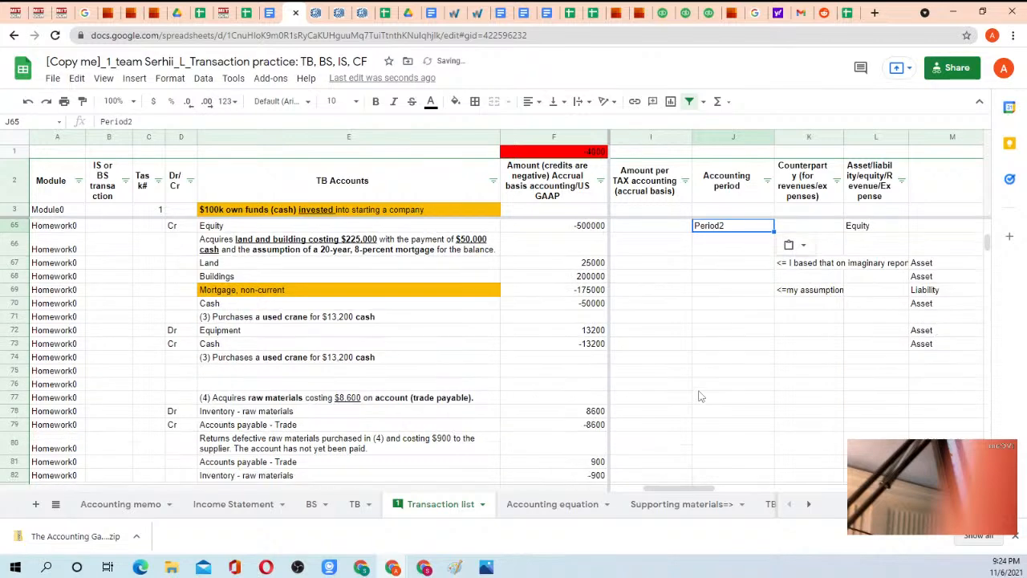
scroll(702, 337, "down", 2)
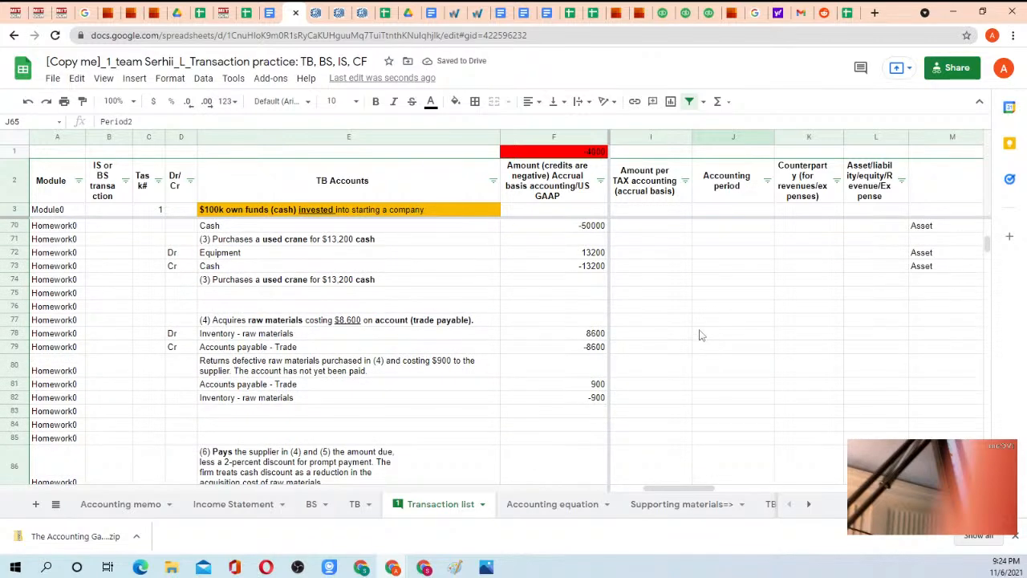
scroll(686, 329, "down", 3)
scroll(711, 309, "down", 2)
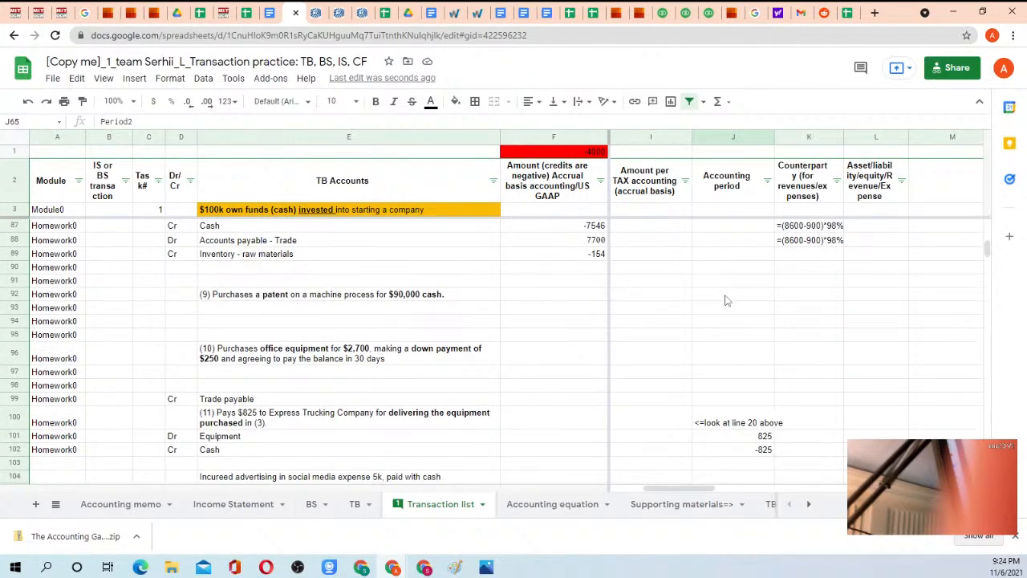
scroll(725, 300, "down", 10)
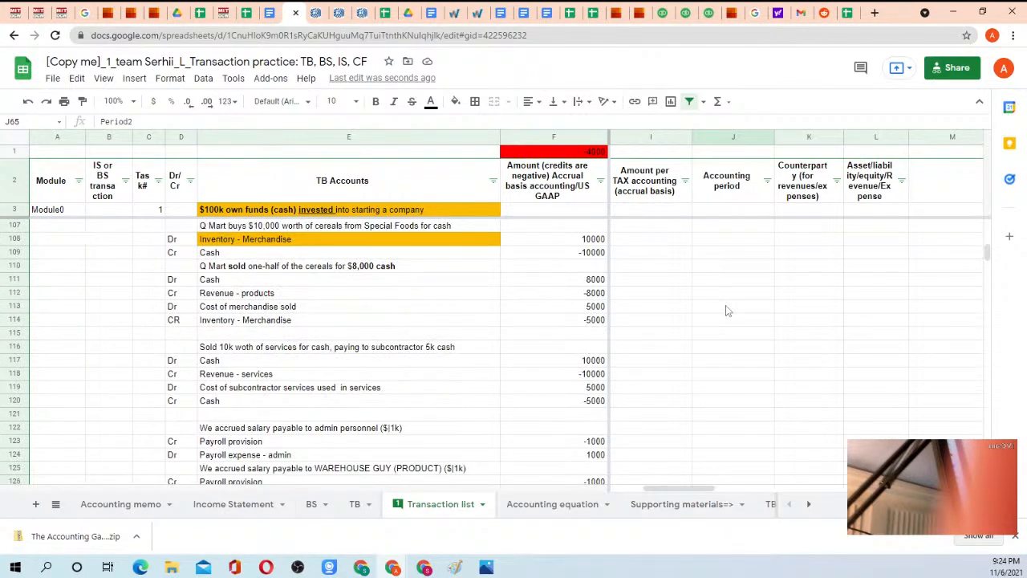
scroll(726, 310, "down", 2)
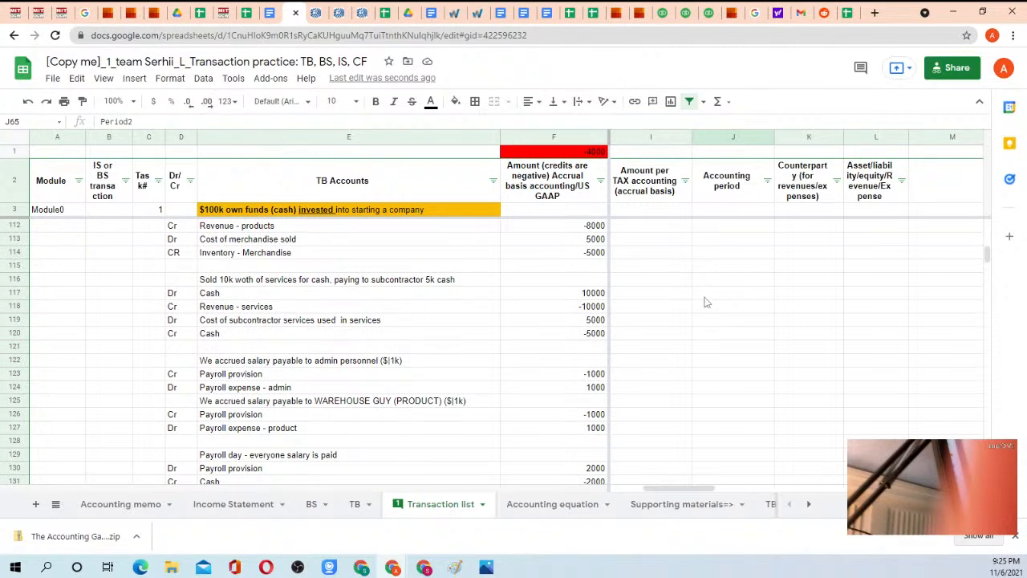
left_click(706, 295)
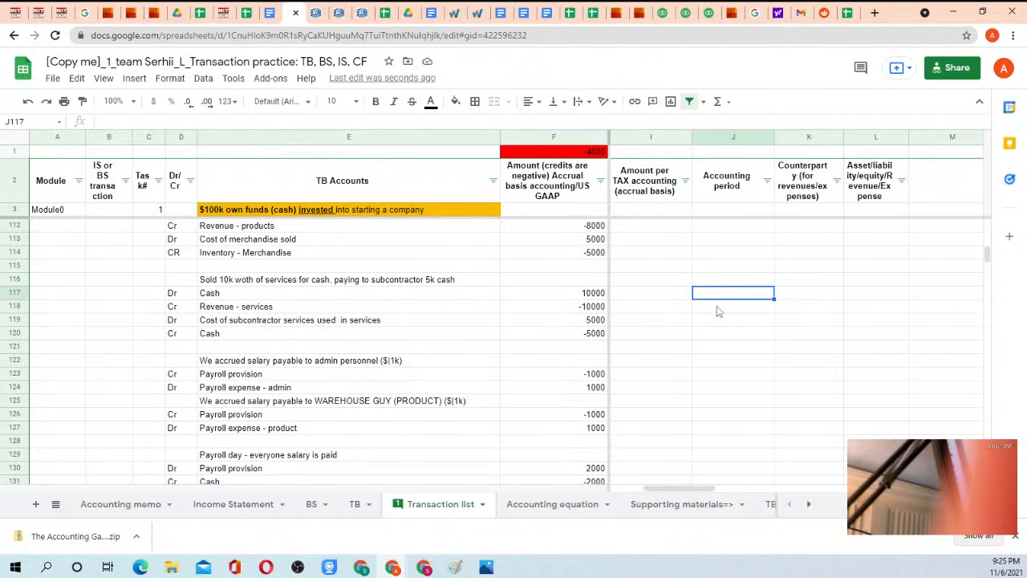
key("ctrl+v")
key("Down")
key("ctrl+v")
key("Down")
key("ctrl+v")
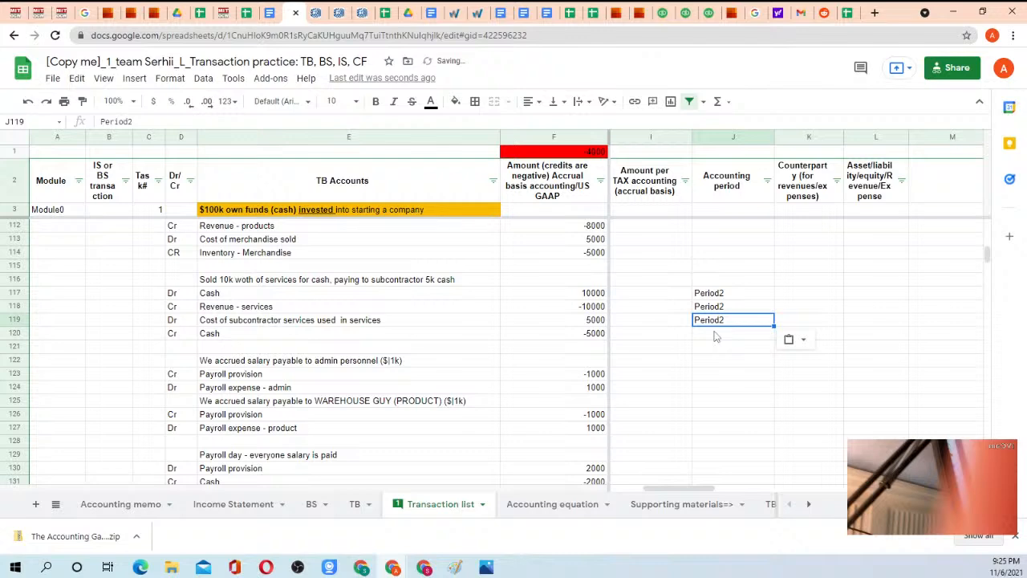
key("Down")
key("ctrl+v")
Enter Period2 in J123:J124 for the admin salary accrual, keeping the description row's cell J125 empty.
scroll(707, 337, "down", 2)
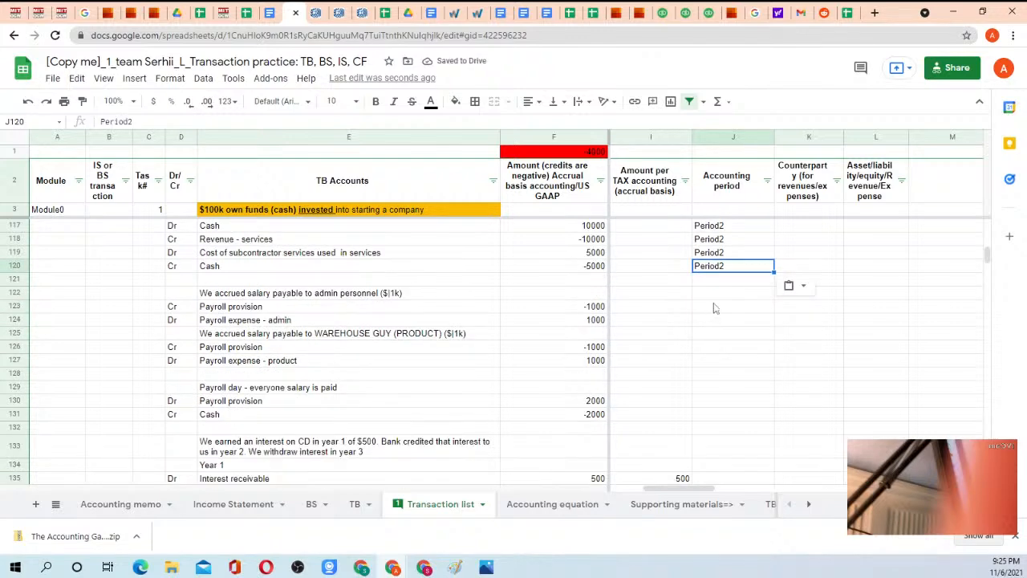
left_click(715, 308)
key("ctrl+v")
key("Down")
key("ctrl+v")
key("Down")
key("ctrl+v")
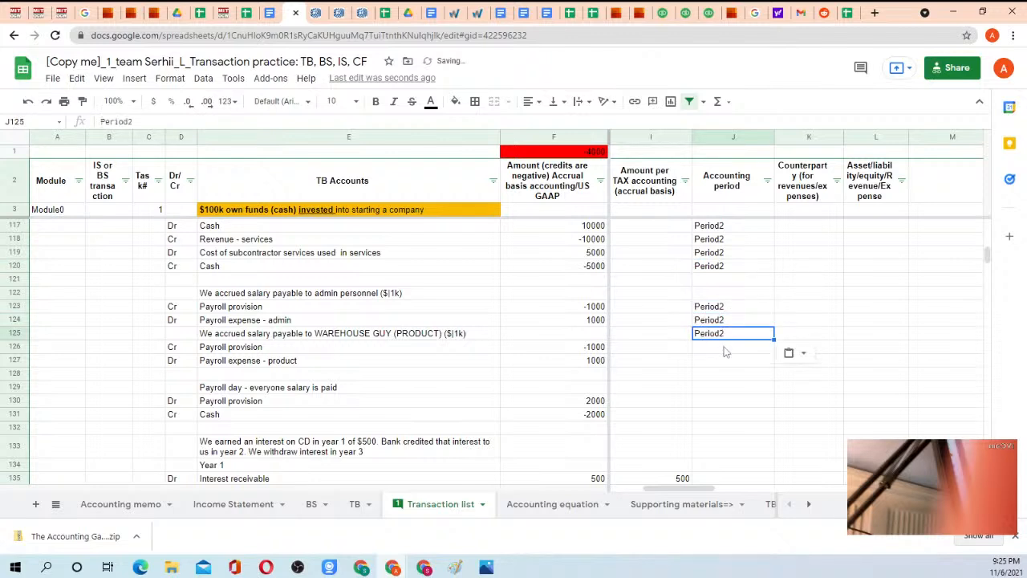
key("Delete")
Copy Period2 from J124 into J126:J127 for the warehouse salary accrual entries.
left_click(718, 321)
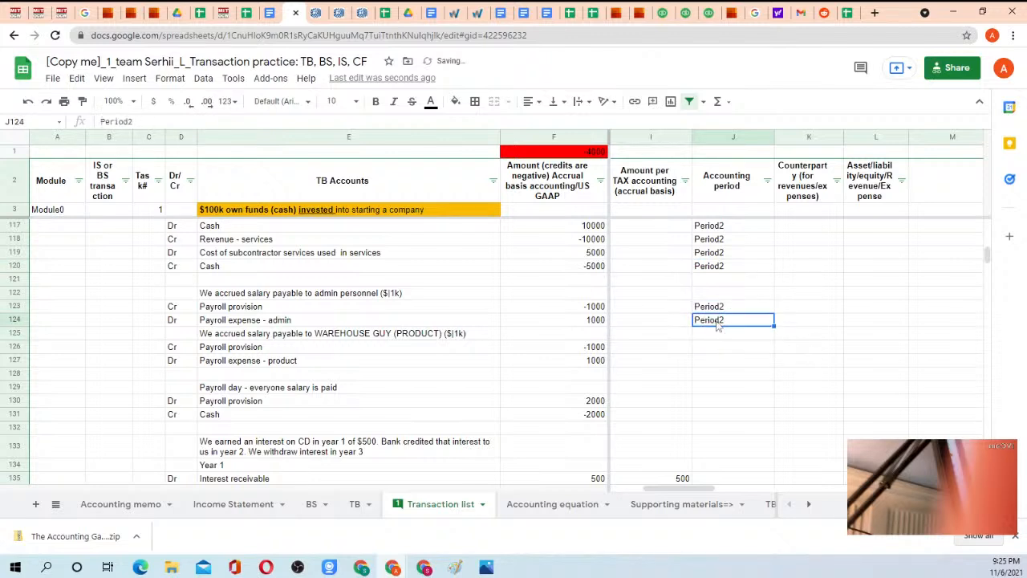
key("ctrl+c")
left_click(716, 347)
key("ctrl+v")
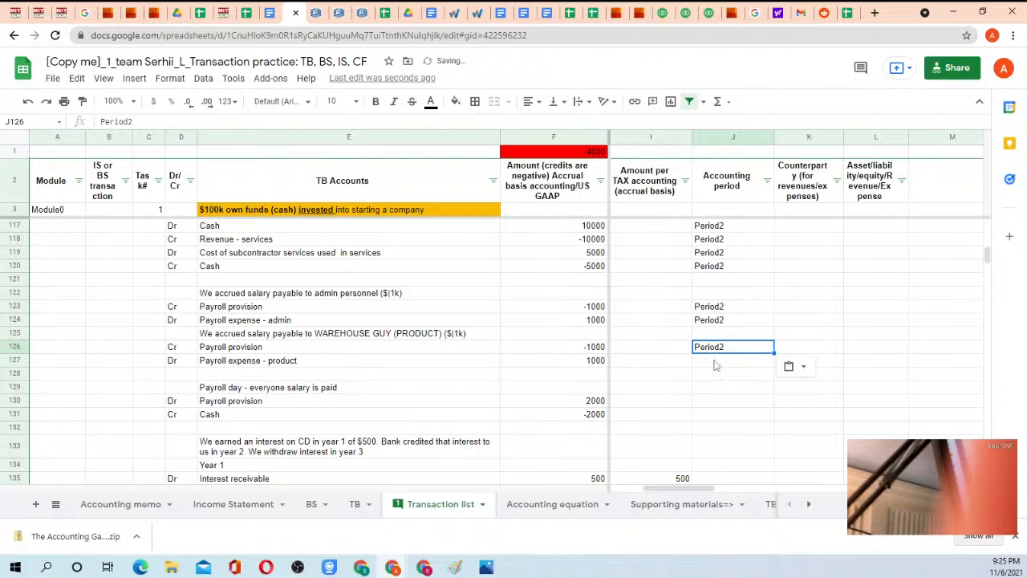
left_click(714, 362)
key("ctrl+v")
Examine the VLOOKUP check column O for the payroll and services rows, including the formula in O118.
scroll(710, 397, "up", 7)
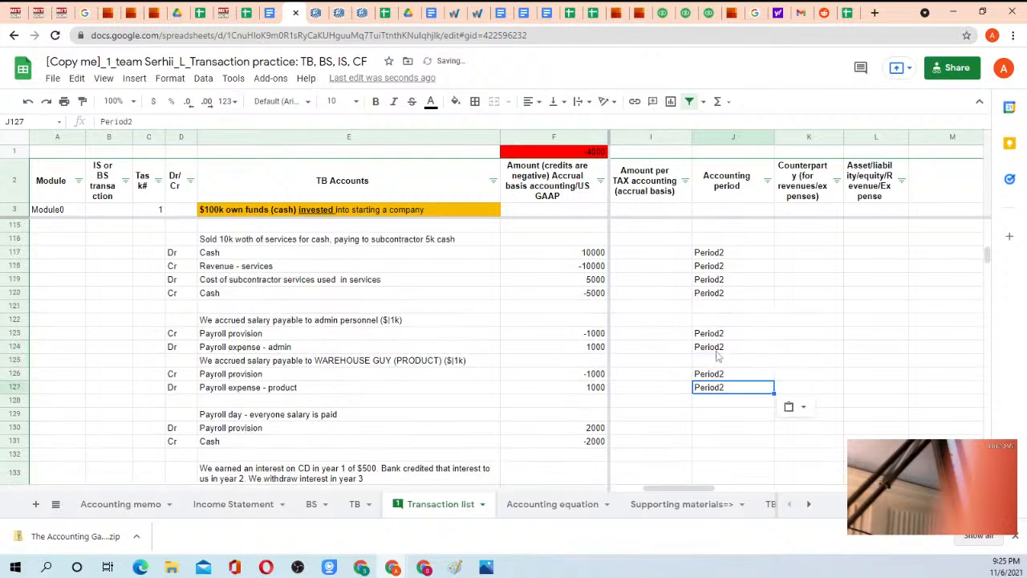
key("Right")
key("Right")
key("Right")
key("Right")
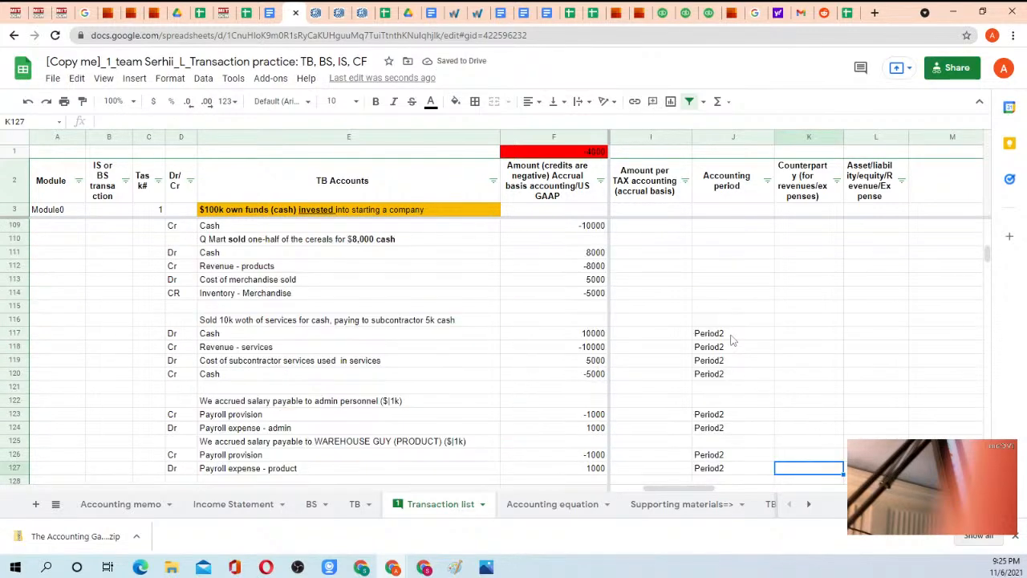
key("Right")
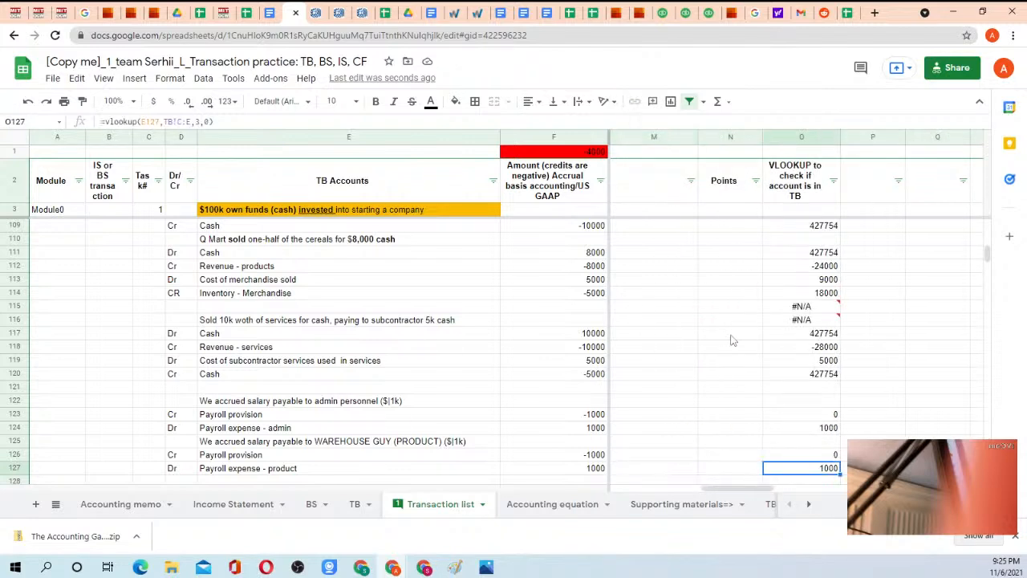
key("Up")
key("Up")
key("Up")
key("Up")
key("Up")
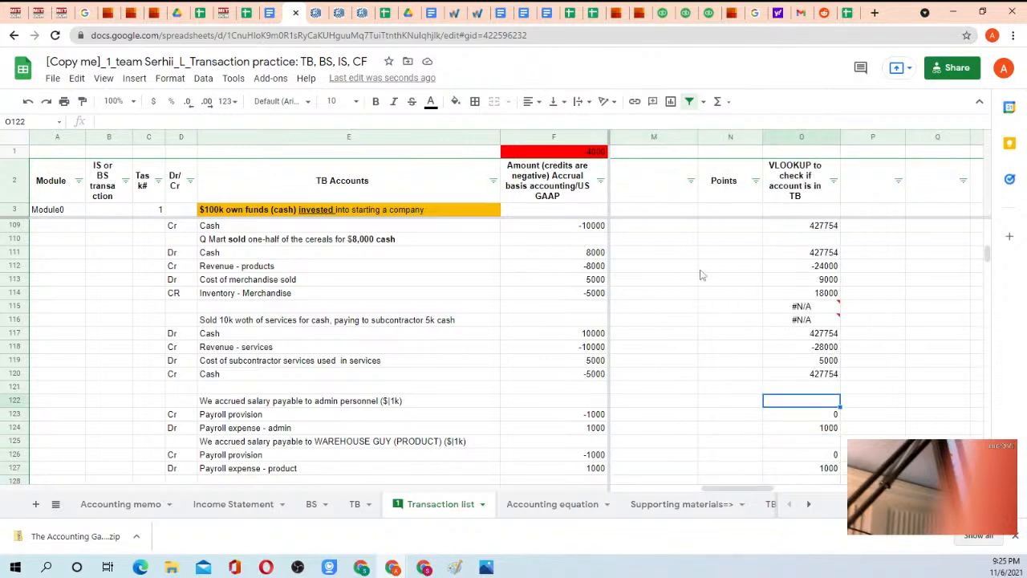
left_click(812, 351)
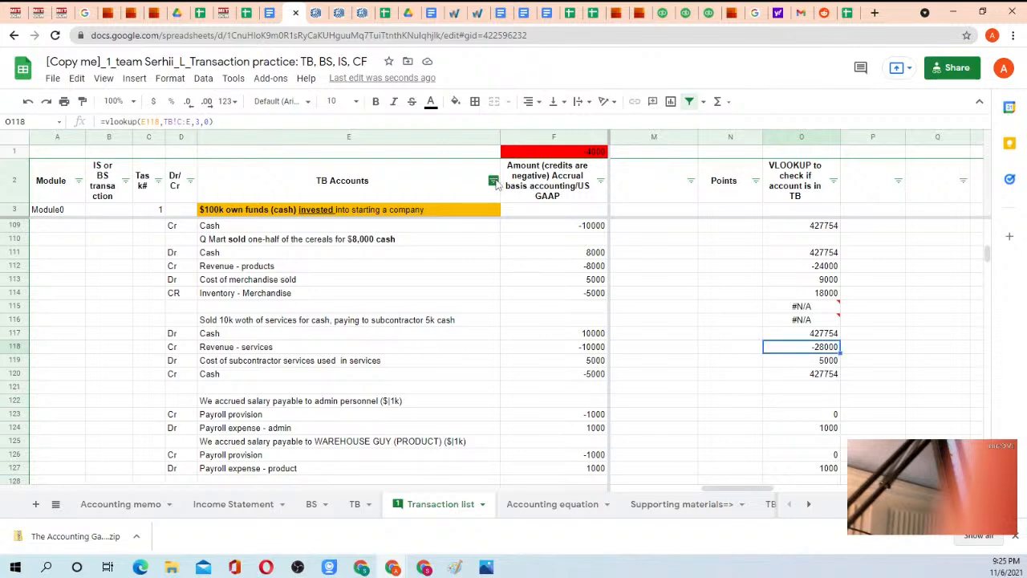
Filter out blank values in the accrual-basis Amount column so only rows with amounts are listed.
left_click(494, 182)
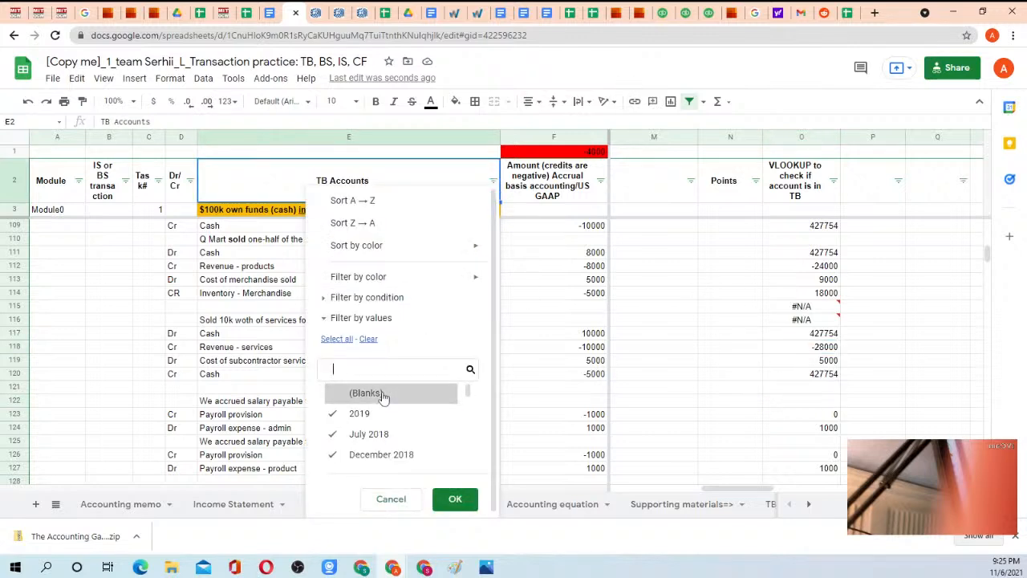
left_click(454, 501)
left_click(601, 181)
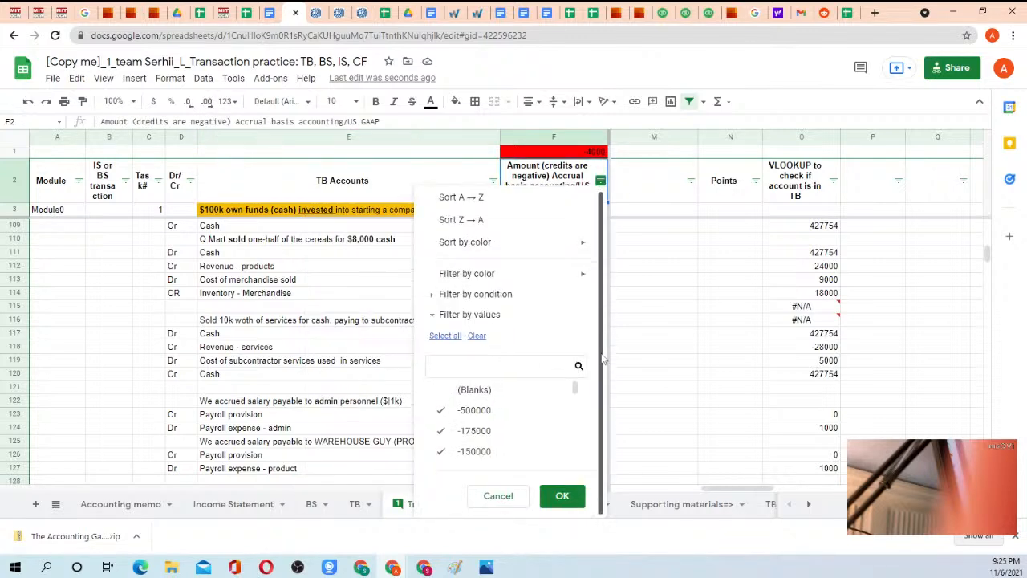
left_click(562, 499)
Review the VLOOKUP check column from row 4 down, including the Expense - cash basis row, for missing formulas.
scroll(616, 406, "up", 15)
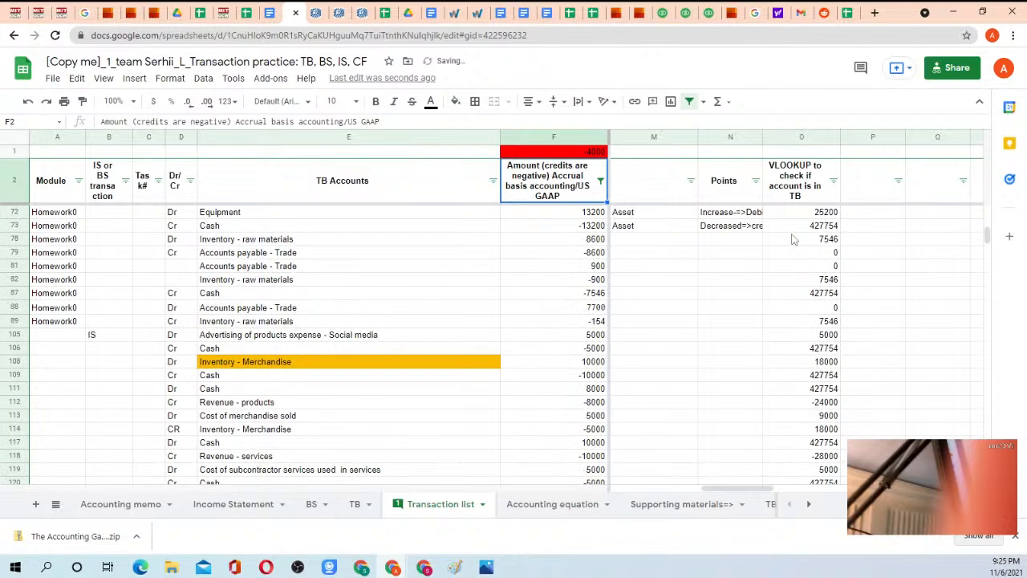
left_click(818, 213)
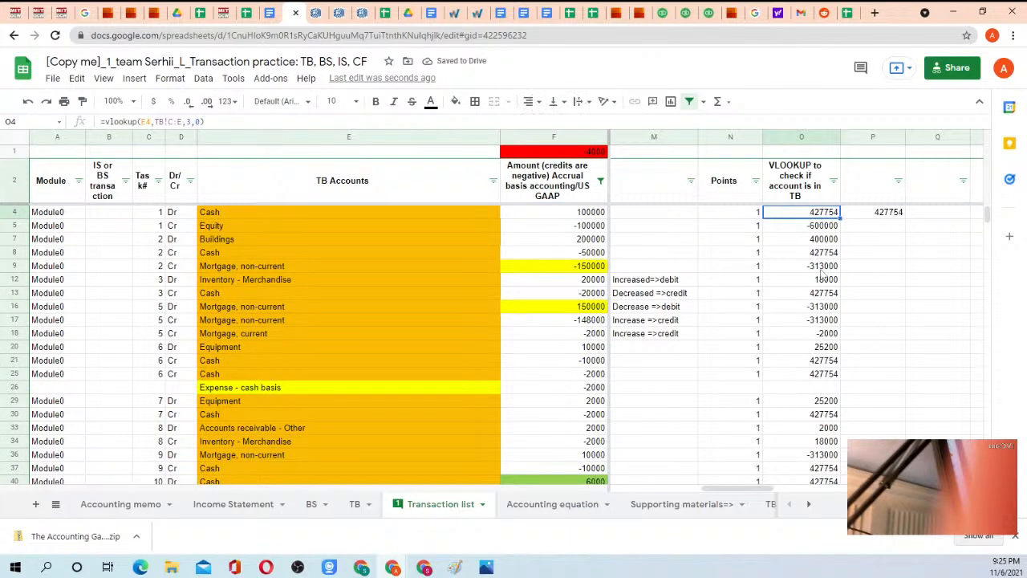
scroll(820, 299, "down", 2)
left_click(824, 293)
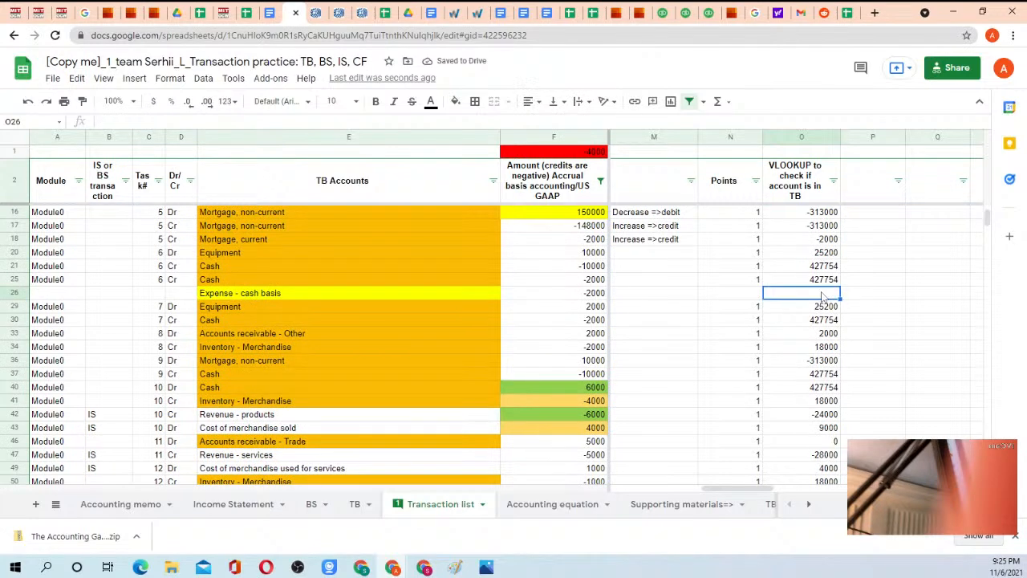
scroll(819, 305, "down", 2)
scroll(815, 316, "up", 3)
scroll(815, 314, "up", 1)
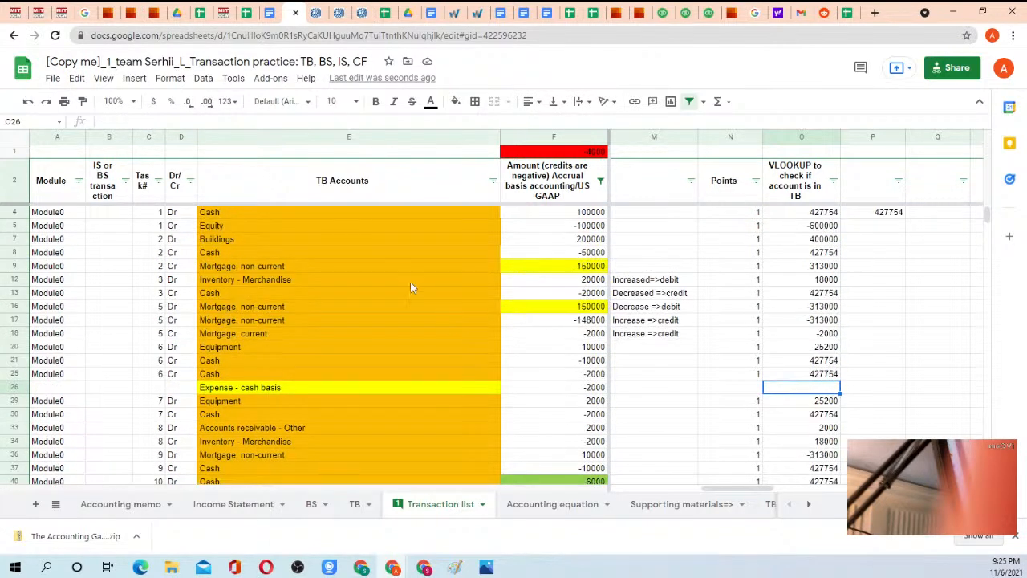
left_click(247, 387)
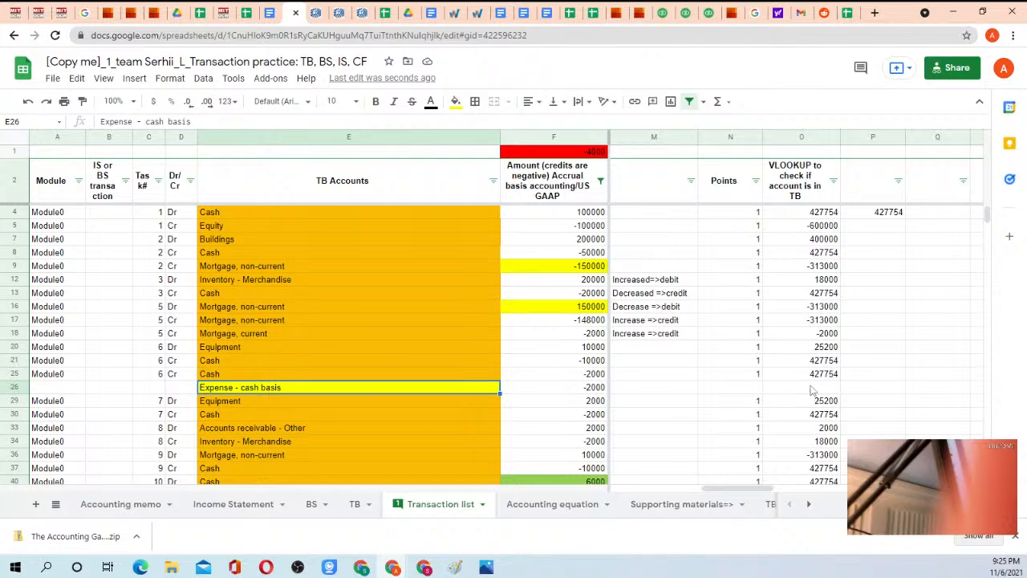
scroll(819, 353, "down", 5)
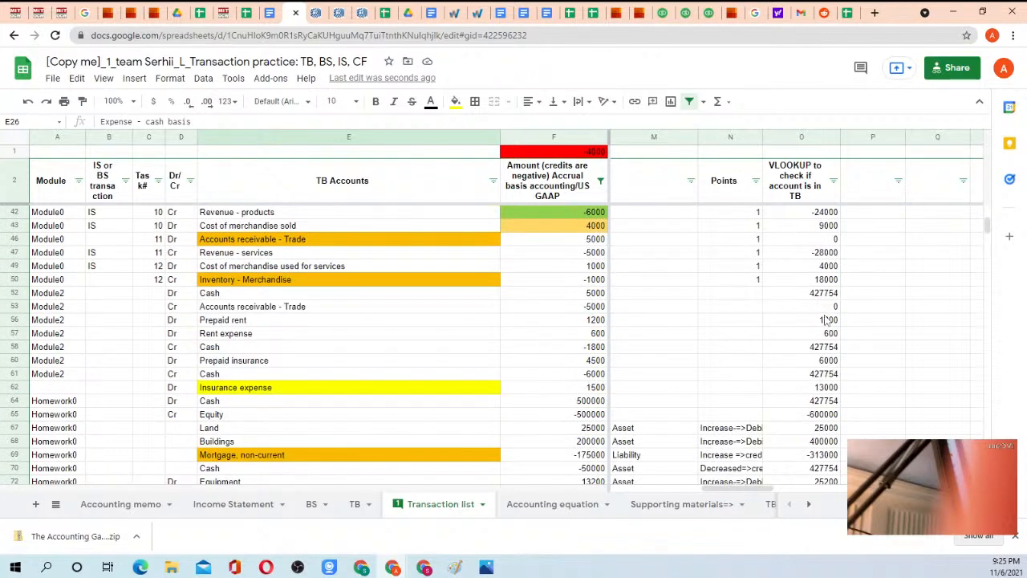
scroll(826, 319, "down", 8)
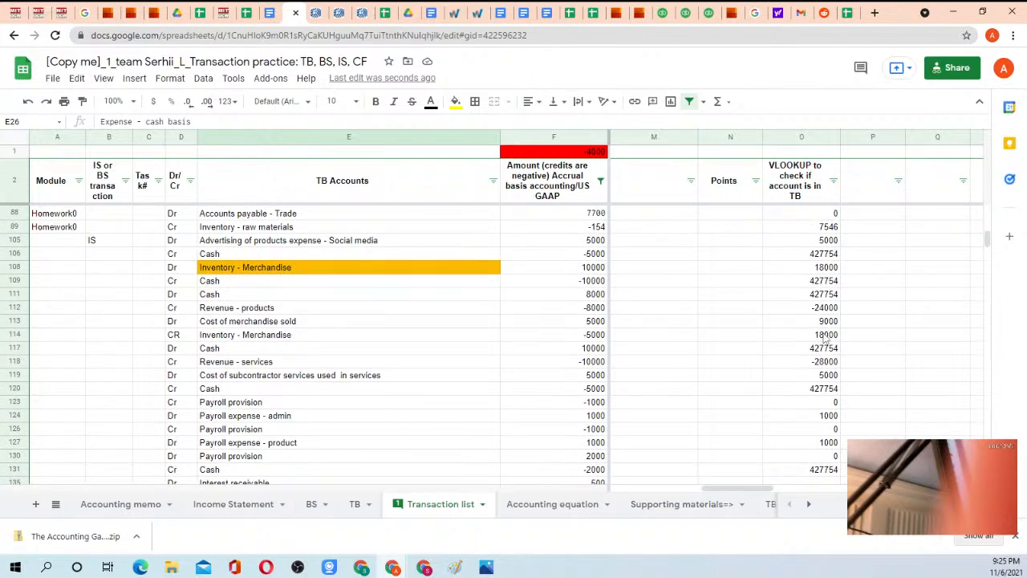
scroll(825, 337, "down", 4)
Copy the VLOOKUP formula from O131 into O135 and the range O136:O218.
left_click(824, 333)
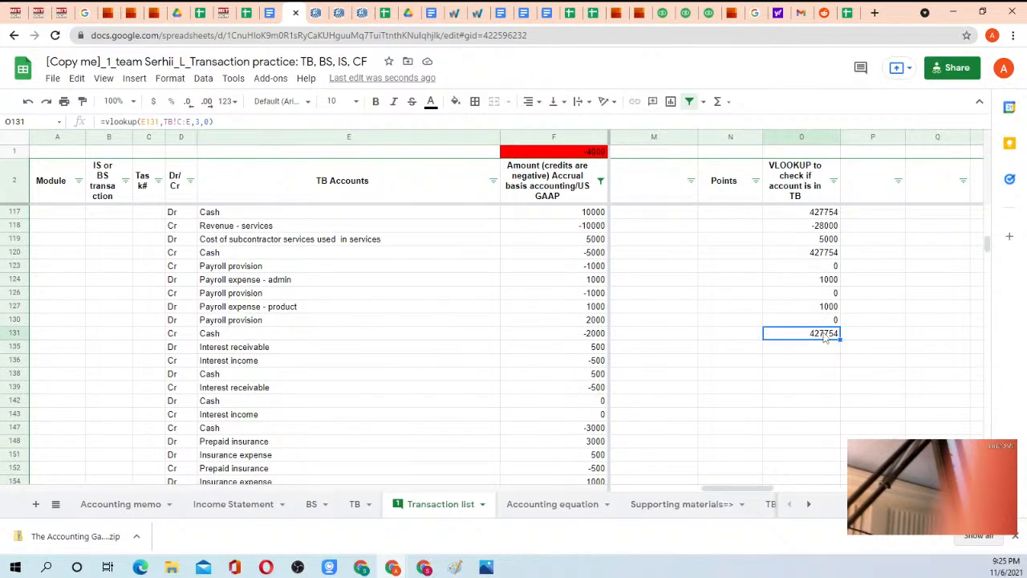
key("ctrl+c")
left_click(824, 350)
key("ctrl+v")
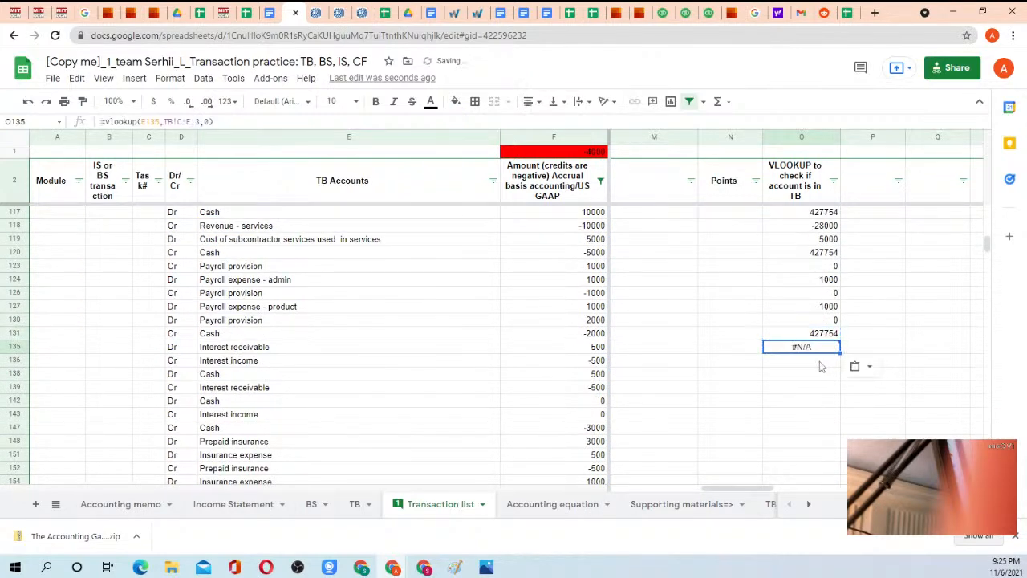
left_click_drag(820, 365, 811, 300)
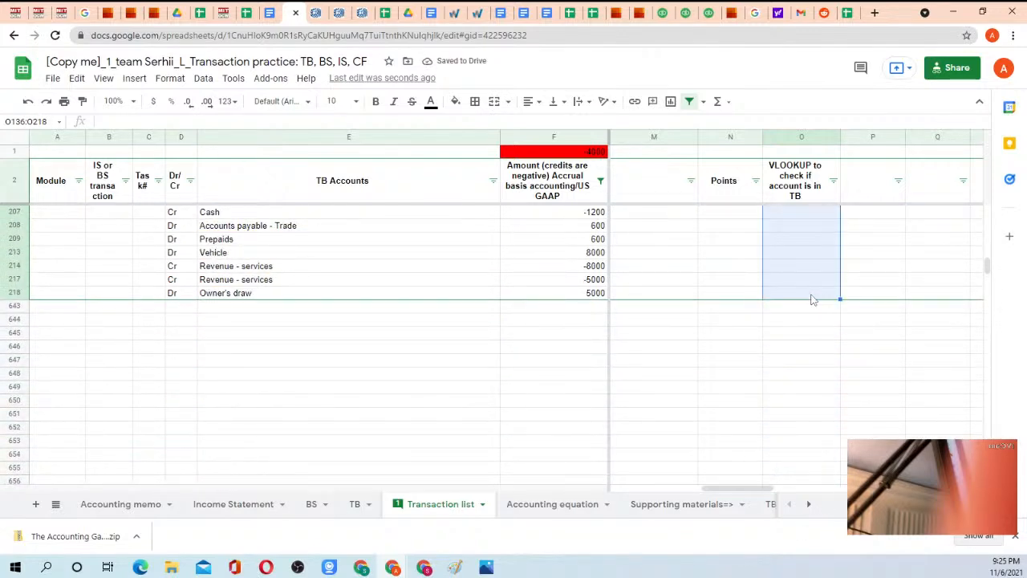
key("ctrl+v")
Inspect the VLOOKUP error in O135 and the Interest receivable and Interest income accounts in E135:E136.
scroll(848, 264, "up", 10)
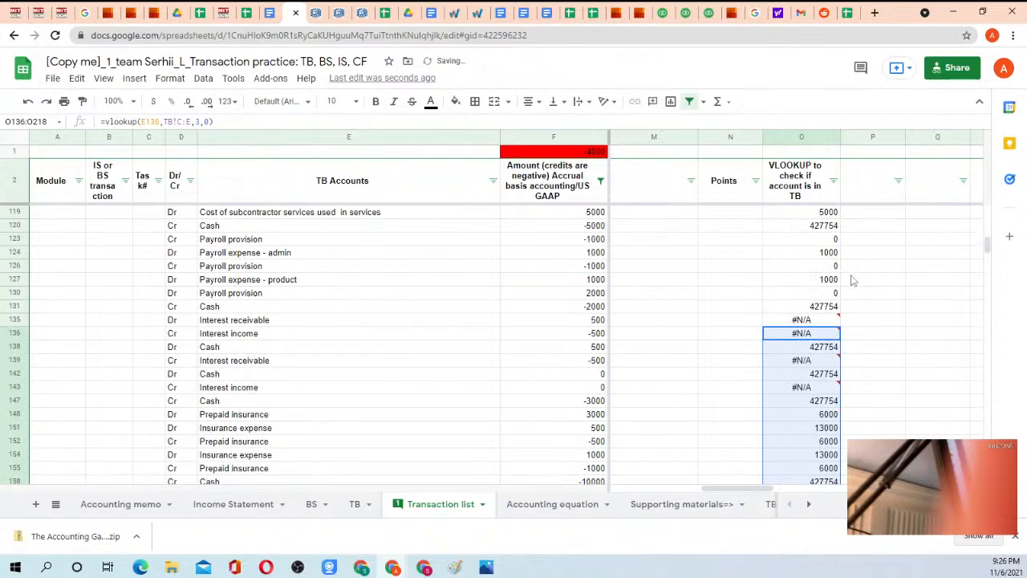
scroll(853, 279, "up", 2)
left_click(803, 387)
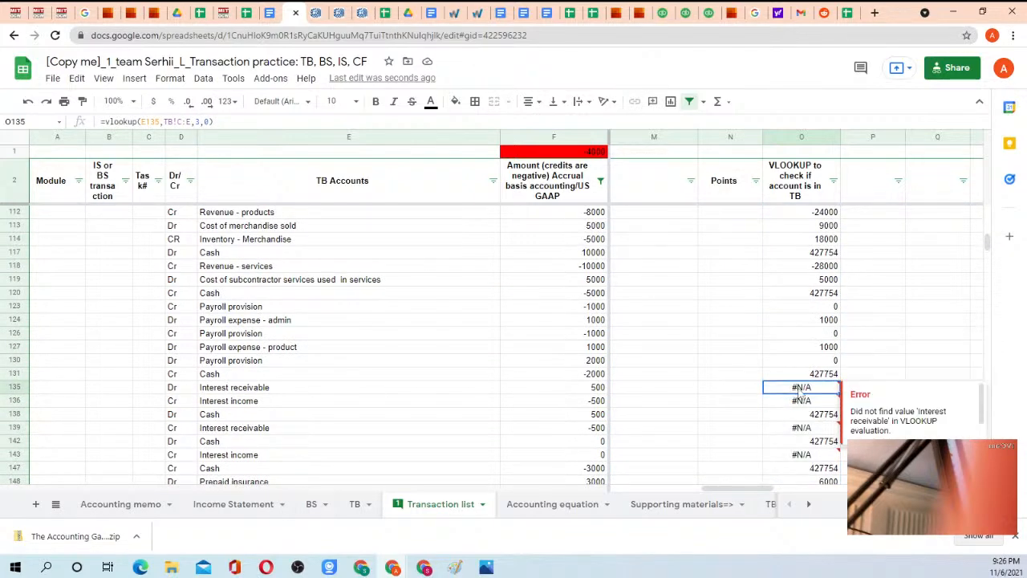
left_click(281, 385)
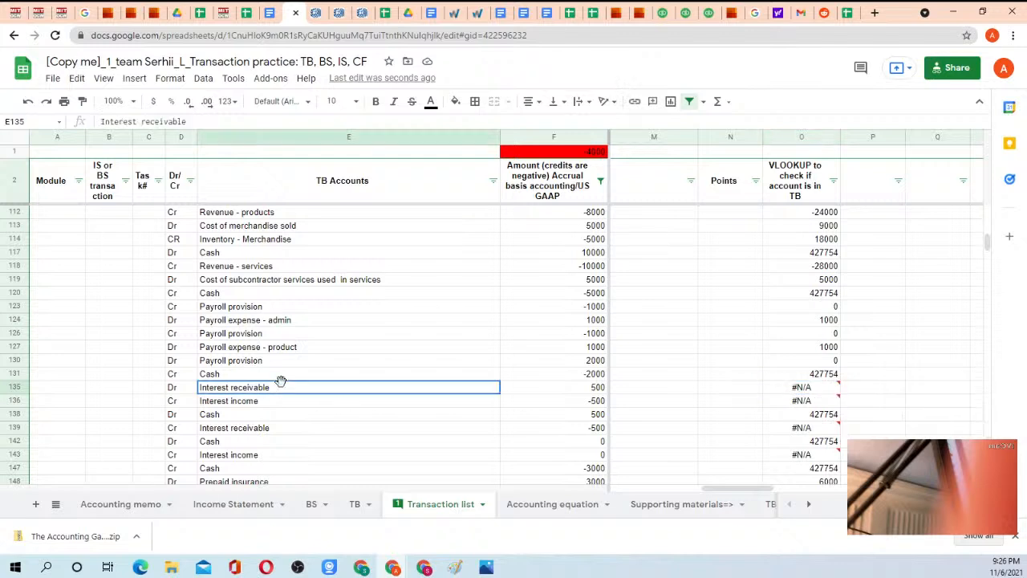
left_click(278, 402)
left_click(291, 392)
left_click(279, 404)
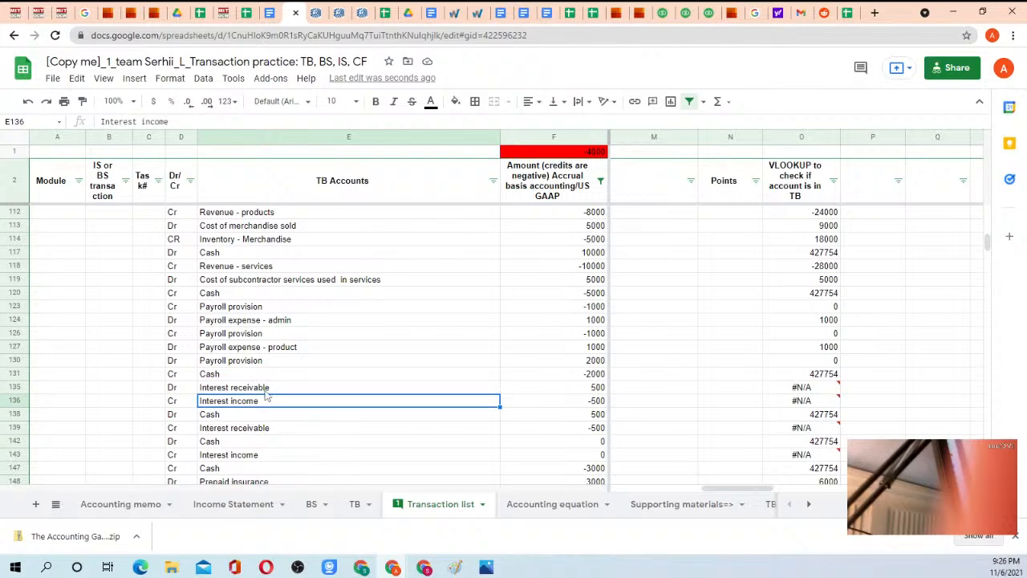
On the TB sheet, insert an empty row 12 between Prepaid insurance and Buildings.
left_click(355, 504)
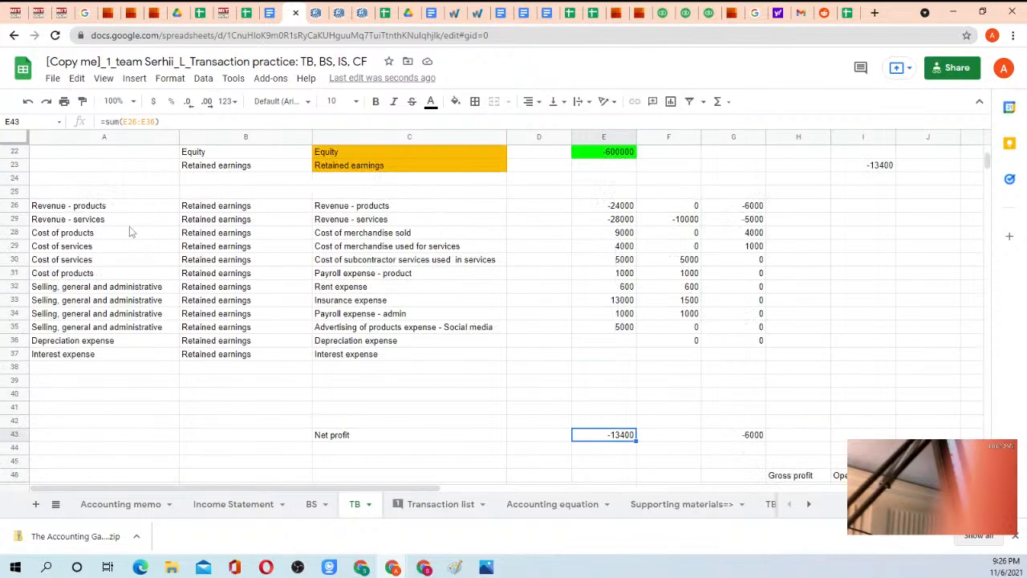
scroll(131, 232, "up", 7)
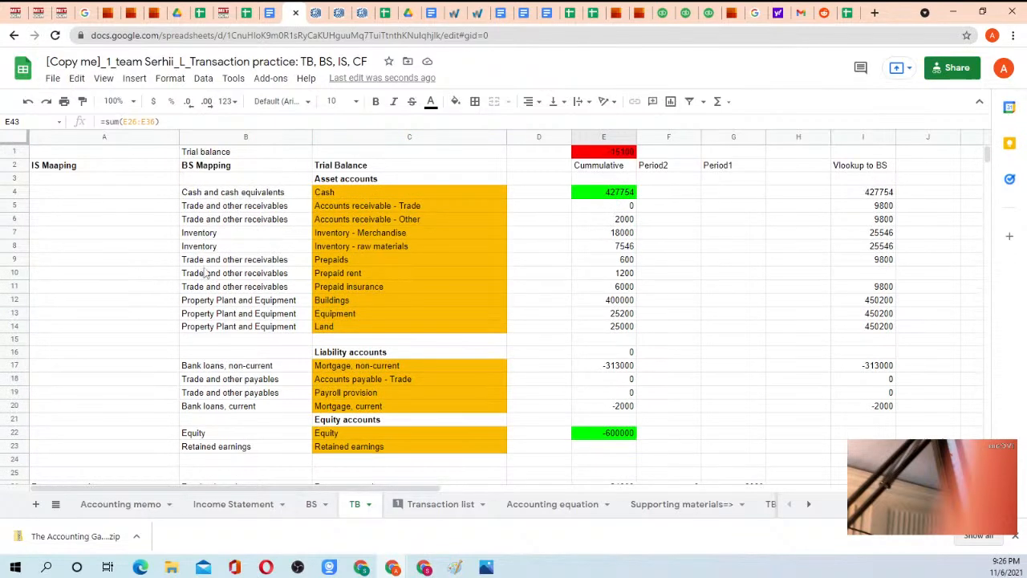
left_click(14, 299)
right_click(14, 300)
left_click(68, 222)
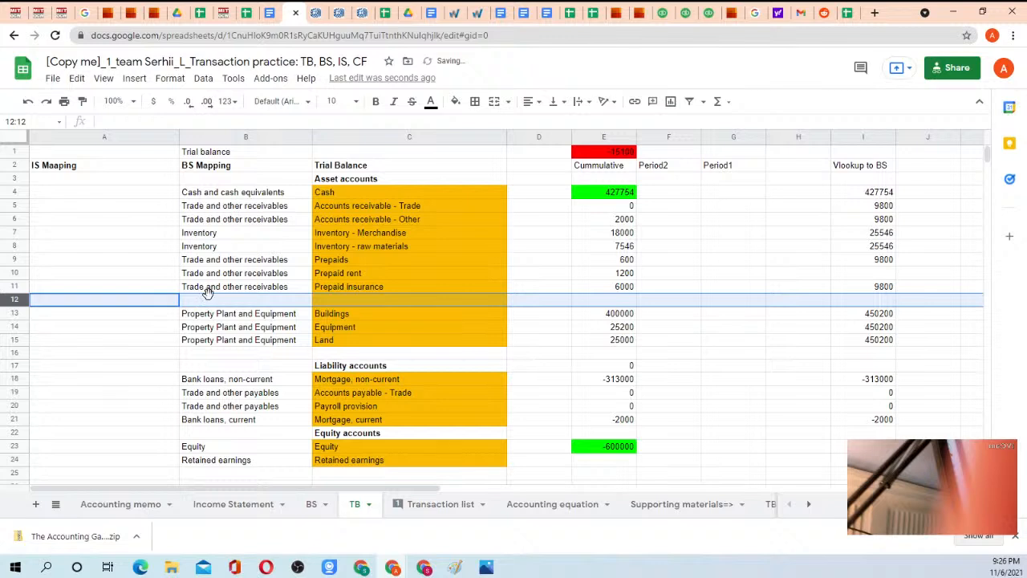
Copy the BS mapping "Trade and other receivables" from B10 into B11 and B12.
left_click(216, 287)
key("Delete")
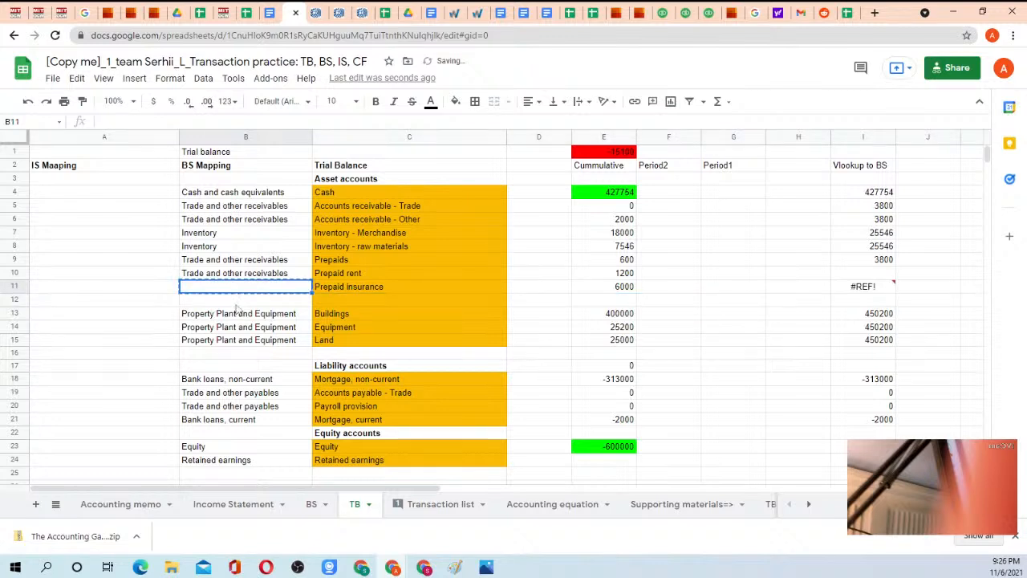
left_click(228, 275)
key("ctrl+c")
left_click(230, 289)
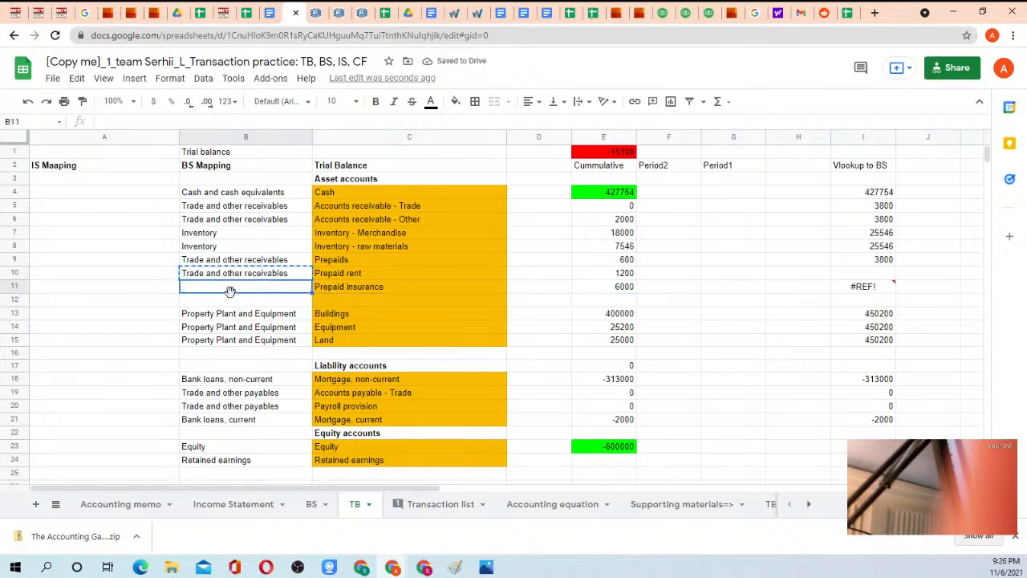
key("ctrl+v")
left_click(229, 300)
key("ctrl+v")
Link TB cell C12 to the Interest receivable account with ='Transaction list'!E135.
left_click(343, 292)
left_click(345, 300)
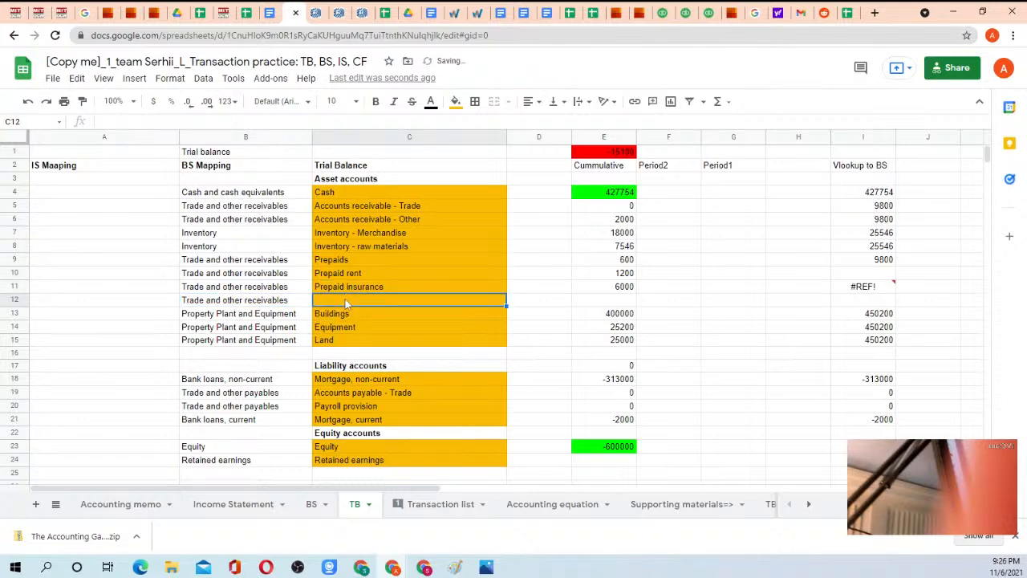
type("=")
left_click(438, 512)
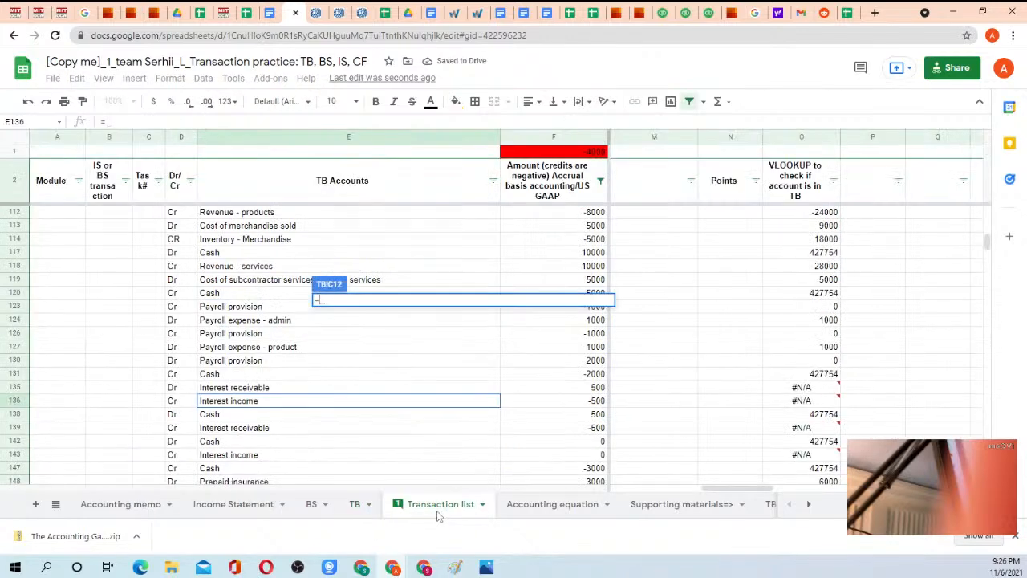
left_click(234, 392)
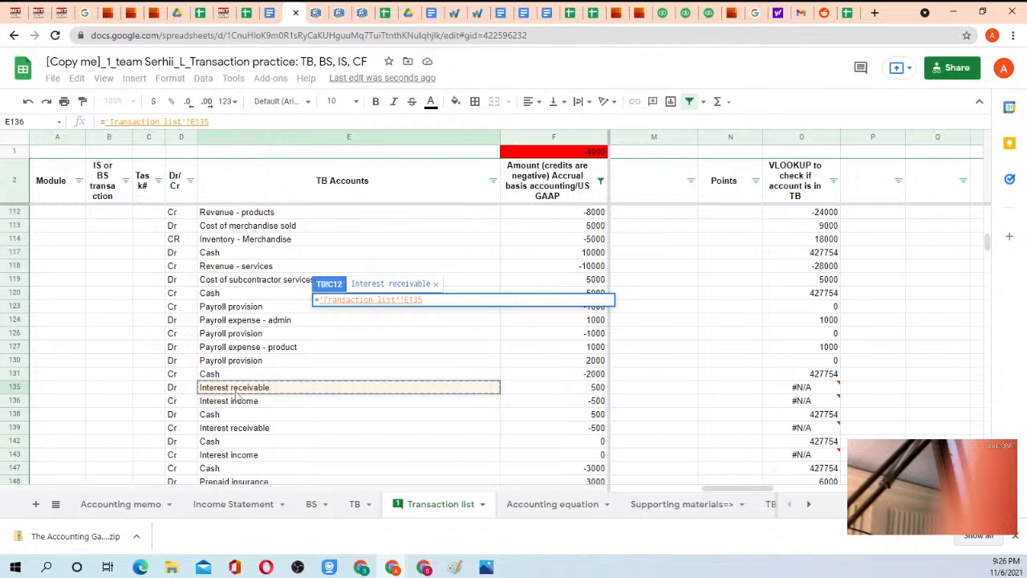
key("Return")
Enter "Interest income" as the IS mapping in A39, below Interest expense.
scroll(240, 361, "down", 7)
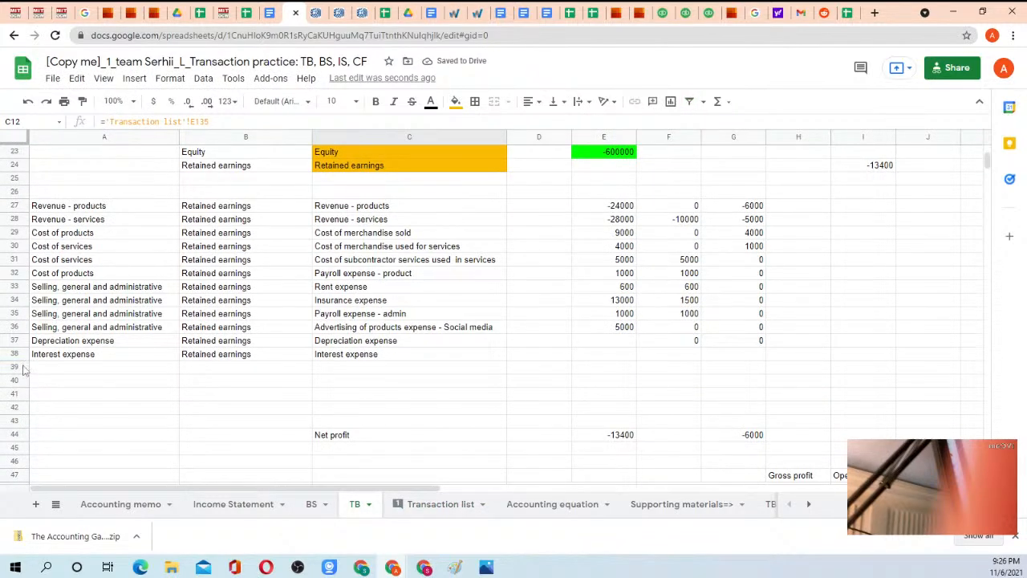
left_click(52, 369)
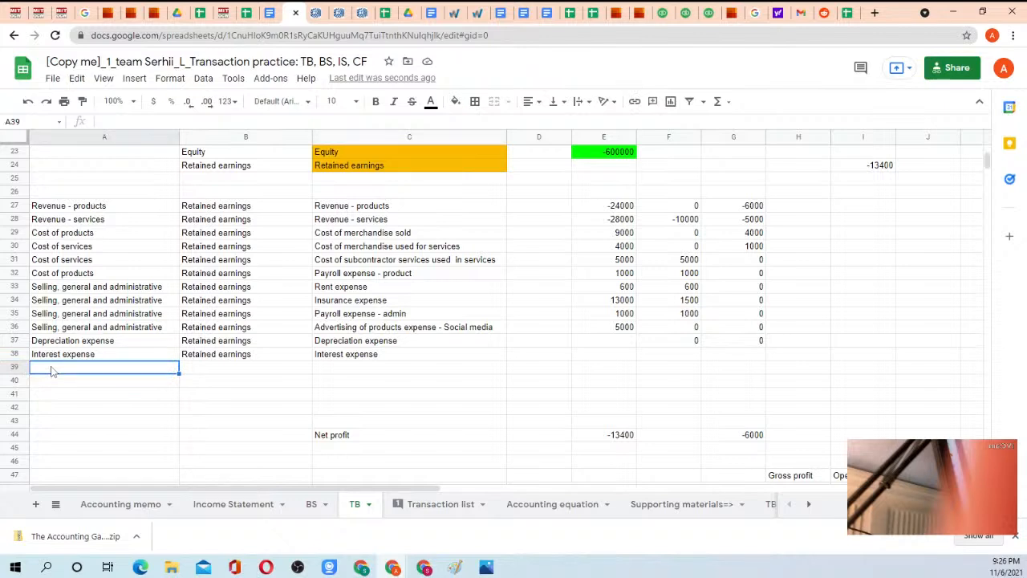
type("Interes")
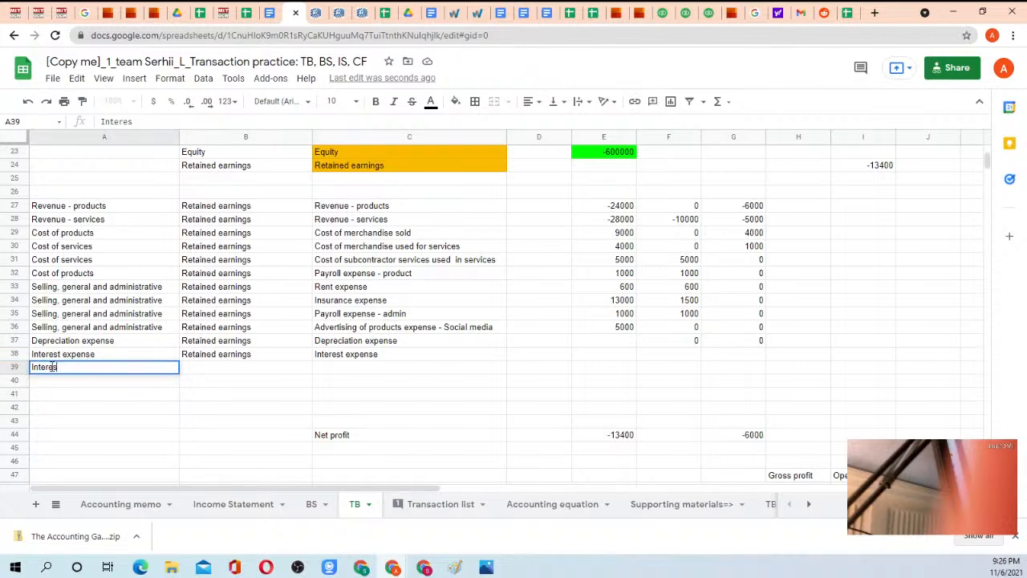
type("t income")
key("Return")
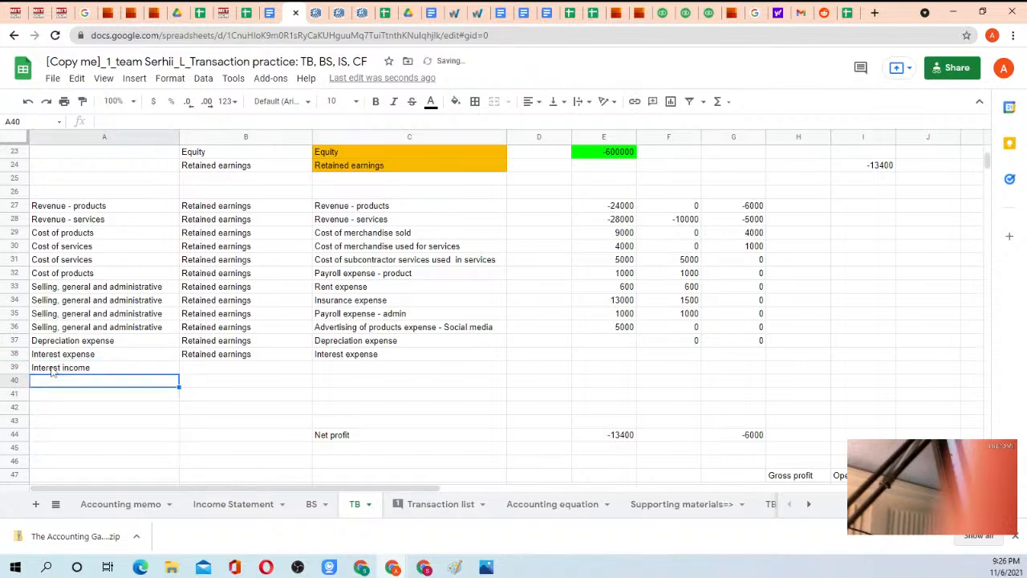
Copy the BS mapping "Retained earnings" from B38 into B39.
key("Up")
key("Right")
key("Up")
key("ctrl+c")
key("Down")
key("ctrl+v")
Link TB cell C39 to the Interest income account with ='Transaction list'!E136.
key("Right")
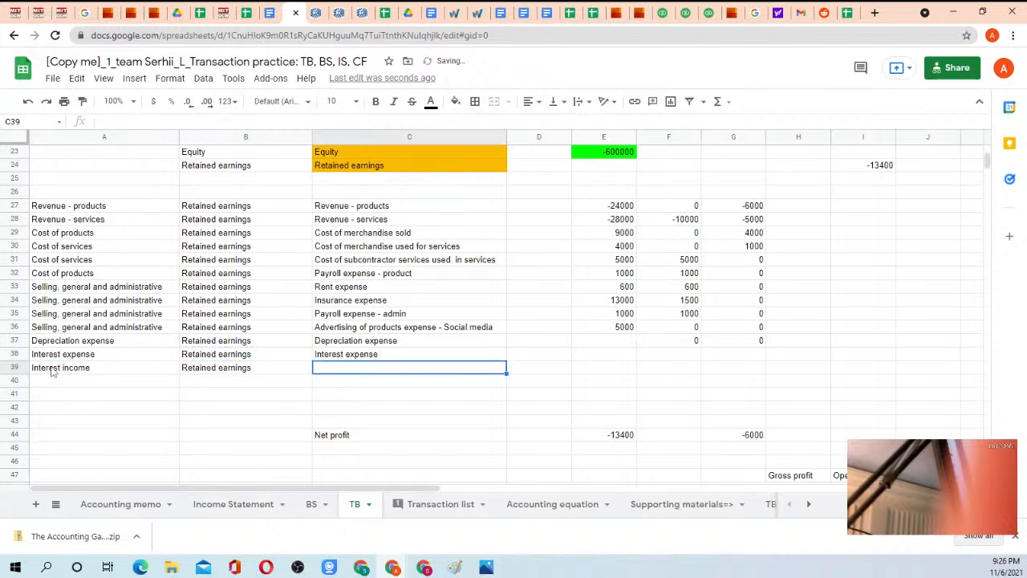
type("=")
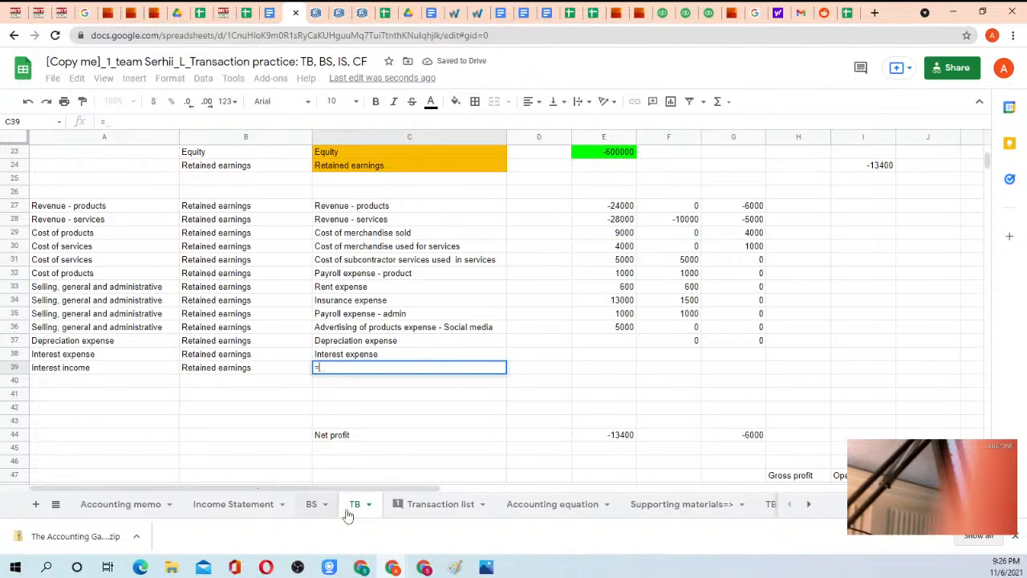
left_click(429, 505)
left_click(237, 404)
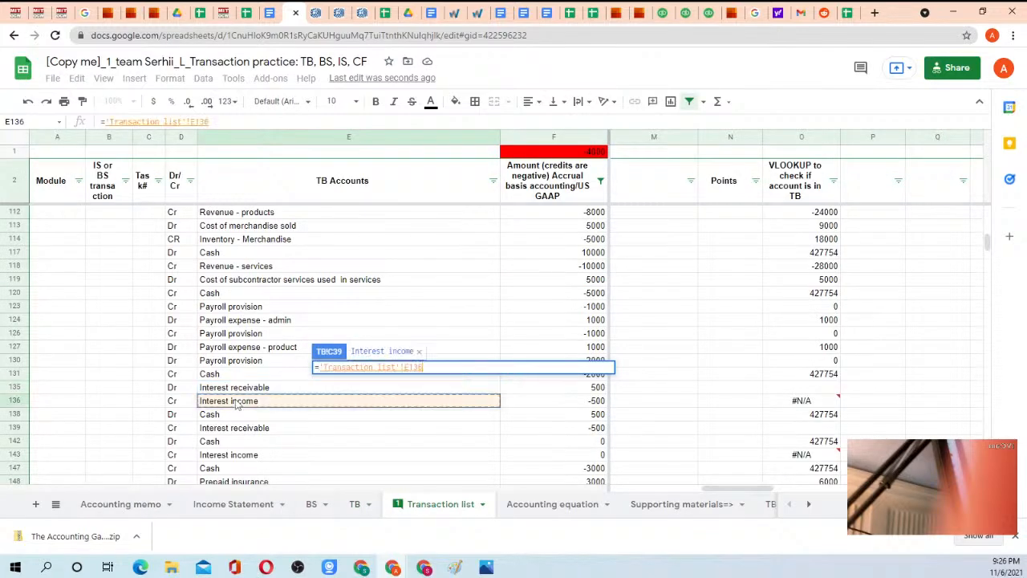
key("Return")
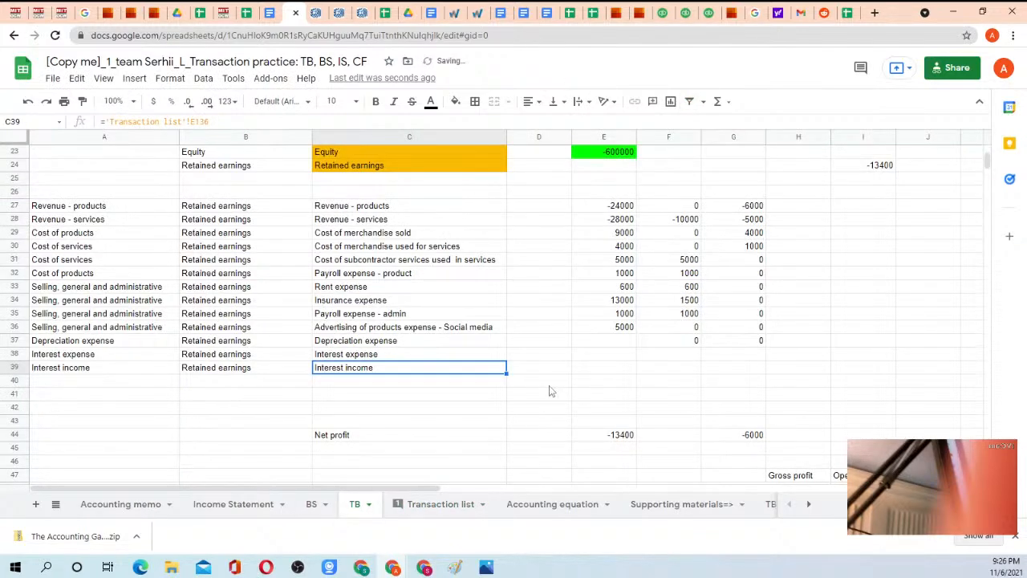
Copy the formulas from E36:G36 into the Depreciation expense, Interest expense and Interest income rows, E37:G39.
left_click_drag(624, 327, 741, 326)
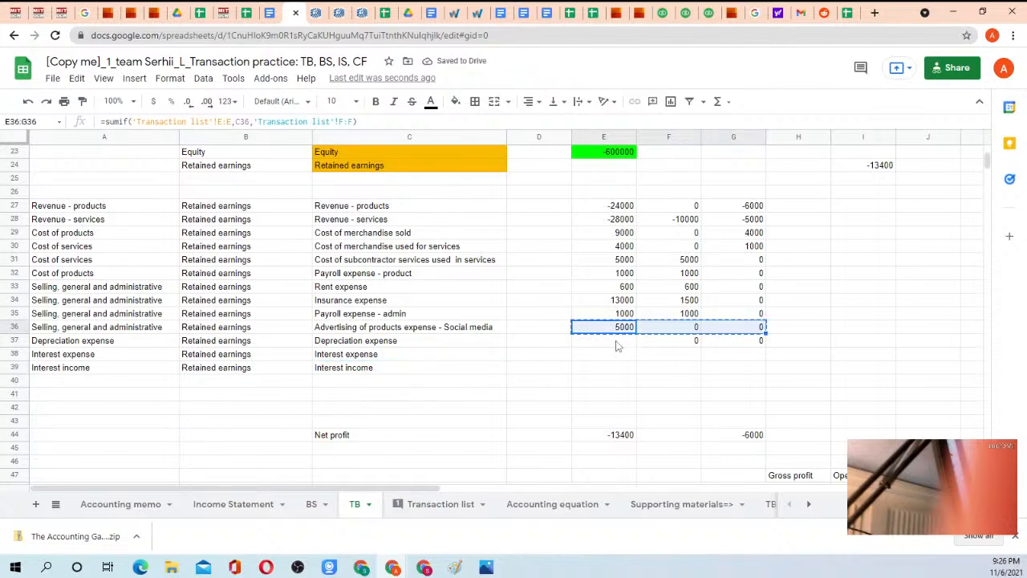
key("ctrl+c")
left_click_drag(617, 343, 617, 366)
key("ctrl+v")
Copy the SUMIF formula from E11 into E12 for Interest receivable.
scroll(594, 343, "up", 6)
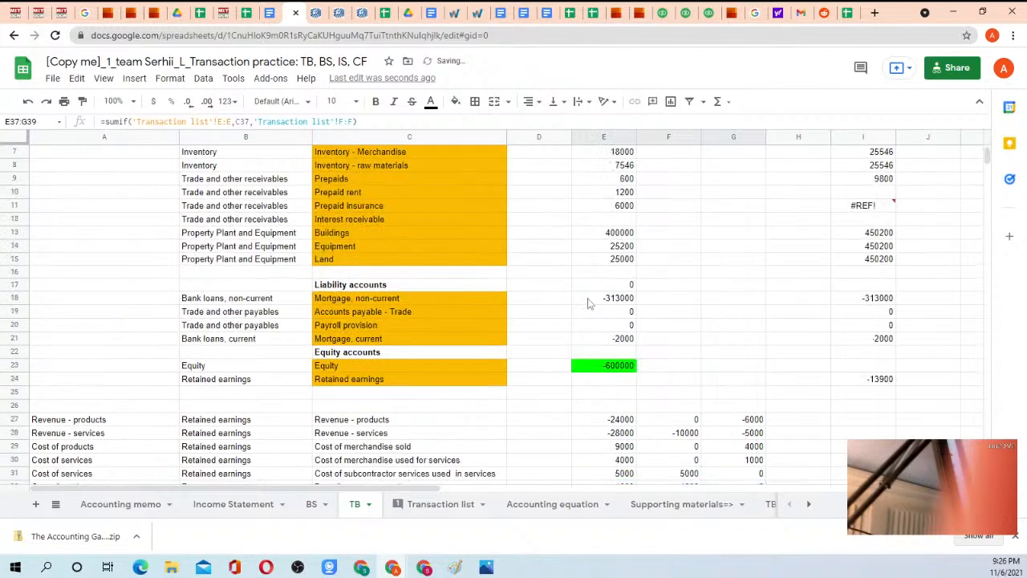
left_click(616, 289)
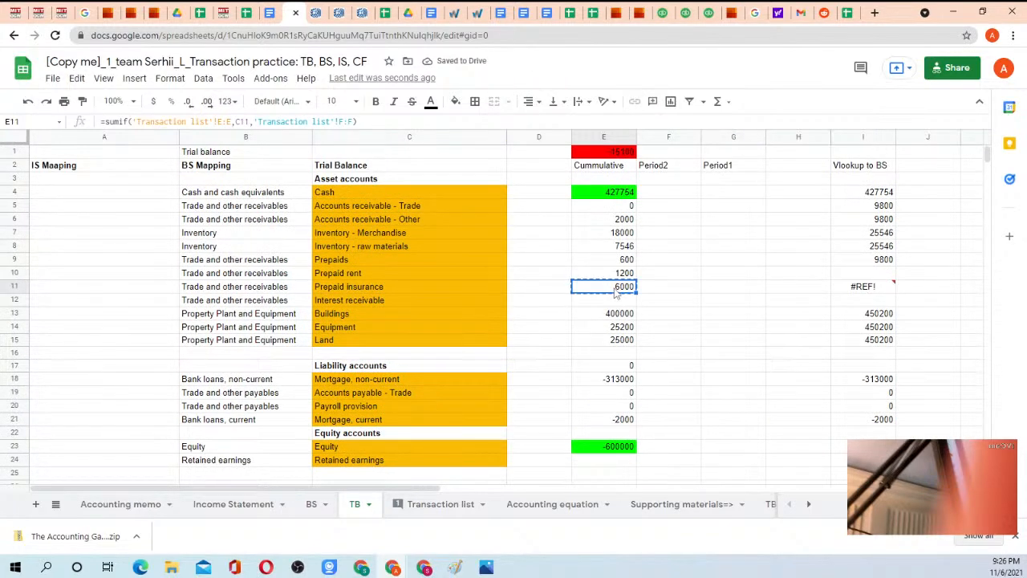
left_click(618, 301)
key("ctrl+v")
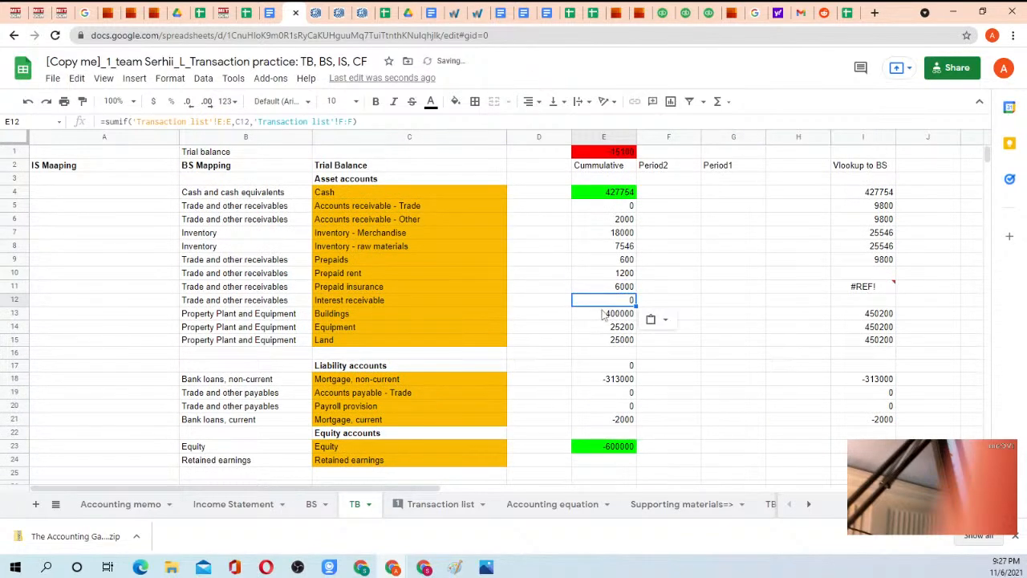
Review the VLOOKUP check column on the Transaction list sheet from row 127 to row 218 for remaining errors.
scroll(604, 314, "down", 2)
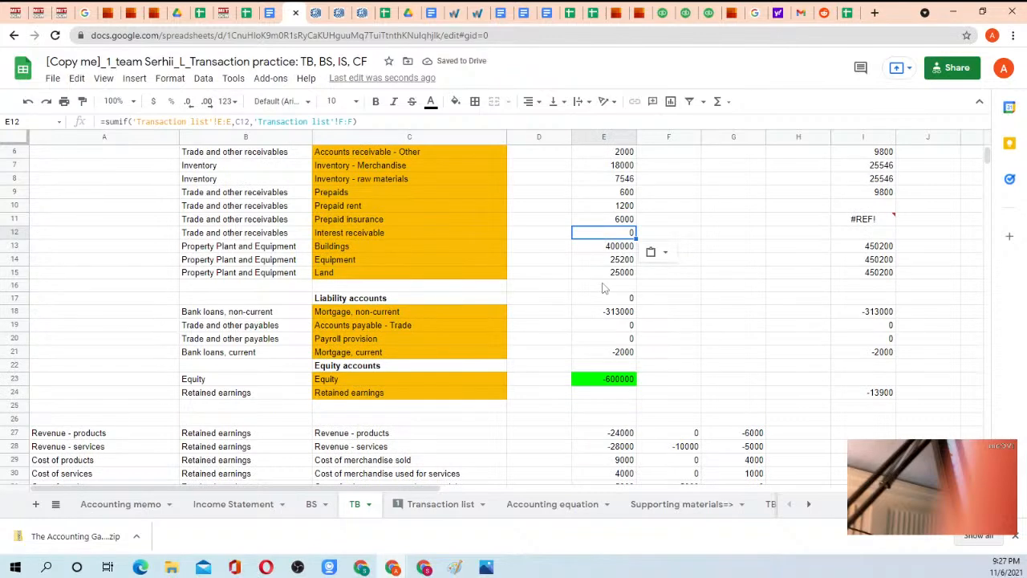
left_click(440, 504)
scroll(658, 370, "down", 5)
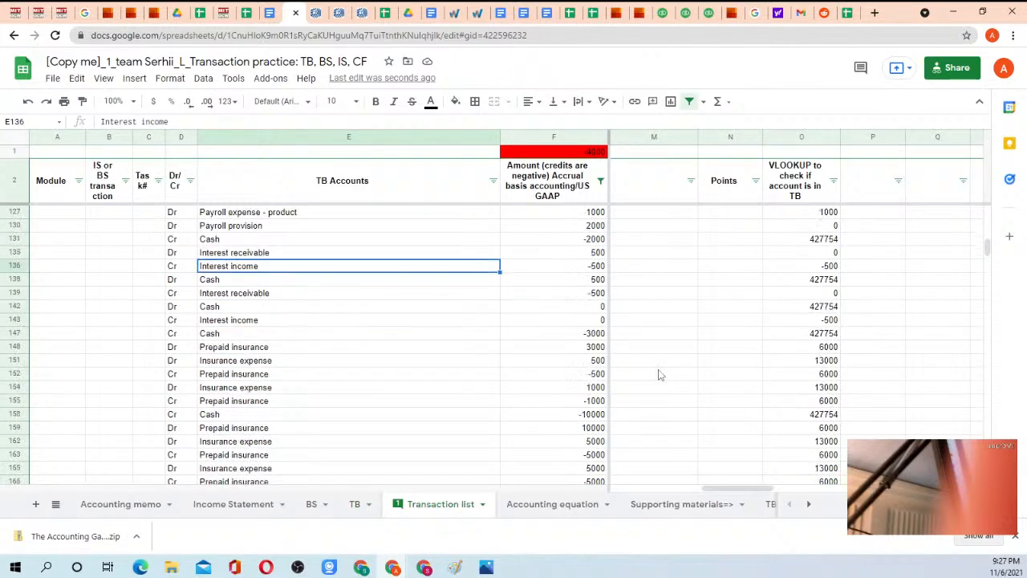
scroll(696, 359, "down", 3)
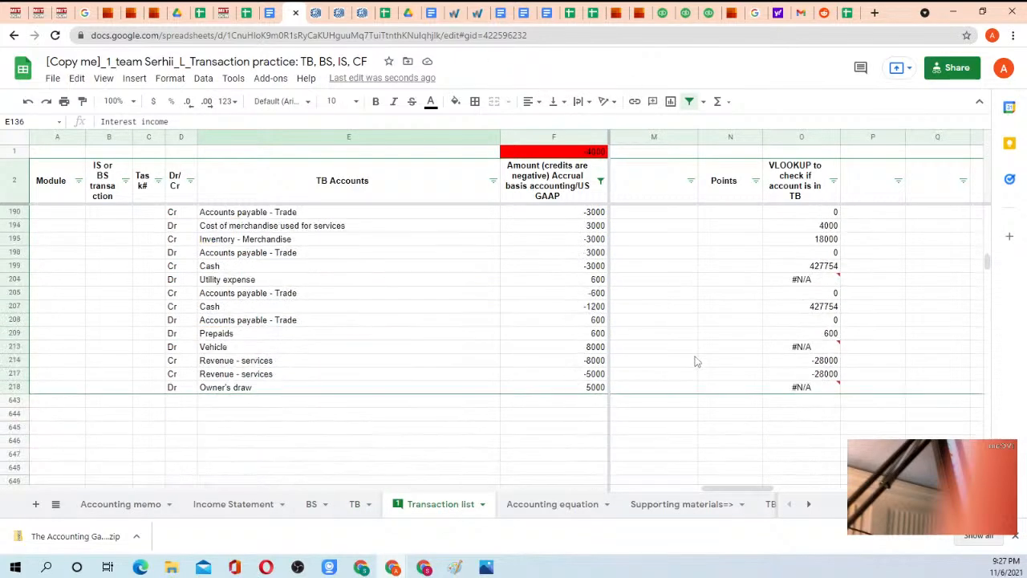
left_click(779, 280)
key("Left")
key("Left")
key("Left")
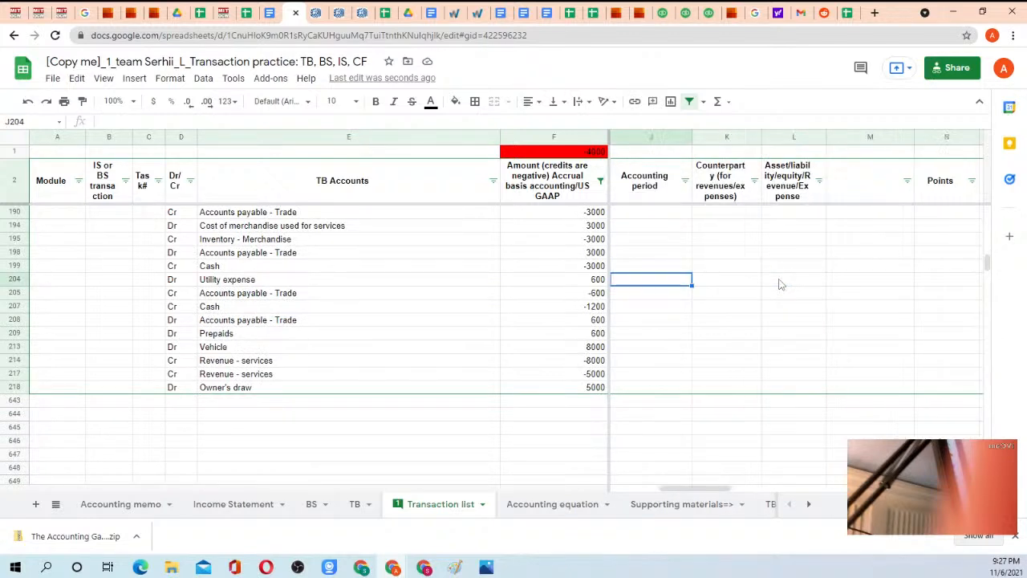
key("Right")
key("Right")
key("Right")
key("Right")
key("Right")
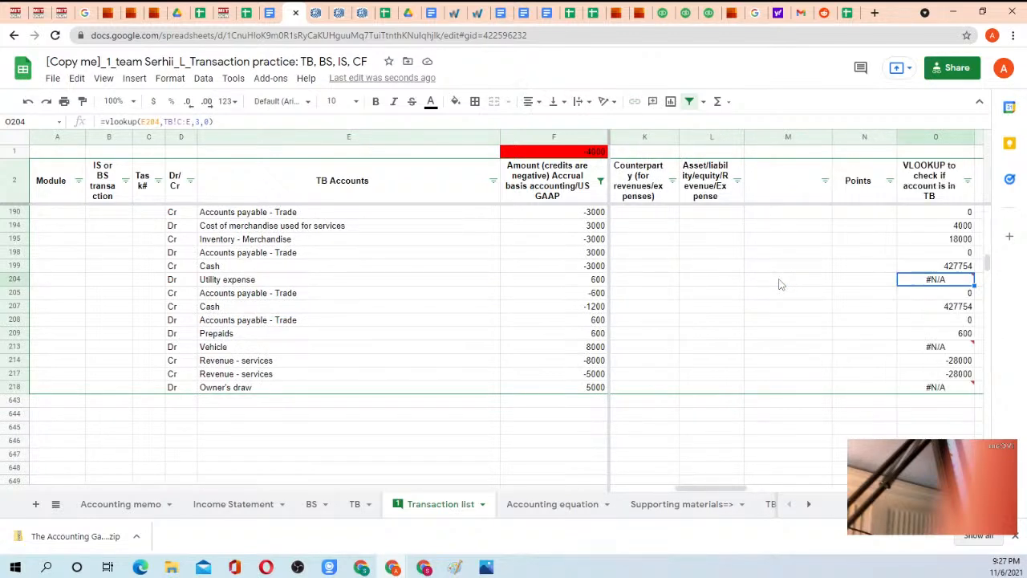
key("Down")
key("Down")
key("Down")
key("Down")
key("Down")
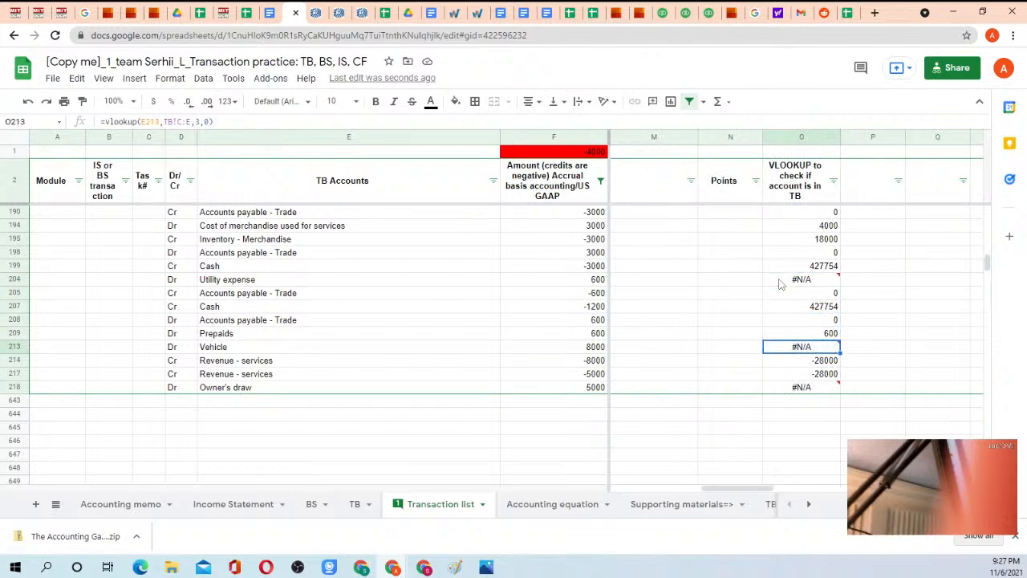
Replace the account name Vehicle in E213 with "Equipment".
left_click(226, 349)
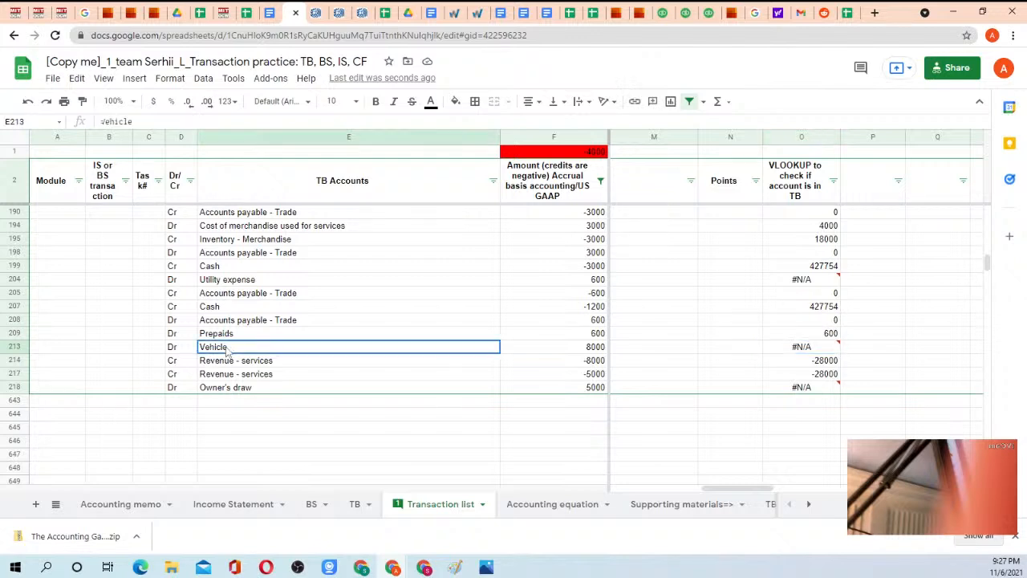
type("Eq")
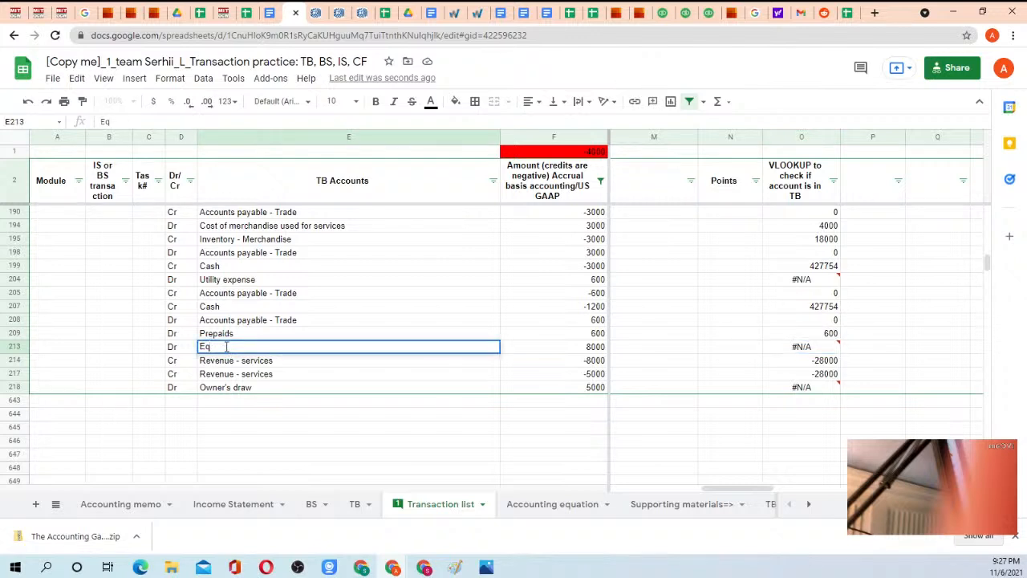
type("uipment")
key("Return")
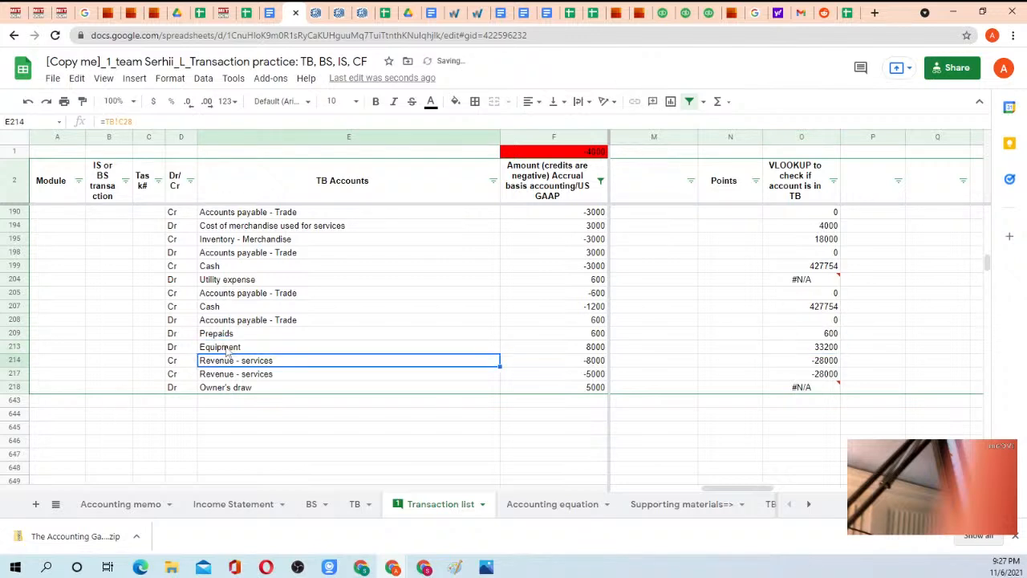
Check the Owner's draw account and the Utility expense lookup, and copy the Utility expense account name from E204.
left_click(264, 390)
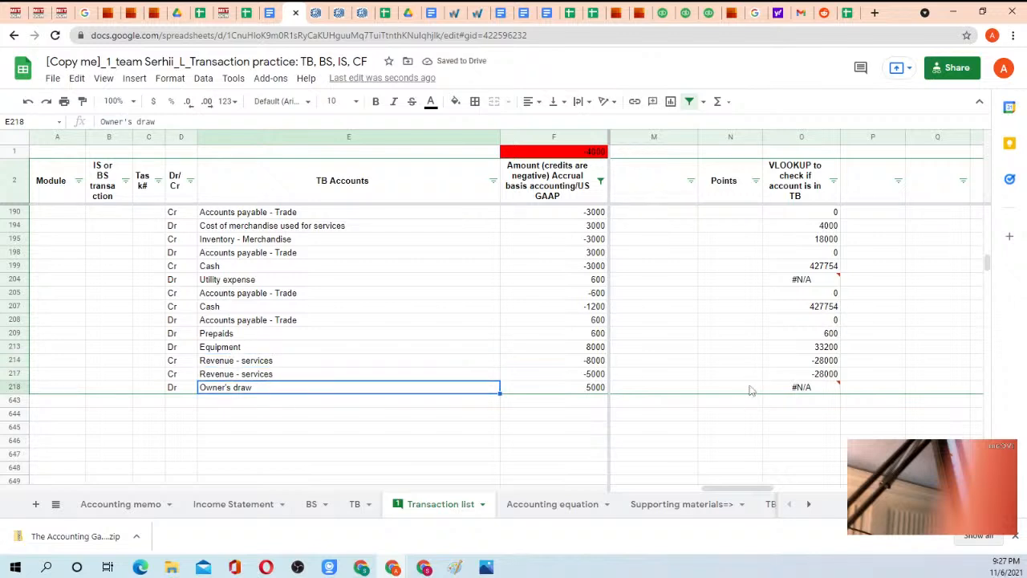
left_click(793, 284)
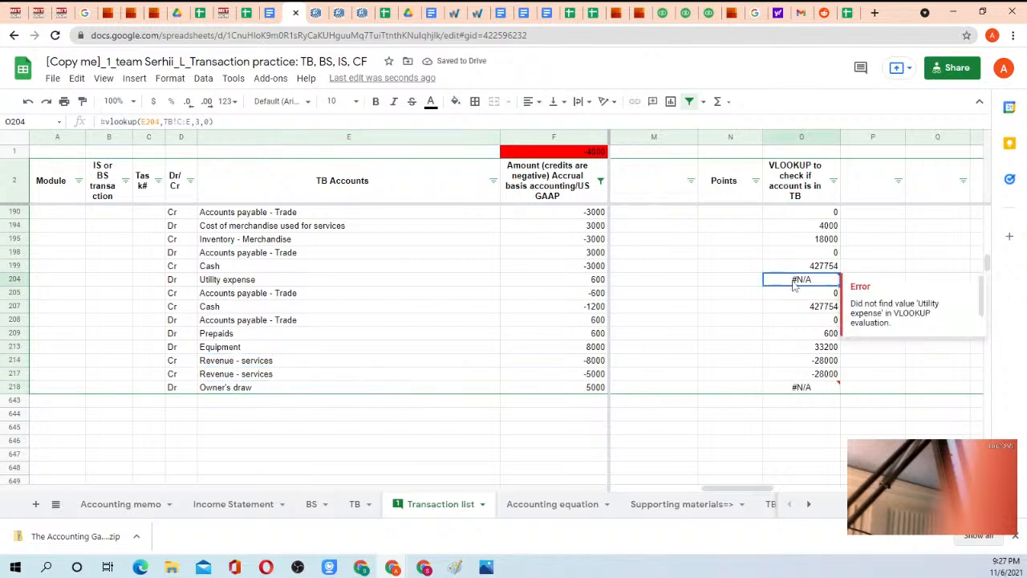
left_click(266, 286)
key("ctrl+c")
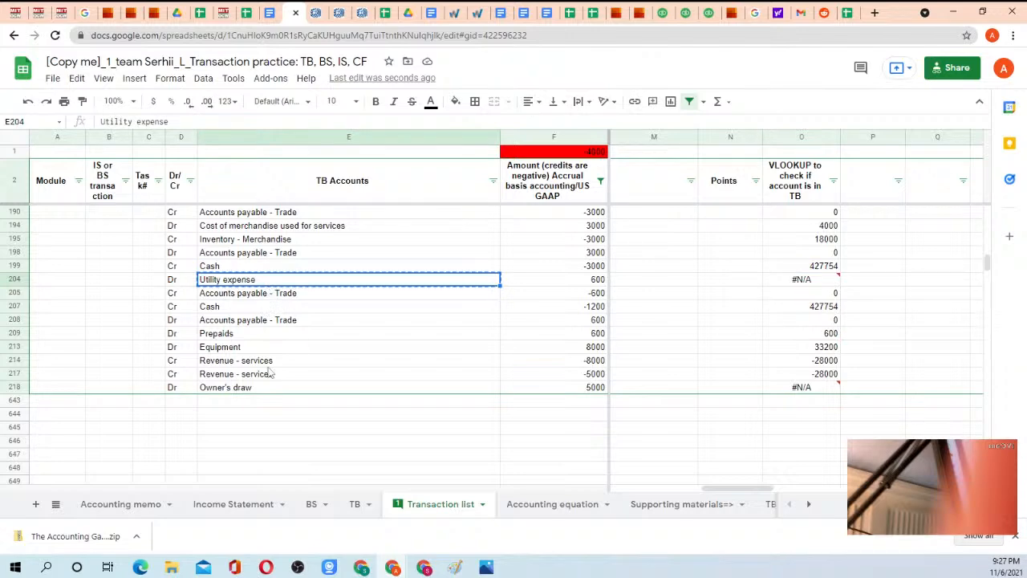
Insert an empty row above Insurance expense on the TB sheet.
left_click(356, 509)
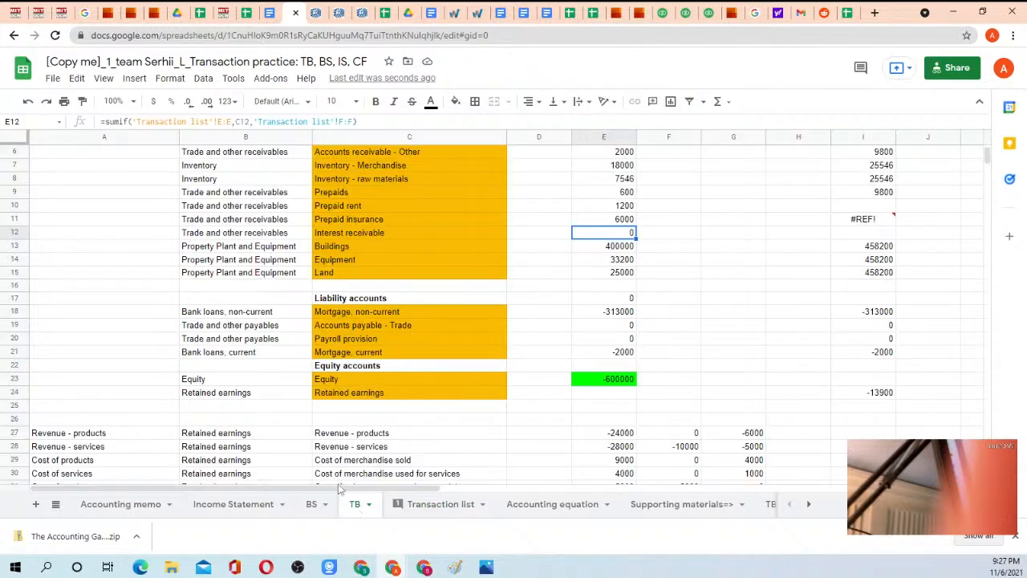
scroll(372, 385, "down", 3)
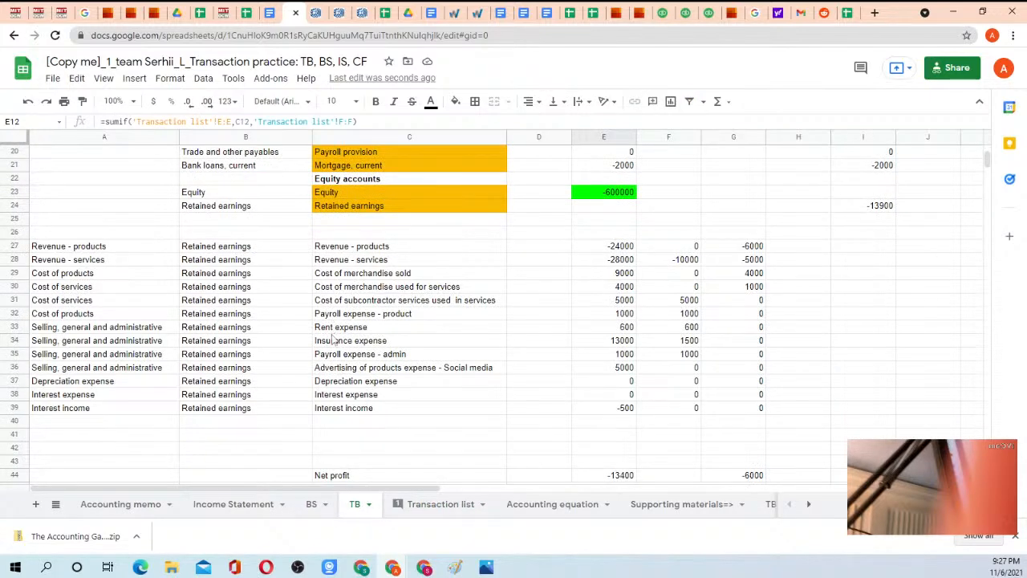
left_click(17, 340)
right_click(16, 340)
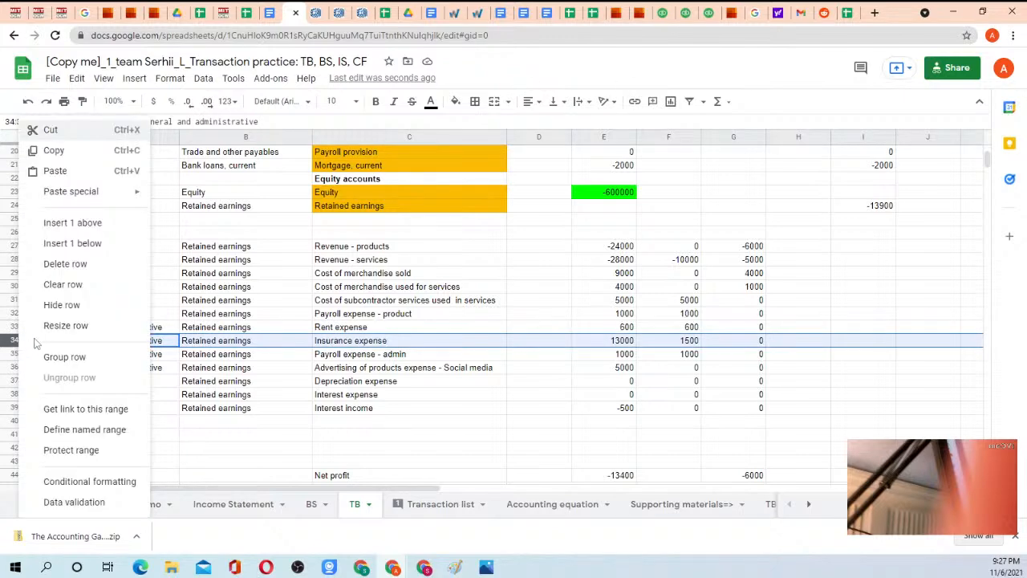
left_click(56, 193)
Link C34 on the TB sheet to the Utility expense account name in E204 of the Transaction list.
left_click(329, 341)
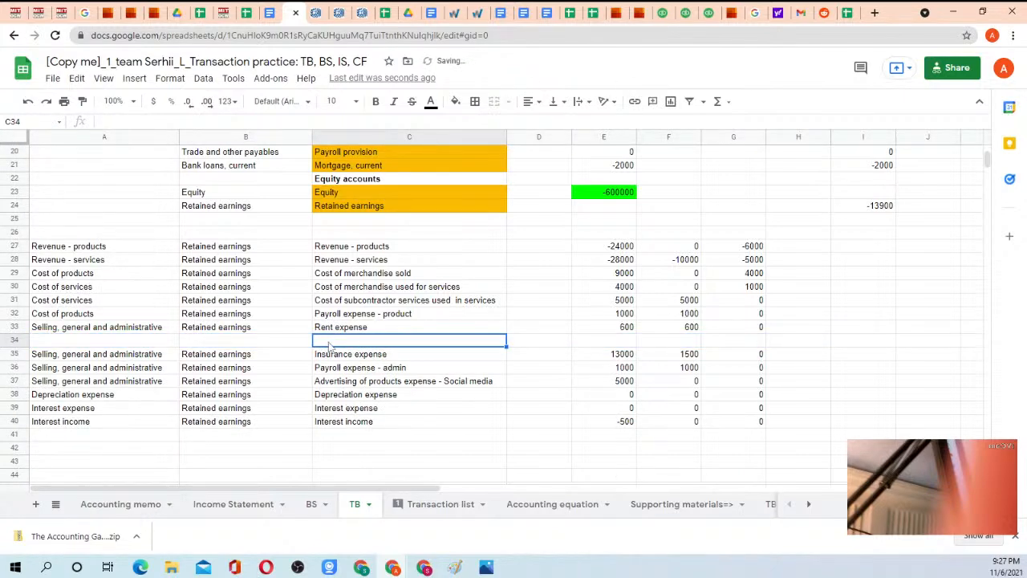
type("=")
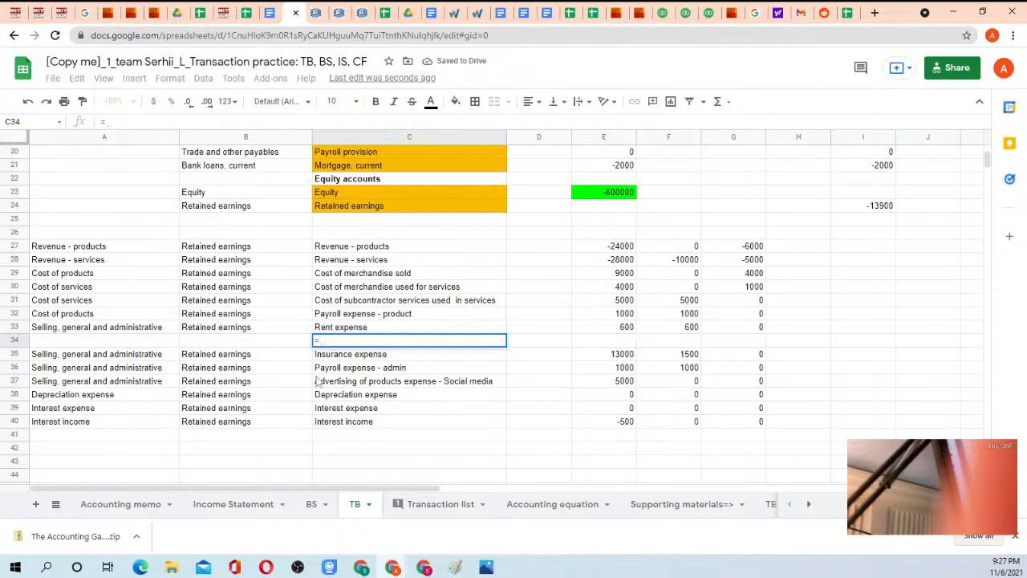
left_click(416, 503)
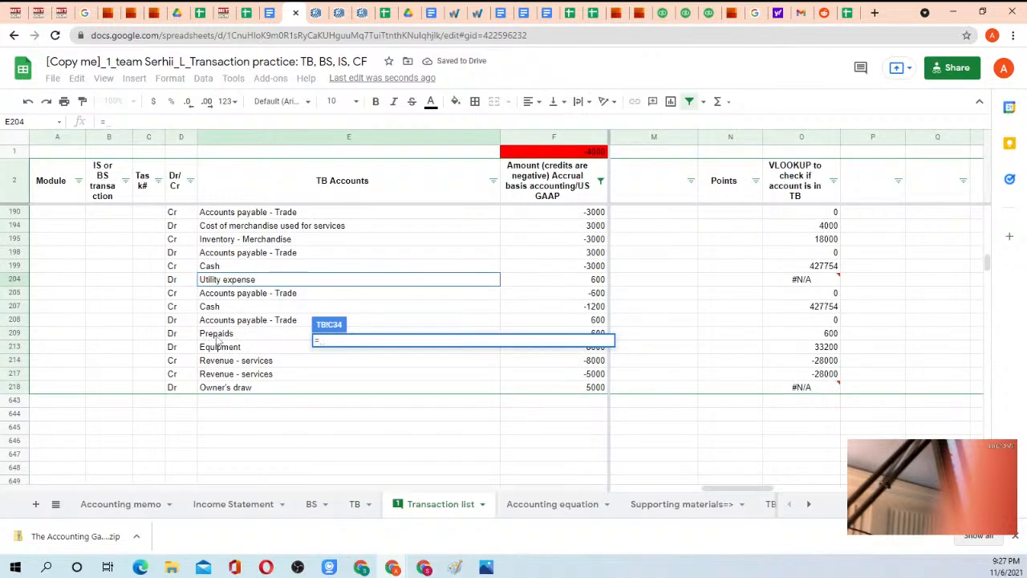
left_click(218, 281)
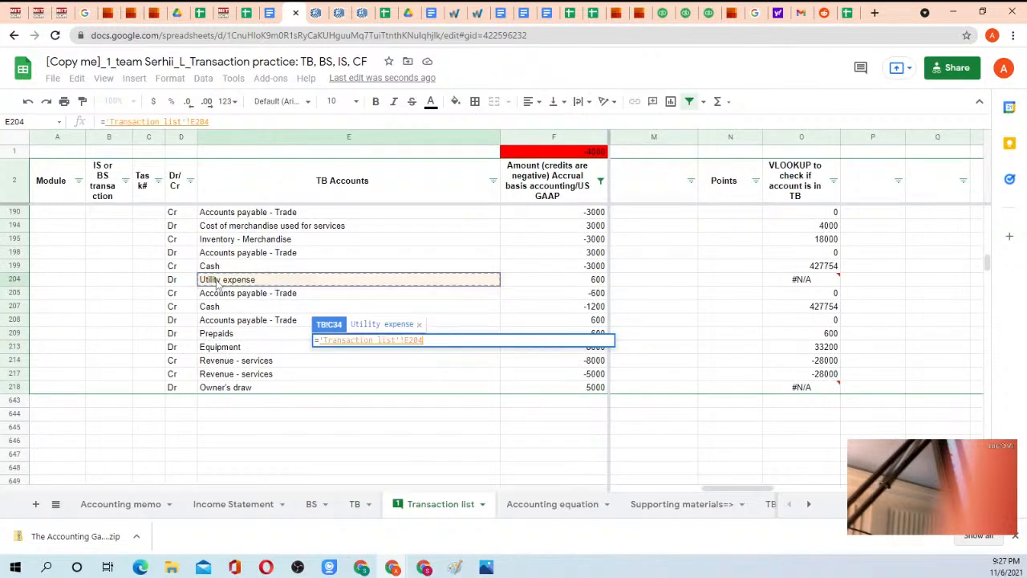
key("Return")
Copy the IS and BS mapping of Rent expense from A33:B33 into A34:B34 for Utility expense.
left_click_drag(96, 329, 194, 332)
key("ctrl+c")
left_click(110, 340)
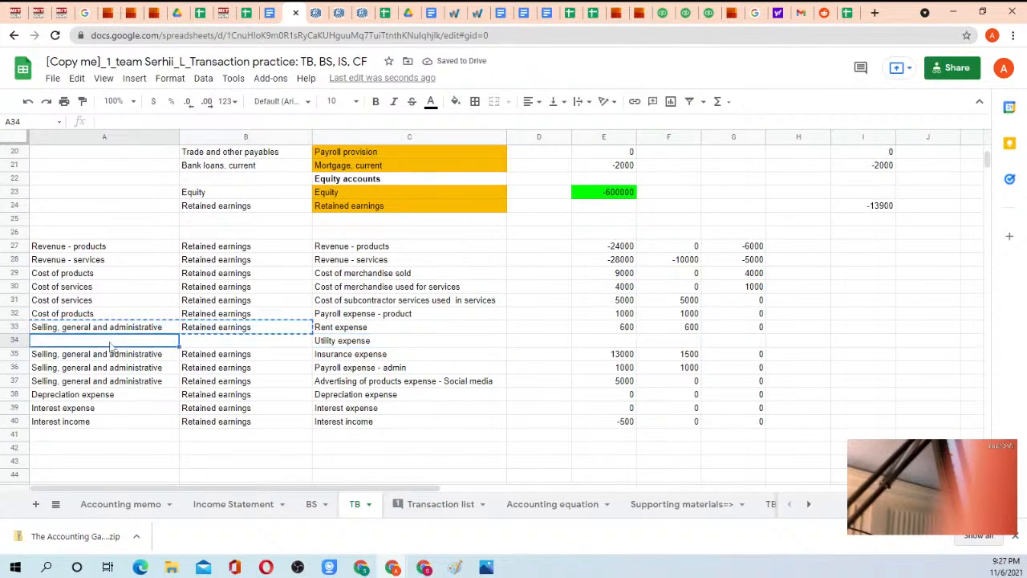
key("ctrl+v")
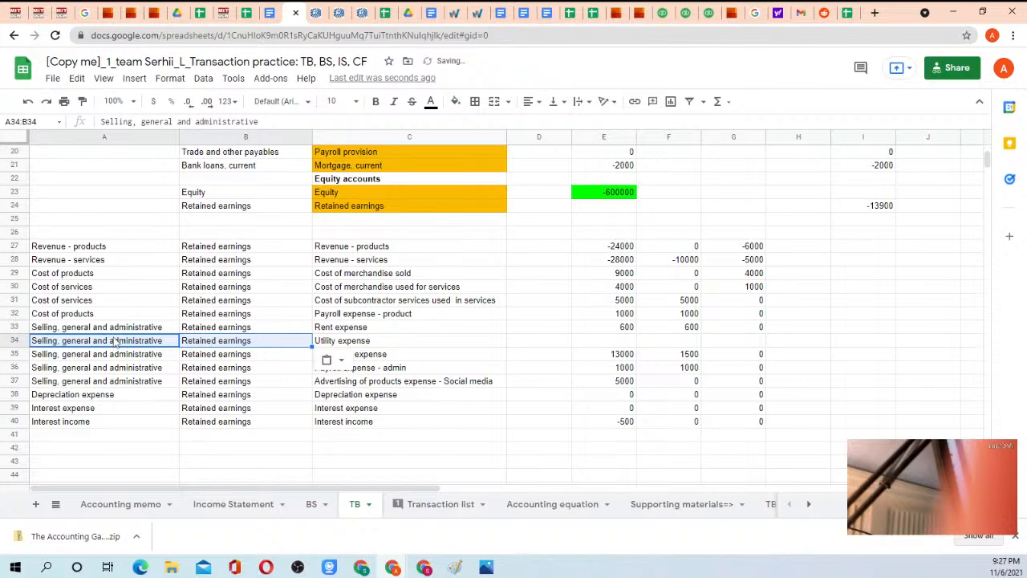
Copy the Rent expense amount formulas from E33:G33 into E34:G34 for Utility expense.
left_click(329, 342)
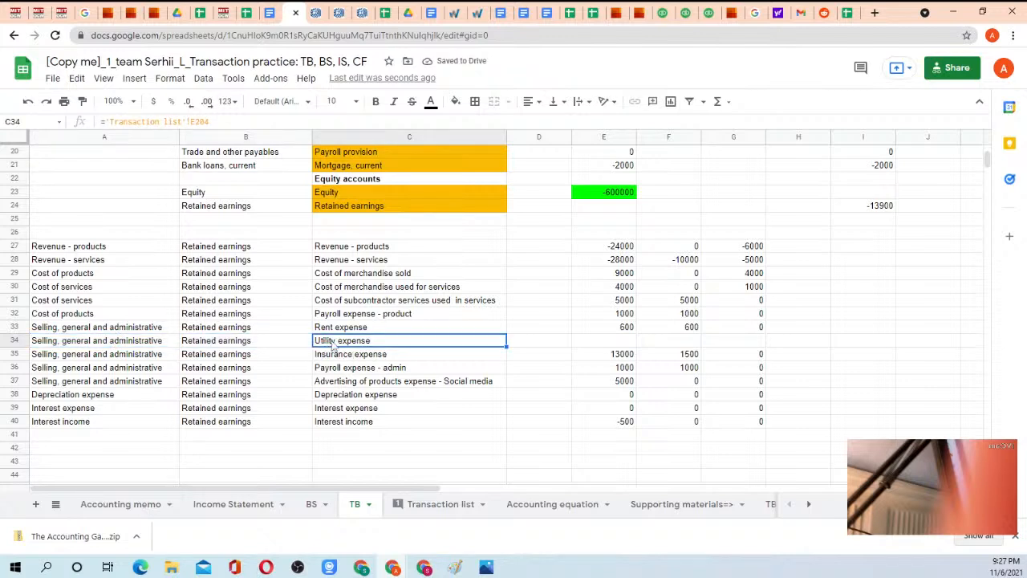
left_click_drag(614, 326, 762, 329)
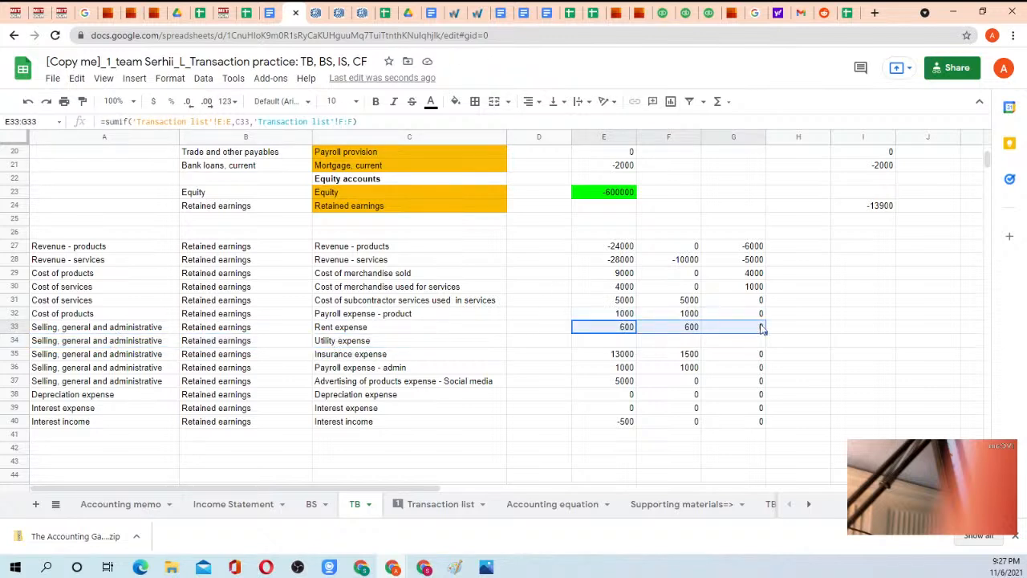
key("ctrl+c")
left_click(622, 343)
key("ctrl+v")
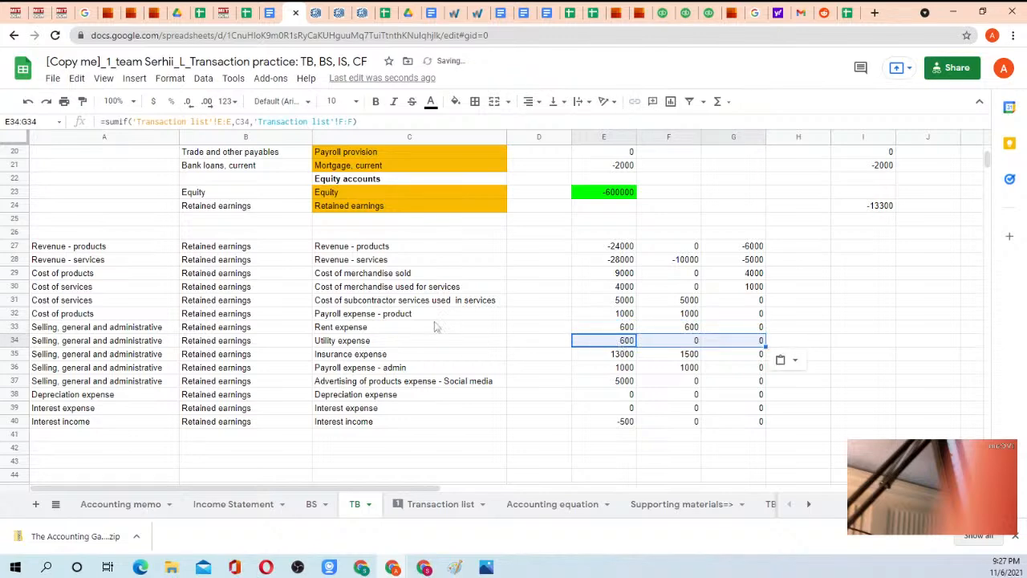
Insert an empty row above Retained earnings in the Equity accounts section.
scroll(336, 337, "up", 4)
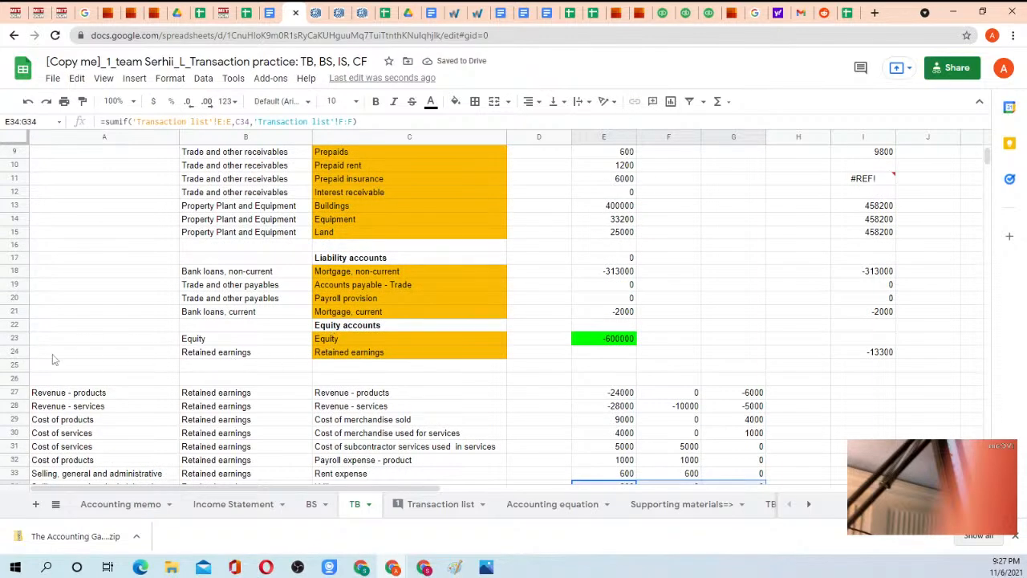
left_click(18, 356)
right_click(18, 357)
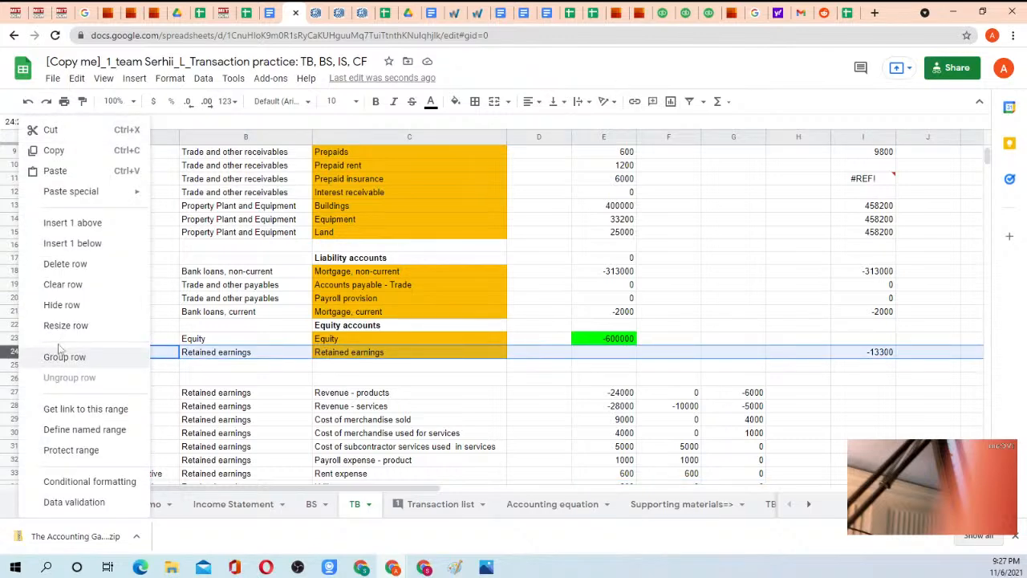
left_click(79, 224)
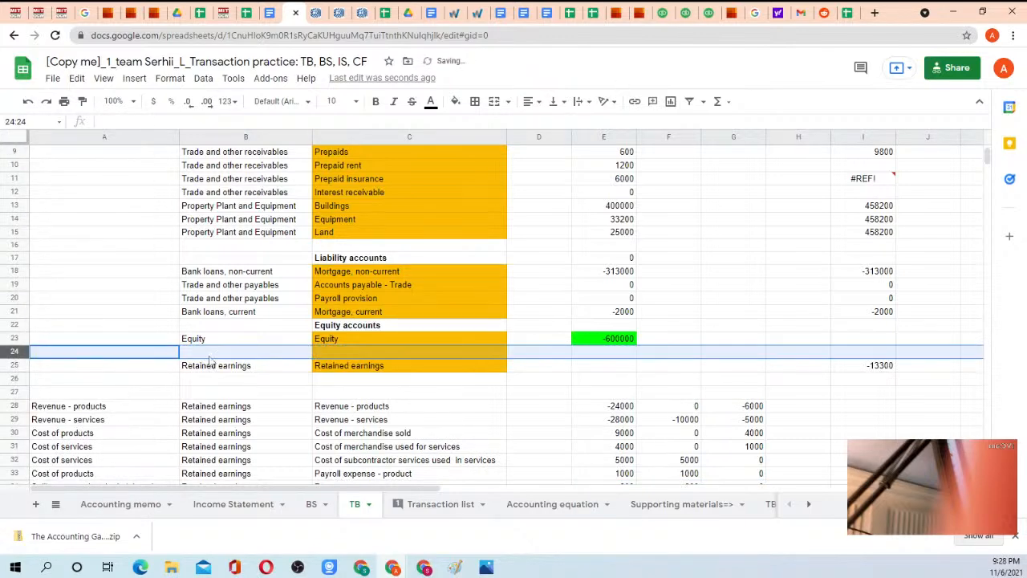
left_click(240, 355)
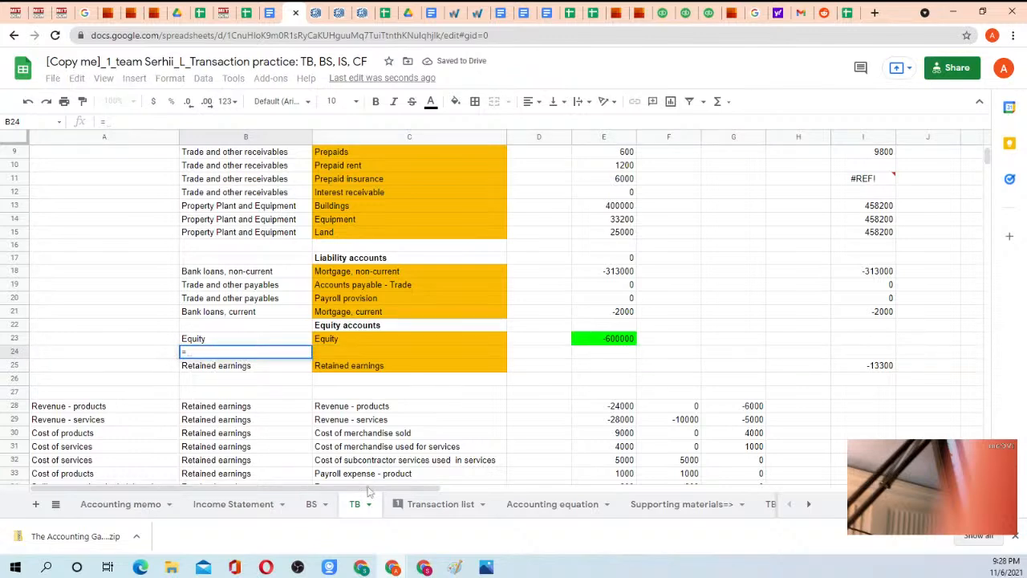
left_click(433, 504)
left_click(263, 388)
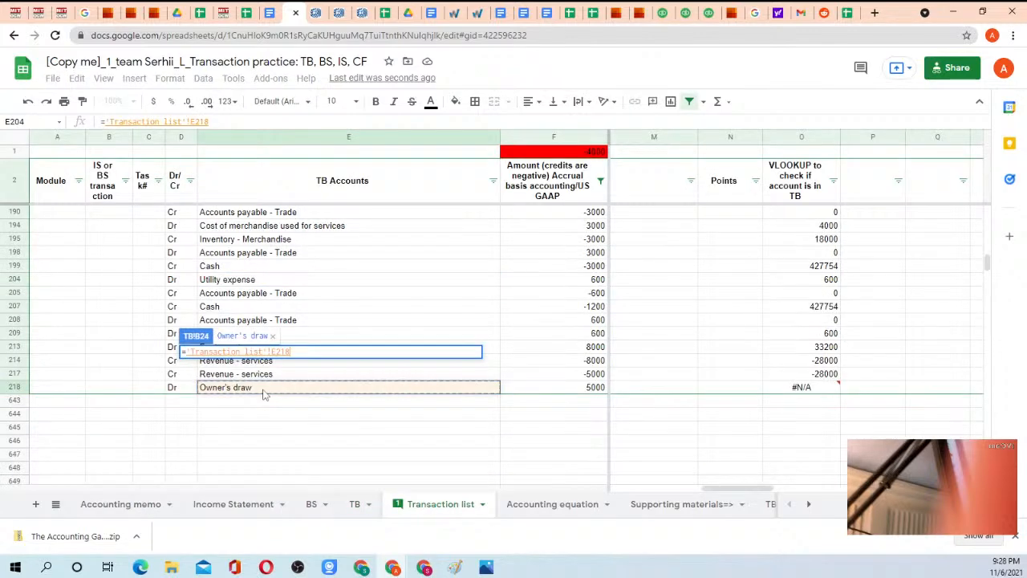
key("Return")
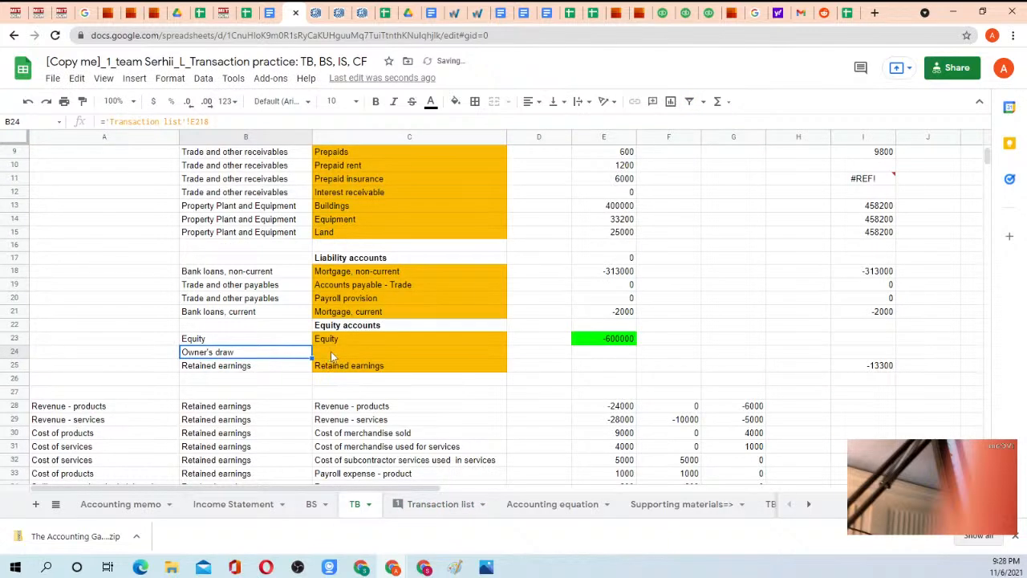
scroll(220, 316, "up", 3)
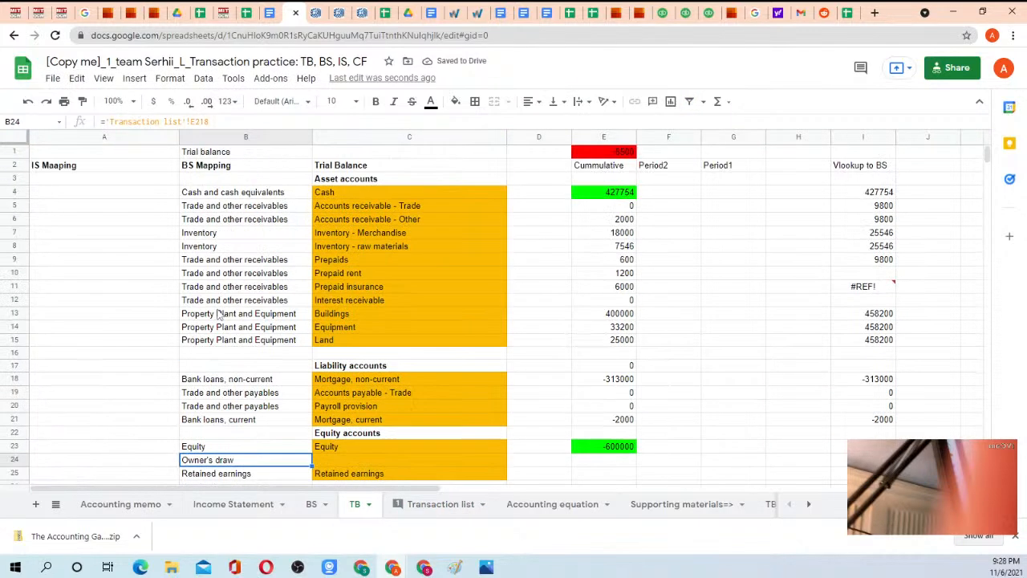
scroll(219, 315, "down", 3)
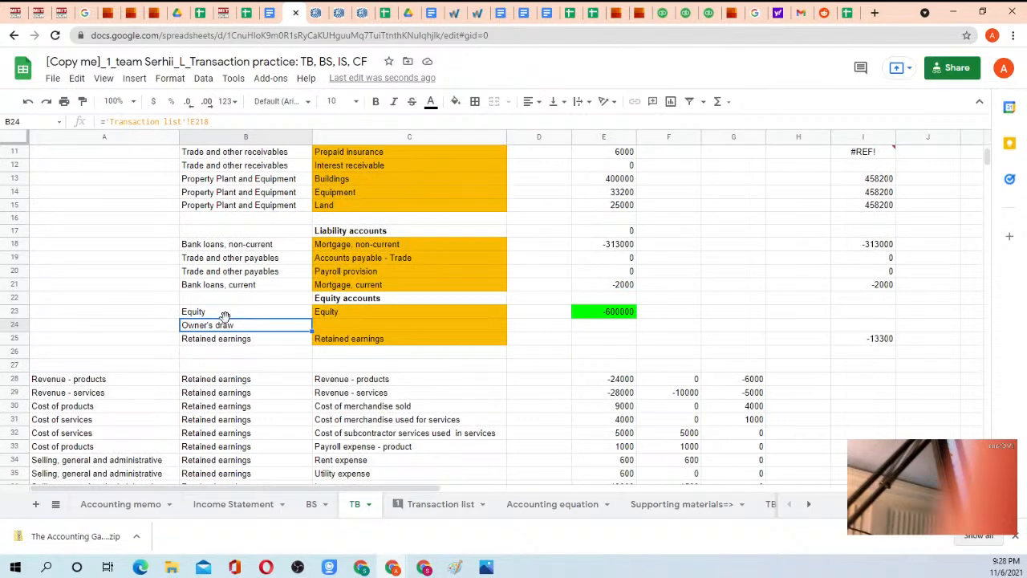
key("Delete")
Link C24 on the TB sheet to the Owner's draw account name in E218 of the Transaction list.
left_click(332, 327)
type("=")
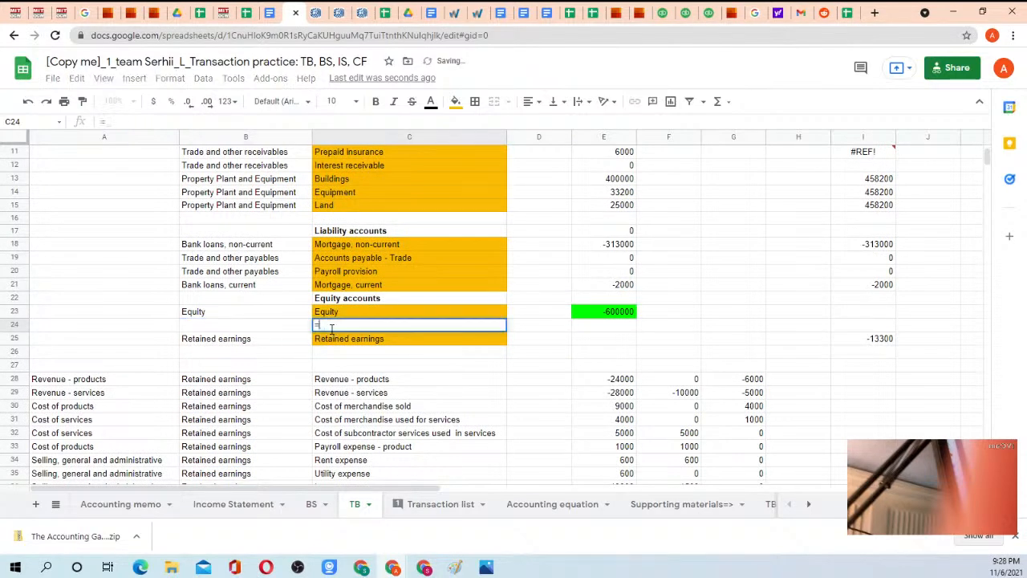
left_click(437, 506)
left_click(246, 388)
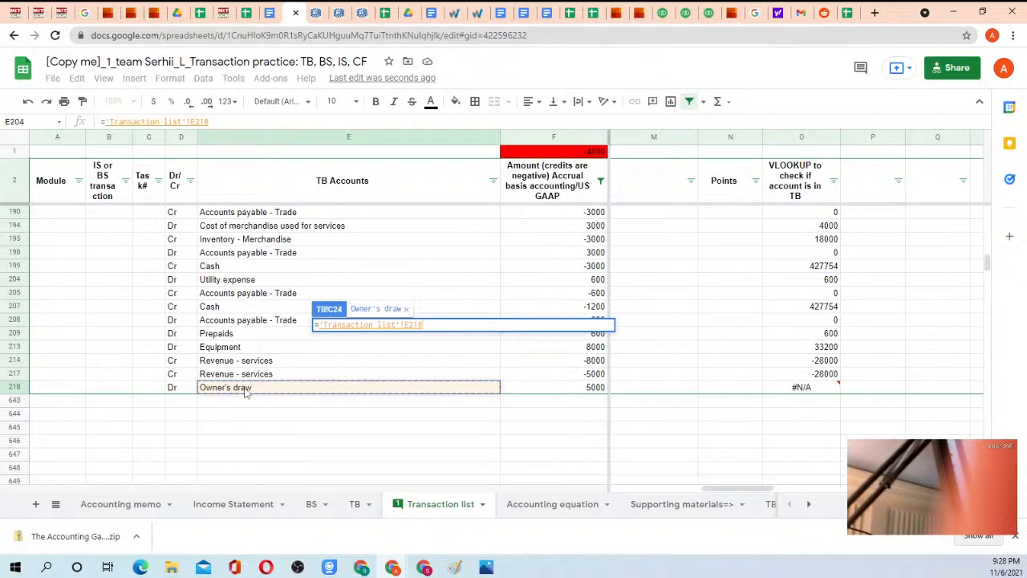
key("Return")
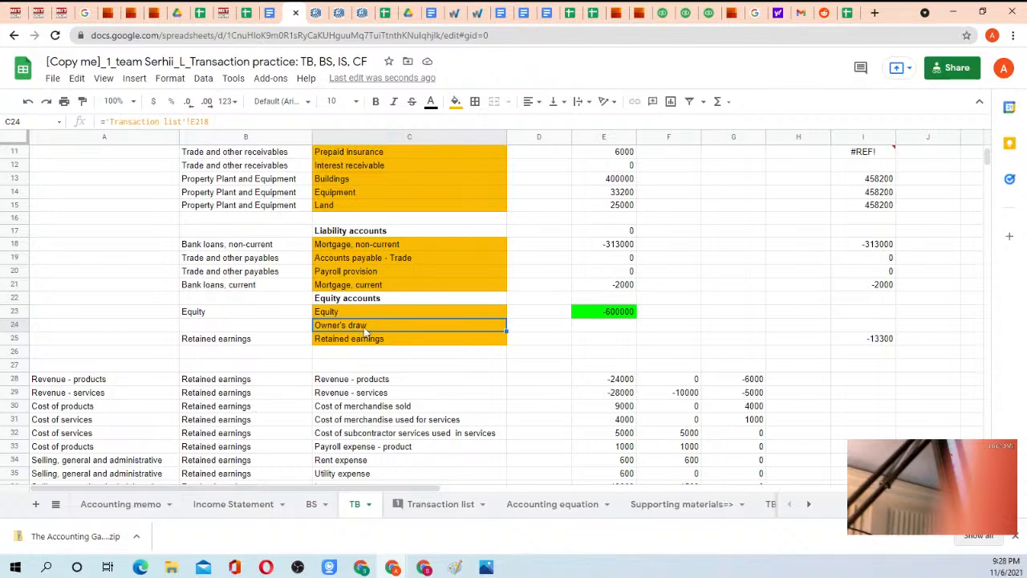
Copy the SUMIF formula from the Equity amount in E23 into E24 for Owner's draw.
left_click(269, 328)
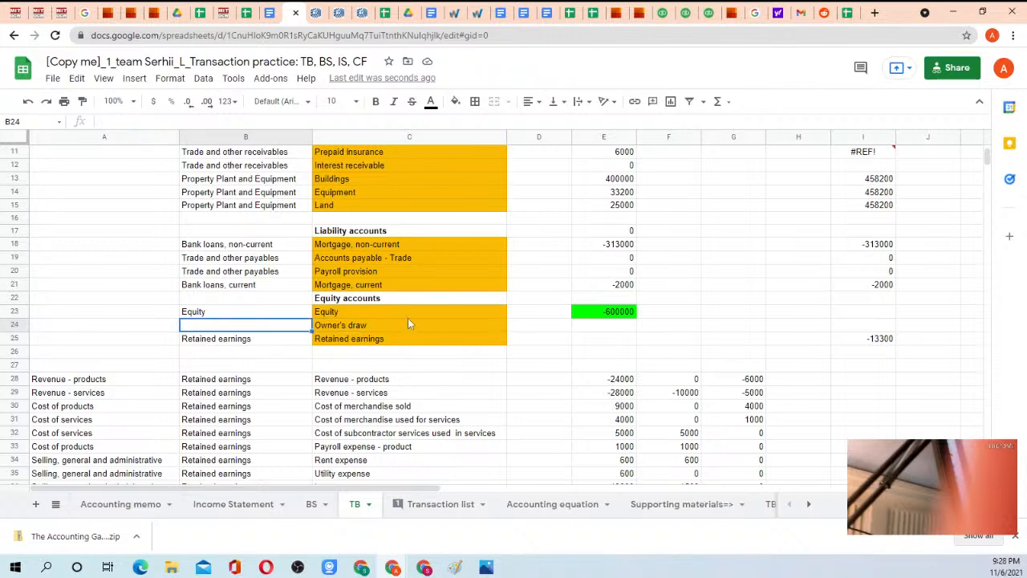
left_click(426, 325)
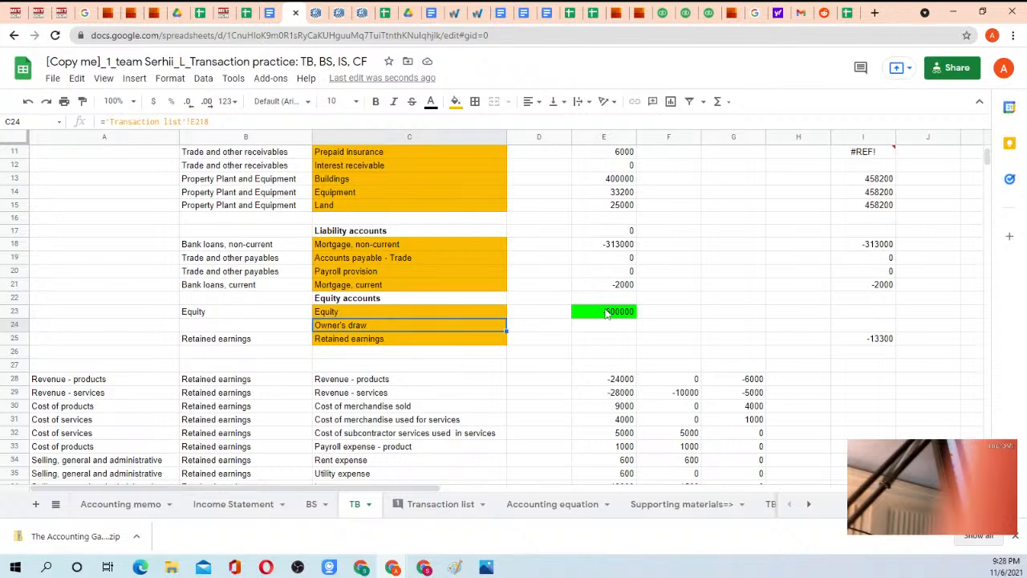
left_click(608, 312)
key("ctrl+c")
left_click(608, 325)
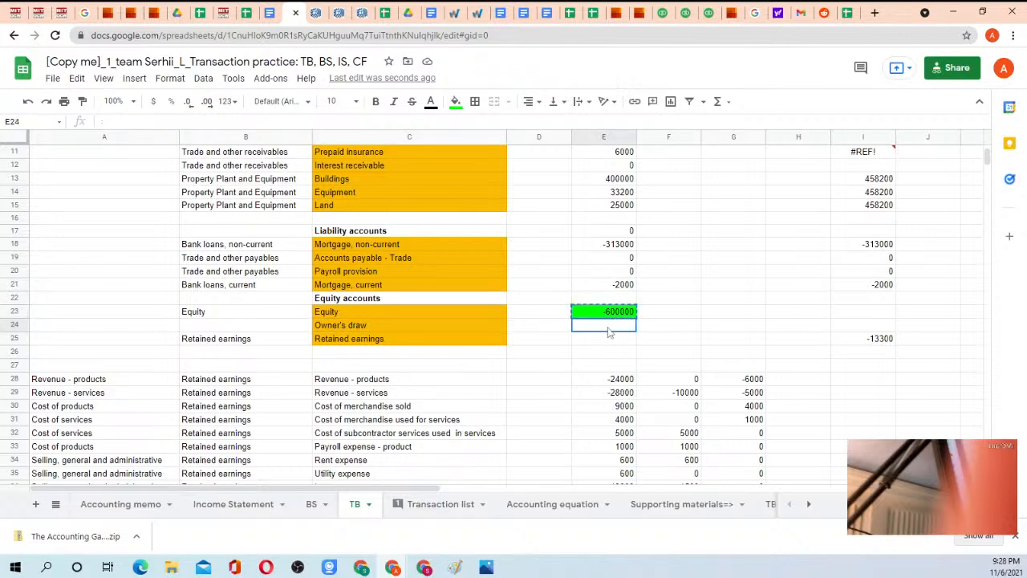
key("ctrl+v")
Copy the same SUMIF formula into E25 for Retained earnings and check the trial balance total in E1.
scroll(619, 251, "up", 3)
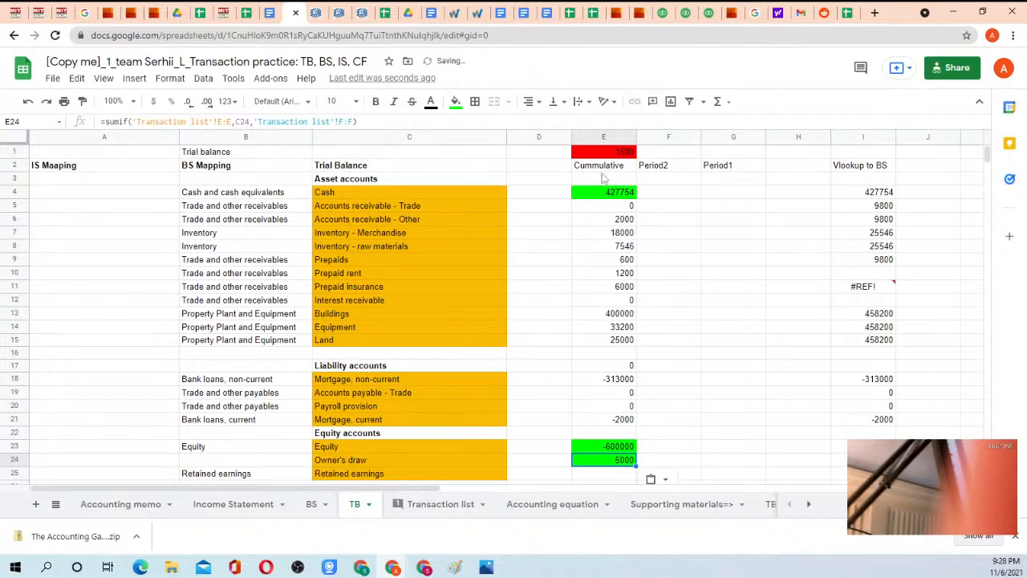
scroll(603, 176, "down", 3)
left_click(617, 382)
key("ctrl+v")
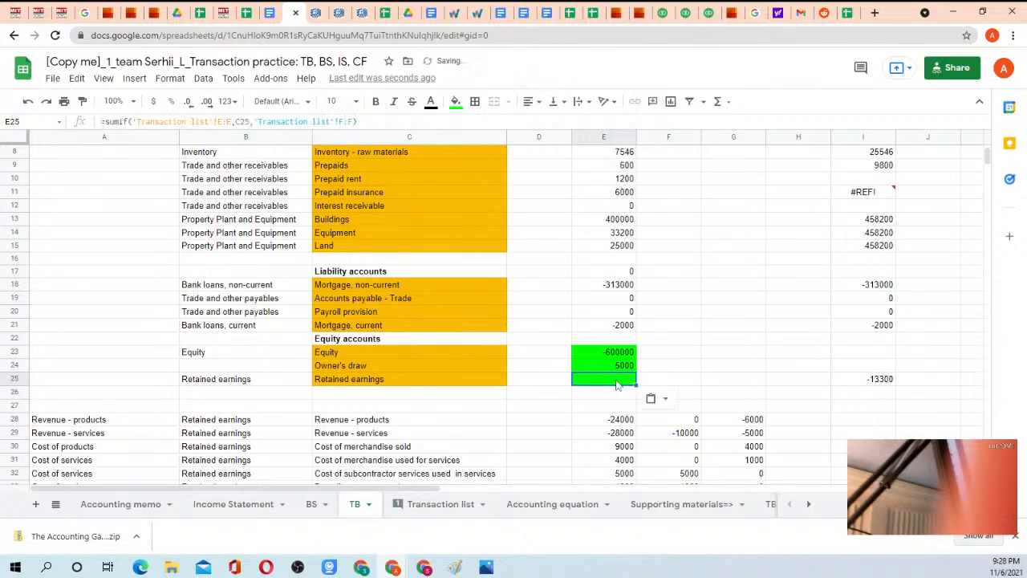
scroll(618, 256, "up", 3)
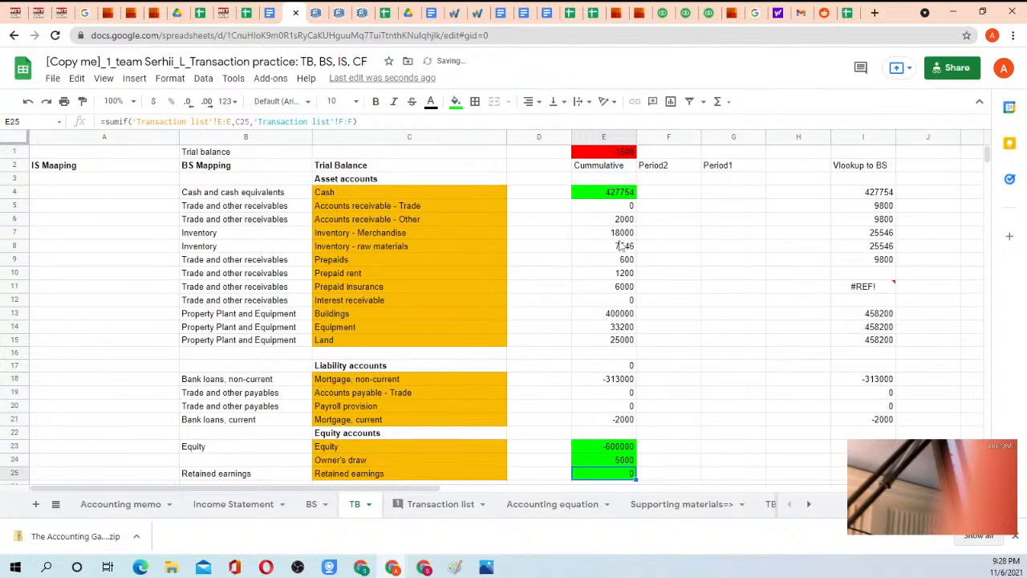
scroll(614, 265, "down", 10)
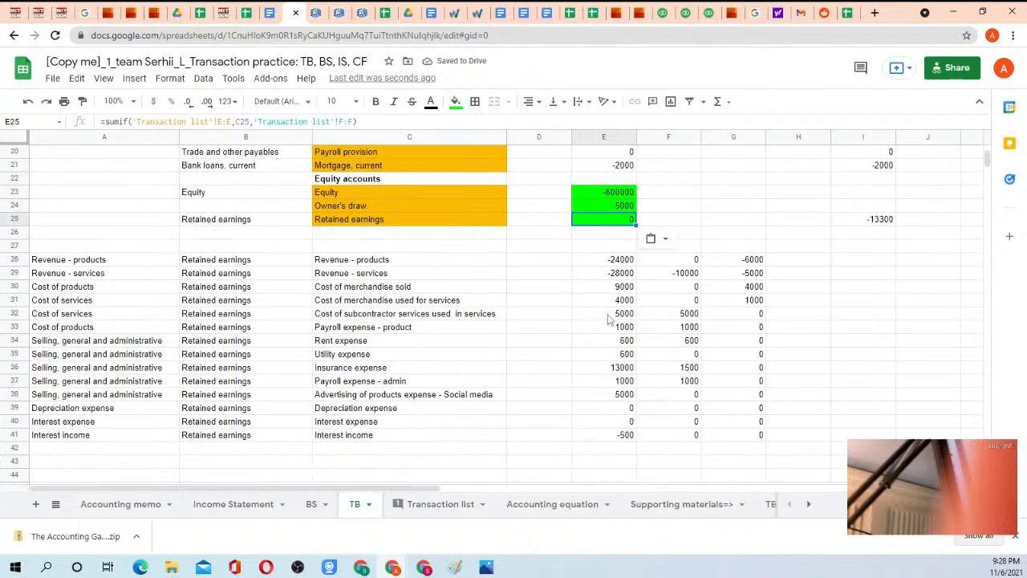
scroll(614, 309, "up", 10)
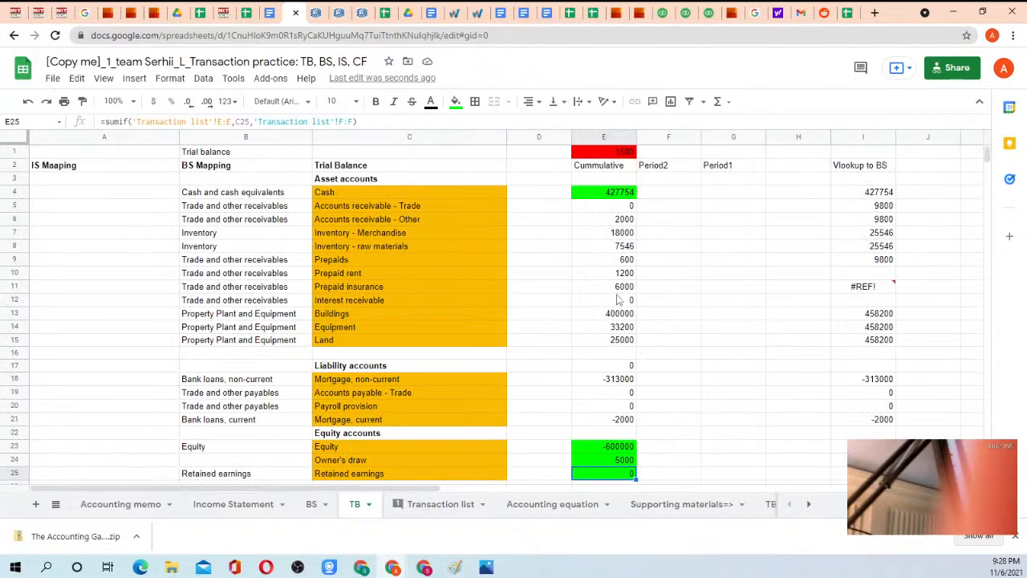
Extend the trial balance total in E1 of the TB sheet to sum the range E4:E45.
left_click(597, 152)
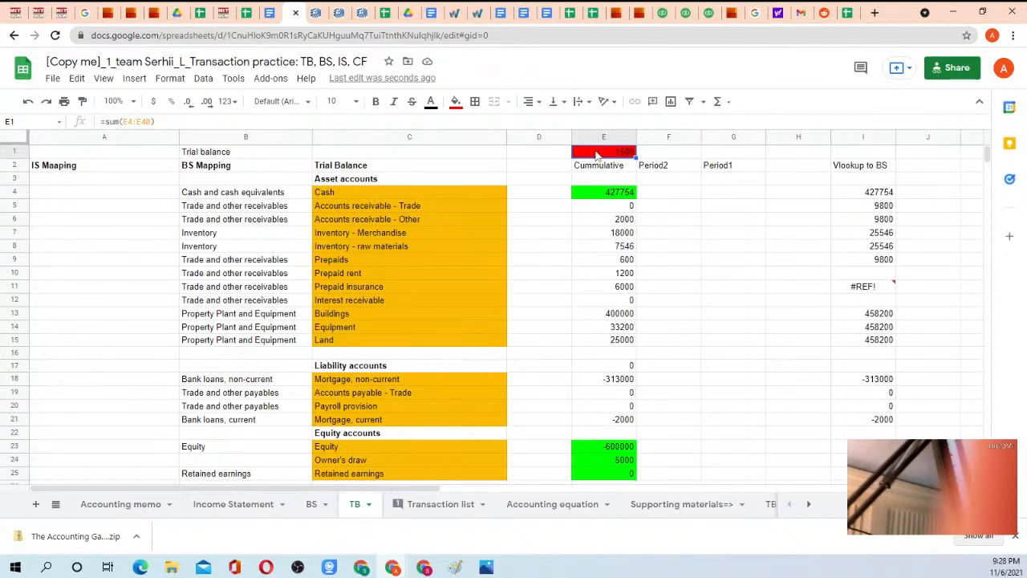
double_click(597, 154)
scroll(638, 337, "down", 9)
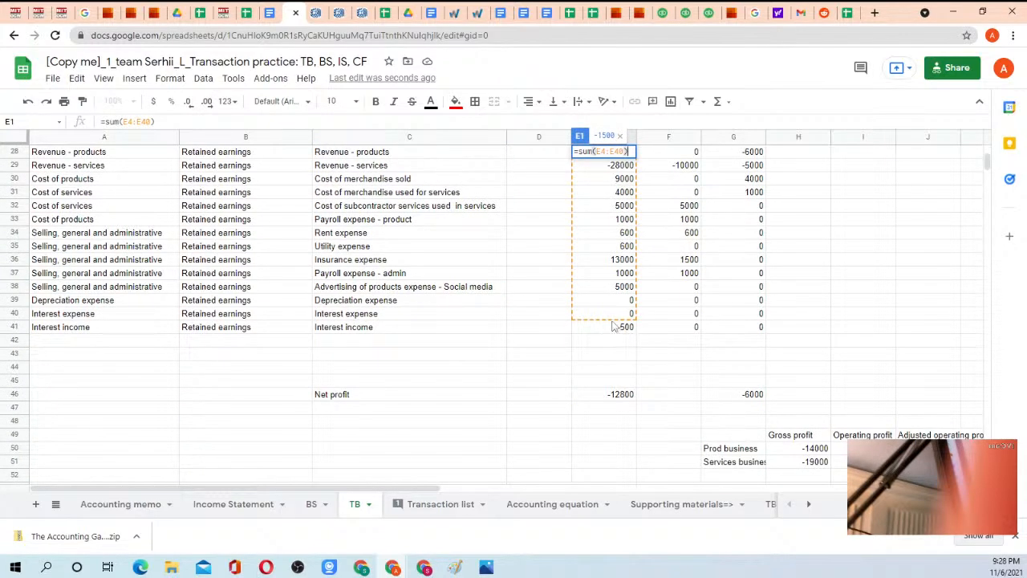
left_click(148, 122)
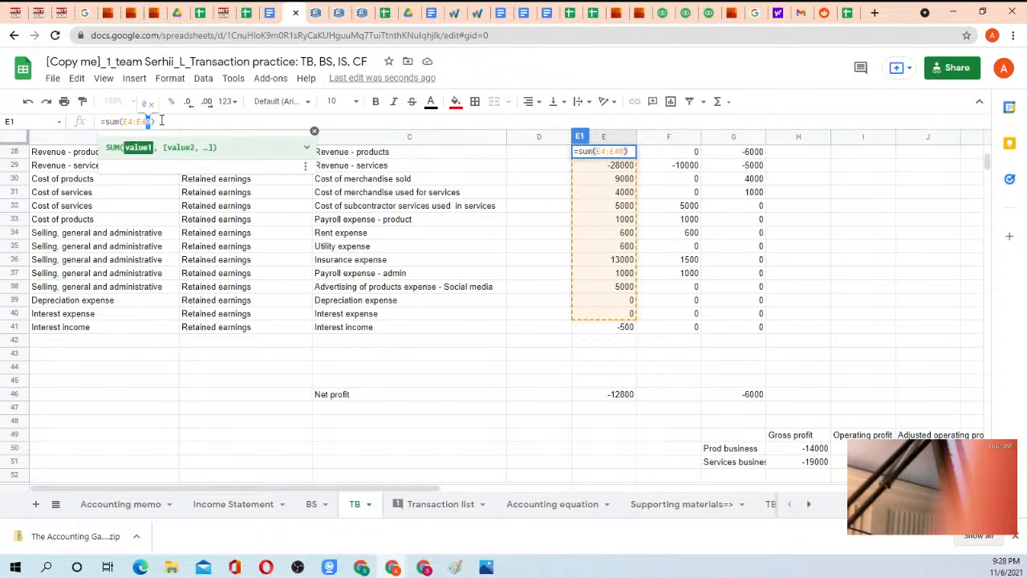
key("BackSpace")
type("9")
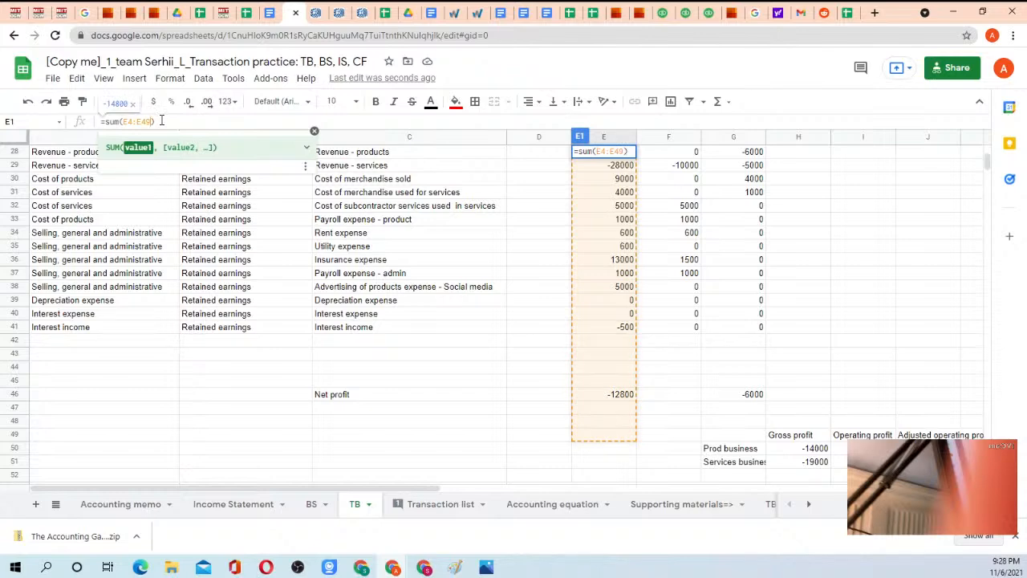
key("BackSpace")
type("5")
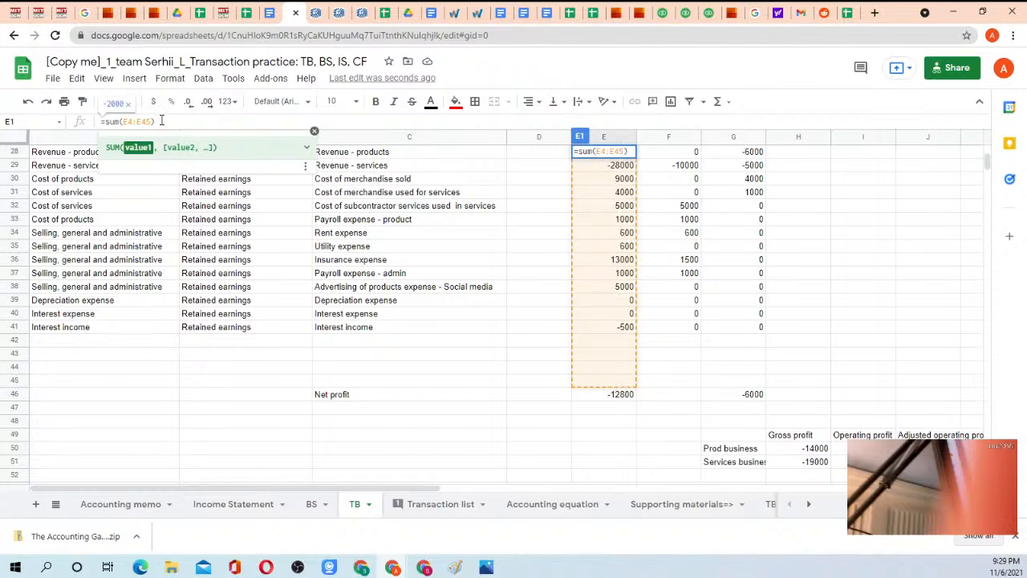
key("Return")
key("Up")
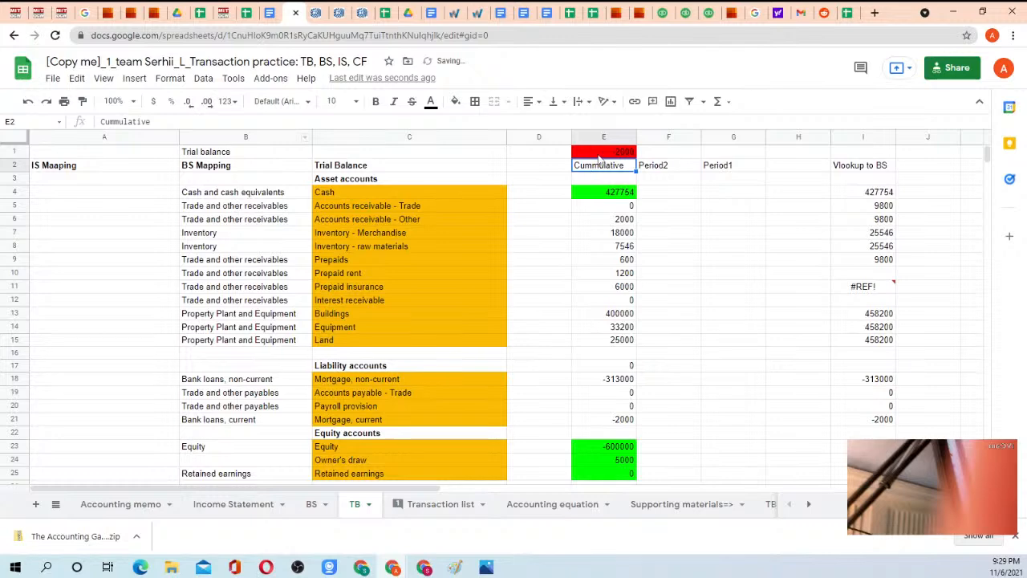
Review the TB account rows and examine the filtered Transaction list's VLOOKUP column for accounts missing from the TB.
scroll(585, 324, "down", 3)
scroll(584, 324, "down", 4)
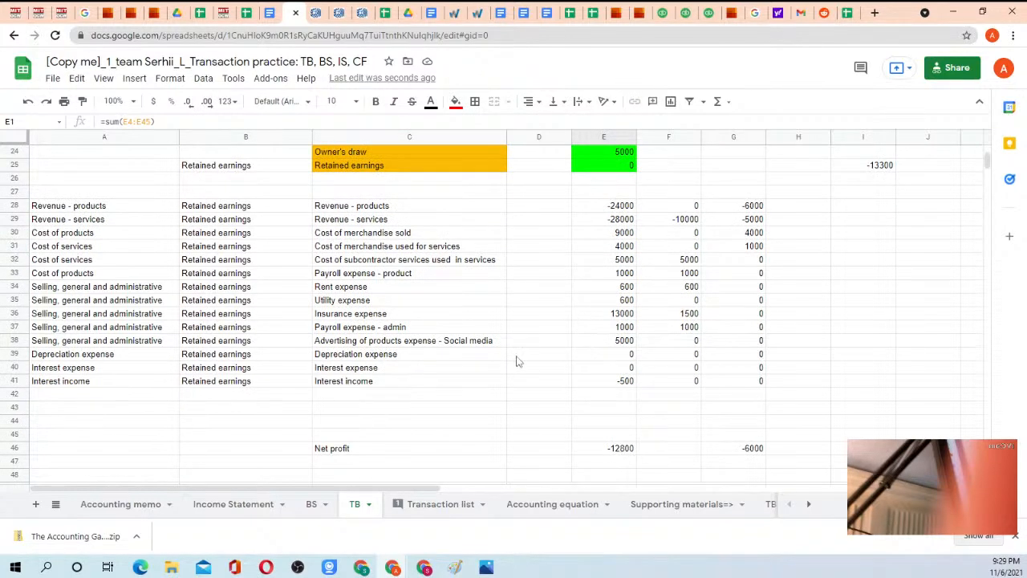
scroll(596, 316, "up", 7)
scroll(597, 313, "down", 3)
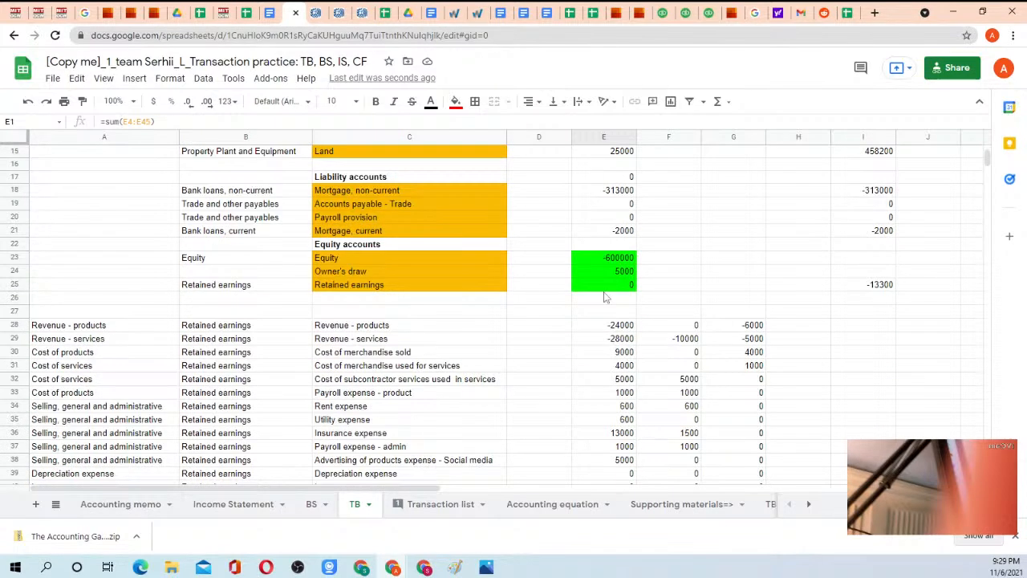
left_click(430, 506)
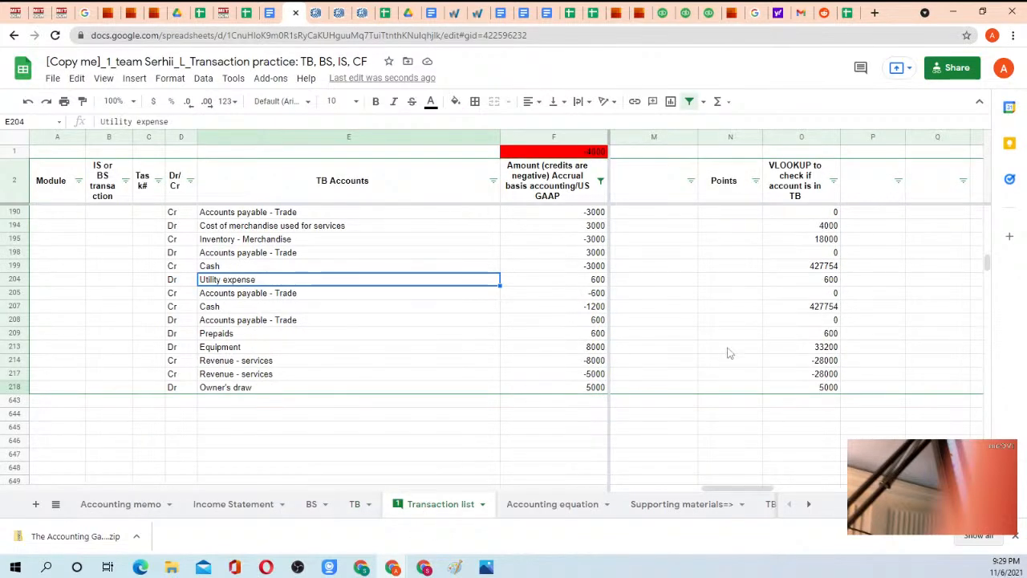
scroll(730, 353, "down", 2)
scroll(791, 339, "up", 15)
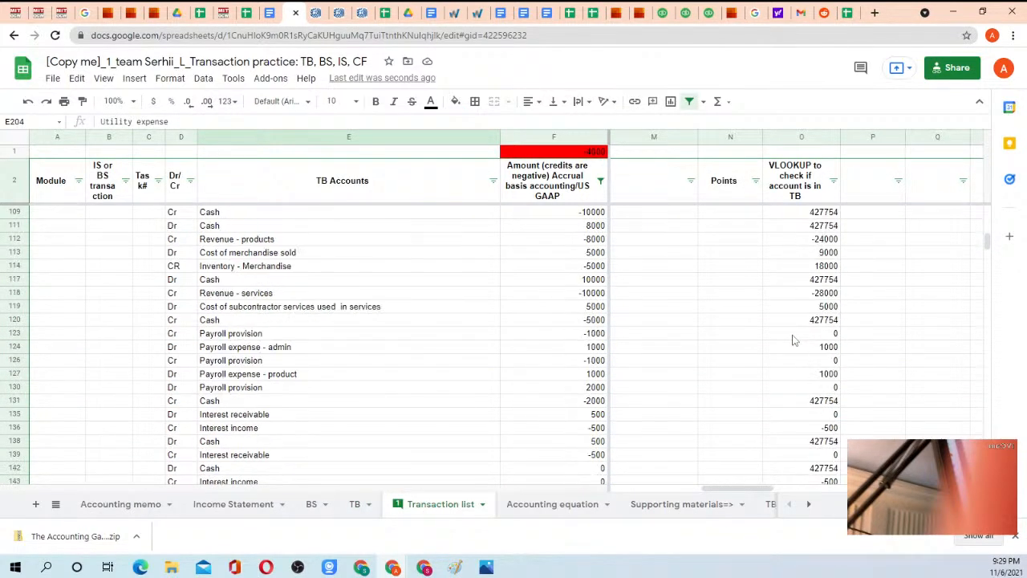
scroll(792, 340, "up", 2)
scroll(792, 339, "up", 10)
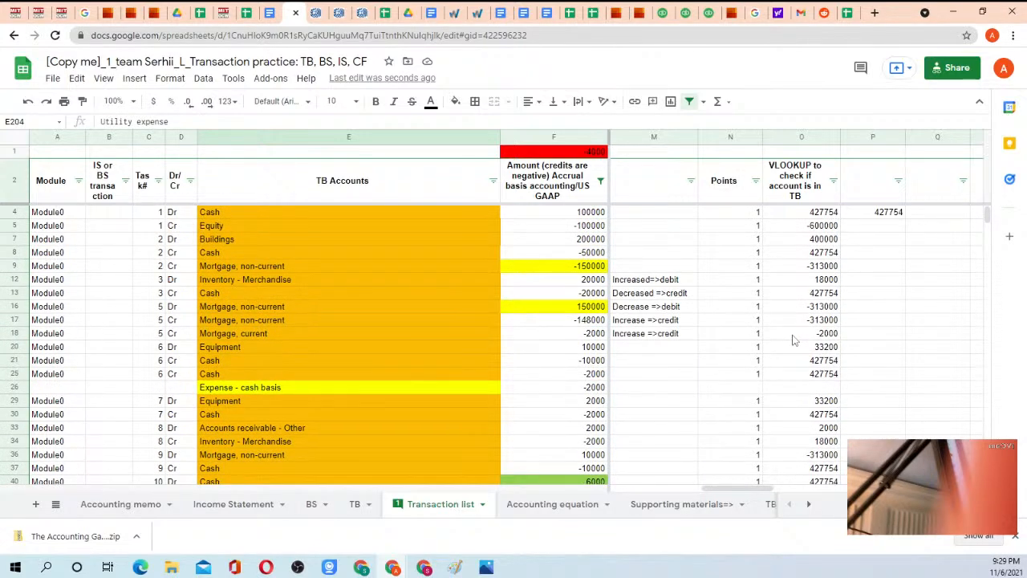
scroll(792, 339, "down", 20)
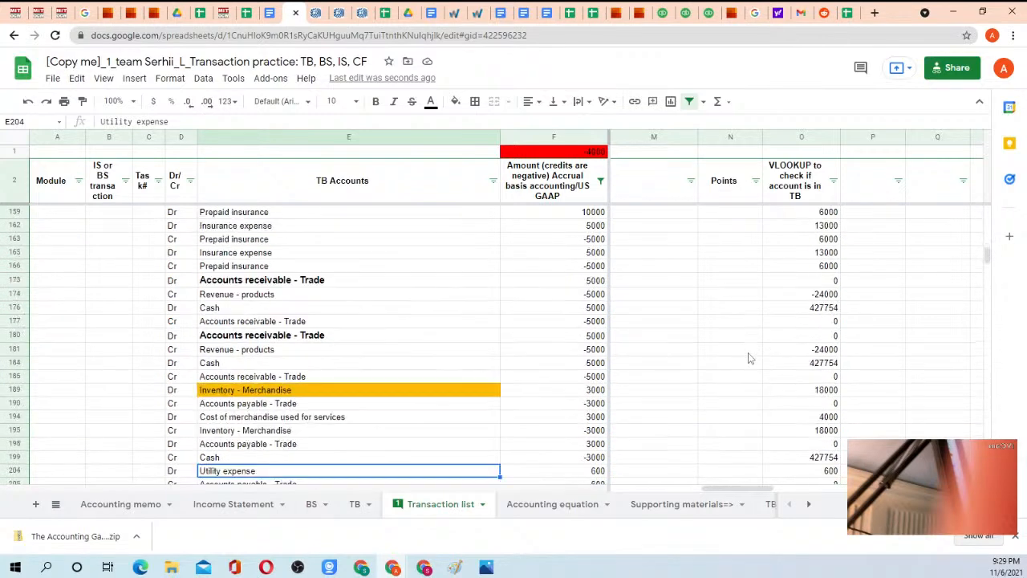
scroll(748, 358, "down", 5)
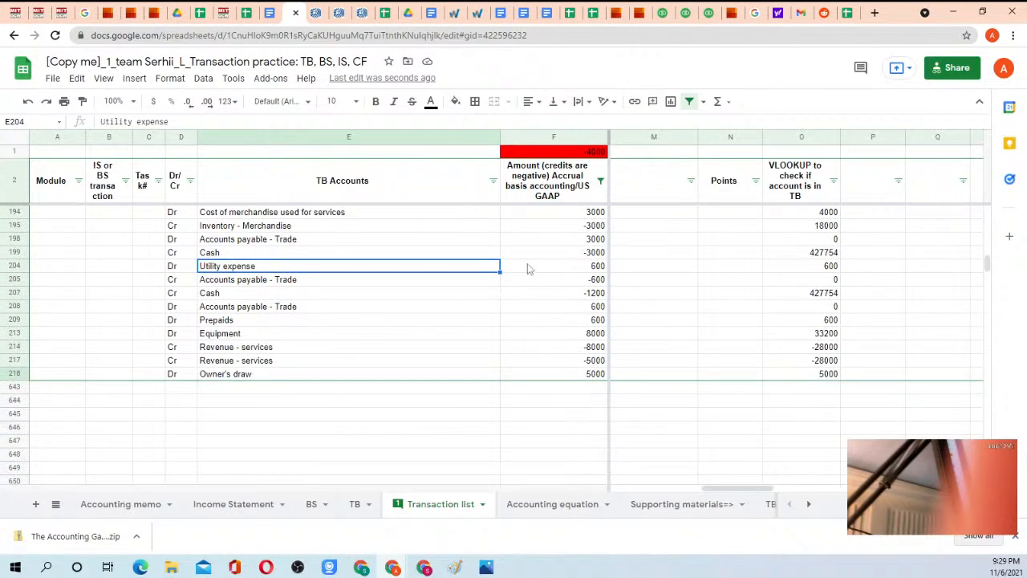
left_click(790, 375)
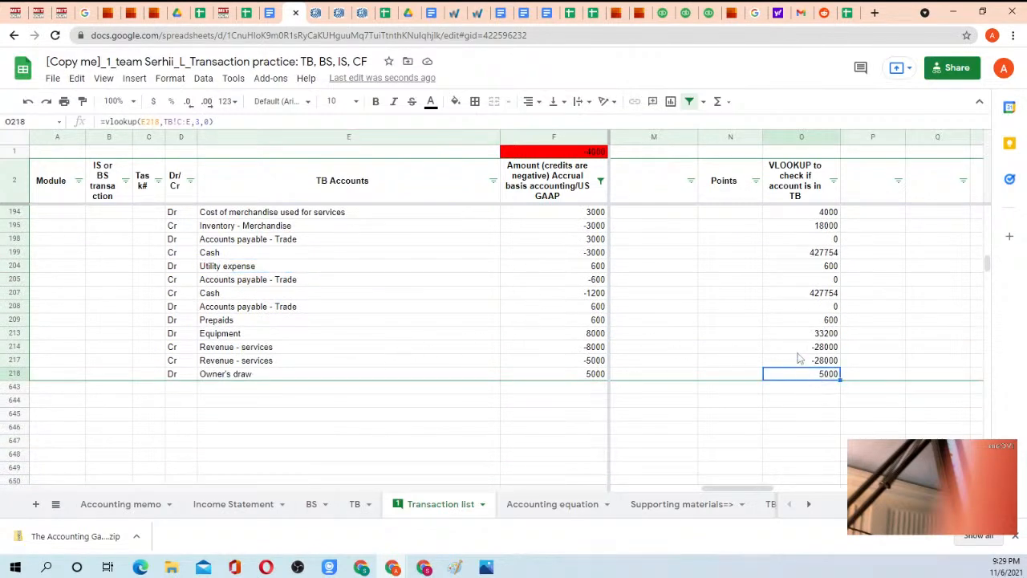
scroll(549, 313, "up", 1)
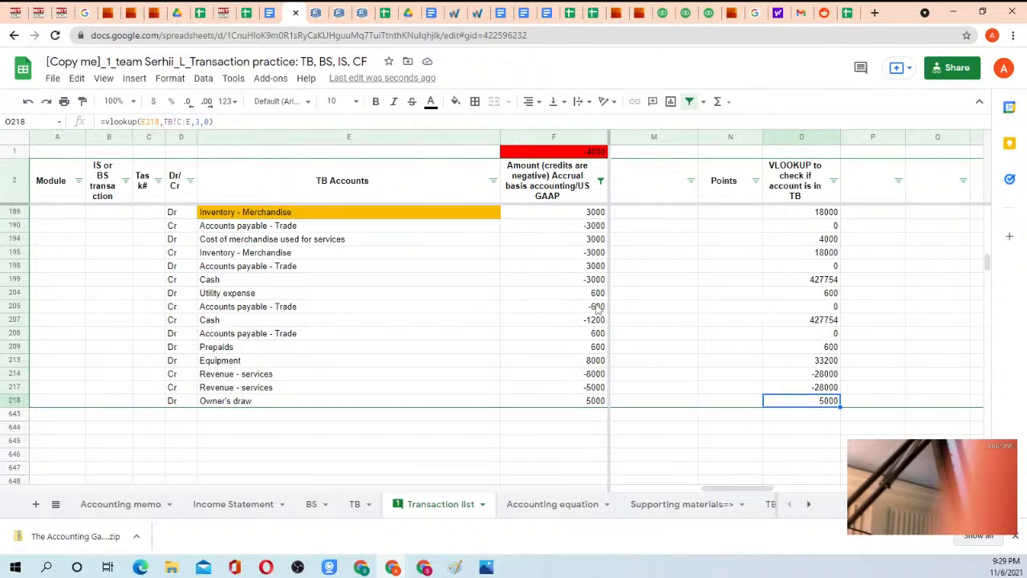
Reset the filter on the accrual basis Amount column of the Transaction list to include all values.
left_click(600, 180)
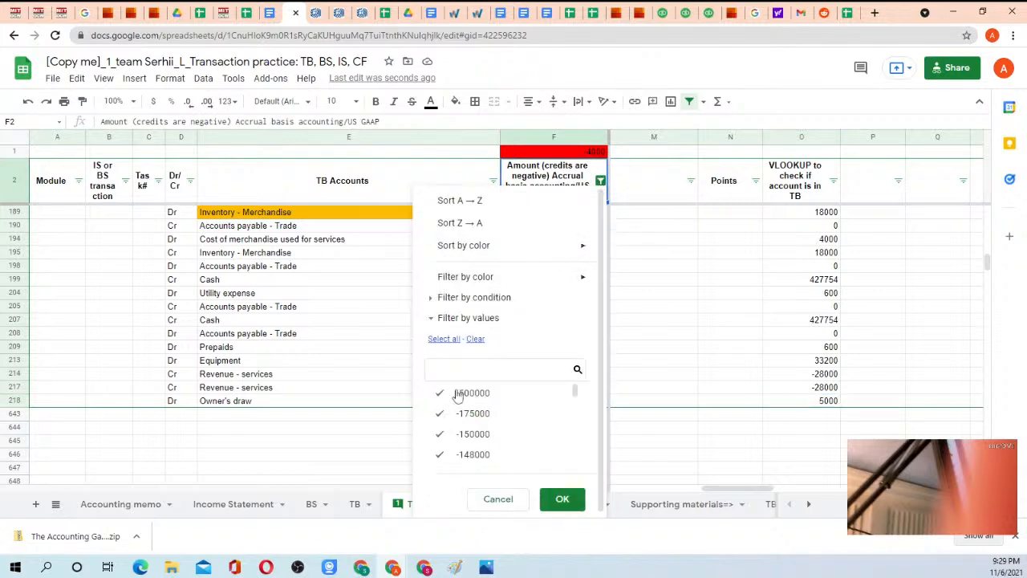
left_click(444, 339)
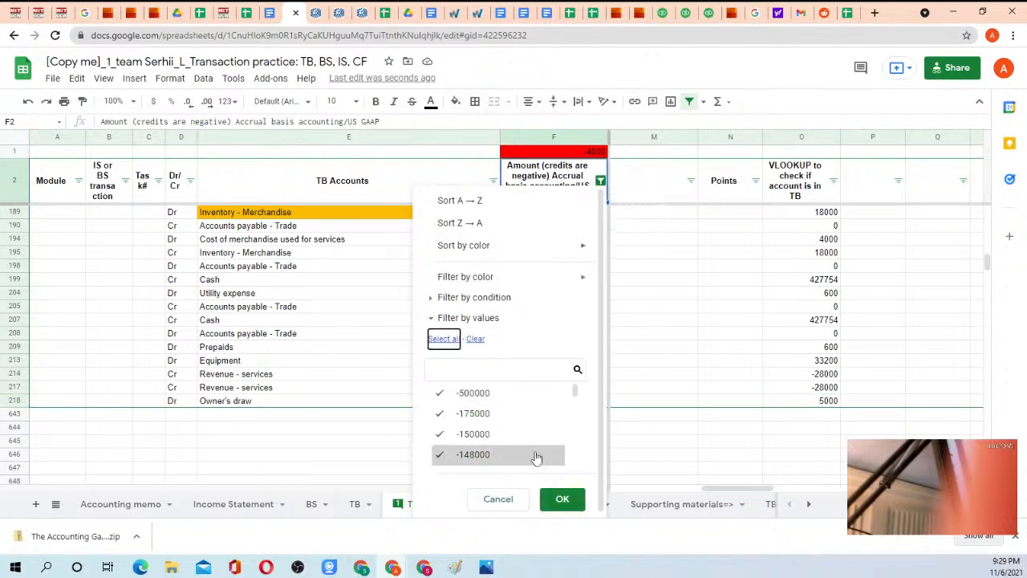
left_click(563, 499)
Read through the unfiltered Transaction list, comparing the transaction descriptions with their debit and credit entries.
scroll(409, 247, "down", 10)
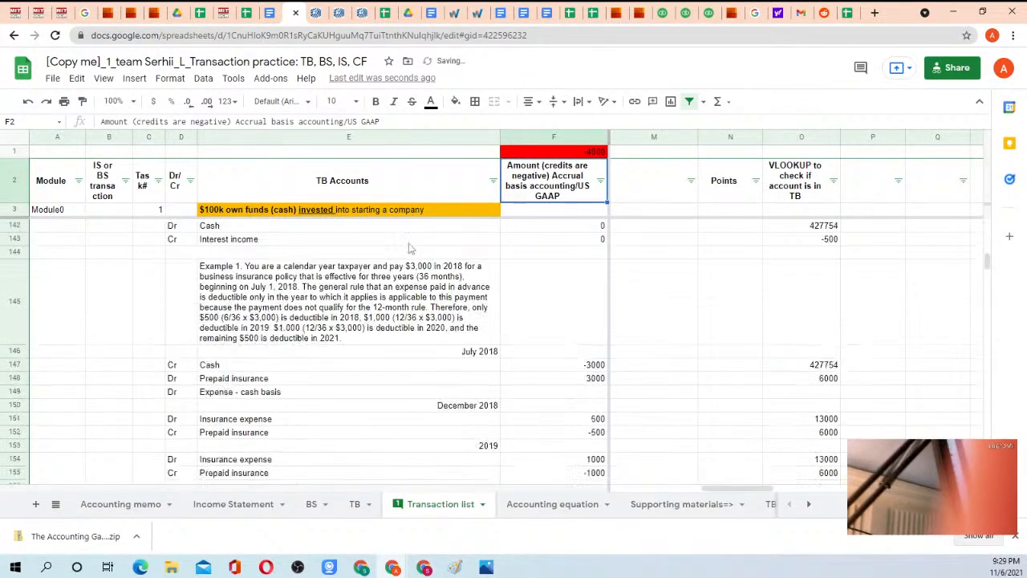
scroll(409, 248, "up", 15)
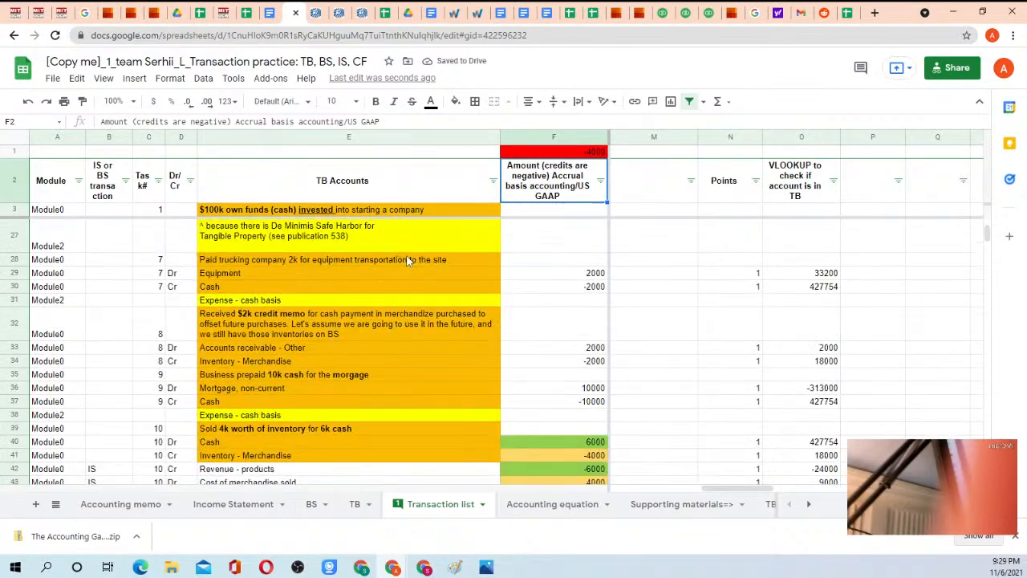
scroll(407, 261, "up", 5)
scroll(409, 290, "down", 7)
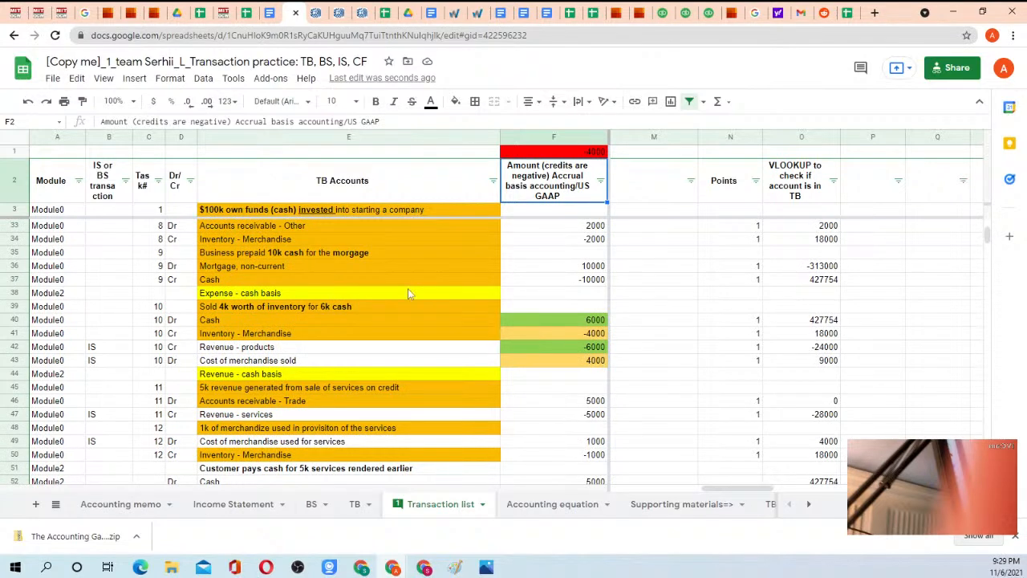
left_click(261, 295)
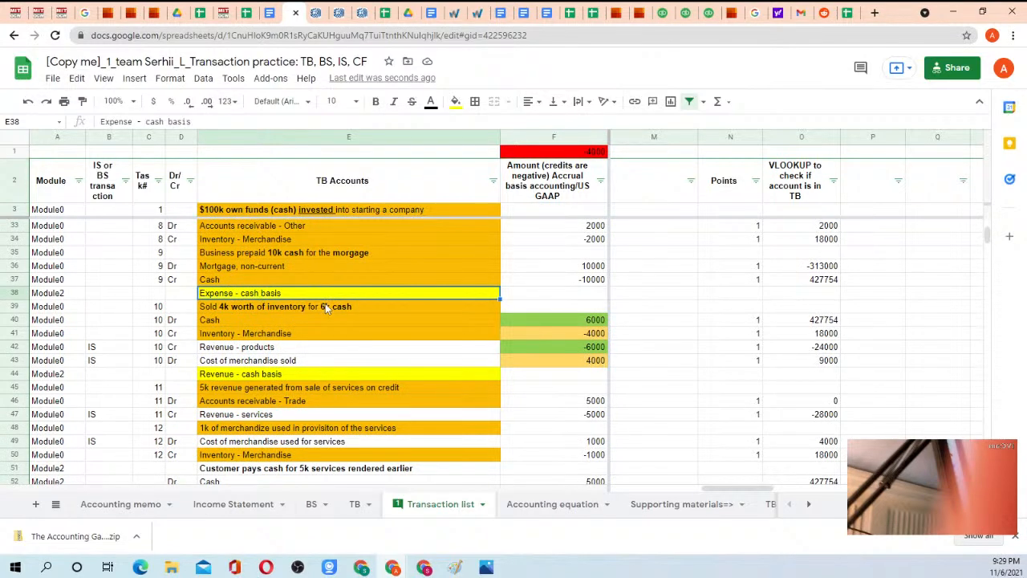
scroll(324, 307, "down", 3)
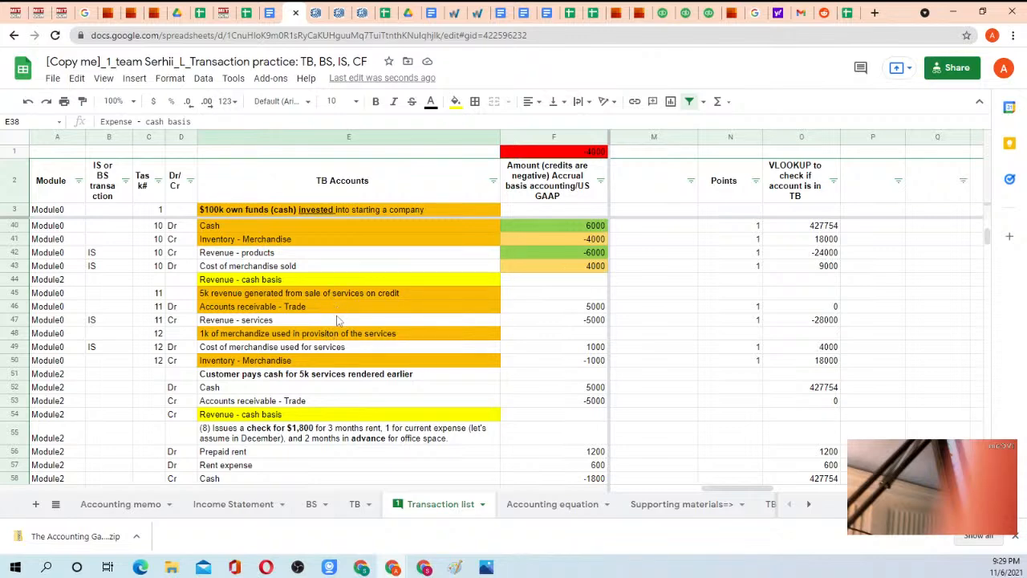
scroll(339, 321, "down", 5)
scroll(363, 322, "down", 6)
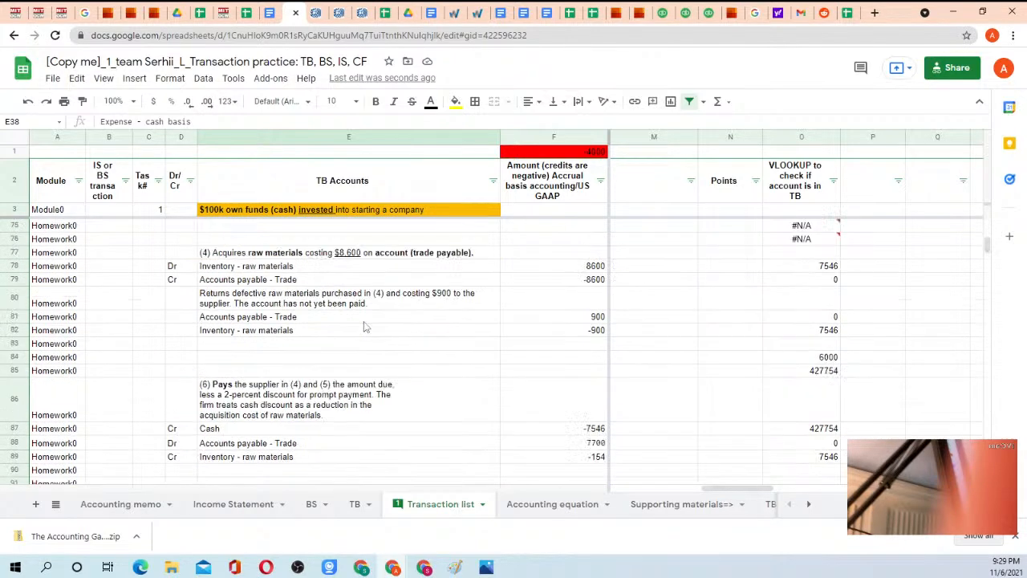
scroll(365, 329, "down", 13)
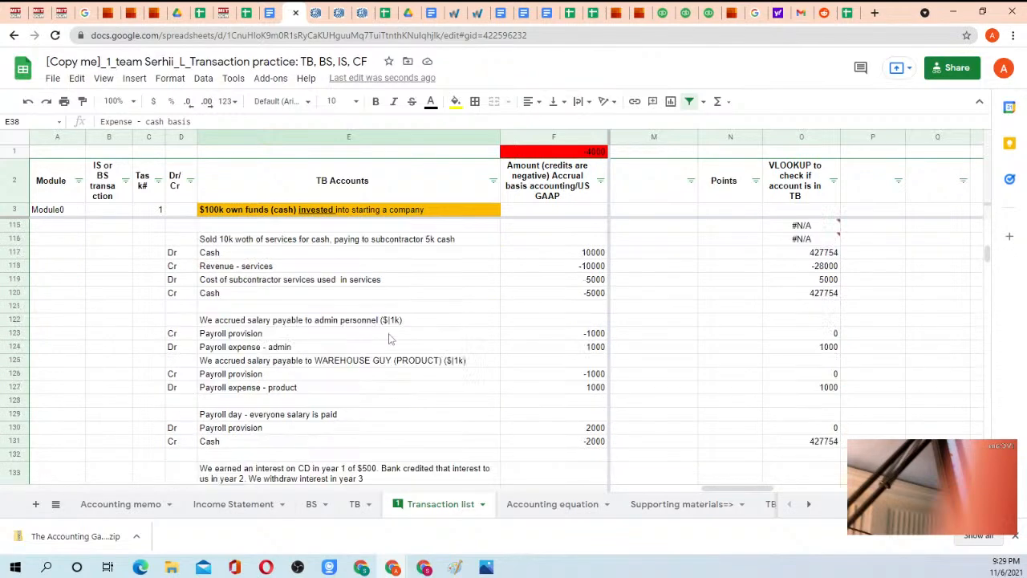
scroll(393, 338, "down", 2)
Examine the Payroll provision entry in row 130 across the tax amount, accounting period and counterparty columns.
left_click(323, 363)
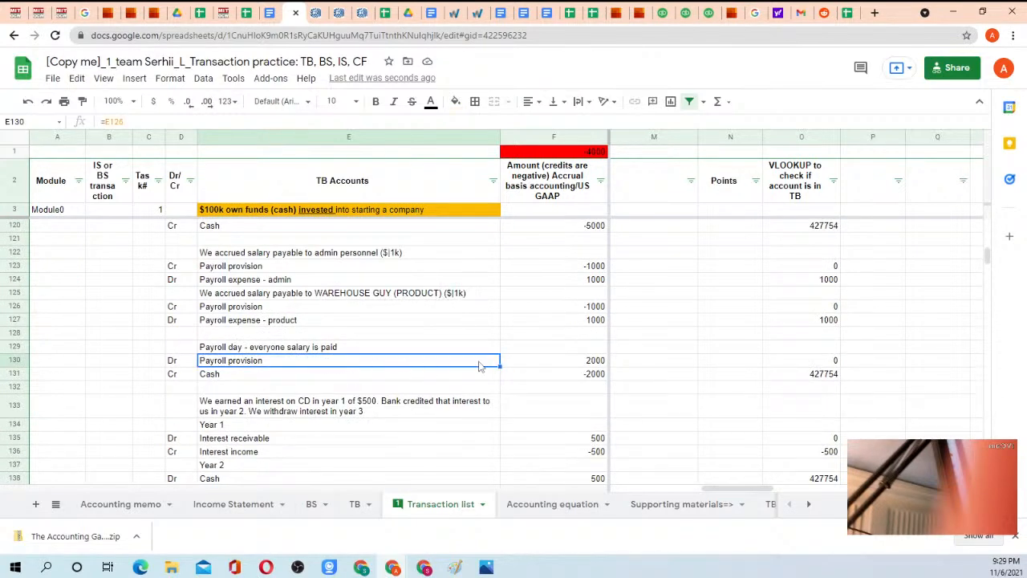
key("Right")
key("Right")
key("Right")
key("Right")
key("Right")
key("Right")
key("Right")
key("Right")
key("Right")
key("Right")
key("Right")
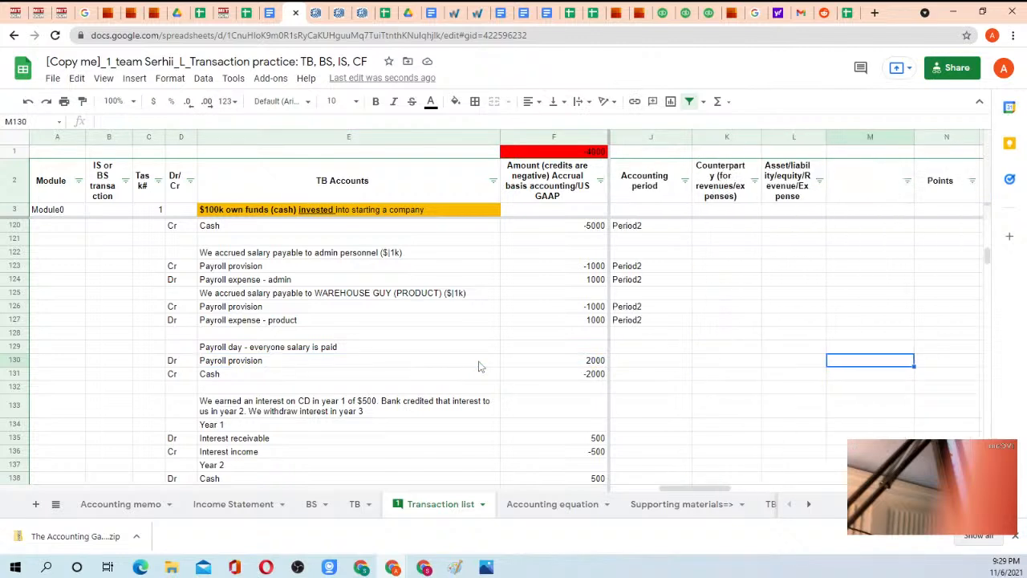
key("Left")
key("Left")
key("Left")
key("Left")
key("Left")
key("Left")
key("Left")
key("Left")
key("Left")
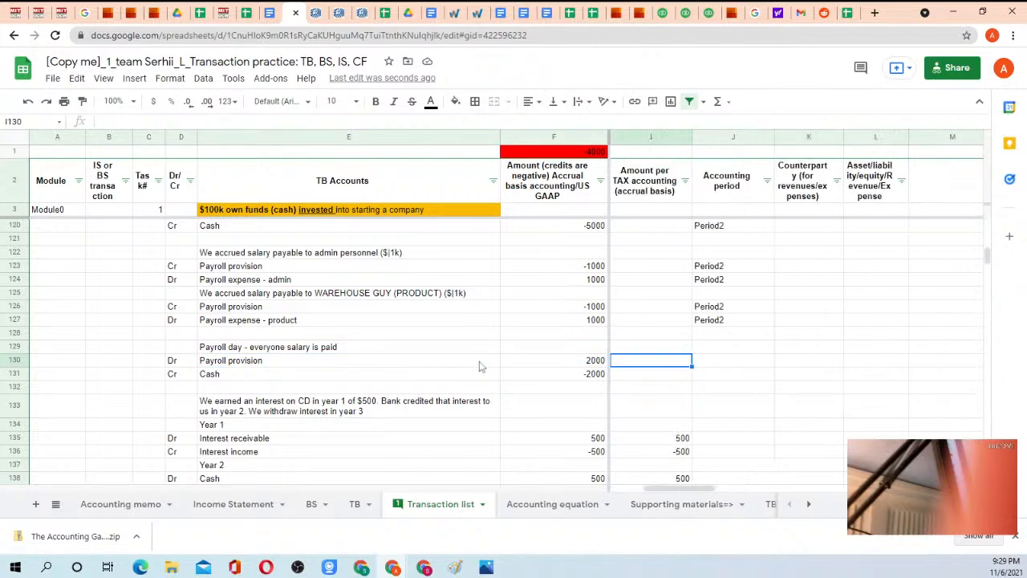
left_click(281, 363)
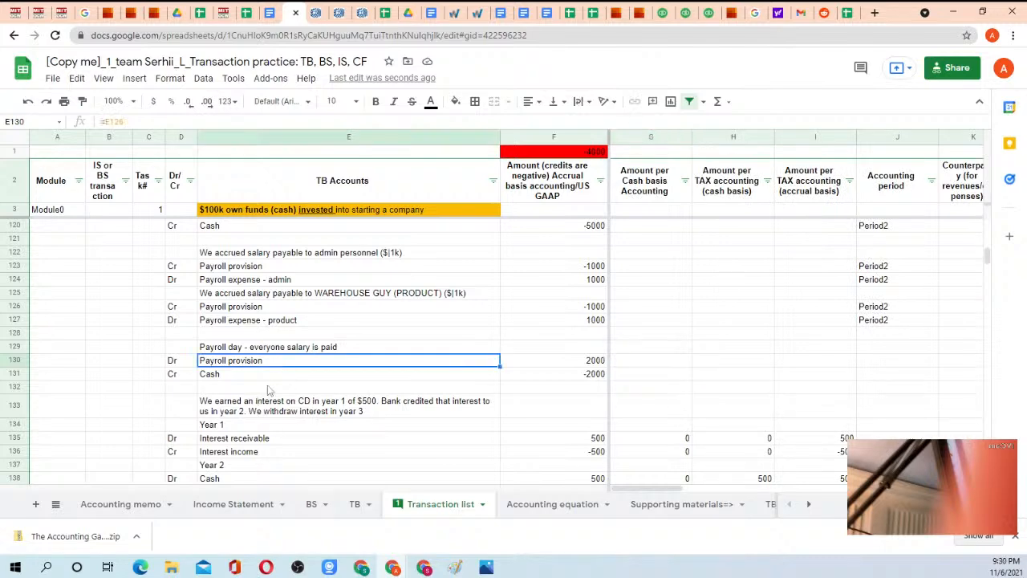
Look over the Income Statement and BS sheets, and inspect the two payroll expense accounts on the TB sheet.
left_click(241, 504)
left_click(311, 506)
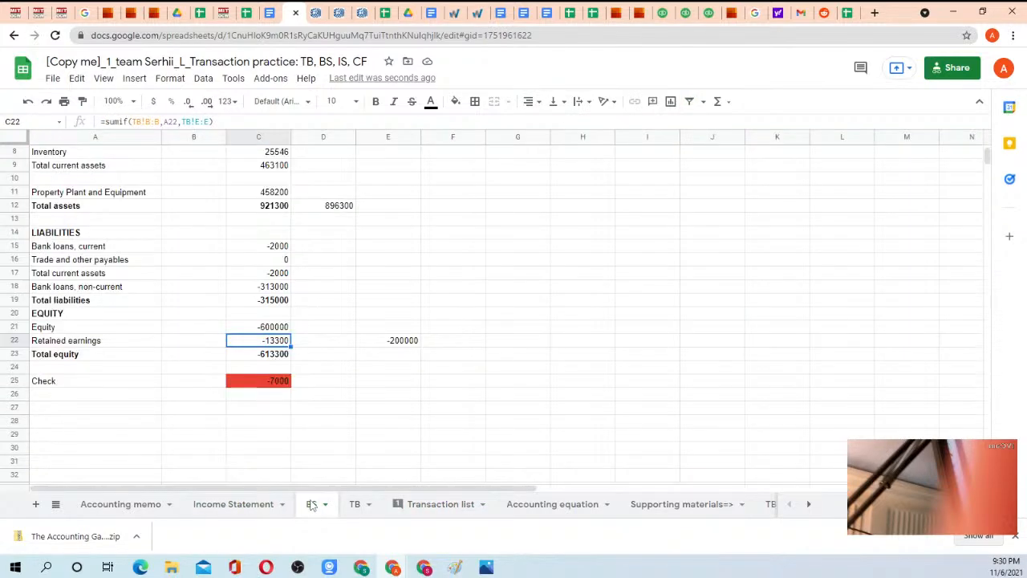
left_click(350, 507)
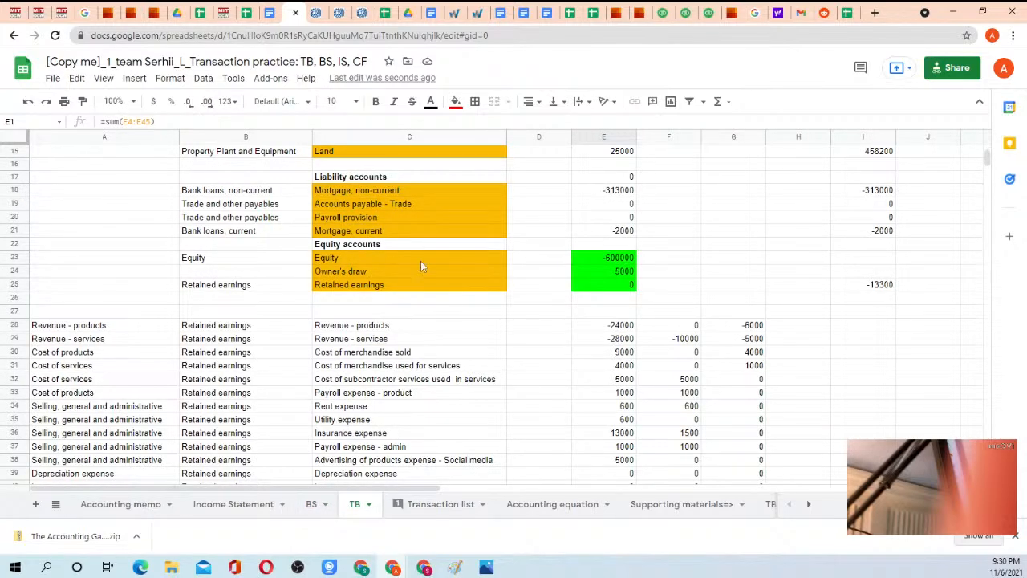
scroll(420, 265, "up", 4)
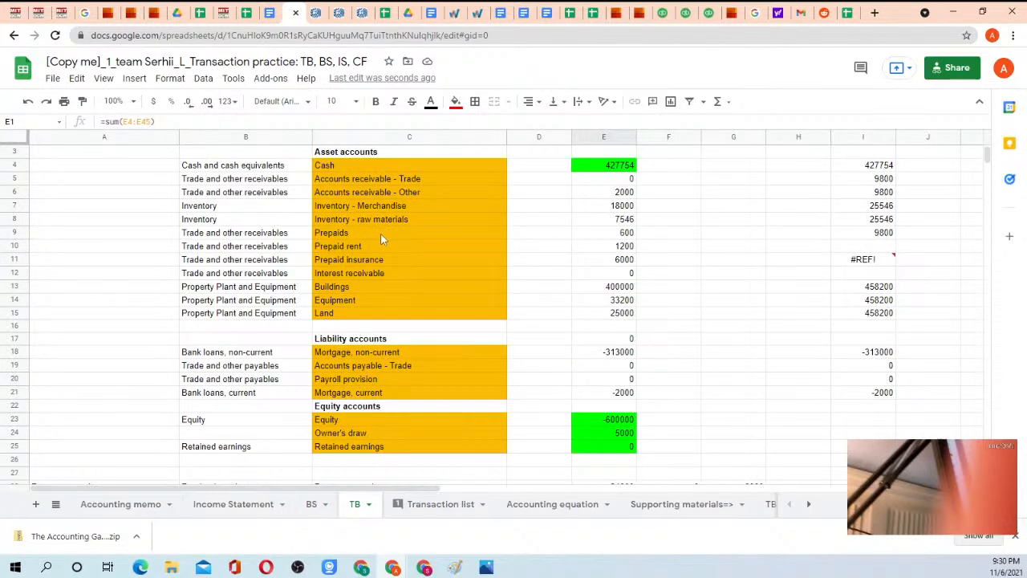
scroll(381, 233, "down", 7)
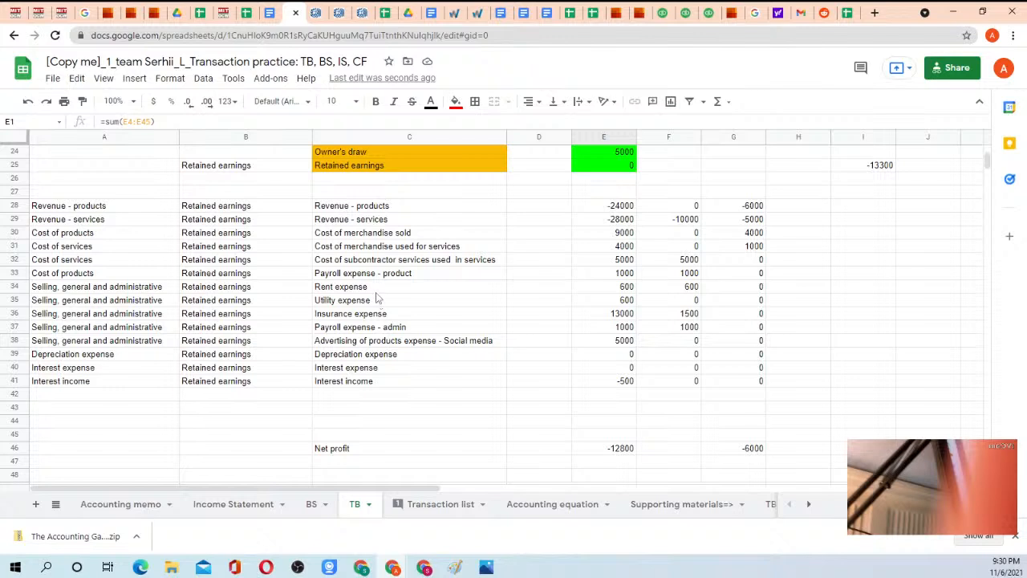
left_click(378, 277)
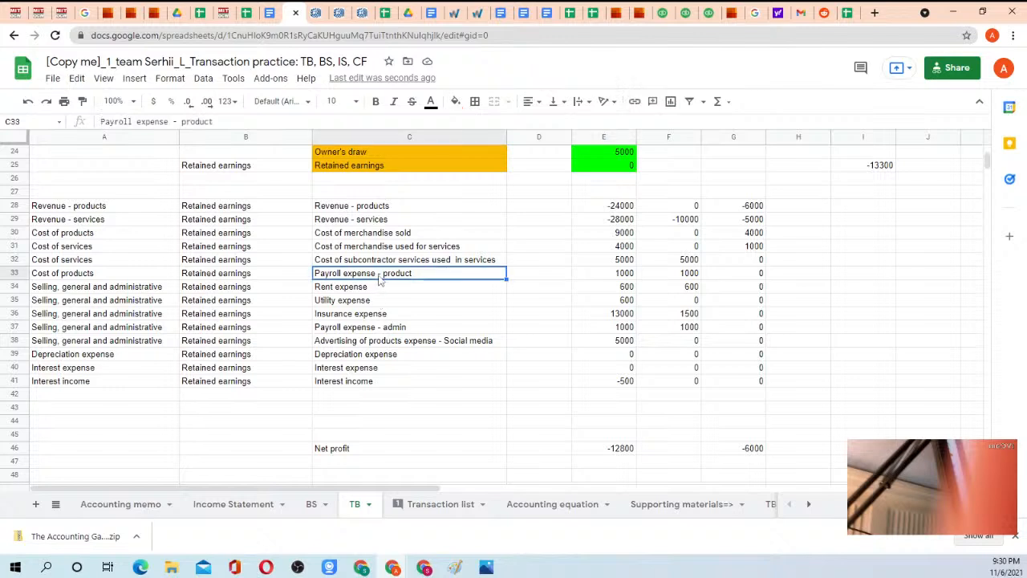
left_click(375, 329)
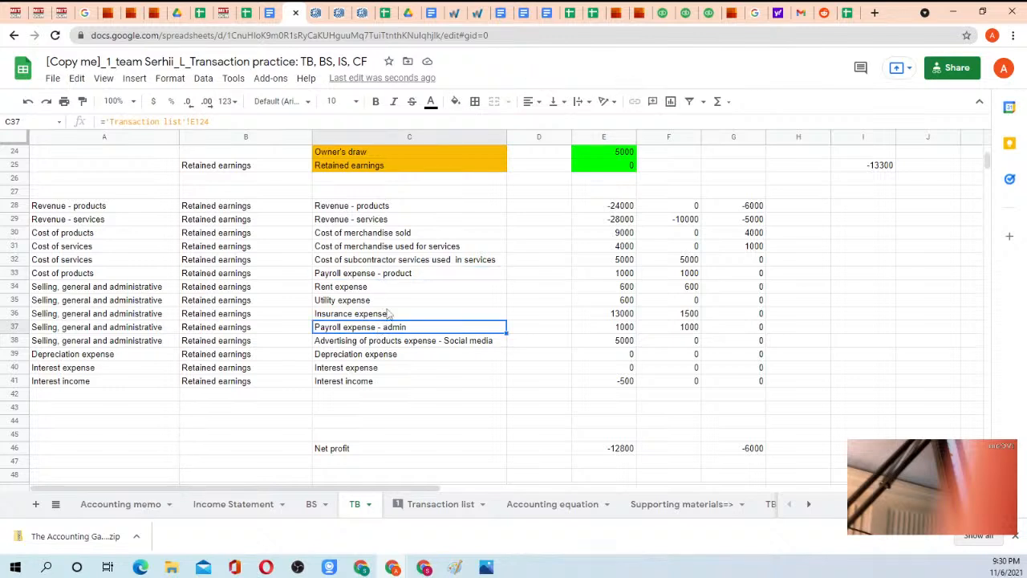
Create a filter over rows 2 to 53 of the TB sheet.
scroll(387, 313, "up", 5)
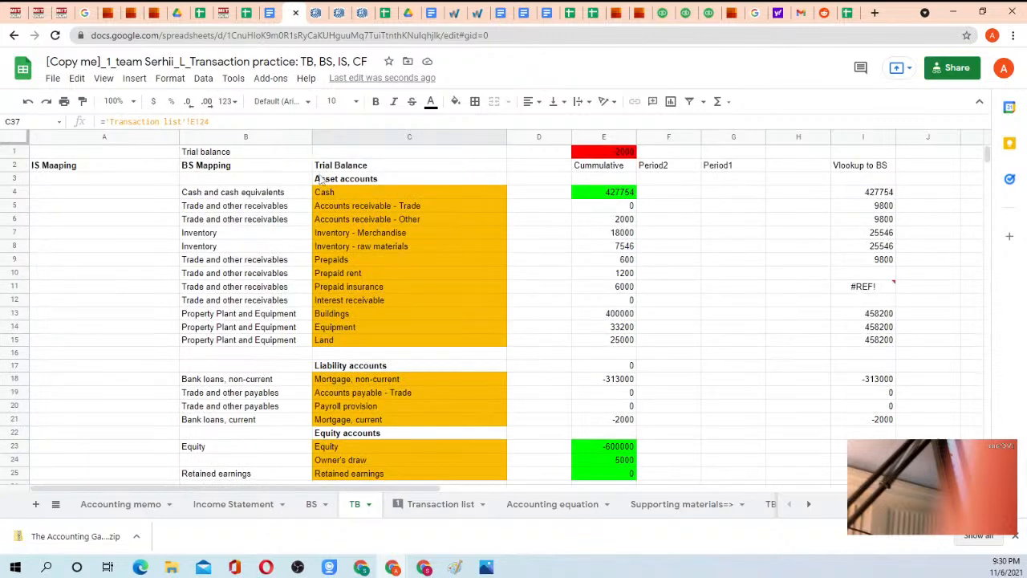
left_click_drag(16, 164, 96, 357)
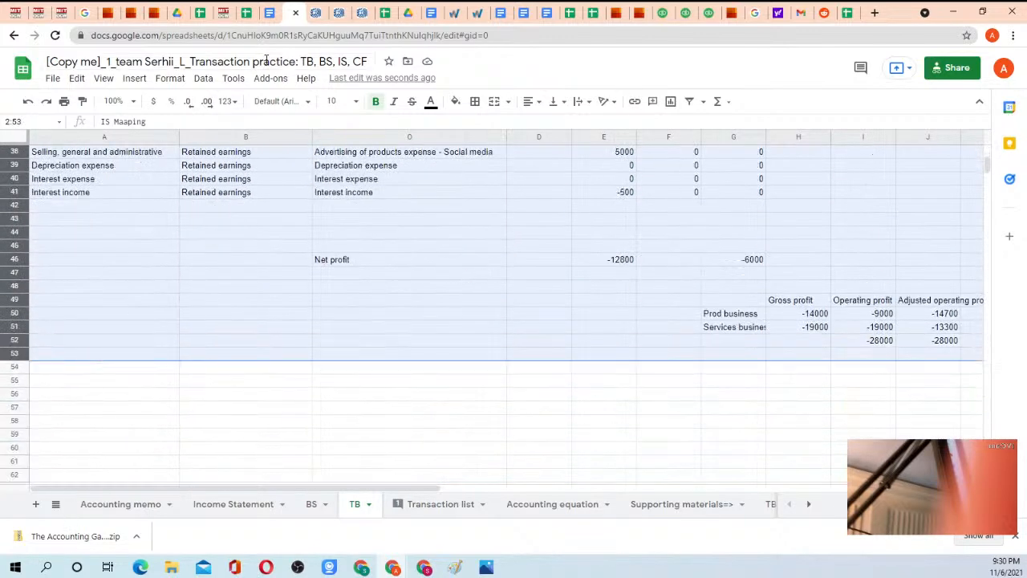
left_click(202, 79)
left_click(238, 226)
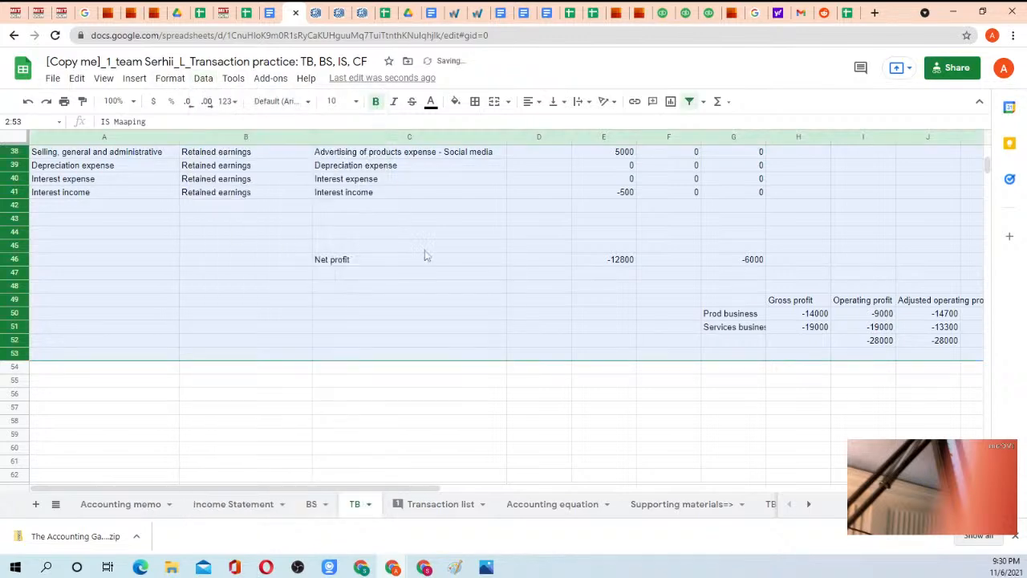
Search the Trial Balance column's filter values for "provi" and exclude Payroll provision from the filter.
scroll(440, 219, "up", 12)
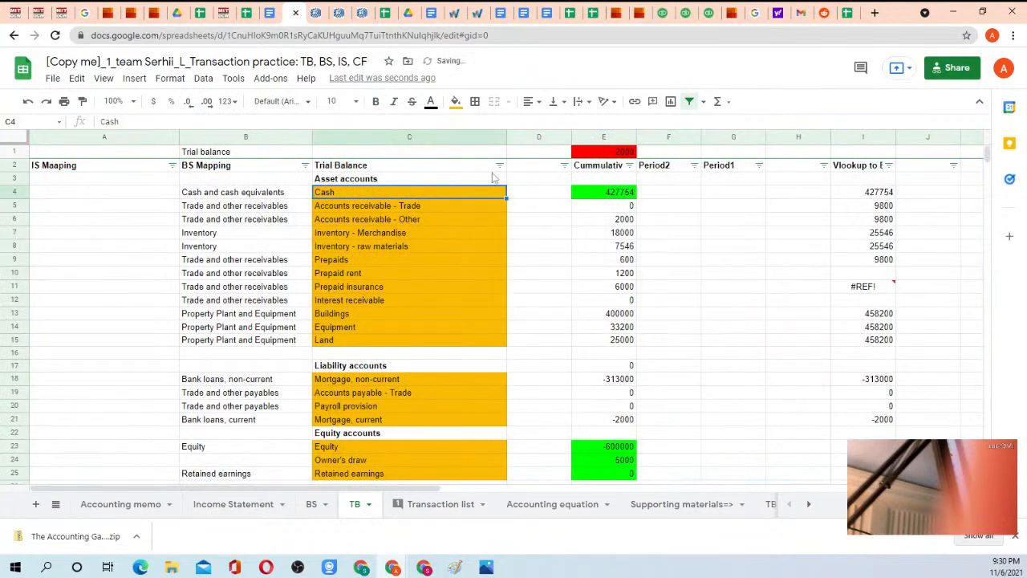
left_click(499, 165)
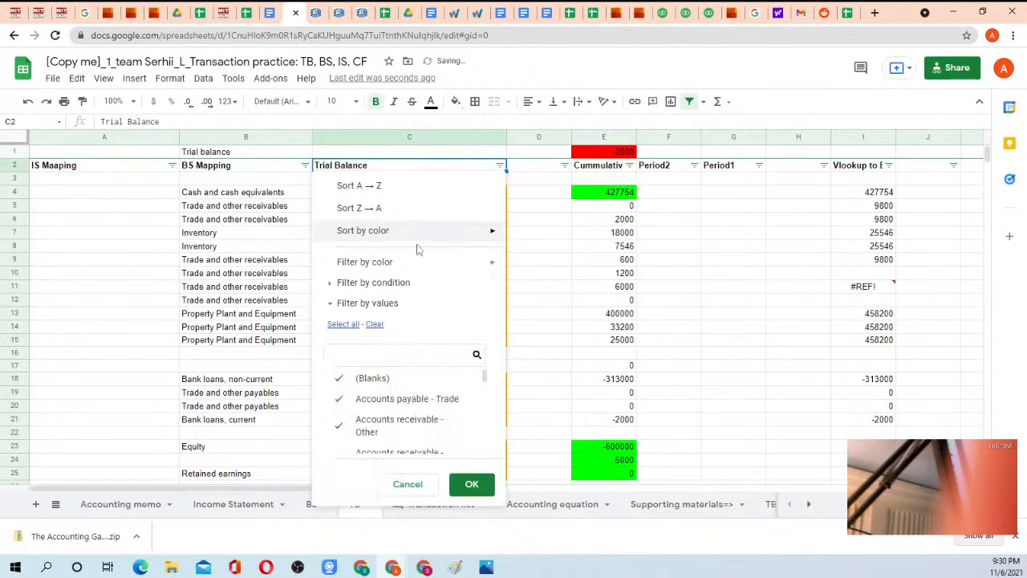
type("provi")
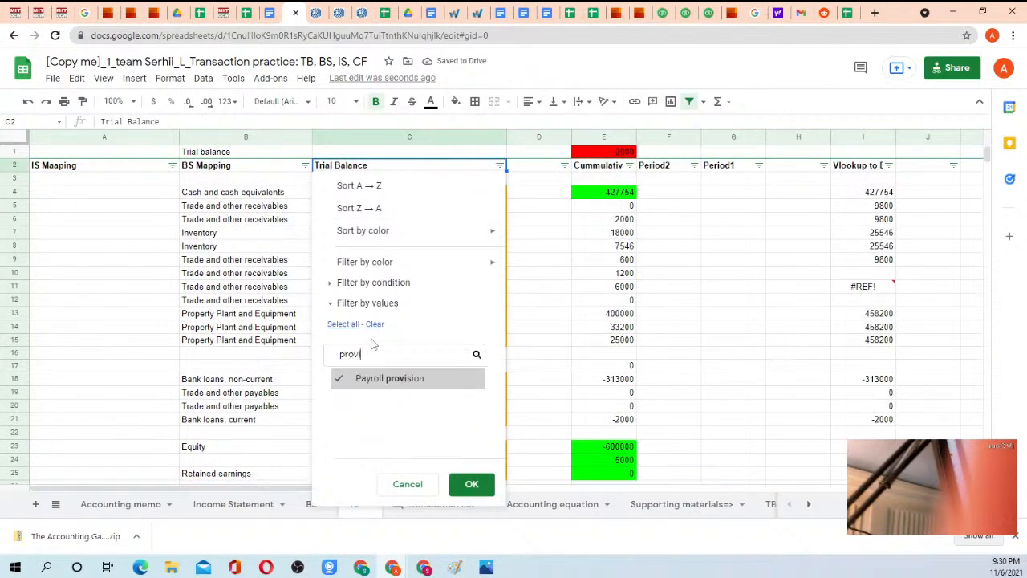
left_click(377, 378)
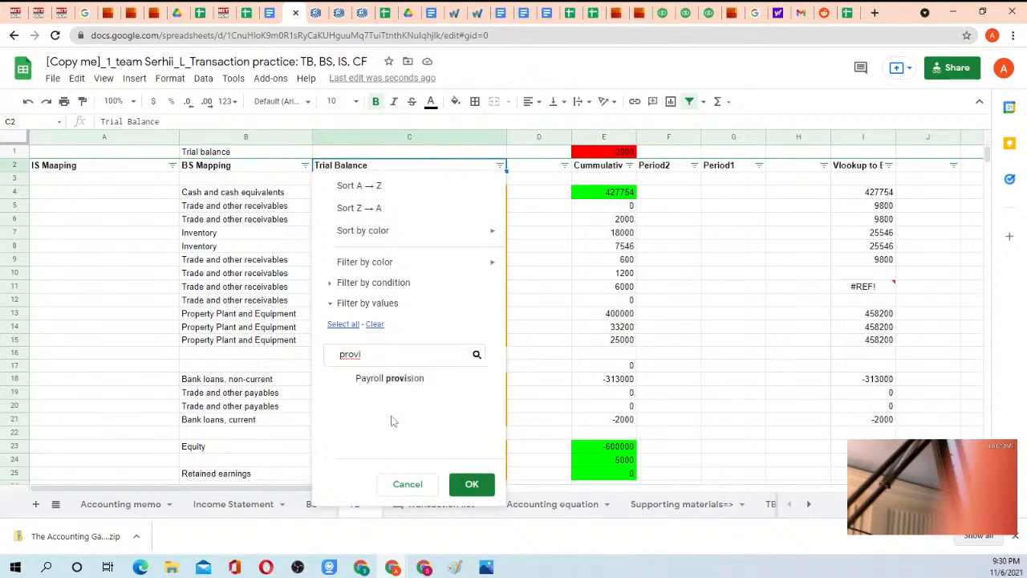
left_click(465, 484)
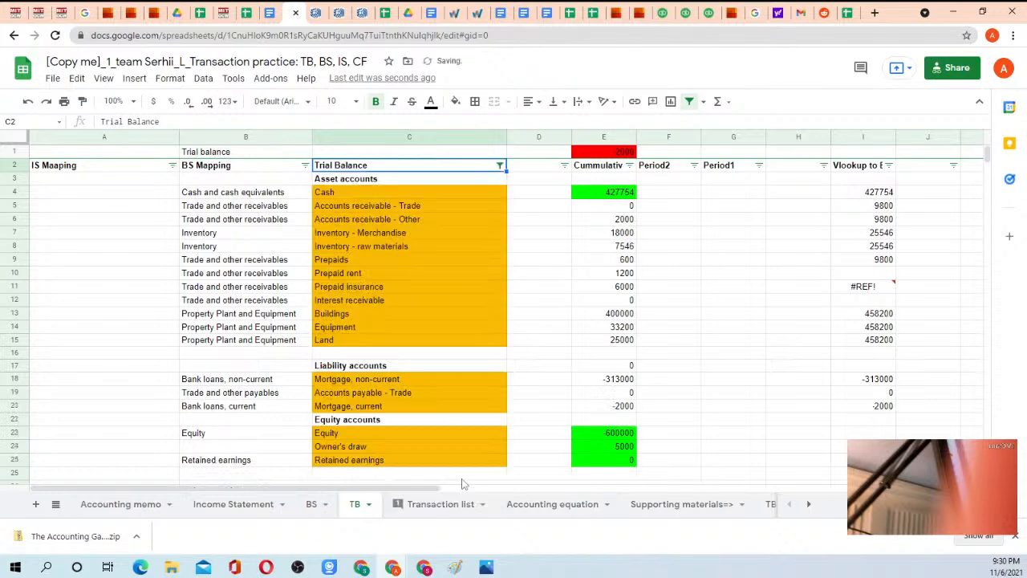
left_click(499, 165)
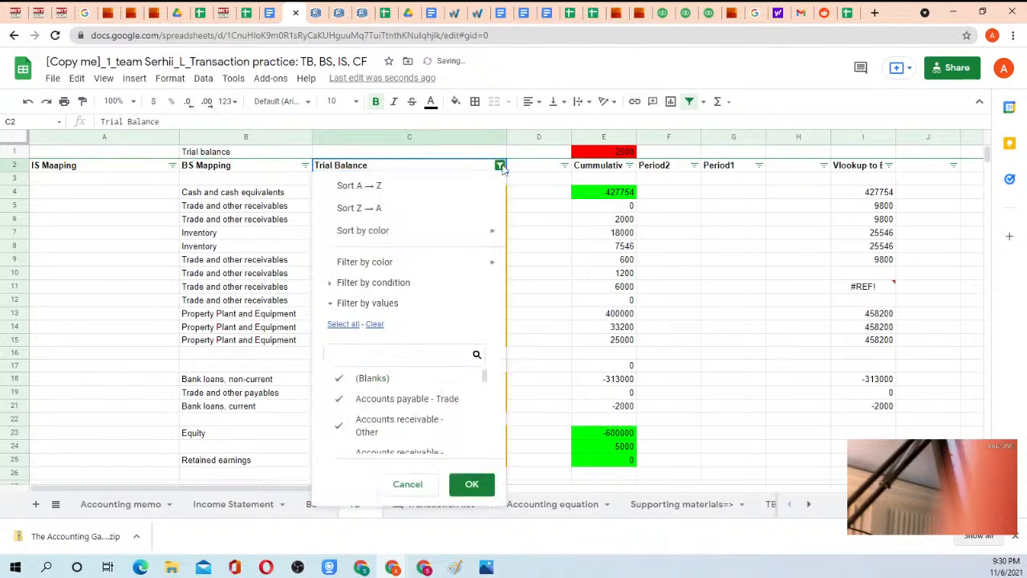
left_click(374, 324)
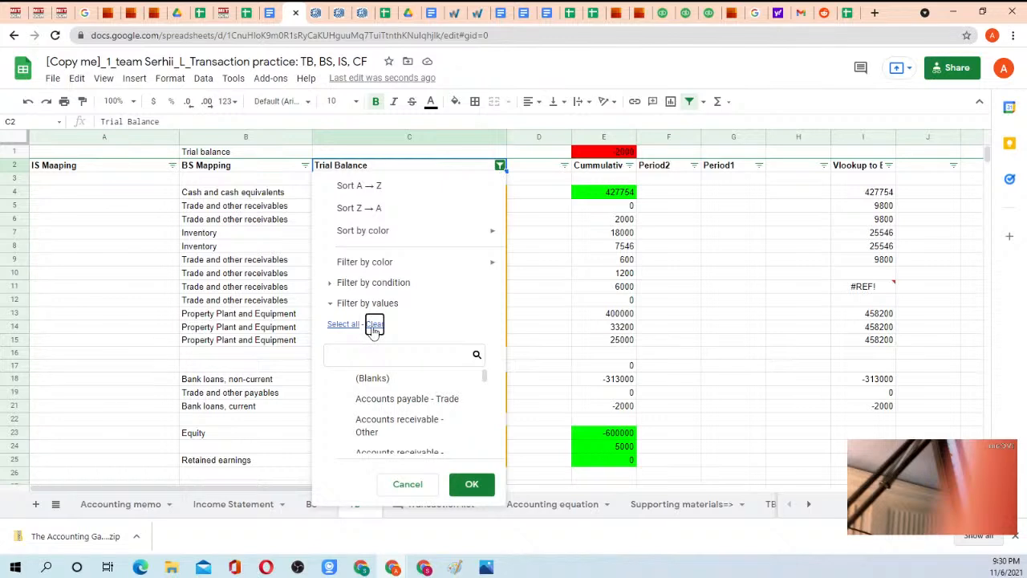
left_click(349, 353)
type("prov")
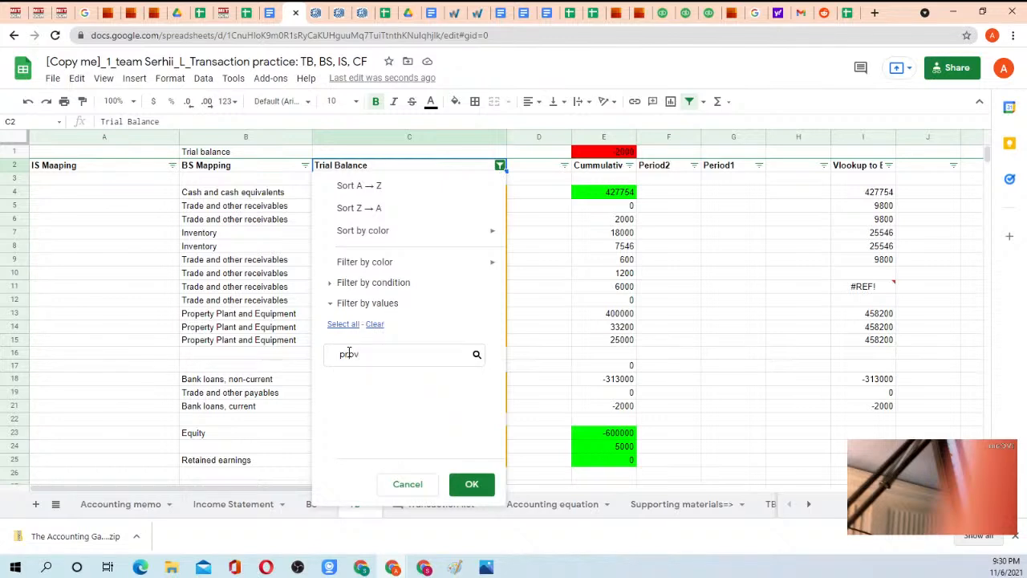
key("Escape")
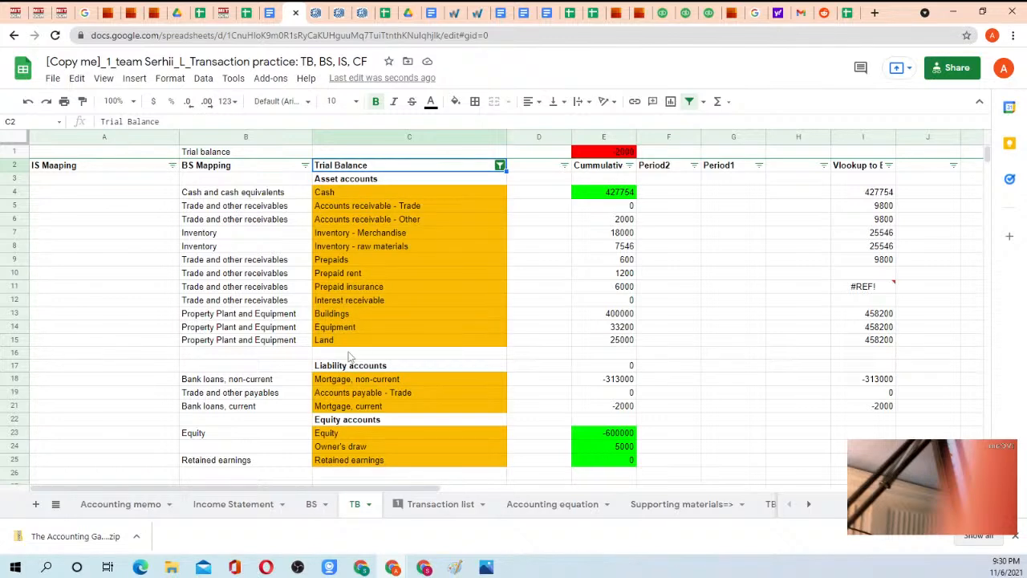
Search the TB sheet for "provi" to look for the payroll provision account.
scroll(440, 295, "down", 5)
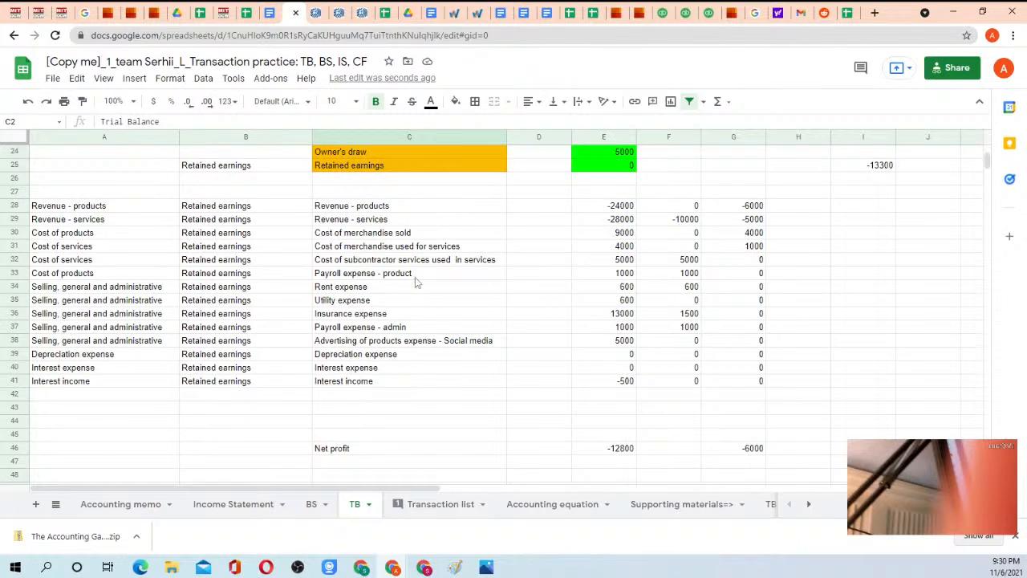
key("ctrl+f")
type("provi")
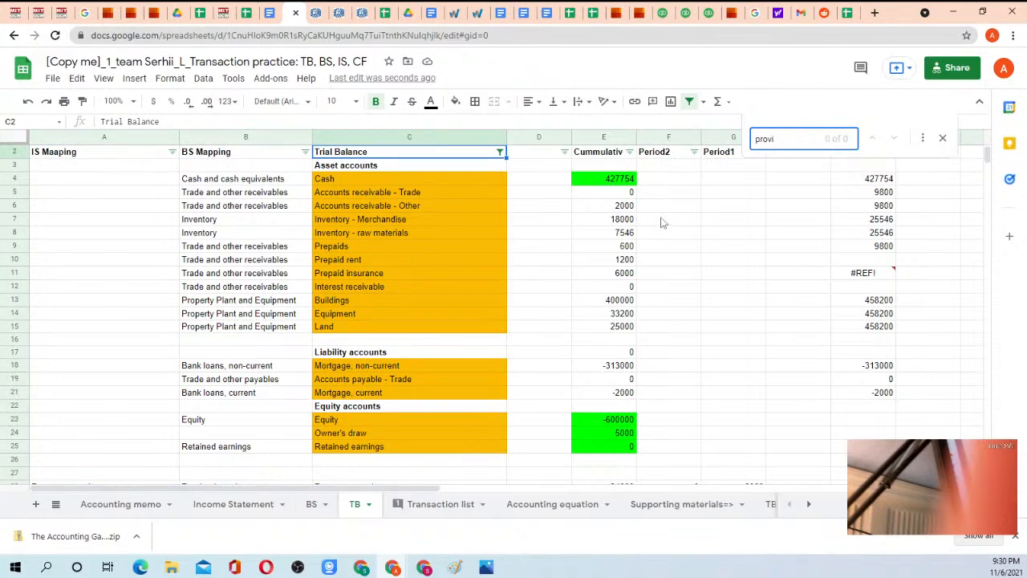
Inspect the VLOOKUP formula that checks the Payroll provision entry in row 130 of the Transaction list against the TB.
left_click(418, 507)
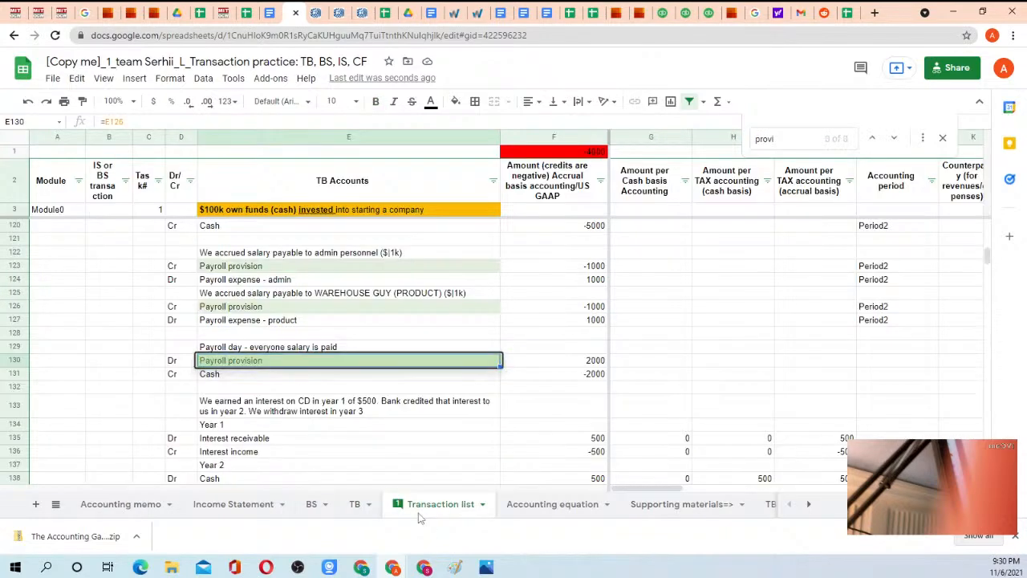
left_click(359, 410)
left_click(382, 381)
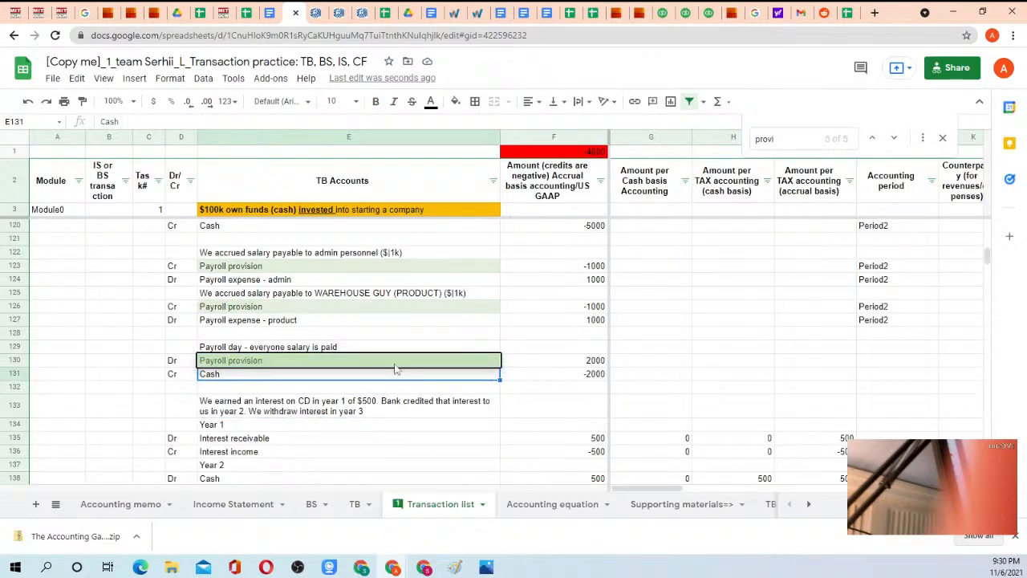
left_click(395, 363)
key("Right")
key("Right")
key("Right")
key("Right")
key("Right")
key("Right")
key("Right")
key("Right")
key("Right")
key("Right")
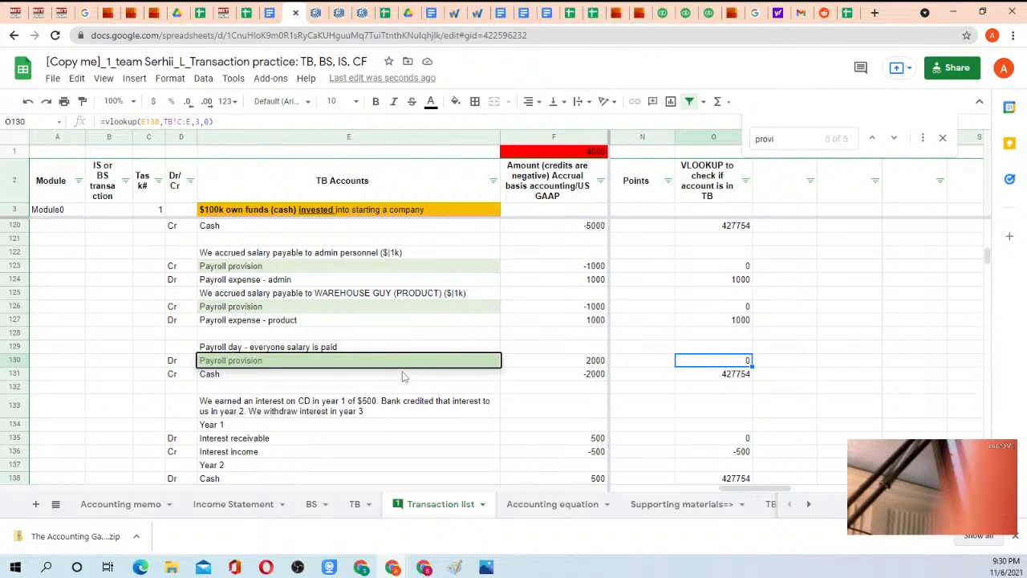
key("Return")
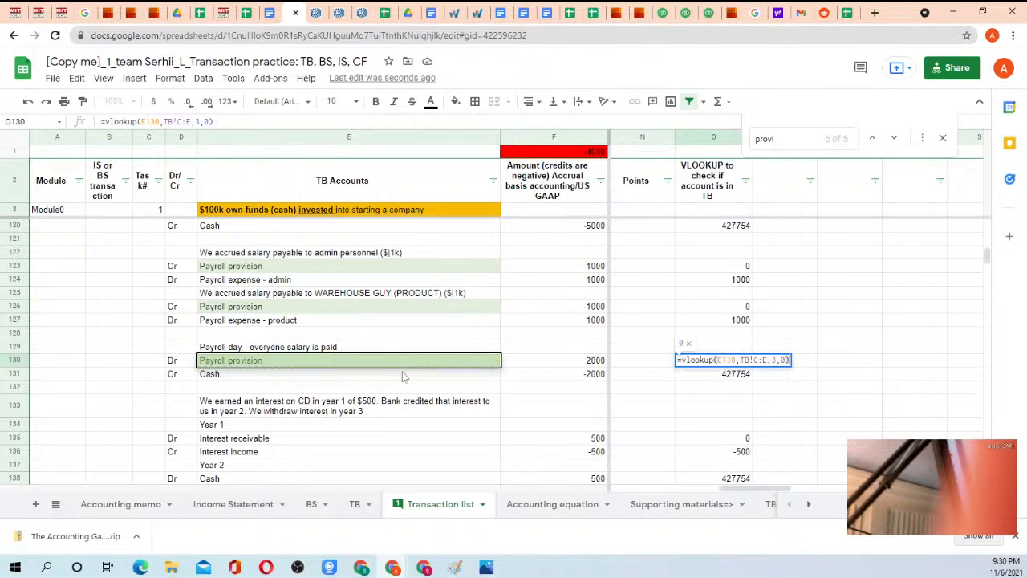
key("Escape")
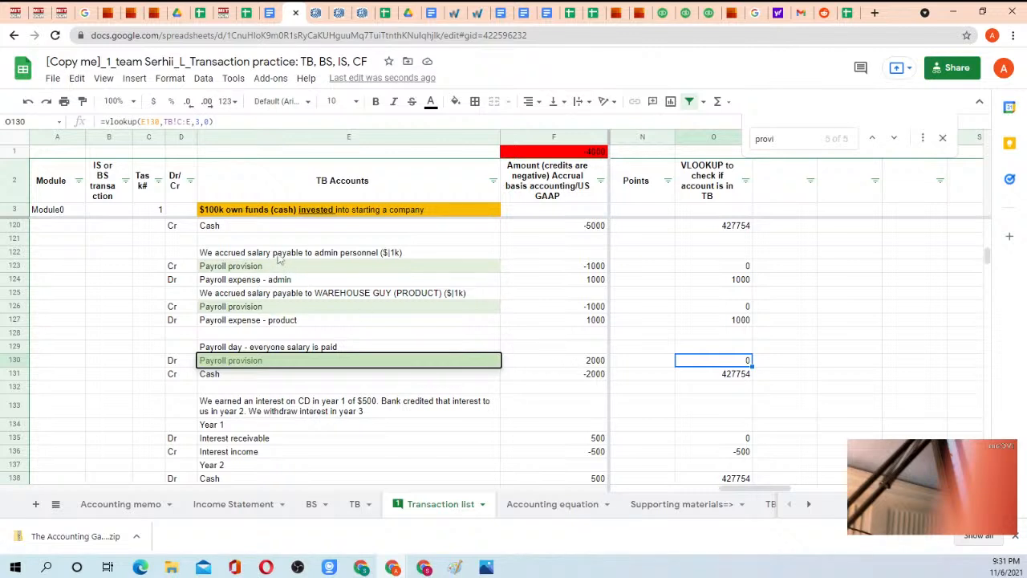
Rename the account in E123 of the Transaction list to "Payroll provision accrual".
left_click(235, 269)
left_click(186, 119)
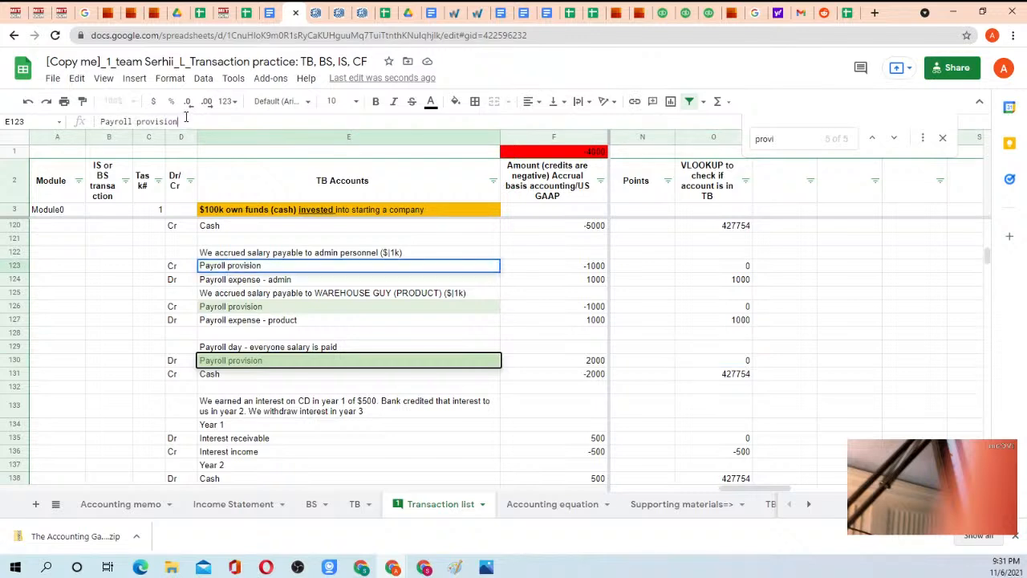
type("accrual")
key("Return")
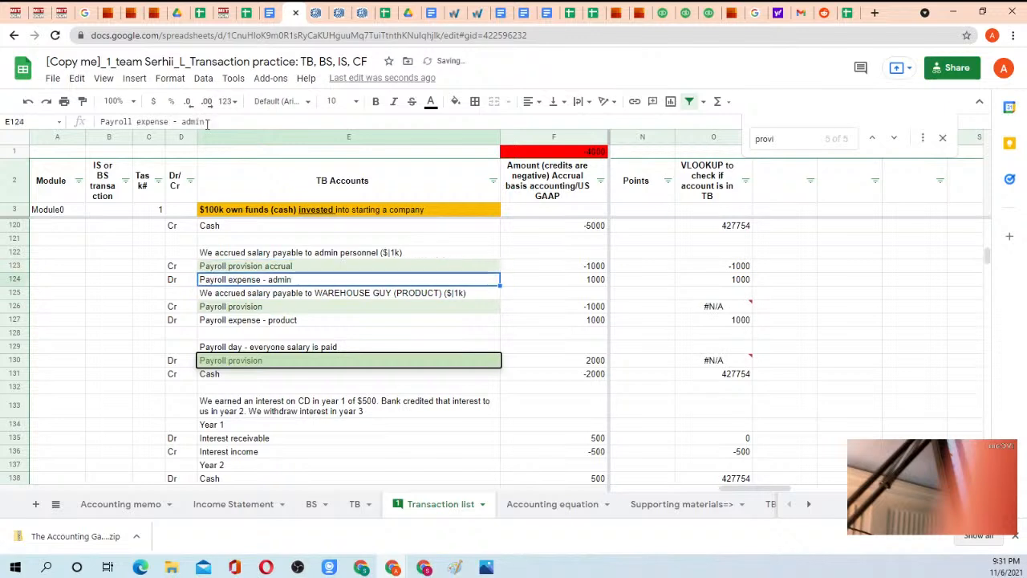
Replace the account name in E126 with a formula referencing E123.
key("Down")
key("Down")
key("Down")
key("Up")
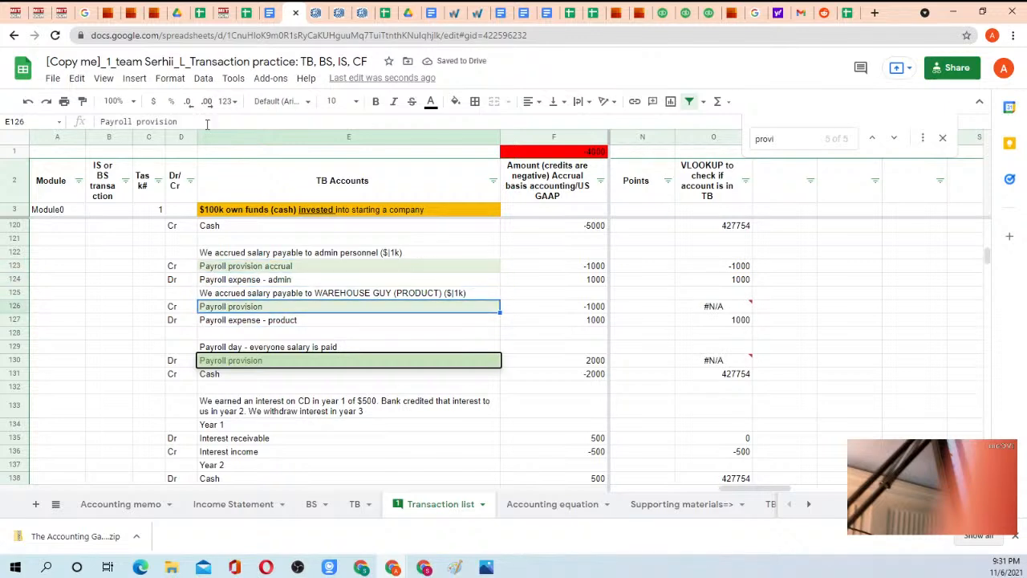
type("=")
key("Up")
key("Up")
key("Up")
key("Return")
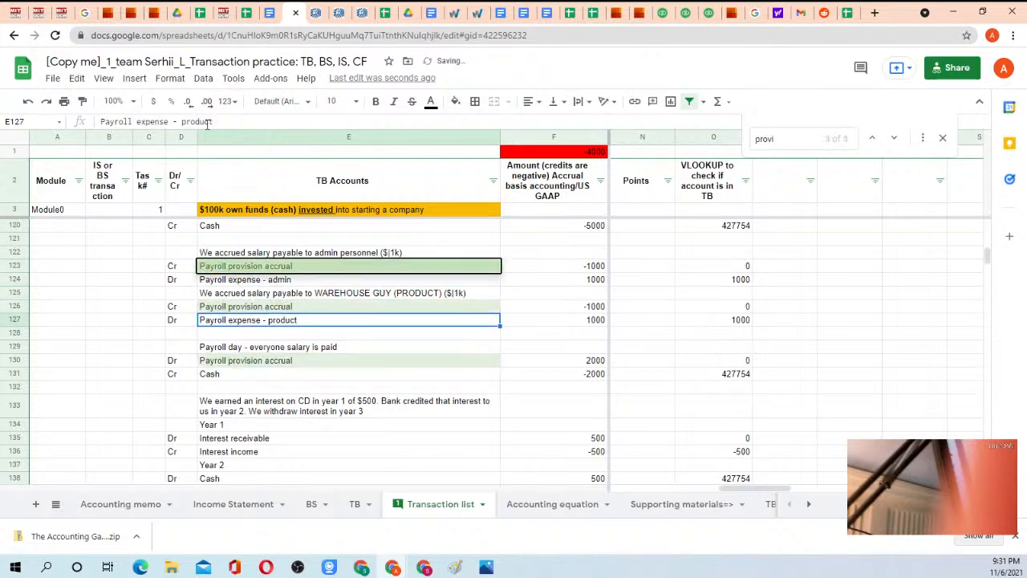
Check the account reference in E130 under the payroll day transaction and look over the transactions further down.
key("Down")
key("Down")
key("Down")
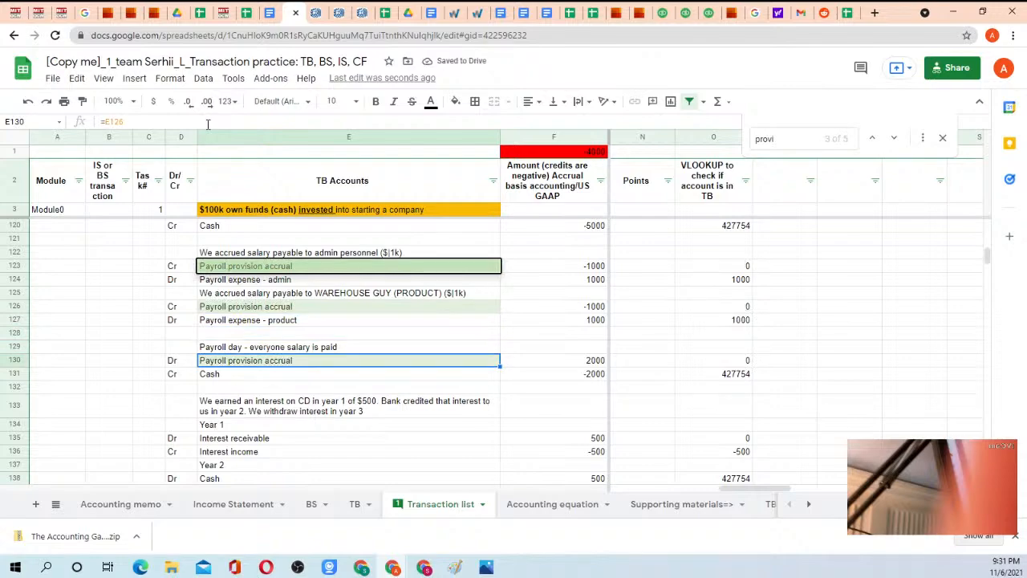
scroll(259, 278, "down", 10)
scroll(264, 303, "down", 3)
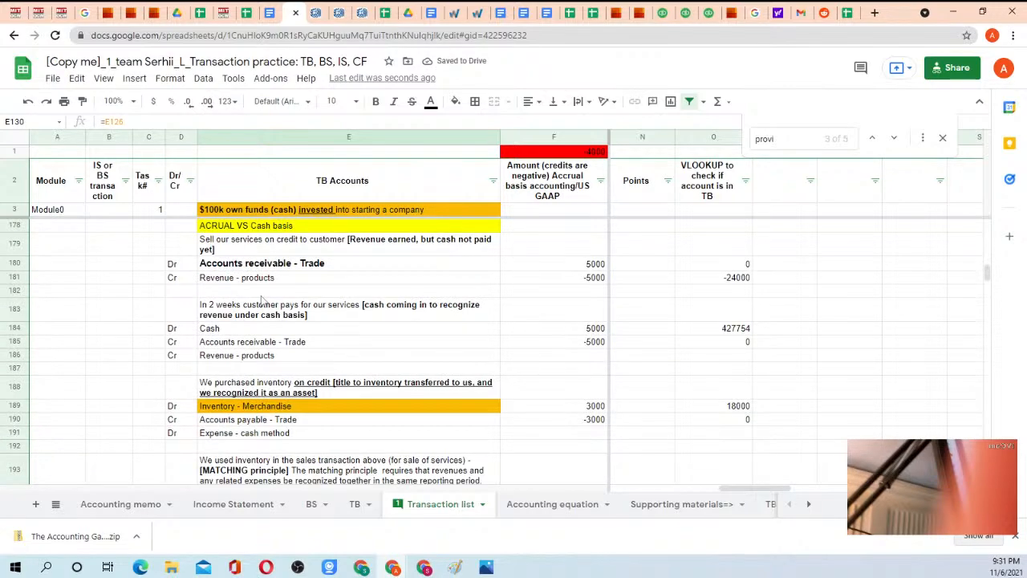
scroll(273, 288, "up", 10)
scroll(275, 281, "up", 3)
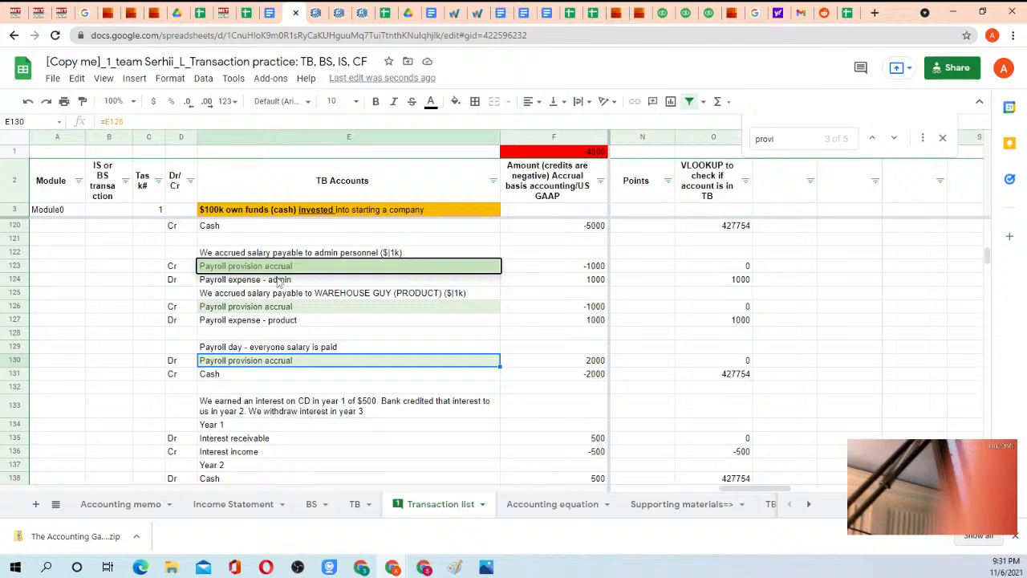
Insert a new row above the Equity accounts heading on the TB sheet.
left_click(355, 503)
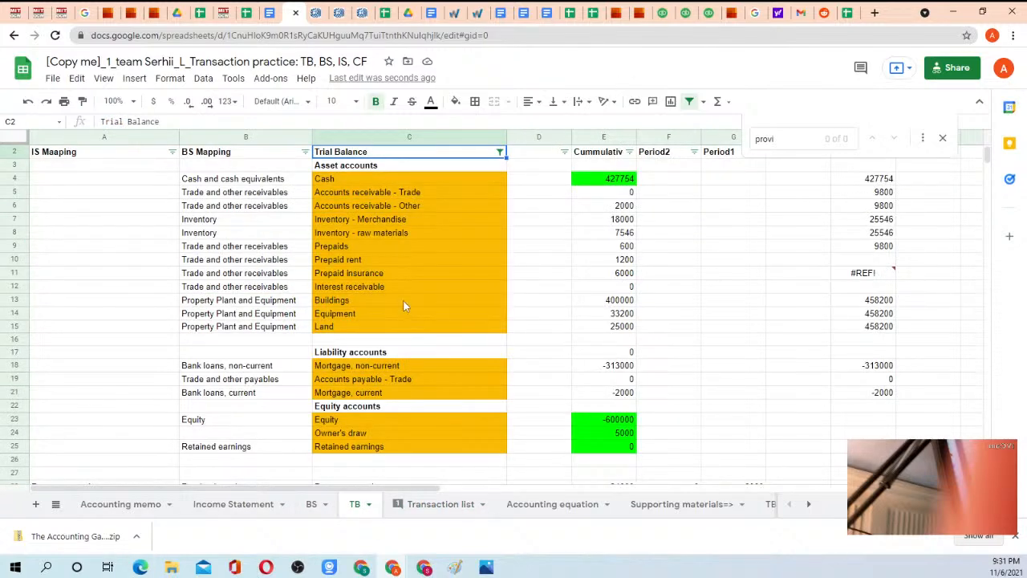
left_click(367, 251)
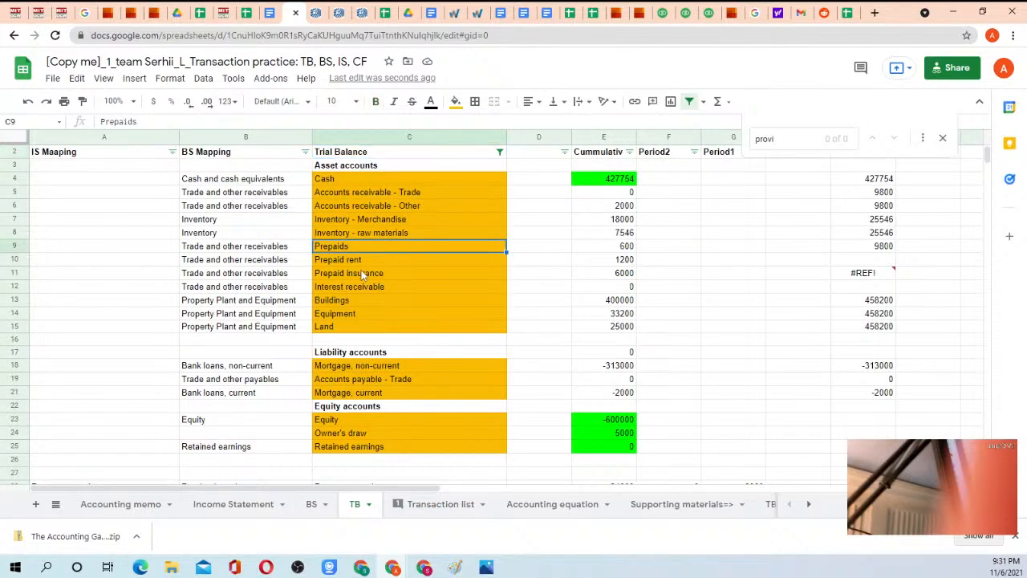
left_click(351, 291)
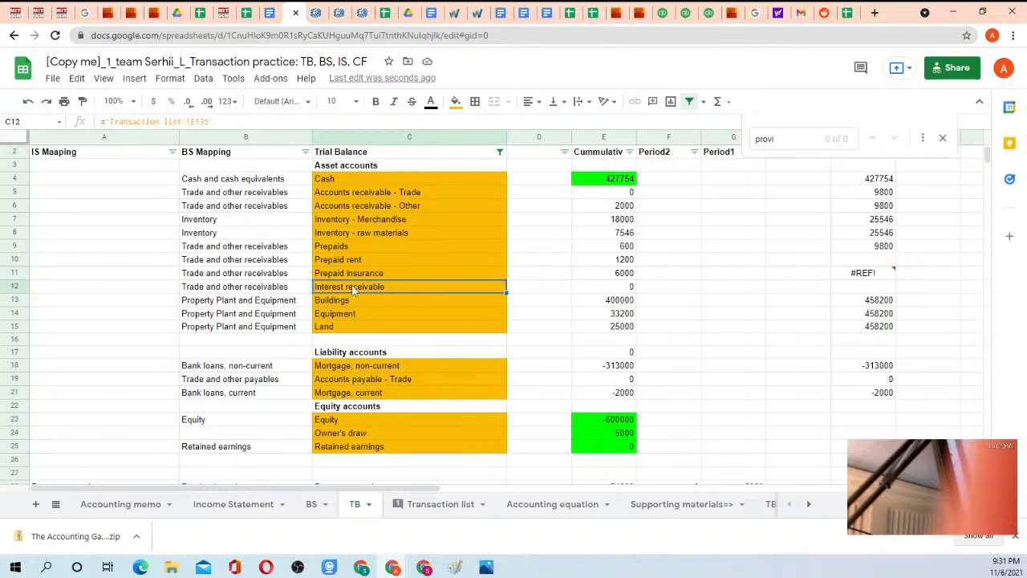
left_click(346, 394)
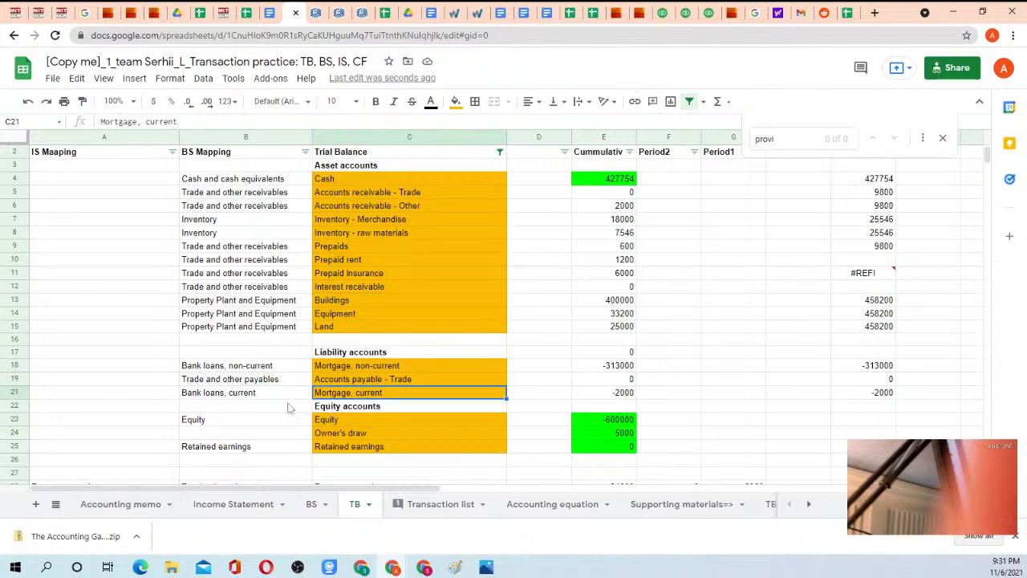
left_click(12, 407)
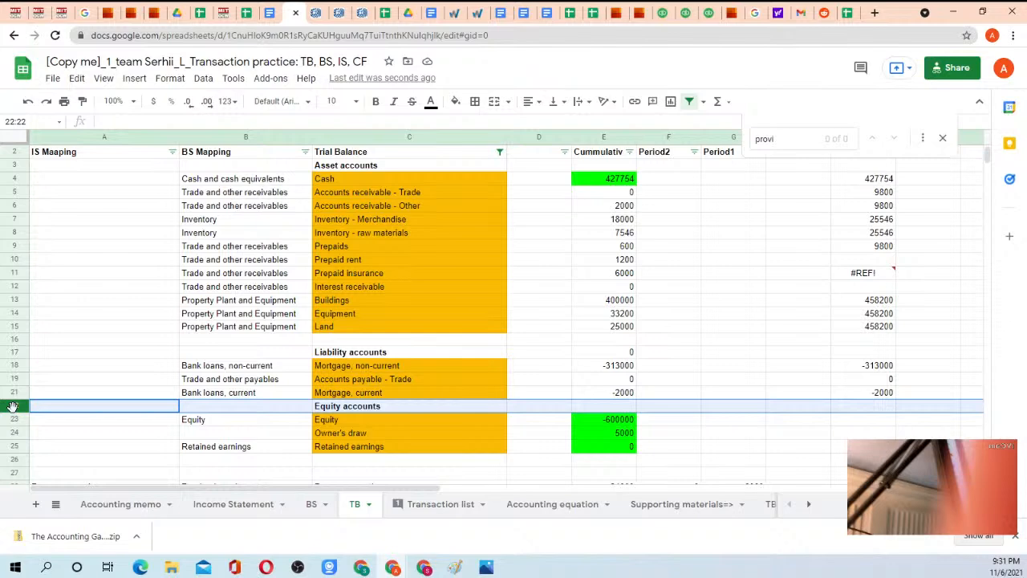
right_click(13, 407)
left_click(46, 221)
Link C22 of the TB sheet to the payroll provision account in E123 of the Transaction list.
left_click(331, 407)
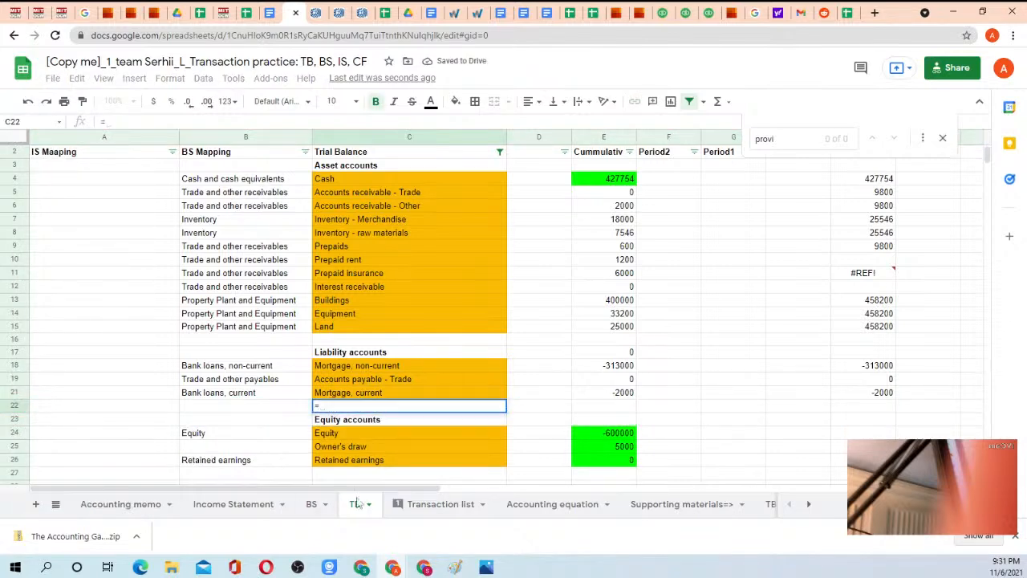
left_click(437, 506)
left_click(250, 271)
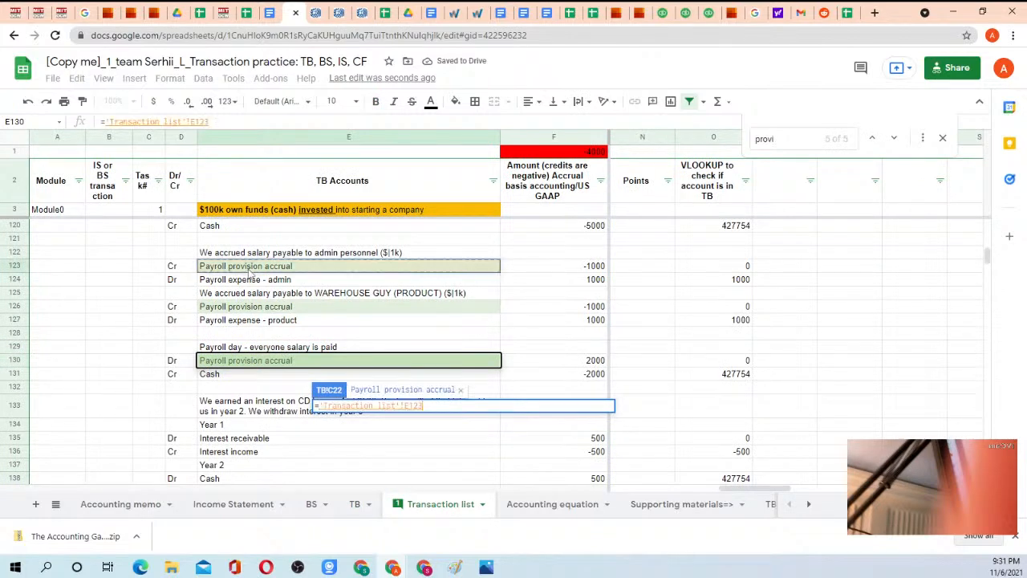
key("Return")
Copy the SUMIF formula from the Mortgage, current row into E22 for the new payroll account and check its references.
key("Up")
key("Right")
key("Right")
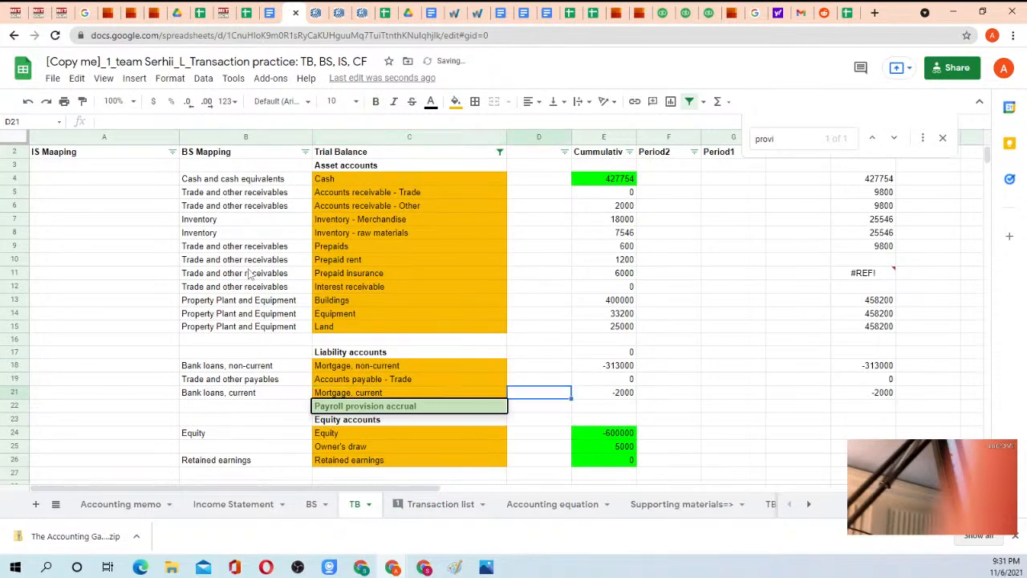
key("ctrl+c")
key("Down")
key("ctrl+v")
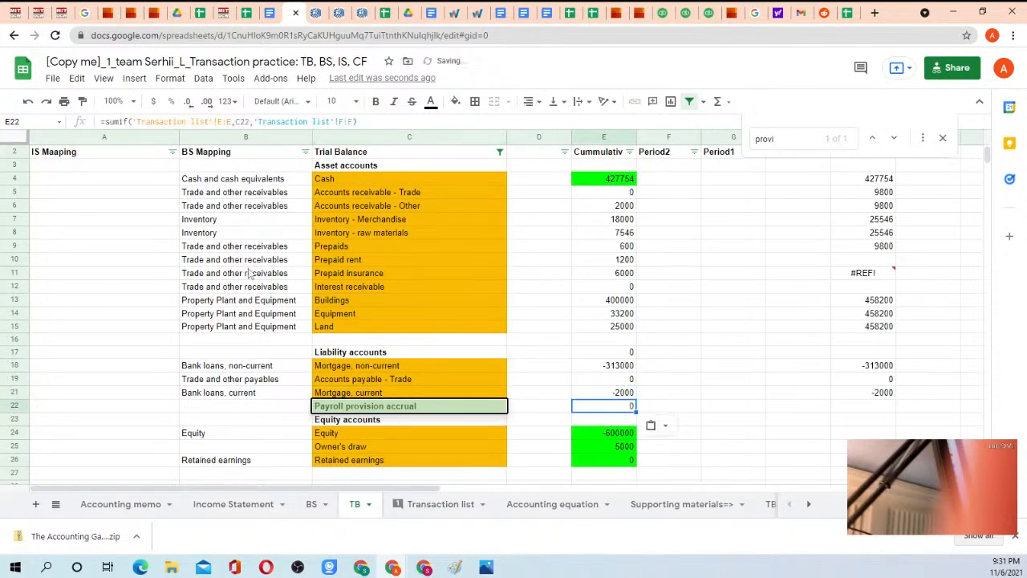
key("F2")
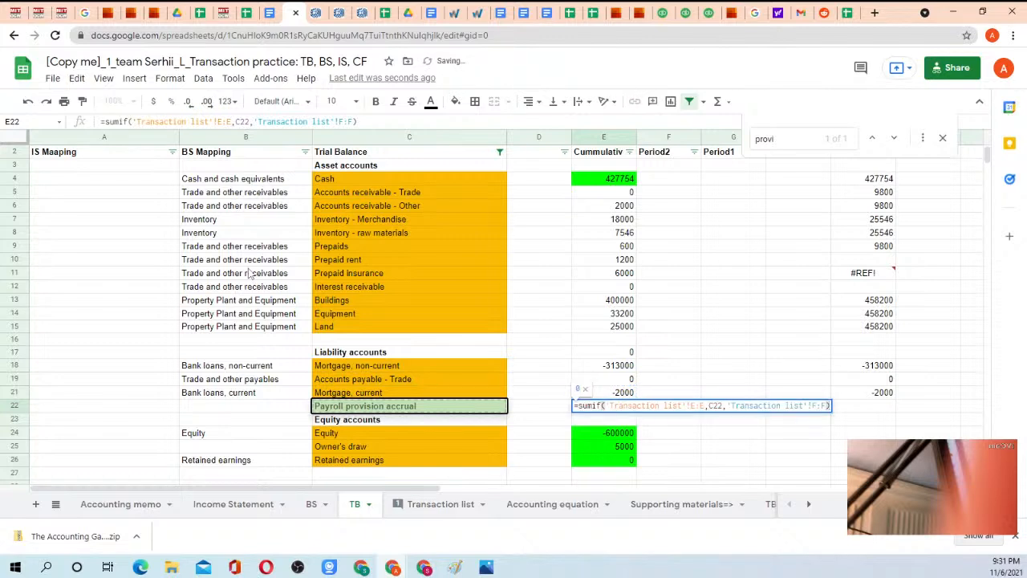
Copy the BS mapping "Bank loans, current" from B21 to B22 for the new payroll provision account.
key("Escape")
key("Left")
key("Left")
key("Left")
key("Up")
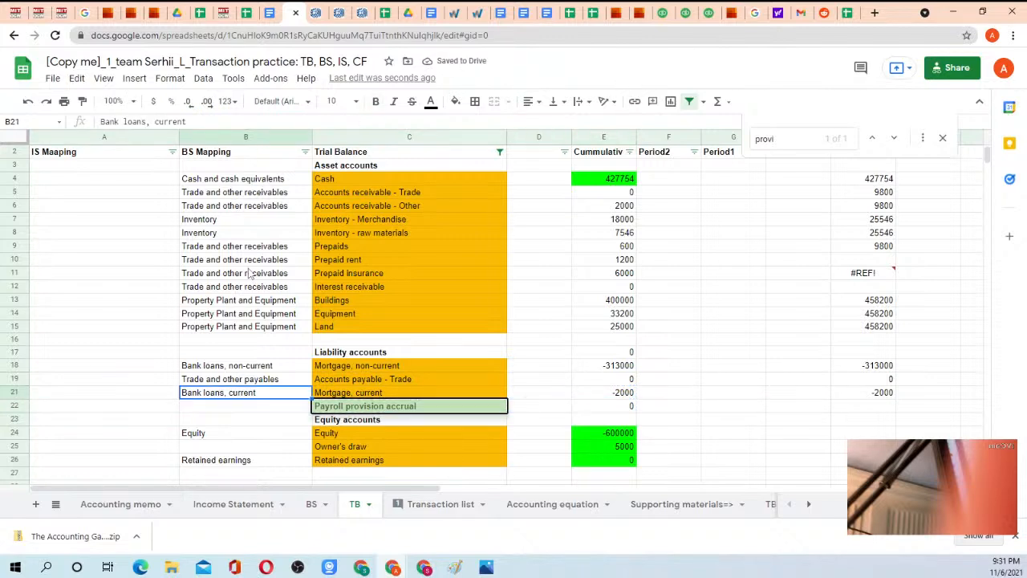
key("ctrl+c")
key("Down")
key("ctrl+v")
key("Right")
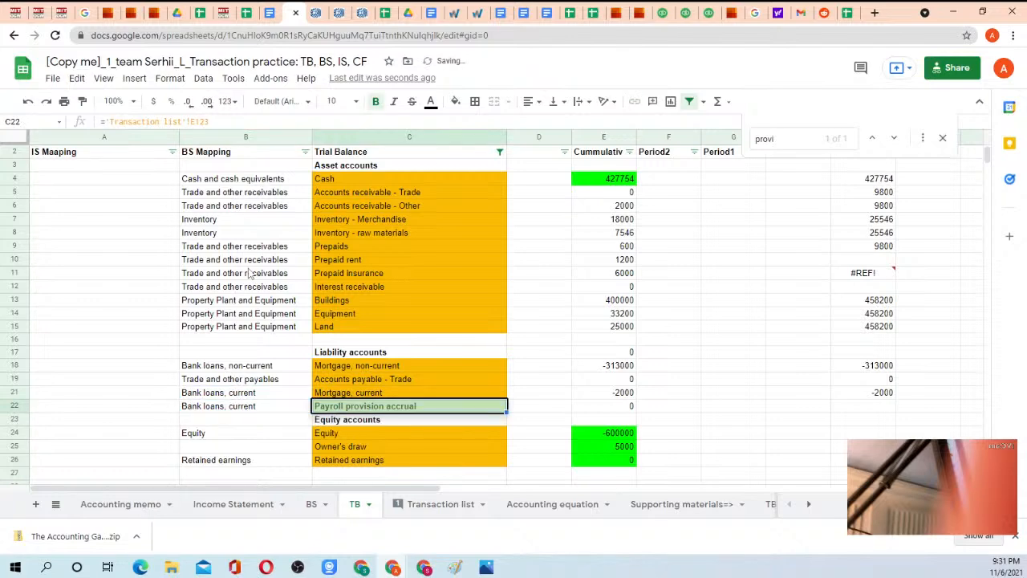
Review the expense accounts on the TB sheet and compare them with the VLOOKUP check column around the Transaction list's payroll and interest entries.
scroll(374, 313, "down", 2)
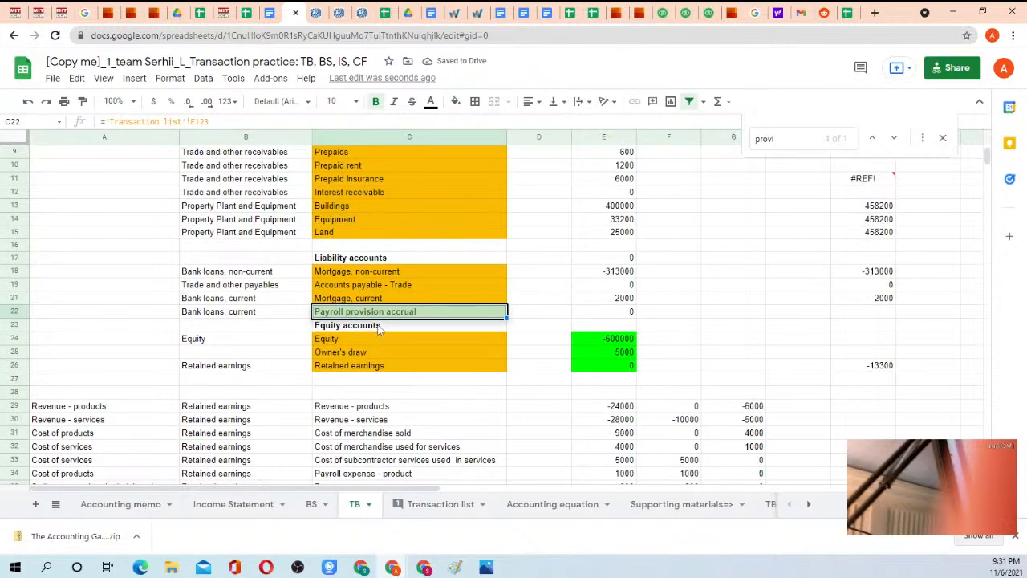
scroll(382, 325, "down", 4)
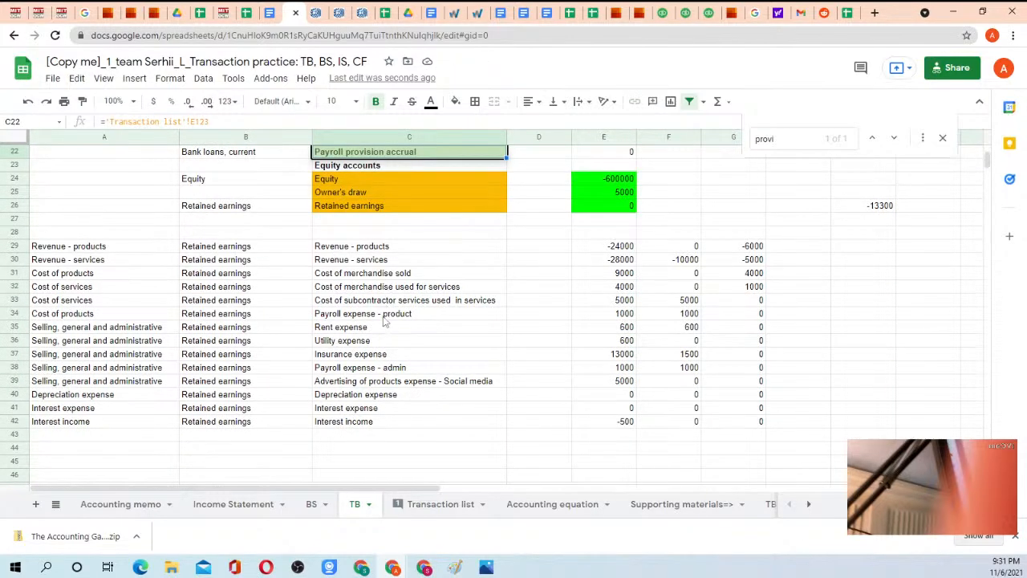
left_click(379, 367)
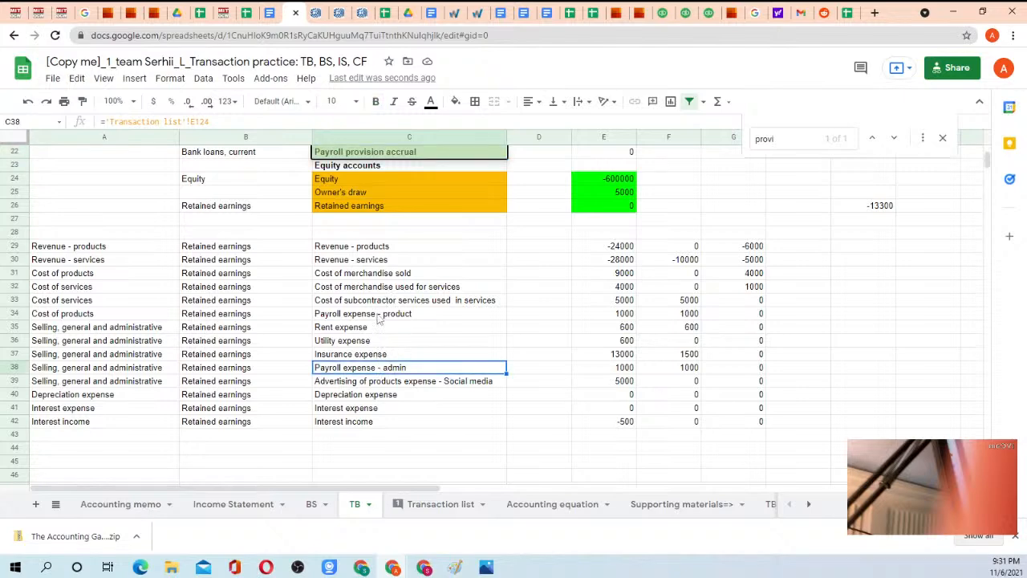
left_click(429, 504)
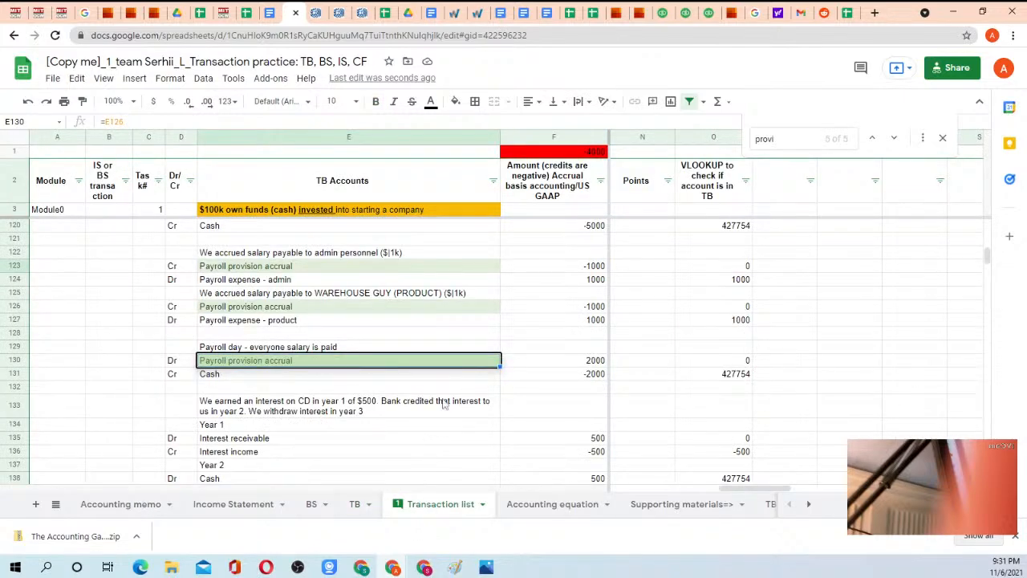
scroll(442, 385, "down", 3)
scroll(642, 337, "down", 1)
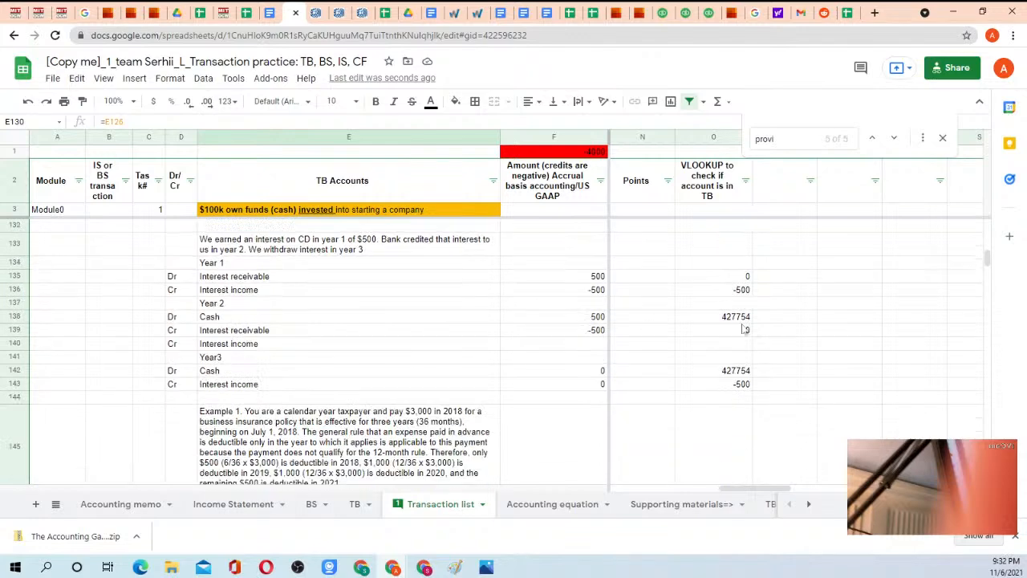
scroll(729, 351, "down", 8)
scroll(665, 321, "up", 10)
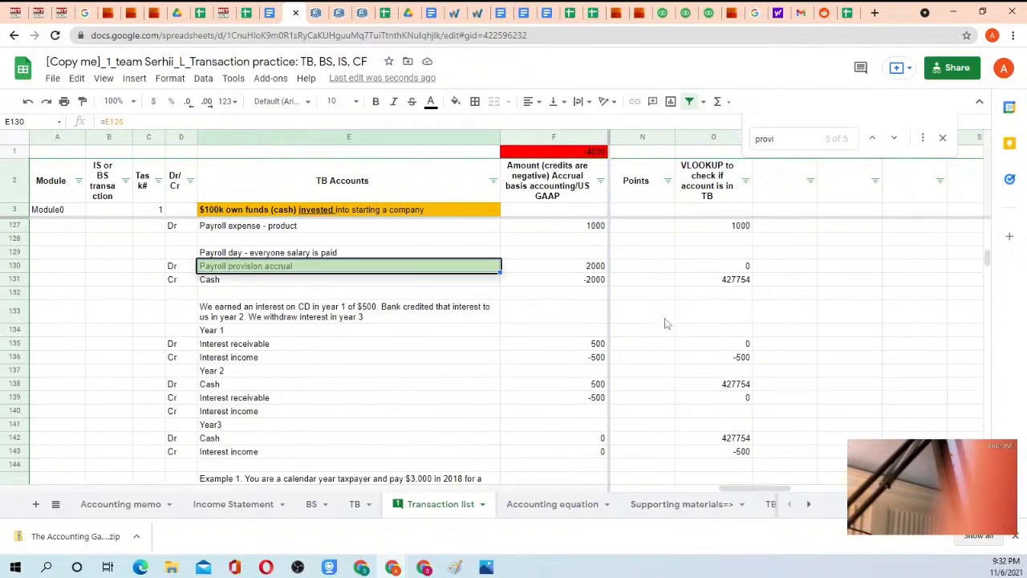
scroll(665, 324, "up", 3)
Check the total formula in F1 of the Transaction list and scan the accrual amounts from the first transaction to the last.
left_click(595, 152)
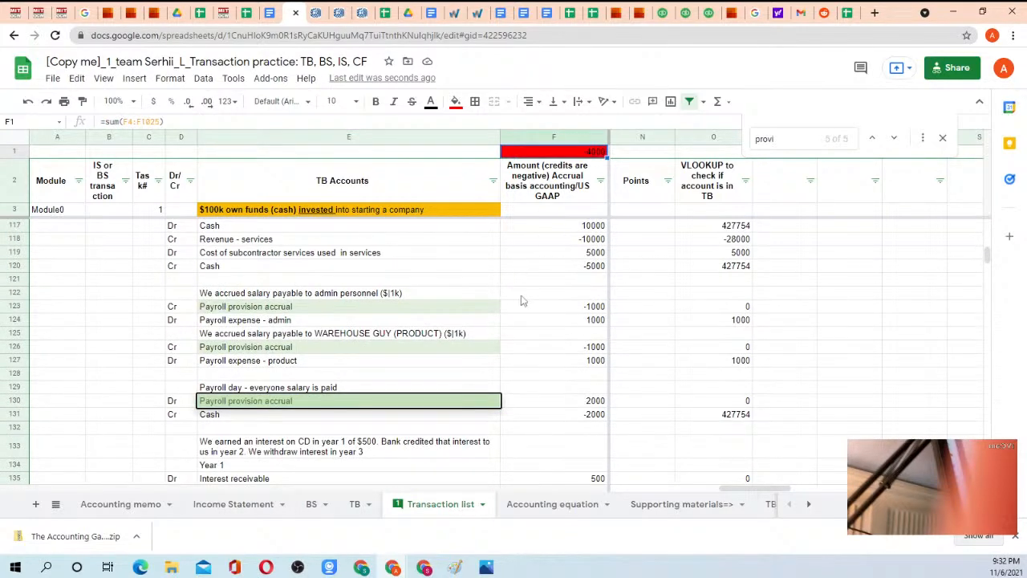
scroll(526, 298, "up", 20)
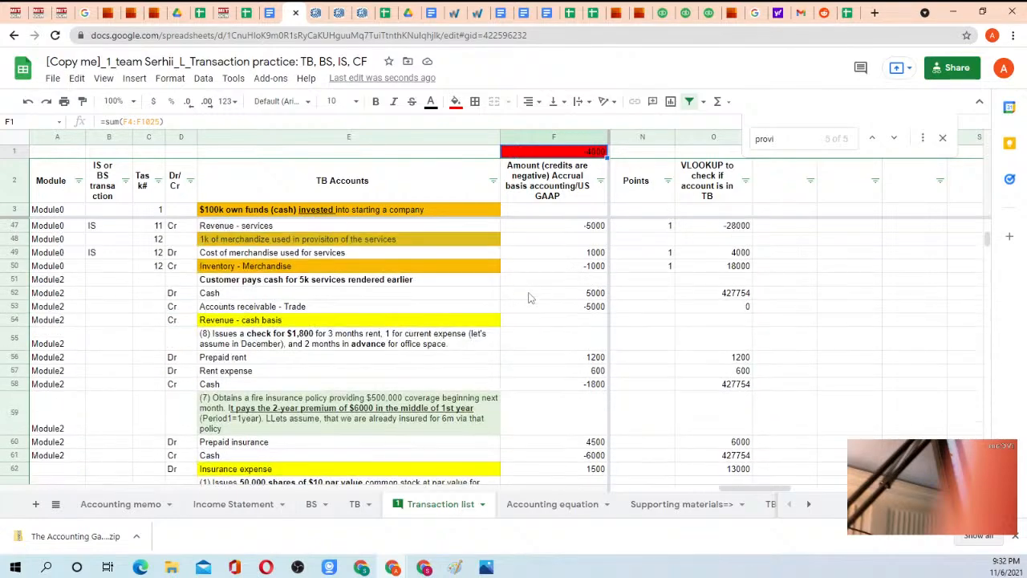
scroll(534, 296, "up", 14)
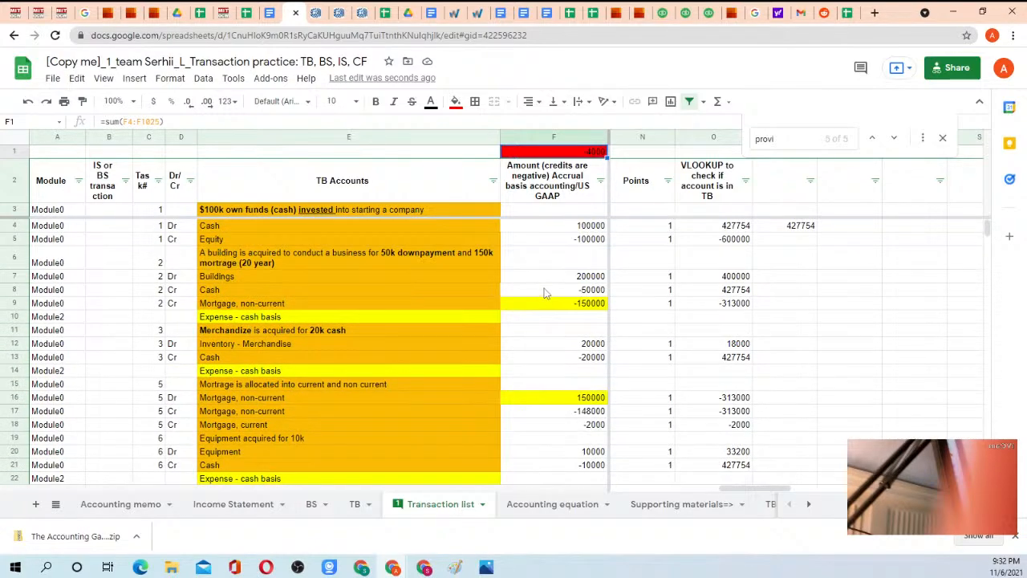
scroll(545, 301, "down", 20)
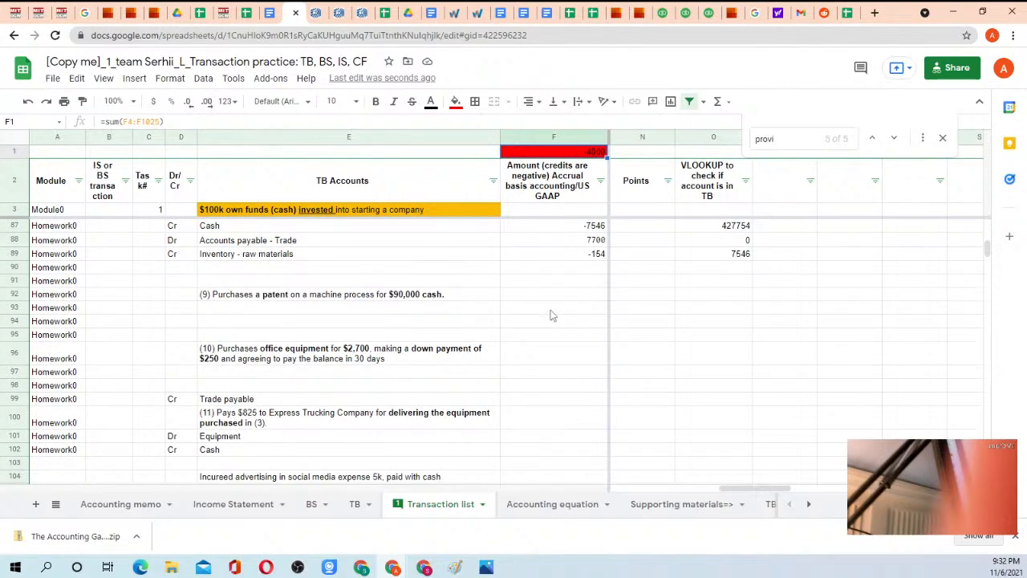
scroll(554, 312, "down", 8)
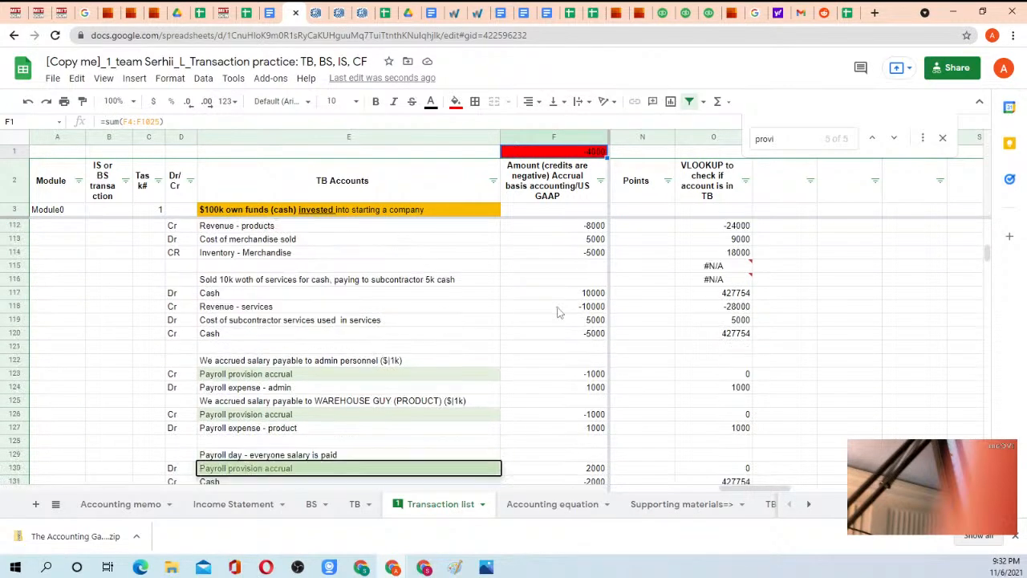
scroll(559, 313, "down", 15)
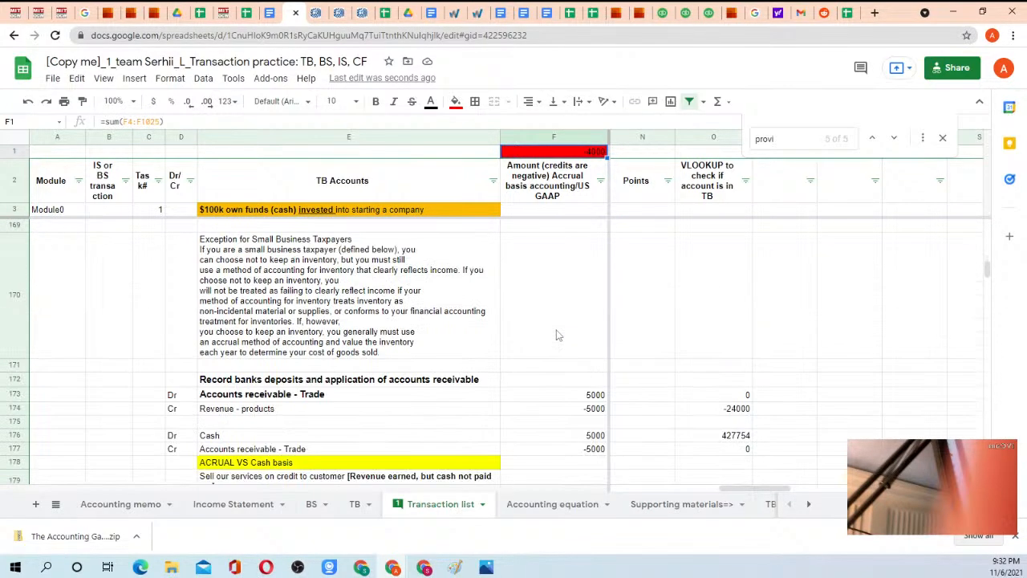
scroll(559, 336, "down", 15)
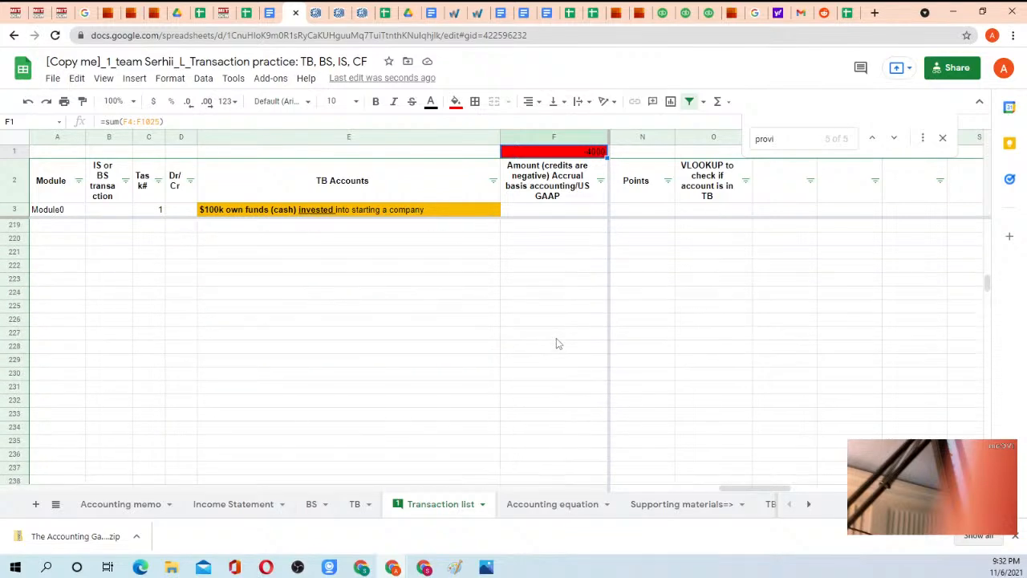
Select the accrual amounts F4:F218 and look through them for an unbalanced transaction.
scroll(559, 343, "up", 5)
left_click(566, 326)
key("ctrl+shift+Up")
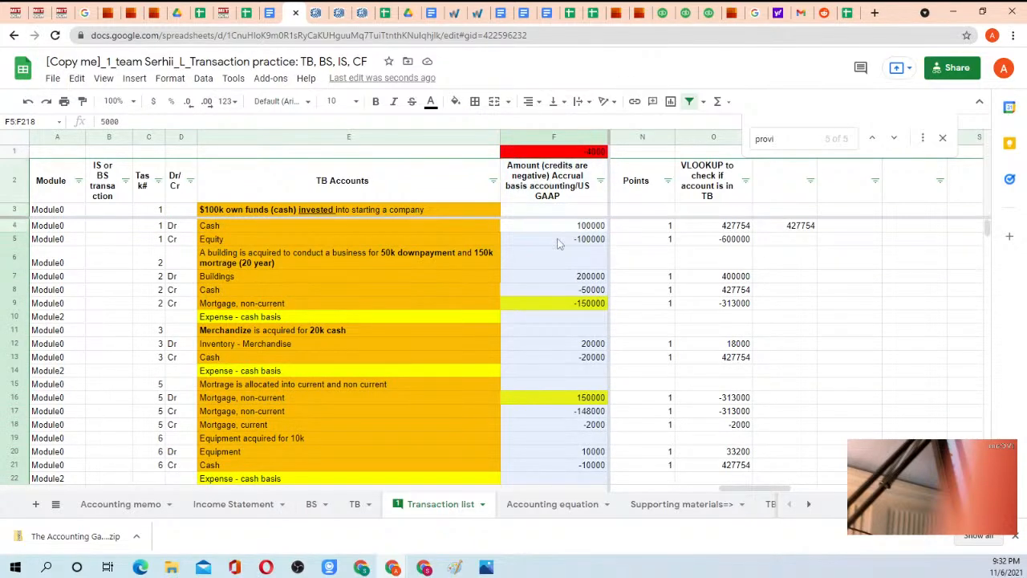
left_click(556, 232, "shift")
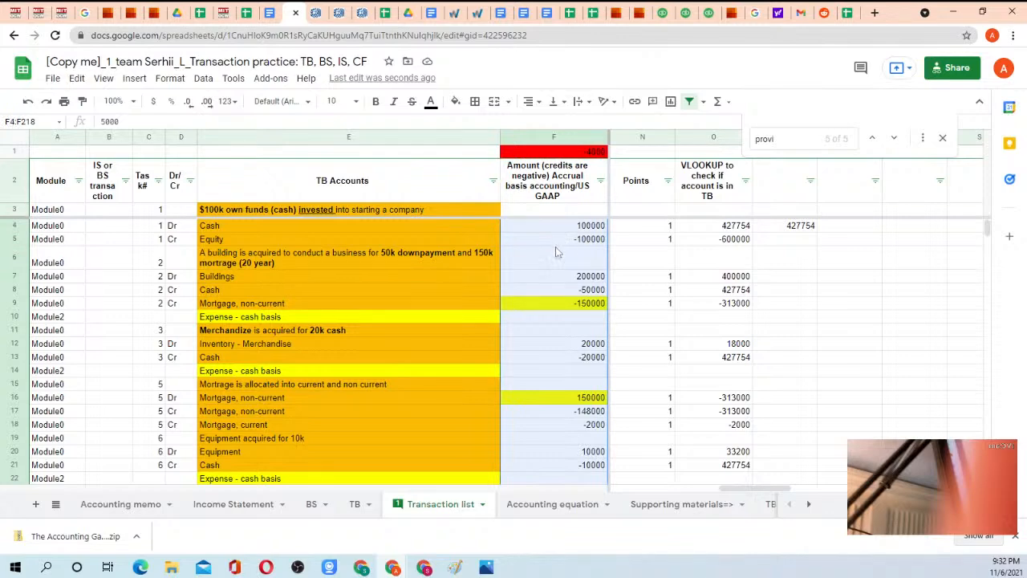
scroll(557, 258, "down", 5)
scroll(555, 321, "down", 4)
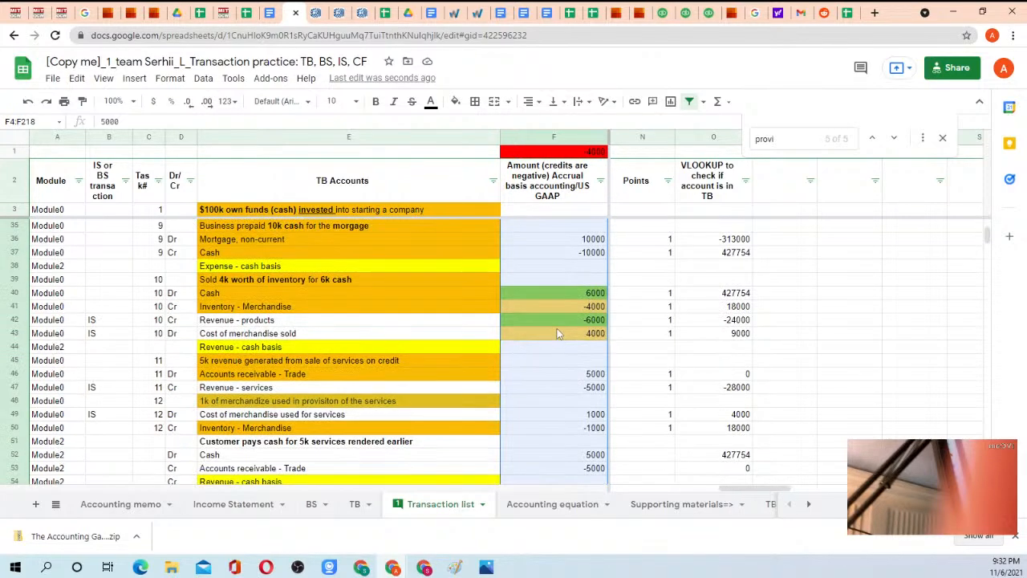
scroll(557, 325, "down", 3)
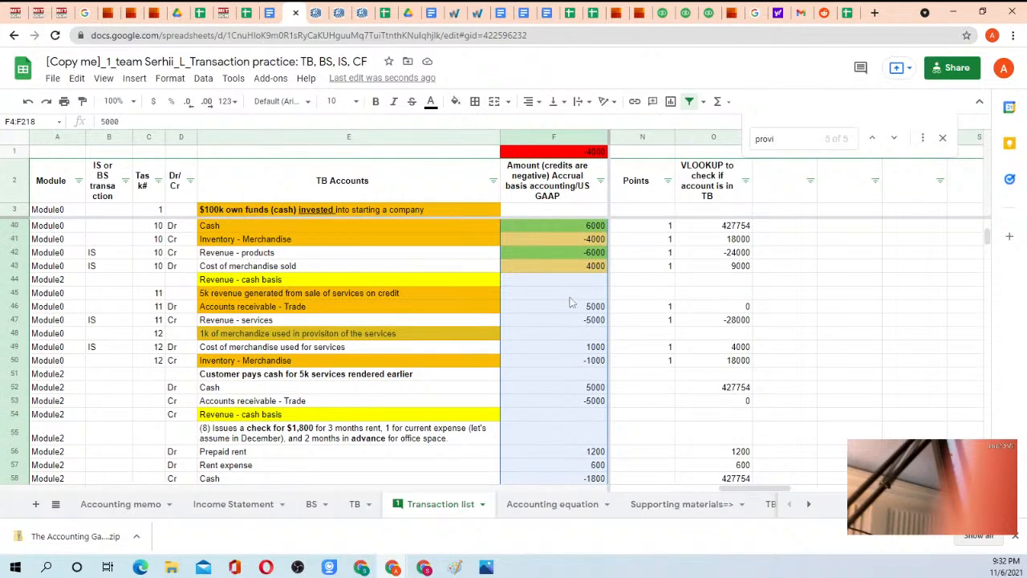
Narrow the search for the imbalance by selecting the amount ranges F4:F50 and F4:F26.
left_click(571, 306)
left_click(567, 281)
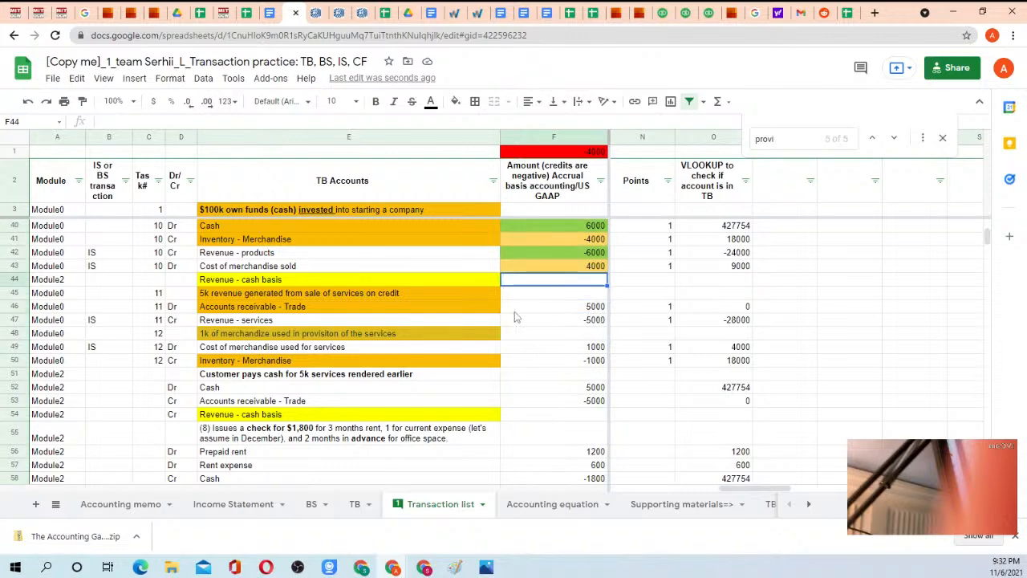
left_click(578, 363)
scroll(574, 321, "up", 12)
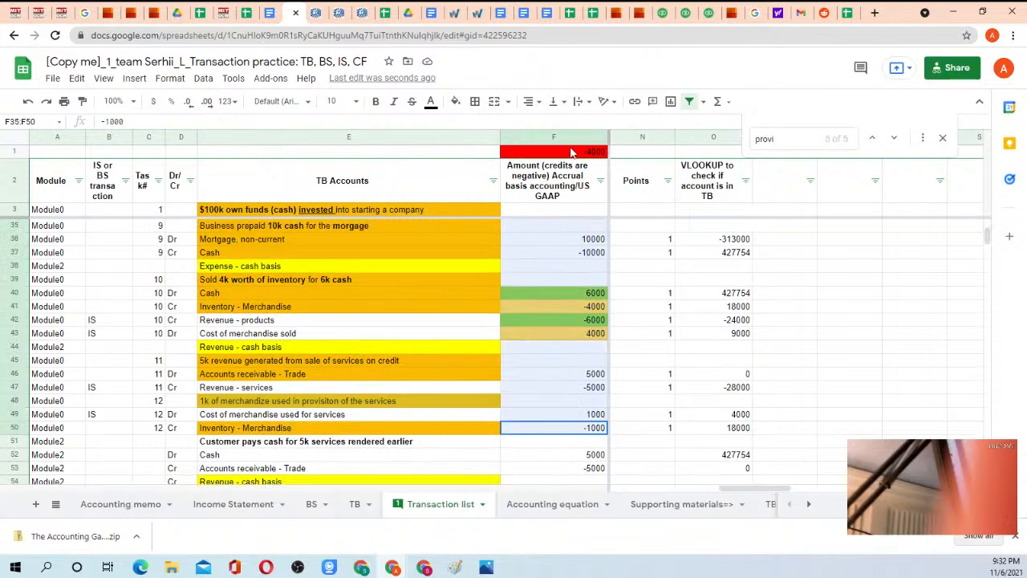
left_click(568, 227, "shift")
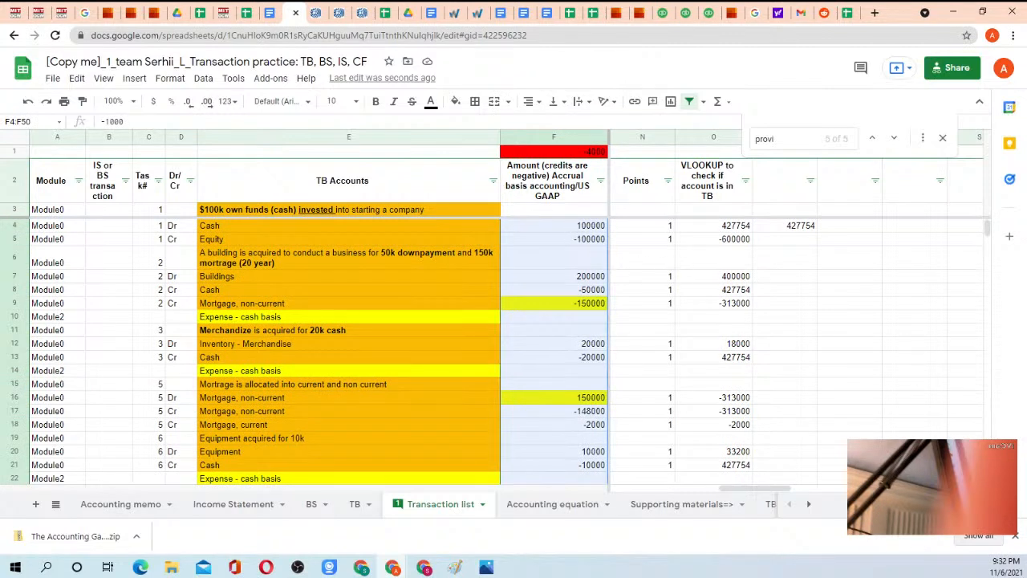
left_click(572, 228)
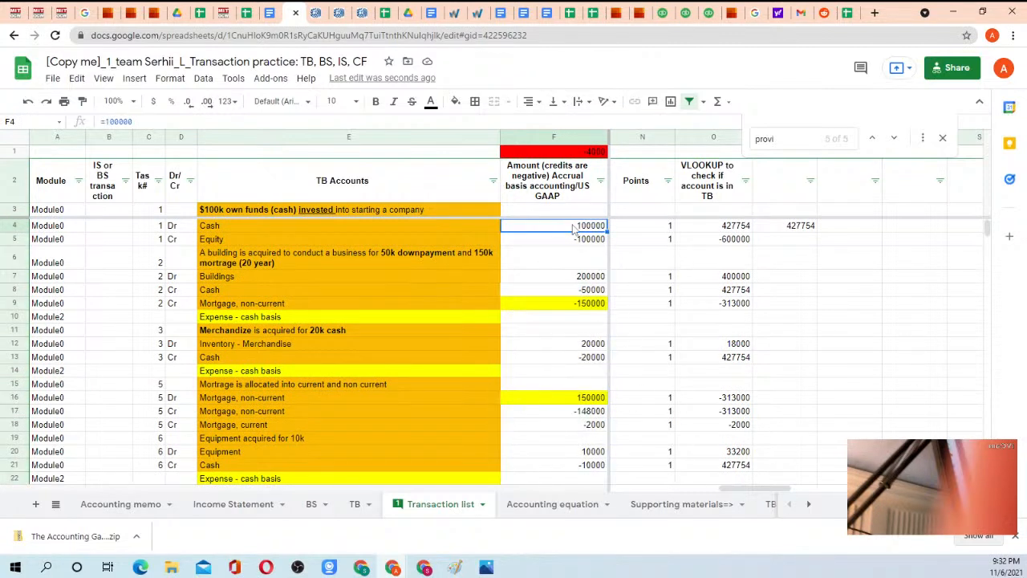
left_click_drag(574, 228, 574, 415)
scroll(577, 370, "up", 3)
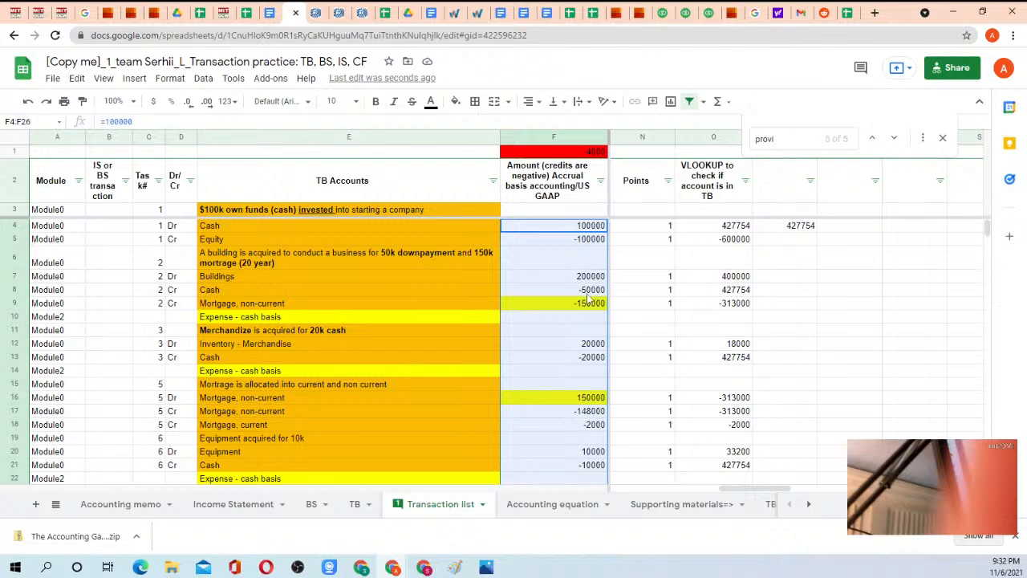
Examine the mortgage allocation amounts in F16:F18 and the $2k equipment purchase entry in rows 23 to 25.
scroll(586, 316, "down", 2)
left_click(588, 320)
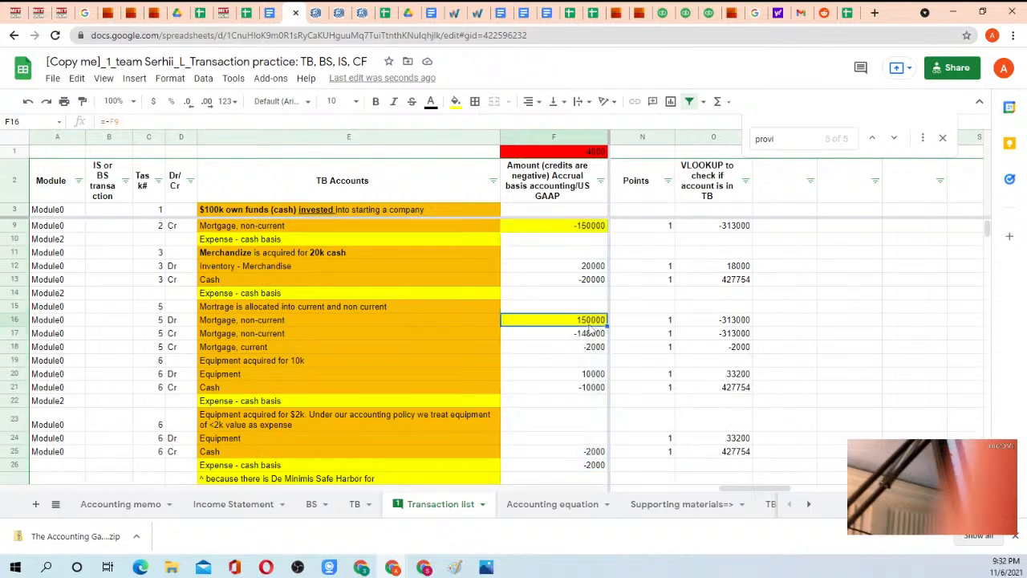
scroll(586, 353, "down", 2)
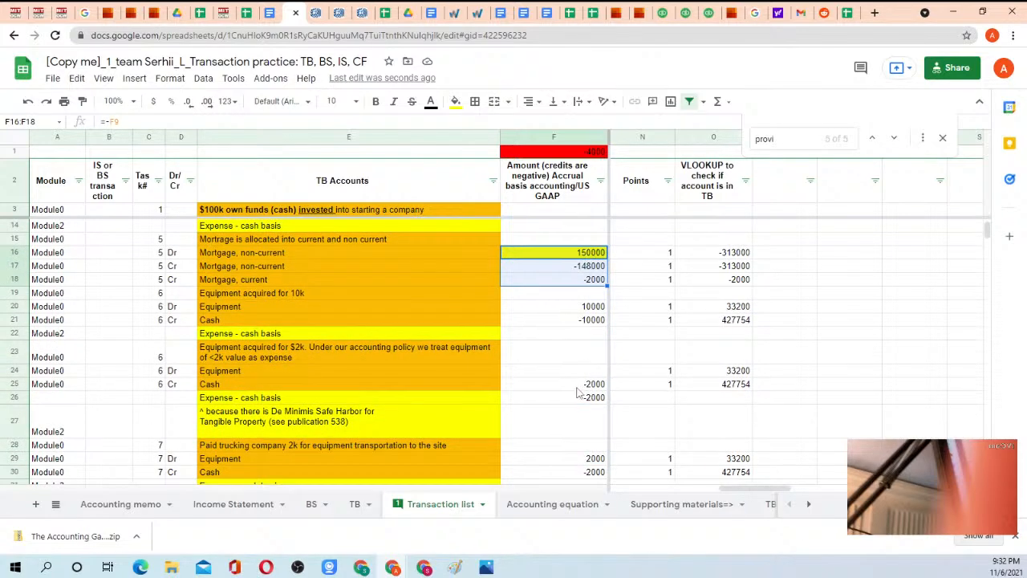
left_click(576, 385)
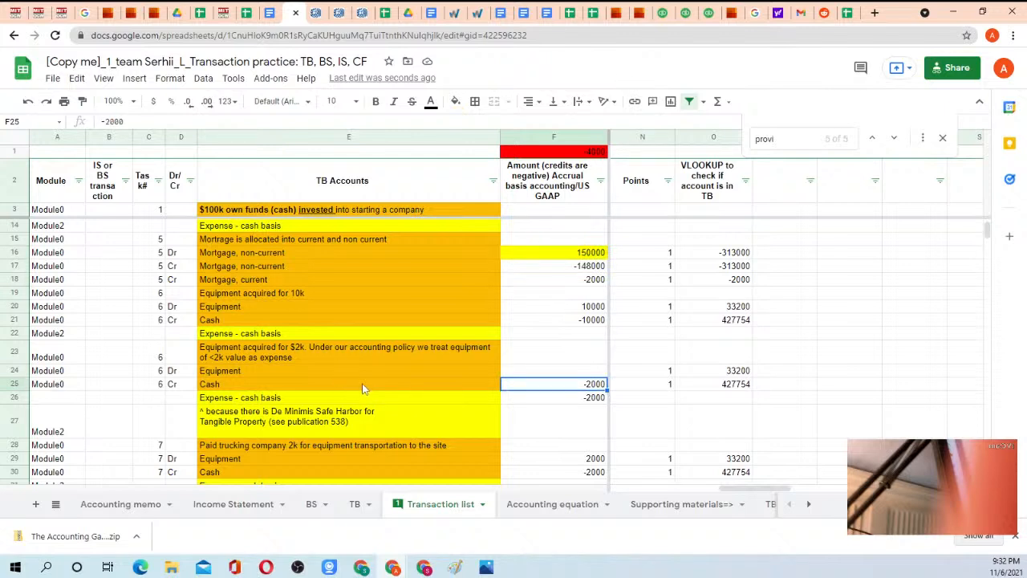
key("Right")
key("Left")
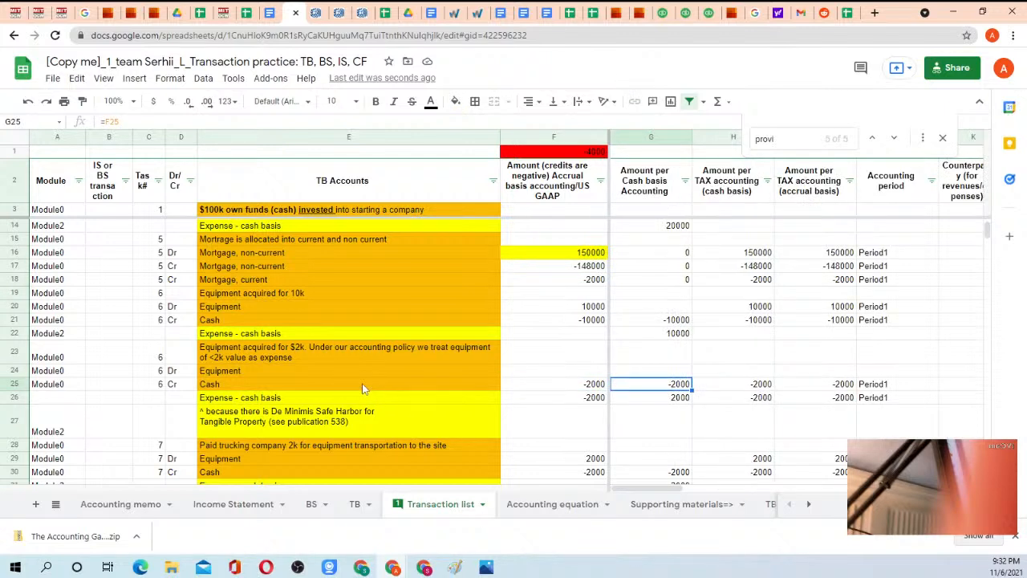
key("Left")
key("Up")
key("Up")
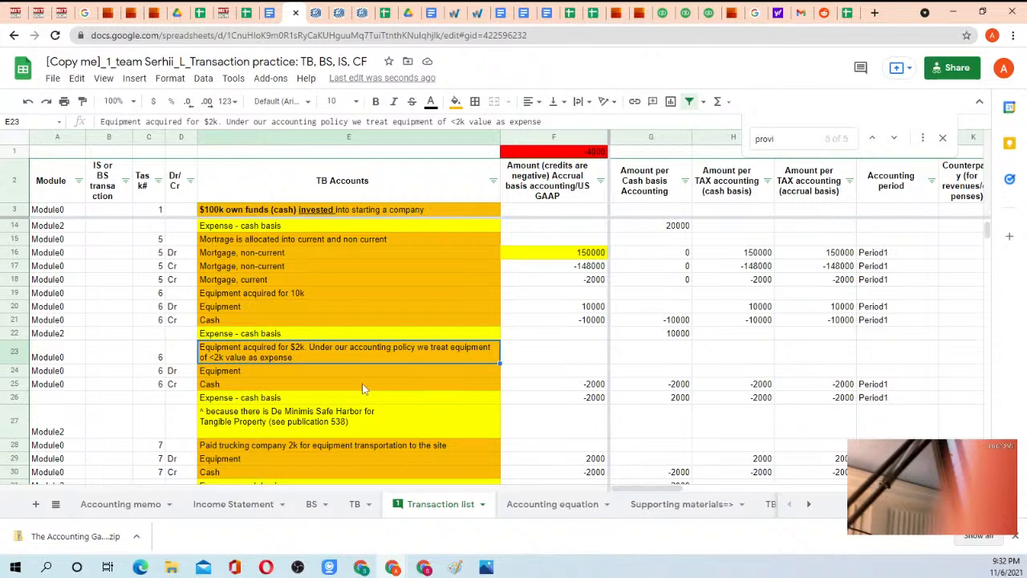
Check the amount formula and account name of the Expense - cash basis line in row 26, and return to the TB sheet.
key("Down")
key("Down")
key("Right")
key("Down")
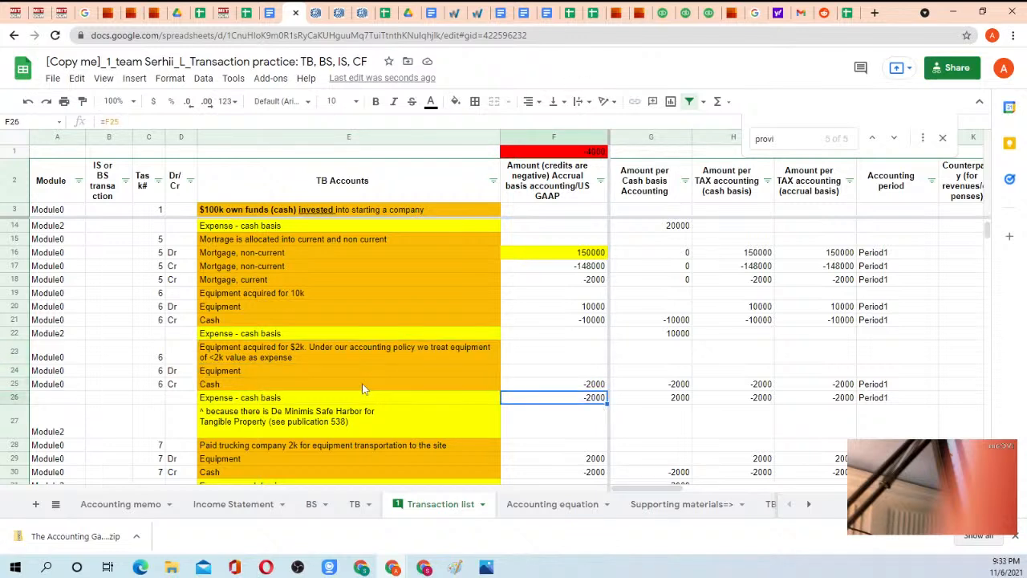
key("Left")
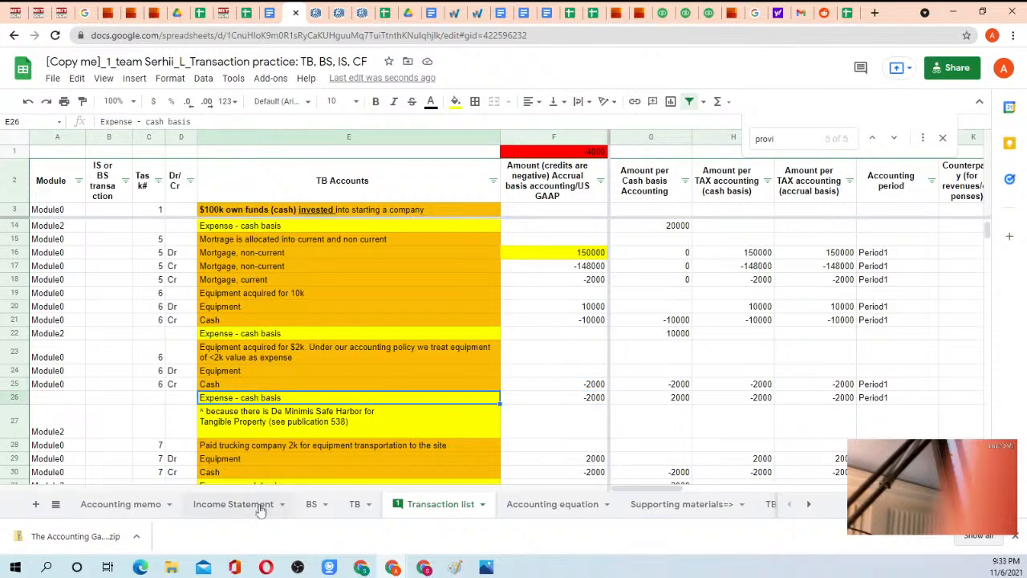
left_click(356, 505)
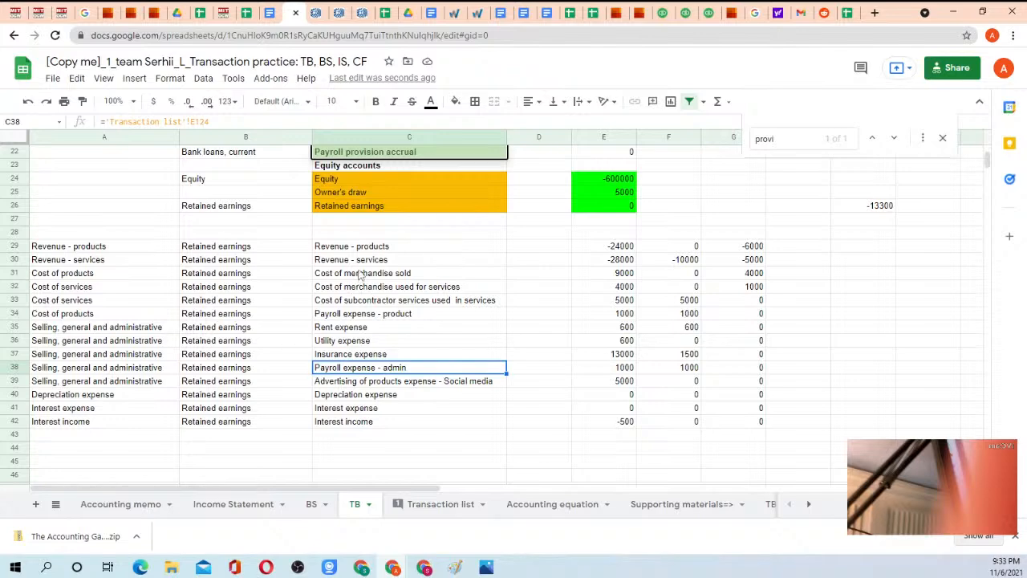
left_click(410, 506)
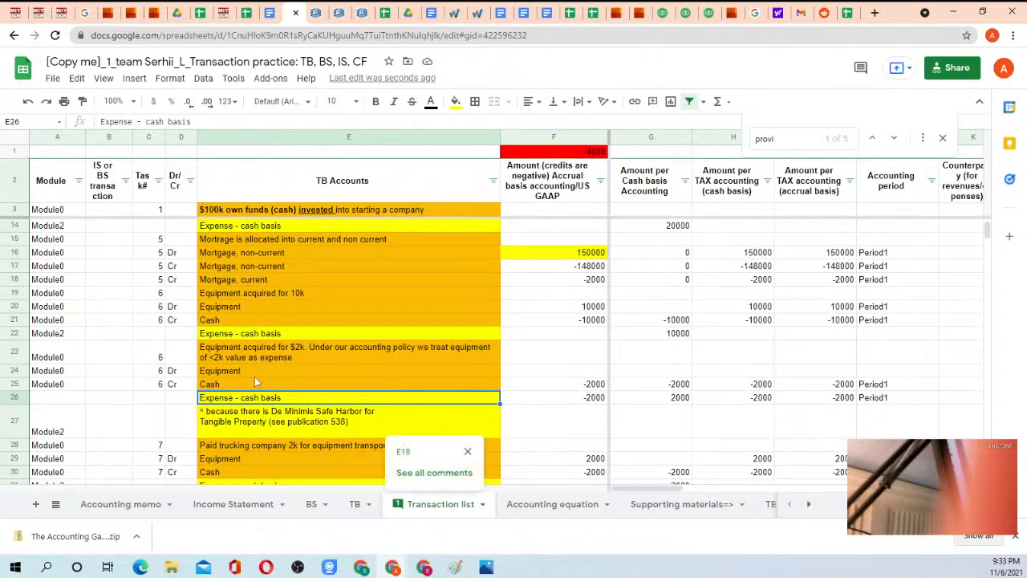
type("=")
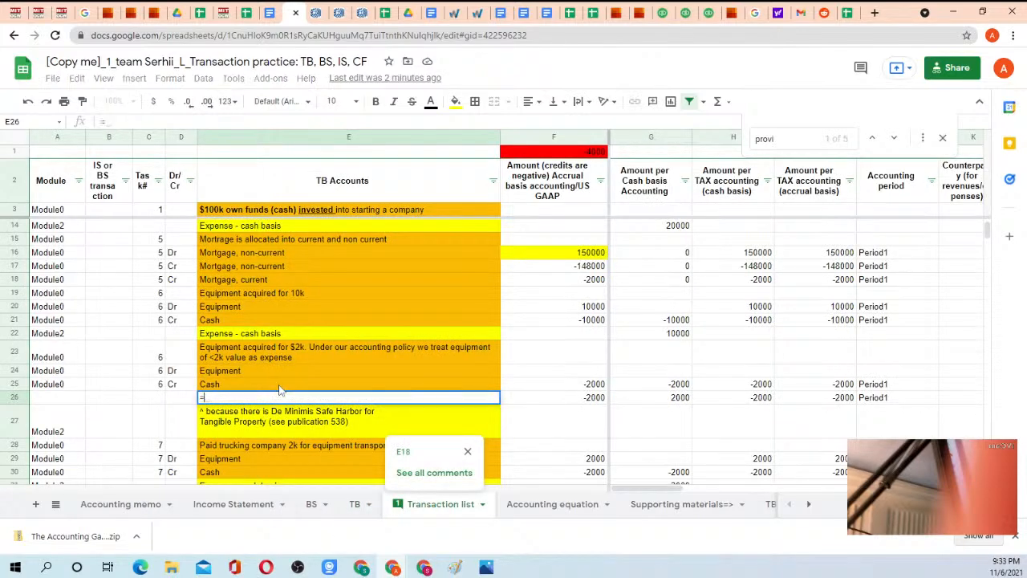
left_click(354, 504)
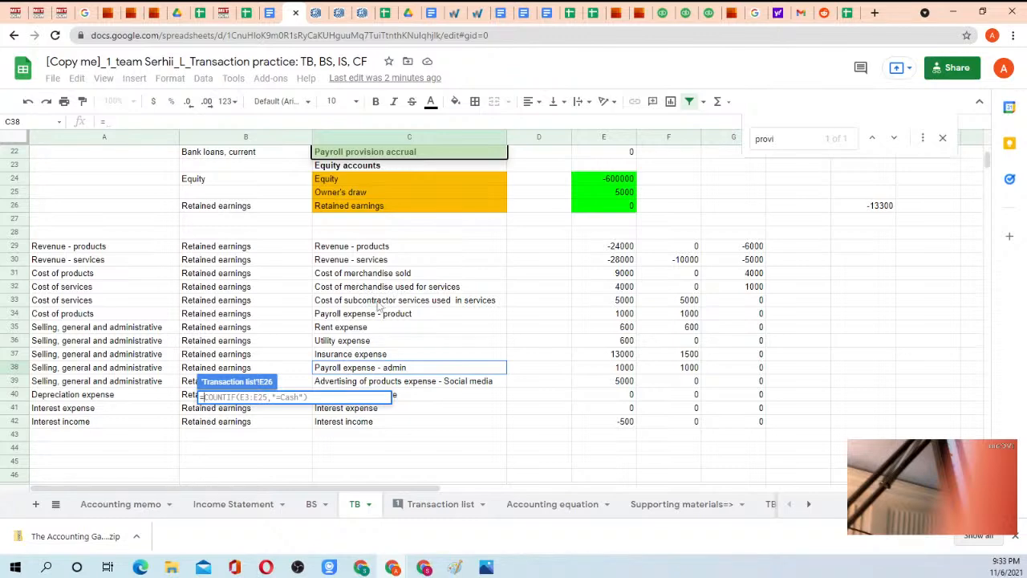
key("Escape")
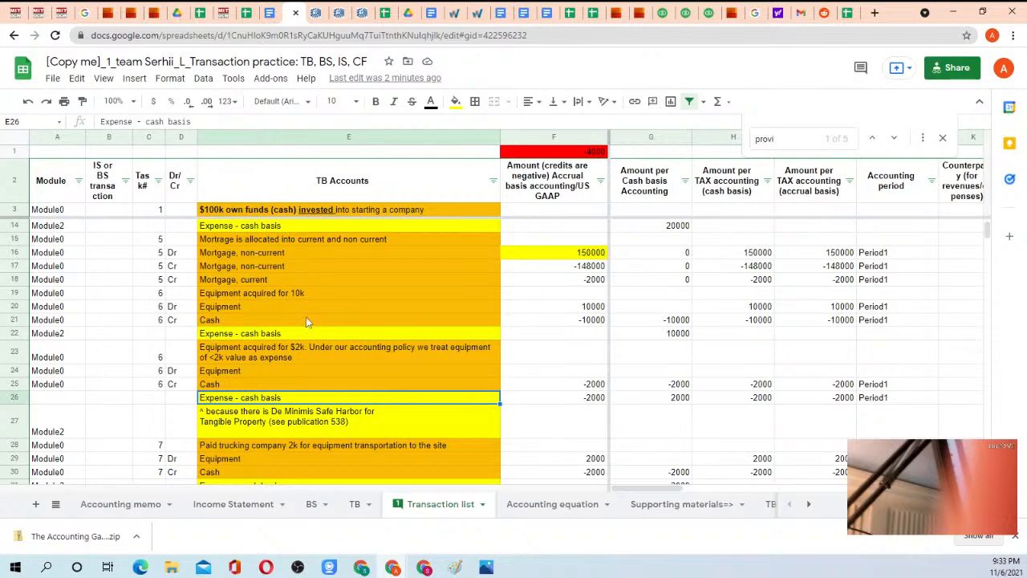
Insert a row above Payroll expense - product on the TB sheet and name its account Cost of services.
left_click(362, 504)
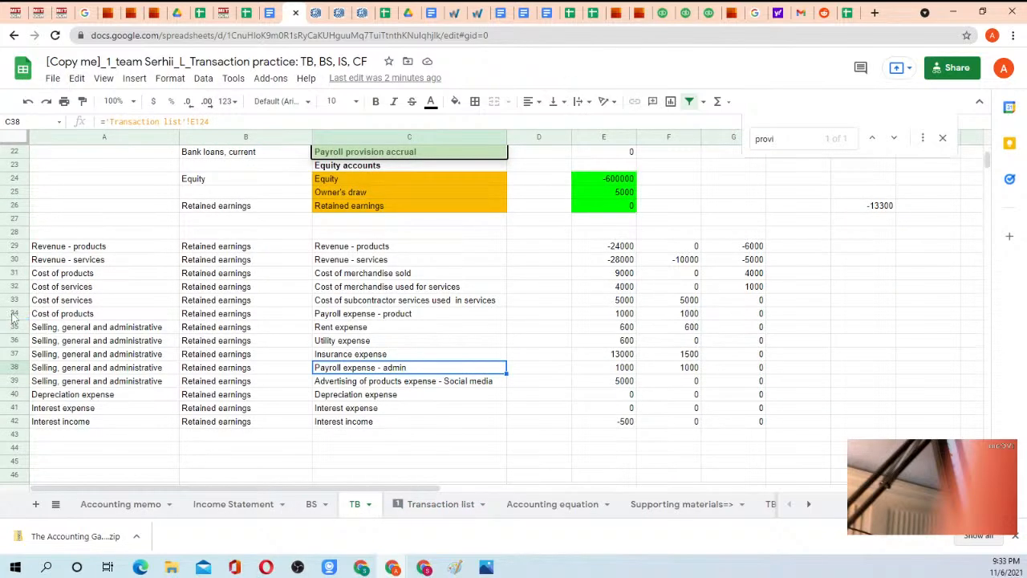
left_click(11, 314)
right_click(12, 317)
left_click(56, 224)
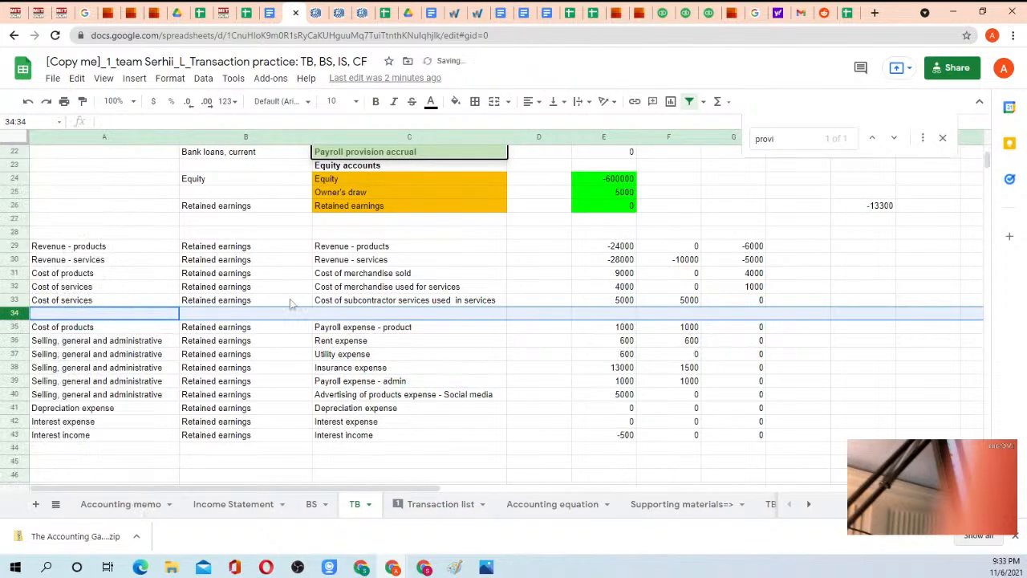
left_click(322, 317)
type("C")
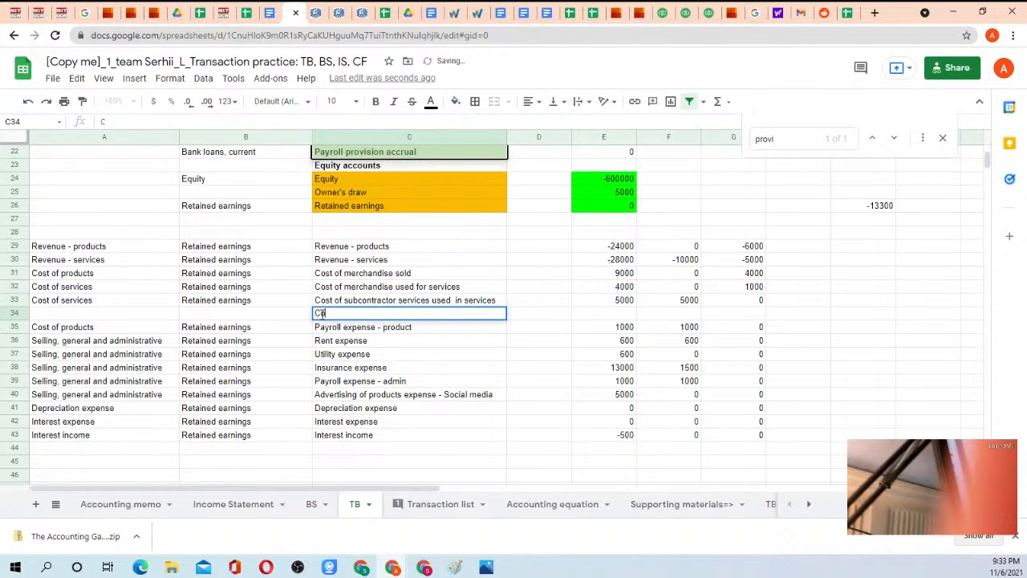
type("ost of serv")
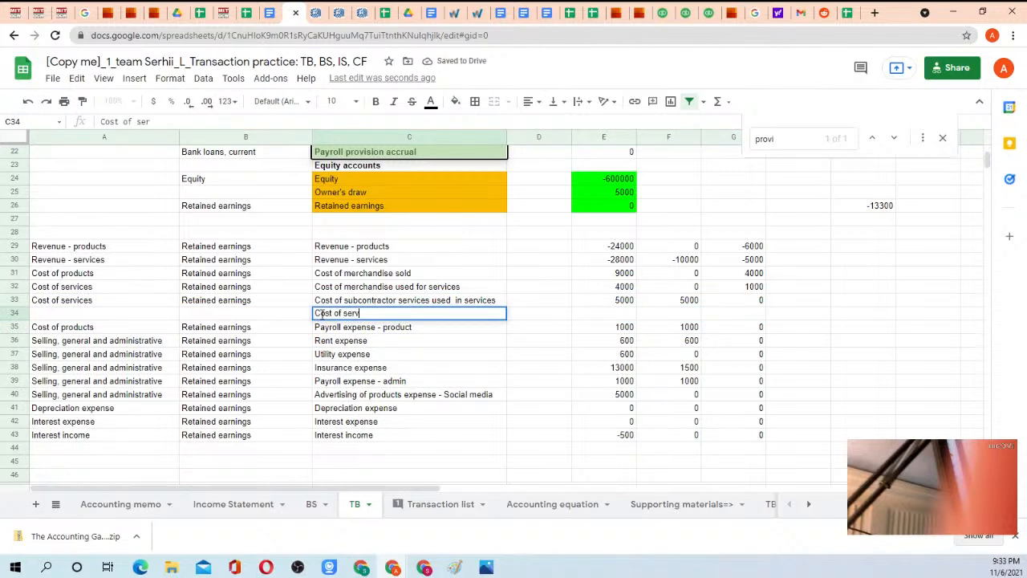
type("ices")
key("Return")
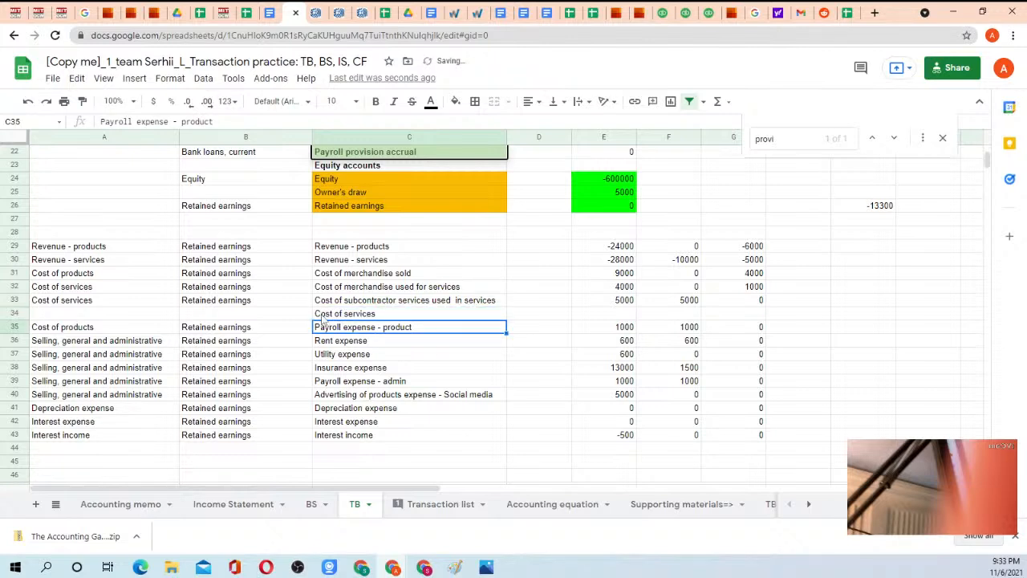
Copy the Cost of services and Retained earnings mappings from A33:B33 into A34:B34 of the new row.
left_click_drag(57, 301, 186, 308)
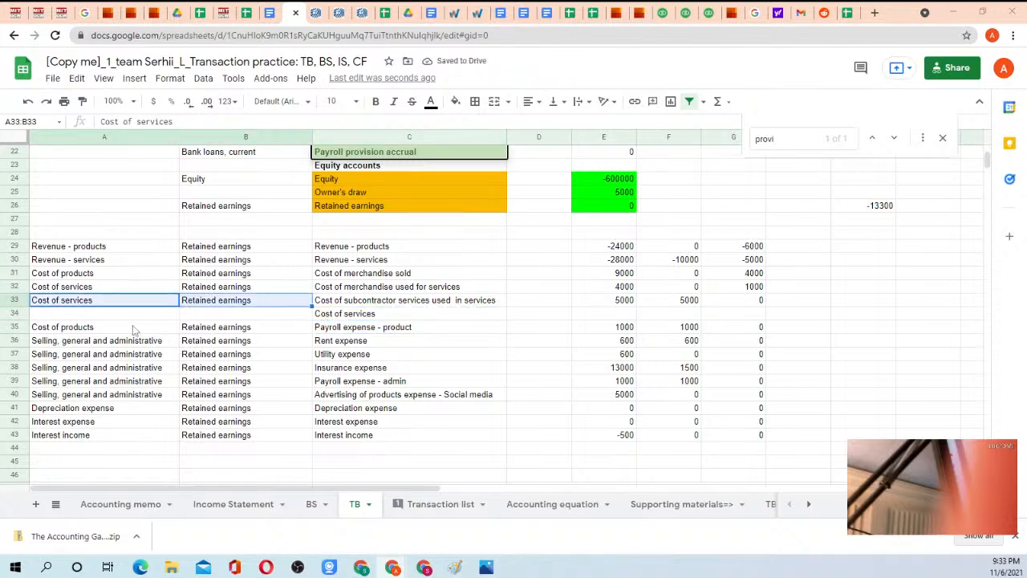
left_click(97, 319)
type("Bank loans, current")
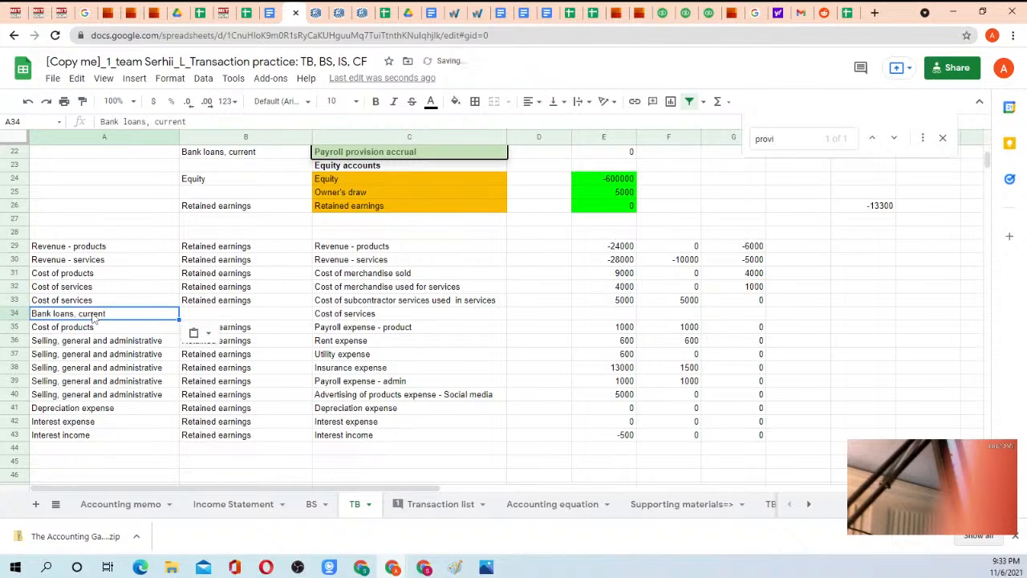
left_click_drag(104, 303, 188, 305)
key("ctrl+c")
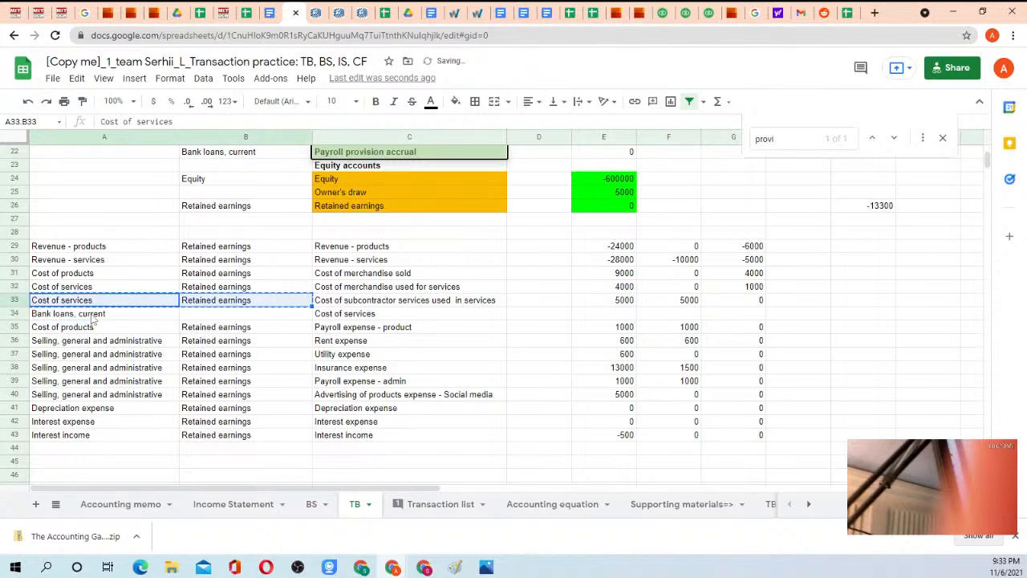
left_click(91, 315)
key("ctrl+v")
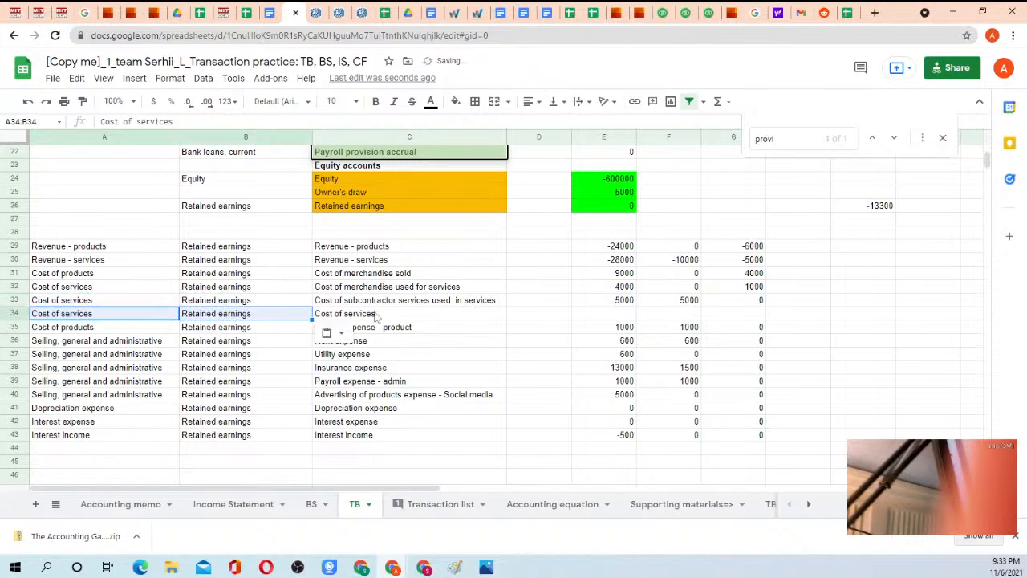
Copy the SUMIF amount formulas from E33:G33 into E34:G34 for the Cost of services account.
left_click(377, 315)
left_click(612, 302)
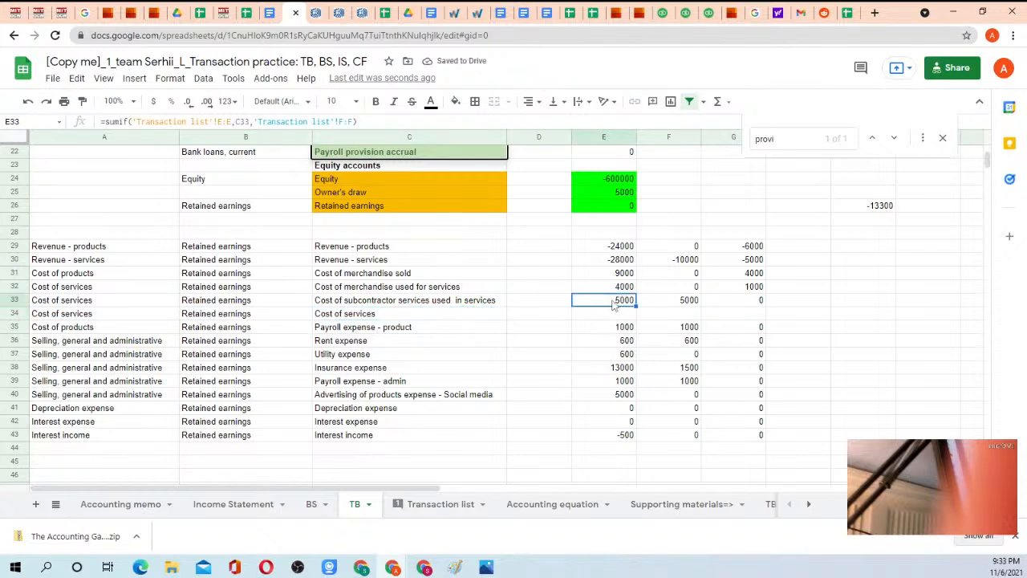
left_click_drag(612, 302, 722, 300)
key("ctrl+c")
left_click(614, 314)
key("ctrl+v")
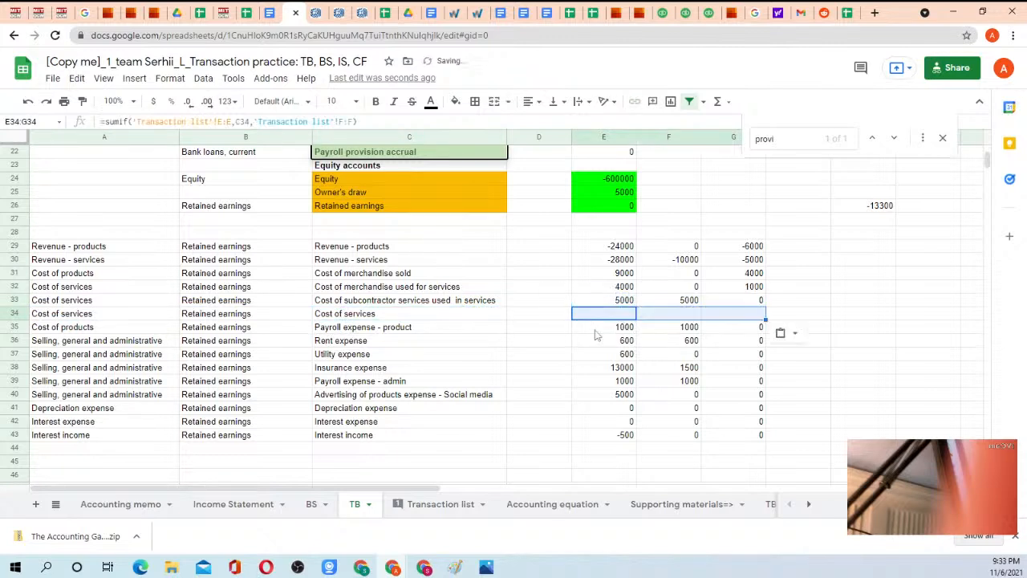
Link the account name in E26 of the Transaction list to the Cost of services account in TB cell C34.
left_click(426, 504)
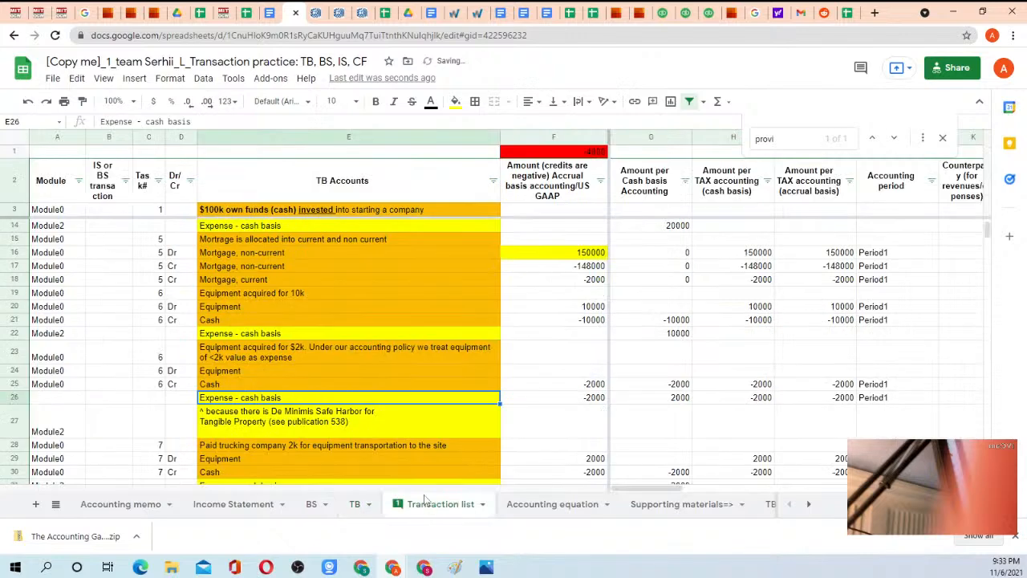
type("=")
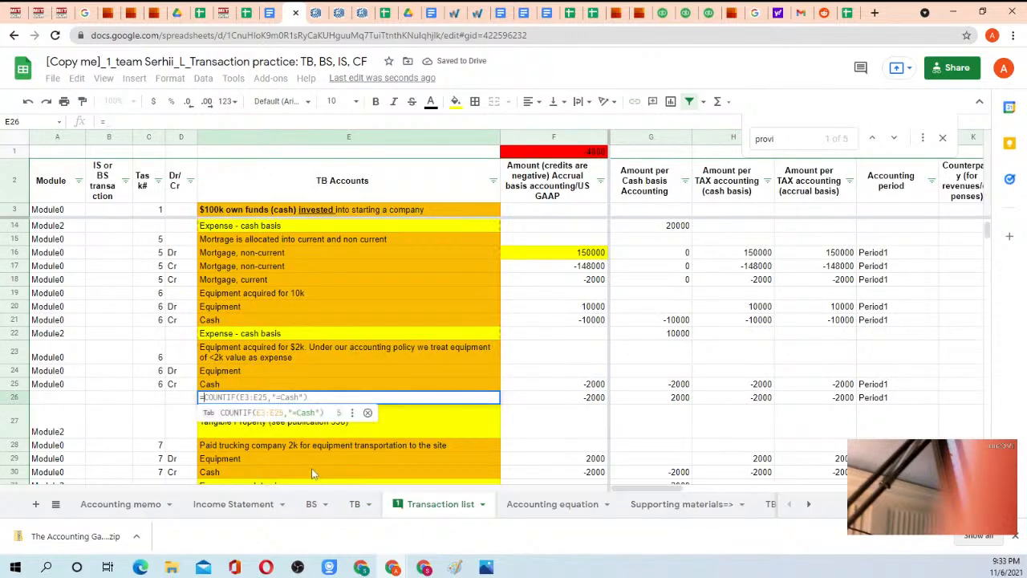
left_click(354, 504)
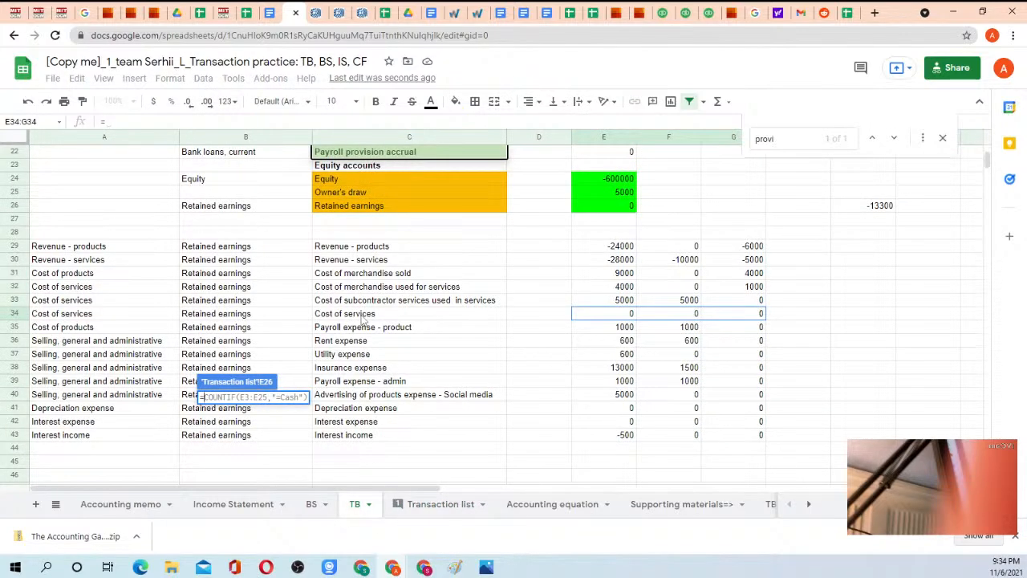
left_click(362, 318)
key("Return")
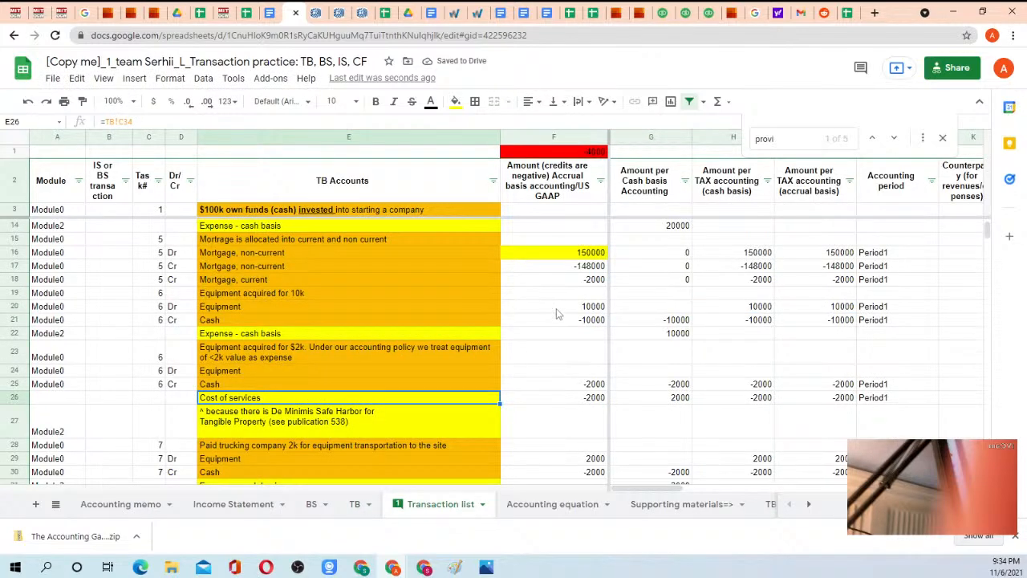
Reverse the sign of the Cost of services accrual amount in F26 with the formula =-F25.
scroll(559, 314, "down", 2)
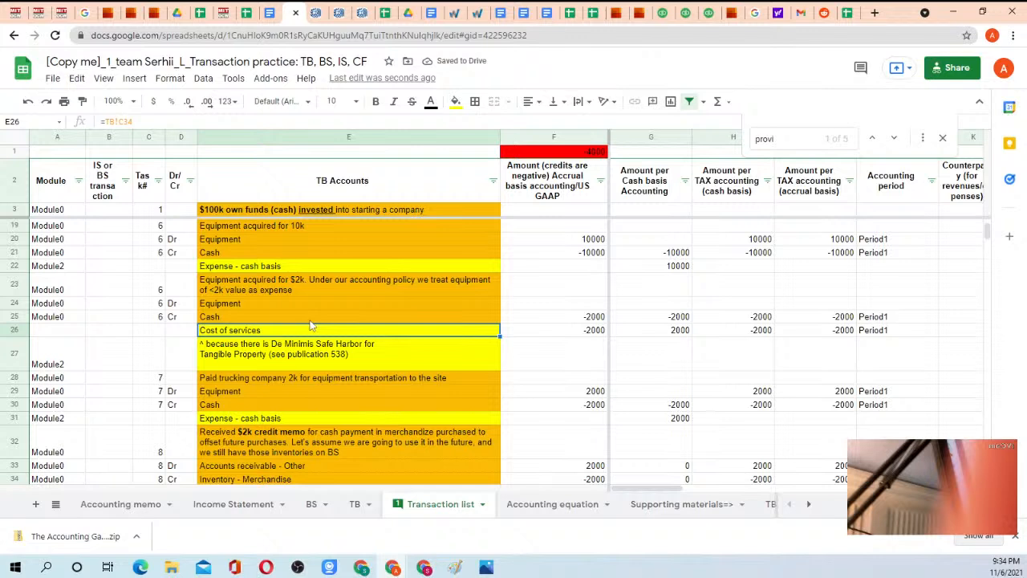
left_click(310, 320)
left_click(597, 332)
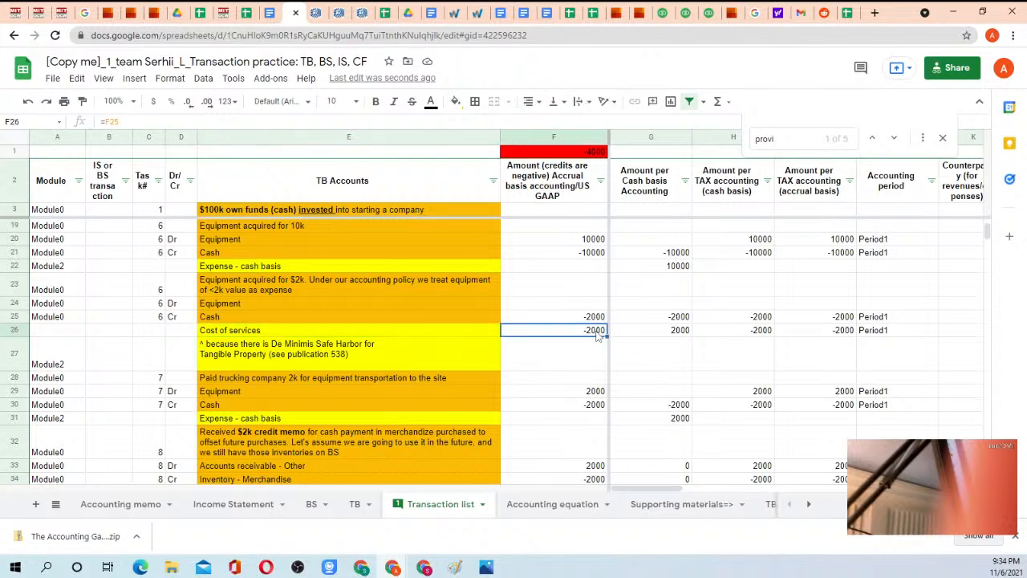
type("=-F25")
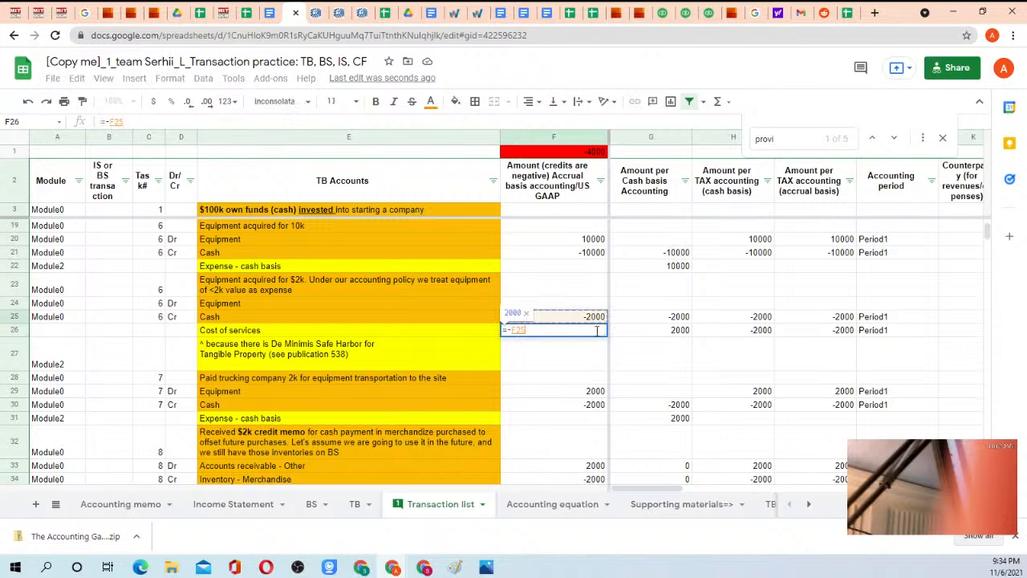
key("Return")
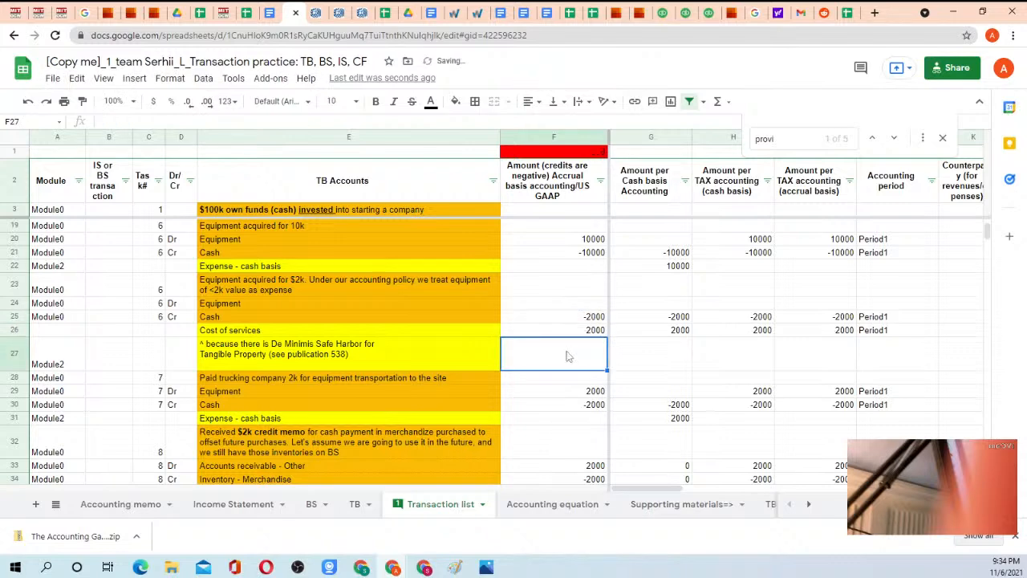
Check the control totals in F1 of the Transaction list and E1 of the TB sheet.
left_click(356, 506)
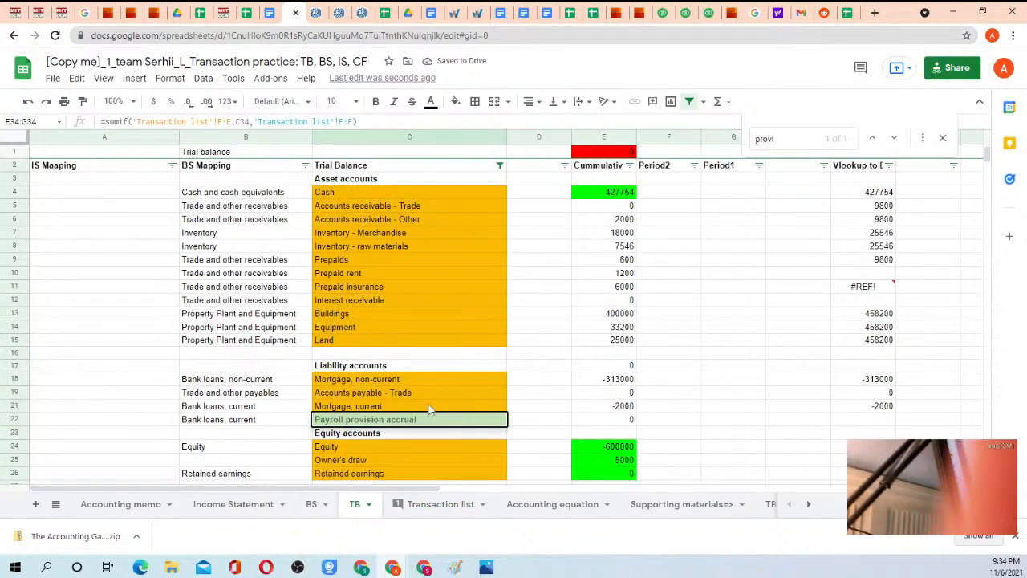
left_click(421, 507)
left_click(584, 153)
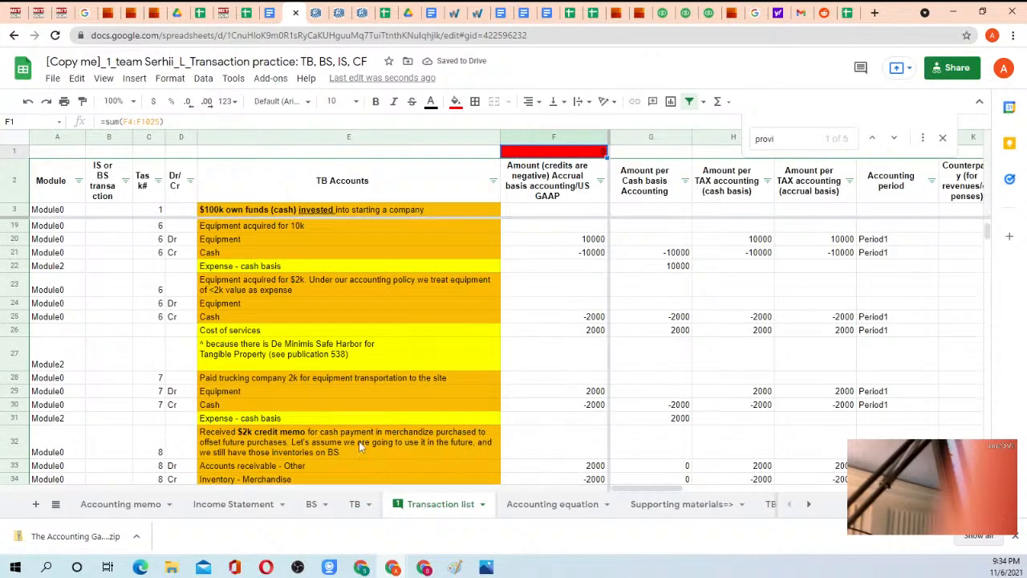
left_click(357, 507)
left_click(600, 152)
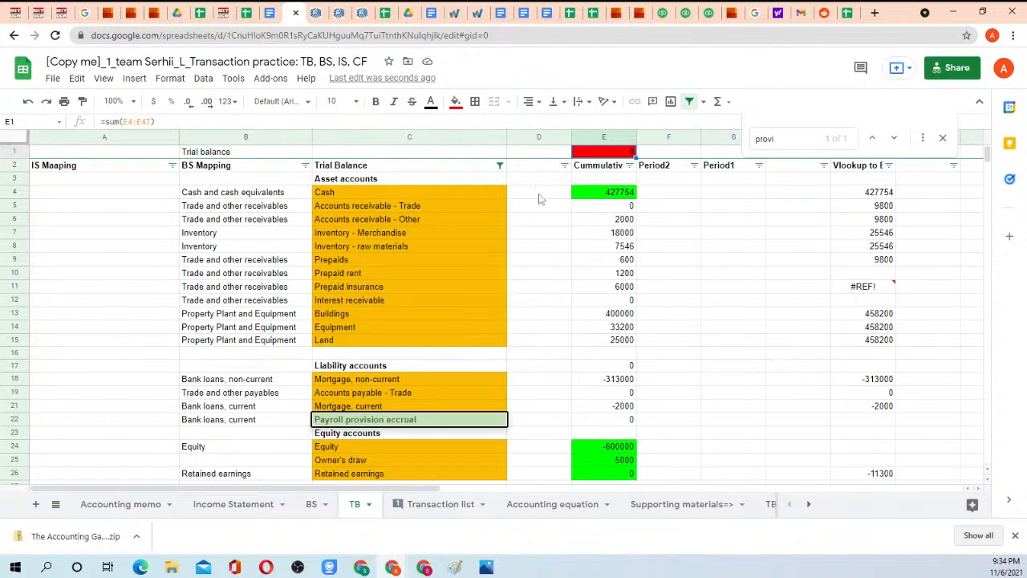
Examine the balance sheet on the BS sheet and inspect the formula of the Check line in C25.
left_click(312, 504)
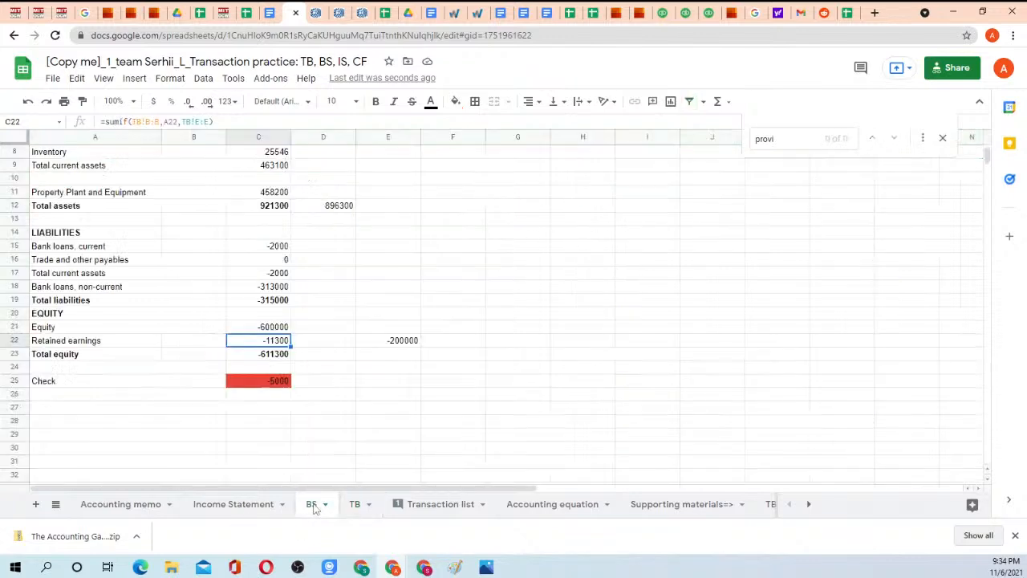
scroll(361, 314, "up", 3)
scroll(367, 309, "down", 2)
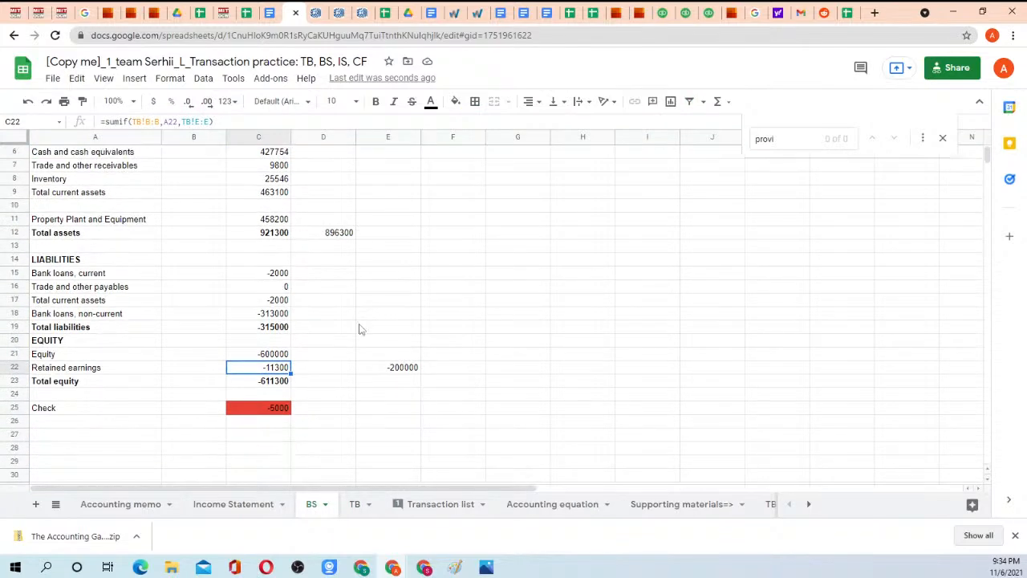
left_click(80, 409)
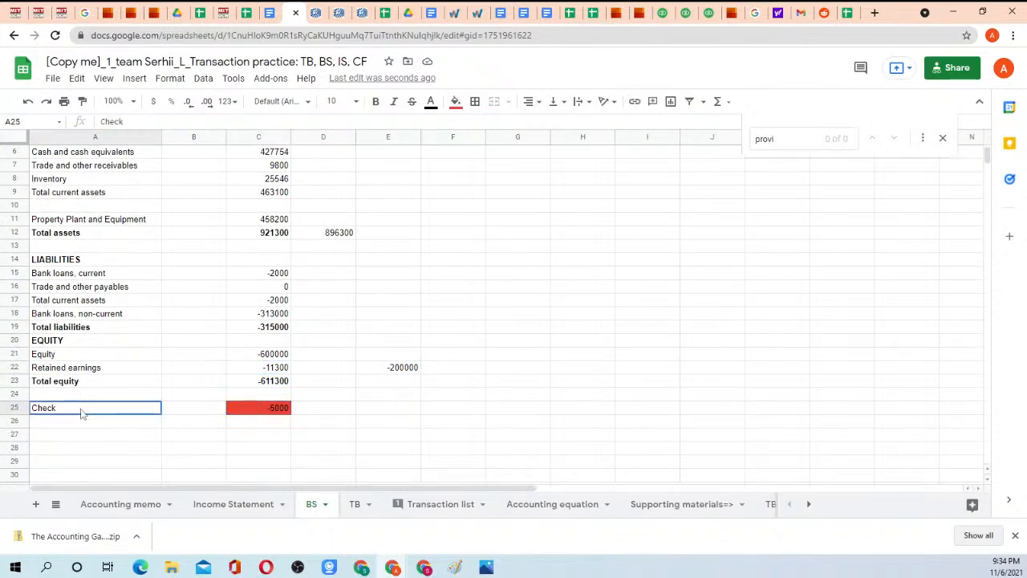
Map the Owner's draw account to Retained earnings in TB cell B25, and return to the BS sheet's Check line.
left_click(354, 504)
scroll(260, 297, "down", 8)
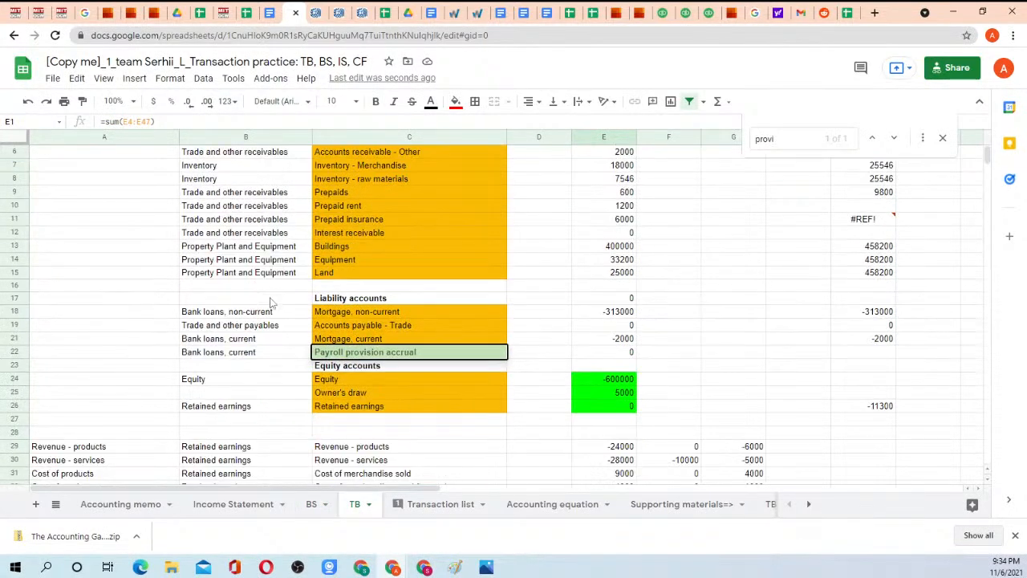
scroll(258, 306, "up", 5)
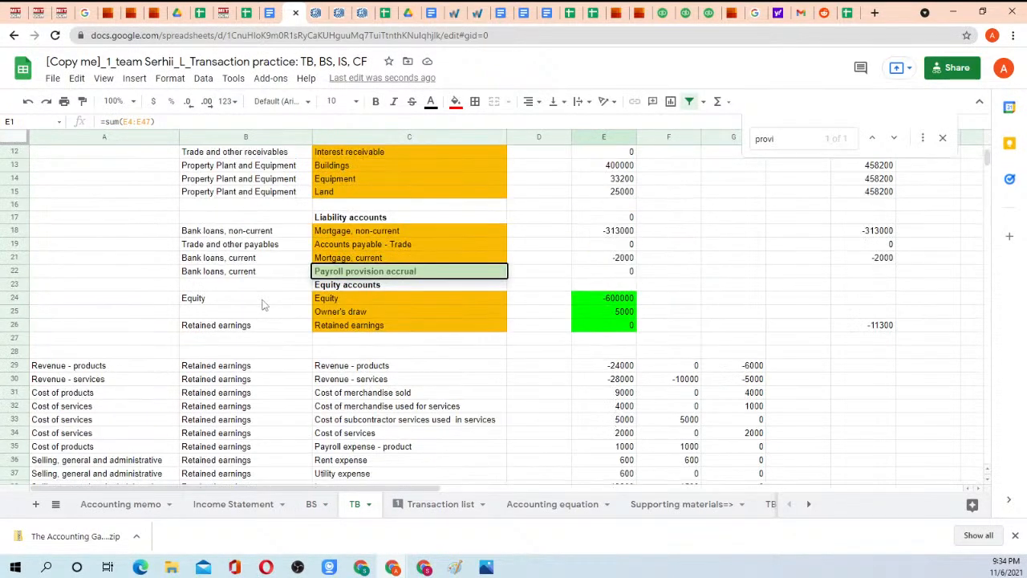
left_click(256, 329)
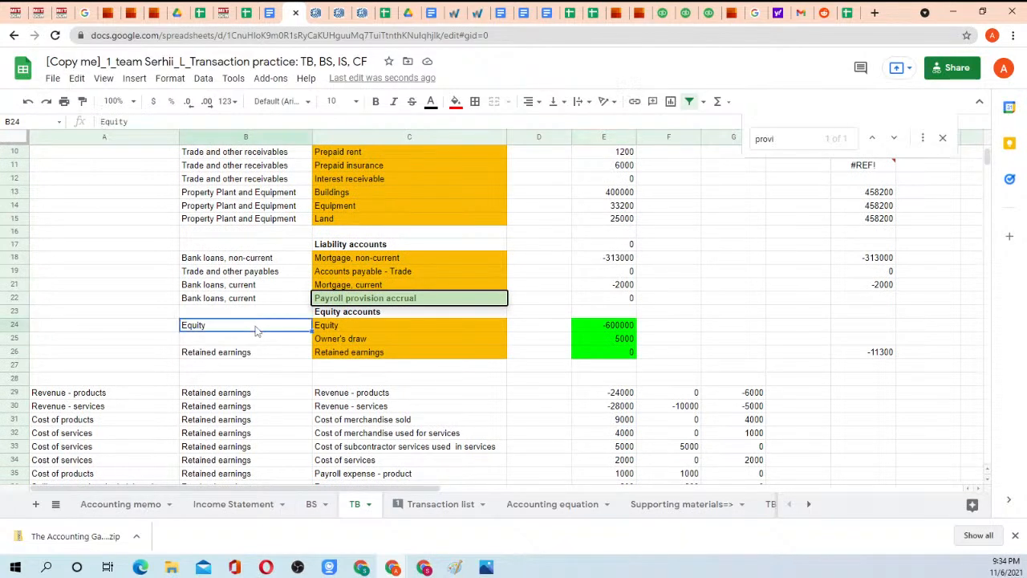
key("ctrl+c")
left_click(249, 355)
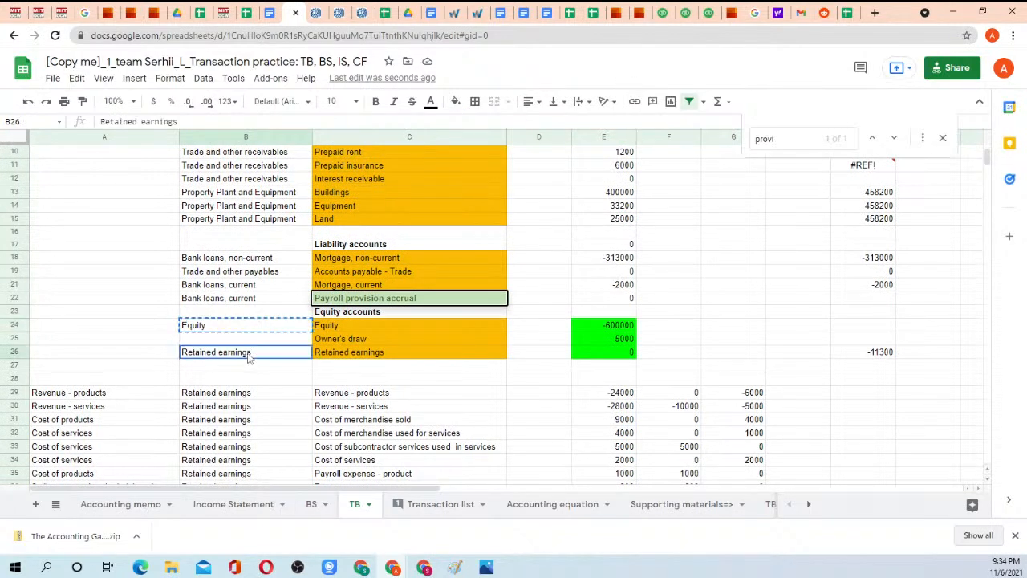
key("ctrl+c")
left_click(249, 345)
key("ctrl+v")
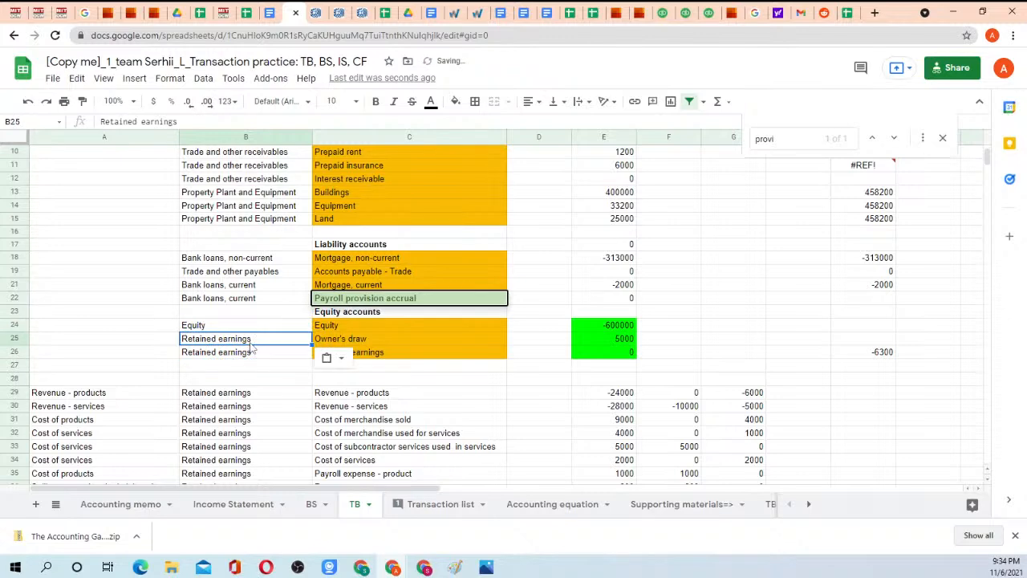
left_click(312, 504)
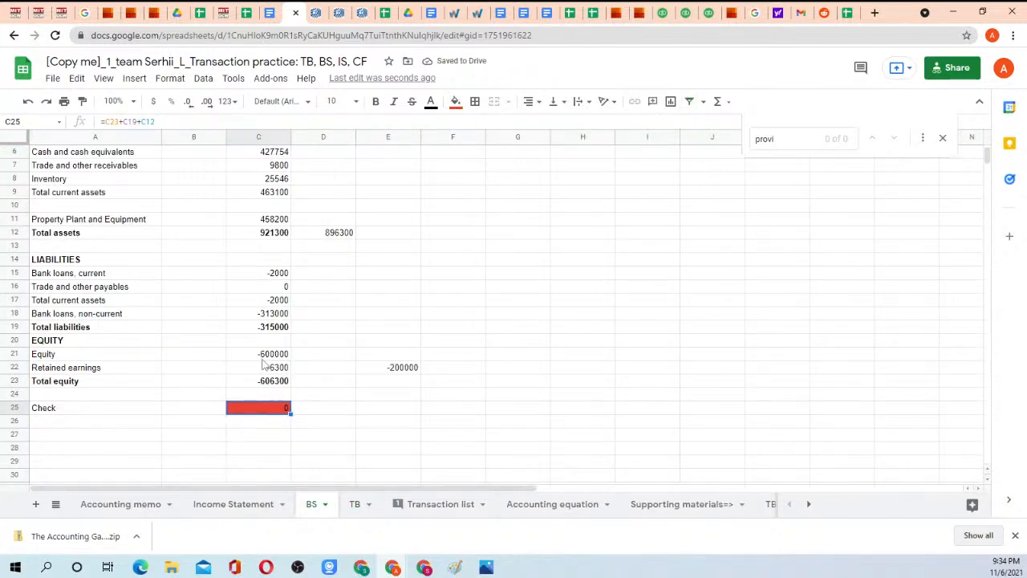
Compare Retained earnings in BS cell C22 with the TB sheet's Net profit, Owner's draw and the sum of E29:E43.
left_click(265, 367)
left_click(355, 503)
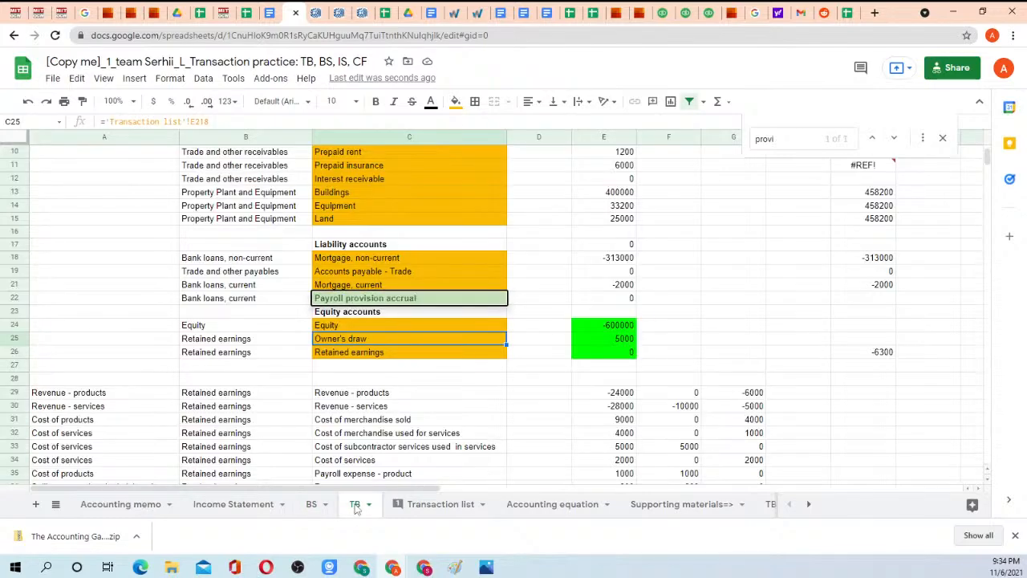
scroll(486, 348, "down", 4)
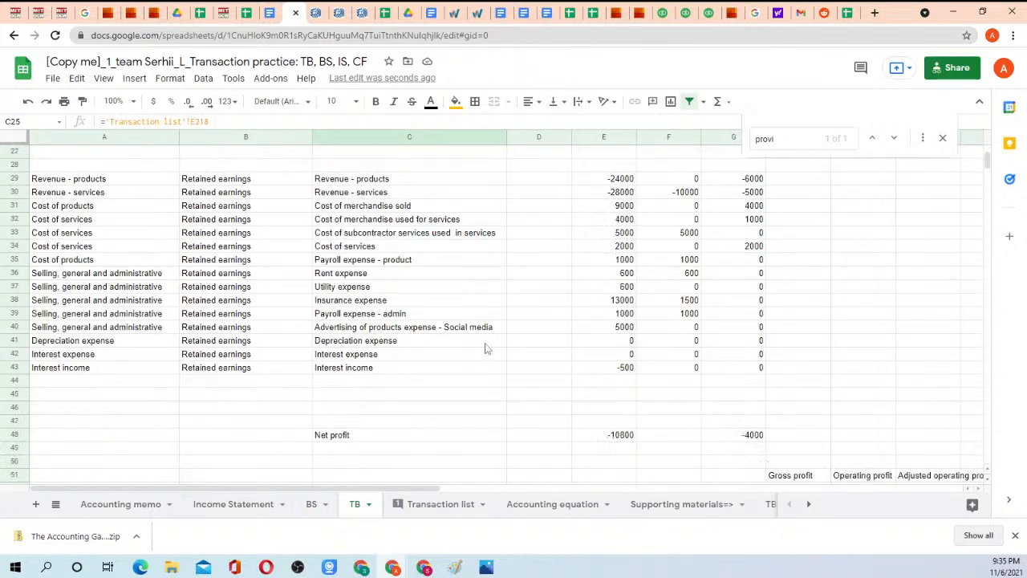
left_click(616, 439)
scroll(611, 345, "up", 3)
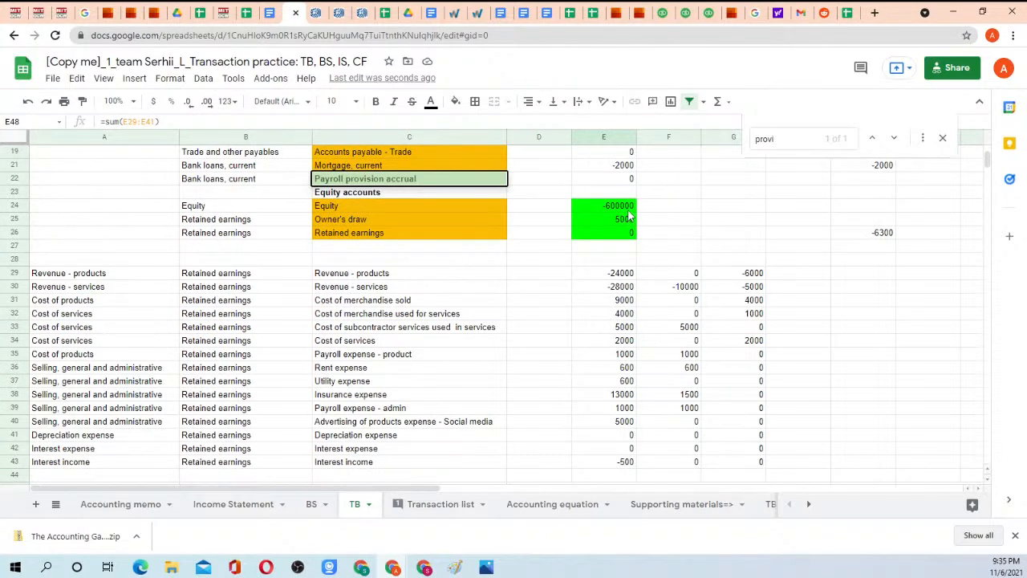
left_click(630, 221)
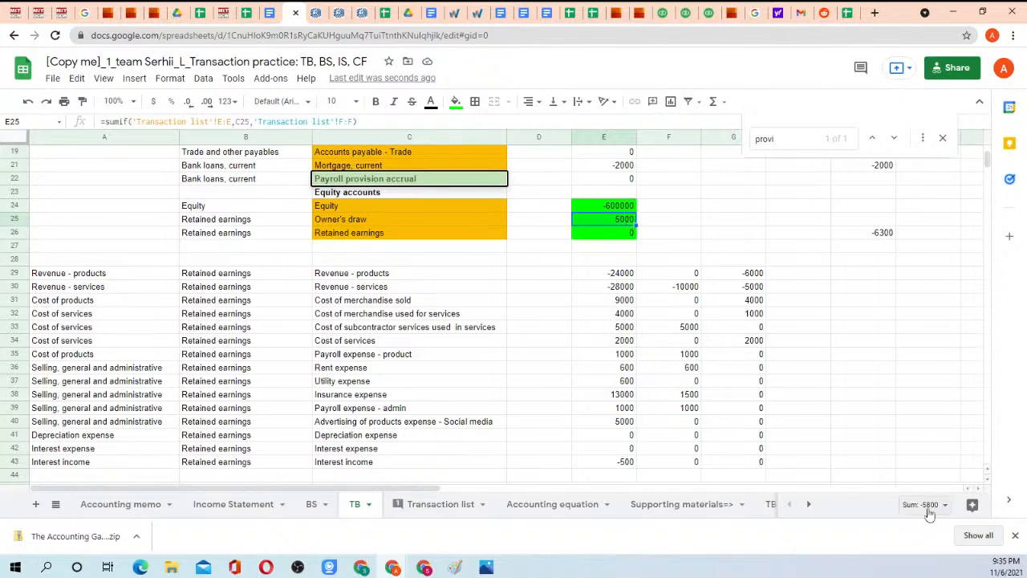
scroll(586, 340, "down", 4)
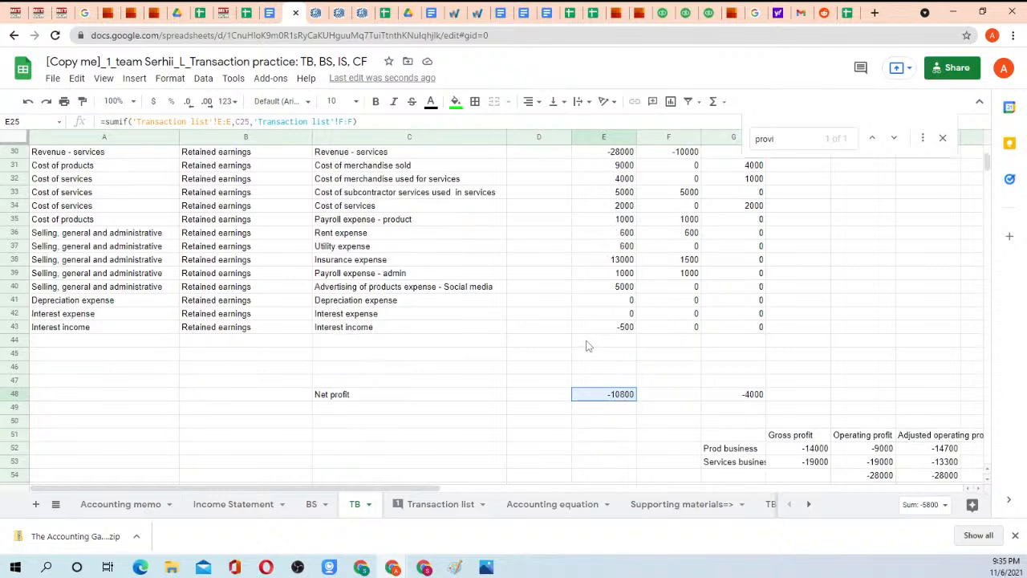
scroll(572, 322, "up", 2)
left_click_drag(603, 233, 607, 416)
scroll(569, 401, "down", 3)
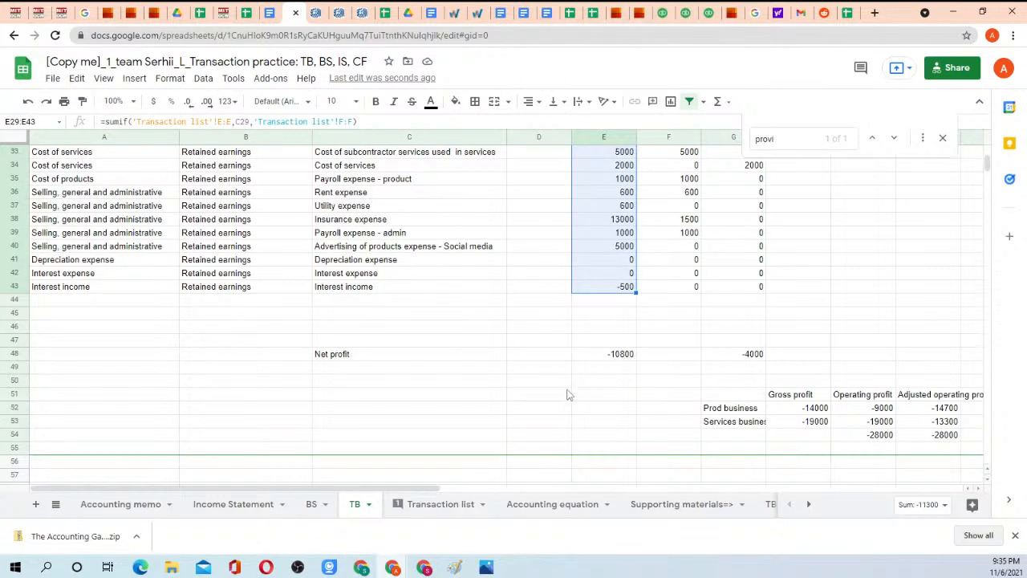
Extend the cumulative Net profit formula in TB cell E48 to =sum(E29:E47).
left_click(614, 359)
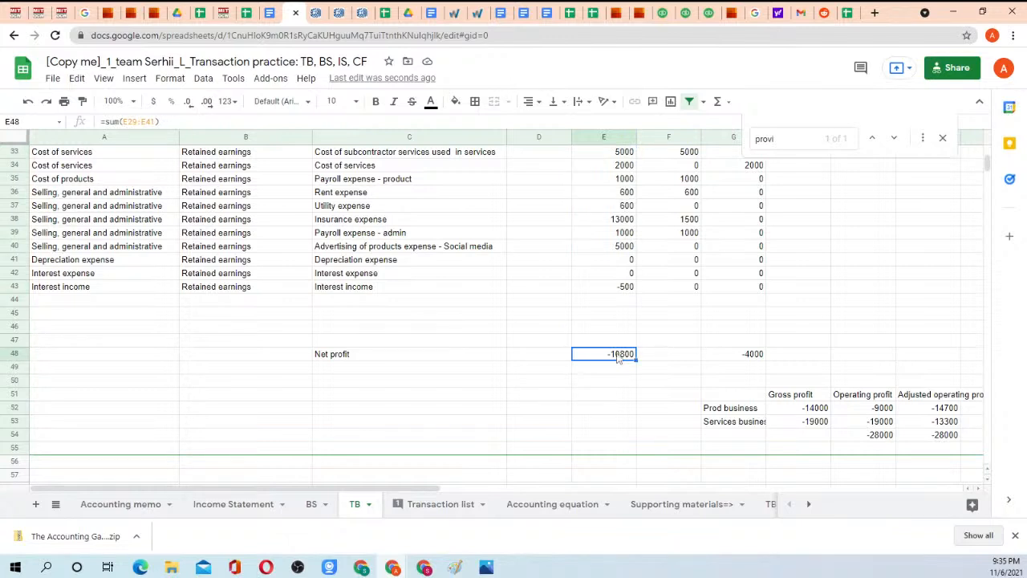
double_click(618, 359)
scroll(637, 273, "up", 1)
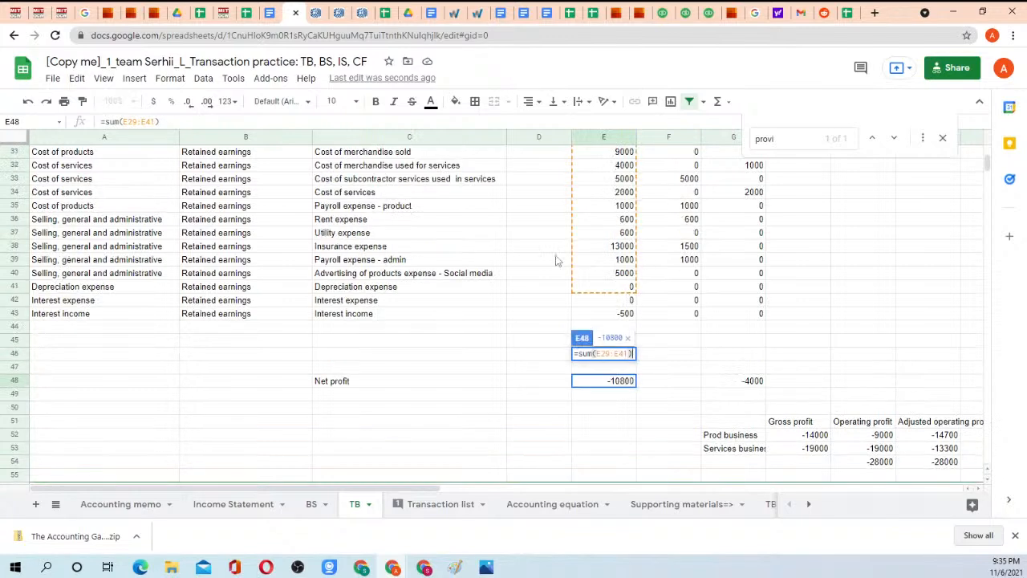
double_click(149, 120)
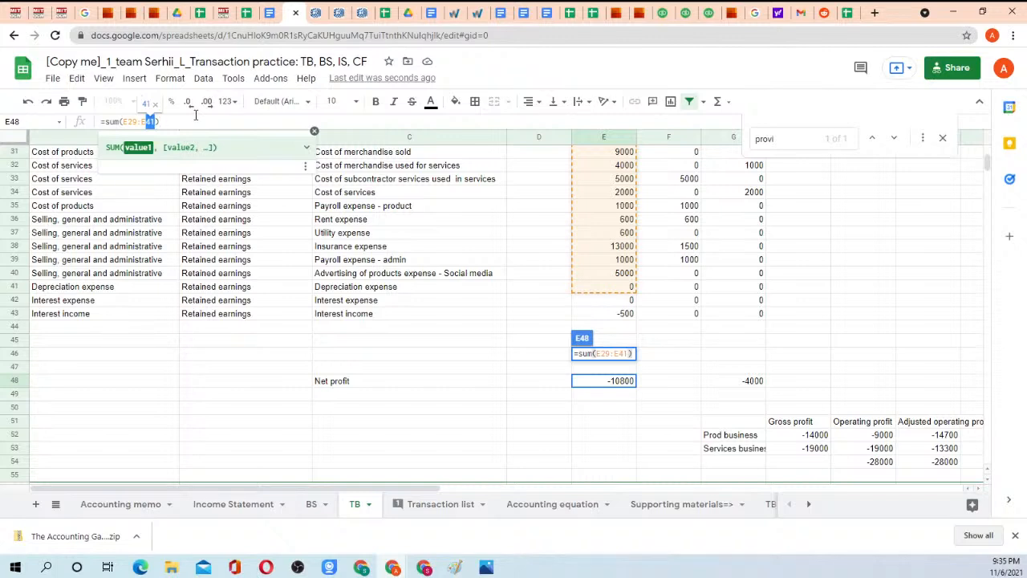
type("49")
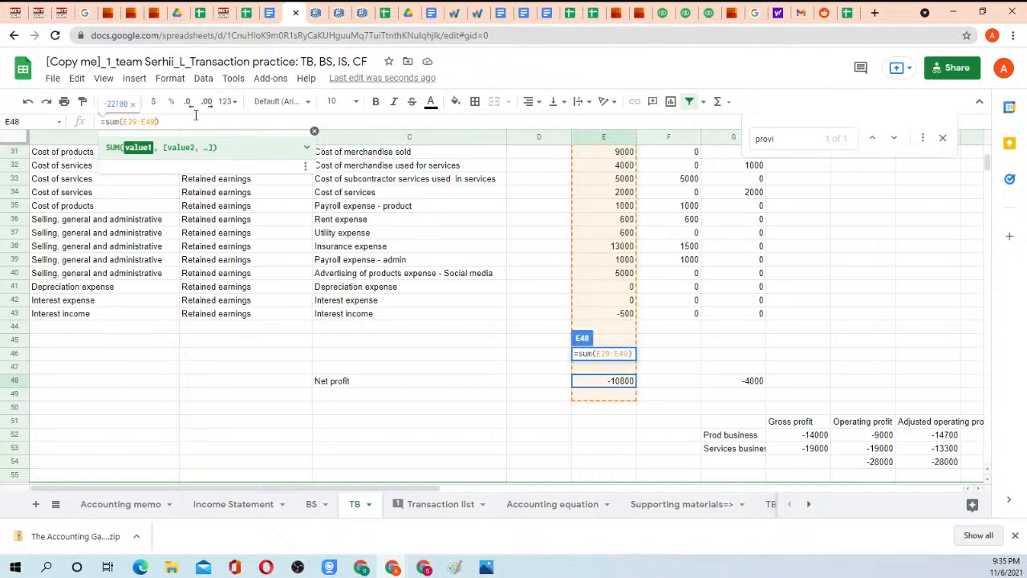
key("BackSpace")
key("BackSpace")
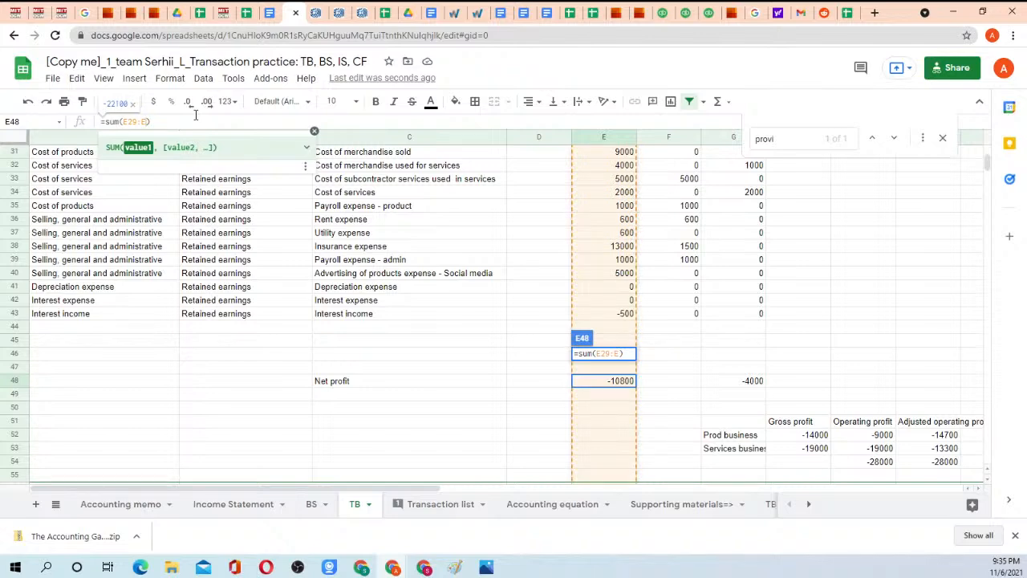
type("47")
key("Return")
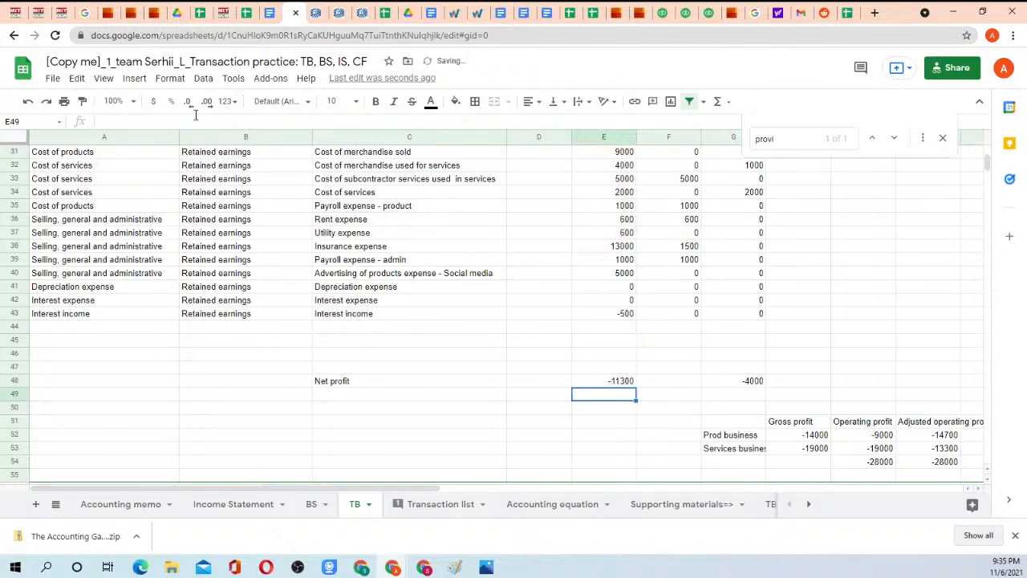
Check the sum of Net profit and Owner's draw on the TB sheet against Retained earnings on the BS sheet.
left_click(589, 382)
scroll(574, 241, "up", 4)
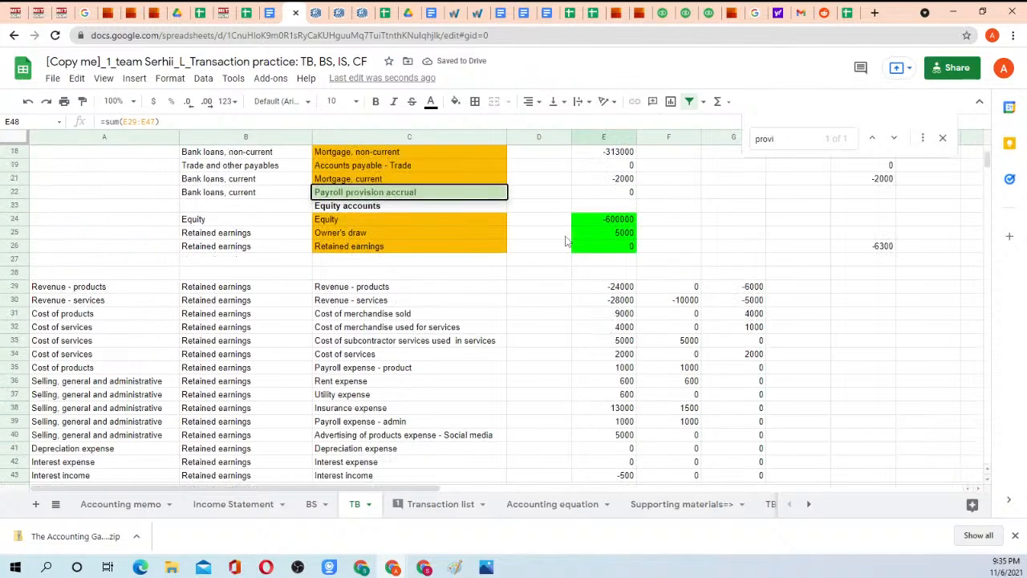
left_click(613, 234)
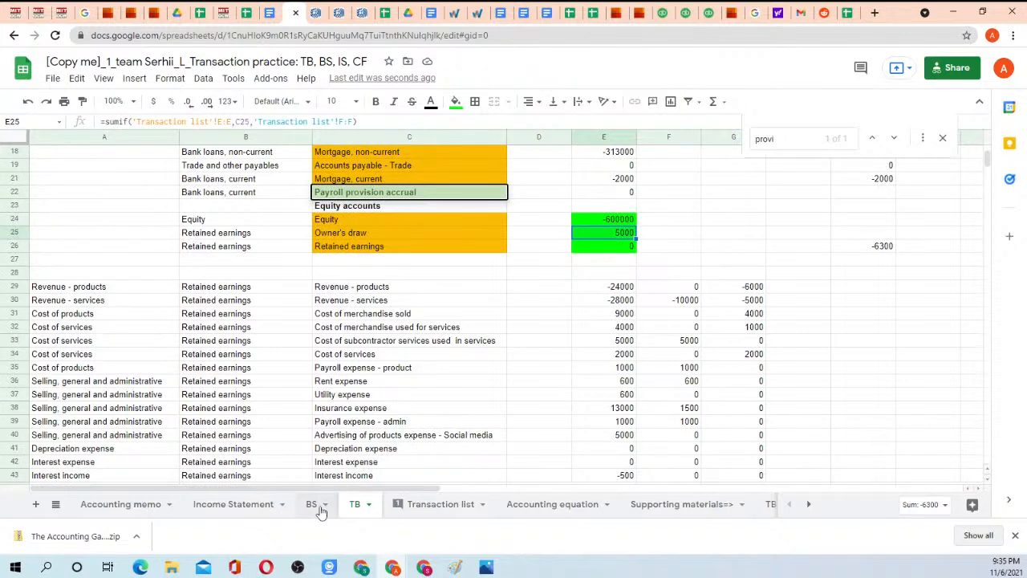
left_click(312, 504)
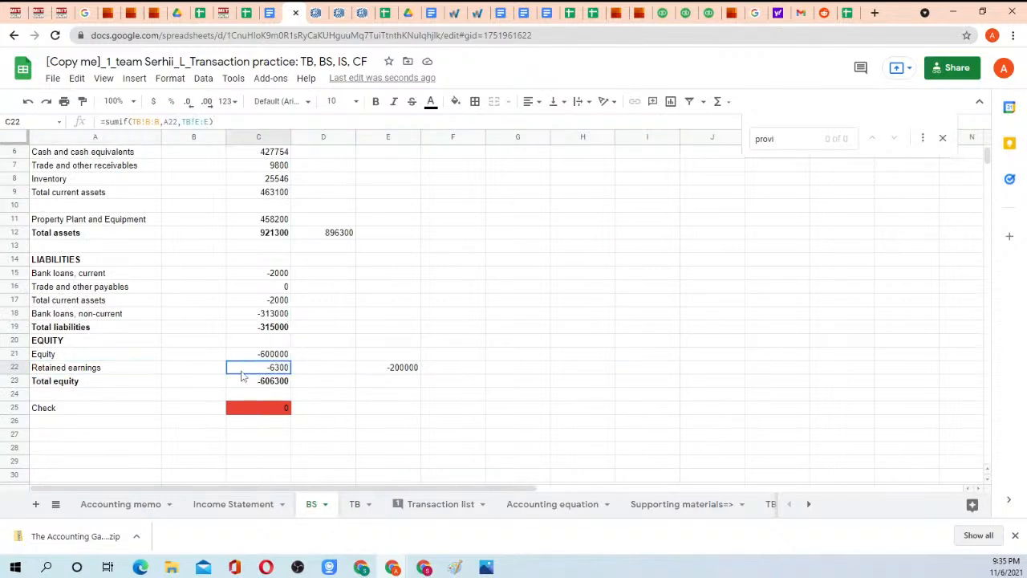
Examine the TB sheet's Cumulative column and the Period2 and Period1 formulas in the Interest income row.
left_click(357, 505)
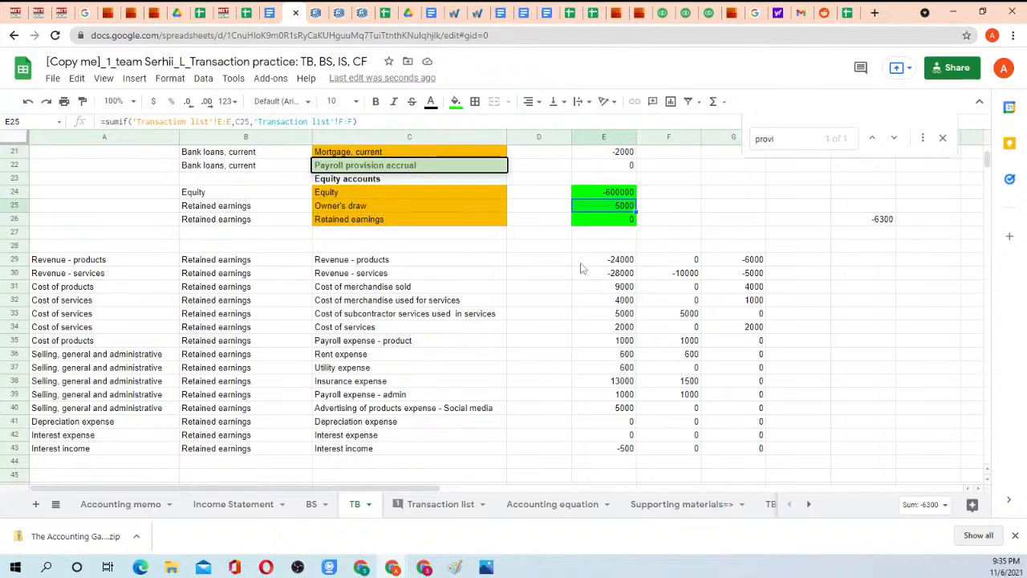
left_click_drag(595, 265, 604, 367)
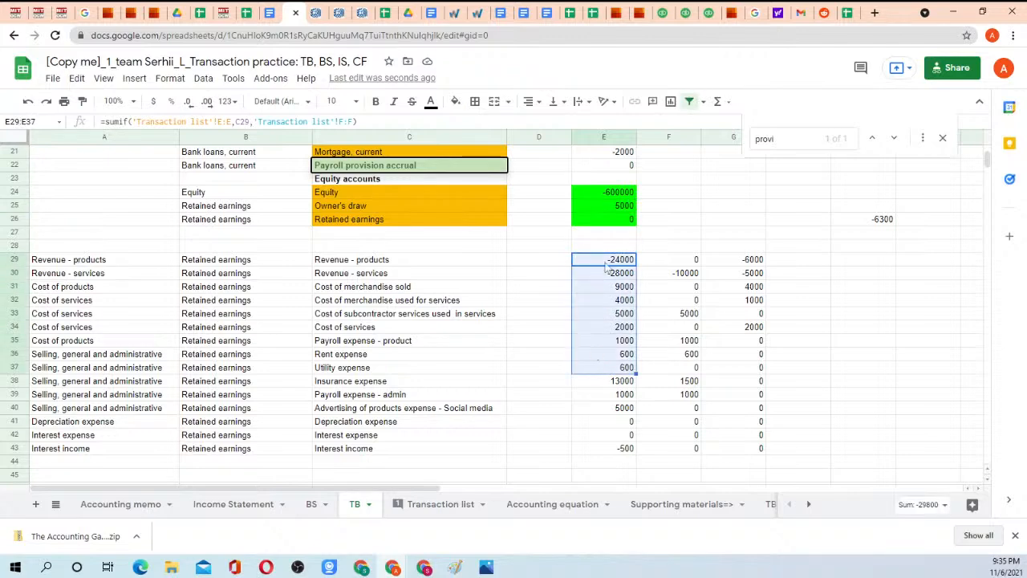
scroll(617, 165, "up", 5)
left_click(617, 164)
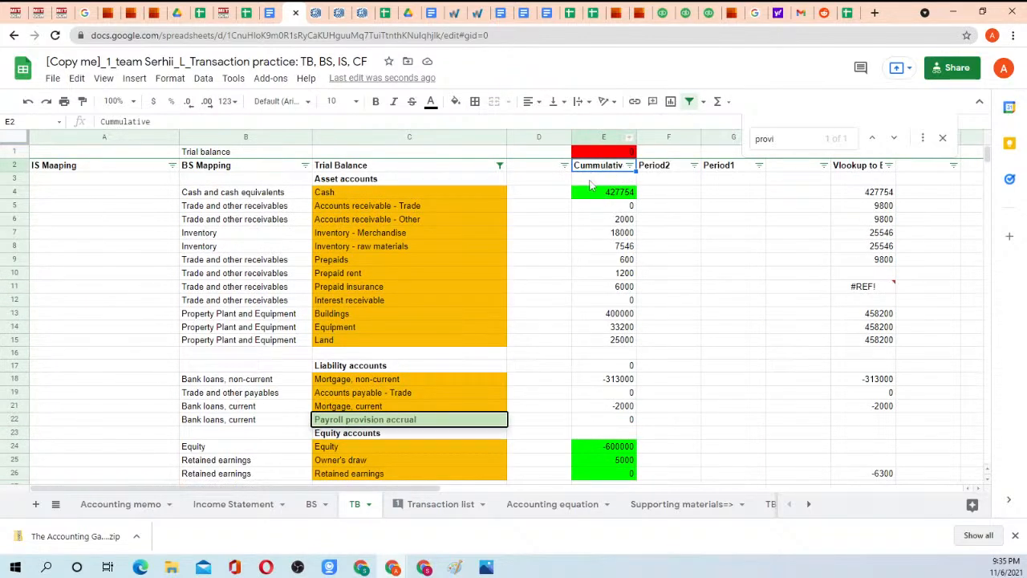
scroll(594, 300, "down", 8)
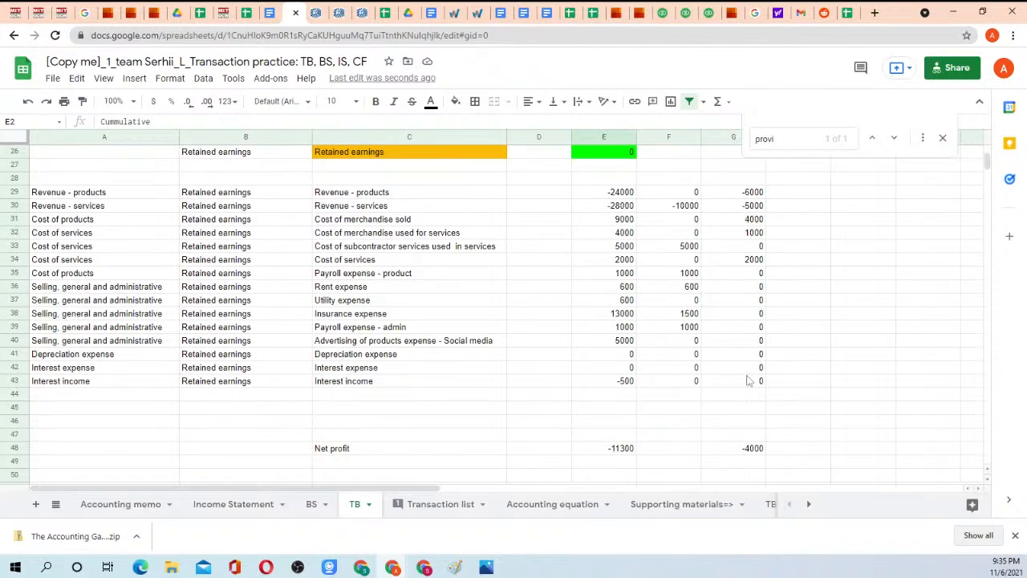
left_click(697, 384)
left_click(722, 383)
left_click(697, 384)
left_click(731, 383)
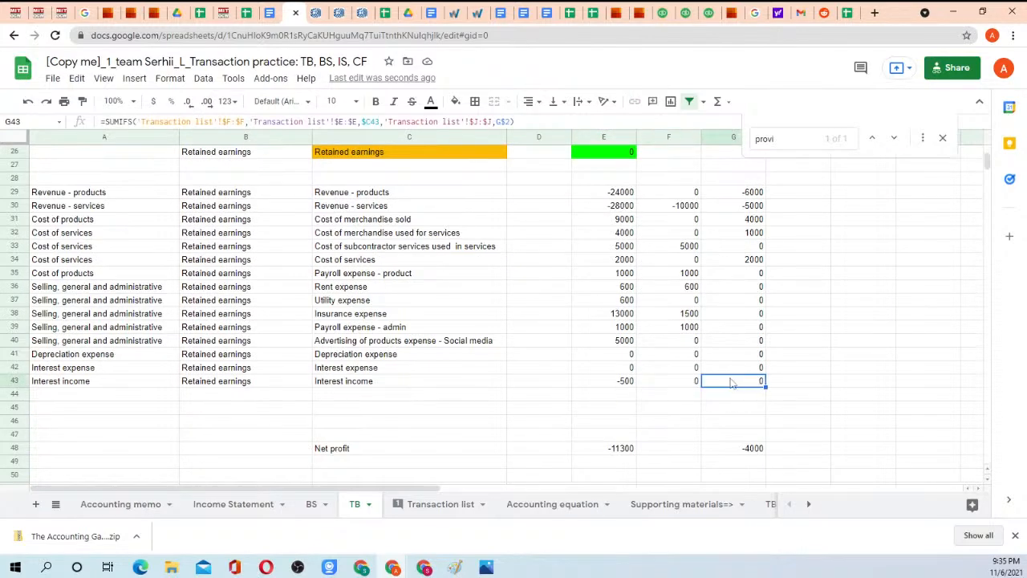
Copy the Net profit formula from G48 to F48 and compare the two periods' sum with the cumulative figure in E48.
left_click(741, 454)
key("ctrl+c")
type("v")
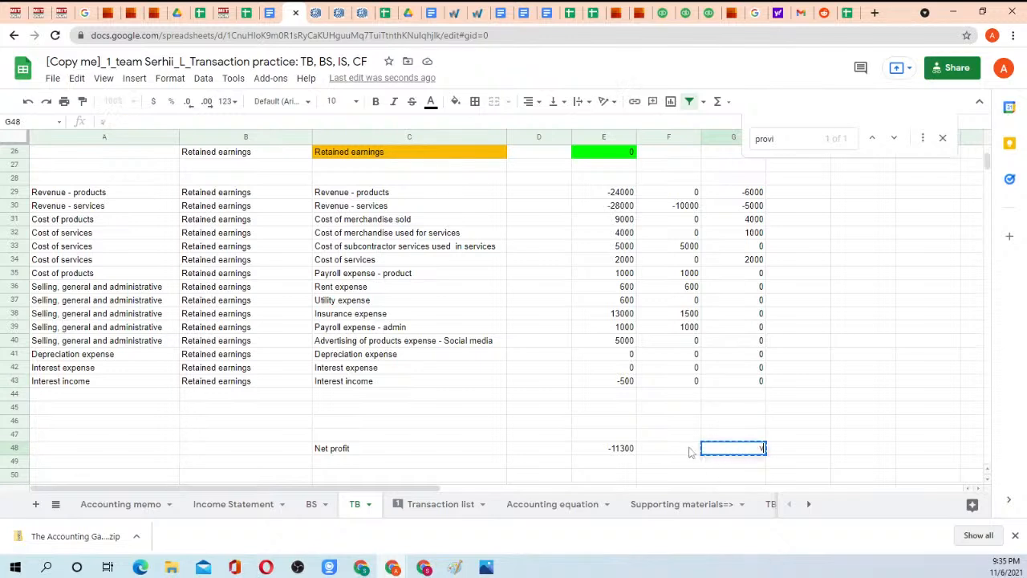
key("Escape")
left_click(691, 449)
key("ctrl+v")
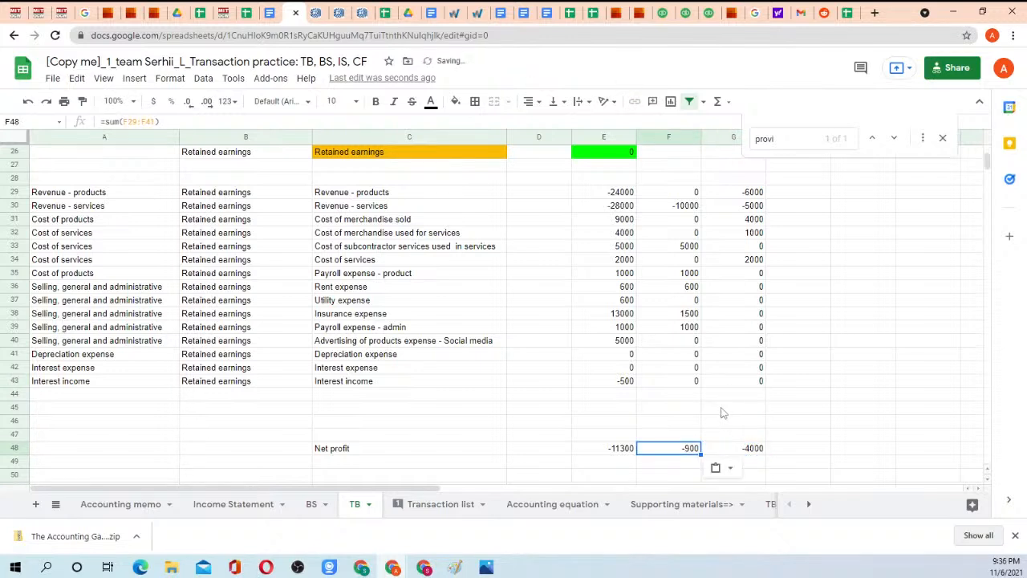
left_click_drag(692, 450, 746, 448)
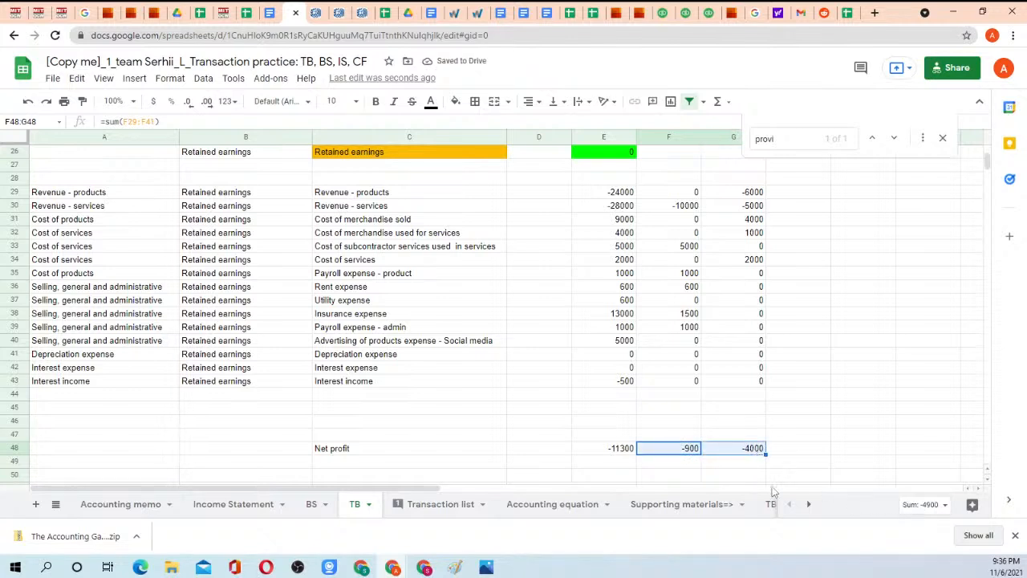
left_click(623, 451)
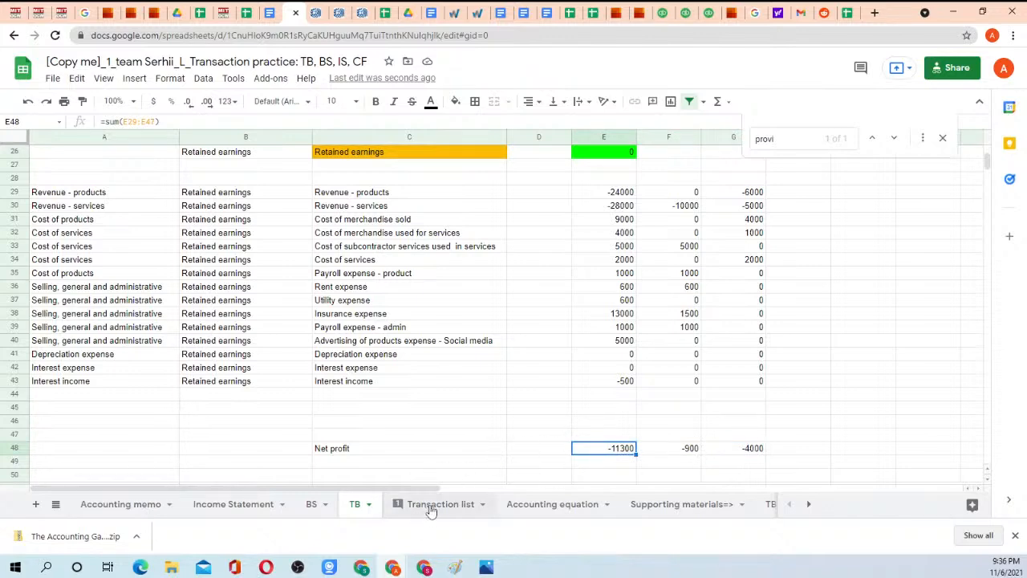
Filter out the blank rows in the accrual basis amount column F of the Transaction list sheet.
left_click(448, 506)
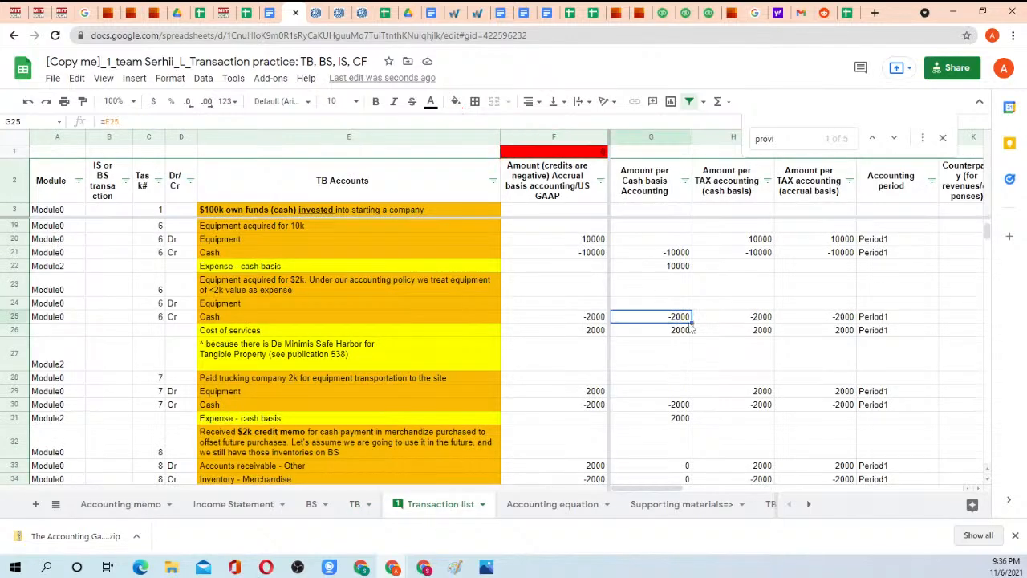
left_click(601, 182)
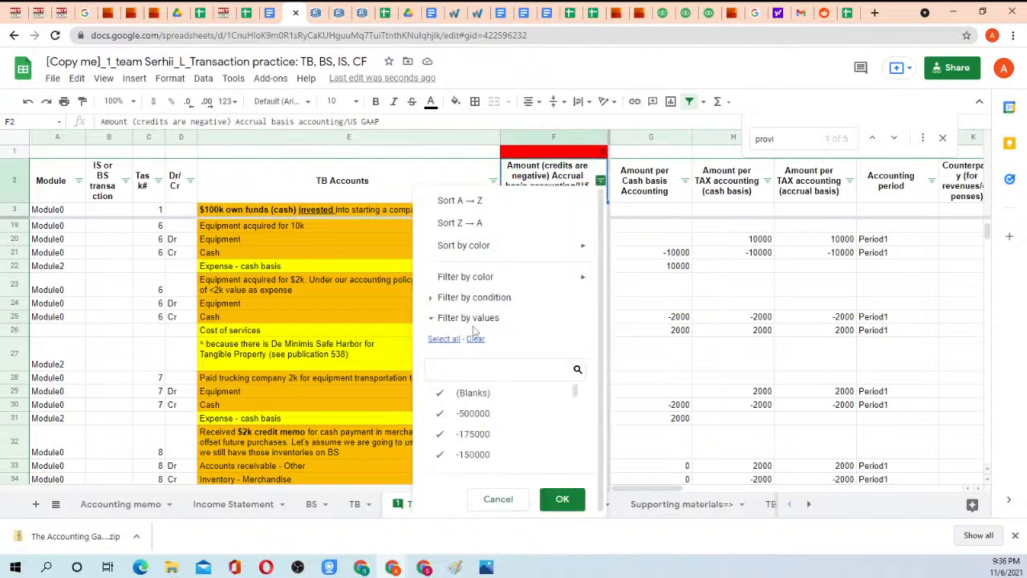
left_click(467, 393)
left_click(563, 499)
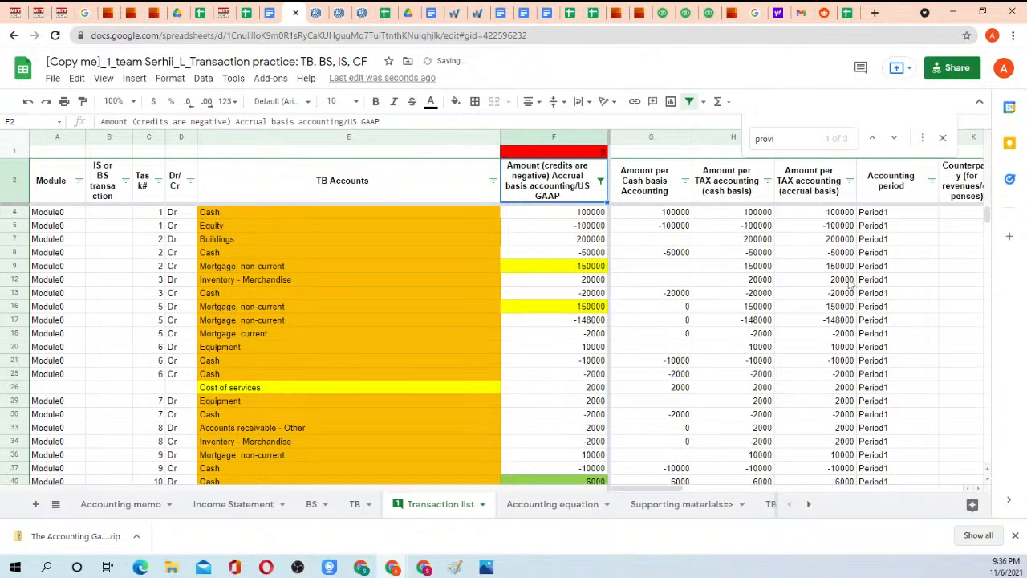
Fill the Accounting period cells J67:J218 with Period2 copied from J65, and return to the TB sheet's Net profit row.
scroll(834, 265, "down", 10)
left_click(885, 306)
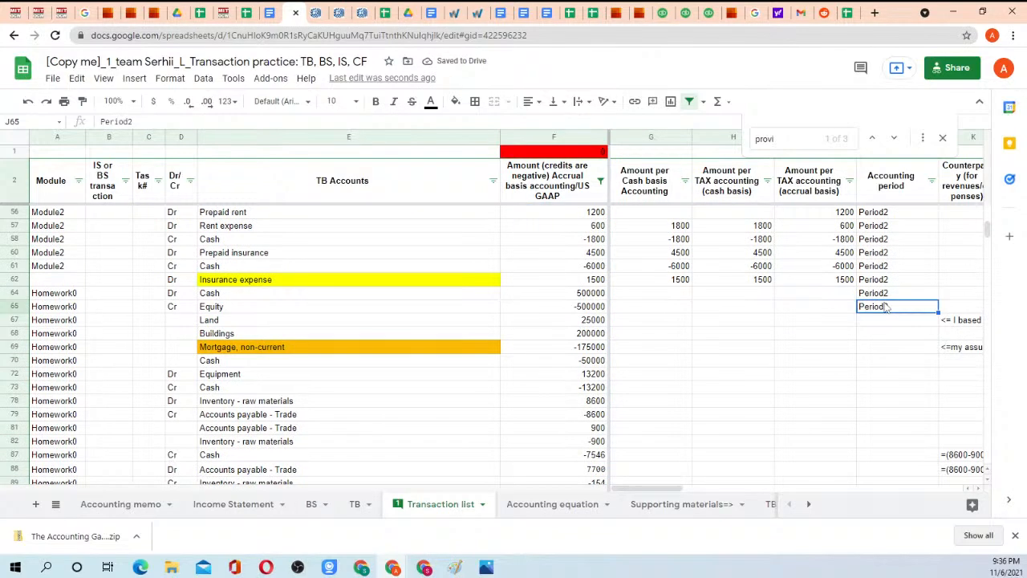
key("ctrl+c")
left_click(888, 321)
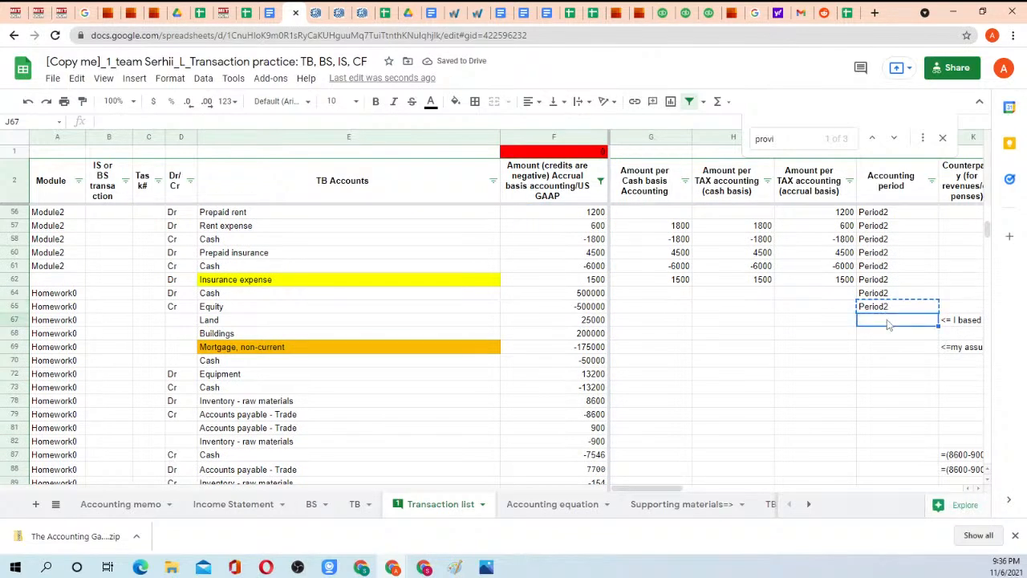
key("shift+Down")
key("shift+Down")
key("shift+Down")
key("shift+Down")
key("shift+Down")
key("shift+Down")
key("shift+Down")
key("shift+Down")
key("shift+Down")
key("shift+Down")
key("shift+Down")
key("shift+Down")
key("shift+Down")
key("shift+Down")
key("shift+Down")
key("shift+Down")
key("shift+Down")
key("shift+Down")
key("shift+Down")
key("shift+Down")
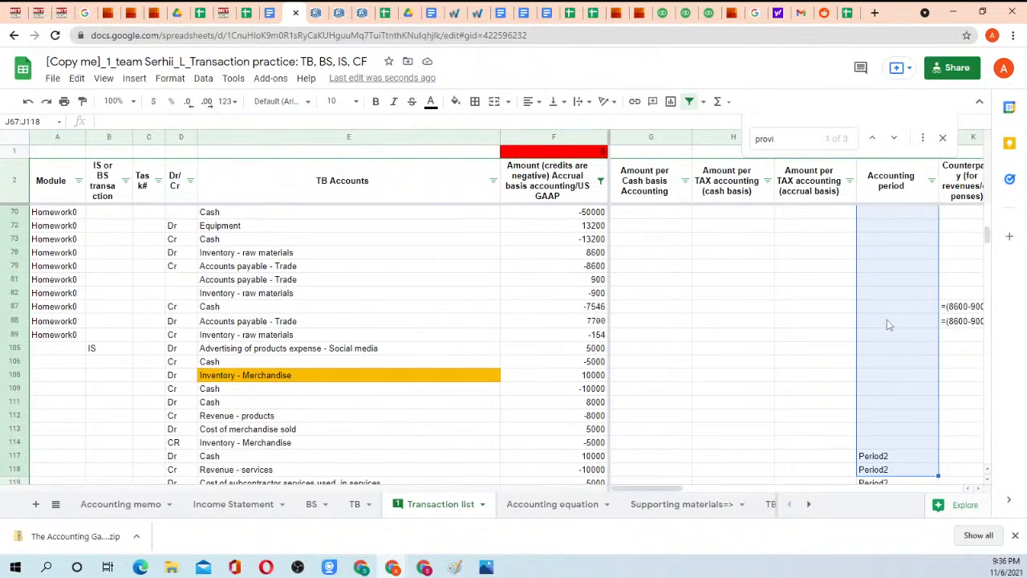
key("shift+Down")
key("shift+Down")
key("shift+Down")
key("shift+Down")
key("shift+Down")
key("shift+Down")
key("shift+Down")
key("shift+Down")
key("shift+Down")
key("shift+Down")
key("shift+Down")
key("shift+Down")
key("shift+Down")
key("shift+Down")
key("shift+Down")
key("shift+Down")
key("shift+Down")
key("shift+Down")
key("shift+Down")
key("shift+Down")
key("shift+Down")
key("shift+Down")
key("shift+Down")
key("shift+Down")
key("shift+Down")
key("shift+Down")
key("shift+Down")
key("shift+Down")
key("shift+Down")
key("shift+Down")
key("shift+Down")
key("shift+Down")
key("shift+Down")
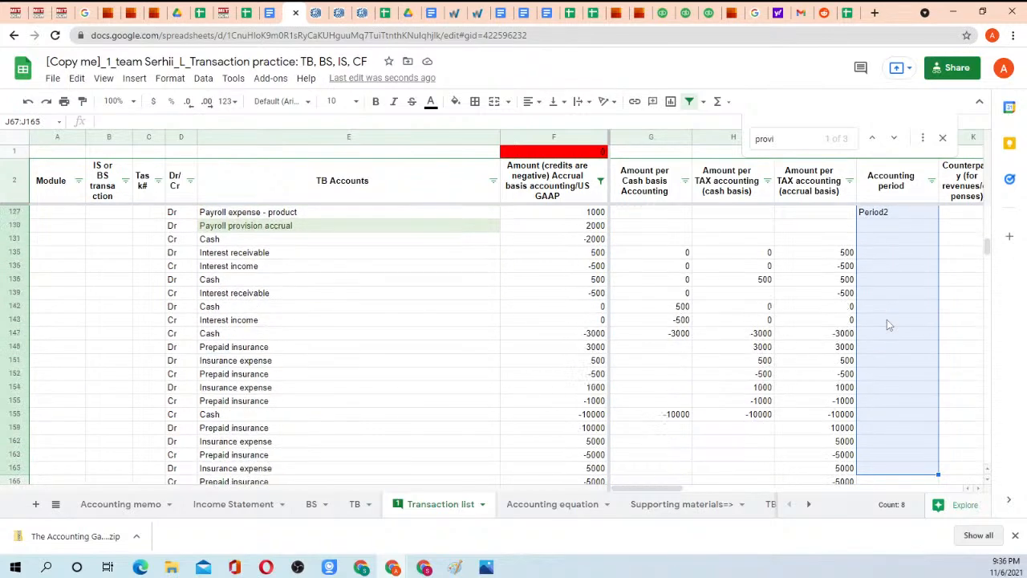
key("shift+Down")
key("shift+Down")
key("shift+Down")
key("shift+Down")
key("shift+Down")
key("shift+Down")
key("shift+Down")
key("shift+Down")
key("shift+Down")
key("shift+Down")
key("shift+Down")
key("shift+Down")
key("shift+Down")
key("shift+Down")
key("shift+Down")
key("shift+Down")
key("shift+Down")
key("shift+Down")
key("shift+Down")
key("shift+Down")
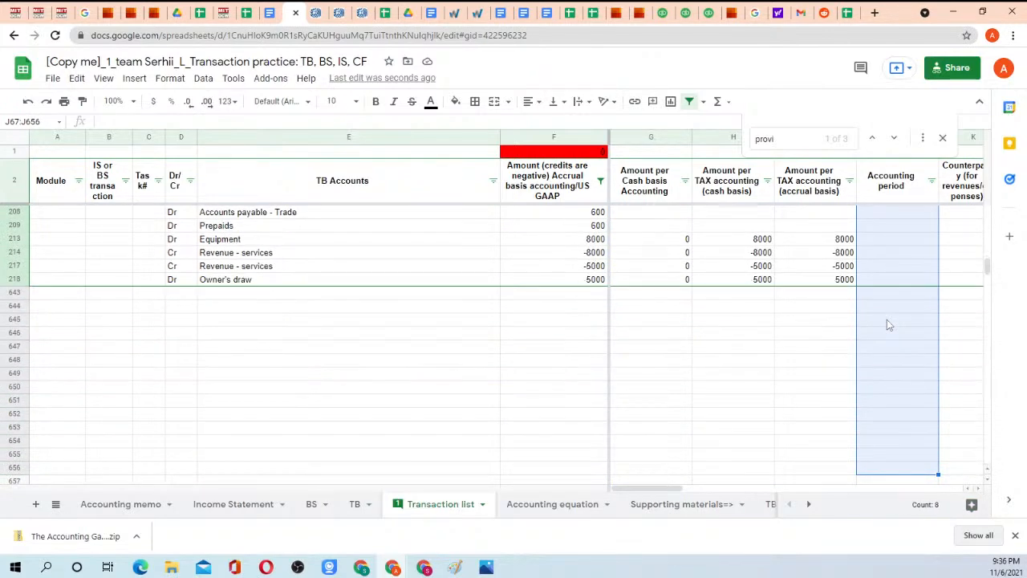
key("shift+Up")
key("shift+Up")
key("shift+Up")
key("shift+Up")
key("shift+Up")
key("shift+Up")
key("shift+Up")
key("shift+Up")
key("shift+Up")
key("shift+Up")
key("shift+Up")
key("shift+Up")
key("shift+Up")
key("shift+Up")
key("shift+Up")
key("shift+Down")
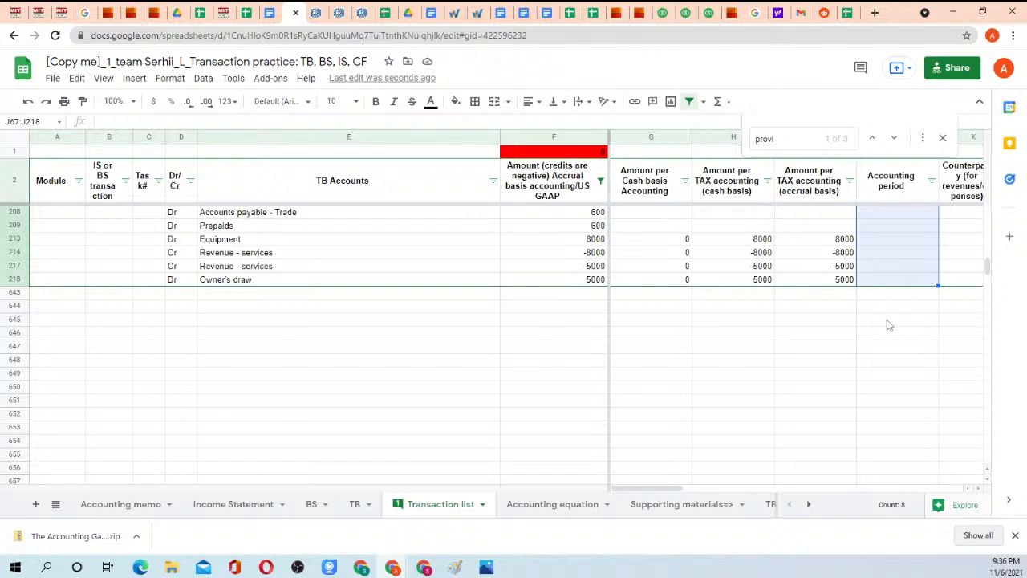
key("ctrl+v")
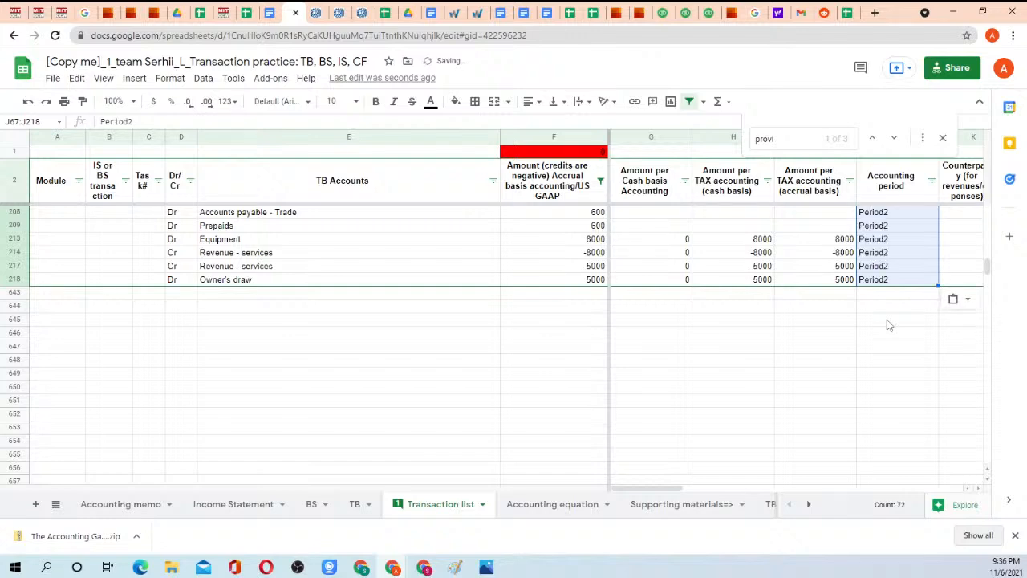
left_click(354, 504)
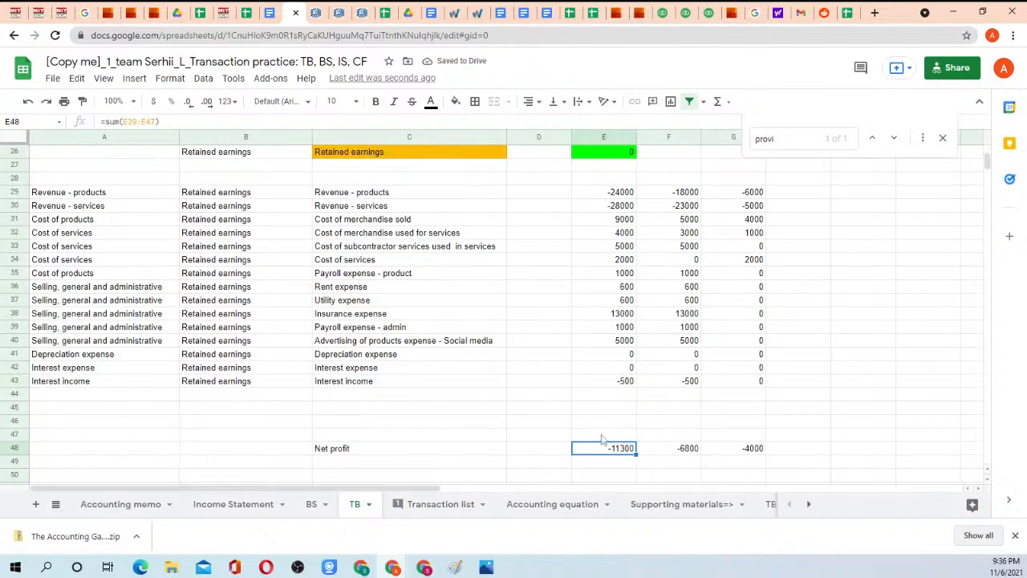
Compare the combined Period2 and Period1 net profit in F48:G48 with the cumulative net profit in E48.
left_click_drag(739, 450, 679, 454)
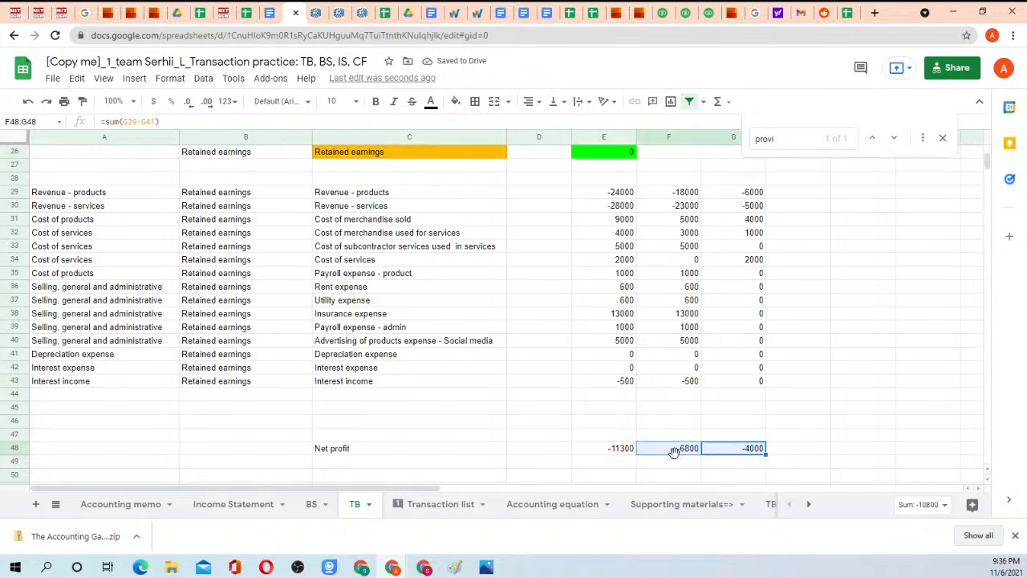
left_click(631, 450)
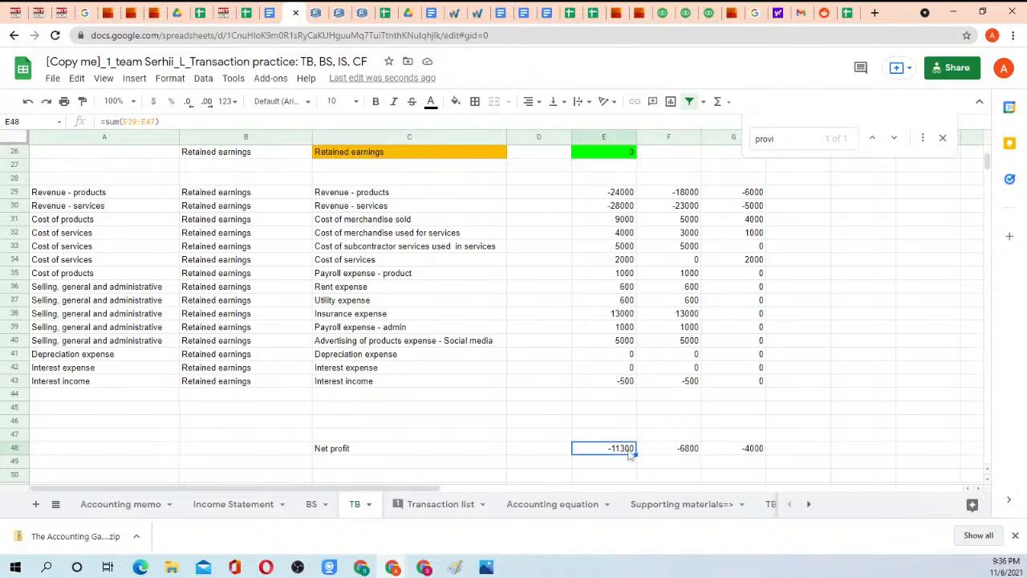
left_click(679, 455)
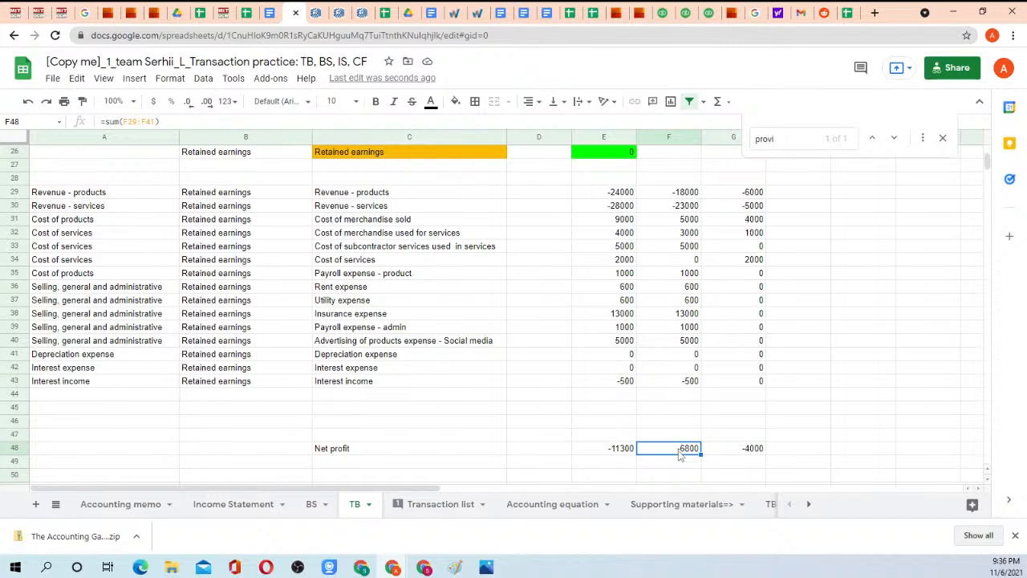
Copy the cumulative Net profit formula from E48 into F48:G48 so both periods sum rows 29 to 47, and recheck their total against E48.
left_click(624, 454)
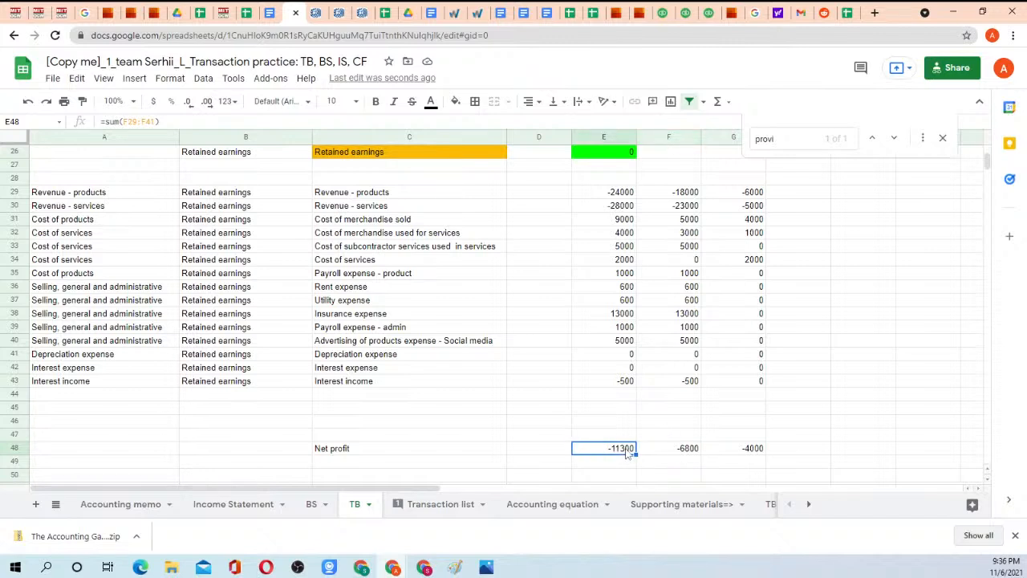
left_click_drag(639, 458, 740, 454)
left_click(662, 407)
left_click_drag(670, 451, 753, 454)
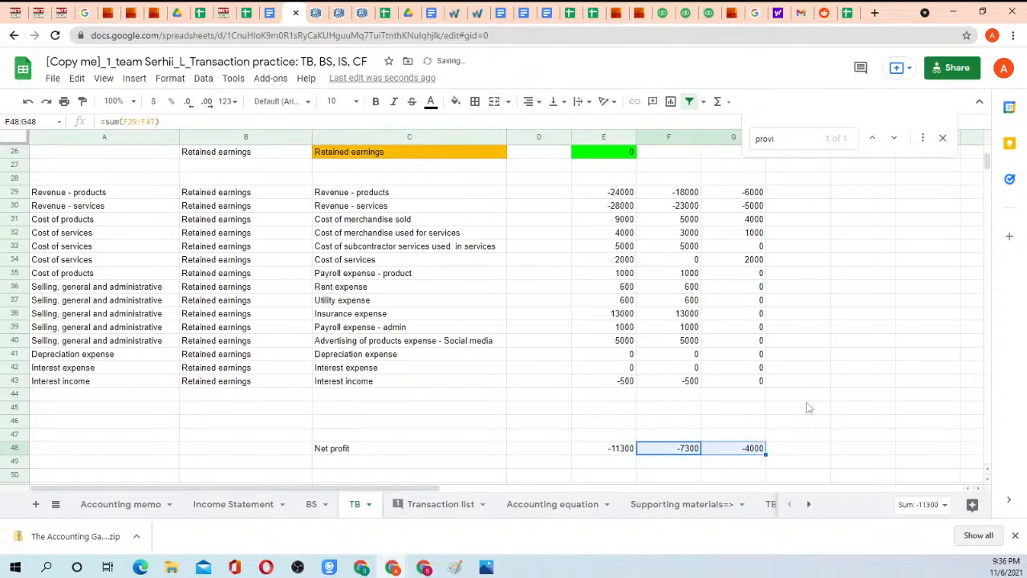
left_click(610, 454)
Review the TB sheet's Period1 and Period2 columns from their headers down to the Net profit row.
scroll(713, 305, "up", 8)
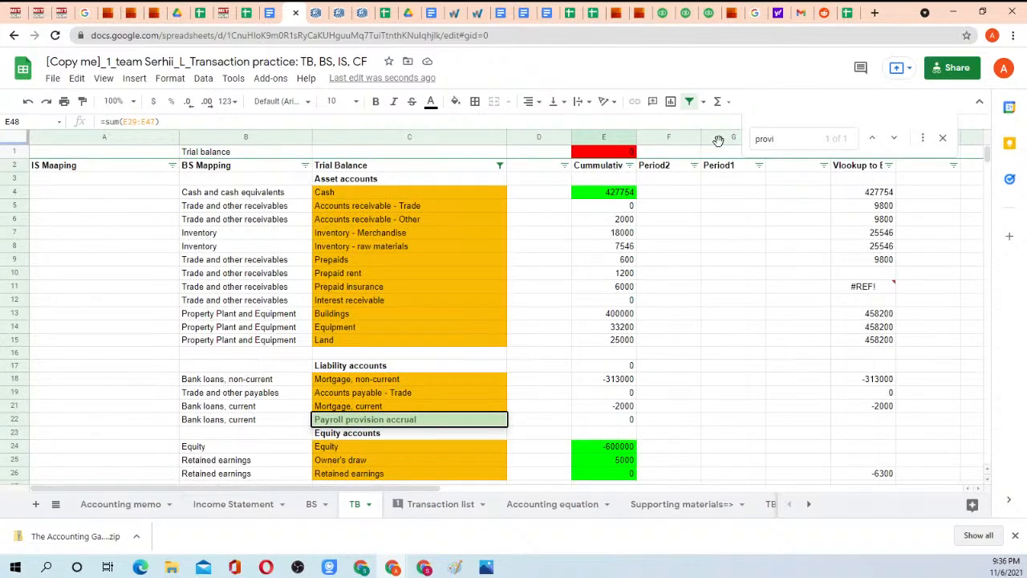
left_click(731, 166)
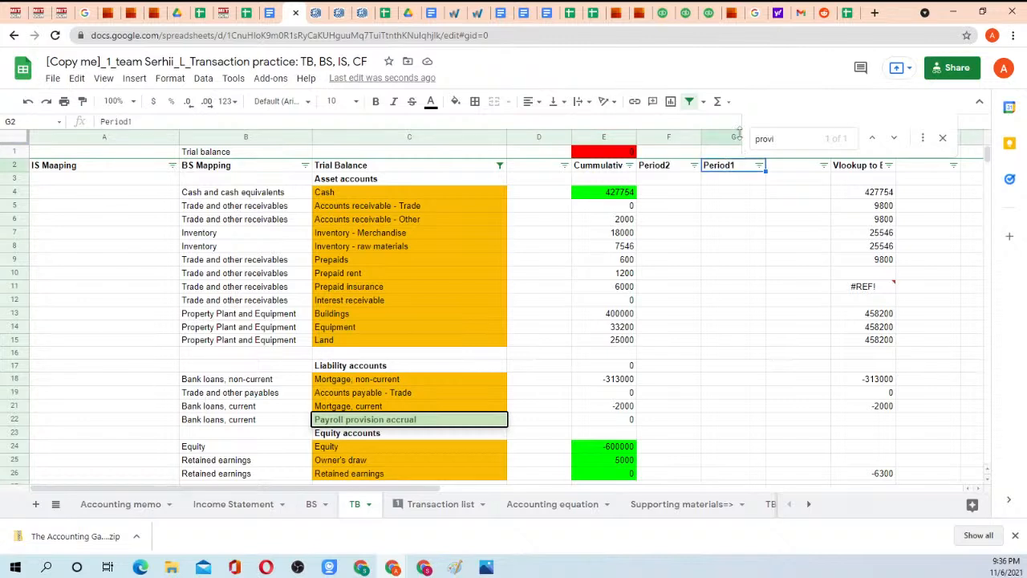
left_click(733, 138)
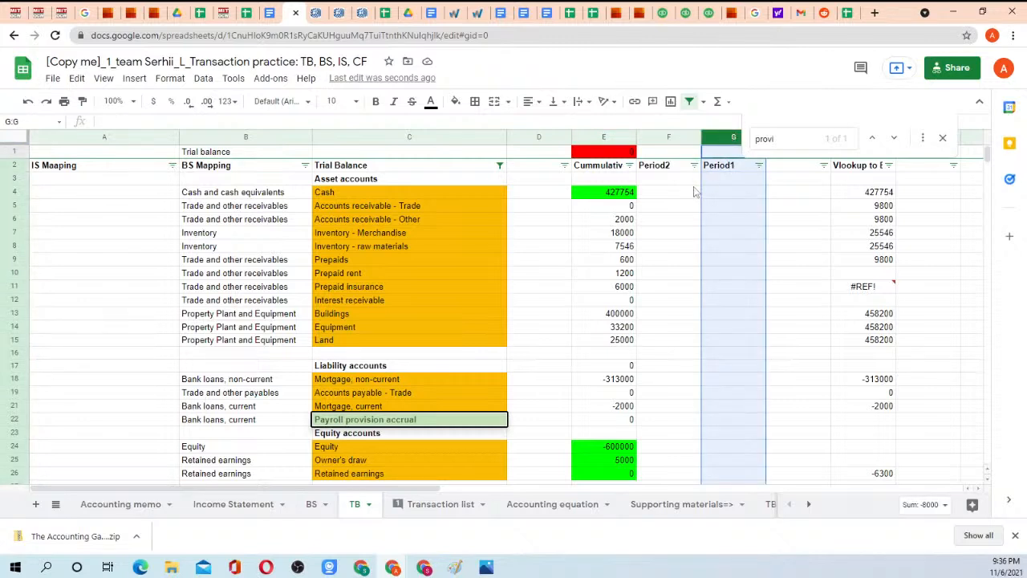
left_click(668, 141)
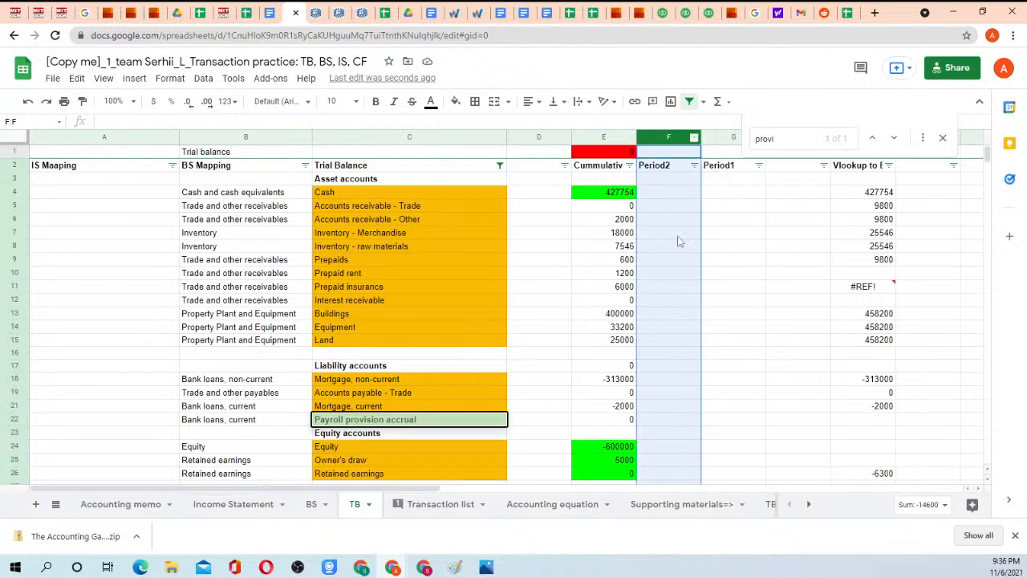
scroll(678, 239, "down", 5)
scroll(676, 239, "down", 2)
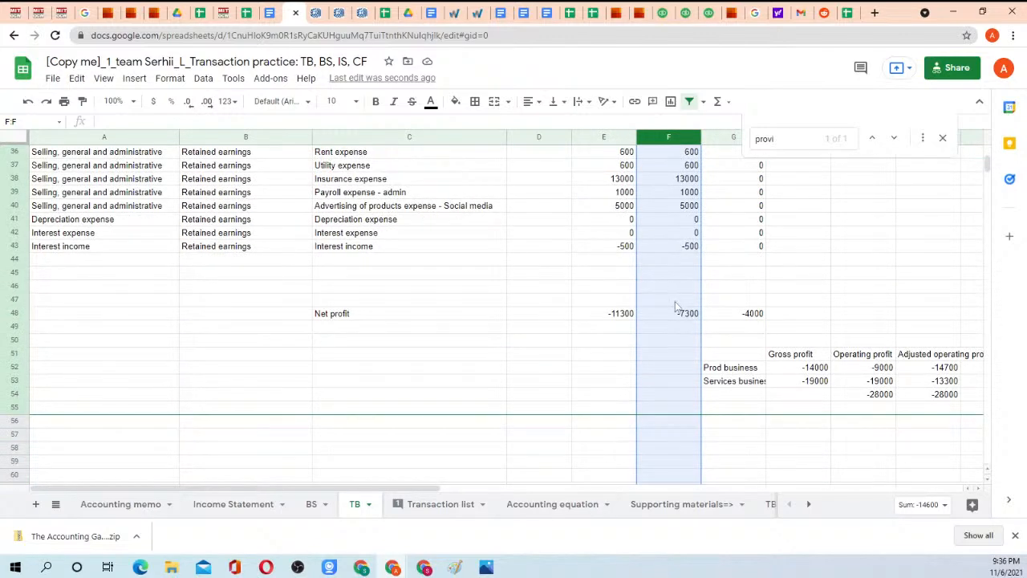
left_click_drag(678, 313, 744, 313)
left_click(757, 318)
scroll(782, 228, "up", 2)
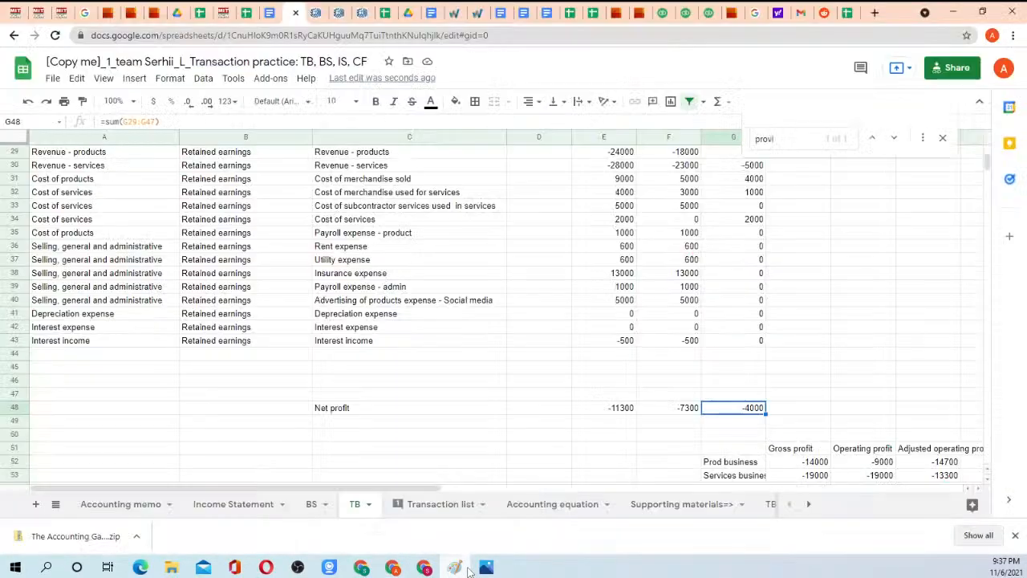
Consult the retained earnings T-account diagram in Month1.png, and return to the TB sheet to review the Period1 balances and net profit.
left_click(486, 568)
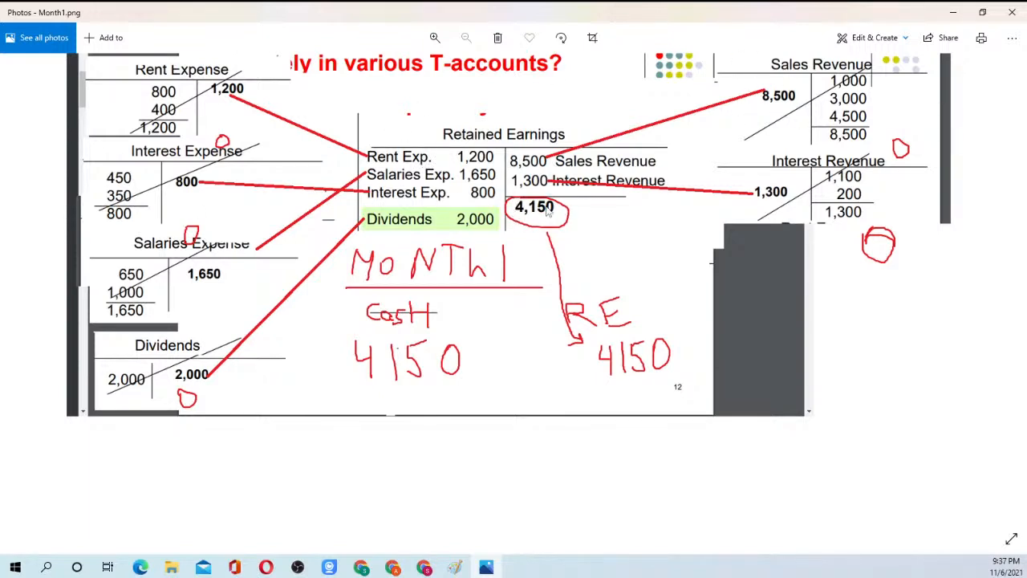
left_click(952, 12)
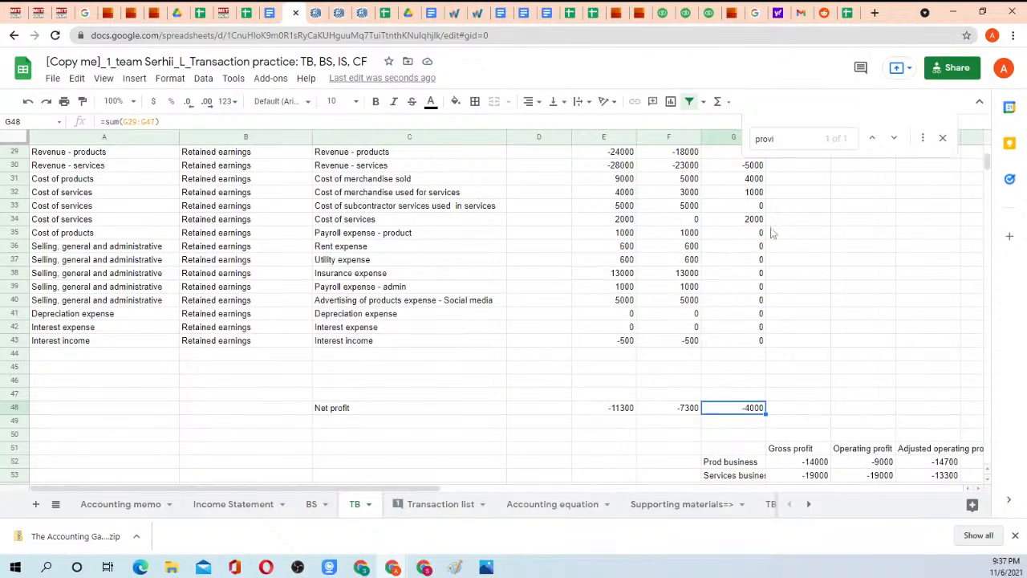
scroll(715, 384, "down", 1)
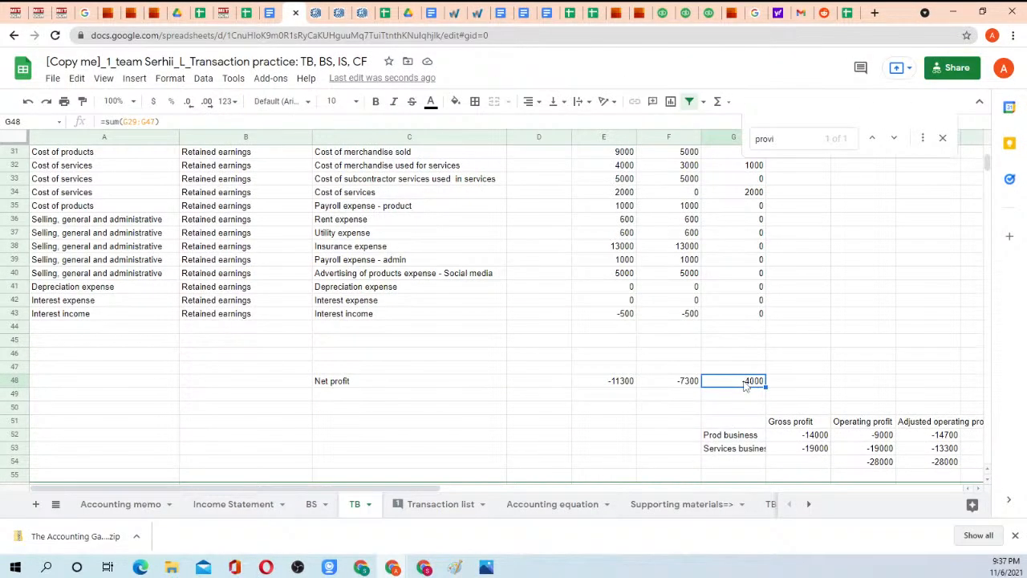
scroll(746, 384, "up", 3)
left_click_drag(746, 220, 744, 416)
left_click(745, 416)
left_click(751, 475)
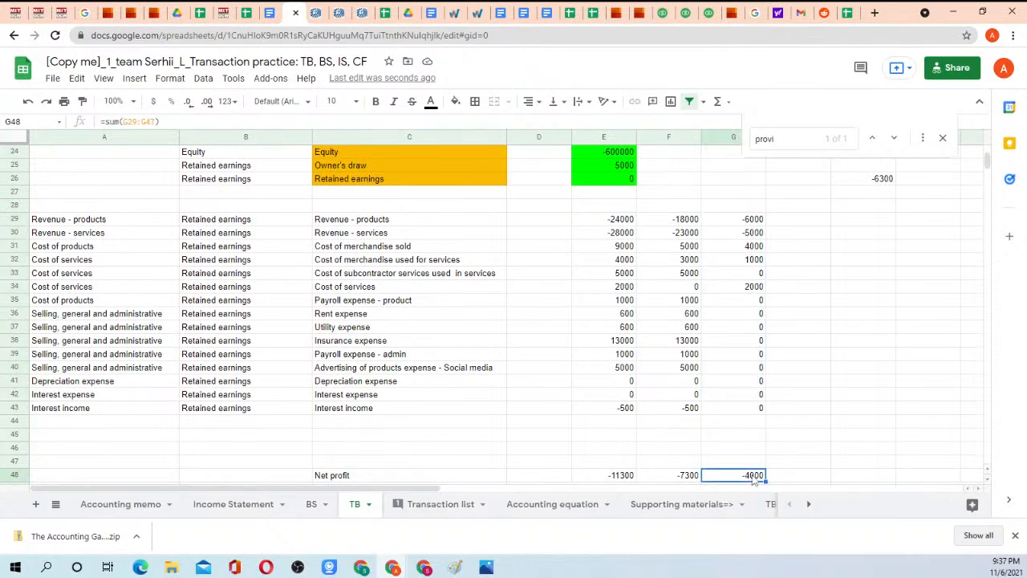
Check the BS Mapping of the revenue and expense accounts in B29:B43 of the TB sheet.
left_click_drag(228, 223, 224, 414)
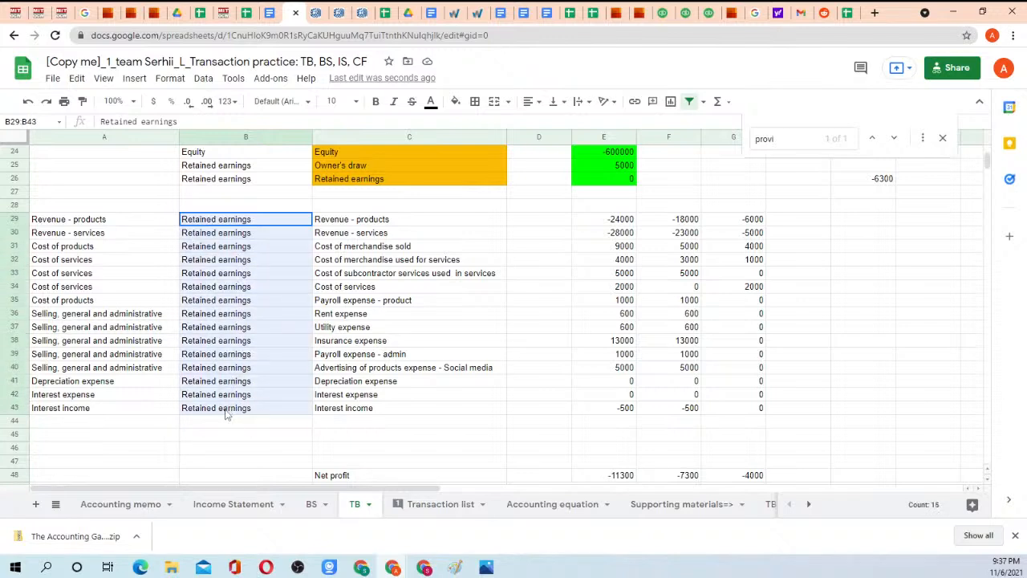
left_click(225, 411)
left_click(228, 224)
left_click_drag(227, 228, 236, 406)
left_click(236, 407)
Inspect the Retained earnings label and its SUMIF formula in C22 of the BS sheet.
left_click(313, 505)
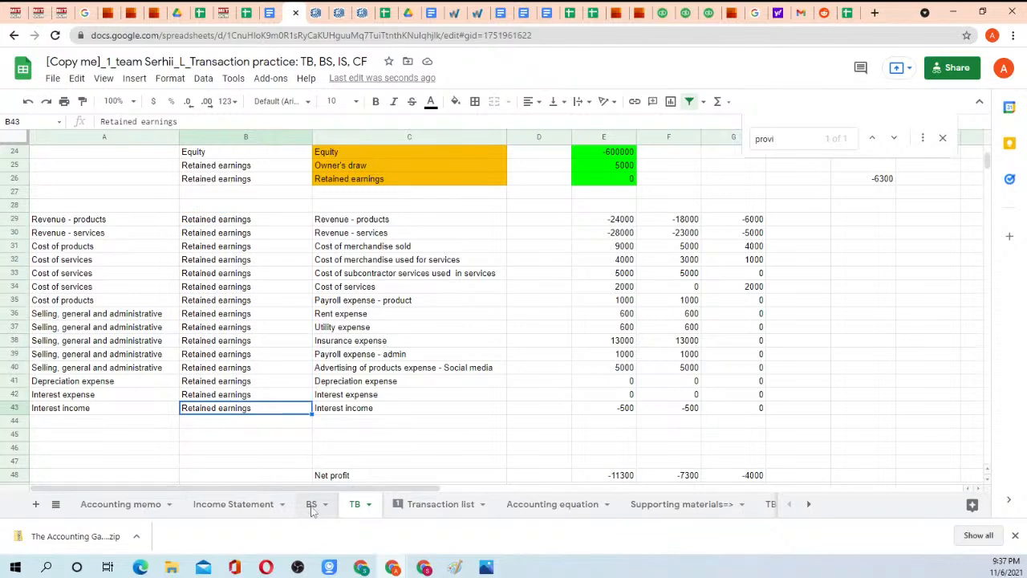
left_click(101, 370)
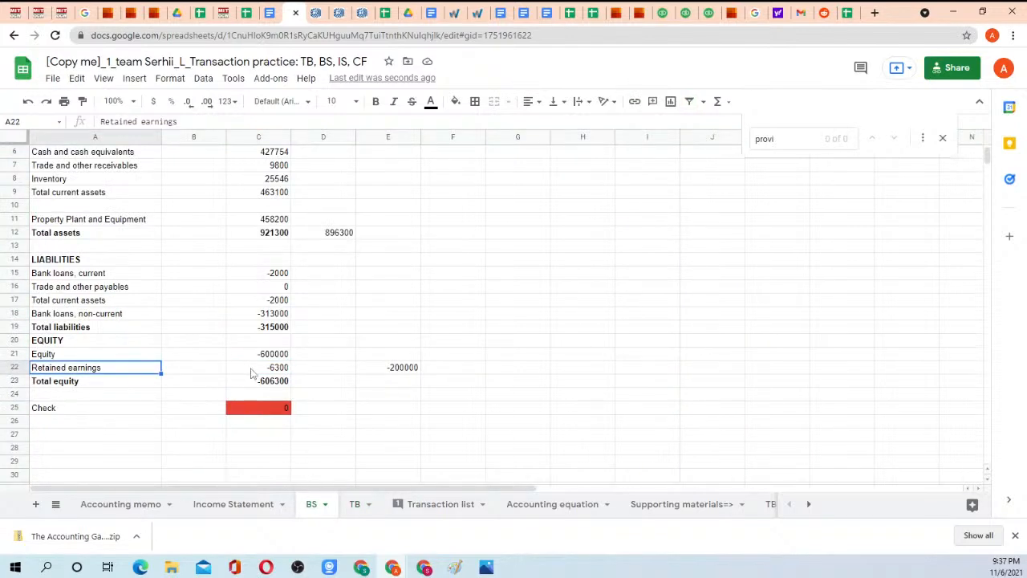
left_click(255, 373)
left_click(106, 370)
left_click(257, 371)
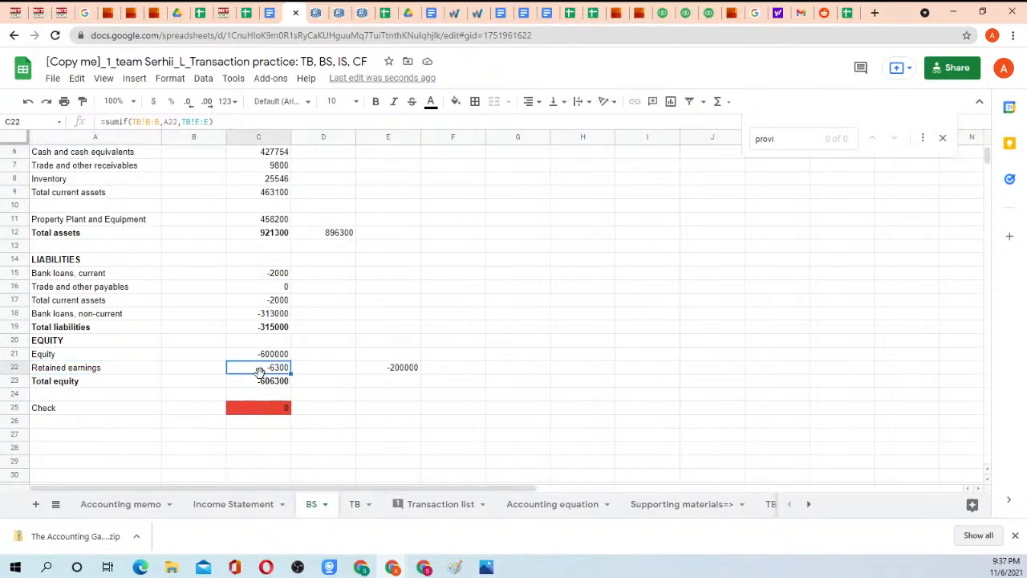
left_click(139, 371)
left_click(250, 371)
Review the TB sheet's cumulative balances in E4:E22 and the Period1 column down to the Net profit row.
left_click(354, 504)
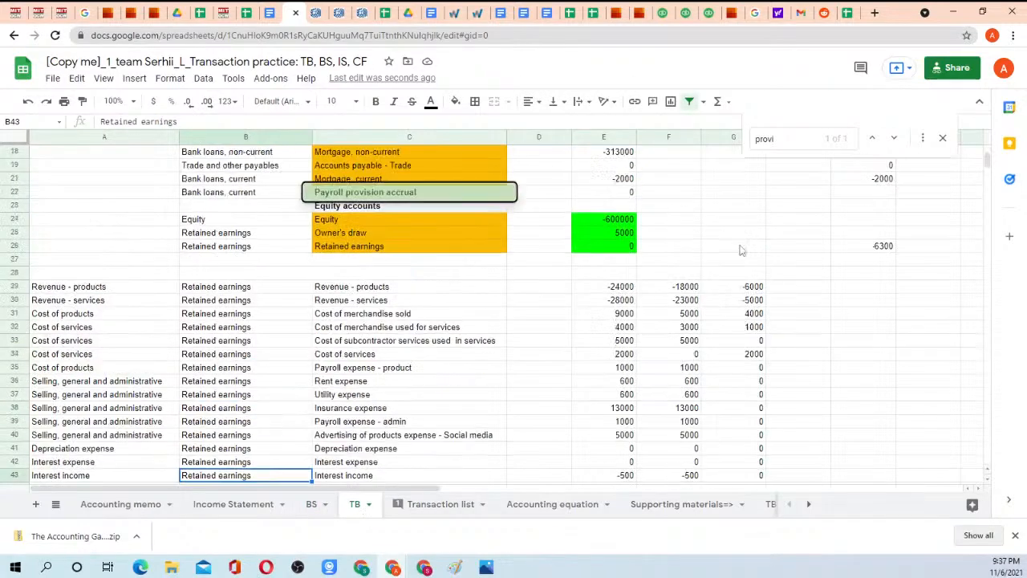
scroll(741, 250, "up", 3)
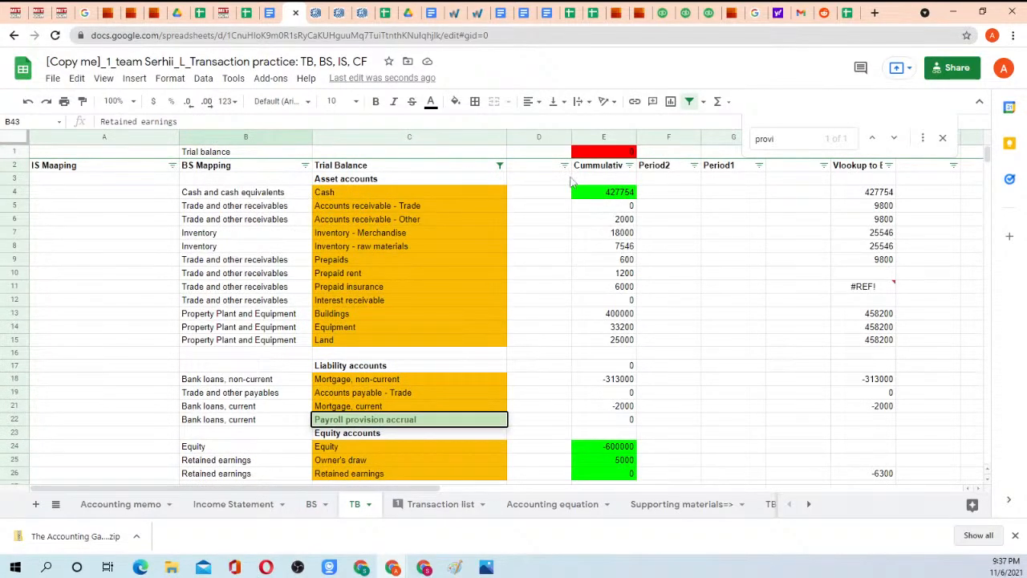
left_click_drag(610, 193, 618, 418)
left_click(619, 418)
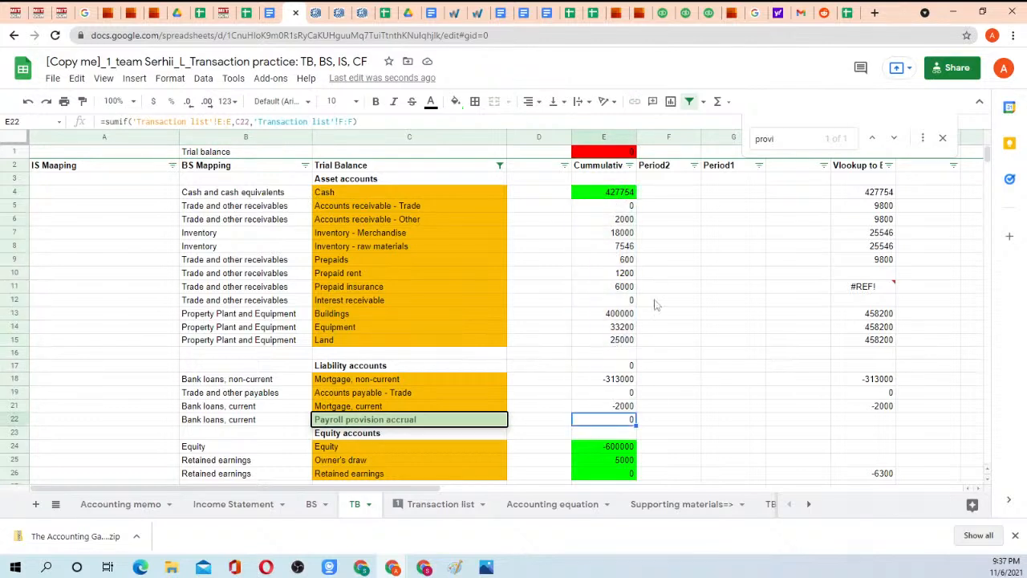
left_click(726, 194)
left_click_drag(725, 194, 746, 440)
left_click(746, 439)
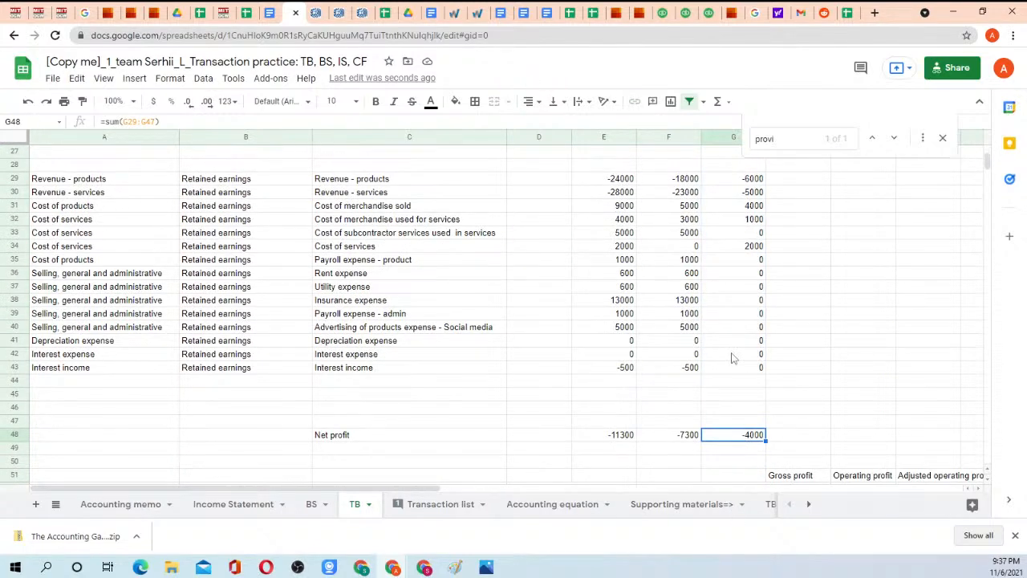
Examine the Period1 income statement amounts in G29:G43 against the balance sheet accounts higher up the TB sheet.
left_click_drag(745, 367, 736, 183)
left_click(736, 183)
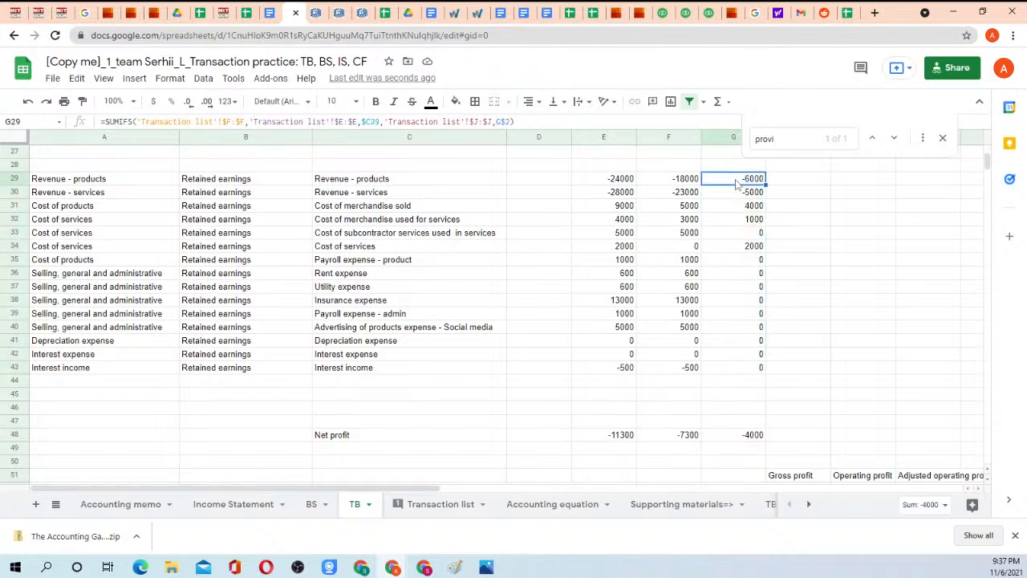
scroll(726, 249, "up", 5)
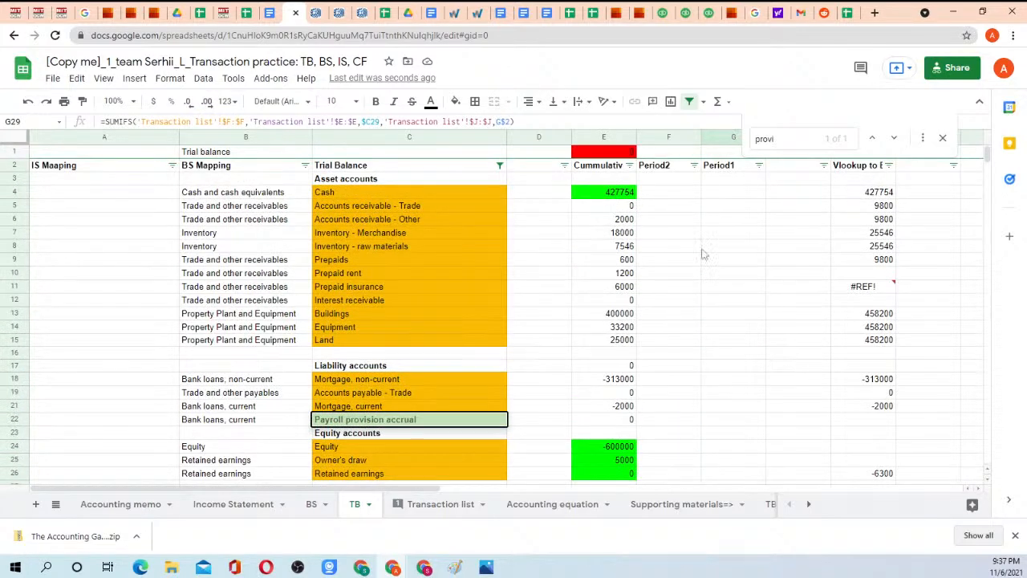
scroll(706, 208, "down", 4)
scroll(698, 232, "up", 4)
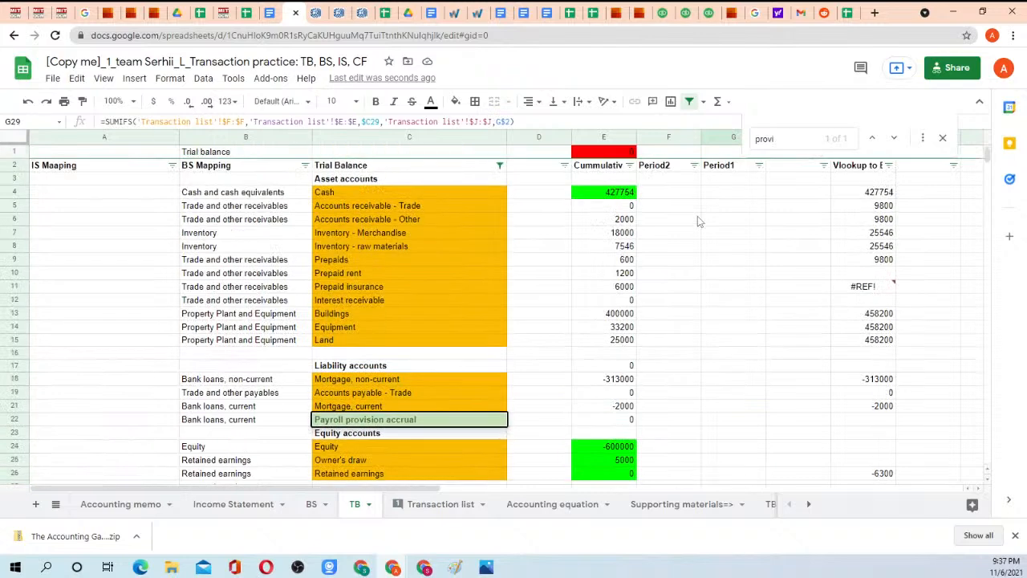
Inspect the check total in E1 of the TB sheet and the one in F1 of the Transaction list sheet.
left_click(604, 155)
left_click(442, 503)
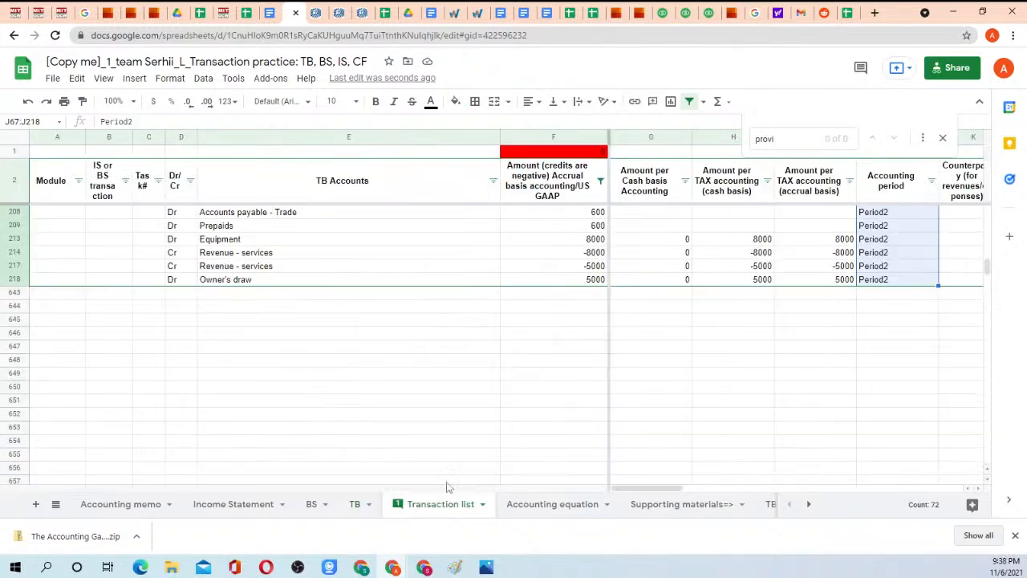
left_click(559, 152)
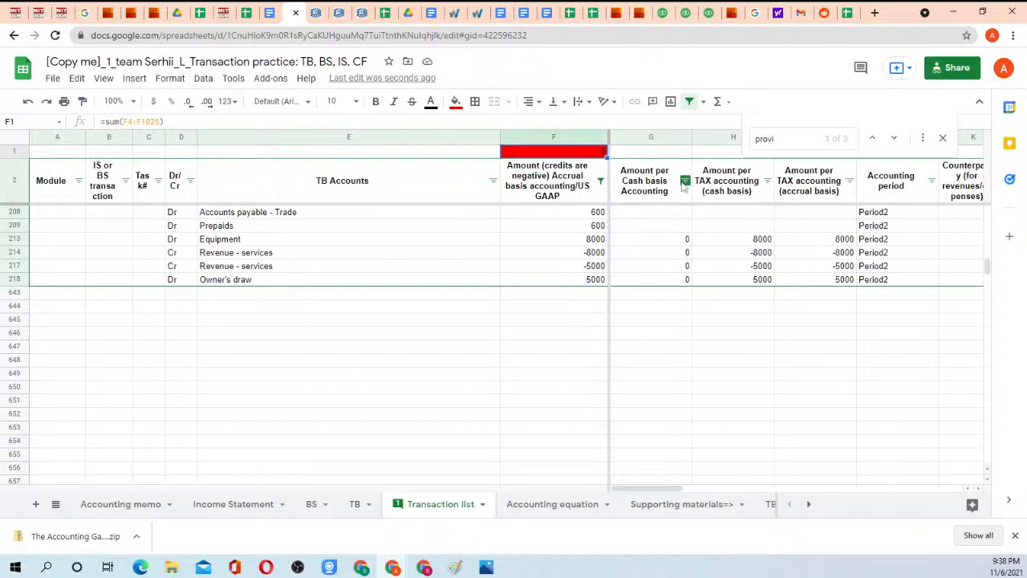
scroll(802, 225, "up", 10)
scroll(841, 239, "up", 10)
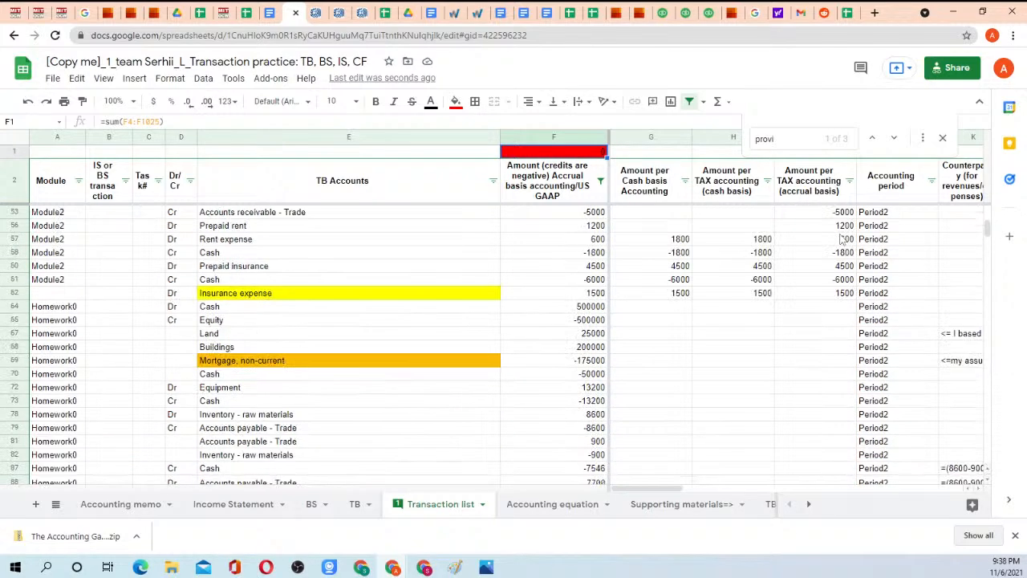
Review the Accounting period column's Period1 entries in J4:J29 of the Transaction list sheet.
left_click(892, 199)
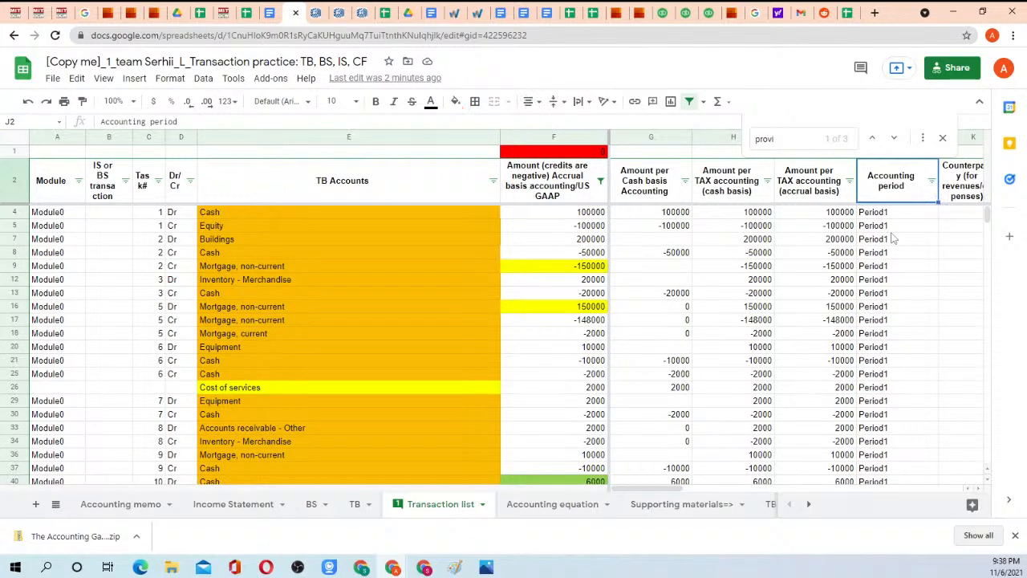
left_click(888, 215)
left_click_drag(888, 218, 889, 276)
left_click_drag(887, 186, 896, 320)
left_click(896, 320)
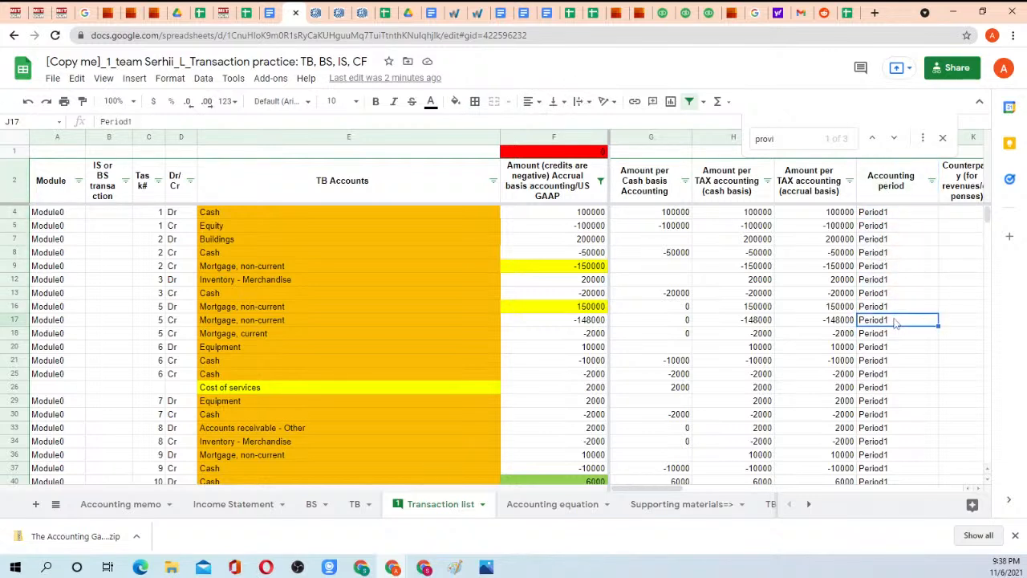
left_click_drag(885, 215, 895, 404)
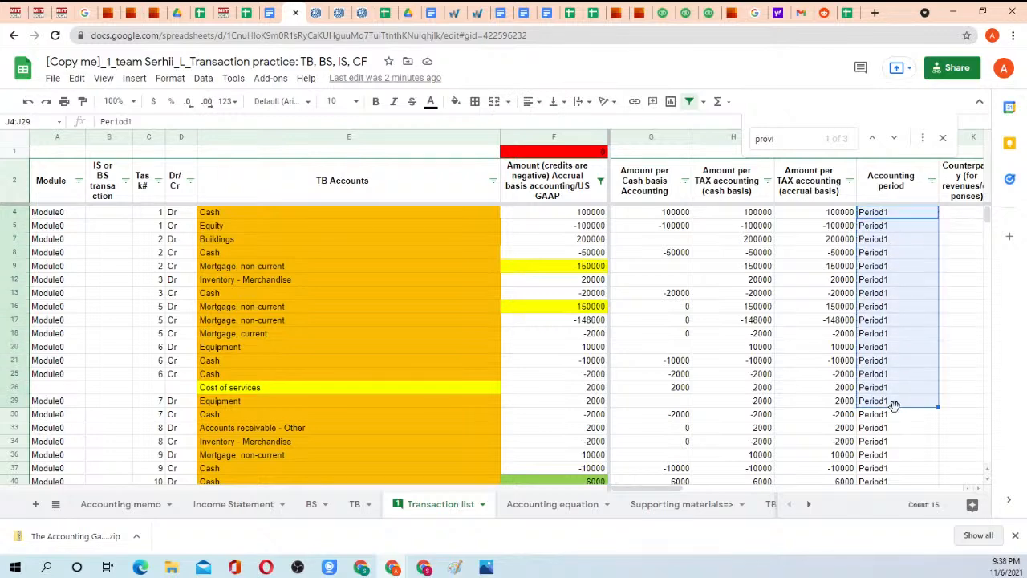
Reset the accrual basis amount column F filter to all values and check the restored blank cells among the first entries.
left_click(600, 181)
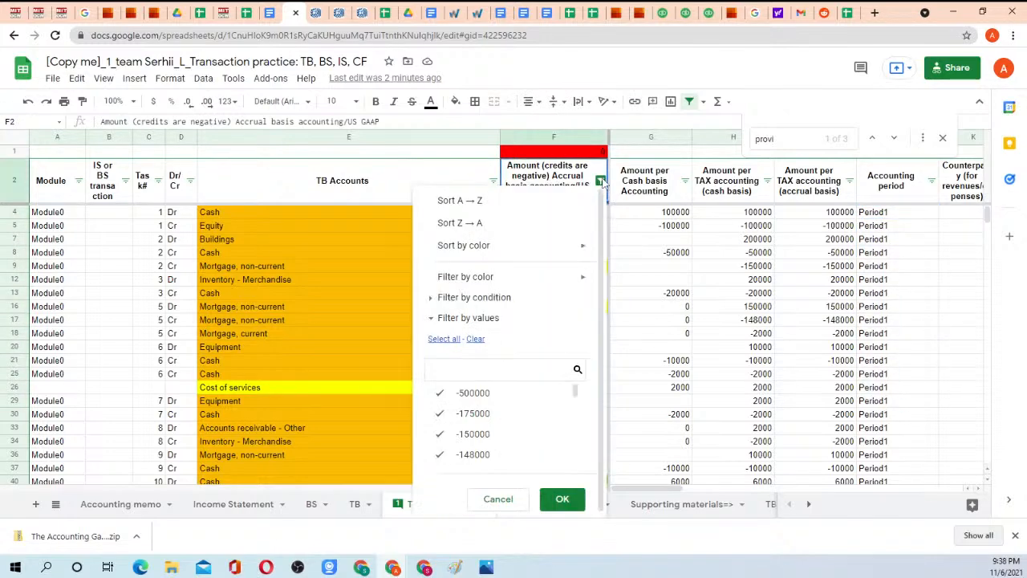
left_click(451, 341)
left_click(562, 498)
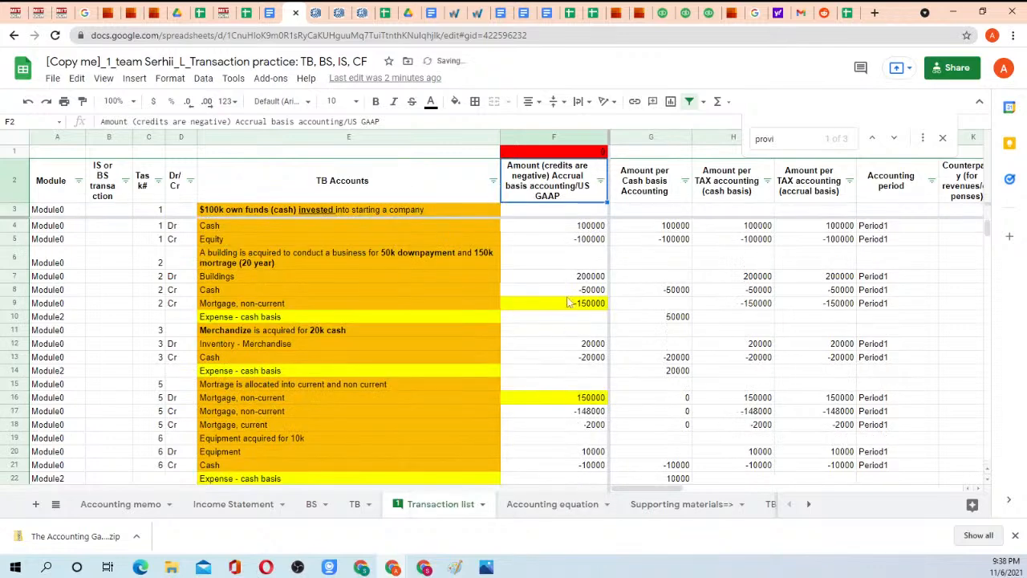
left_click(594, 257)
left_click(587, 317)
left_click(587, 331)
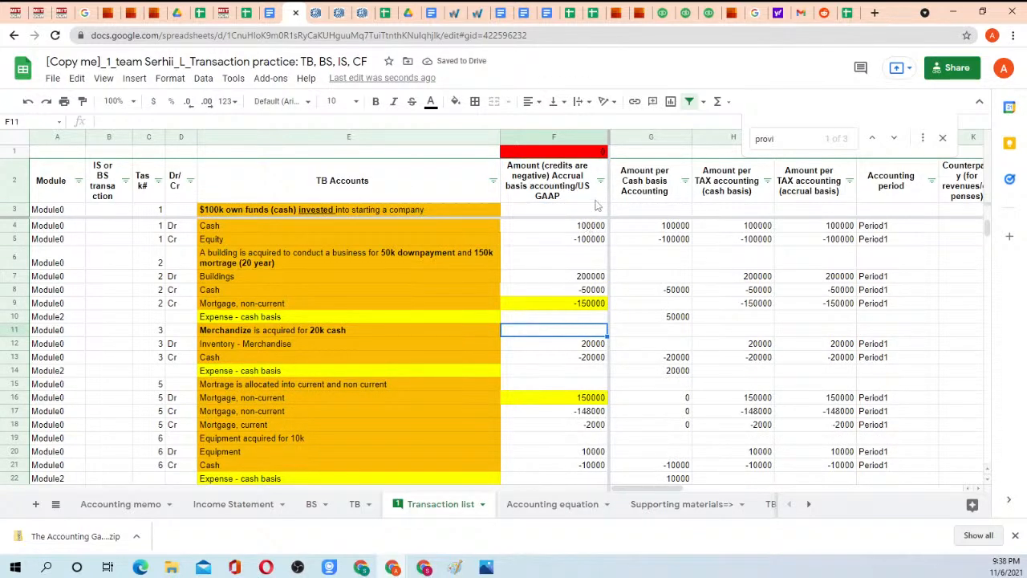
Filter the blank cells out of the accrual basis amount column F on the Transaction list sheet.
left_click(600, 181)
left_click(477, 393)
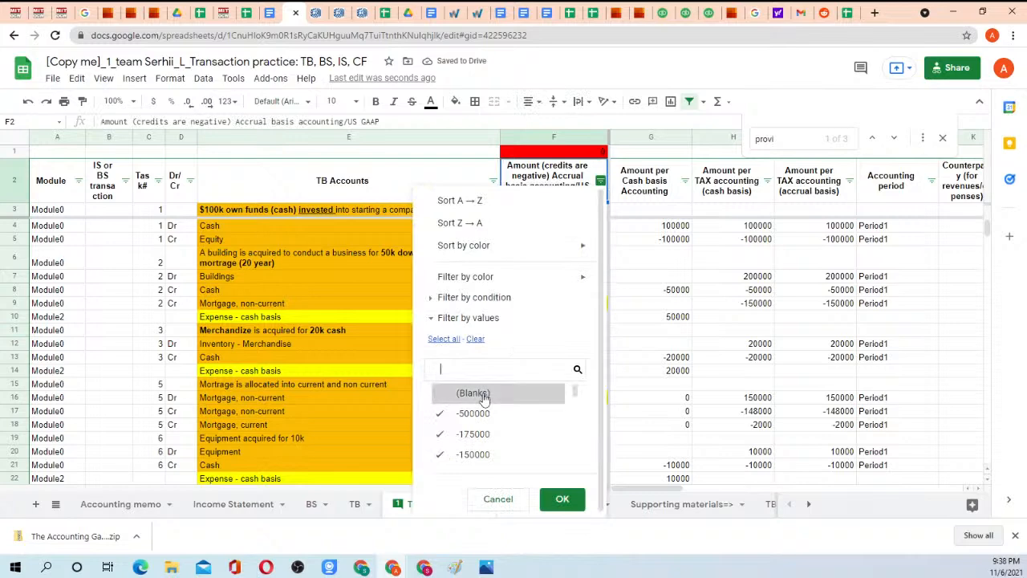
left_click(562, 498)
Review the Accounting period entries in column J, from the last filtered row back to the first entries.
scroll(586, 341, "down", 15)
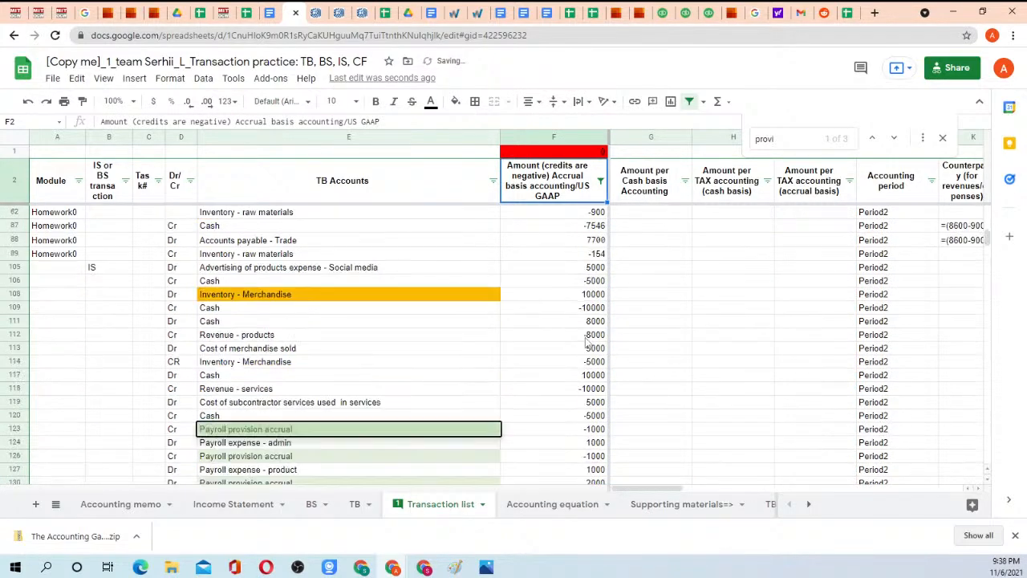
scroll(587, 341, "down", 10)
left_click(876, 241)
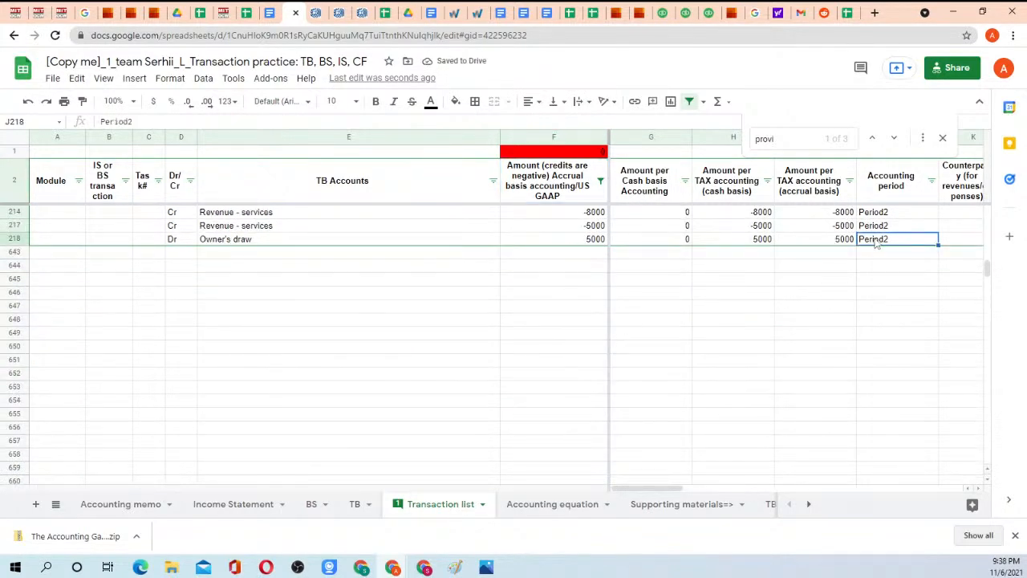
scroll(879, 241, "up", 20)
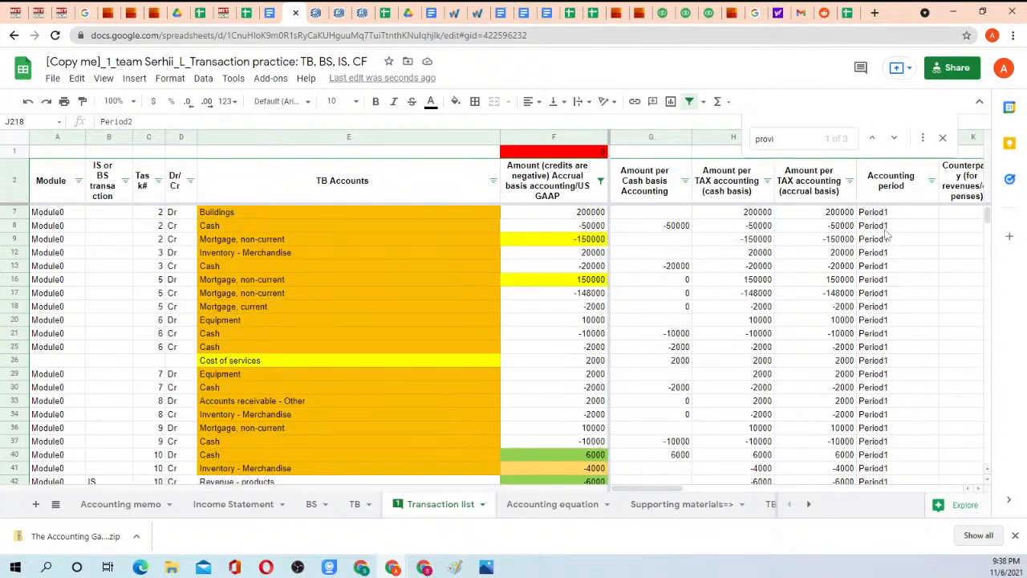
scroll(885, 231, "up", 2)
left_click_drag(884, 216, 909, 437)
left_click(903, 433)
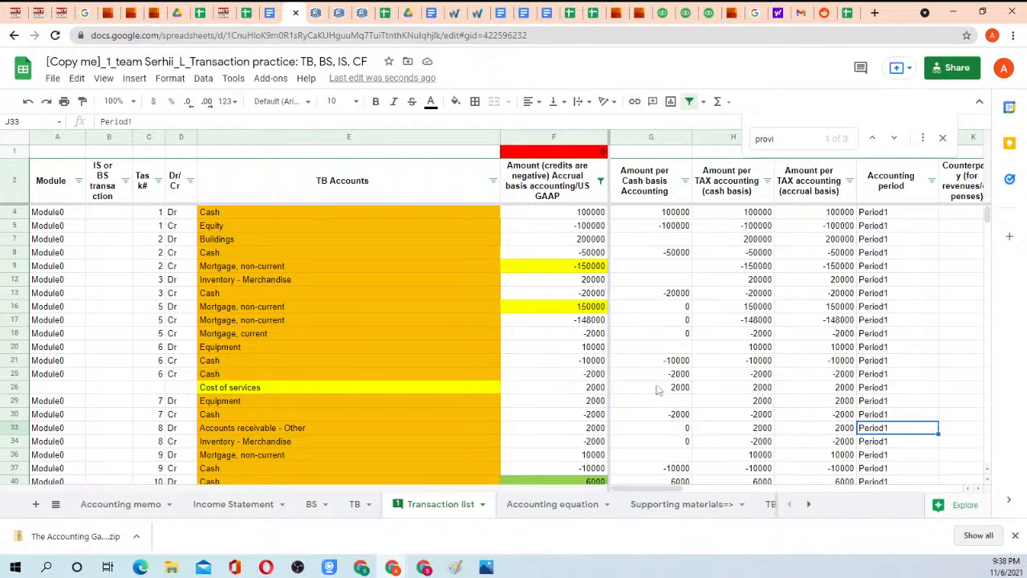
Check the Period2 and Period1 headers in F2:G2 of the TB sheet and the SUMIFS formula in G29.
left_click(355, 505)
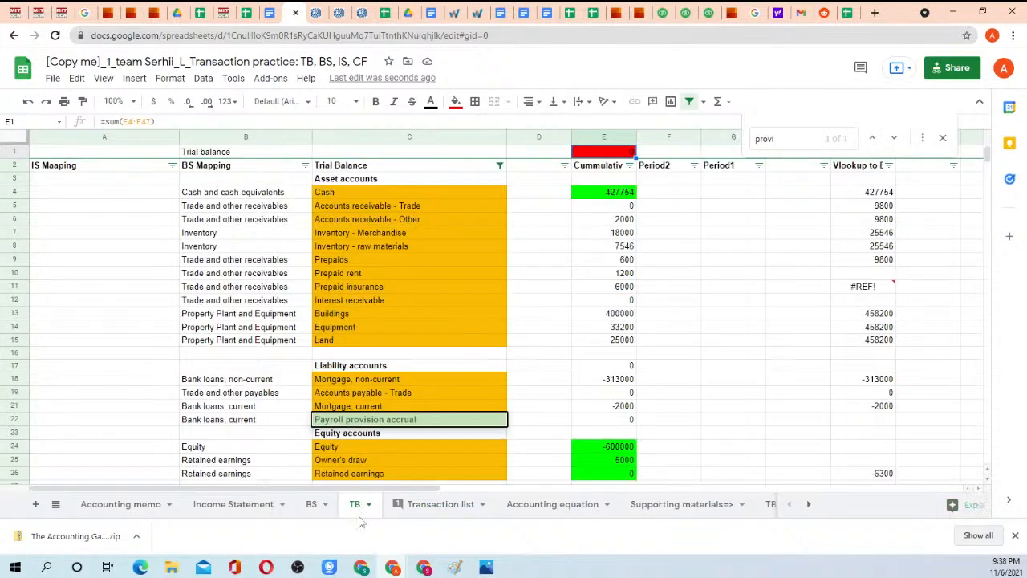
left_click(664, 168)
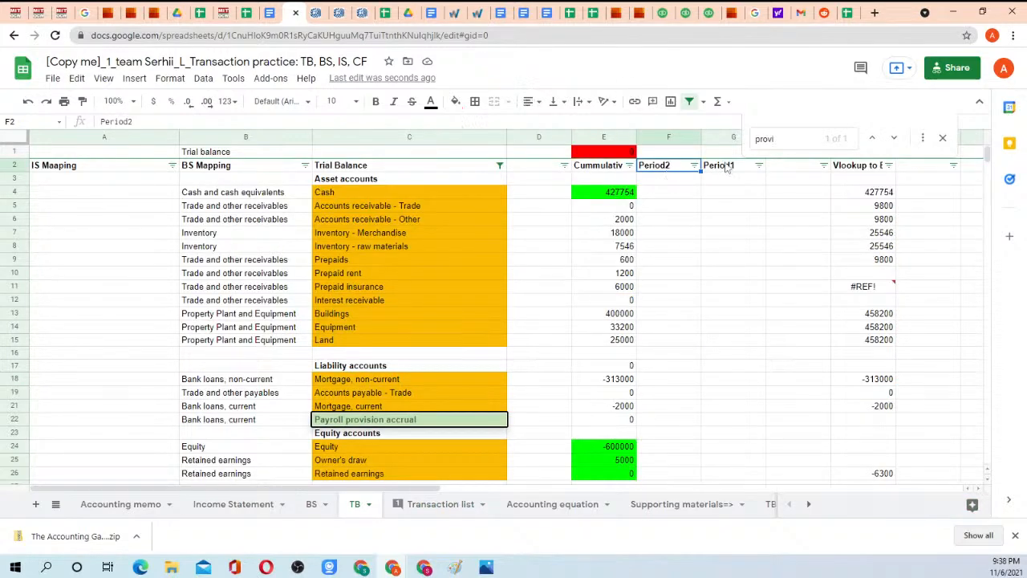
left_click(738, 168)
left_click(678, 169)
left_click(714, 169)
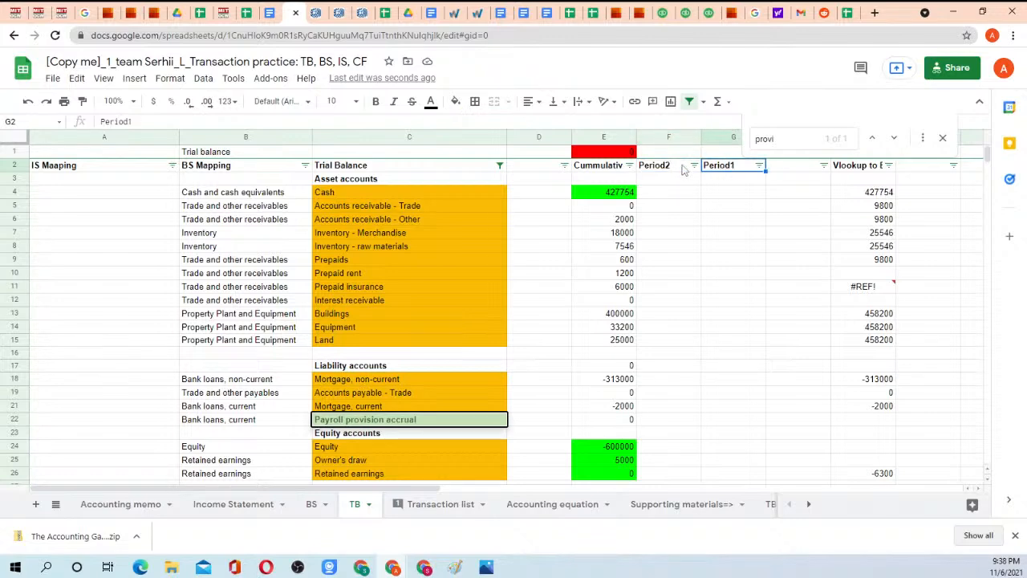
scroll(726, 328, "down", 2)
left_click(756, 354)
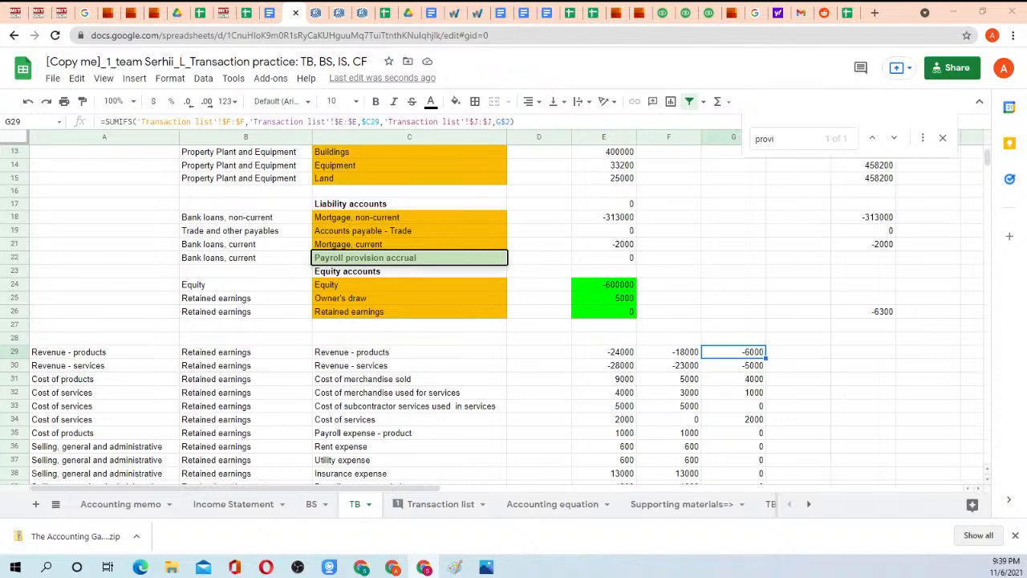
Start a formula in TB cell G28 with the Transaction list columns F:F and E:E as its first two arguments.
left_click(742, 337)
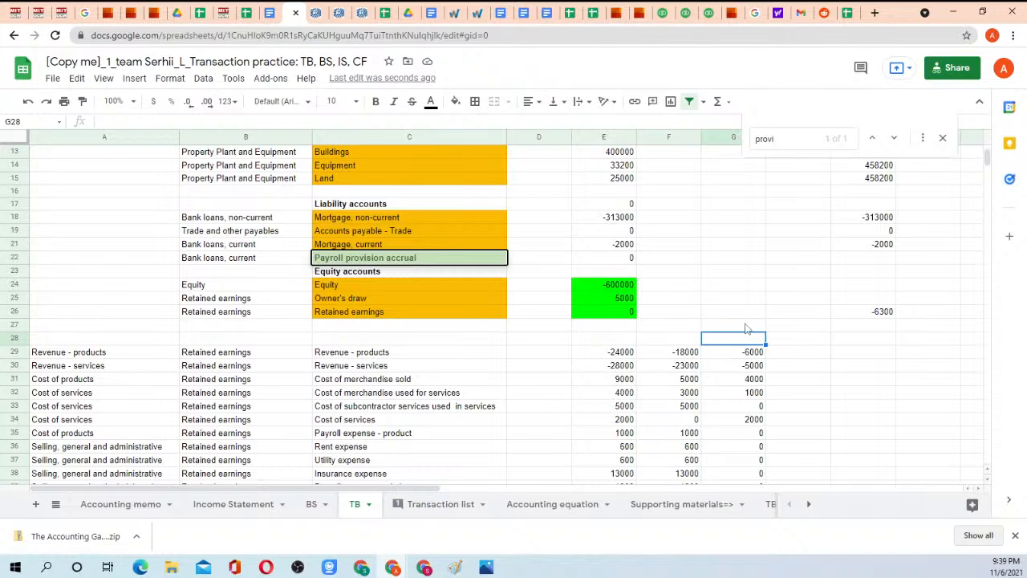
type("=")
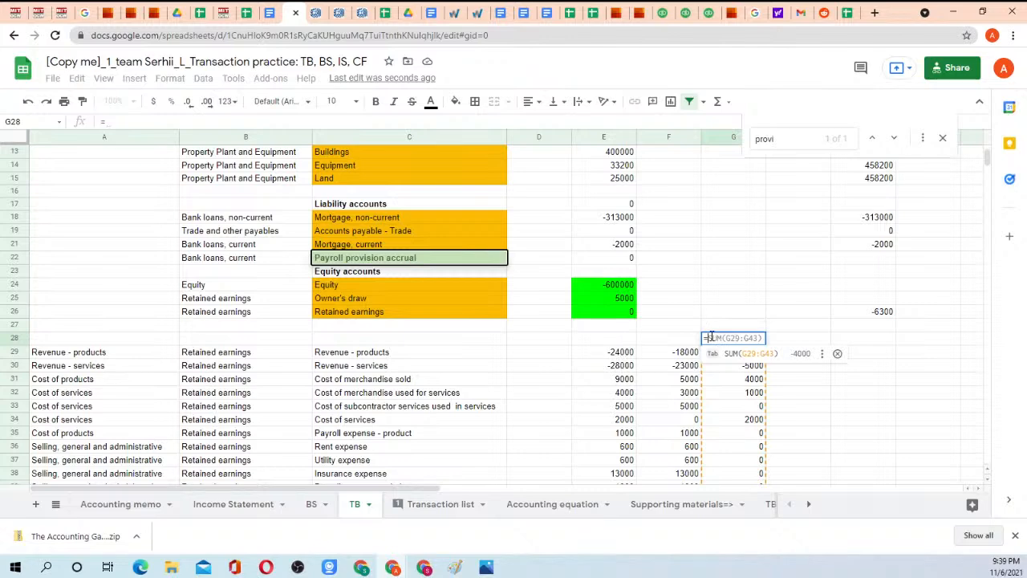
left_click(439, 504)
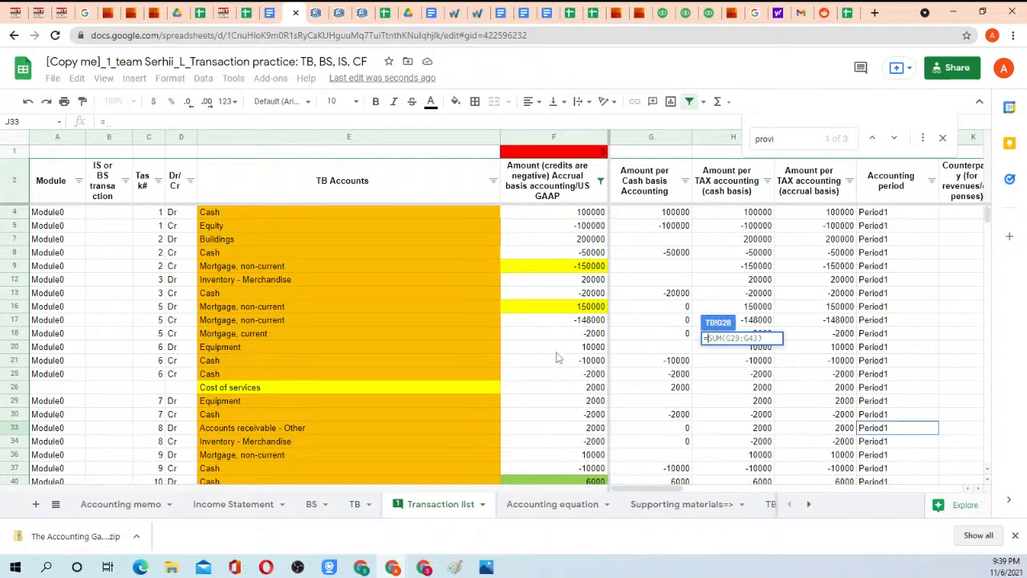
left_click(550, 137)
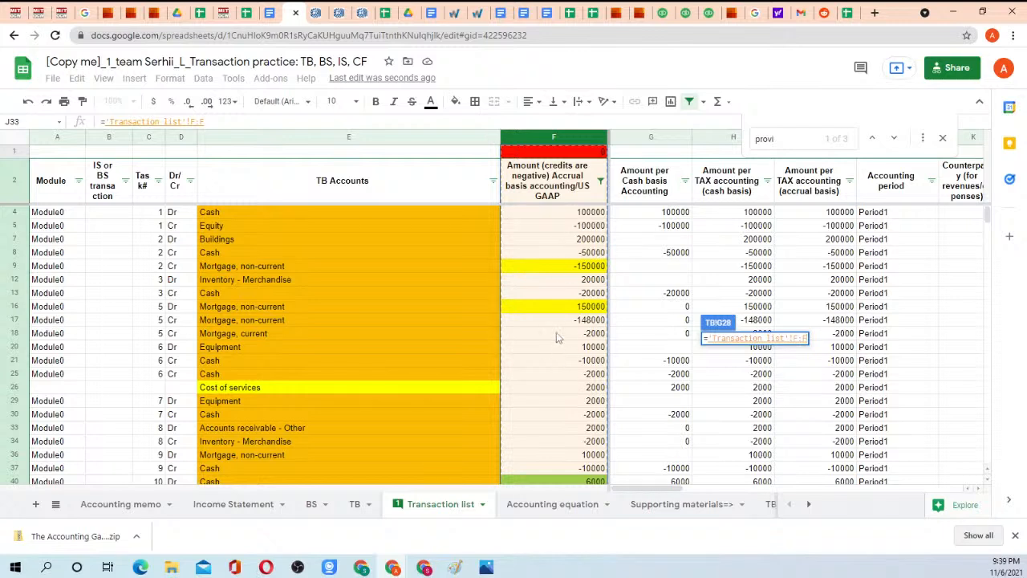
left_click(220, 122)
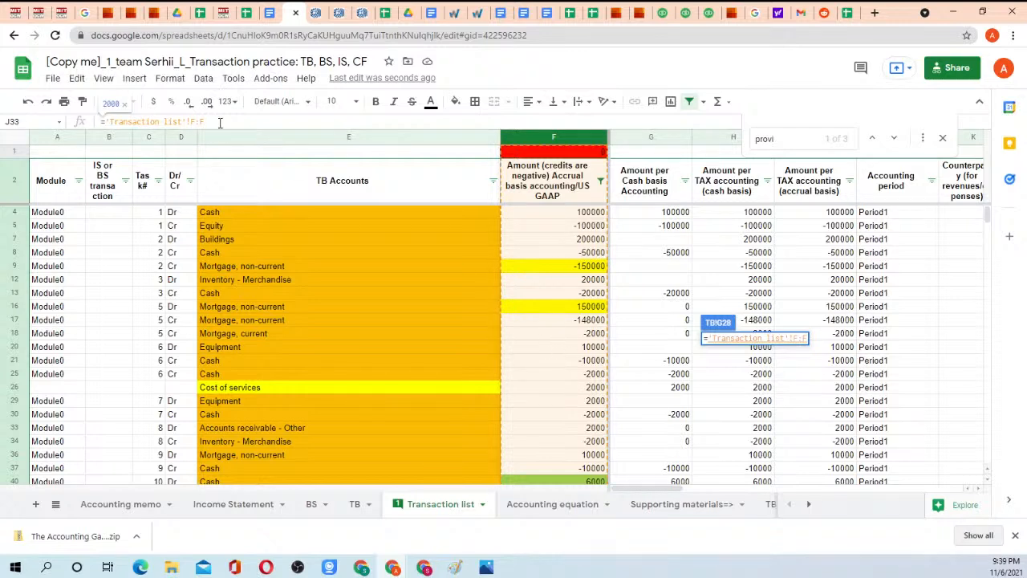
type(",")
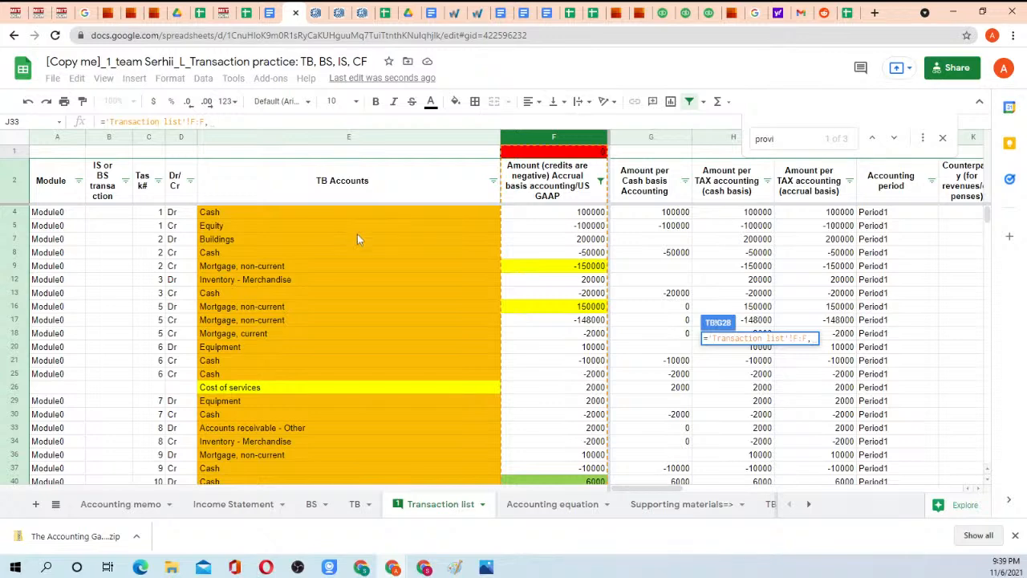
left_click(317, 140)
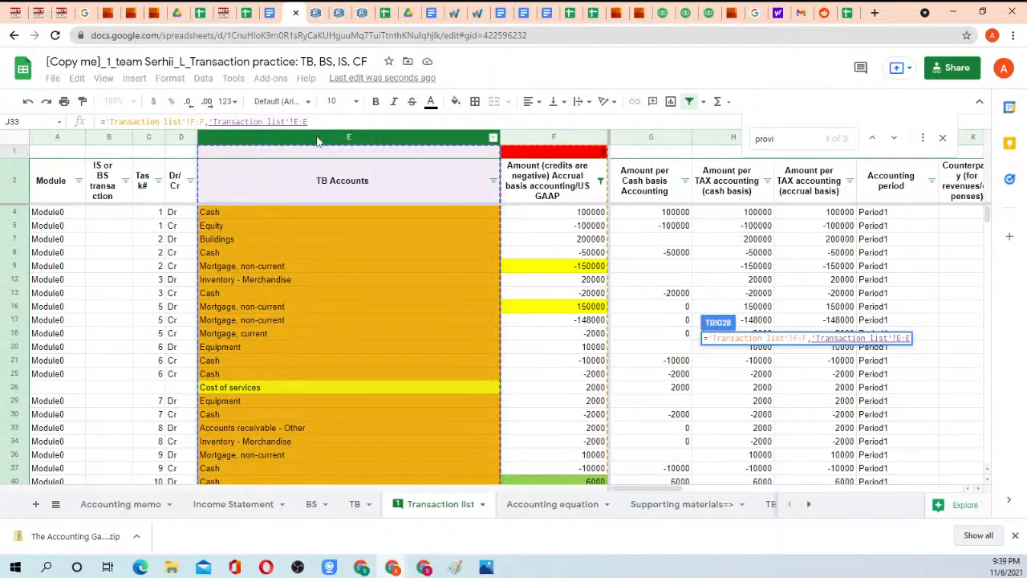
type(",")
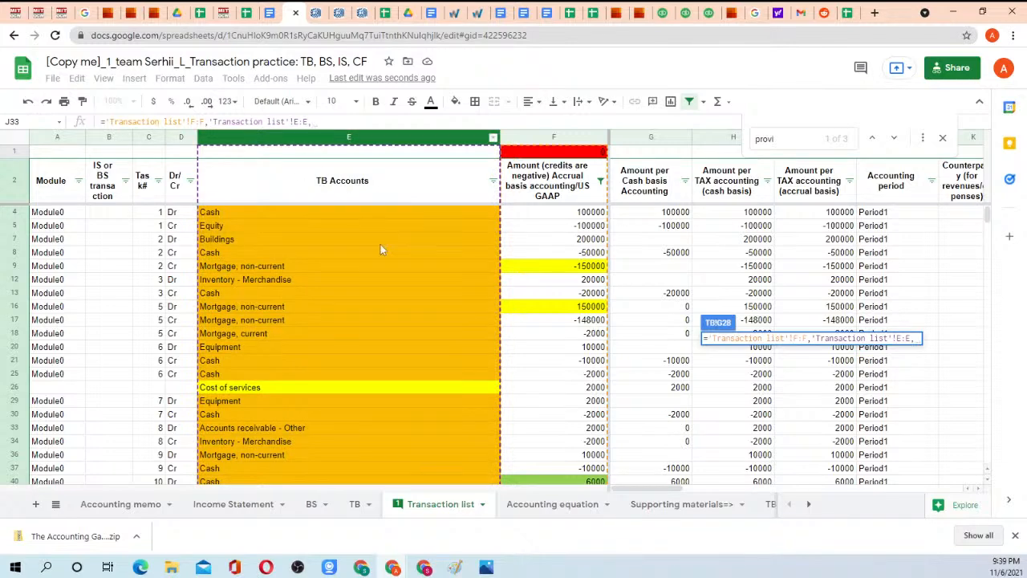
Add the Revenue - products account in C29 of the TB sheet as the formula's first criterion.
left_click(355, 504)
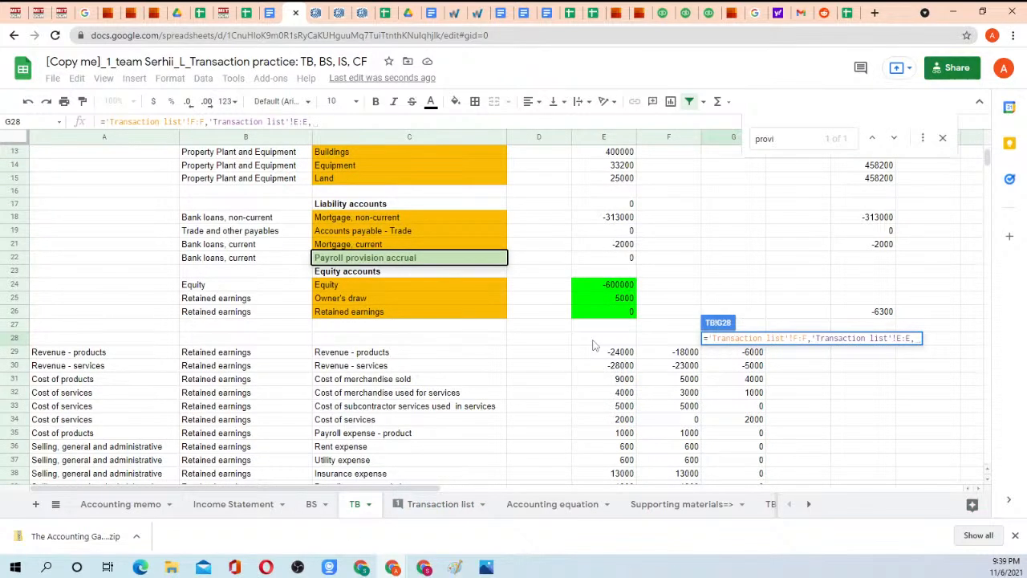
left_click(375, 342)
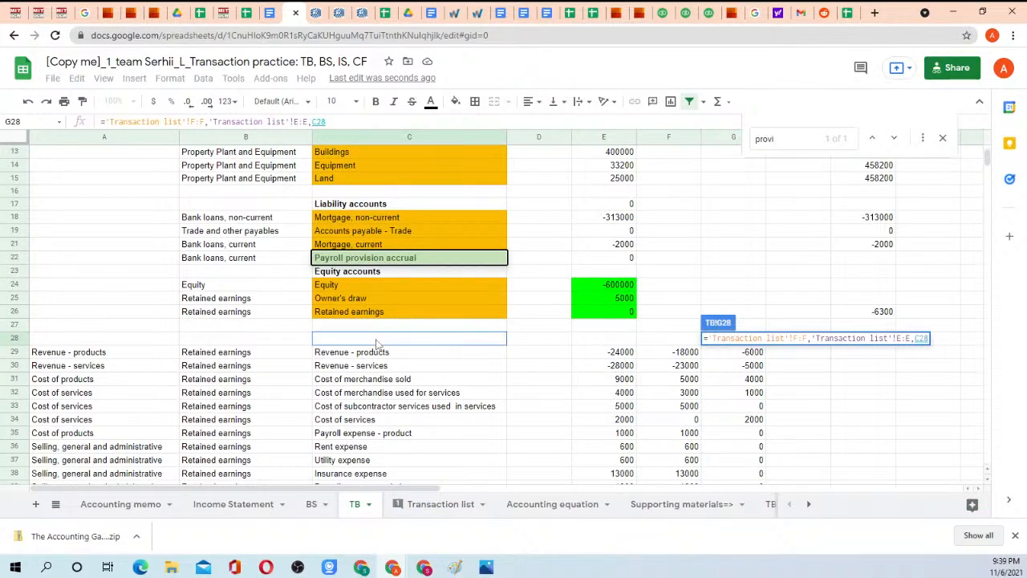
left_click(379, 353)
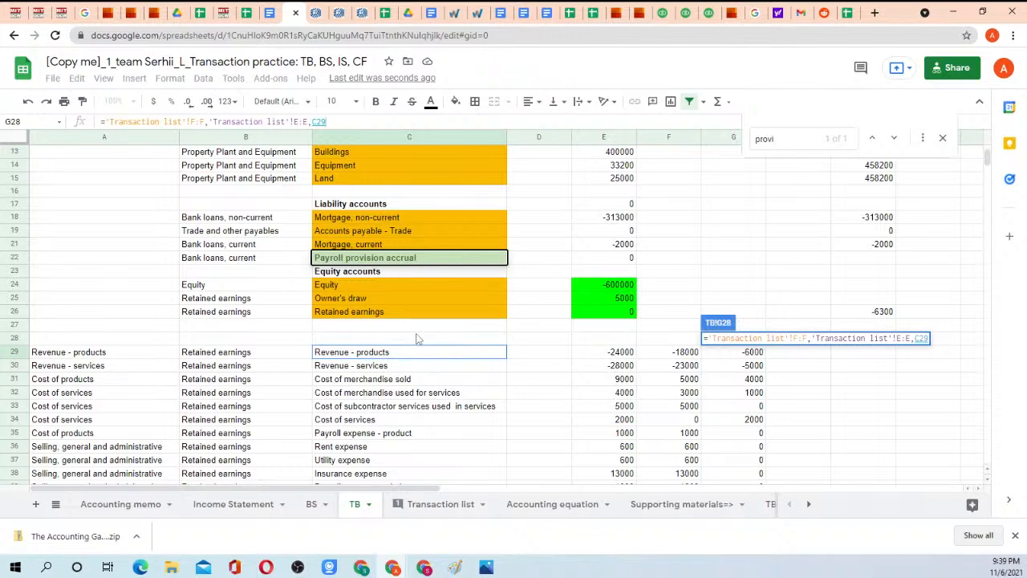
type(",")
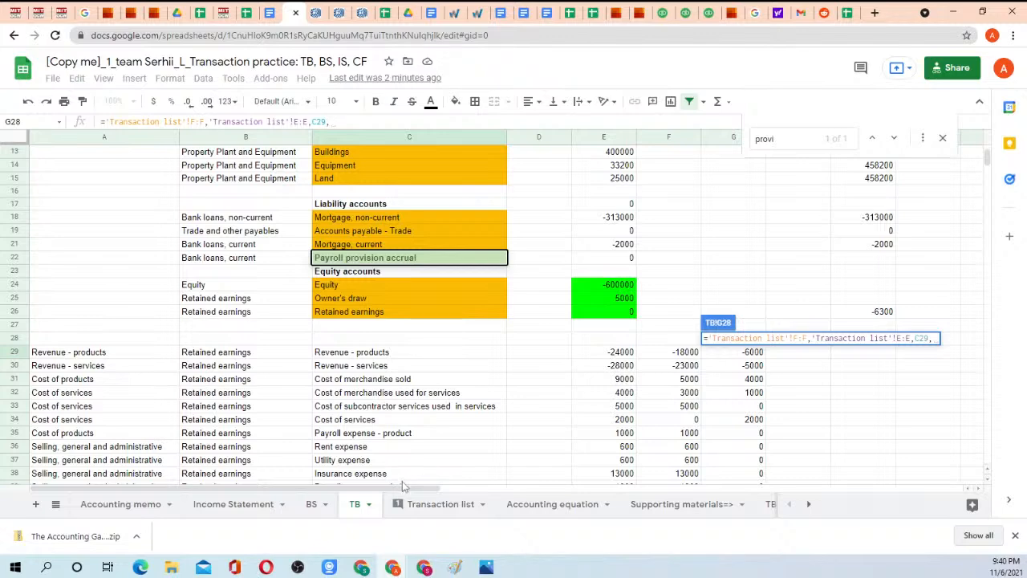
left_click(414, 507)
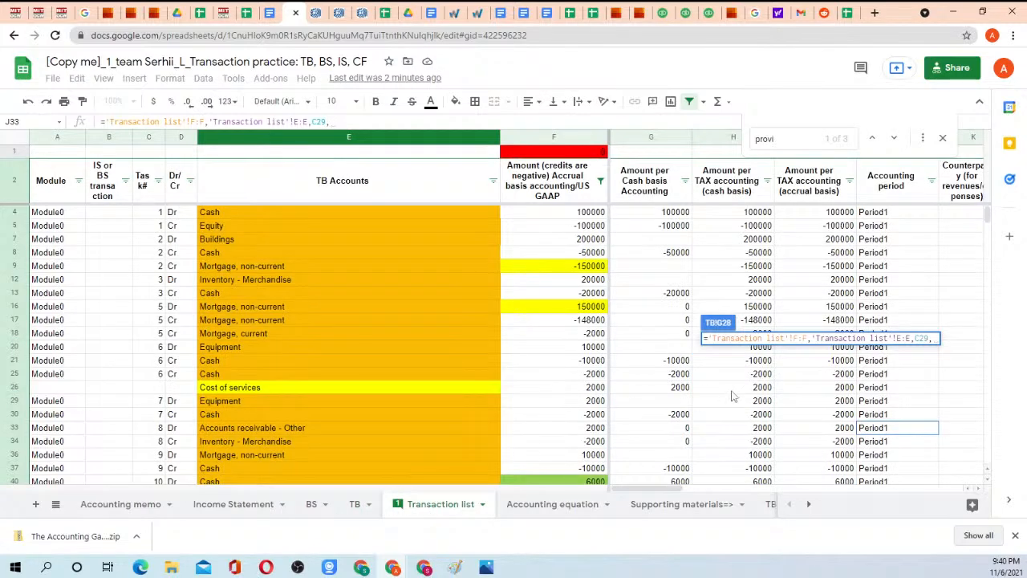
left_click(946, 140)
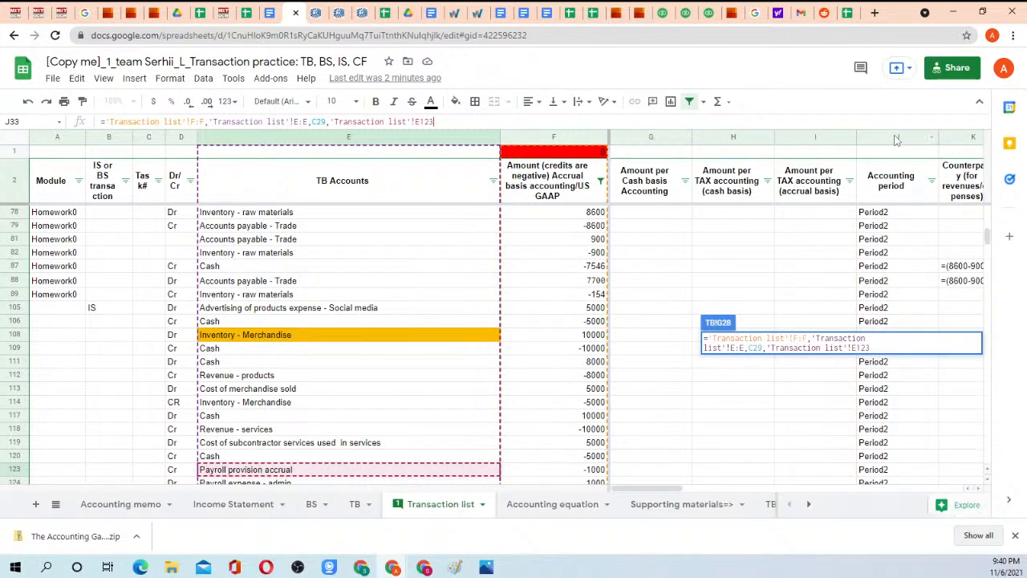
key("Return")
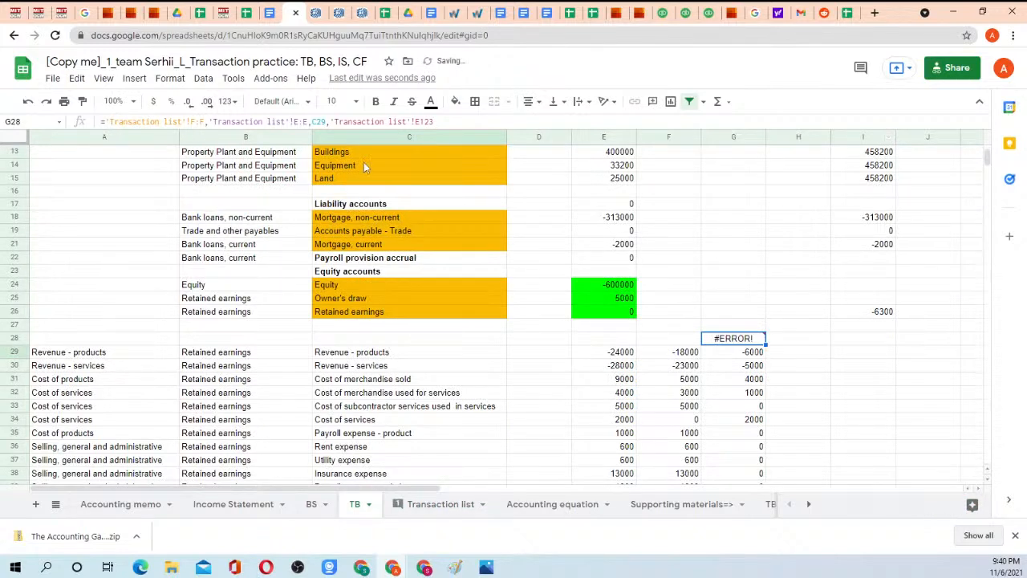
left_click(443, 122)
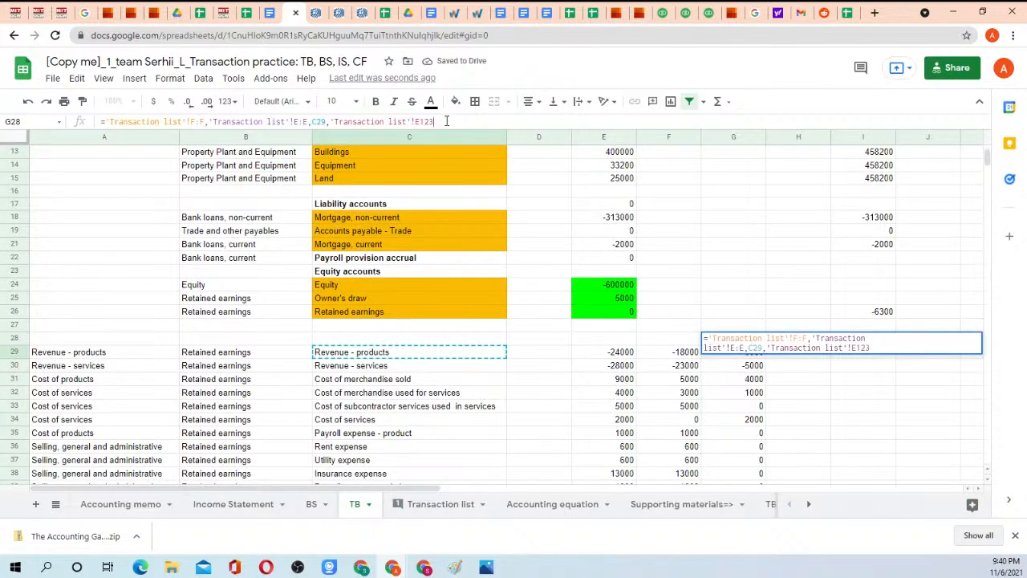
type(",")
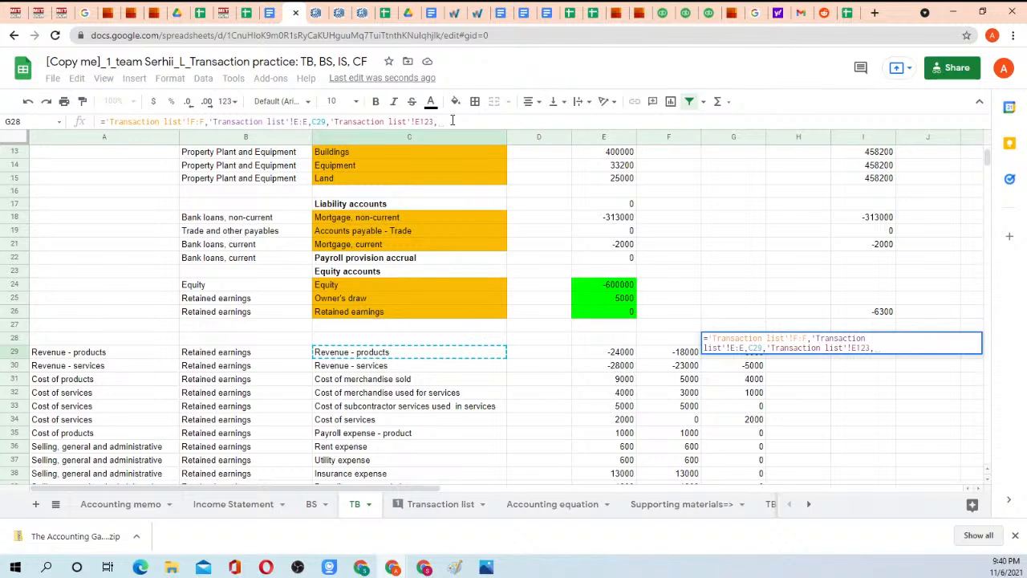
left_click_drag(332, 121, 486, 120)
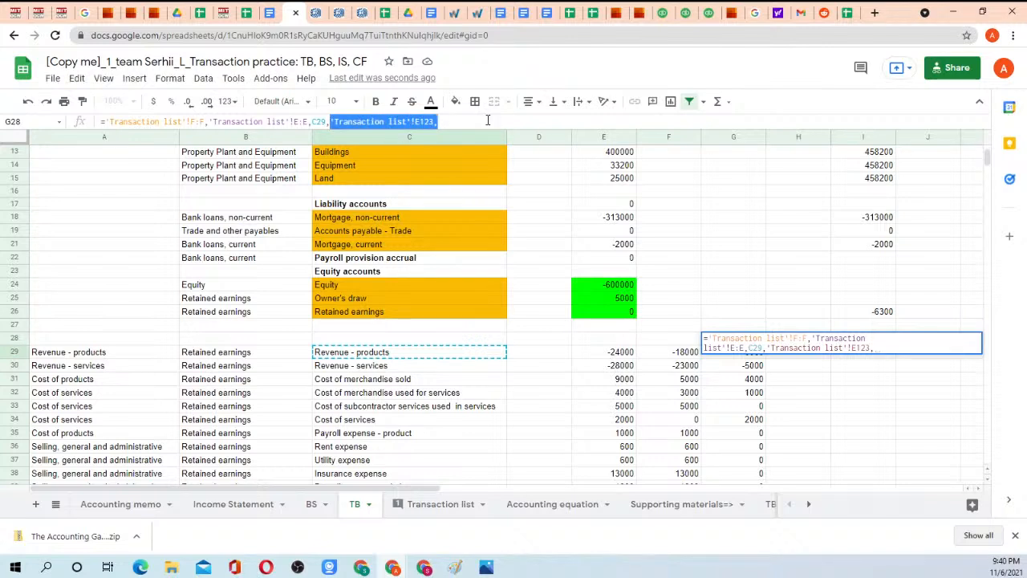
key("BackSpace")
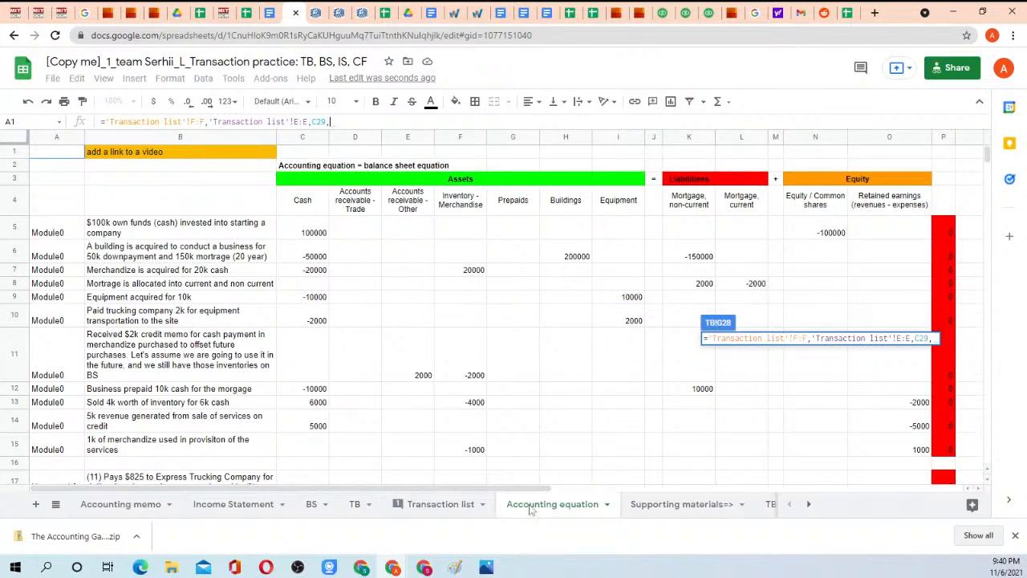
Add the Transaction list's Accounting period column J:J and the Period1 header G2 to the G28 formula and close its parenthesis.
left_click(438, 504)
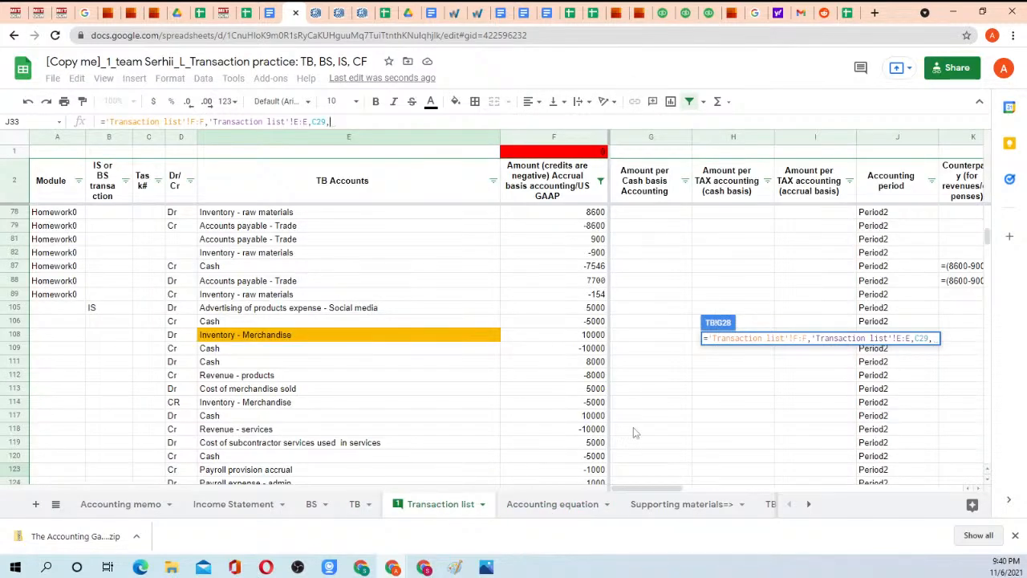
left_click(893, 139)
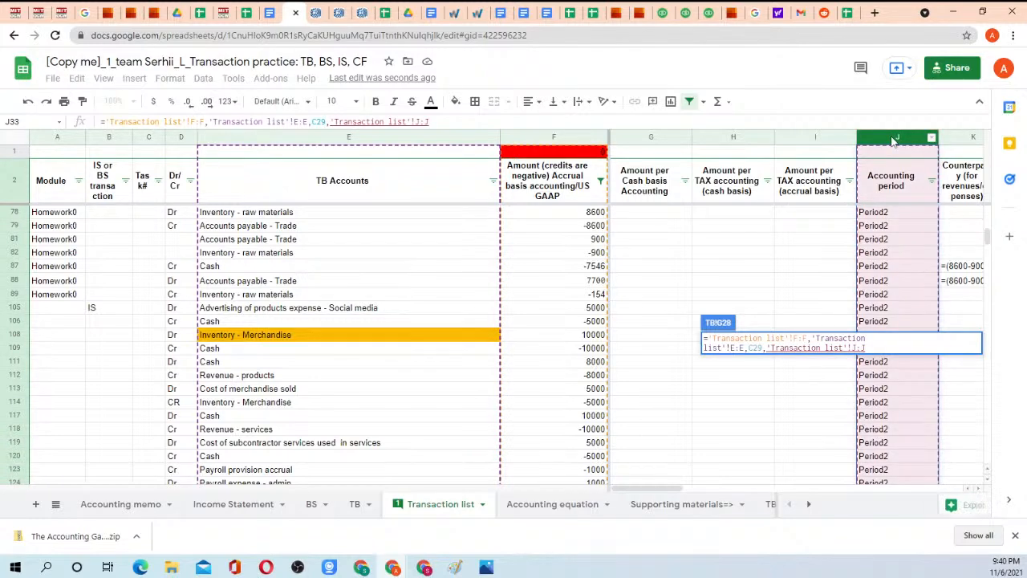
type(",")
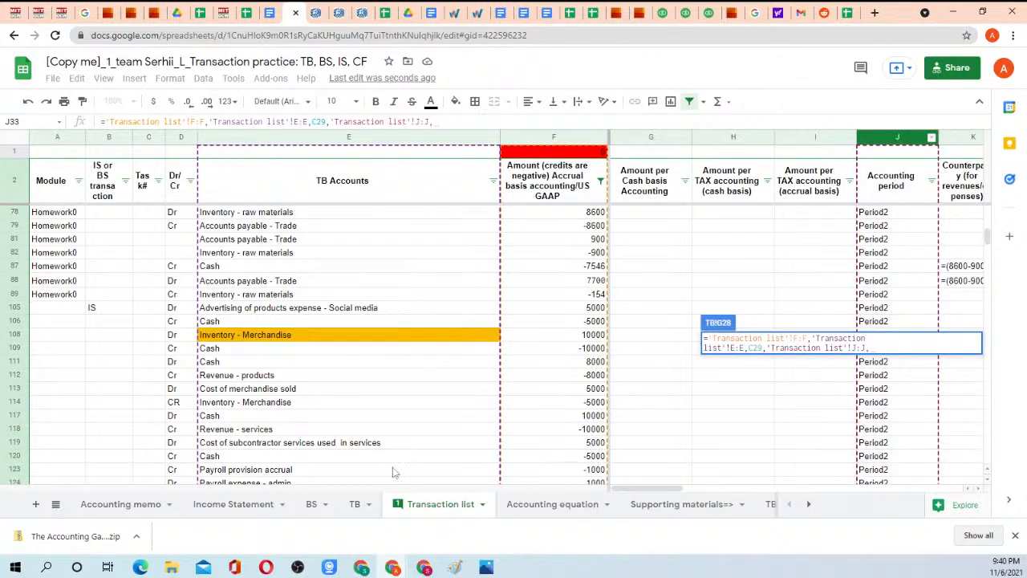
left_click(354, 504)
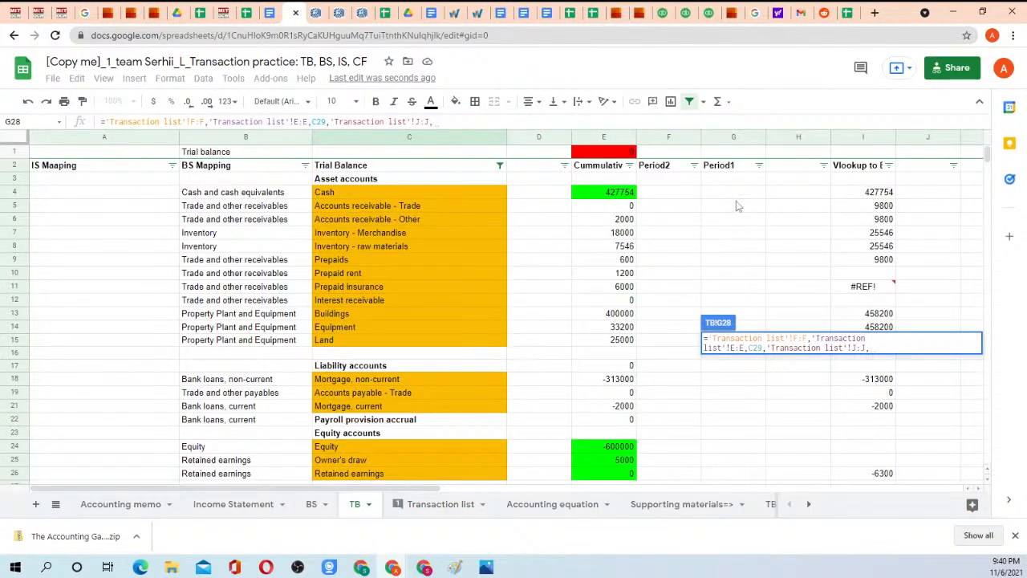
left_click(721, 165)
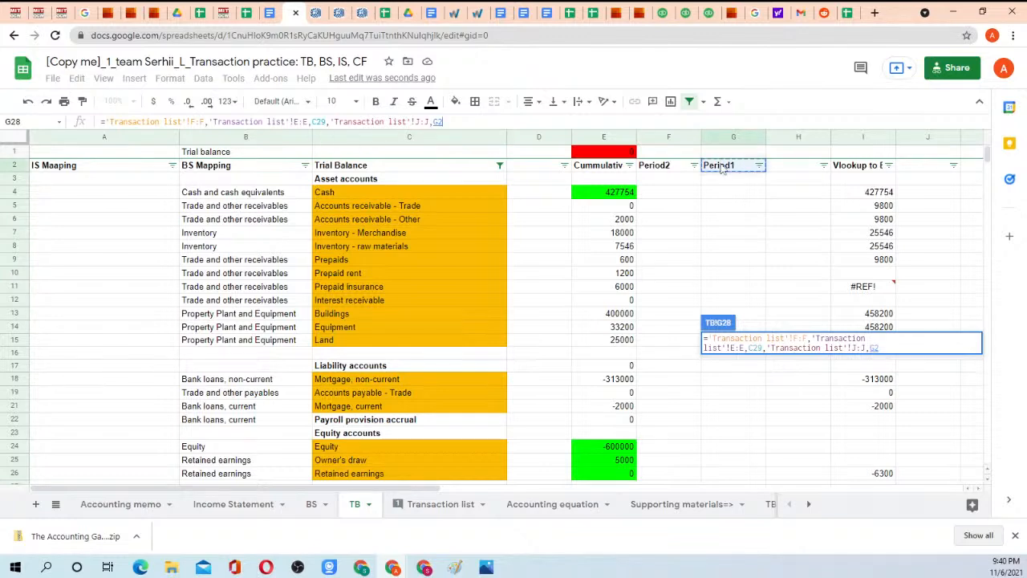
type(")")
key("Return")
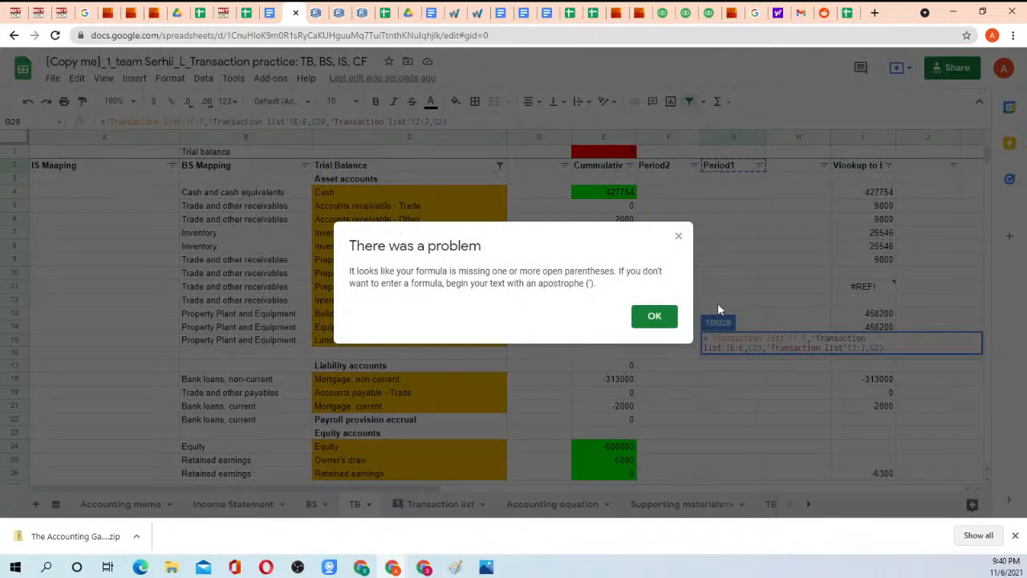
left_click(653, 317)
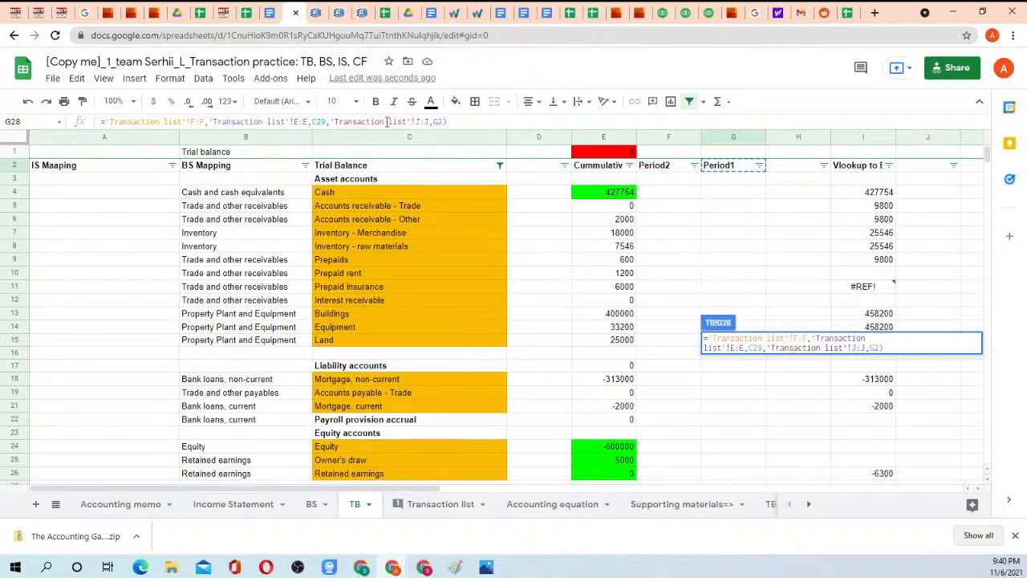
Complete the G28 formula on the TB sheet by adding the missing SUMIFS function and opening parenthesis, and enter it.
key("Return")
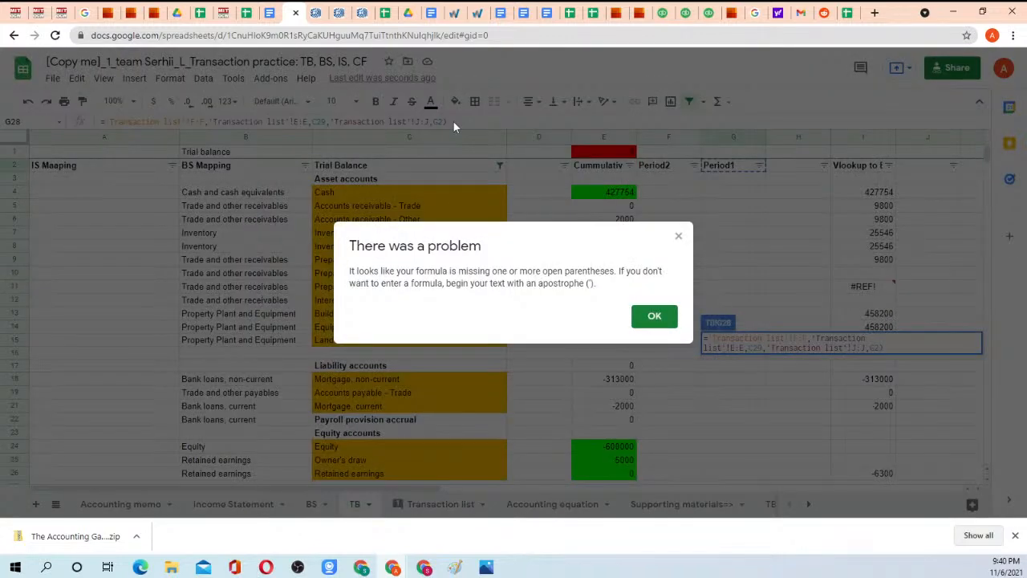
left_click(654, 315)
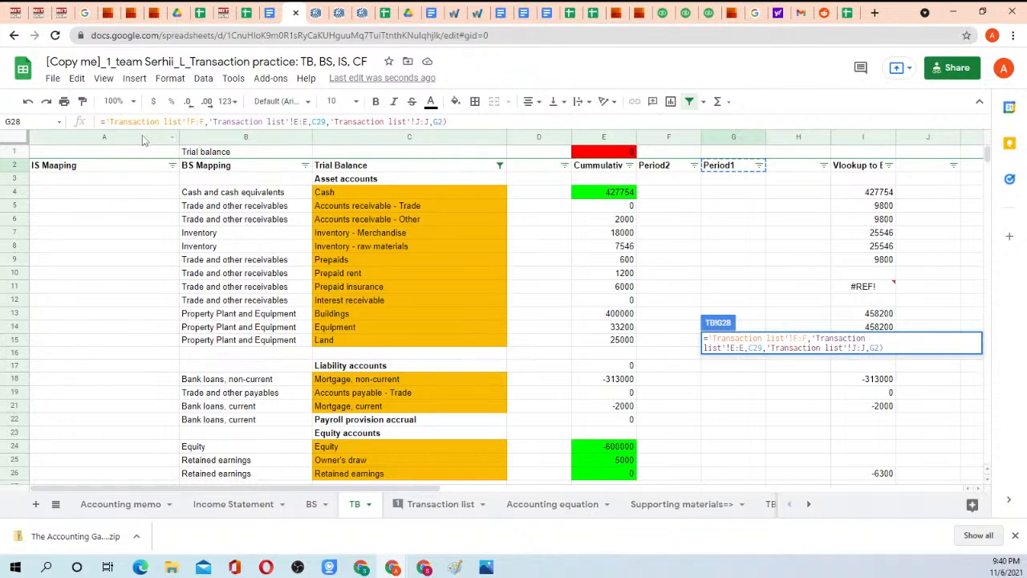
type("sumif")
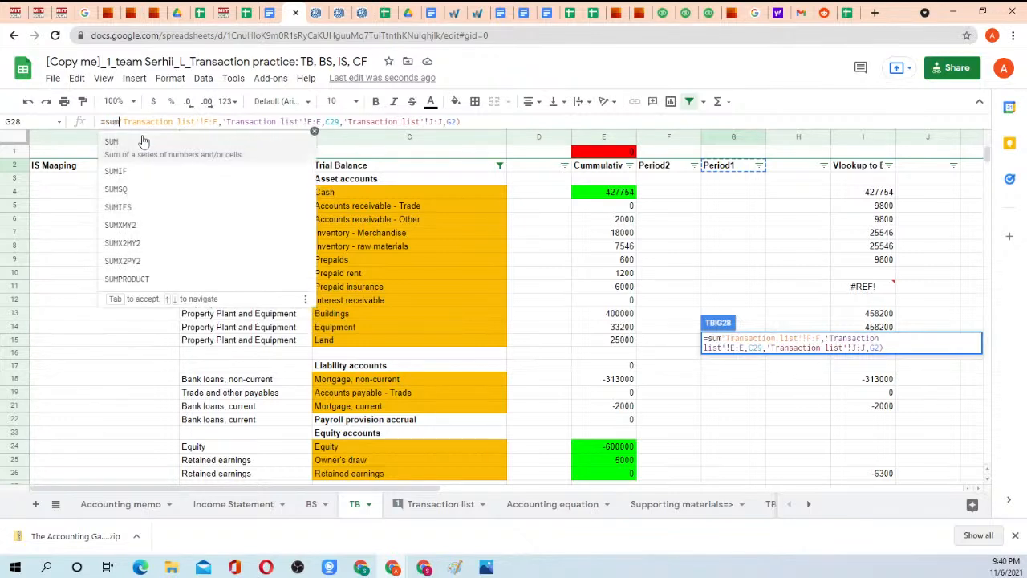
type("s")
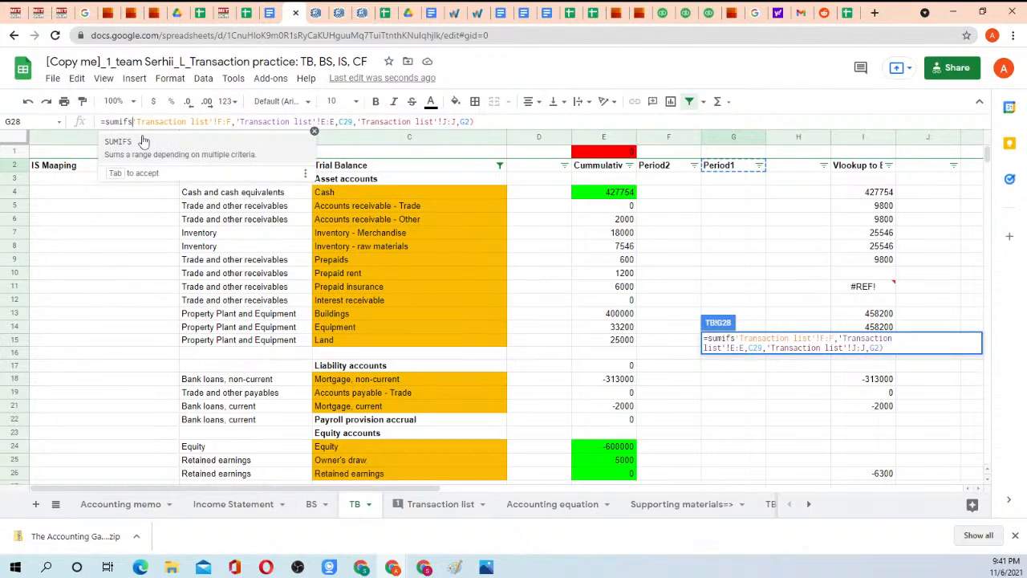
left_click(142, 141)
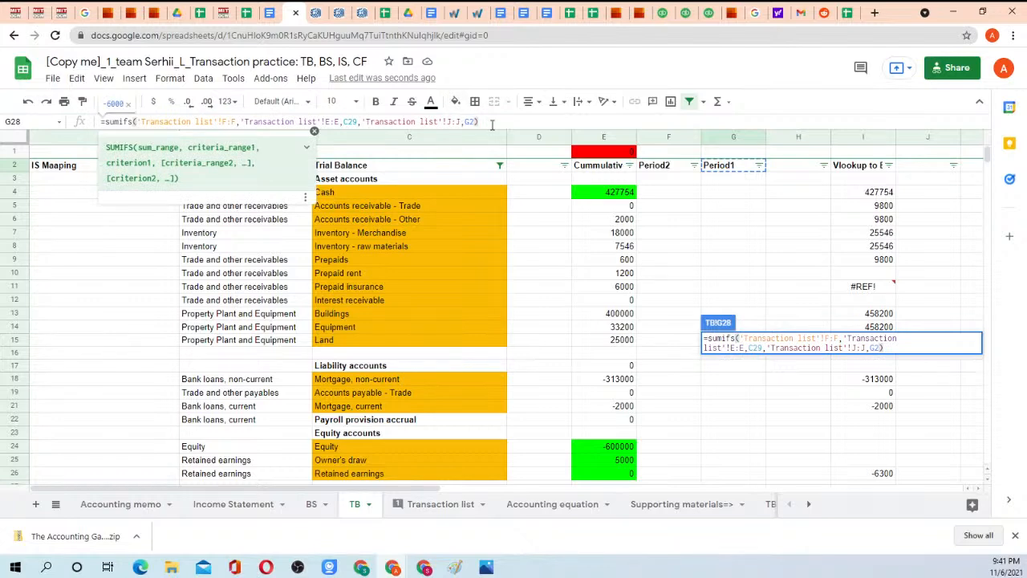
key("Return")
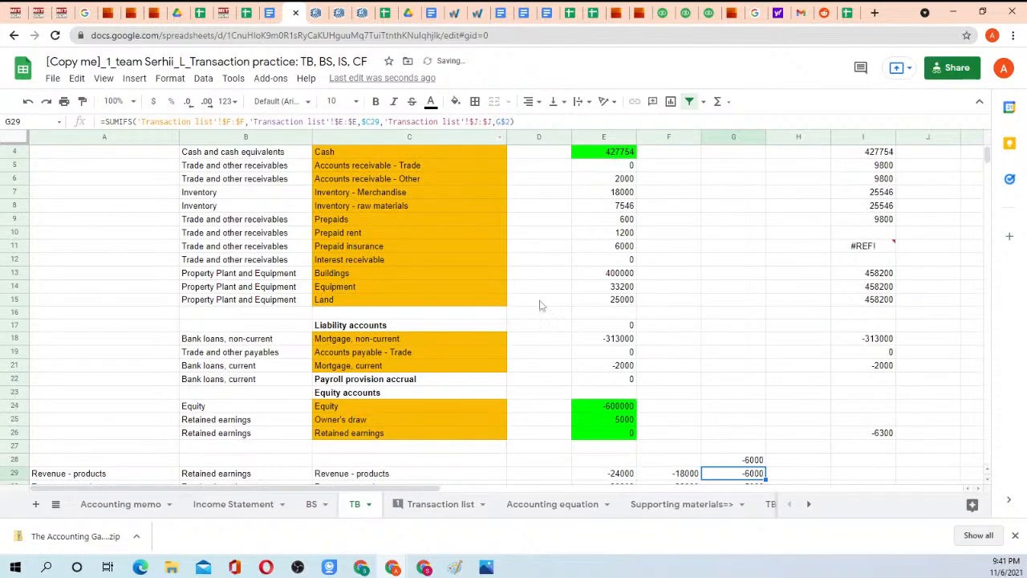
Compare the SUMIFS result in G28 with the Revenue - products row below it, and check the account in C29.
left_click(727, 458)
scroll(669, 345, "down", 2)
scroll(669, 345, "down", 2)
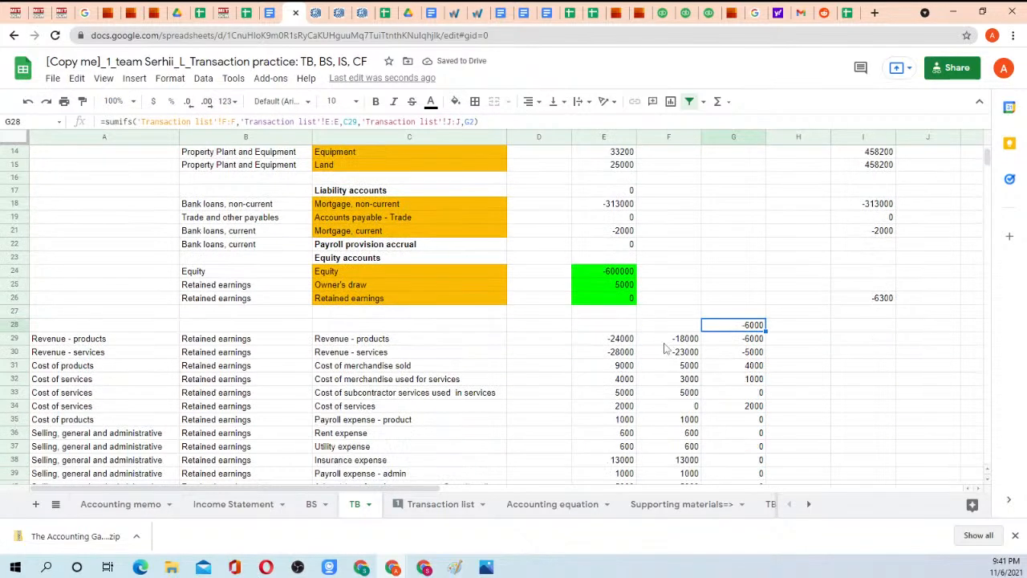
left_click(342, 341)
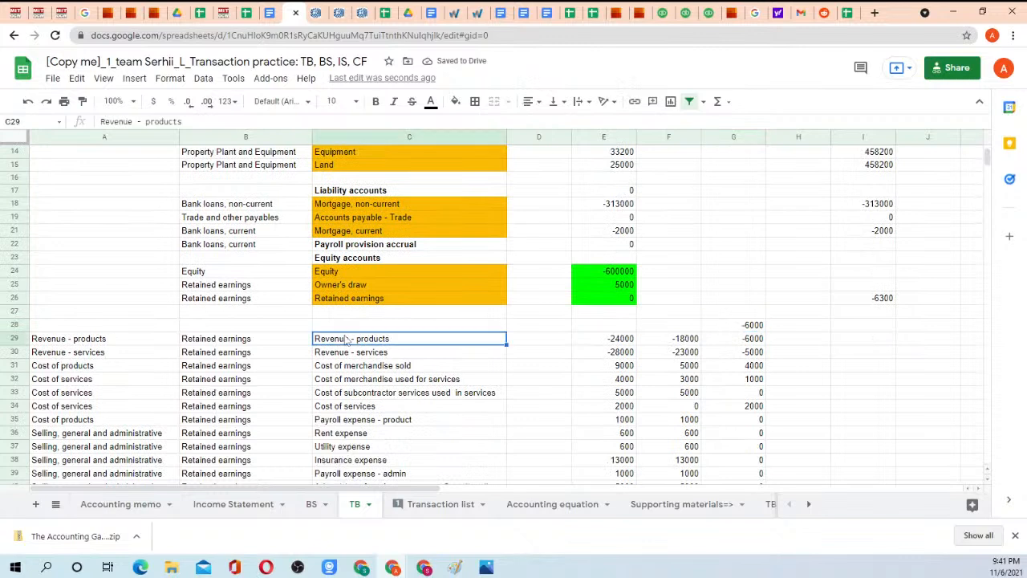
left_click(758, 327)
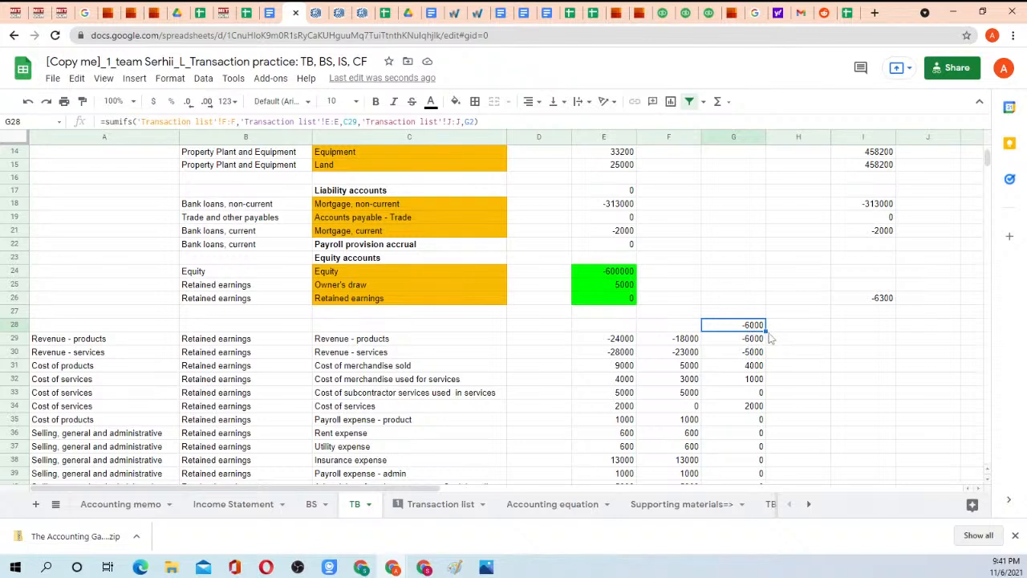
Try to fill the G28 formula across H28:I28.
left_click_drag(766, 329, 882, 334)
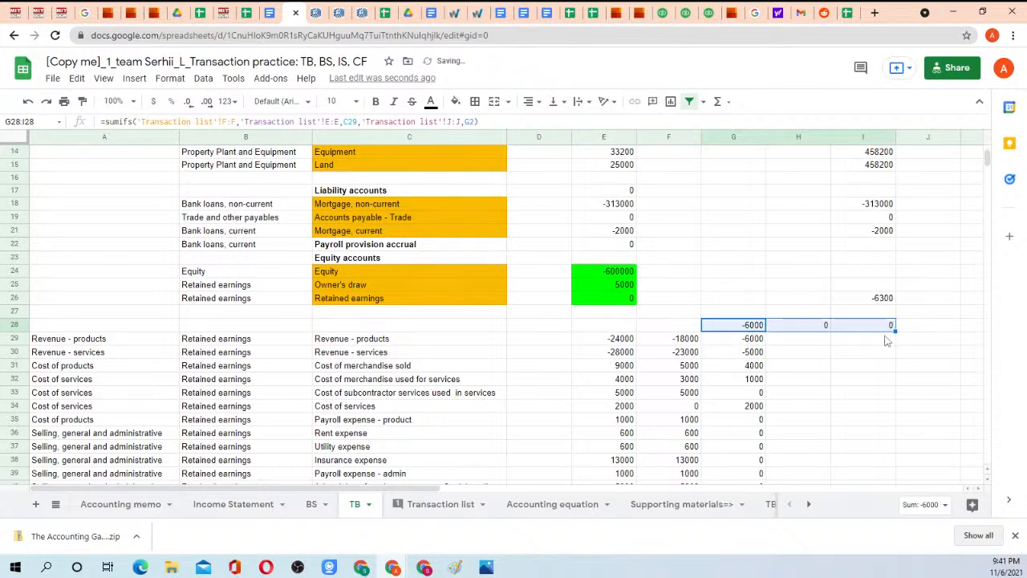
scroll(718, 273, "up", 2)
scroll(716, 286, "down", 3)
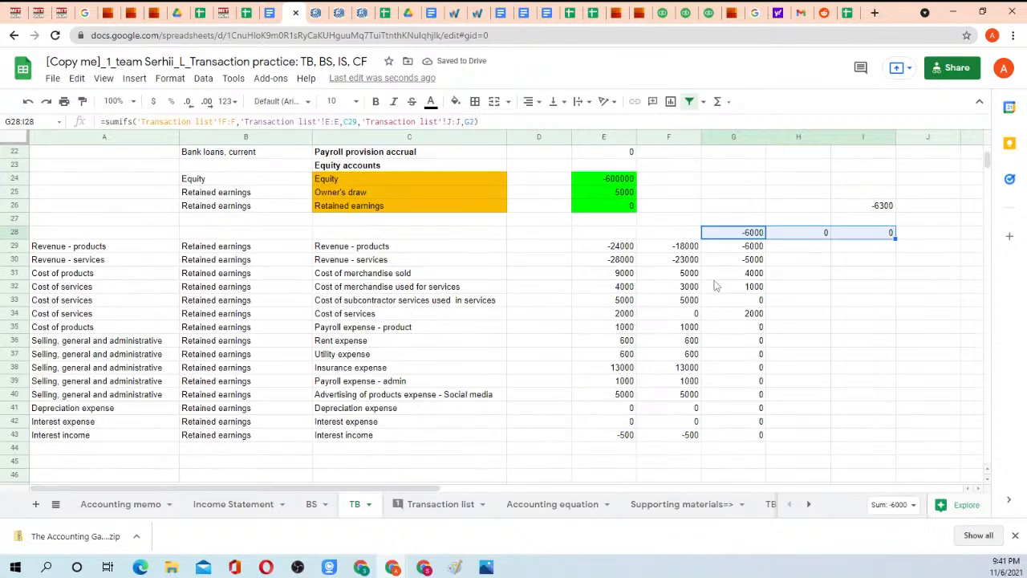
left_click(329, 243)
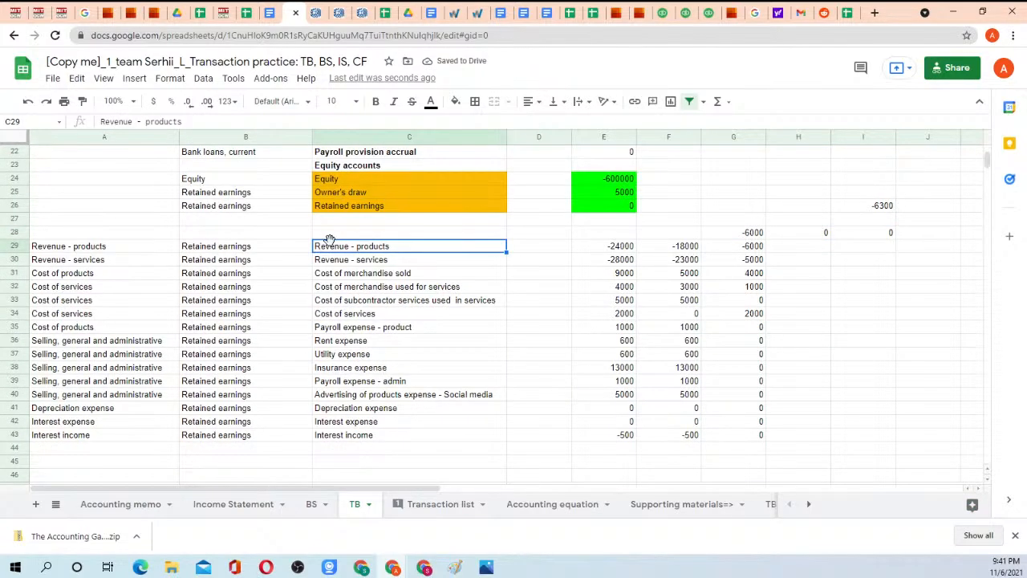
key("ctrl+c")
left_click(344, 233)
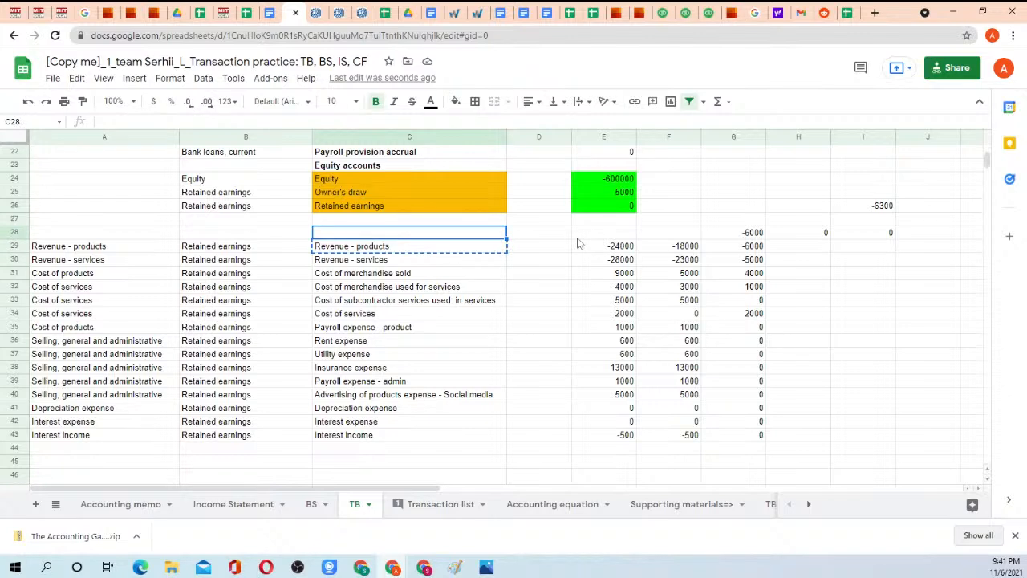
Move the SUMIFS formula from G28 to G29 and clear the copied formulas in H28:I28.
left_click(751, 233)
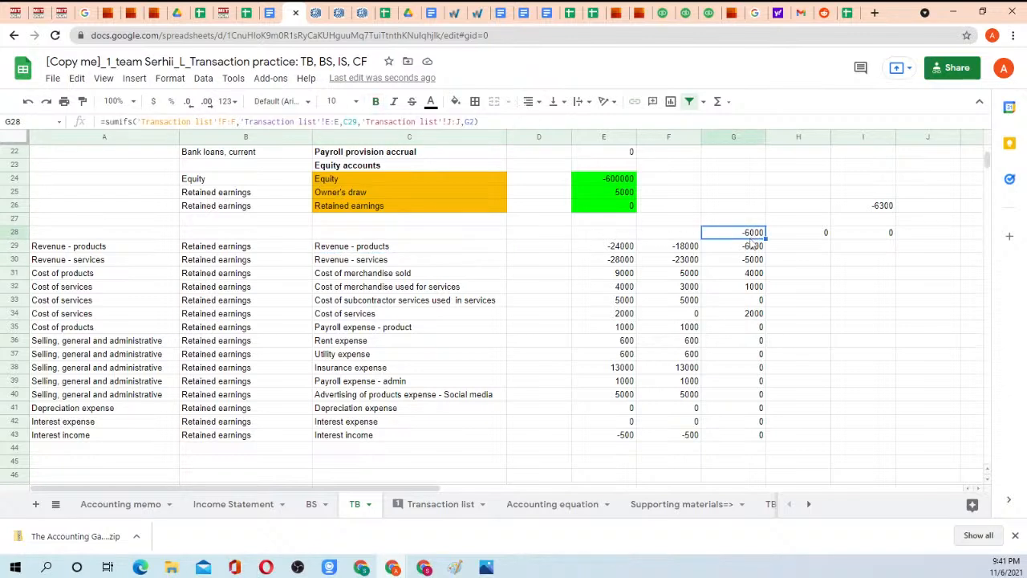
left_click_drag(751, 241, 730, 250)
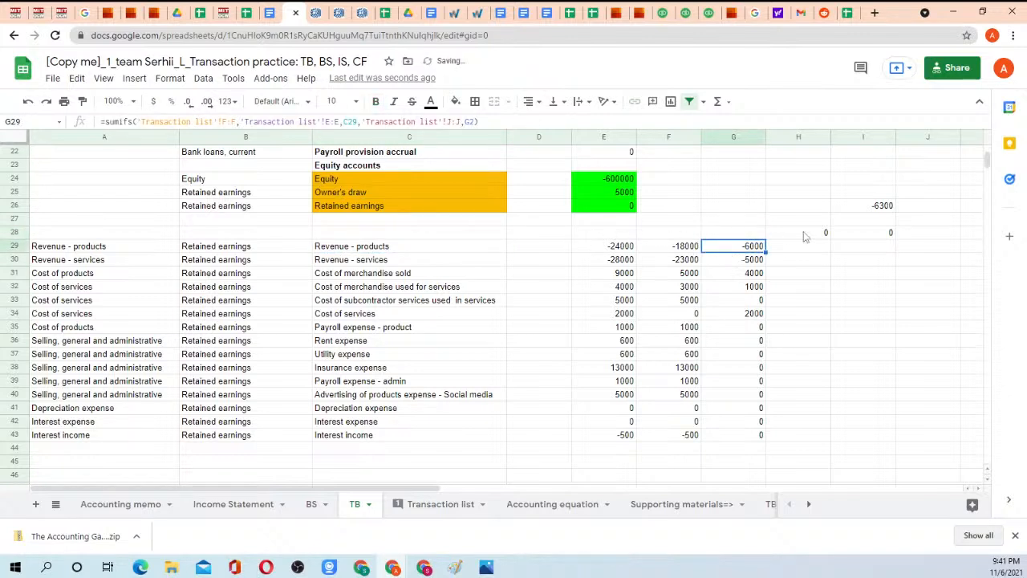
left_click_drag(803, 232, 887, 232)
key("Delete")
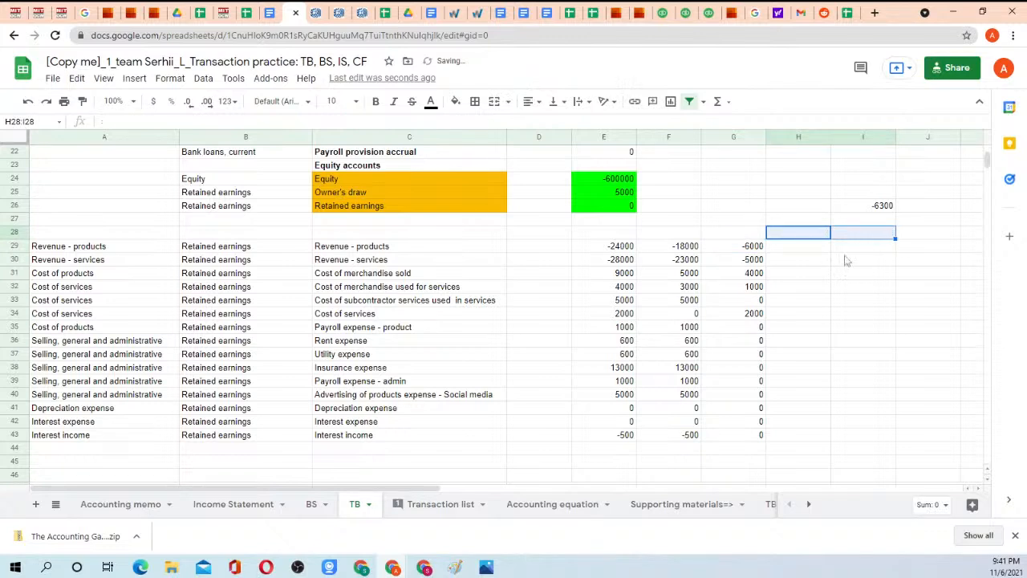
Copy the G29 formula to G30 for Revenue - services and examine which cell its period criterion refers to.
left_click(751, 249)
key("ctrl+c")
key("Down")
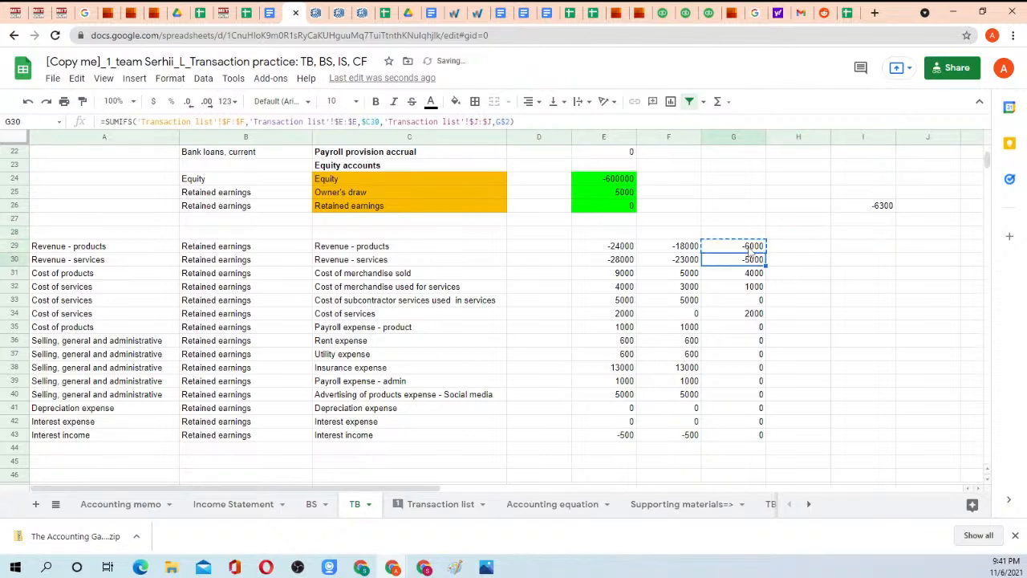
key("ctrl+v")
key("Right")
key("Left")
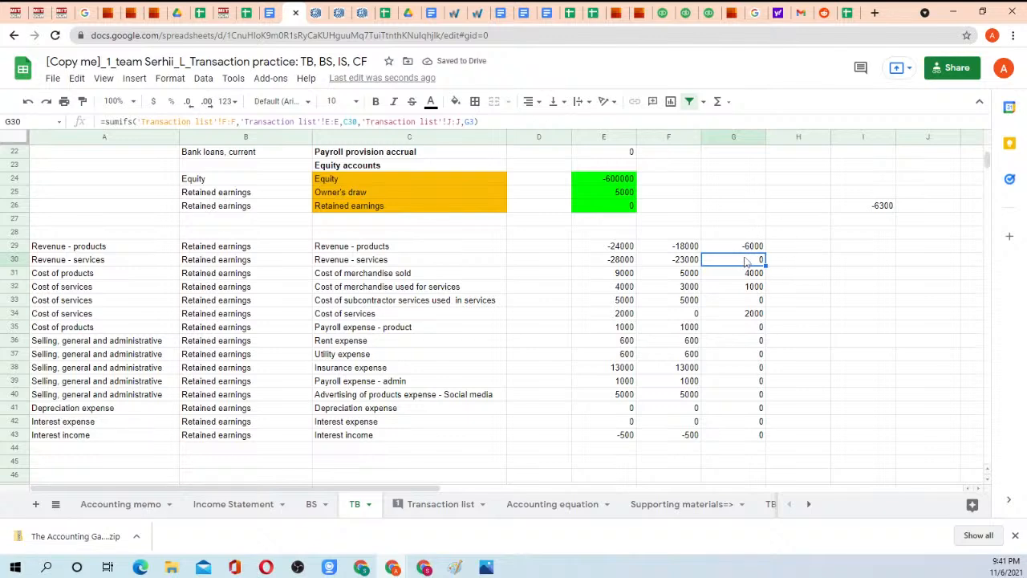
double_click(746, 259)
scroll(770, 230, "up", 5)
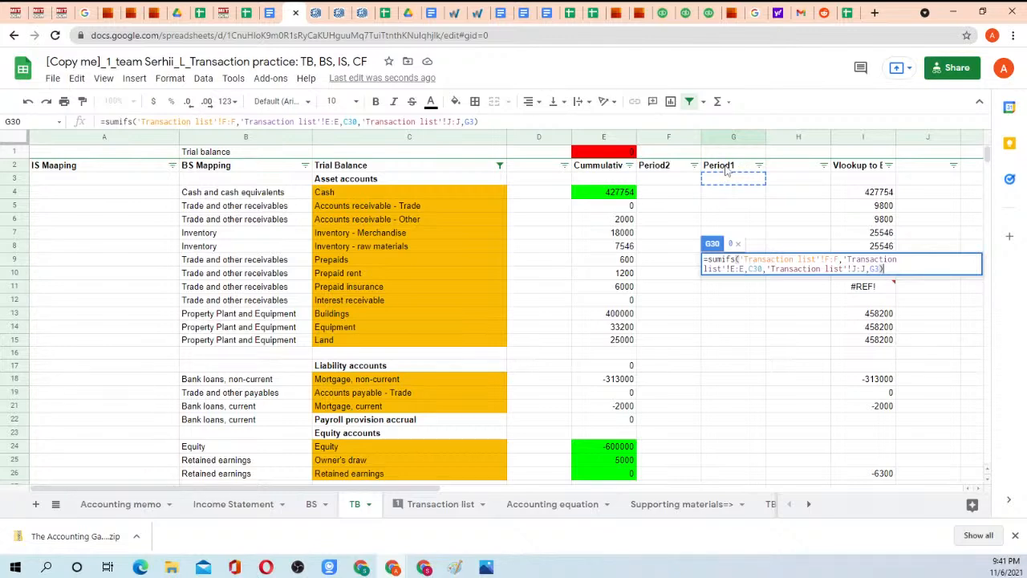
key("Return")
scroll(730, 241, "down", 7)
Lock the row of the Period1 header reference in the G29 formula as G$2.
left_click(742, 260)
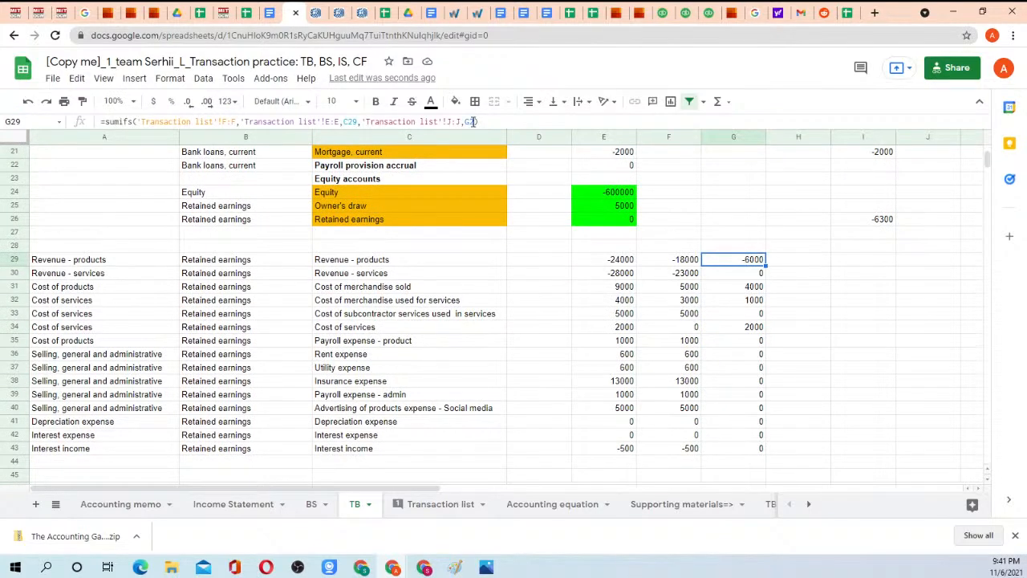
left_click(473, 121)
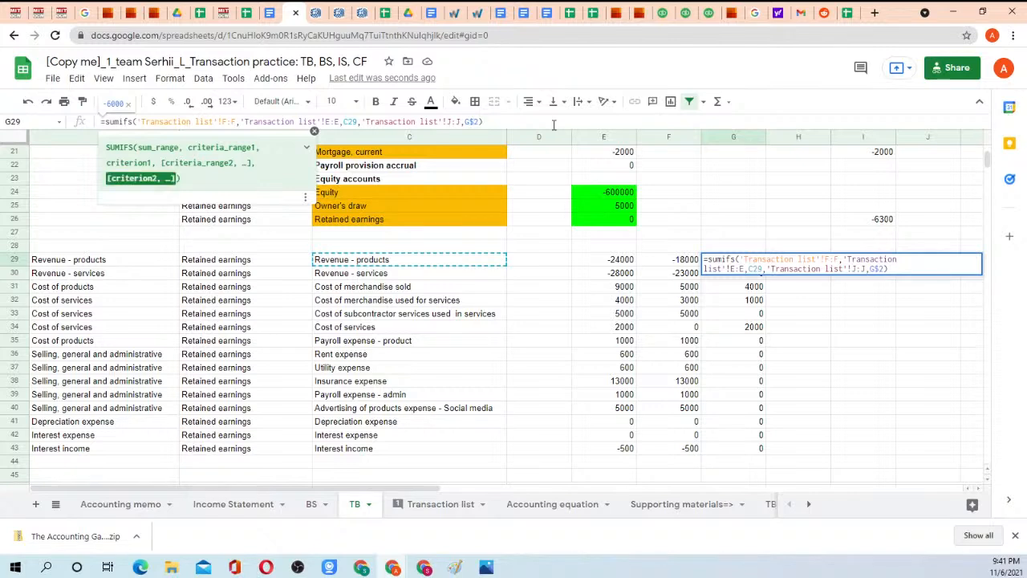
key("Return")
key("Up")
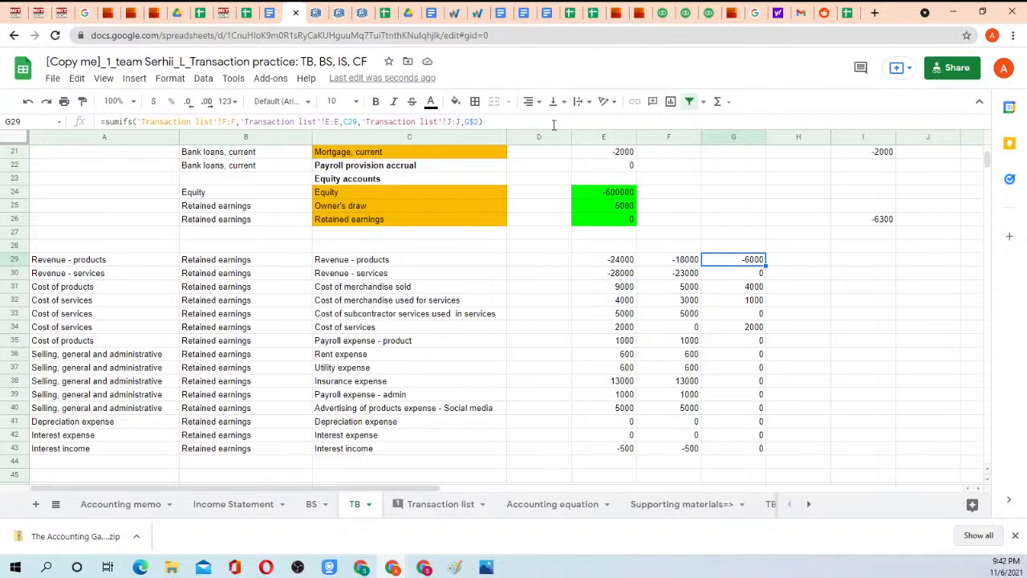
Fill the G29 formula down to G30 and check its reference to the Period1 header.
scroll(704, 196, "up", 7)
scroll(735, 185, "down", 2)
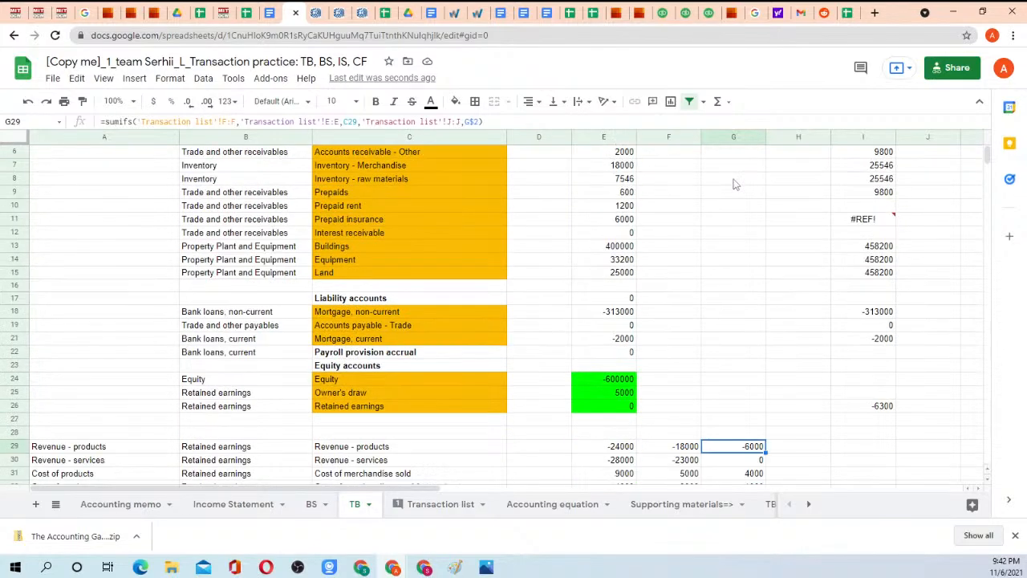
scroll(735, 185, "down", 3)
mouse_move(764, 305)
left_mouse_down()
mouse_move(774, 327)
mouse_move(766, 321)
left_mouse_up()
left_click(754, 313)
scroll(786, 281, "up", 6)
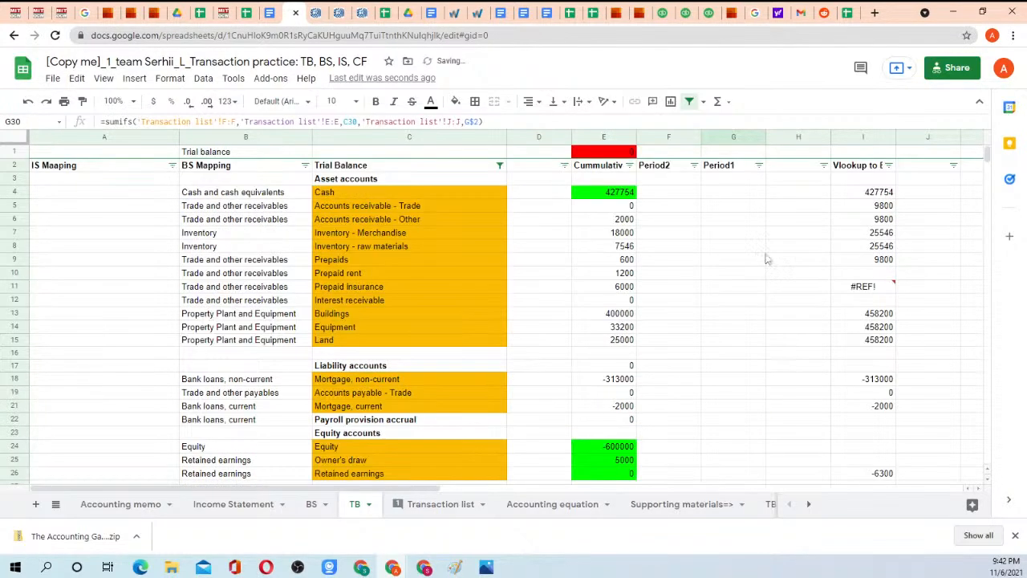
key("F2")
scroll(738, 210, "up", 2)
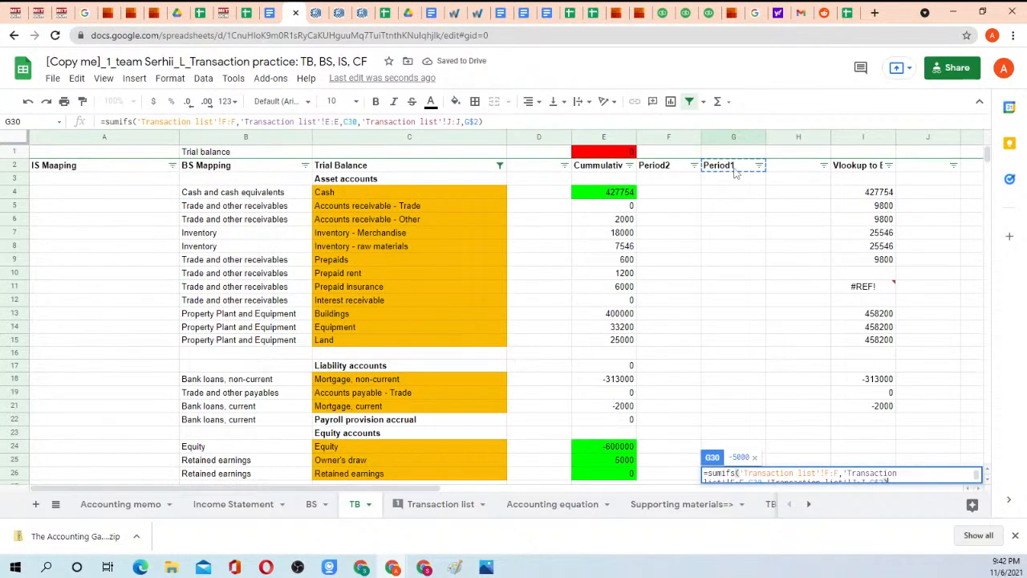
key("Escape")
scroll(733, 248, "down", 1)
Copy the G29 formula into the Period2 cell F29 and inspect its account and column references.
left_click(738, 353)
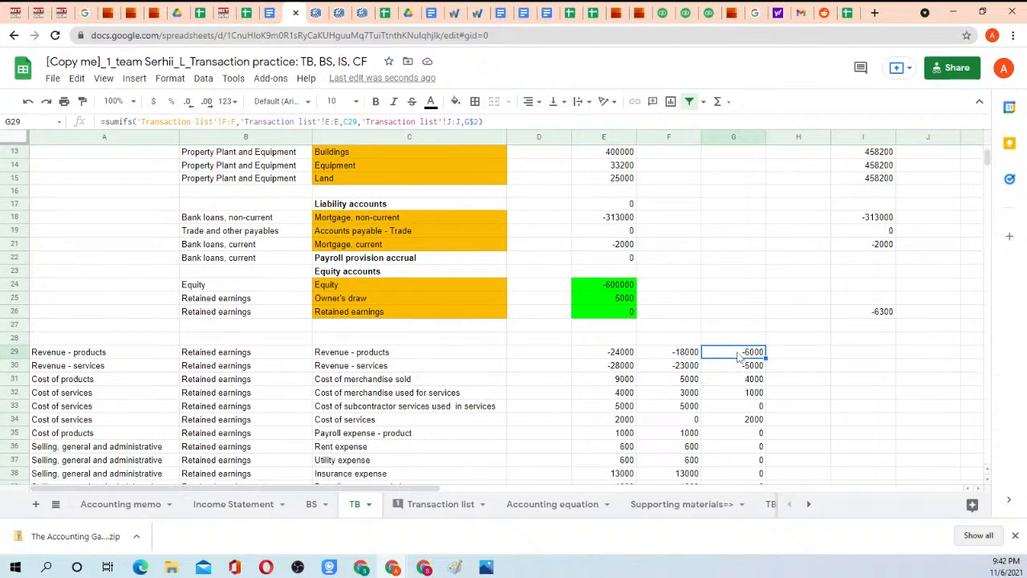
key("ctrl+c")
left_click(686, 356)
key("ctrl+v")
key("F2")
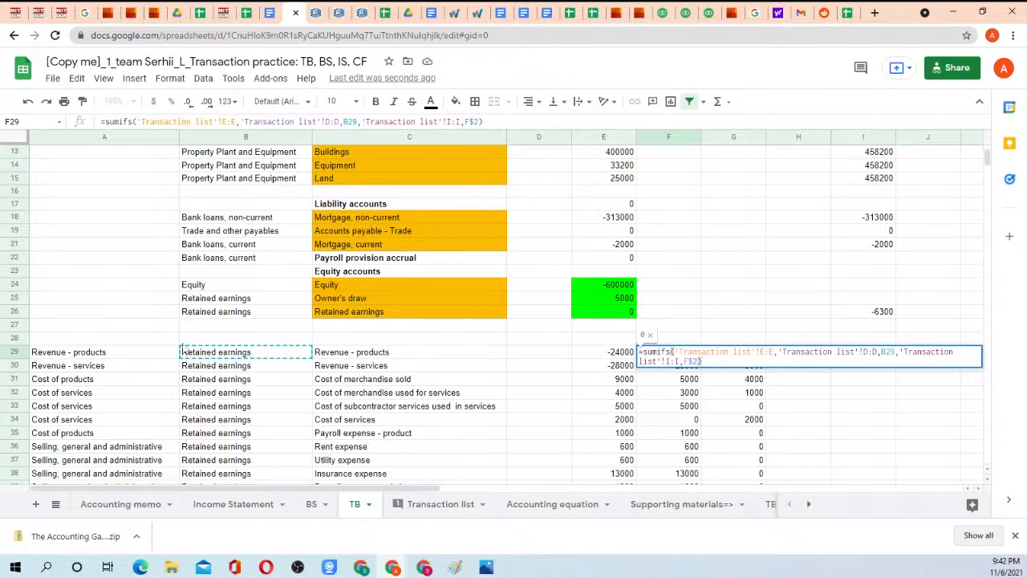
key("Escape")
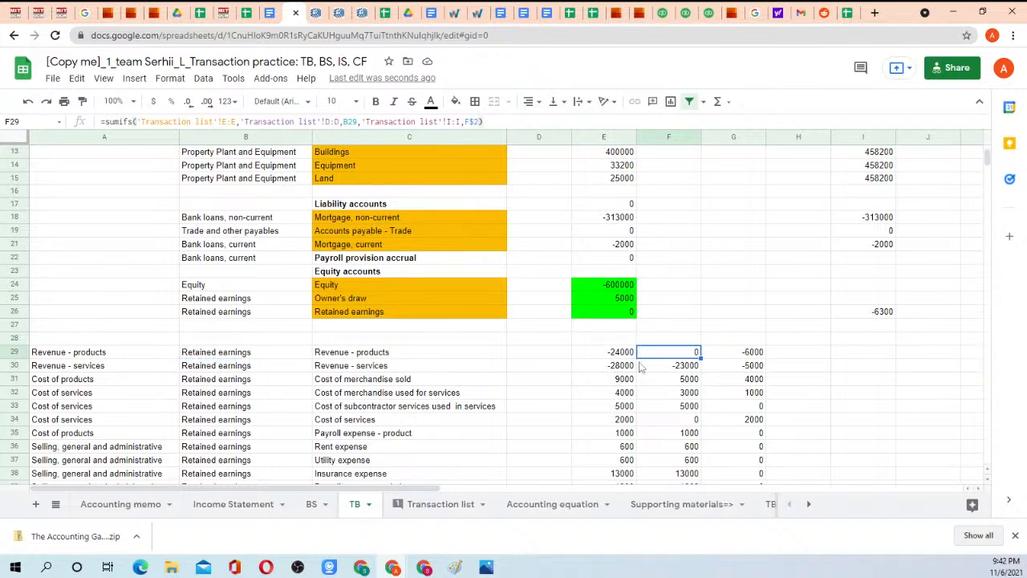
Lock the column of the account reference in the G29 formula as $C29, checking the period headers, and enter it.
left_click(738, 355)
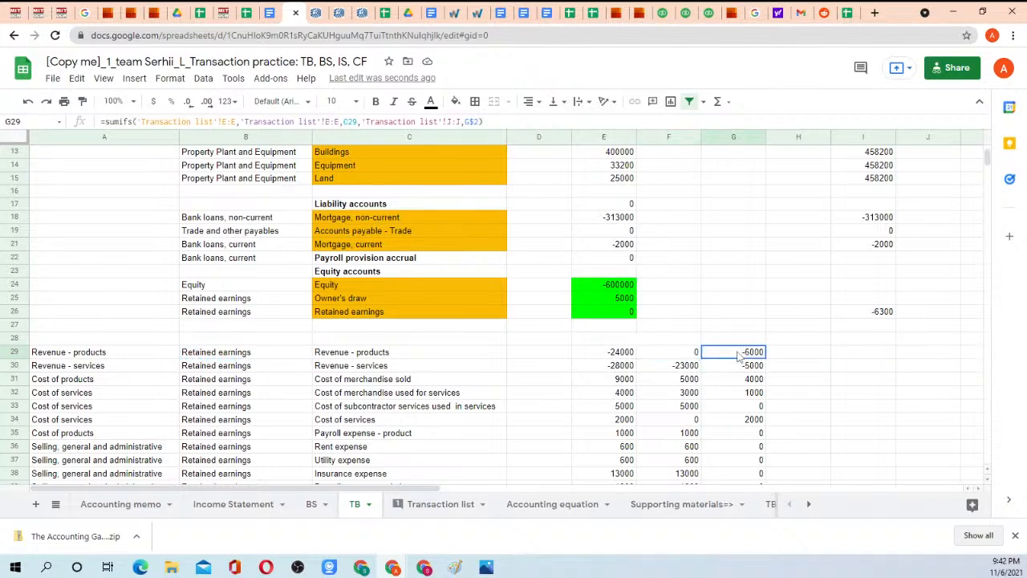
left_click(346, 121)
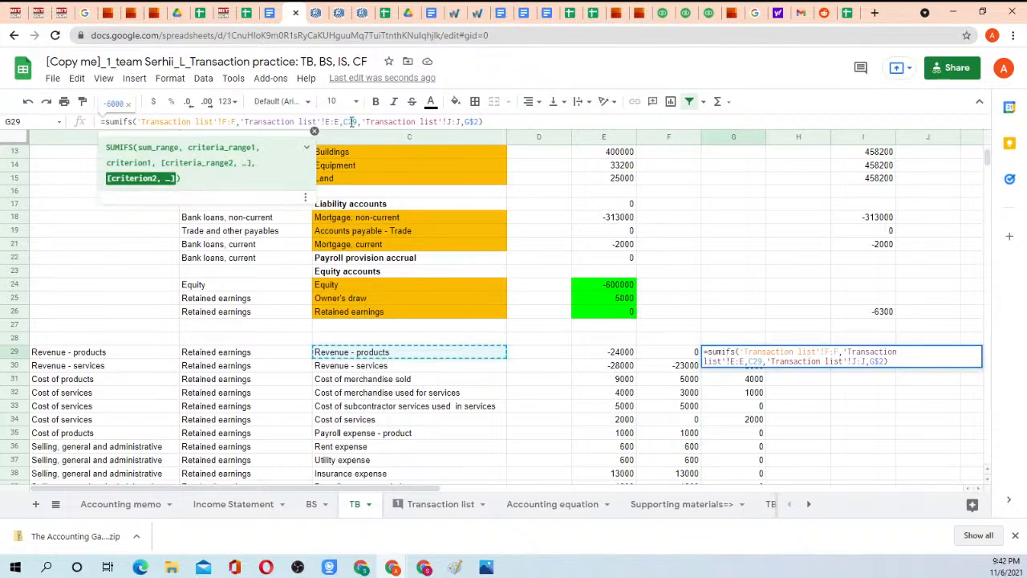
left_click(347, 121)
type("$")
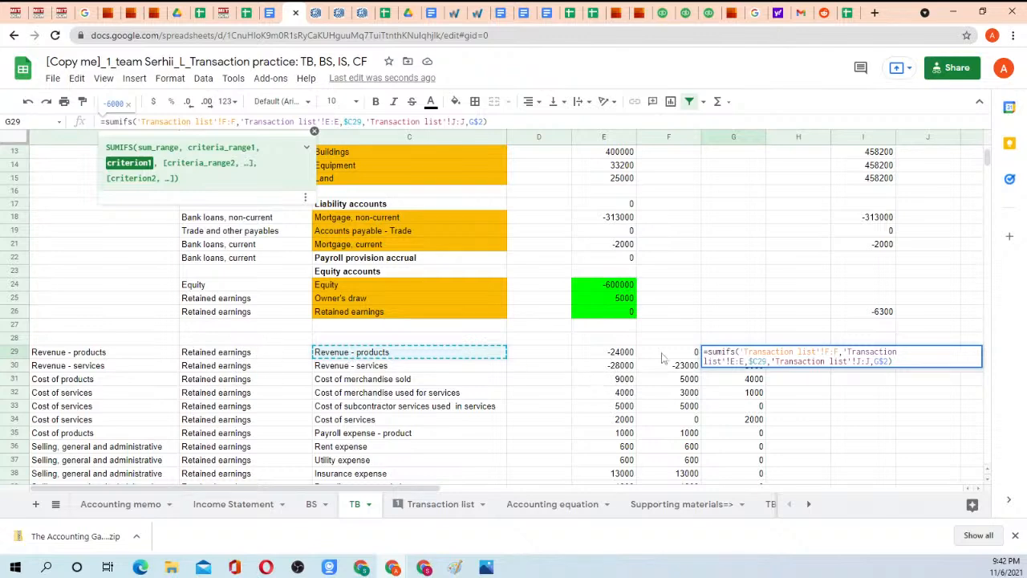
scroll(726, 271, "up", 3)
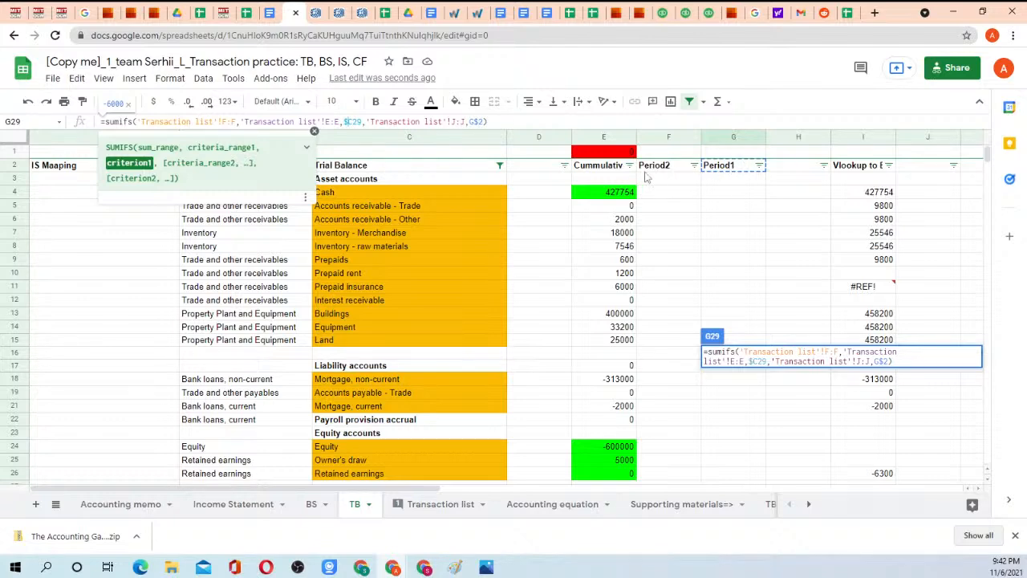
scroll(692, 229, "down", 8)
scroll(689, 246, "up", 1)
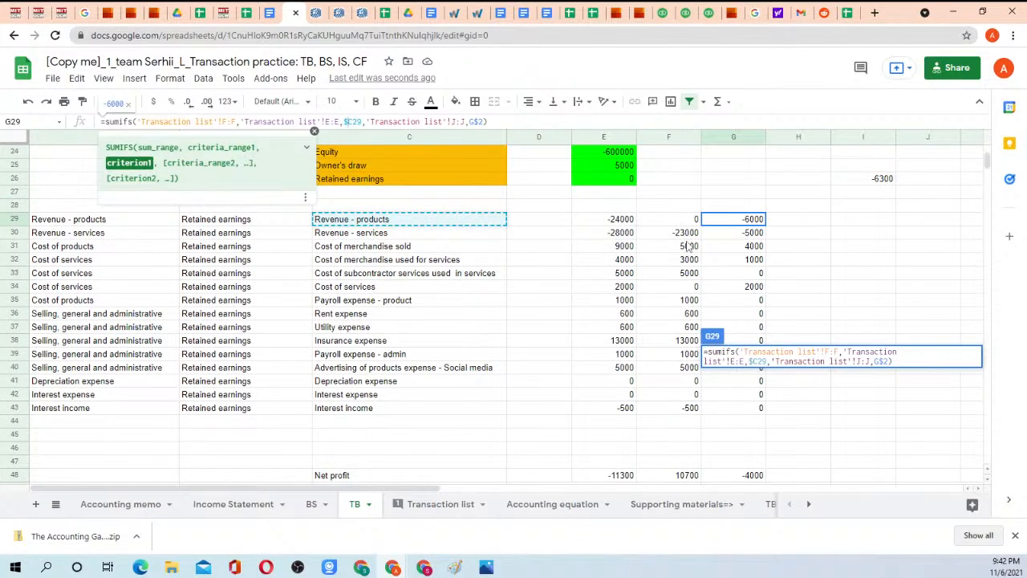
key("Return")
Copy the G29 formula into F29:G43 and inspect the Transaction list ranges in the F29 formula.
key("Up")
key("ctrl+c")
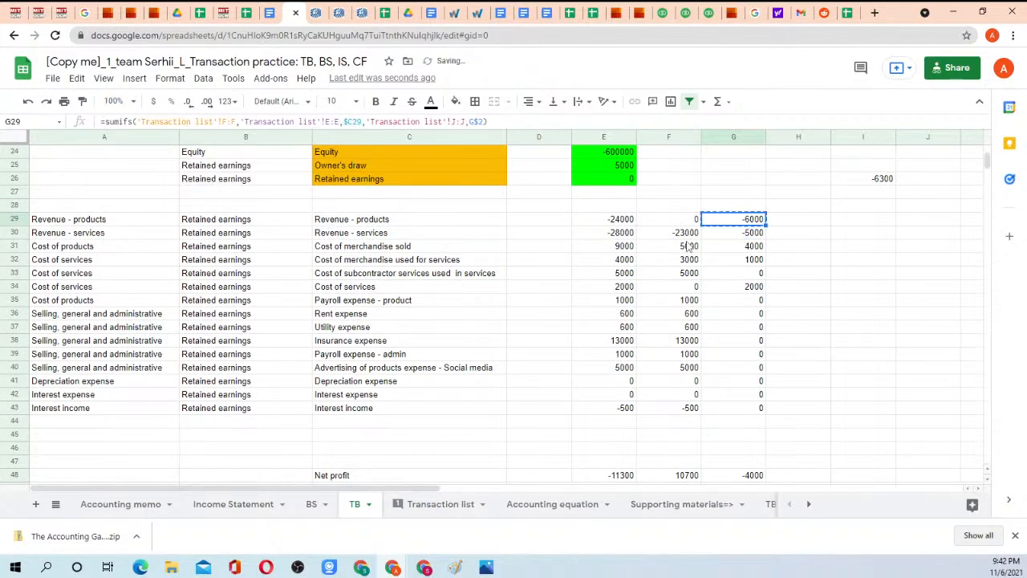
key("shift+Left")
key("shift+Down")
key("shift+Down")
key("shift+Down")
key("shift+Down")
key("shift+Down")
key("shift+Down")
key("shift+Down")
key("shift+Down")
key("shift+Down")
key("shift+Down")
key("shift+Down")
key("shift+Down")
key("shift+Down")
key("shift+Down")
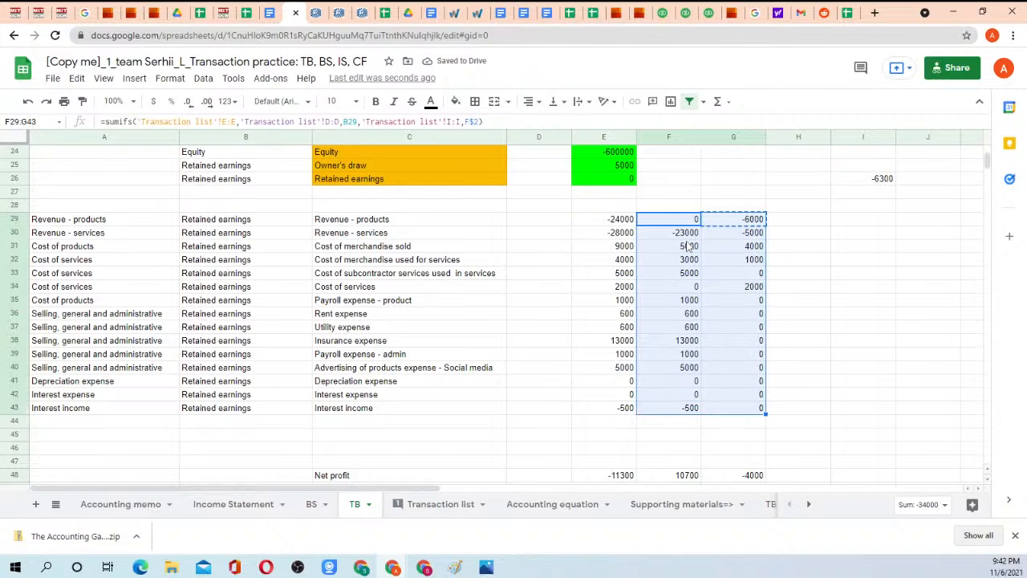
key("ctrl+v")
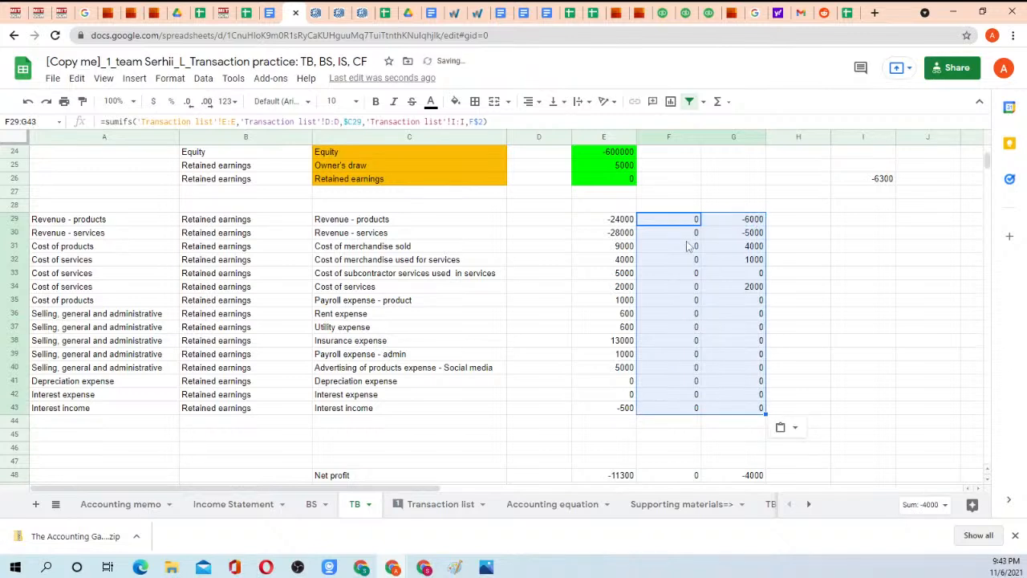
key("Up")
key("Down")
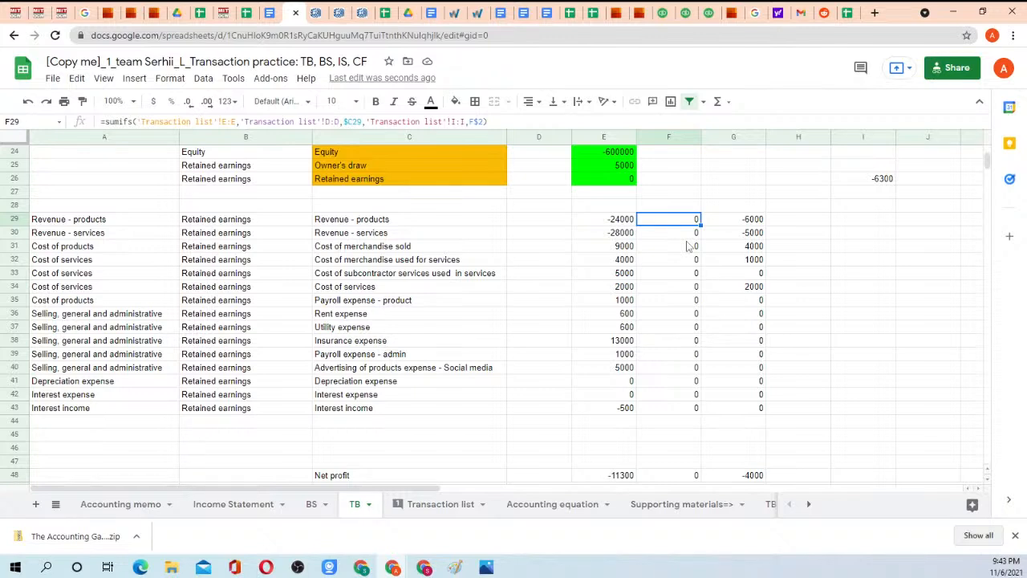
Lock the three Transaction list ranges in the G29 formula as $F:$F, $E:$E and $J:$J, and enter it.
key("Right")
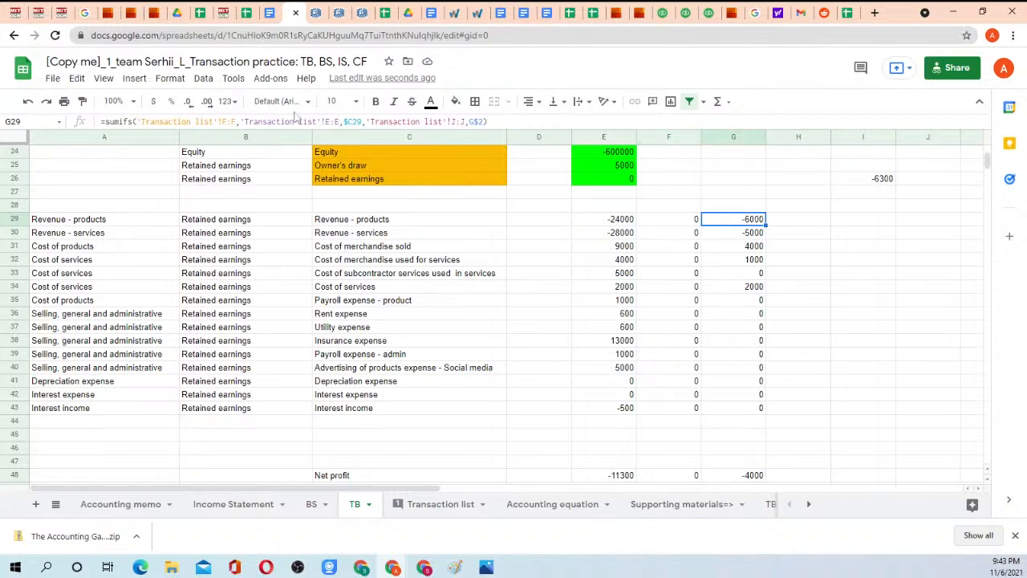
left_click(223, 121)
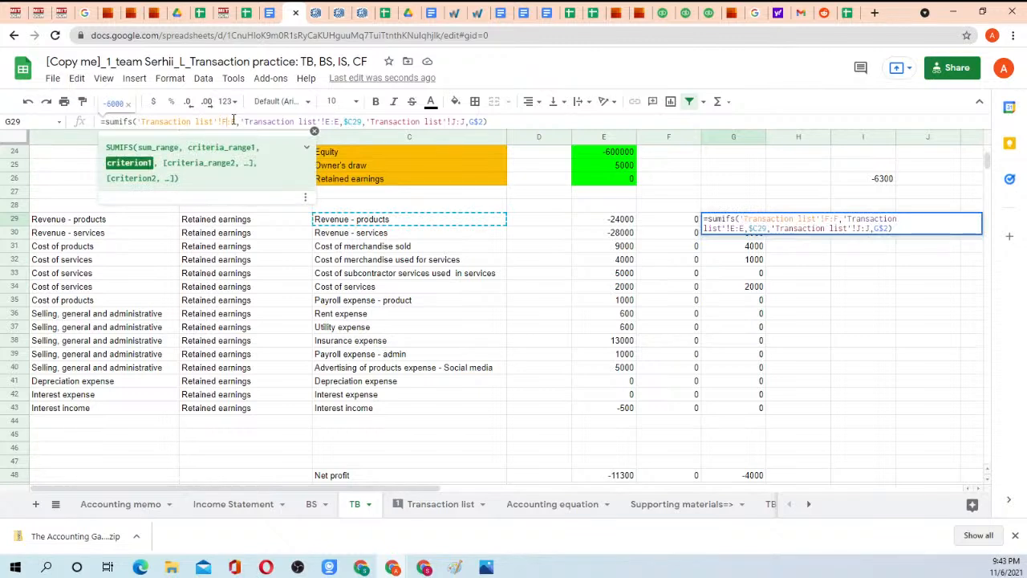
left_click(238, 122)
key("F4")
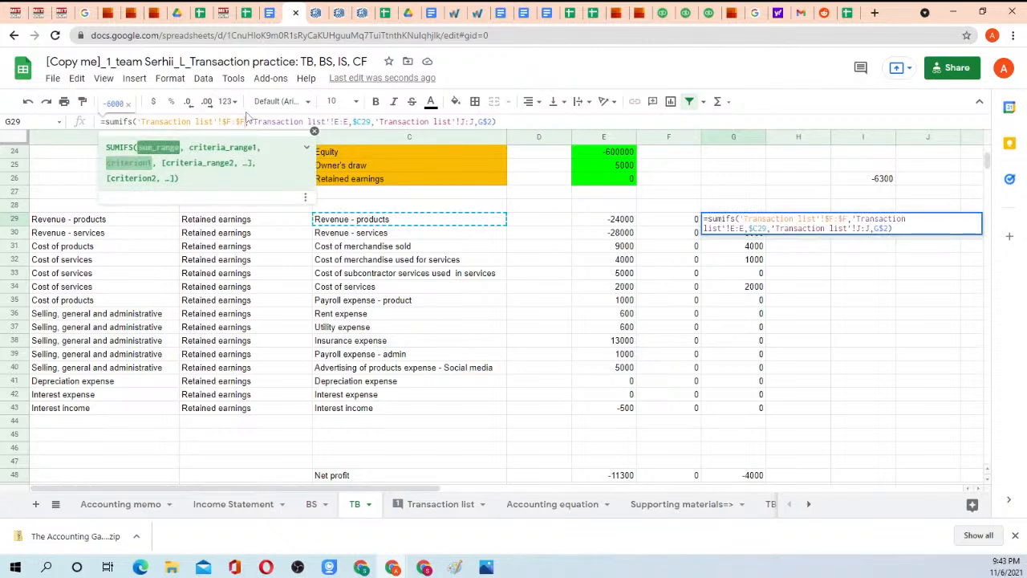
left_click(340, 122)
key("F4")
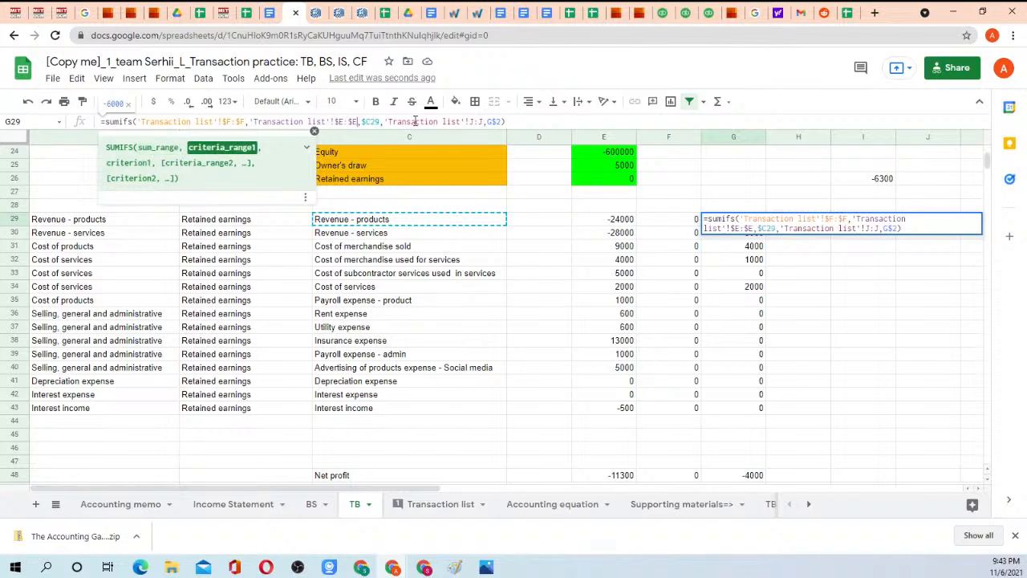
left_click(474, 121)
key("F4")
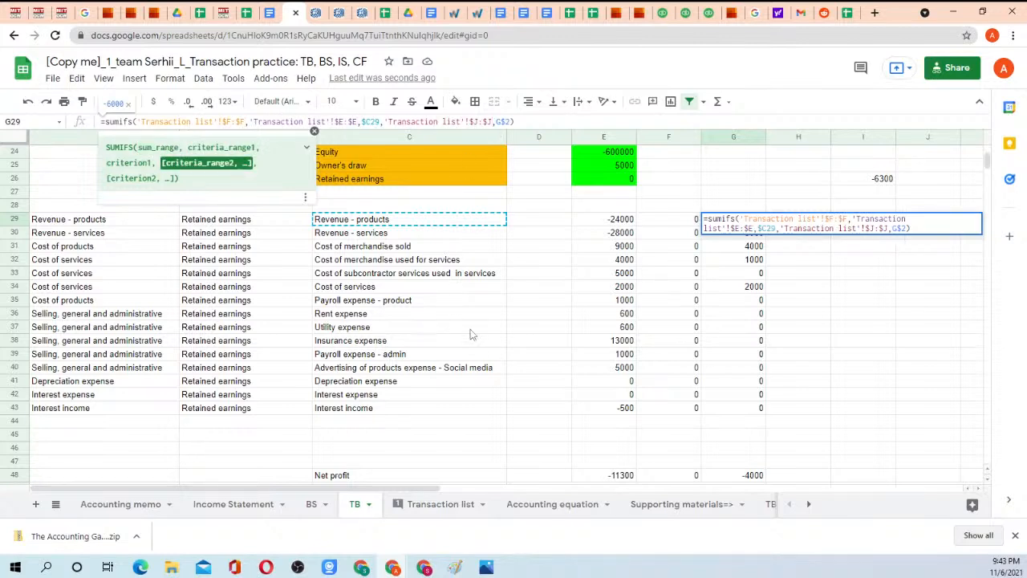
key("Return")
Copy the G29 formula into all Period2 and Period1 income and expense cells, F29:G43.
key("Up")
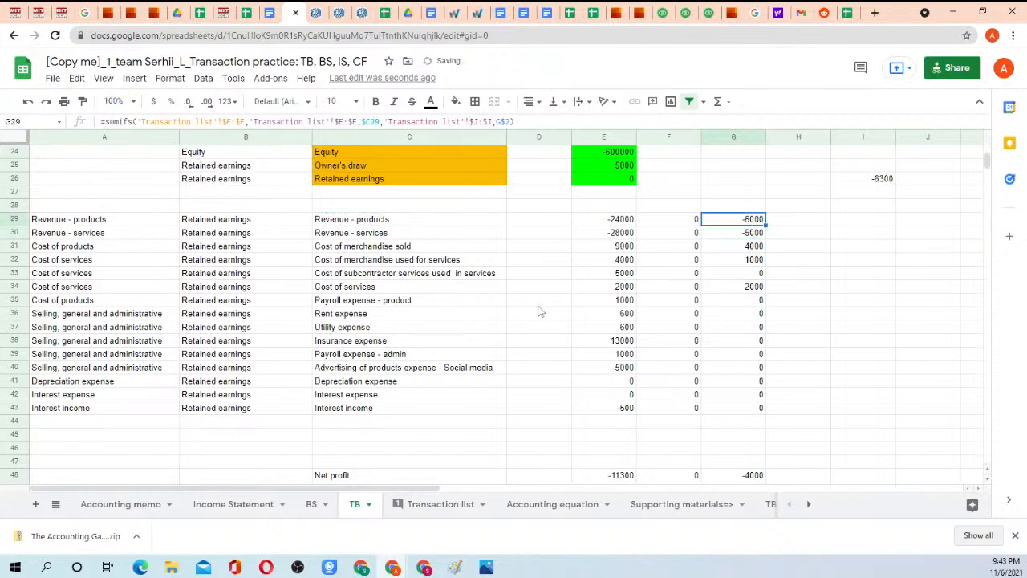
key("ctrl+c")
key("shift+Left")
key("shift+Down")
key("shift+Down")
key("shift+Down")
key("shift+Down")
key("shift+Down")
key("shift+Down")
key("shift+Down")
key("shift+Down")
key("shift+Down")
key("shift+Down")
key("shift+Down")
key("shift+Down")
key("shift+Down")
key("shift+Down")
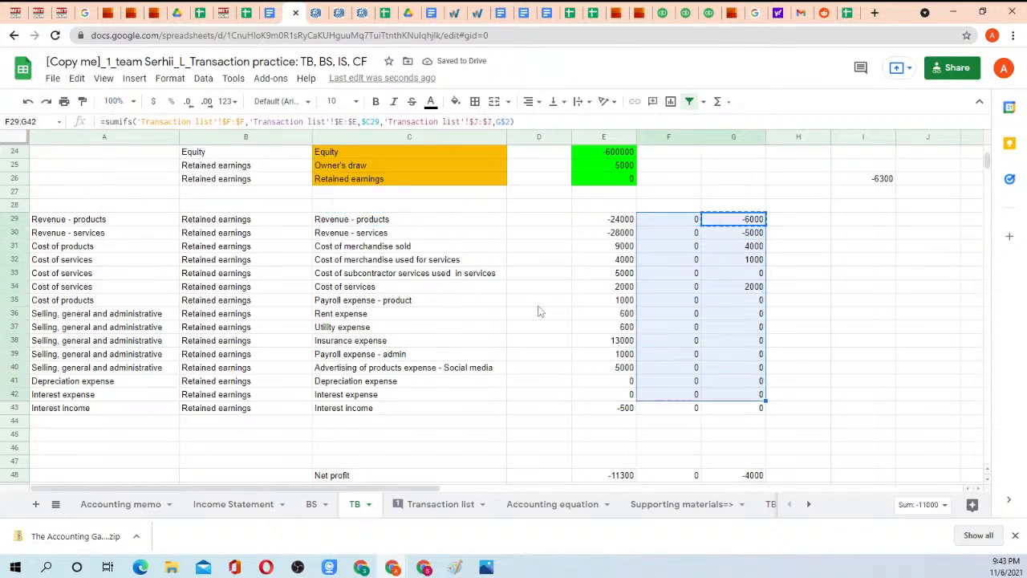
key("ctrl+v")
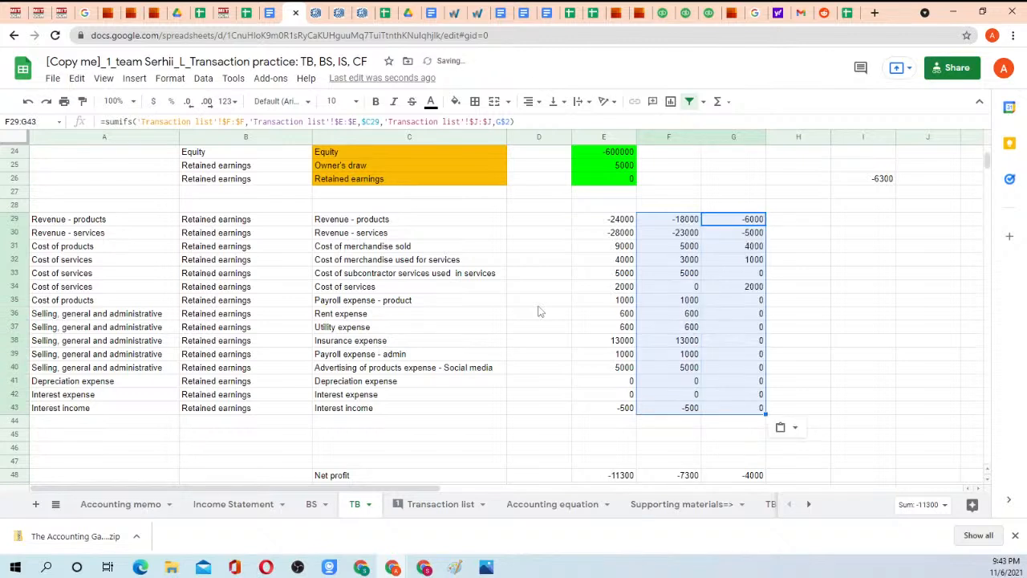
Add the heading Check in H28, beside the Period1 column.
key("Right")
key("Up")
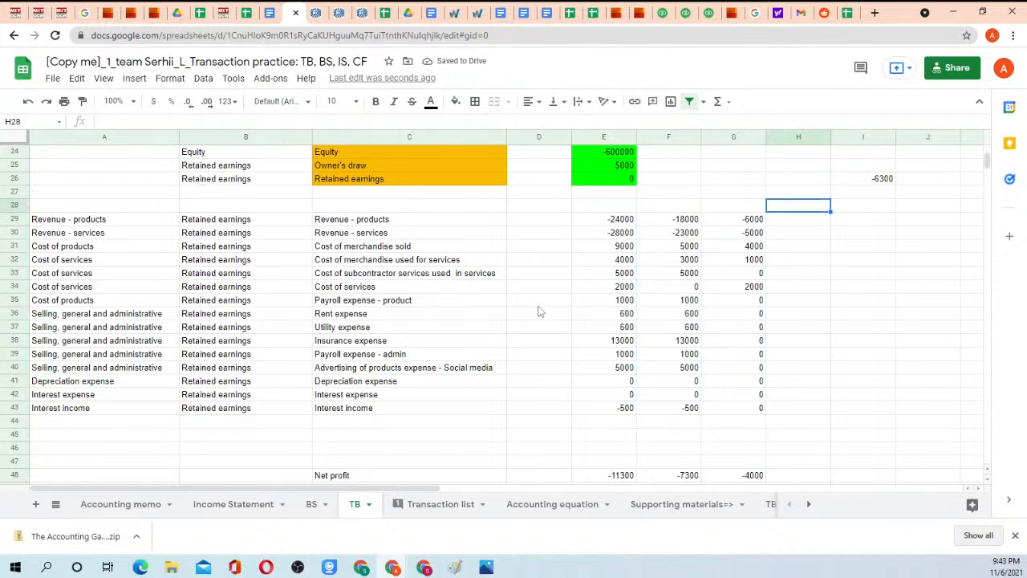
type("Check")
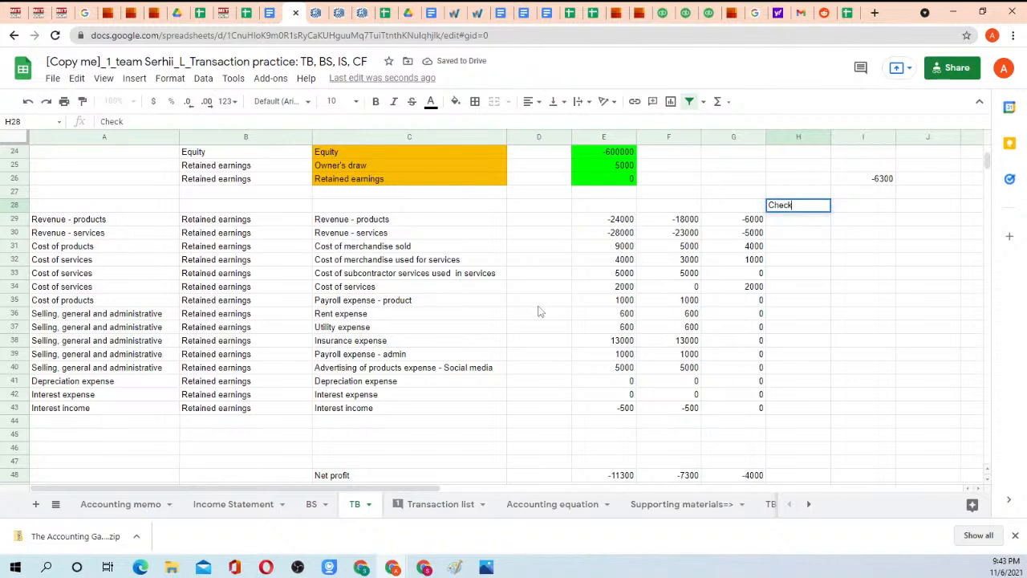
key("Return")
Enter the formula =E29-F29-G29 in H29 to compare the cumulative amount with the two periods.
type("=")
key("Left")
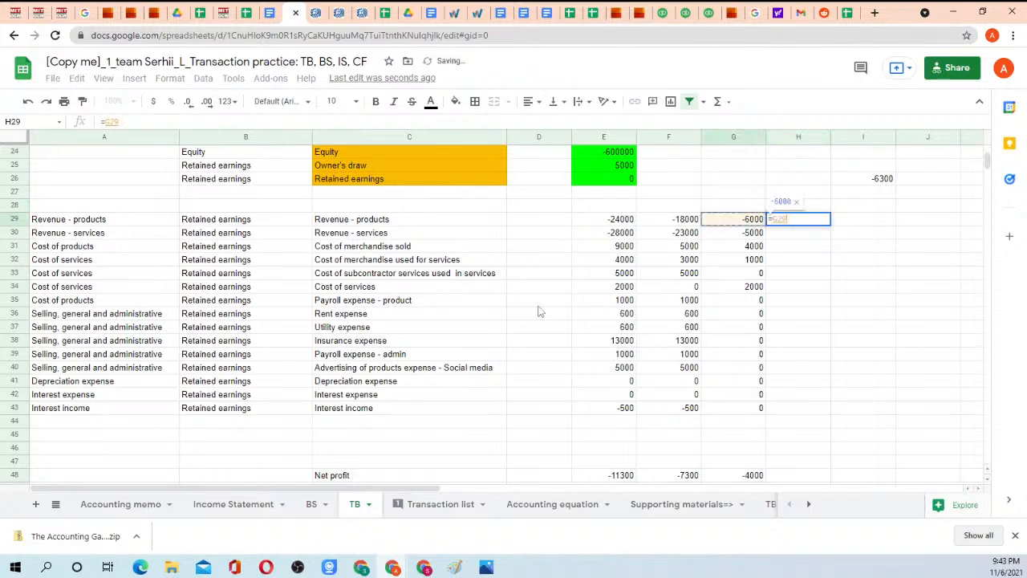
key("Left")
key("Left")
type("-")
key("Left")
key("Left")
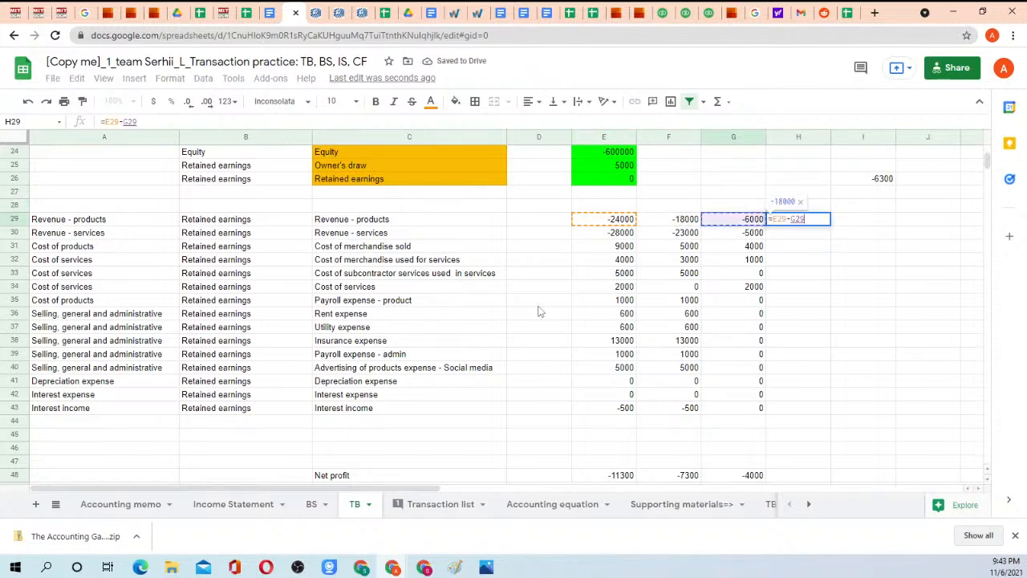
type("-")
key("Left")
key("Return")
Copy the H29 check formula down through H43.
key("Up")
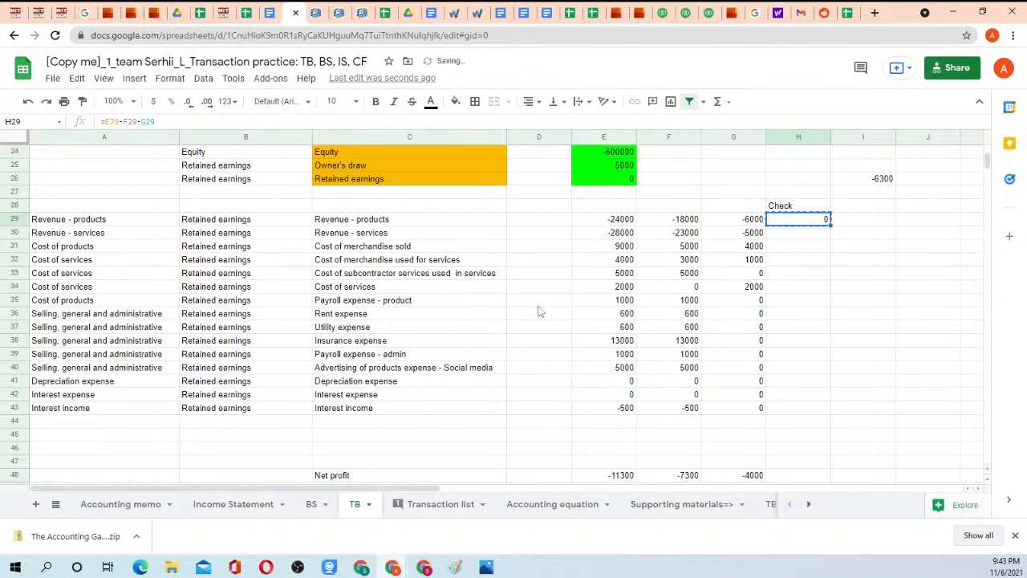
key("ctrl+c")
key("shift+Down")
key("shift+Down")
key("shift+Down")
key("shift+Down")
key("shift+Down")
key("shift+Down")
key("shift+Down")
key("shift+Down")
key("shift+Down")
key("shift+Down")
key("shift+Down")
key("shift+Down")
key("shift+Down")
key("shift+Down")
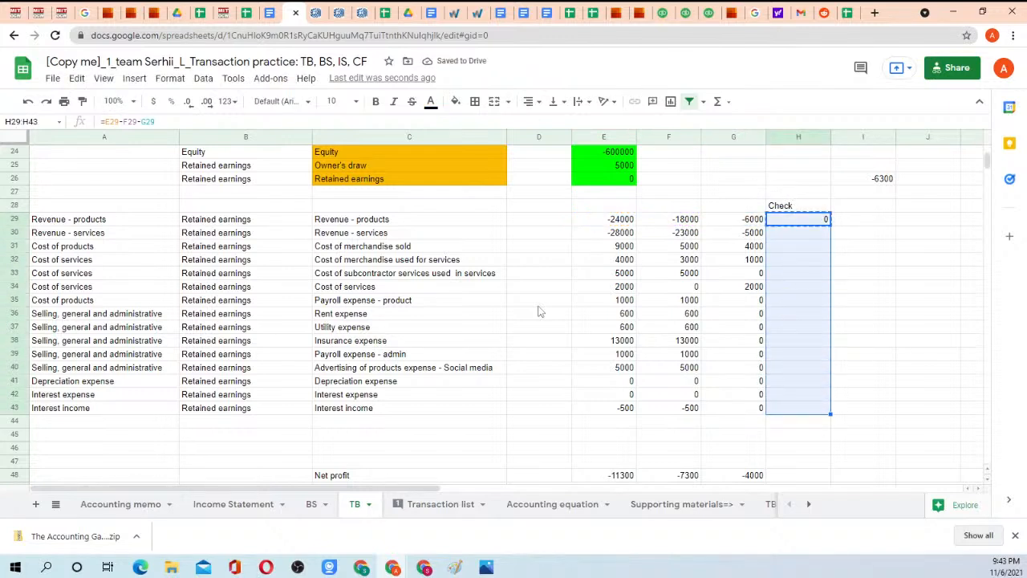
key("ctrl+v")
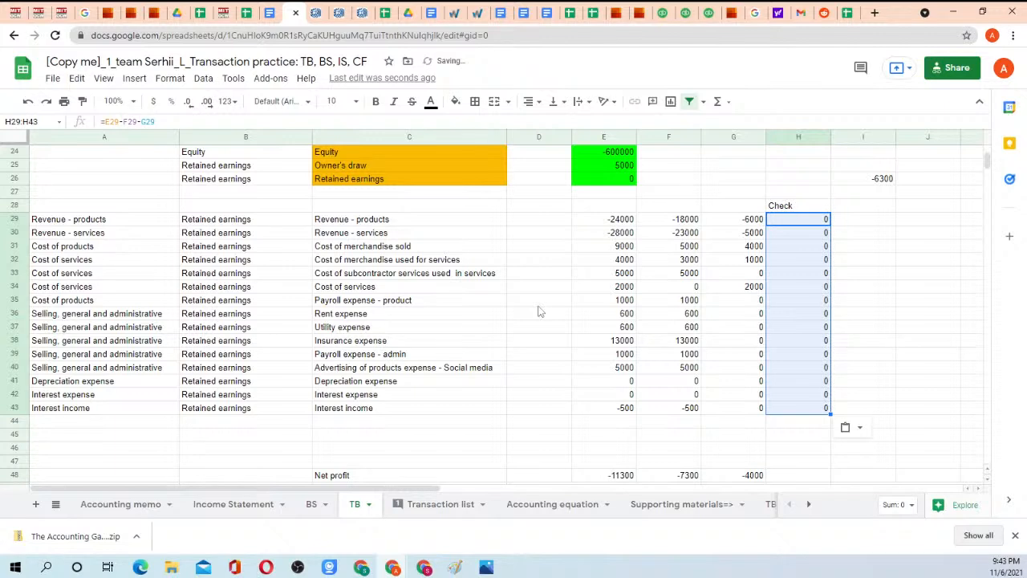
Clear the check formulas from H29:H43.
left_click(806, 224)
left_click_drag(807, 224, 807, 408)
key("Delete")
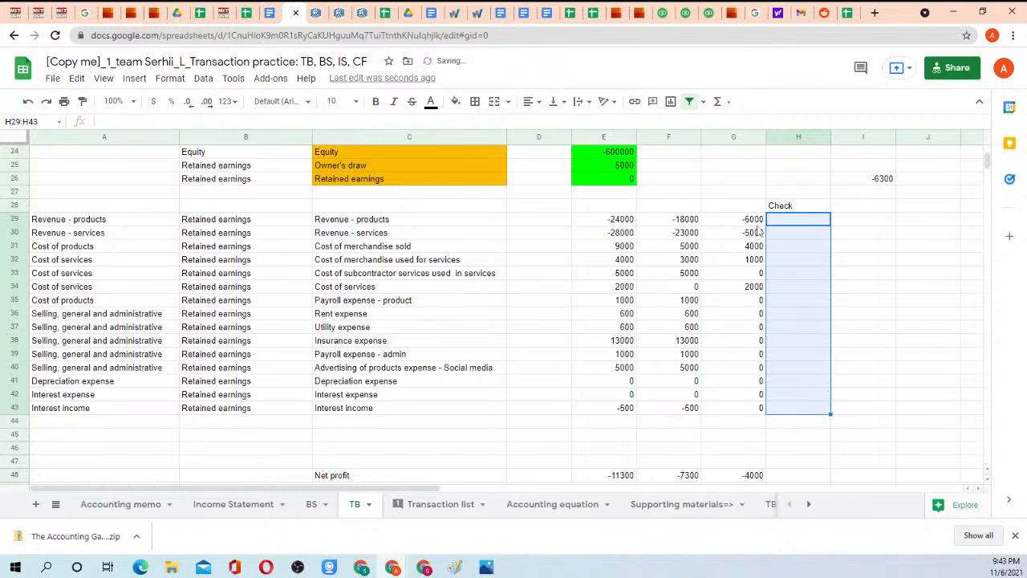
Open the Homework 3 instructions document and review item 2 on the SUMIFS period columns.
left_click(266, 13)
left_click(428, 13)
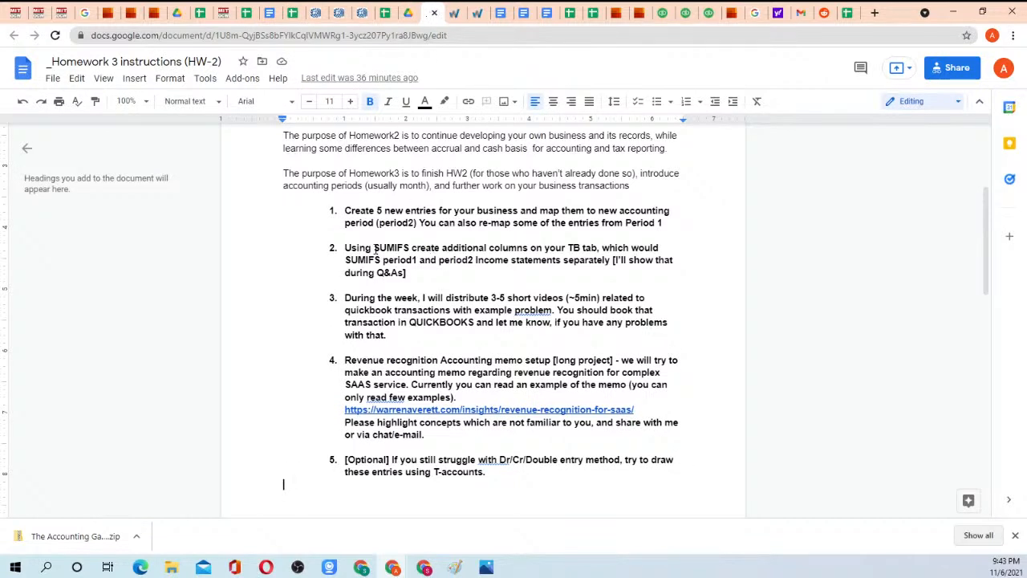
left_click_drag(395, 247, 478, 271)
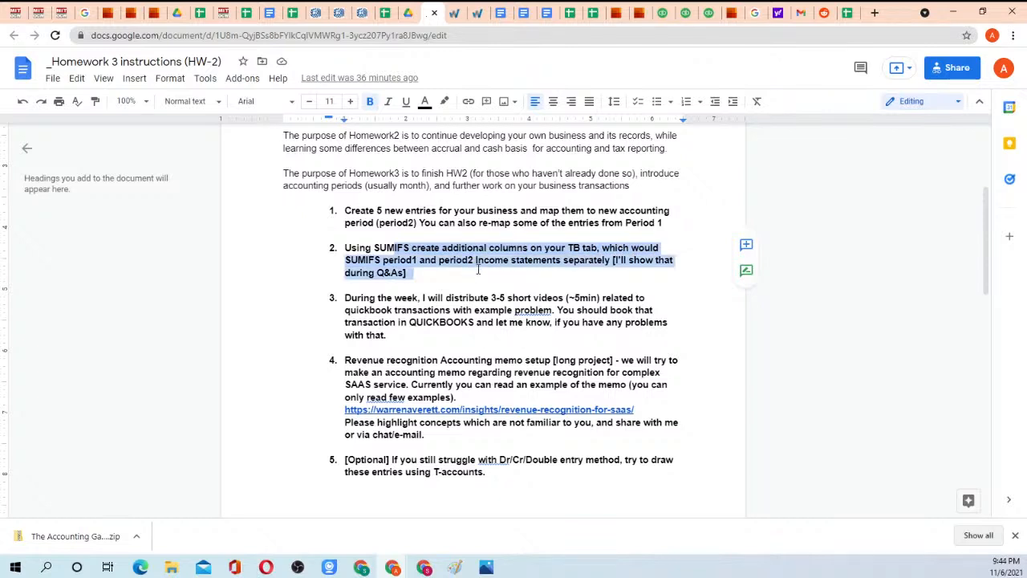
left_click(478, 271)
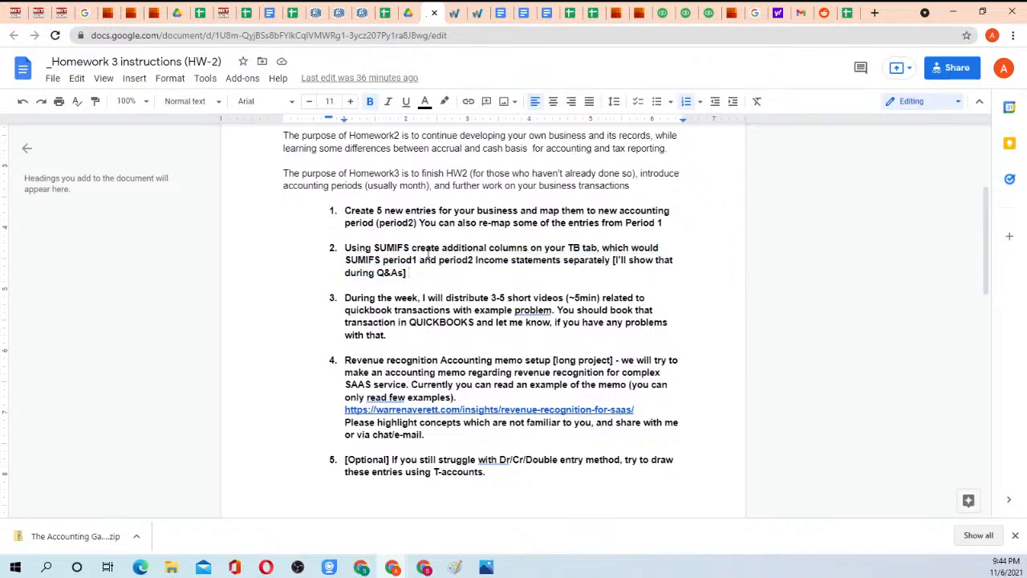
left_click_drag(434, 239, 490, 276)
left_click(492, 276)
Return to the [Copy me]_1_team practice spreadsheet and view its Income Statement sheet.
left_click(385, 13)
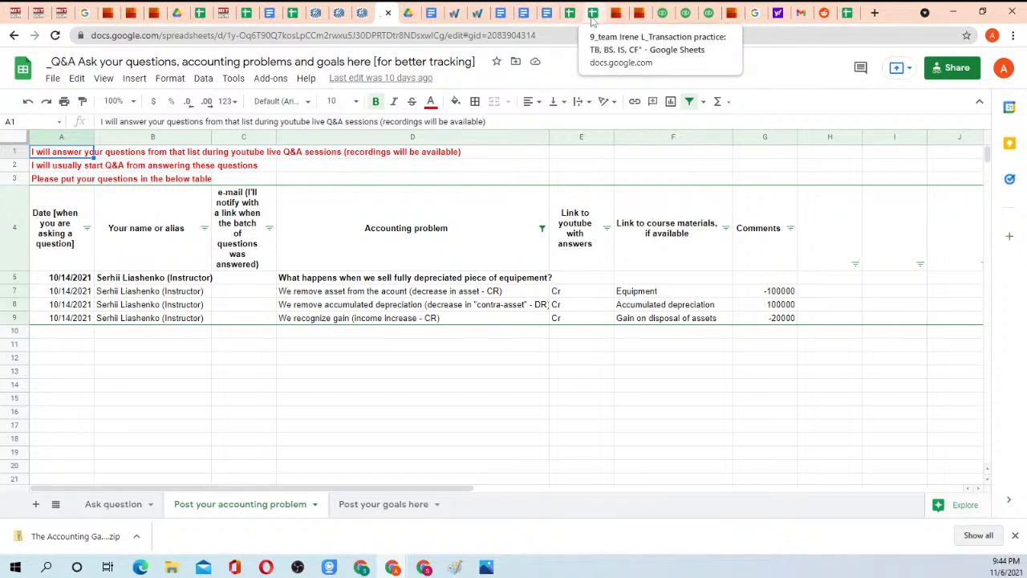
left_click(592, 16)
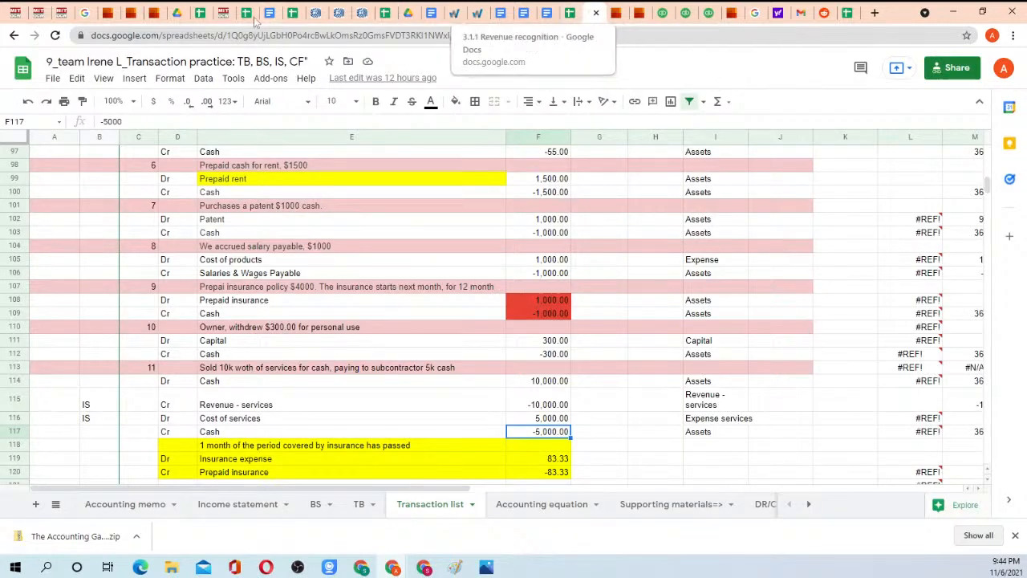
left_click(294, 13)
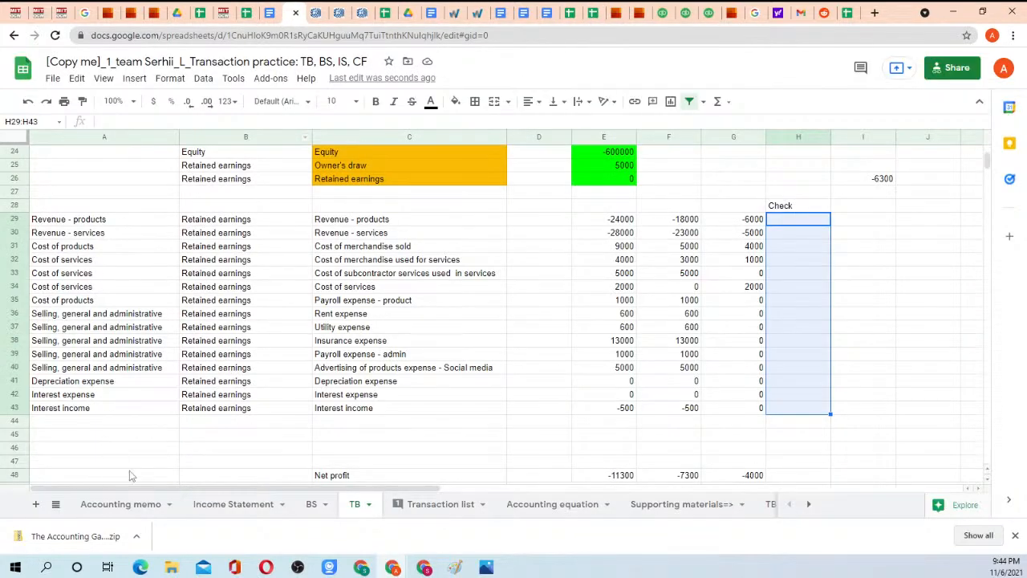
left_click(222, 507)
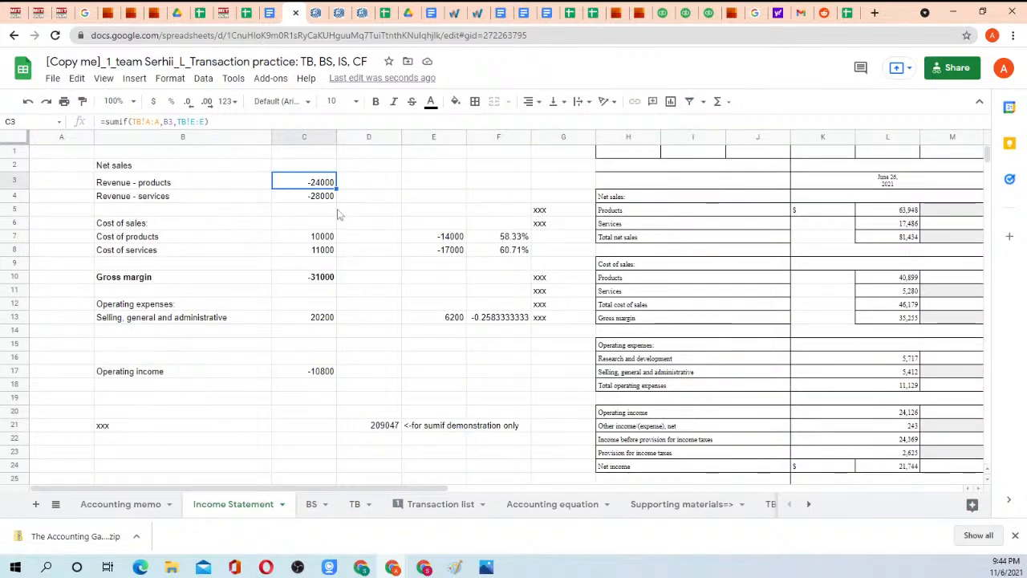
Copy the Period2 and Period1 headers from TB F2:G2 into Income Statement D2:E2, and clear the old contents of E4:G14.
left_click(320, 504)
left_click(354, 504)
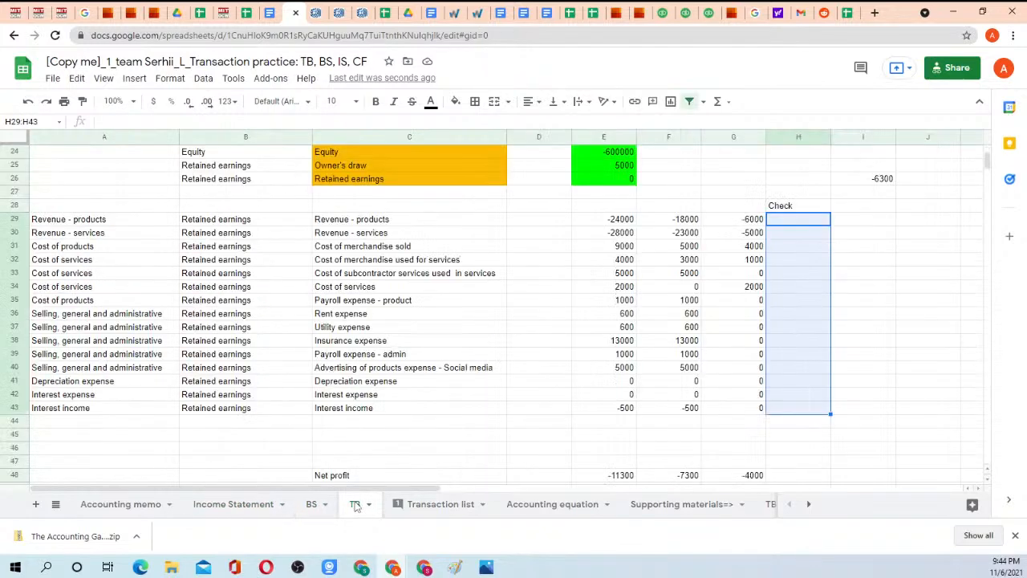
scroll(562, 260, "up", 3)
scroll(562, 260, "up", 3)
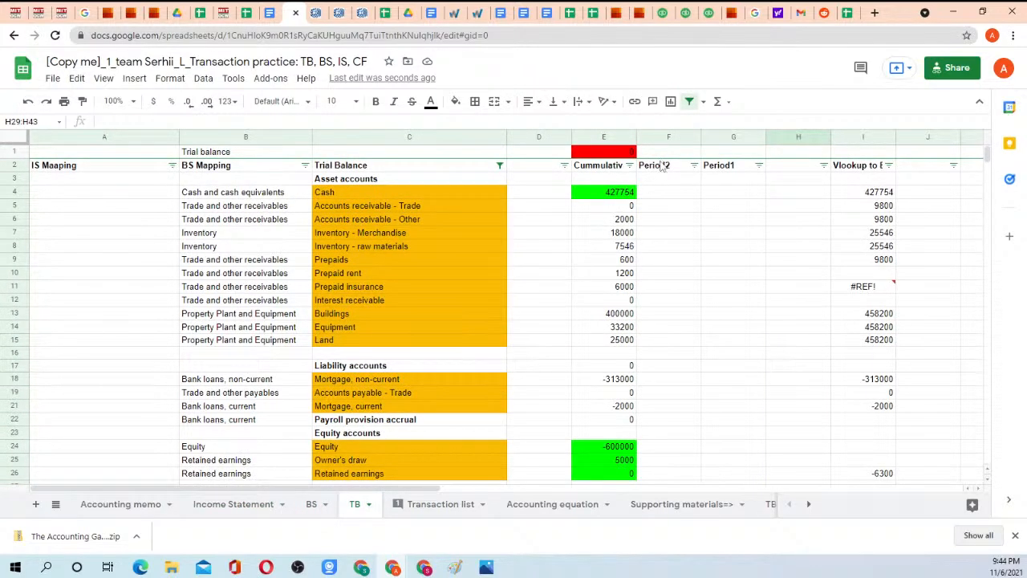
left_click_drag(663, 166, 722, 167)
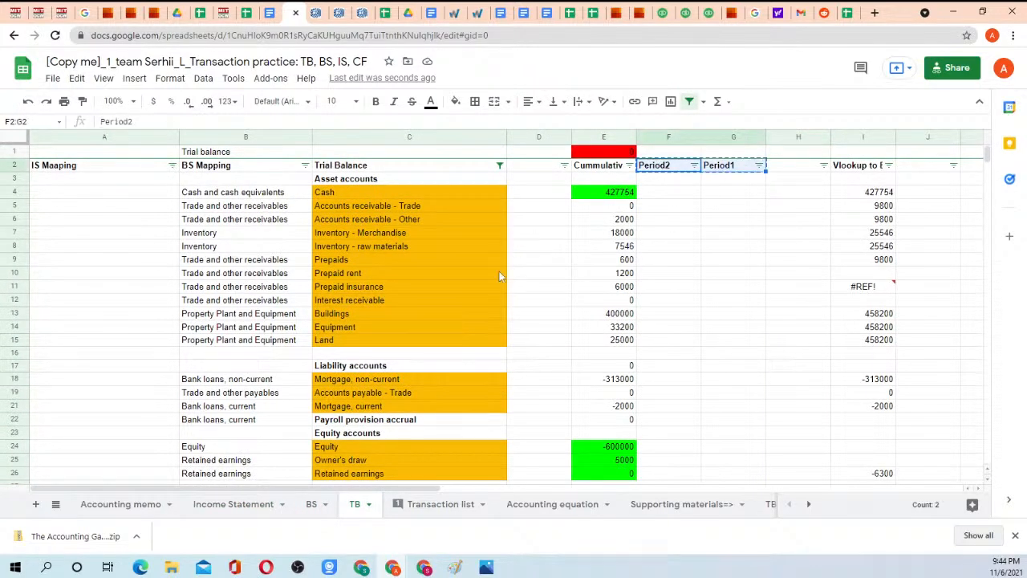
left_click(317, 505)
left_click(259, 505)
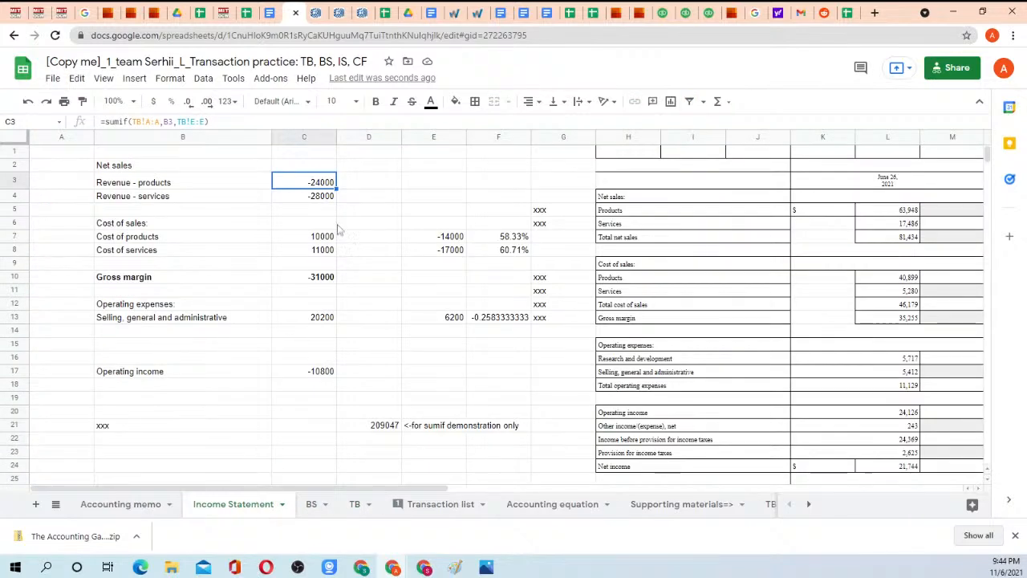
left_click(368, 166)
key("ctrl+v")
left_click_drag(435, 201, 559, 338)
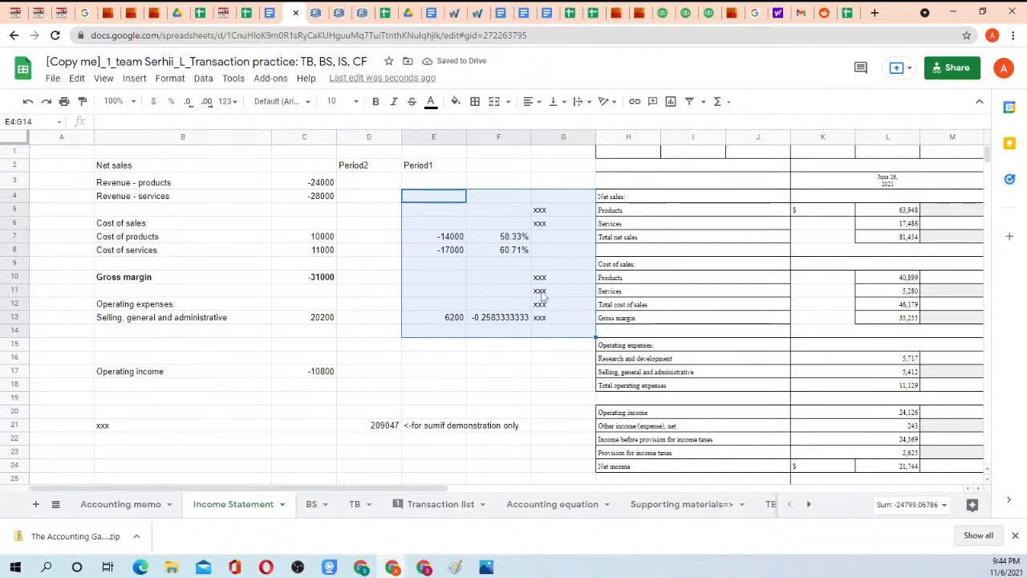
key("Delete")
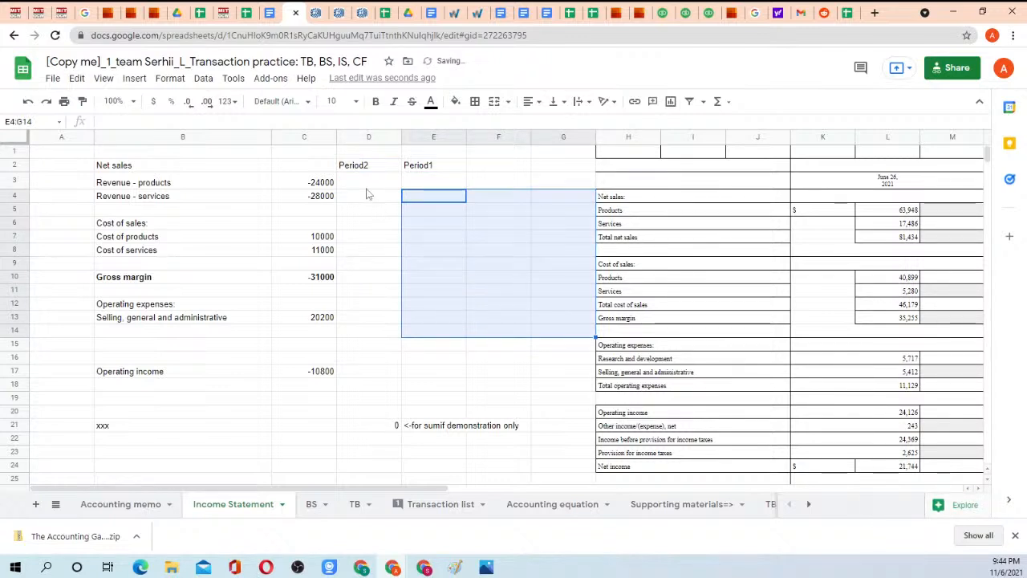
Try to start a SUMIFS formula in Income Statement D3 with TB column F as the sum range.
left_click(370, 186)
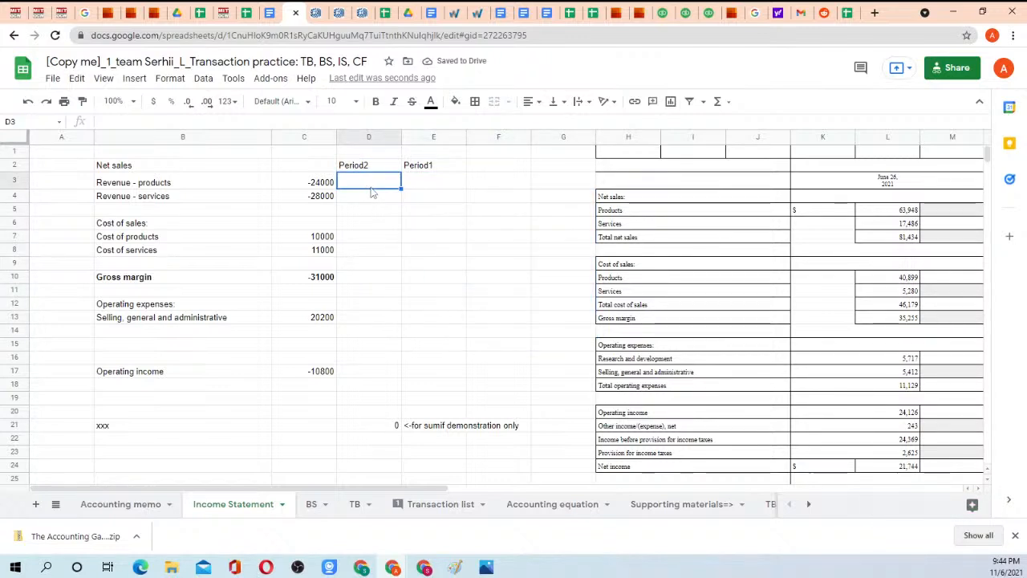
type("=sumif")
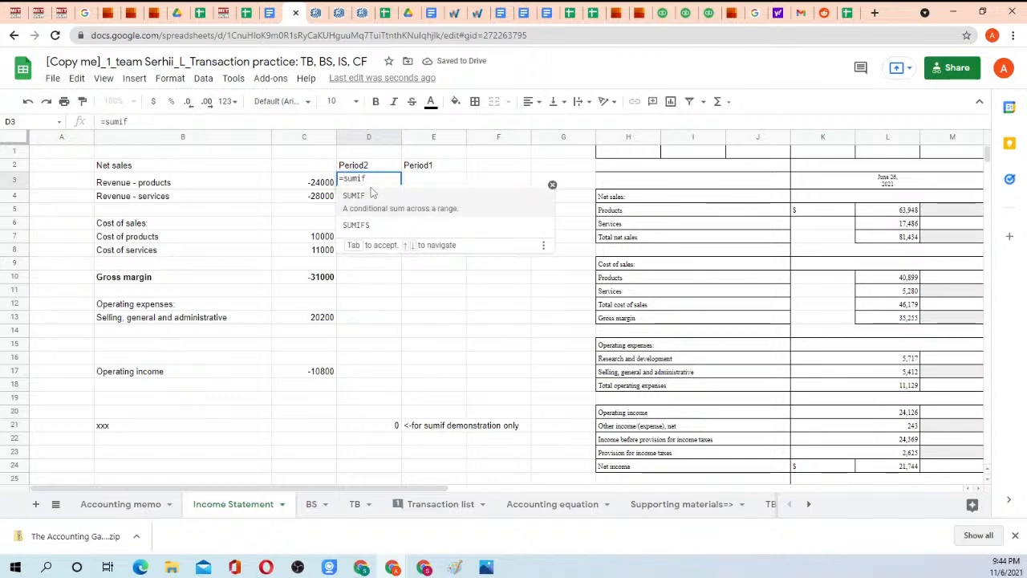
type("s")
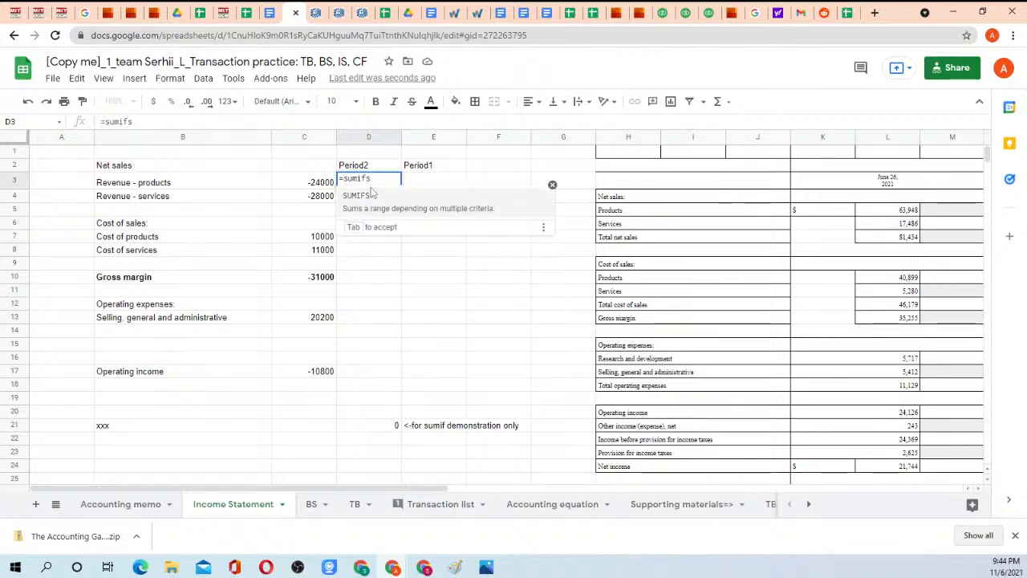
type("(")
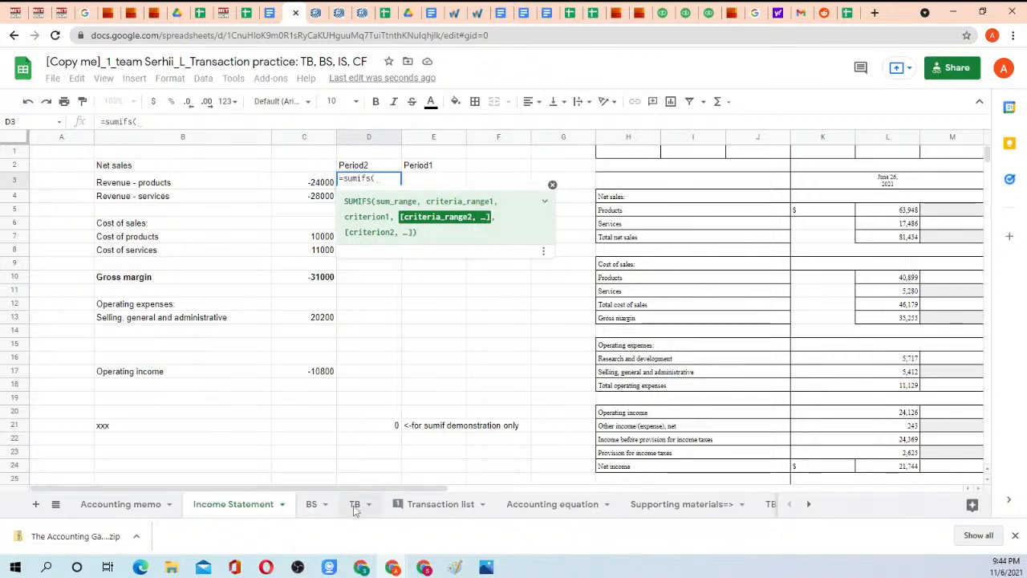
left_click(355, 505)
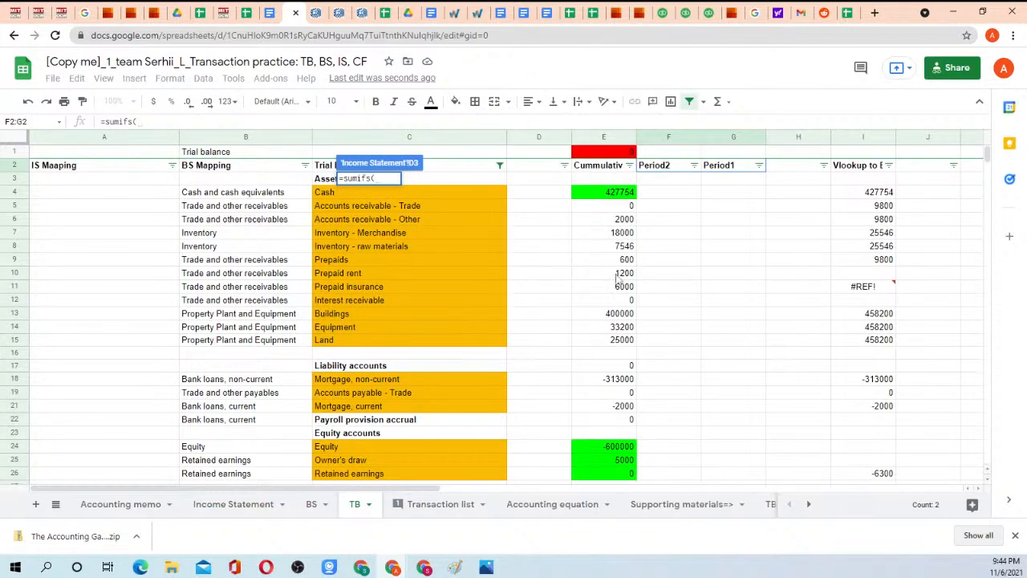
scroll(618, 280, "down", 3)
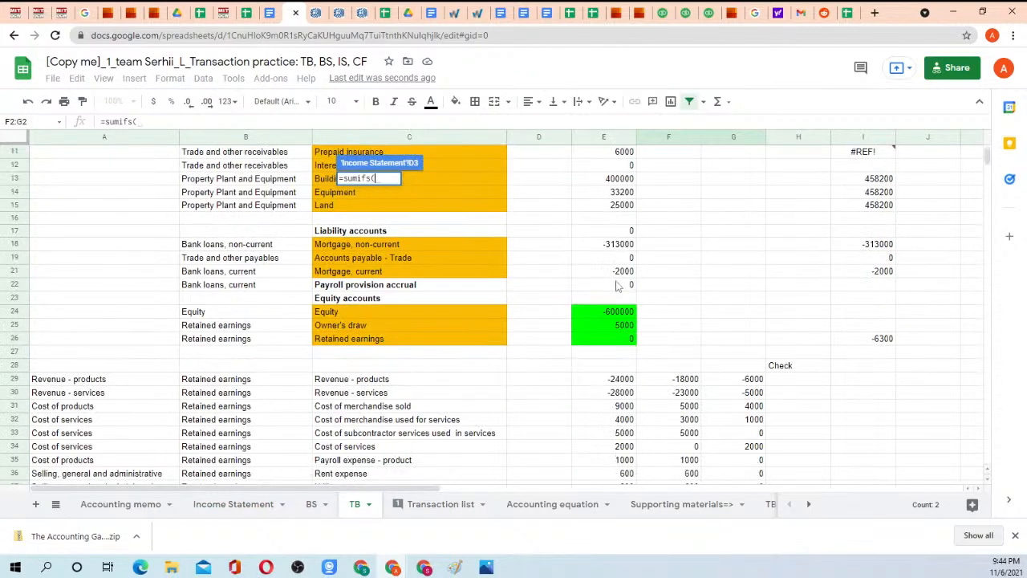
left_click(665, 138)
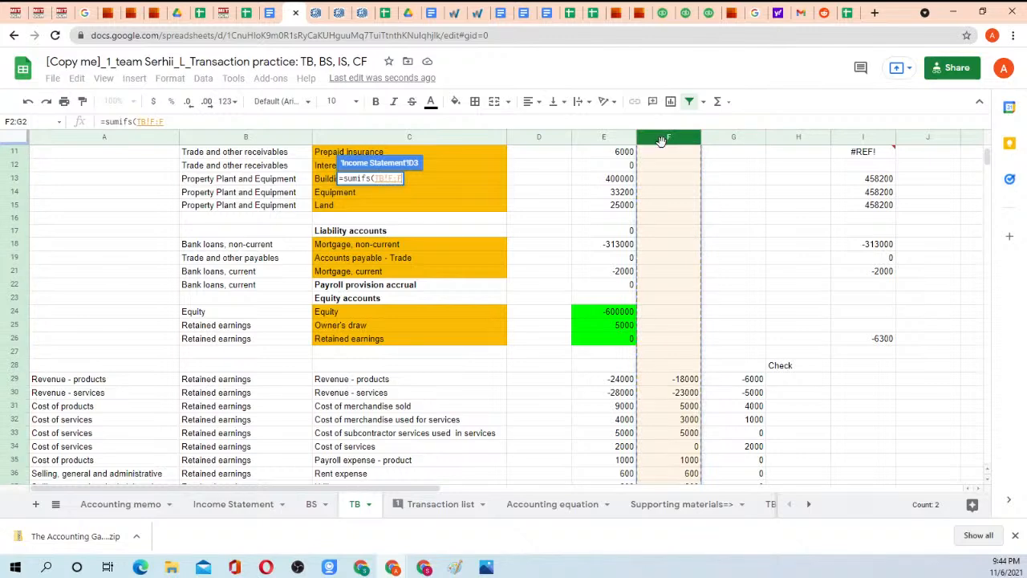
scroll(692, 201, "up", 3)
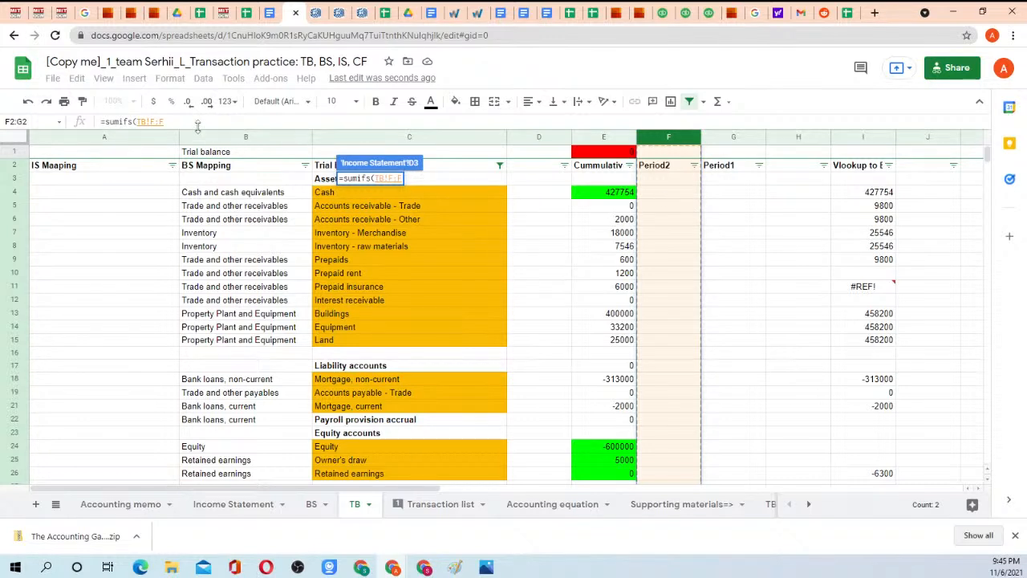
left_click(197, 124)
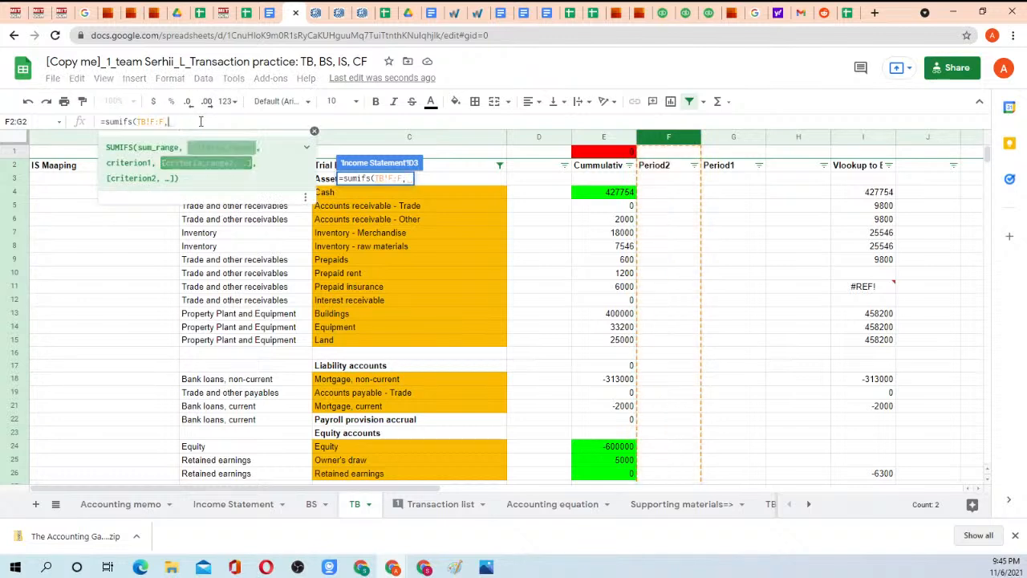
type(",")
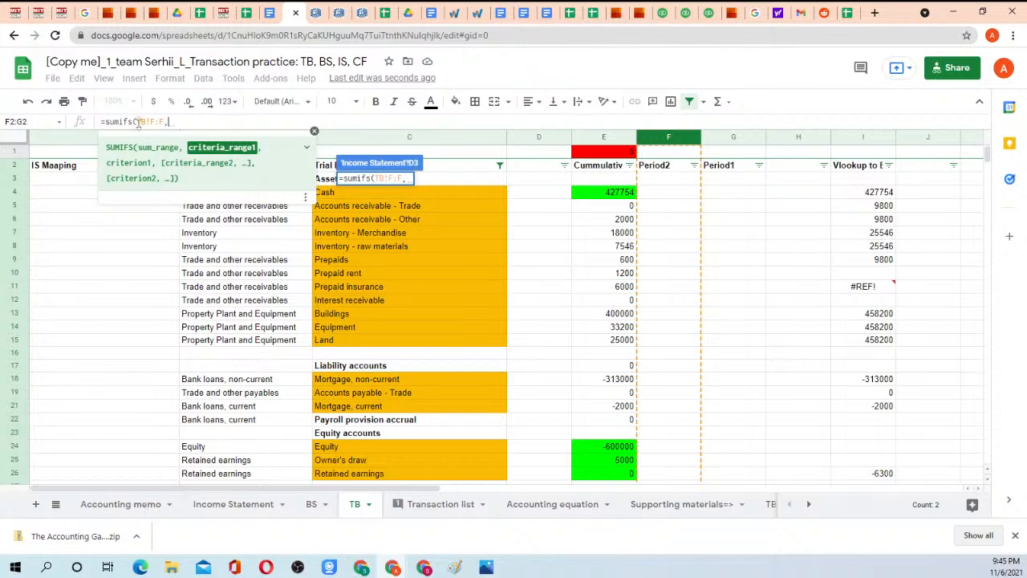
left_click_drag(128, 121, 215, 122)
key("BackSpace")
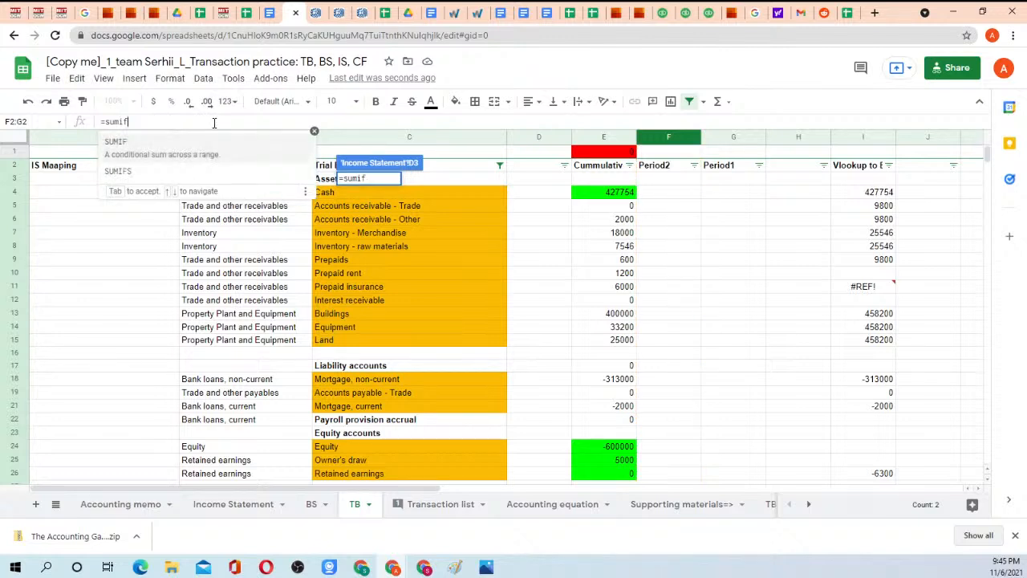
Start a SUMIF formula in D3 with TB column A, locked as TB!$A:$A, as its range.
type("(")
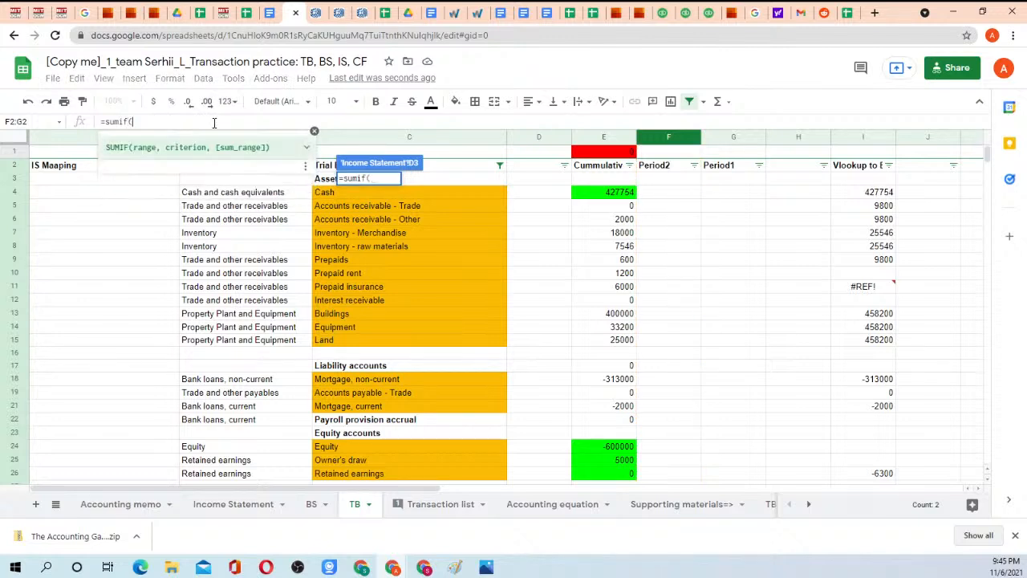
left_click(668, 138)
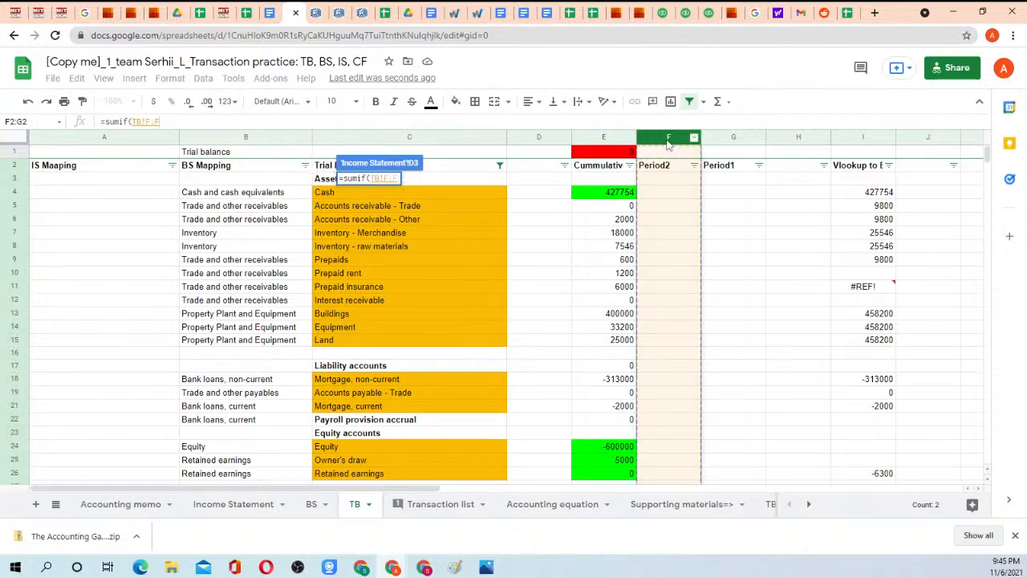
key("BackSpace")
key("BackSpace")
key("BackSpace")
key("BackSpace")
key("BackSpace")
key("BackSpace")
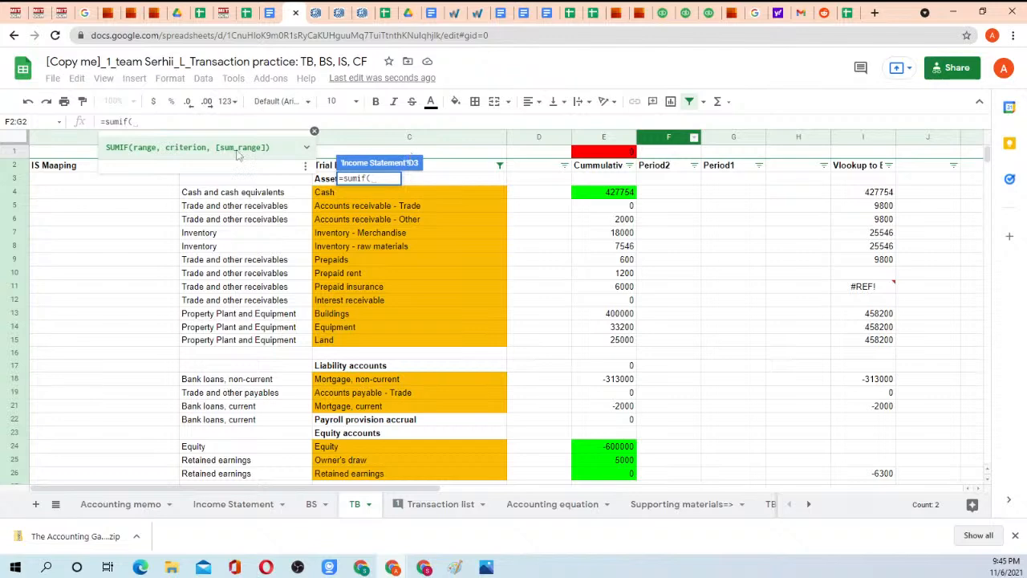
left_click(314, 131)
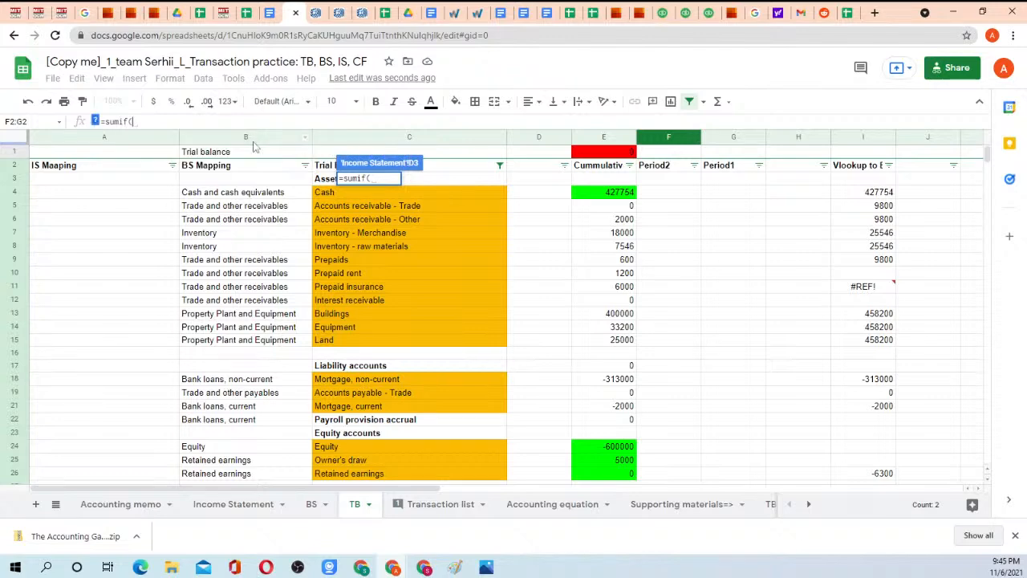
left_click(254, 141)
scroll(259, 218, "down", 5)
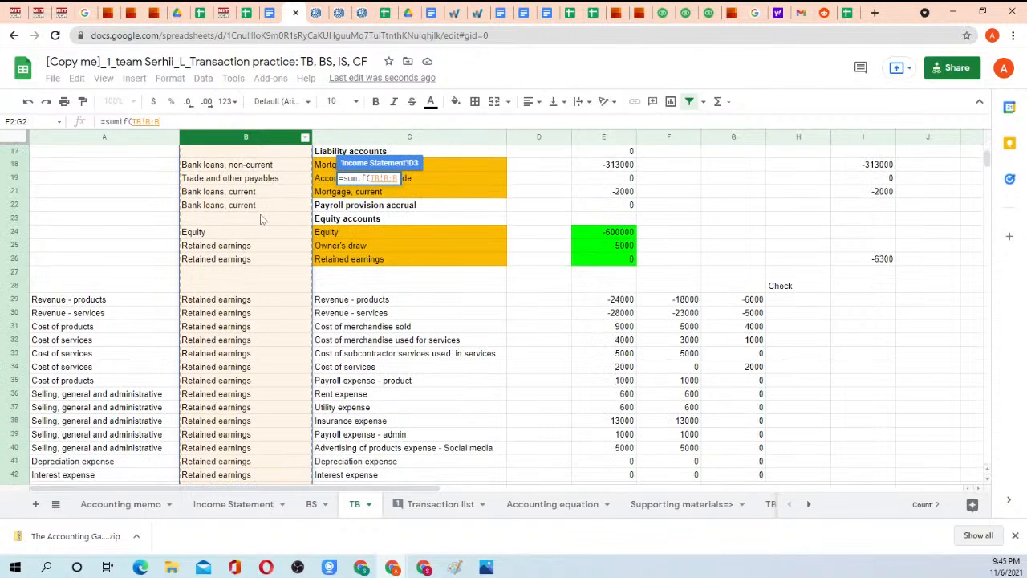
scroll(261, 222, "up", 5)
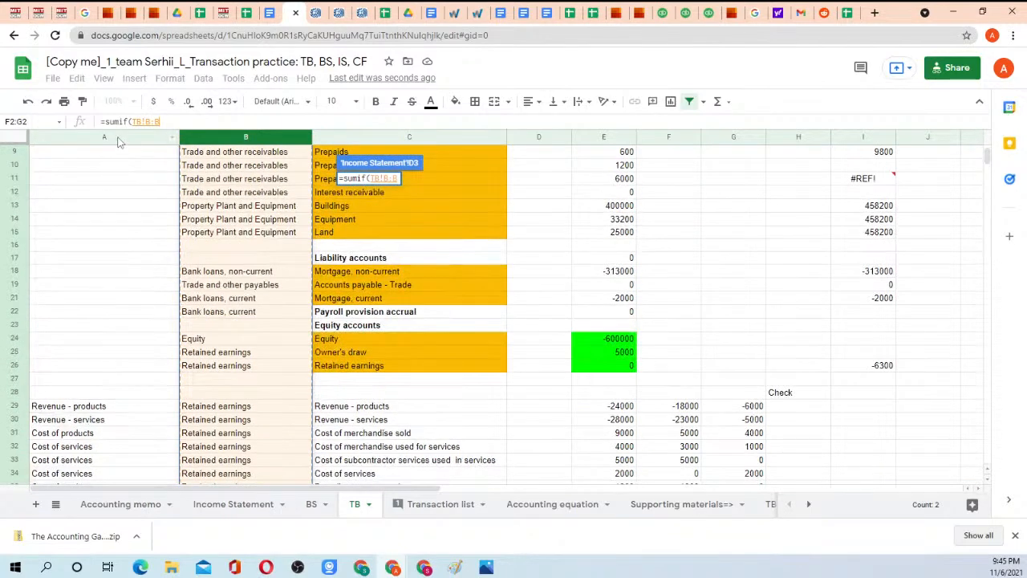
left_click(125, 140)
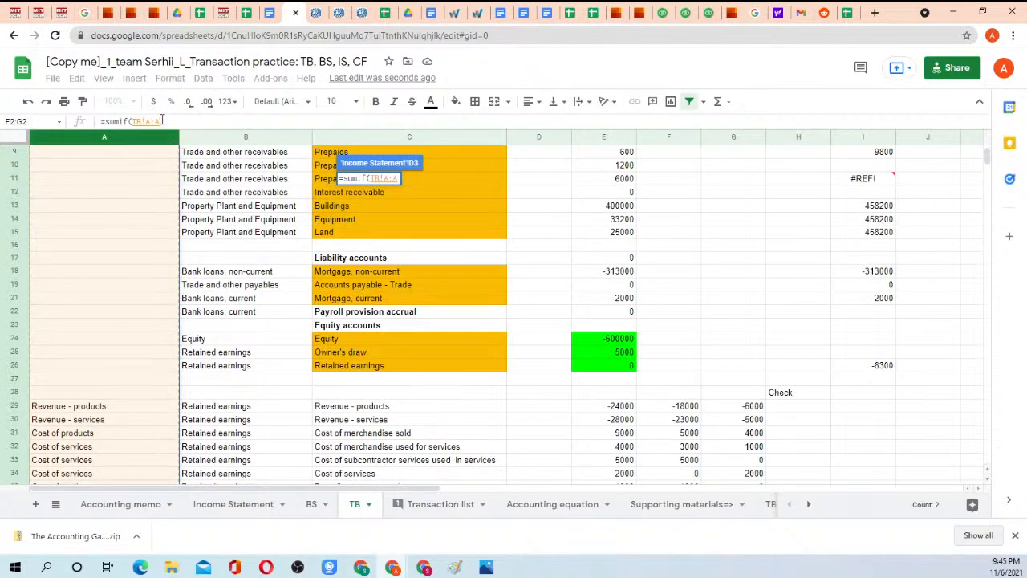
key("F4")
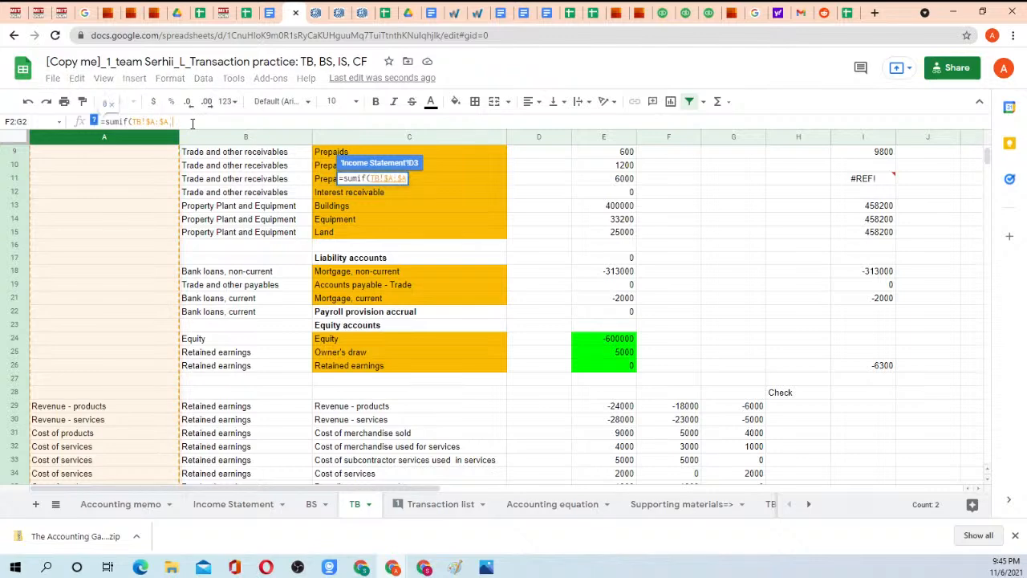
type(",")
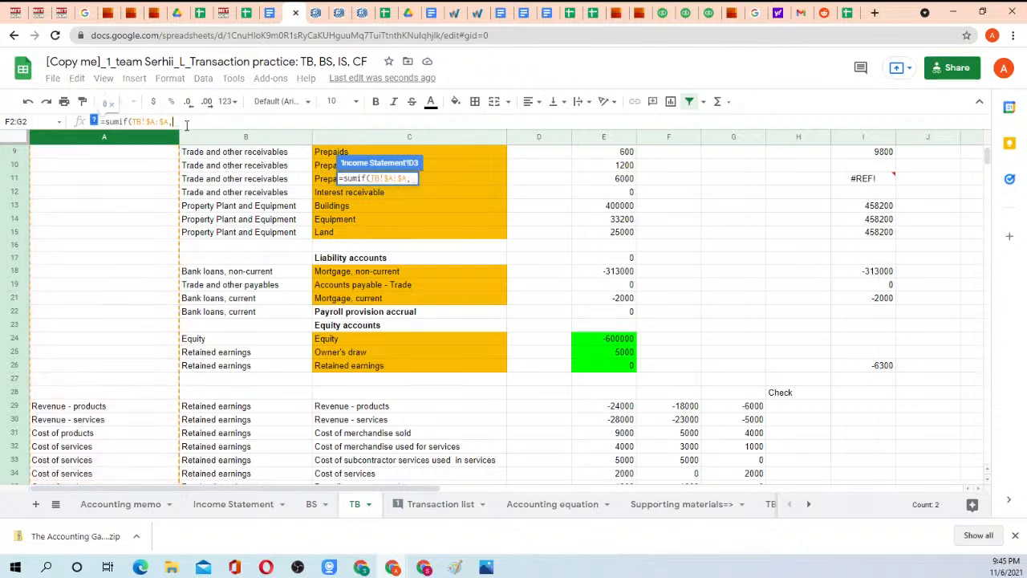
Complete the D3 formula with B3 as criterion and TB column F as sum range: =sumif(TB!$A:$A,B3,TB!F:F).
left_click(201, 508)
left_click(143, 184)
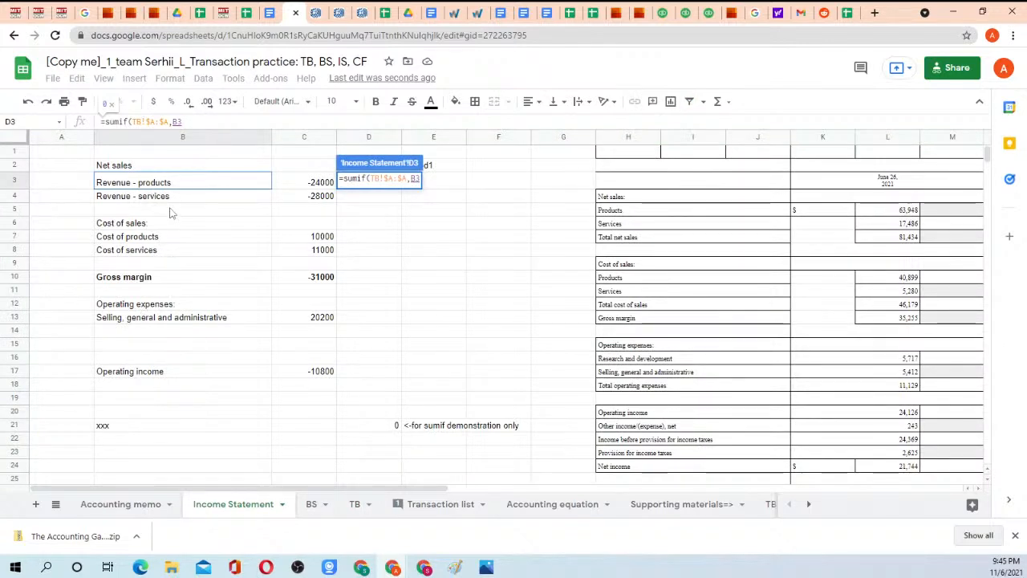
type(",")
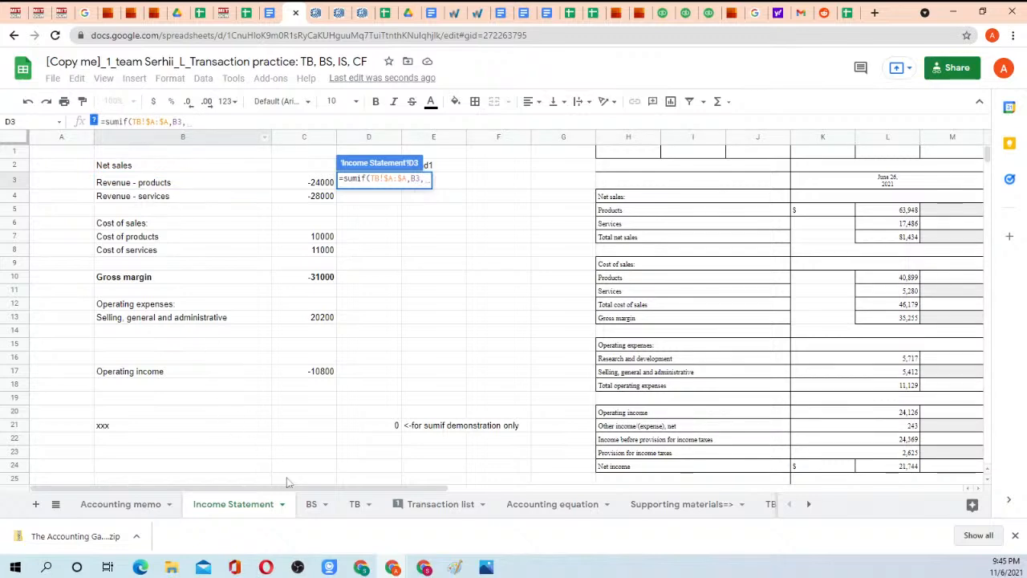
left_click(355, 508)
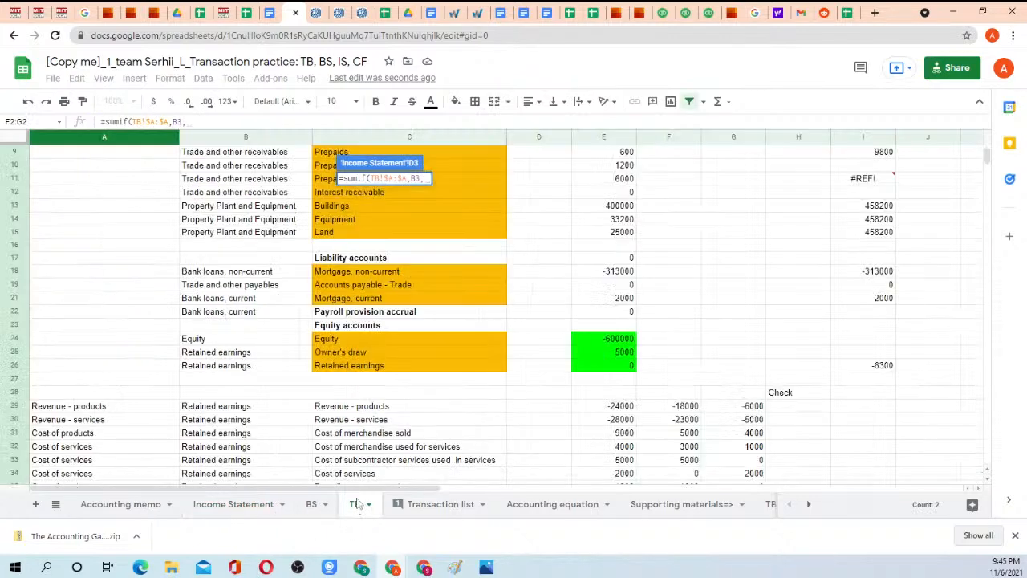
scroll(733, 259, "up", 3)
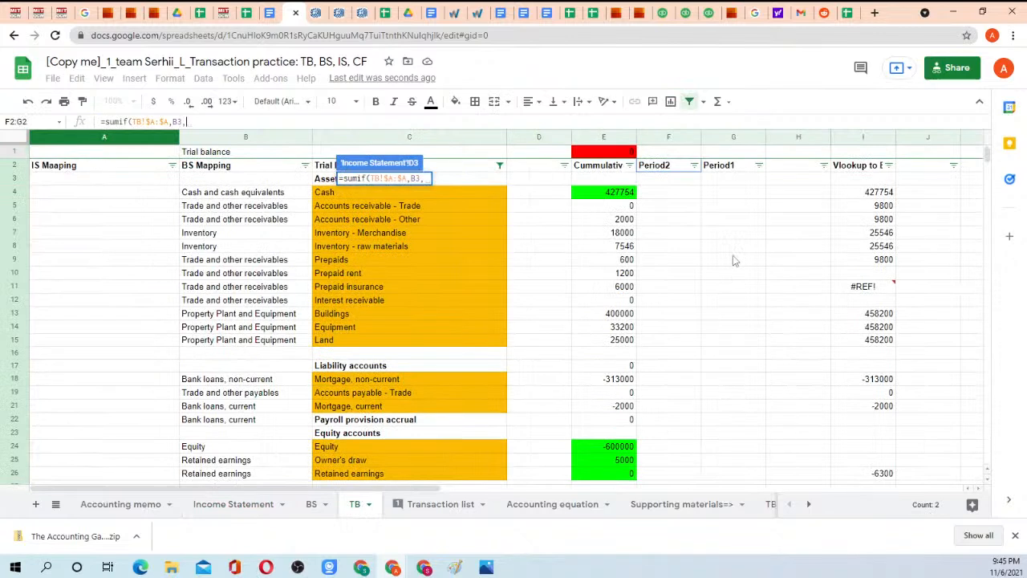
left_click(670, 139)
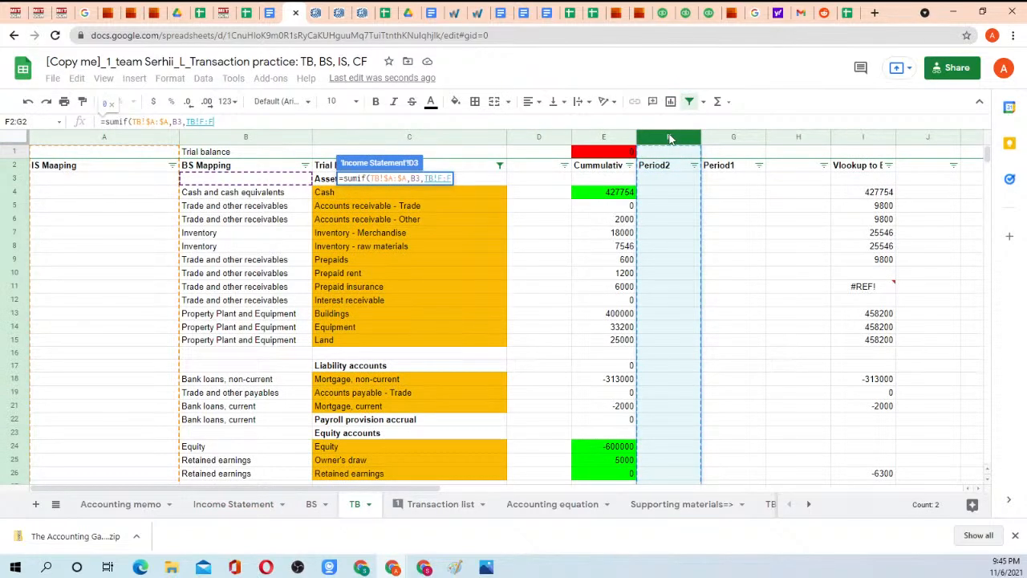
type(")")
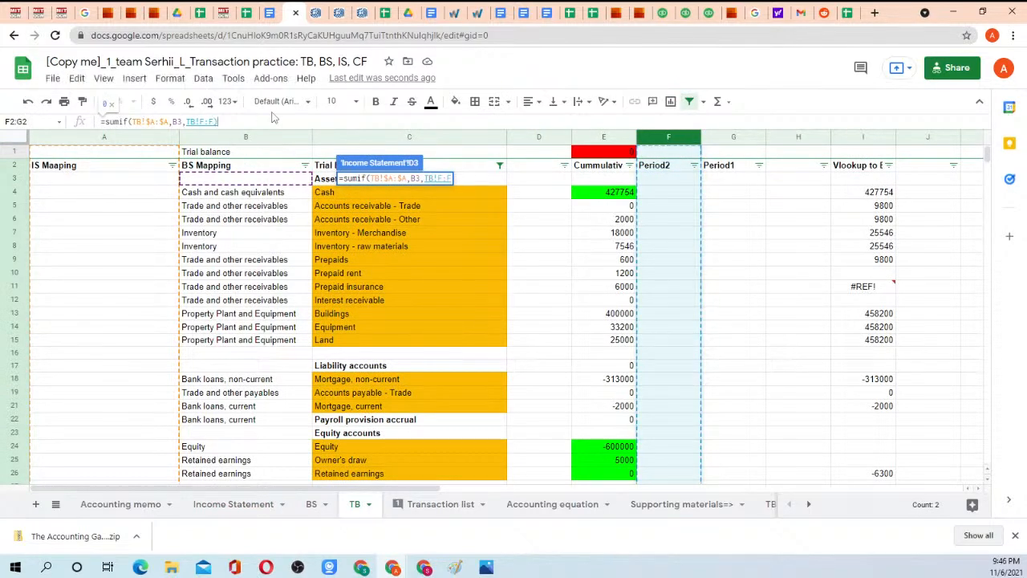
key("Return")
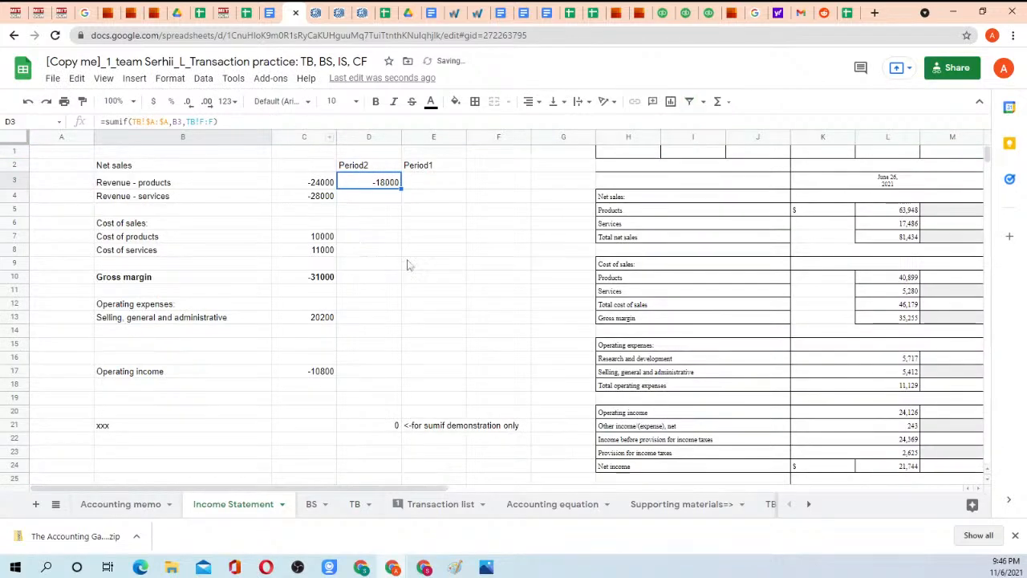
Copy the SUMIF formula from D3 into the Period2 cells D4, D7, D8 and D13.
left_click_drag(395, 193, 389, 199)
left_click(370, 237)
key("ctrl+v")
left_click(368, 250)
key("ctrl+v")
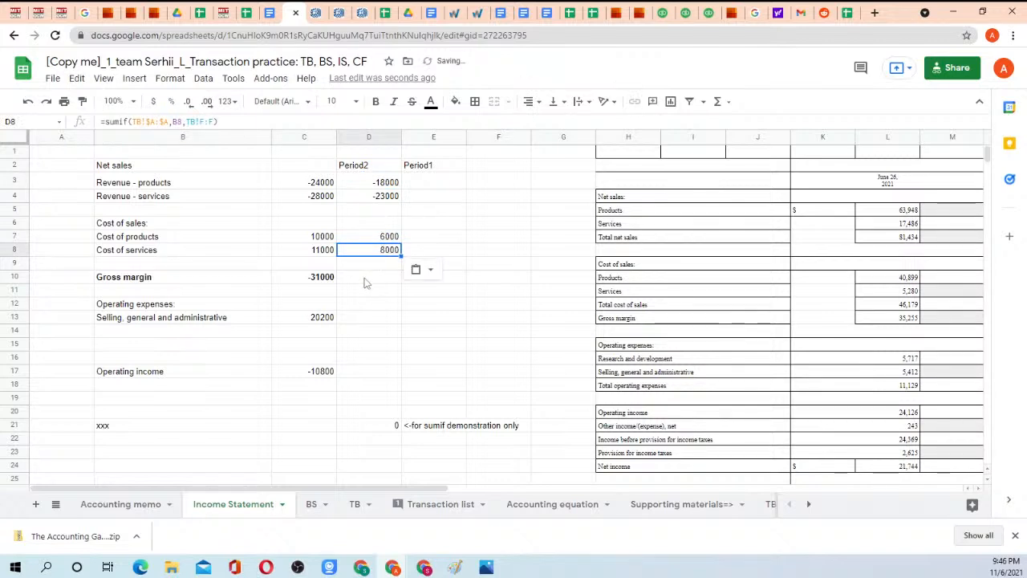
left_click(365, 304)
left_click(365, 320)
key("ctrl+v")
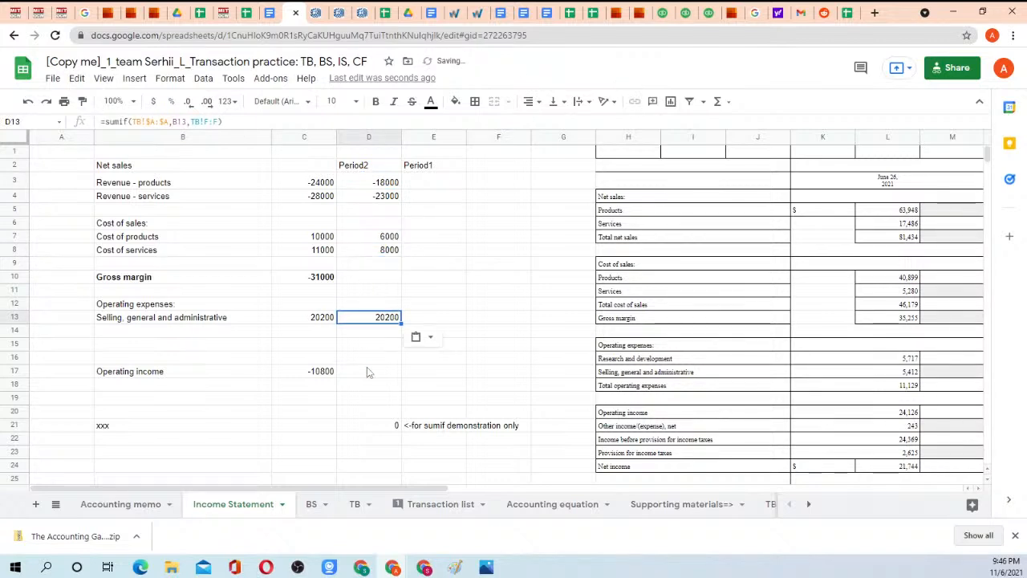
Copy the Gross margin and Operating income formulas from C10 and C17 into D10 and D17.
left_click(332, 375)
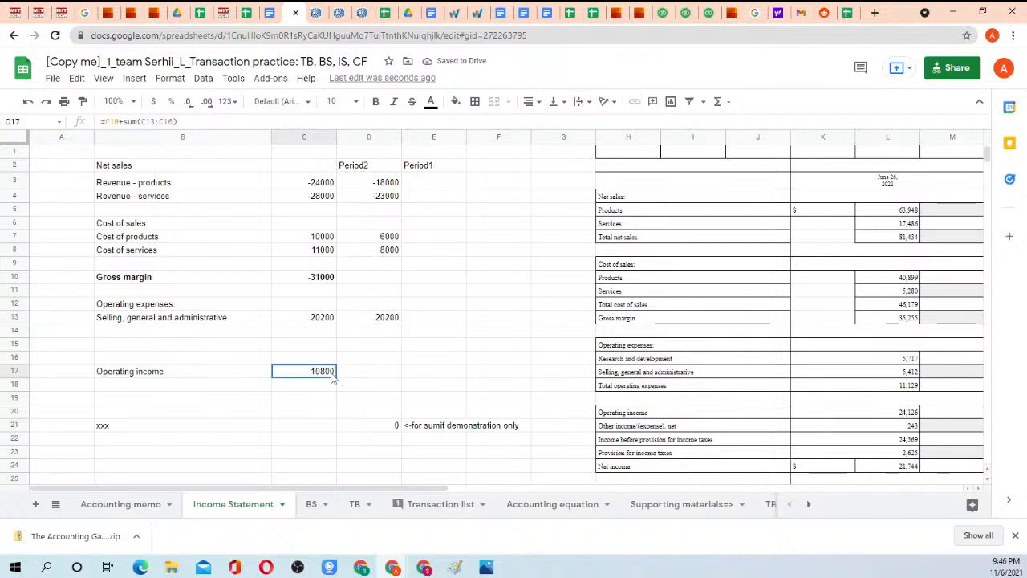
left_click(325, 280)
key("ctrl+c")
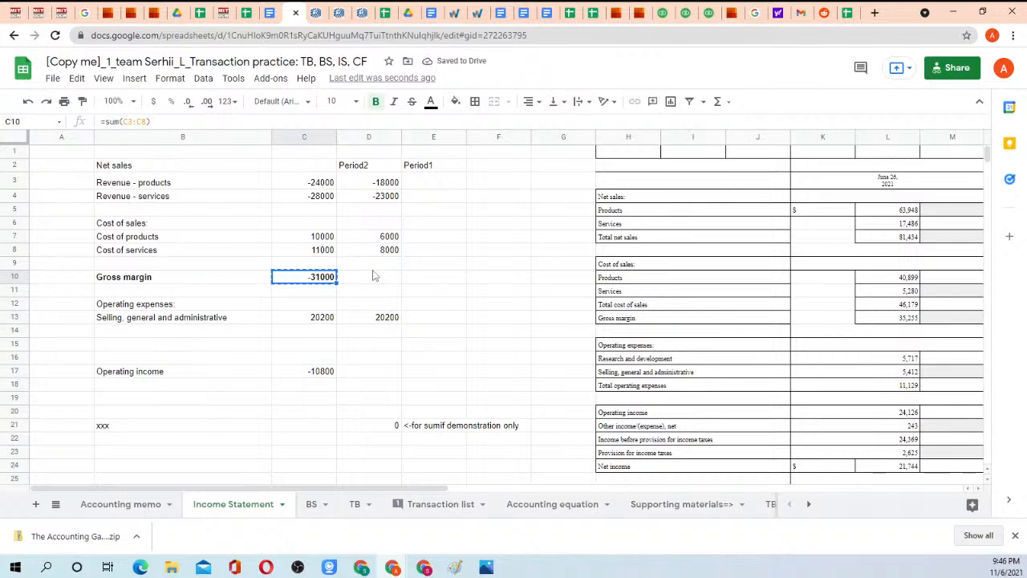
left_click(374, 277)
key("ctrl+v")
left_click(319, 376)
key("ctrl+c")
left_click(357, 374)
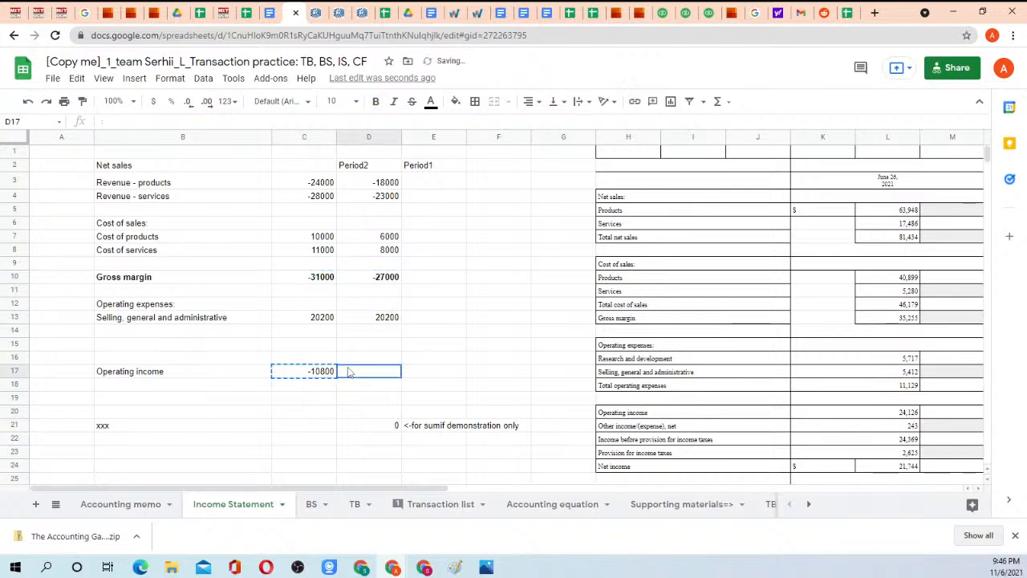
key("ctrl+v")
Copy the Period2 formulas from D3:D18 into the Period1 column starting at E3.
left_click_drag(381, 182, 385, 383)
key("ctrl+c")
left_click(429, 179)
key("ctrl+v")
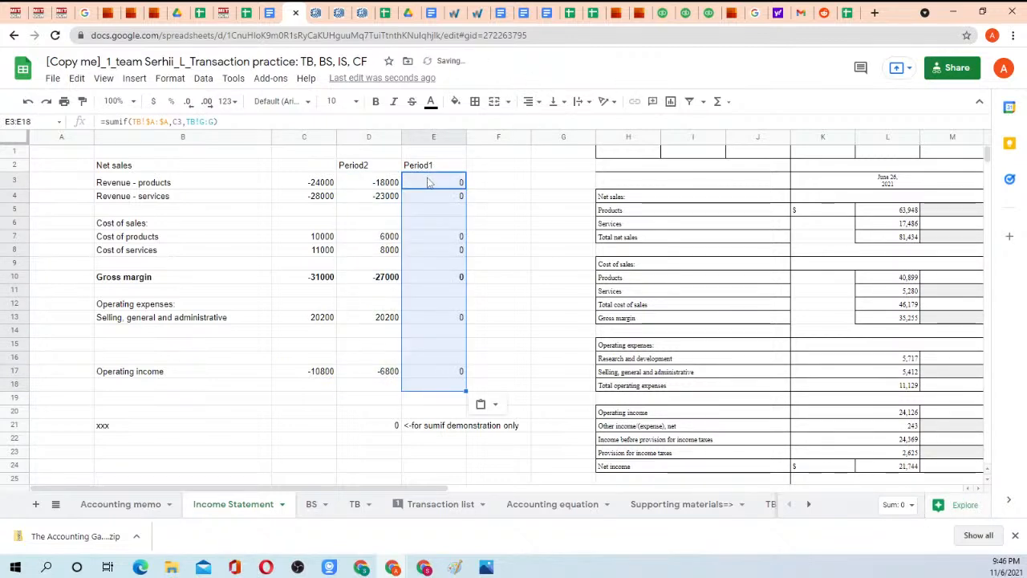
Lock the criterion column in the D3 formula so it reads =sumif(TB!$A:$A,$B3,TB!F:F).
left_click(384, 185)
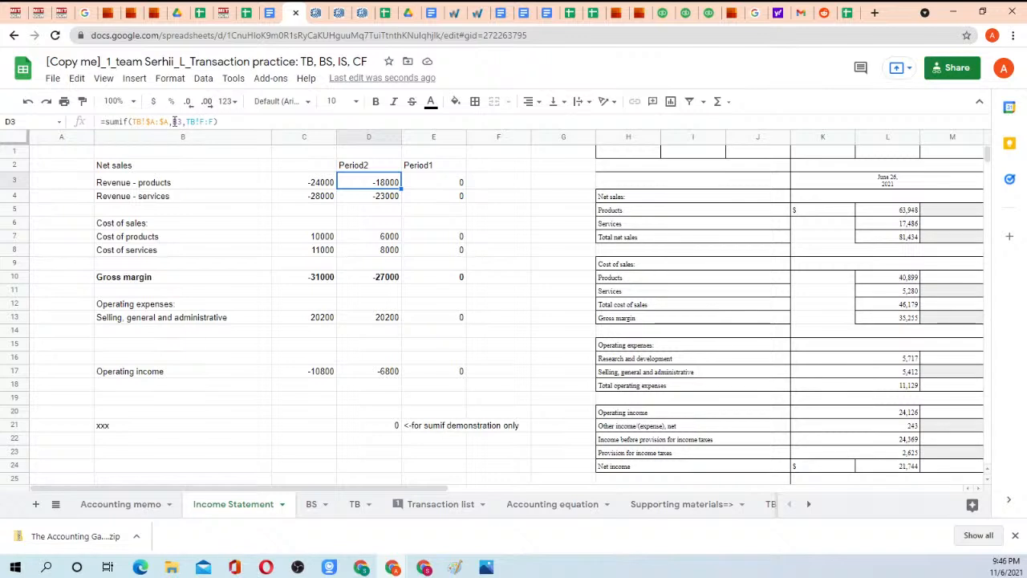
left_click(174, 121)
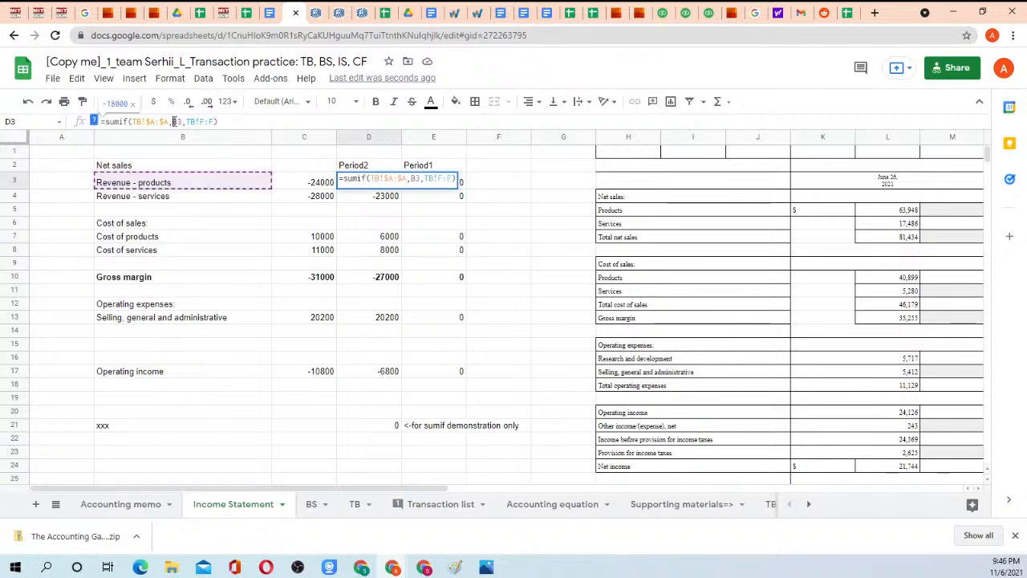
double_click(175, 121)
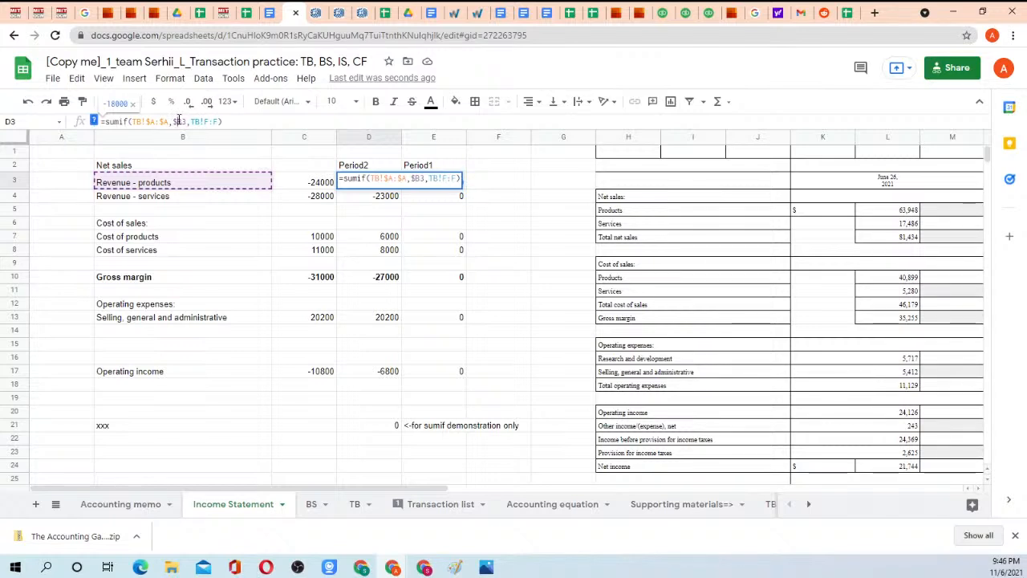
key("Return")
left_click(175, 121)
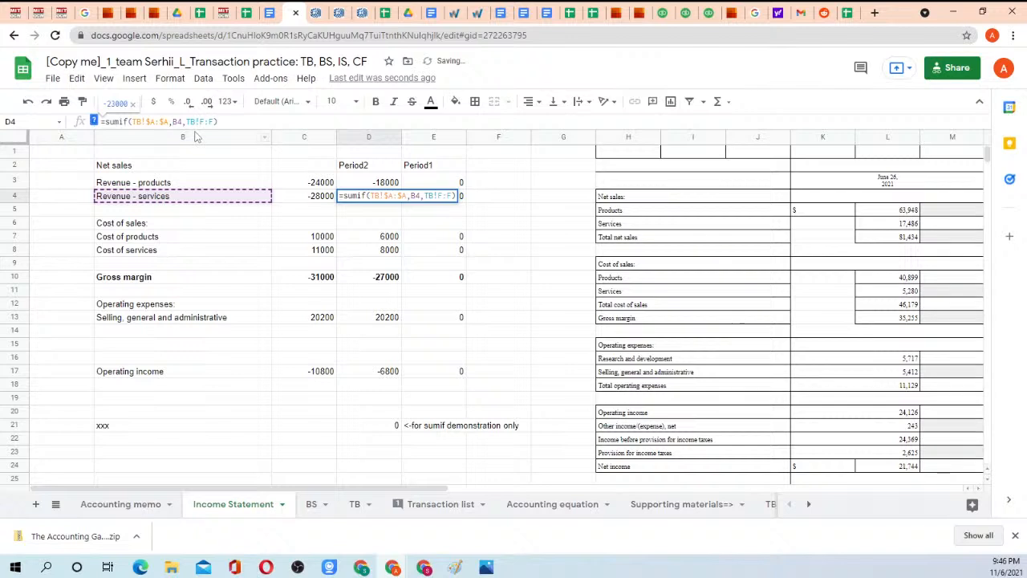
key("Escape")
Copy the corrected D3 formula into the Period2 cells D4, D7, D8 and D13.
left_click(377, 184)
key("ctrl+c")
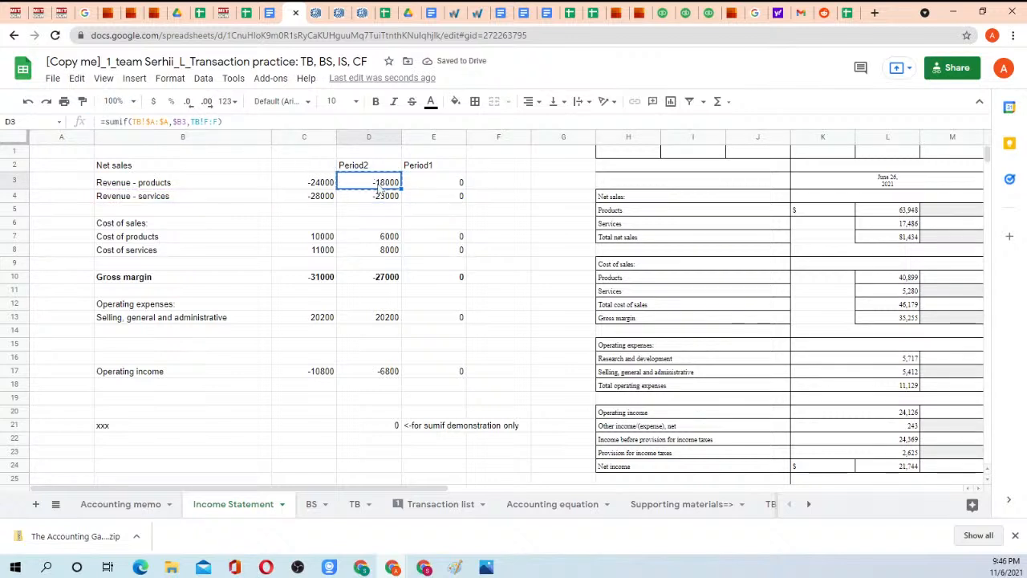
left_click(380, 196)
key("ctrl+v")
left_click(384, 239)
key("ctrl+v")
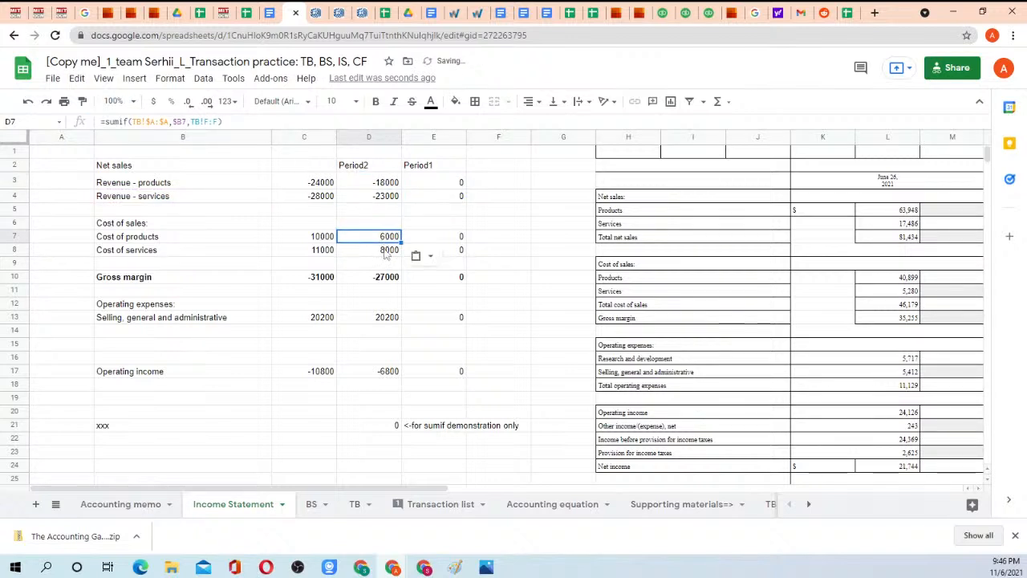
left_click(383, 250)
key("ctrl+v")
left_click(385, 320)
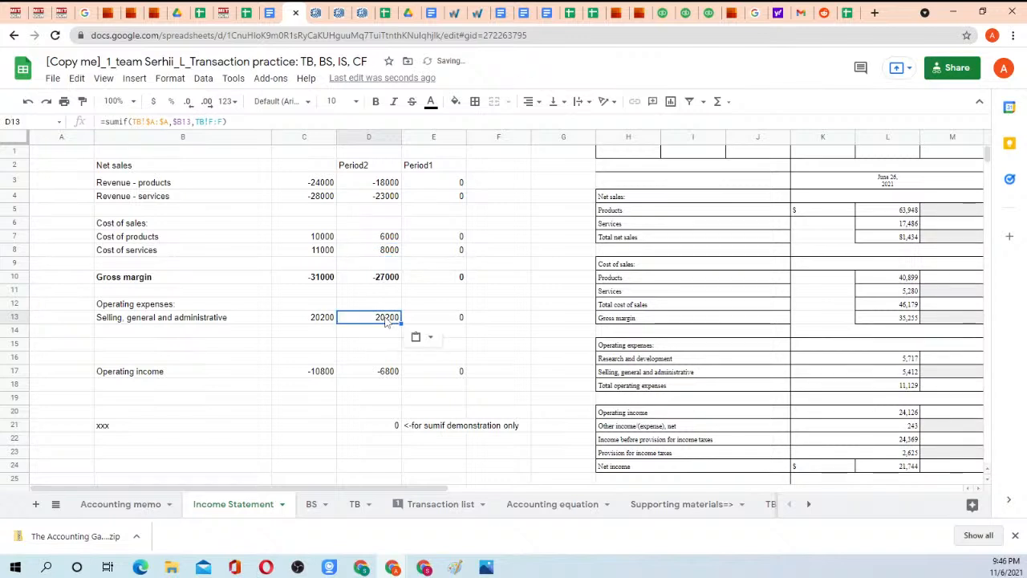
Copy the Period2 formulas from D3:D17 into the Period1 column starting at E3.
left_click_drag(376, 187, 384, 380)
key("ctrl+c")
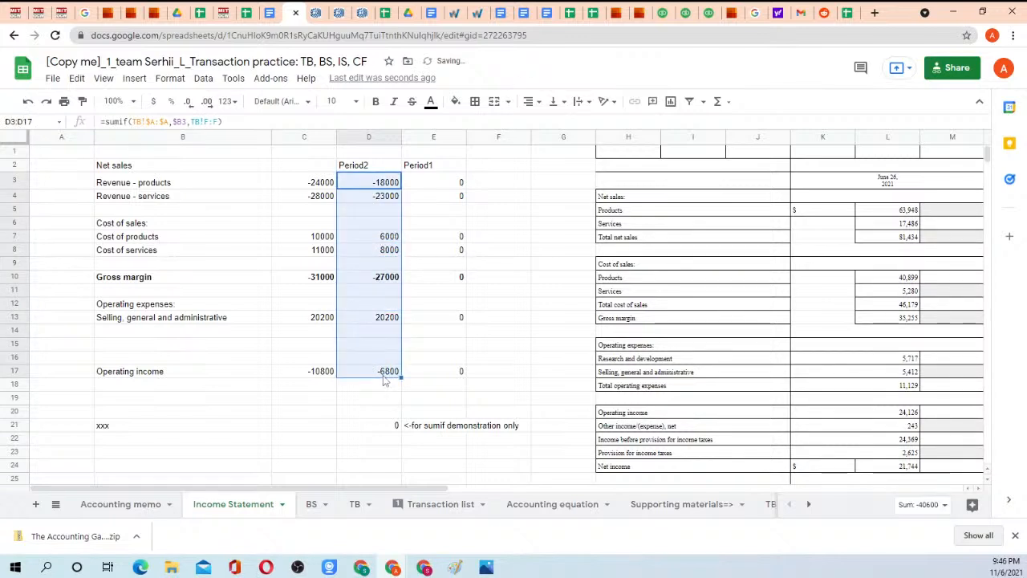
left_click(445, 183)
key("ctrl+v")
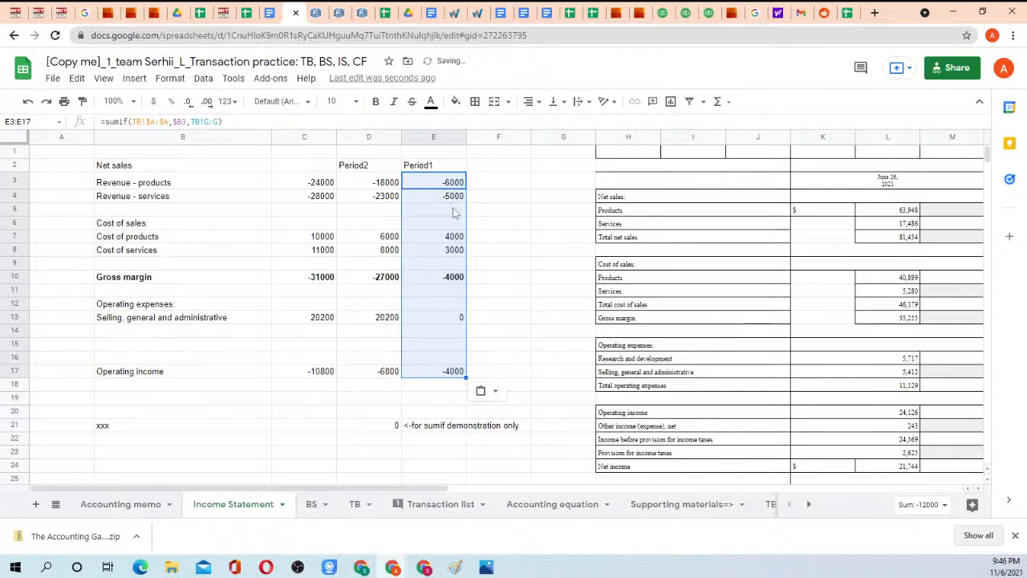
Enter a check formula in F17 that subtracts Period1 operating income from Period2: =D17-E17.
left_click(504, 237)
left_click(496, 373)
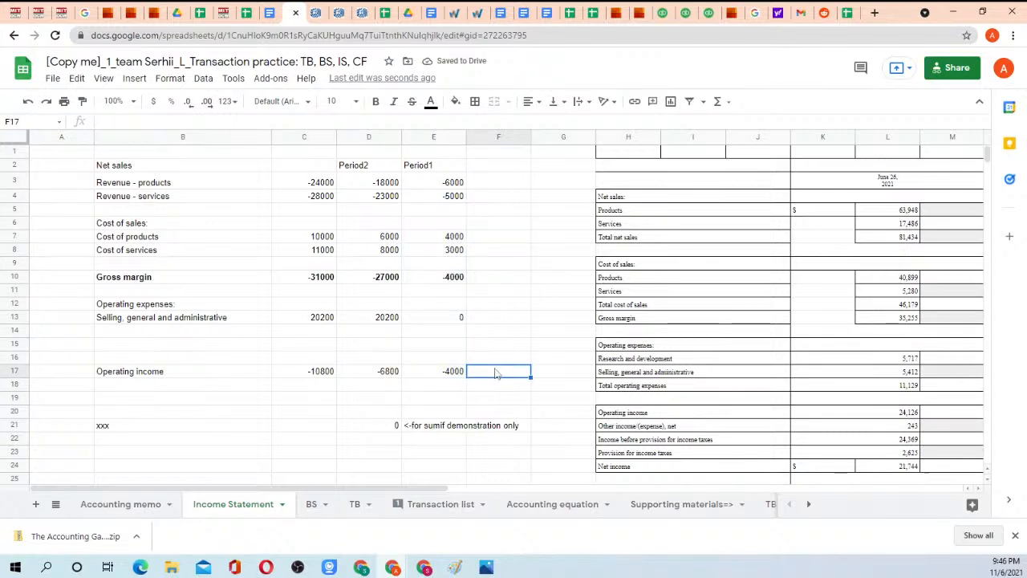
type("=")
key("Left")
key("Left")
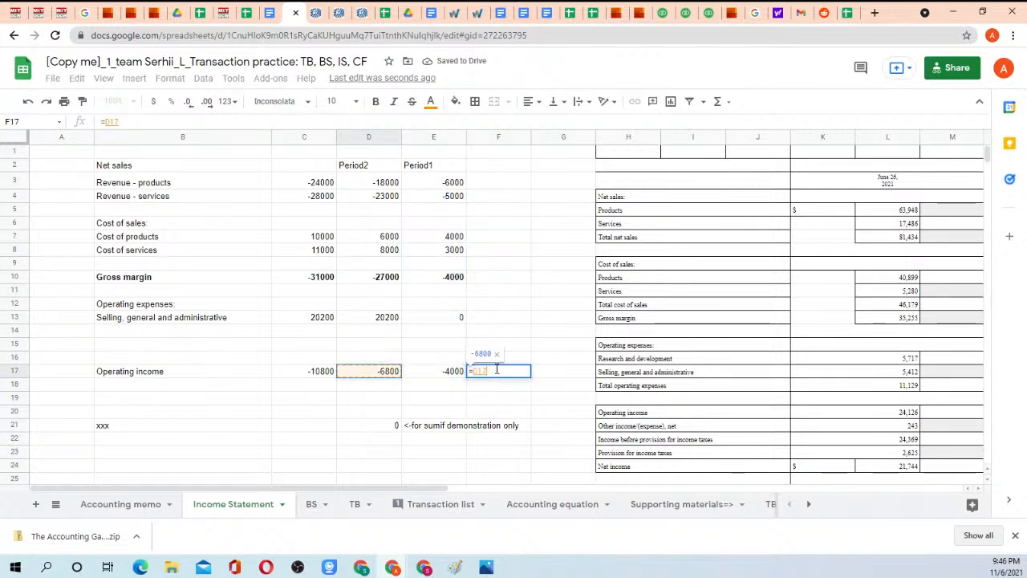
type("-")
key("Left")
key("Return")
Replace the F17 formula with a check of the total against both periods: =C17-D17-E17.
left_click(498, 373)
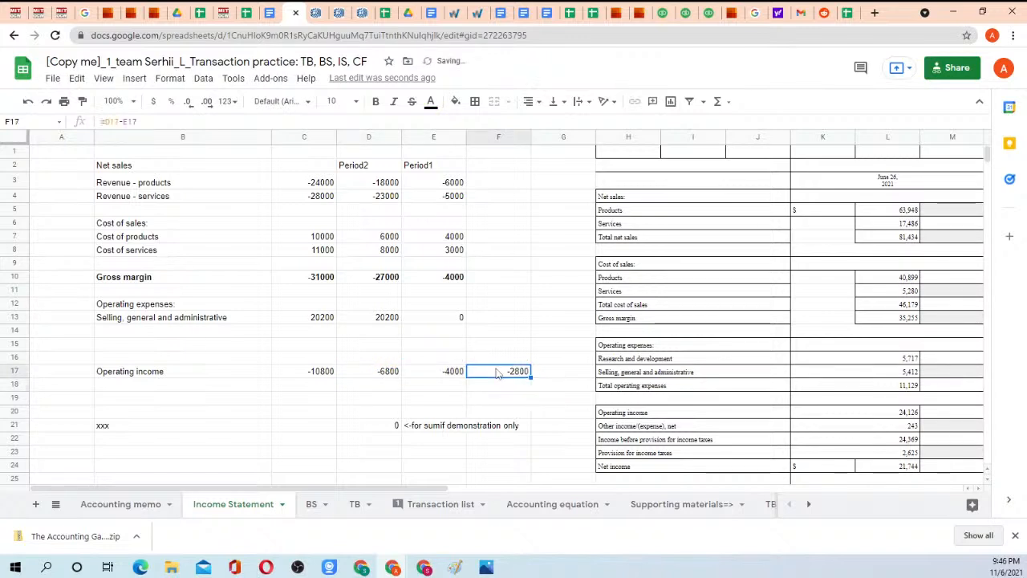
type("=")
key("Left")
key("Left")
key("Left")
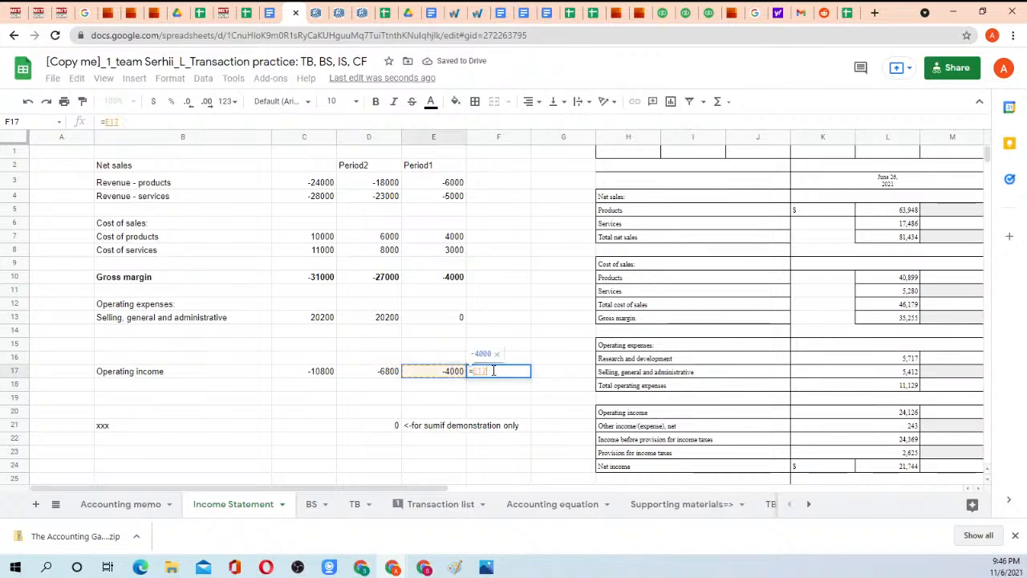
type("-")
key("Left")
key("Left")
type("-")
key("Left")
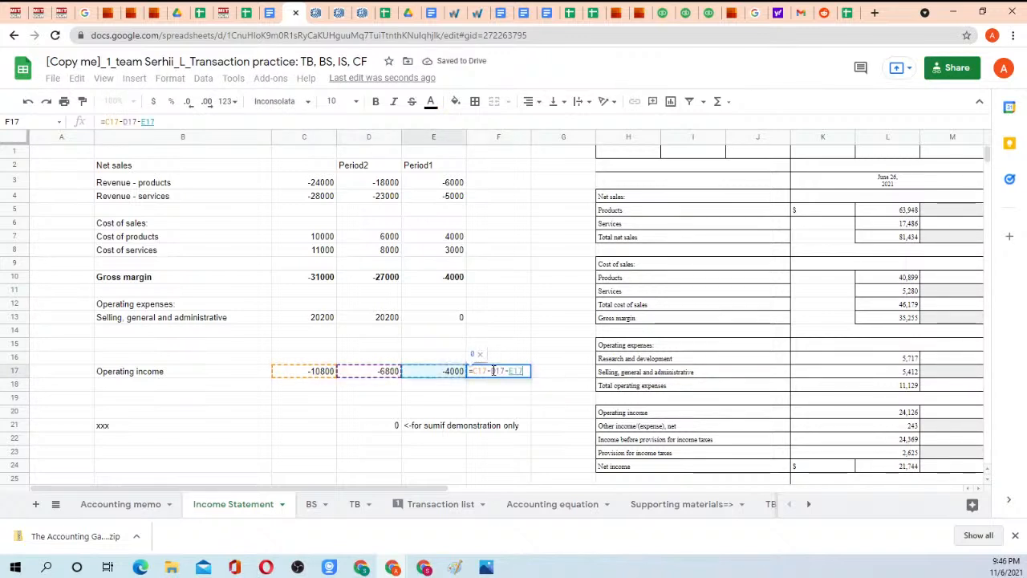
key("Return")
Copy the F17 check formula up column F to fill F3:F16.
left_click(495, 373)
key("shift+Up")
key("shift+Up")
key("shift+Up")
key("shift+Up")
key("shift+Up")
key("shift+Up")
key("shift+Up")
key("shift+Up")
key("shift+Up")
key("shift+Up")
key("shift+Up")
key("shift+Up")
key("shift+Up")
key("shift+Up")
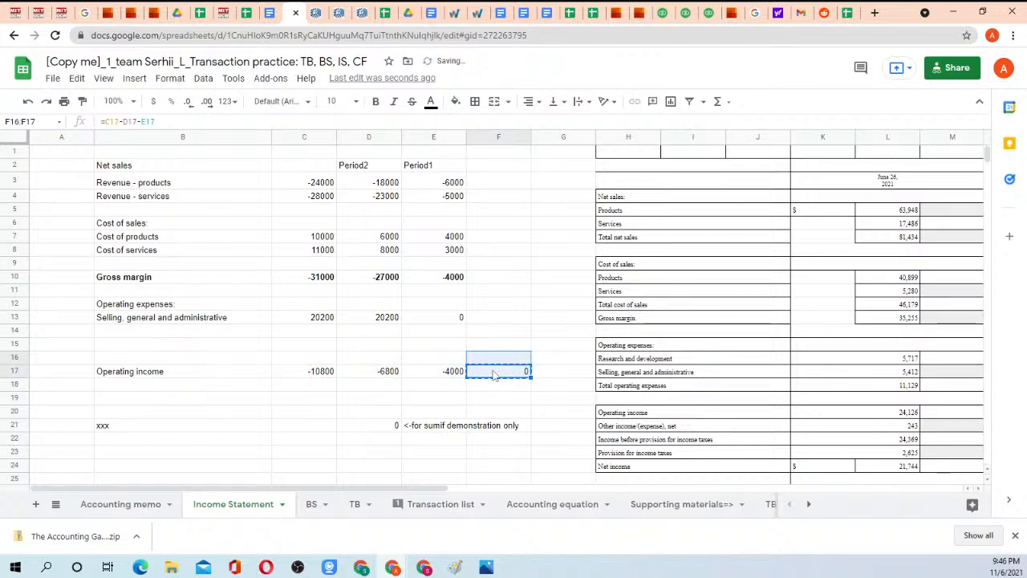
key("ctrl+v")
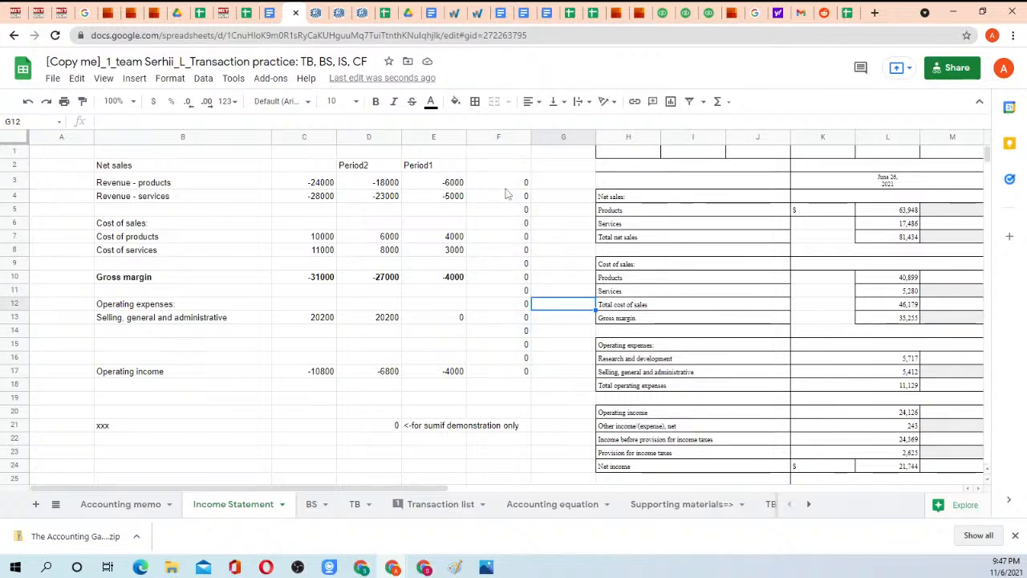
left_click_drag(507, 187, 507, 386)
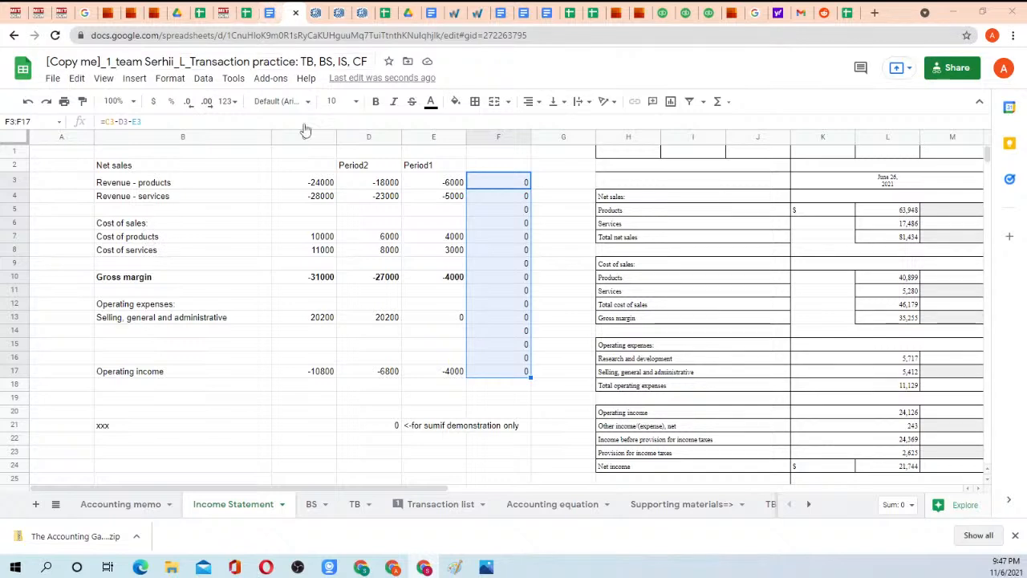
left_click_drag(168, 184, 440, 386)
left_click(440, 386)
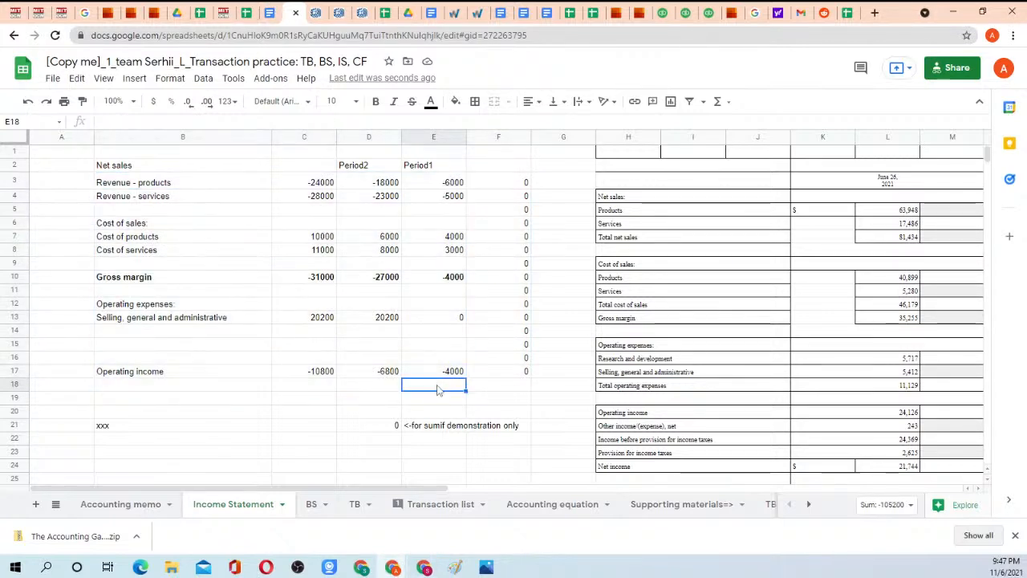
Label the total column with the header "Cummulative" in C2.
left_click(305, 162)
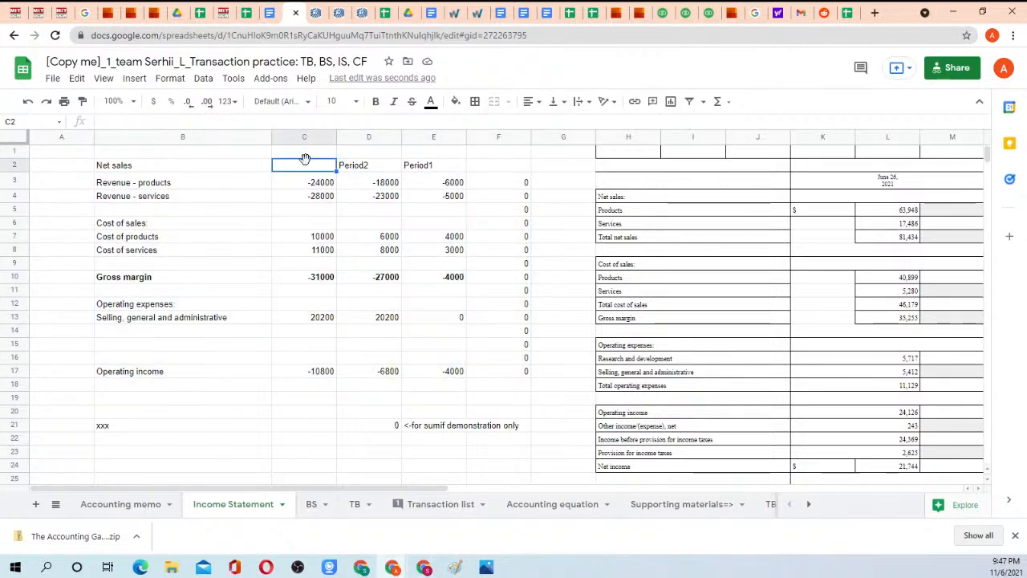
type("Cummulat")
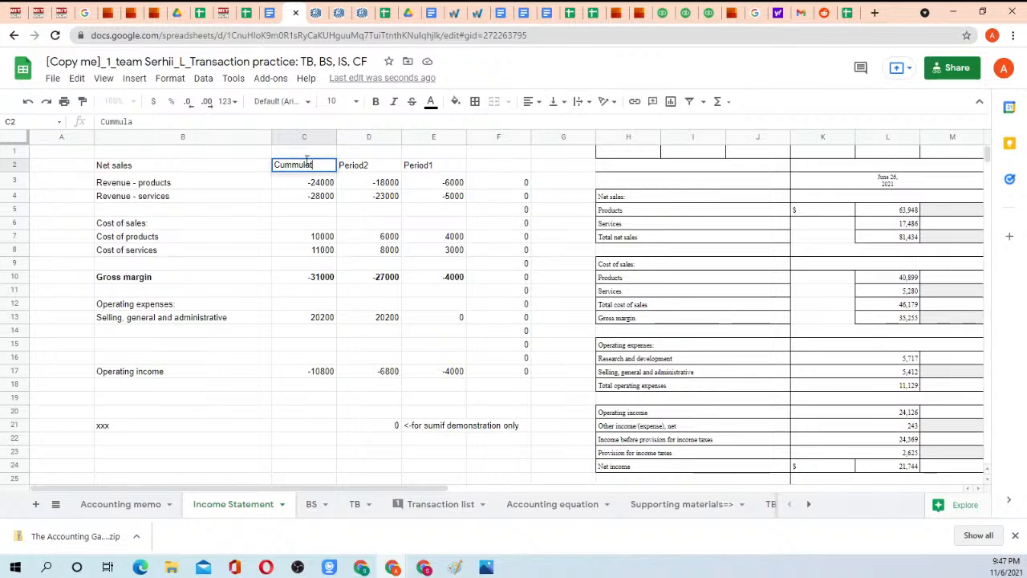
type("ive")
key("Tab")
key("Tab")
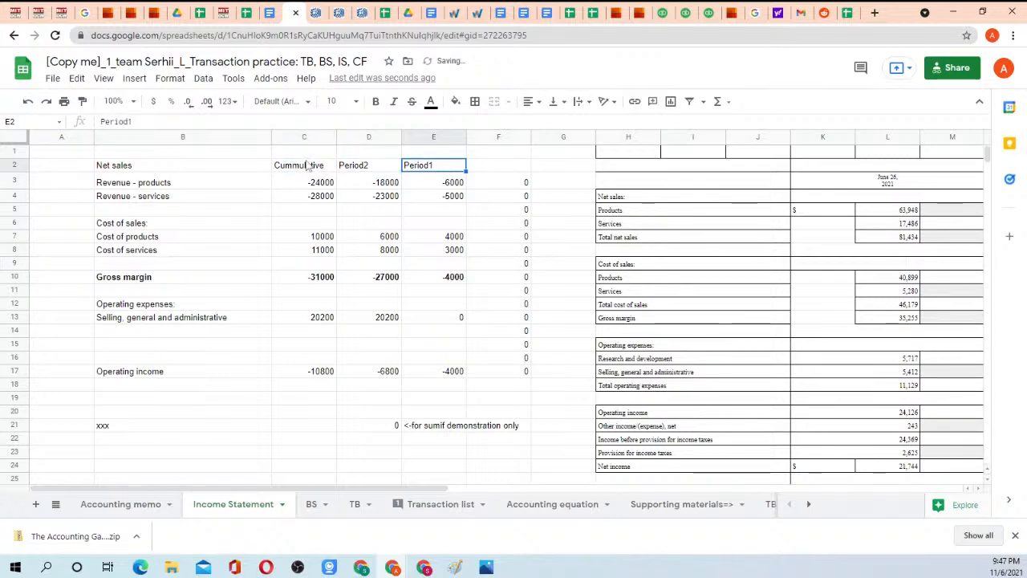
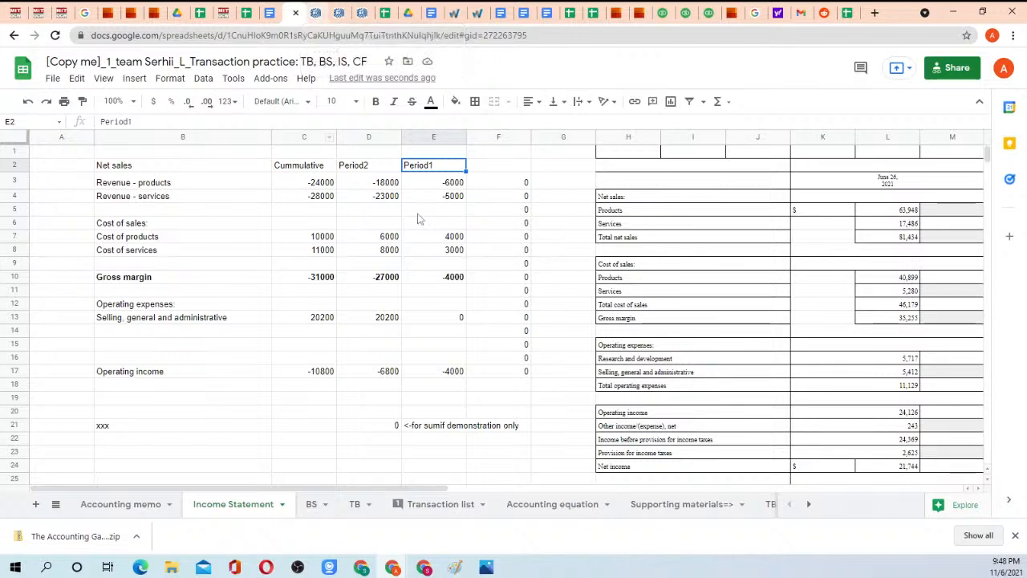
Look over the Transaction list and BS sheets and the Income Statement's Period1 formulas for product and service revenue.
left_click(434, 506)
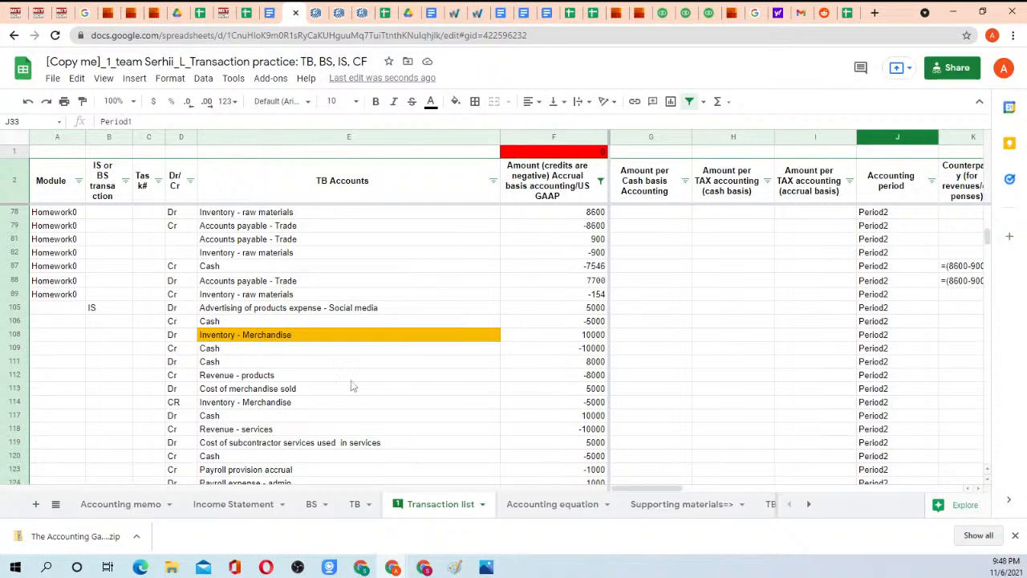
left_click(316, 504)
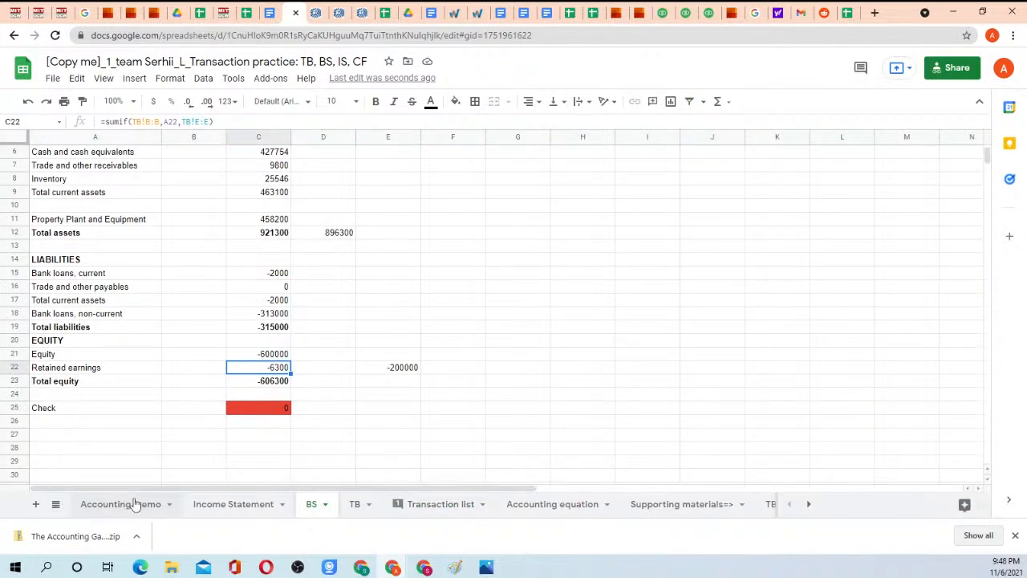
left_click(232, 504)
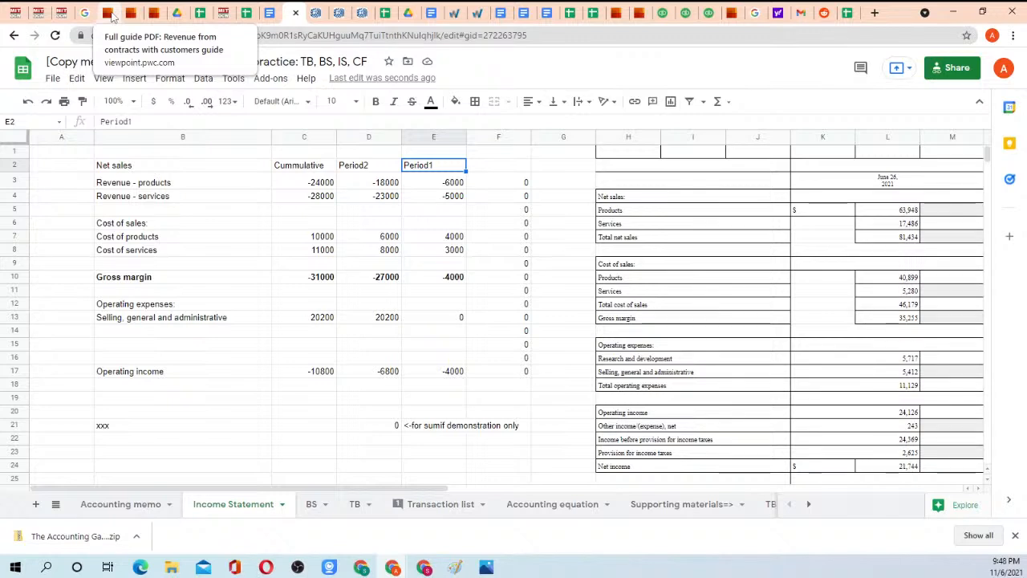
left_click(423, 184)
left_click(434, 199)
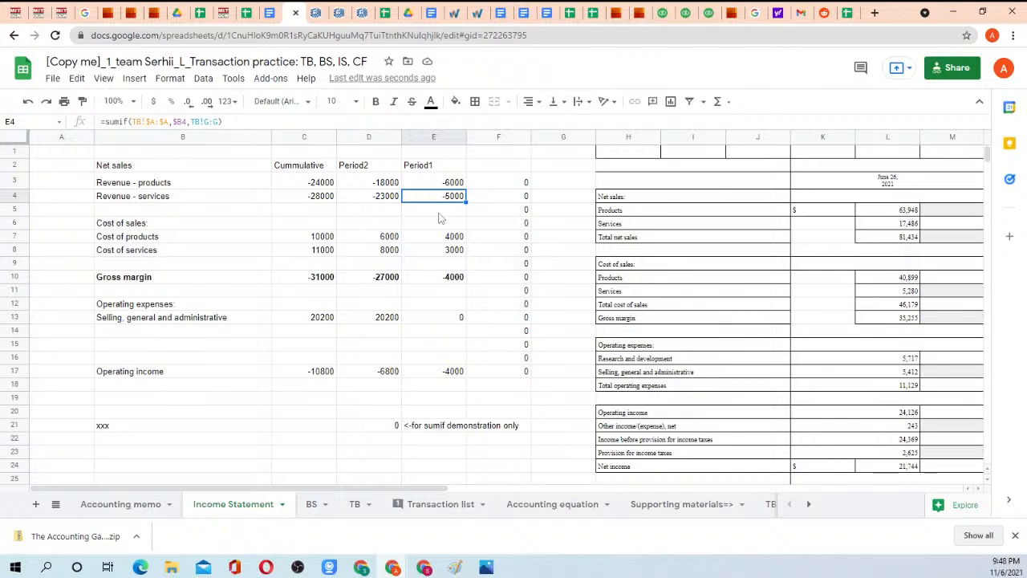
Examine the Income Statement's Cummulative, Period2, Period1 and check columns from net sales down to operating income.
left_click_drag(298, 166, 470, 380)
left_click(470, 380)
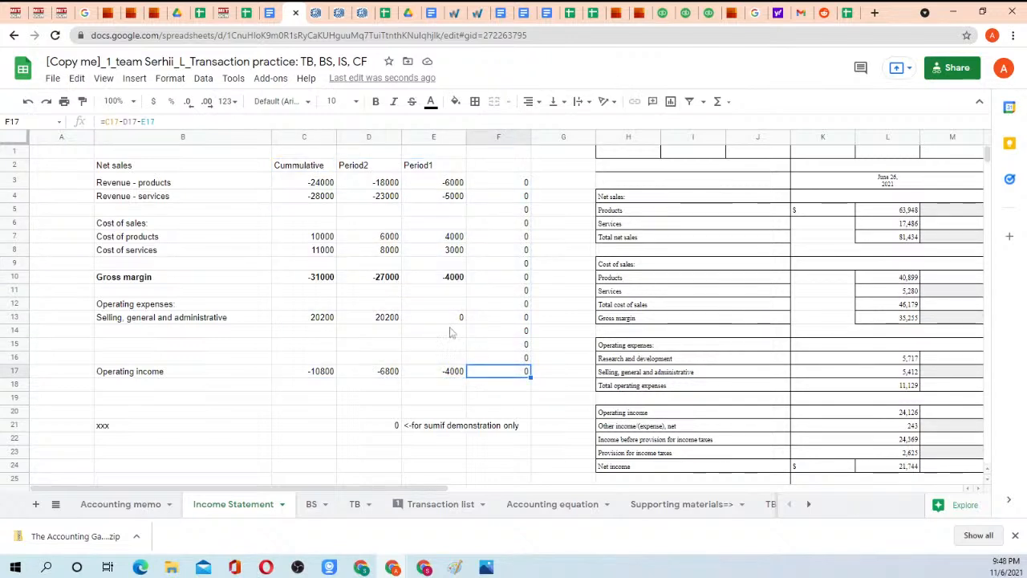
left_click_drag(306, 168, 508, 367)
left_click(510, 369)
mouse_move(299, 165)
left_mouse_down()
mouse_move(486, 360)
mouse_move(486, 374)
left_mouse_up()
left_click(482, 369)
mouse_move(313, 168)
left_mouse_down()
mouse_move(502, 293)
mouse_move(496, 374)
left_mouse_up()
left_click(497, 372)
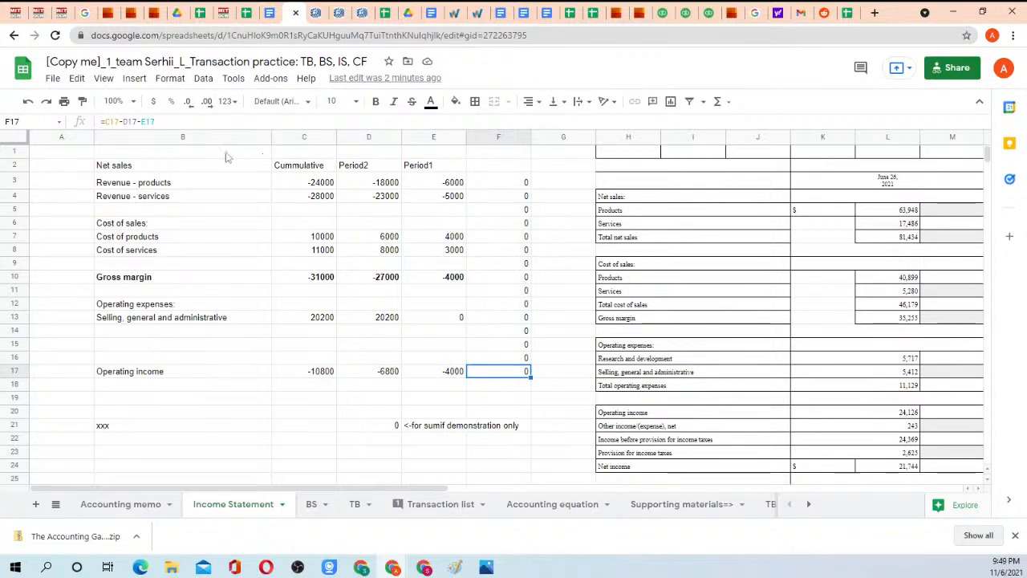
mouse_move(225, 152)
left_mouse_down()
mouse_move(513, 285)
mouse_move(488, 372)
left_mouse_up()
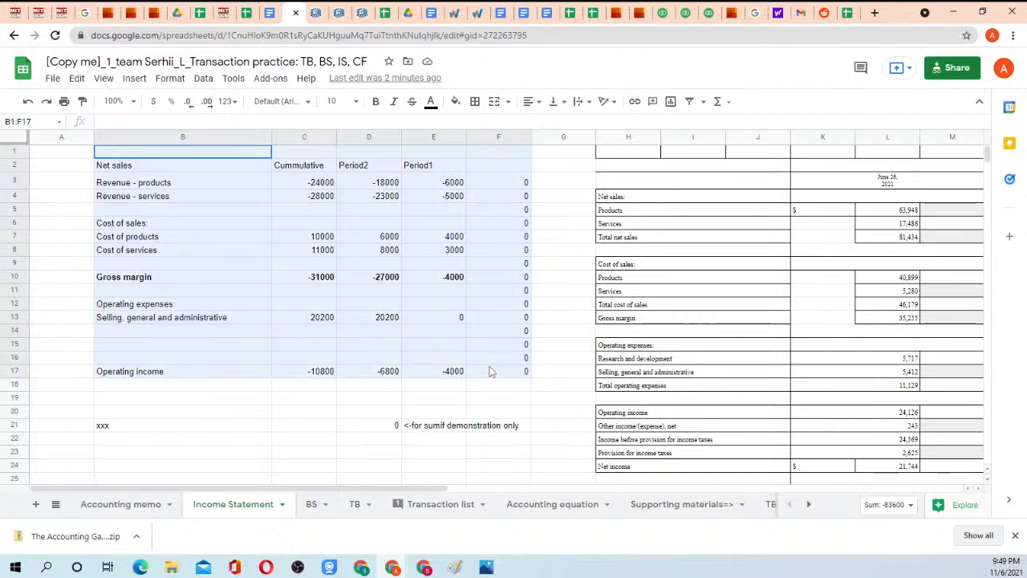
left_click(488, 372)
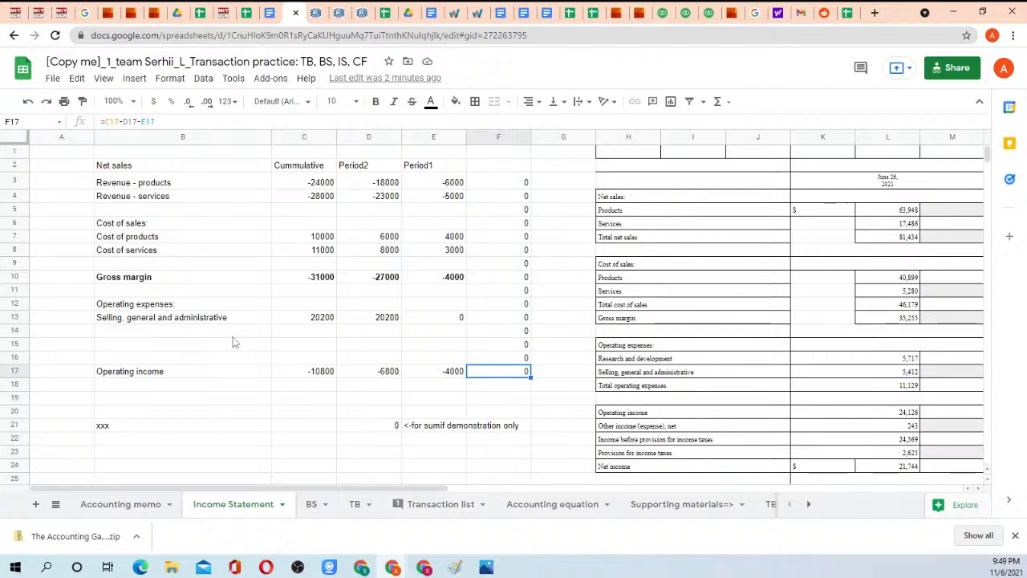
left_click_drag(184, 373, 504, 184)
left_click_drag(170, 165, 505, 388)
left_click(506, 389)
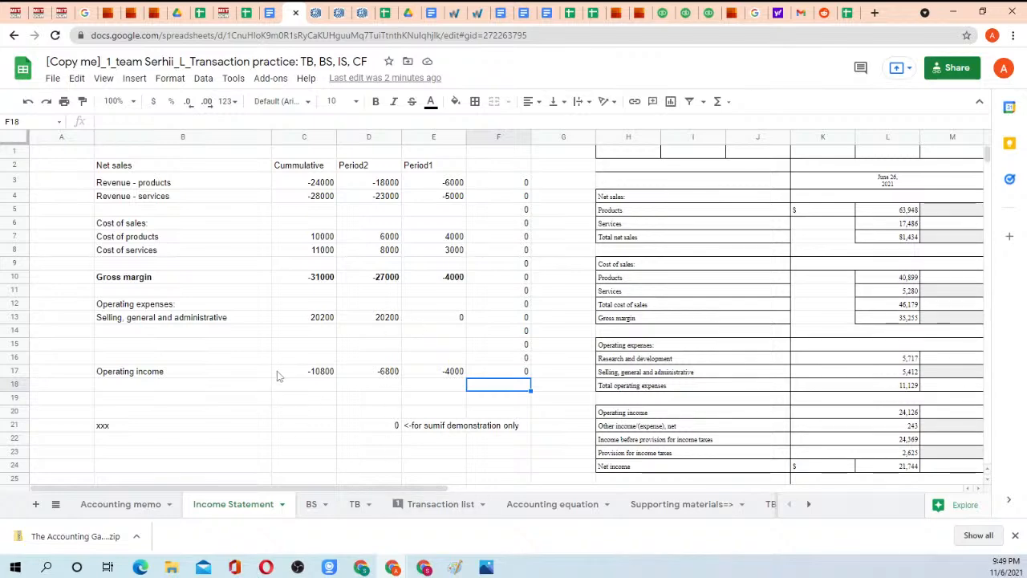
Open the _Homework 3 instructions (HW-2) document from the _Homework_public folder in Google Drive.
left_click(433, 13)
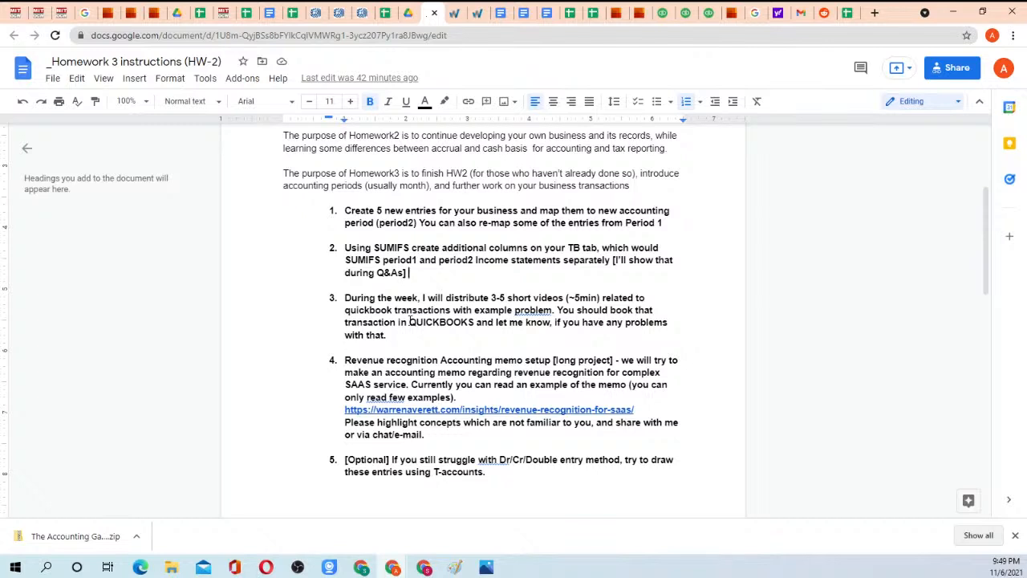
left_click(171, 13)
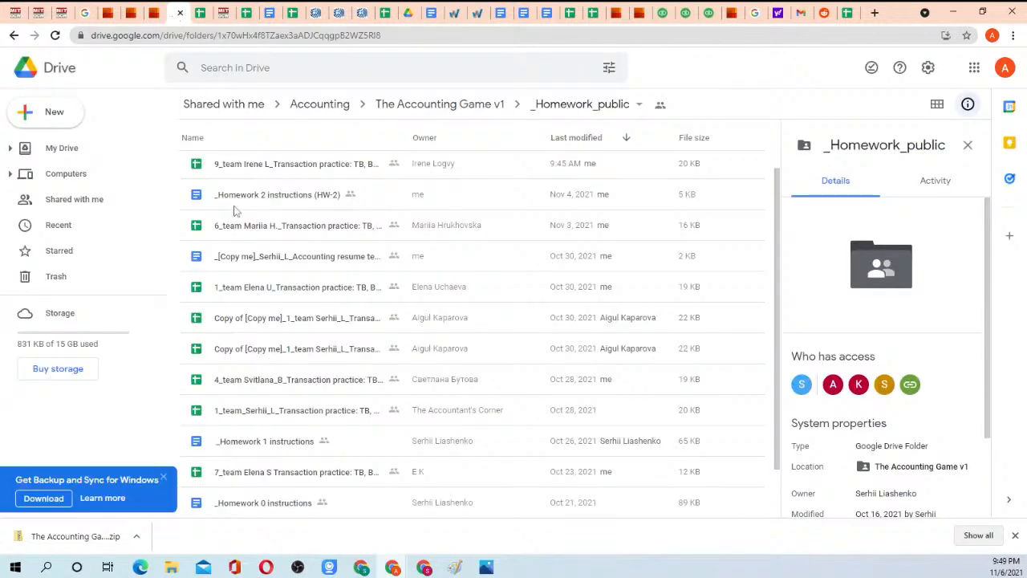
scroll(313, 228, "up", 2)
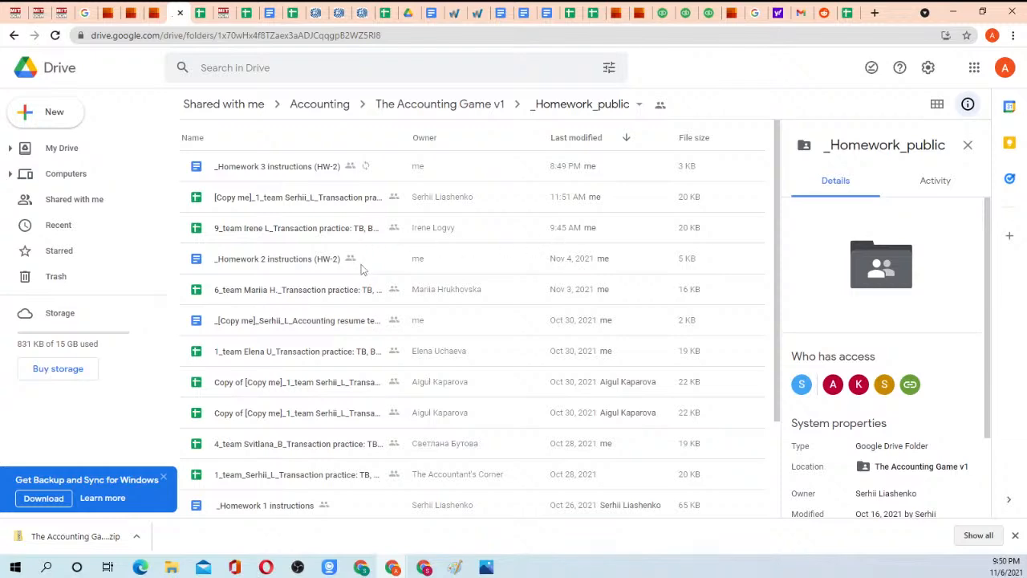
scroll(366, 297, "down", 3)
scroll(366, 310, "up", 3)
left_click(283, 171)
right_click(283, 170)
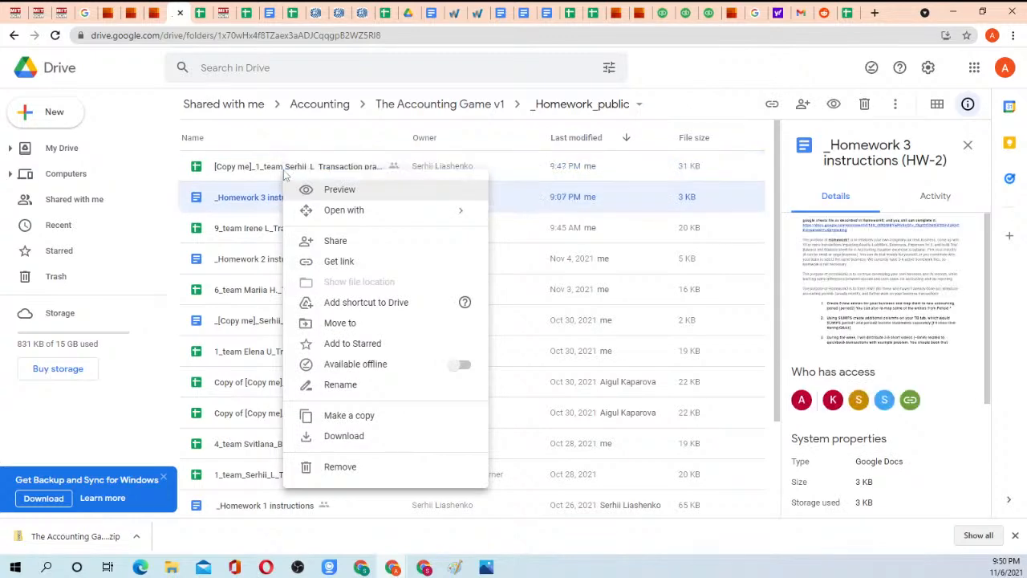
left_click(268, 13)
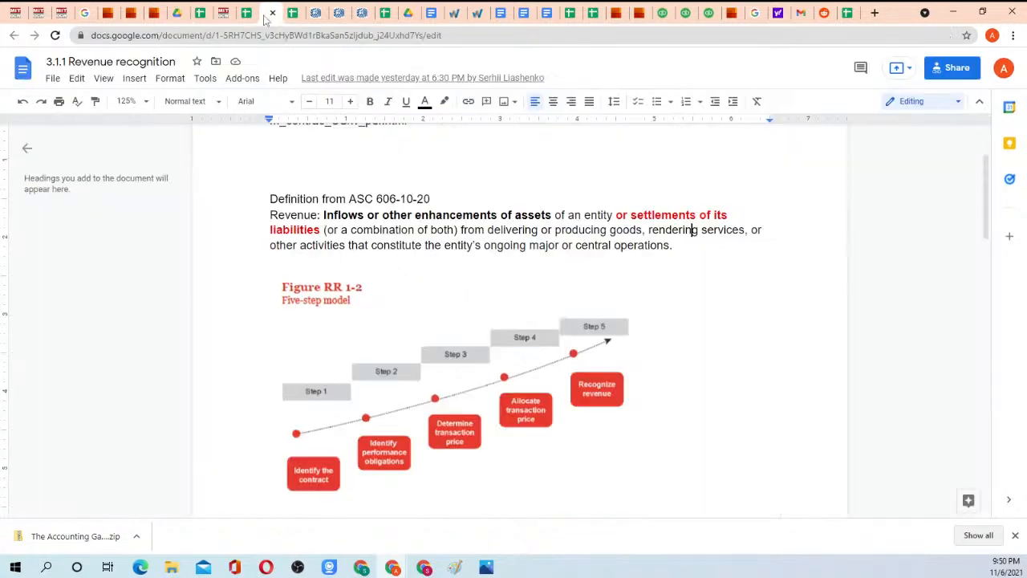
left_click(183, 14)
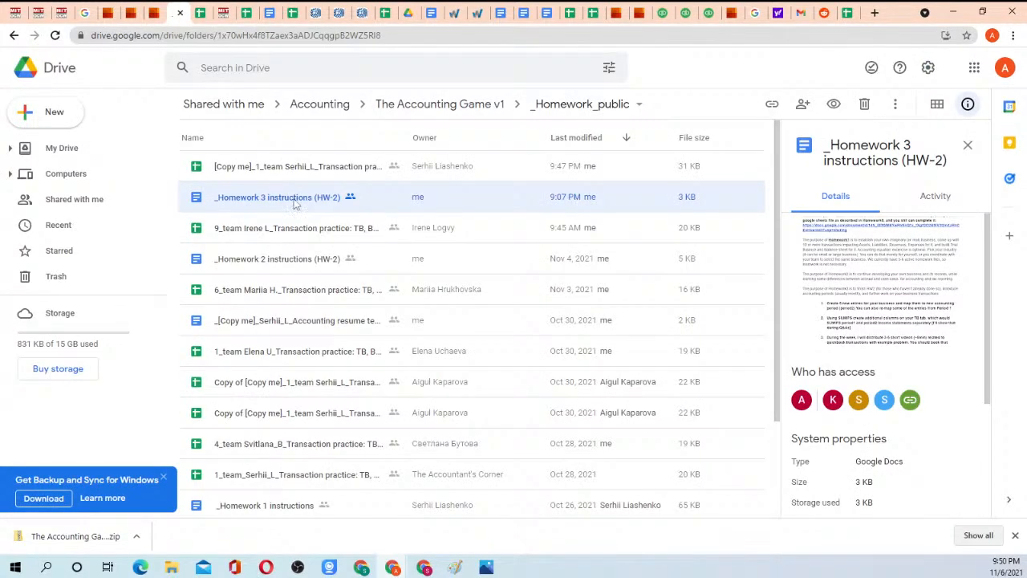
double_click(293, 200)
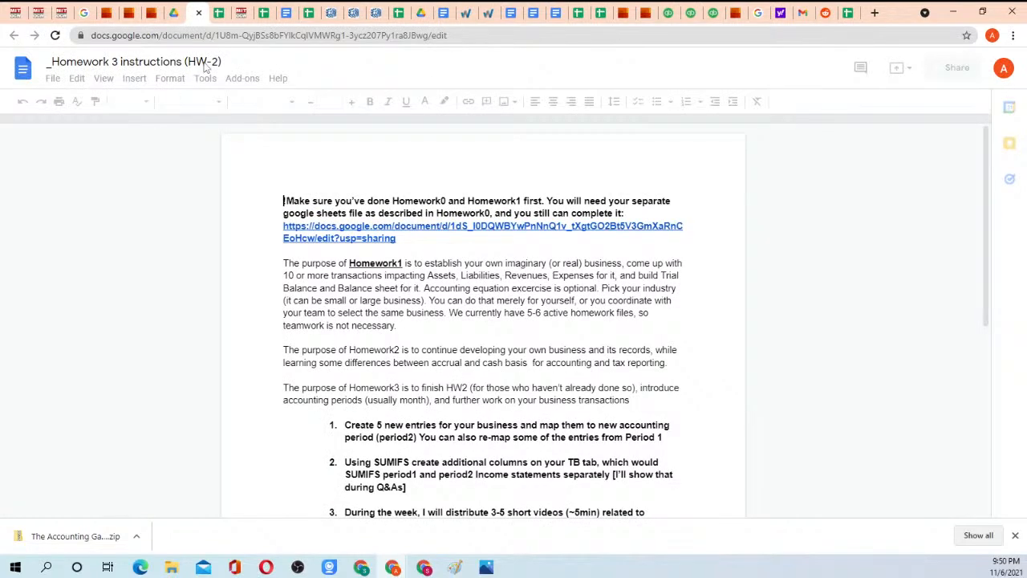
Correct the document's title to "_Homework 3 instructions (HW-3)".
left_click_drag(212, 61, 219, 62)
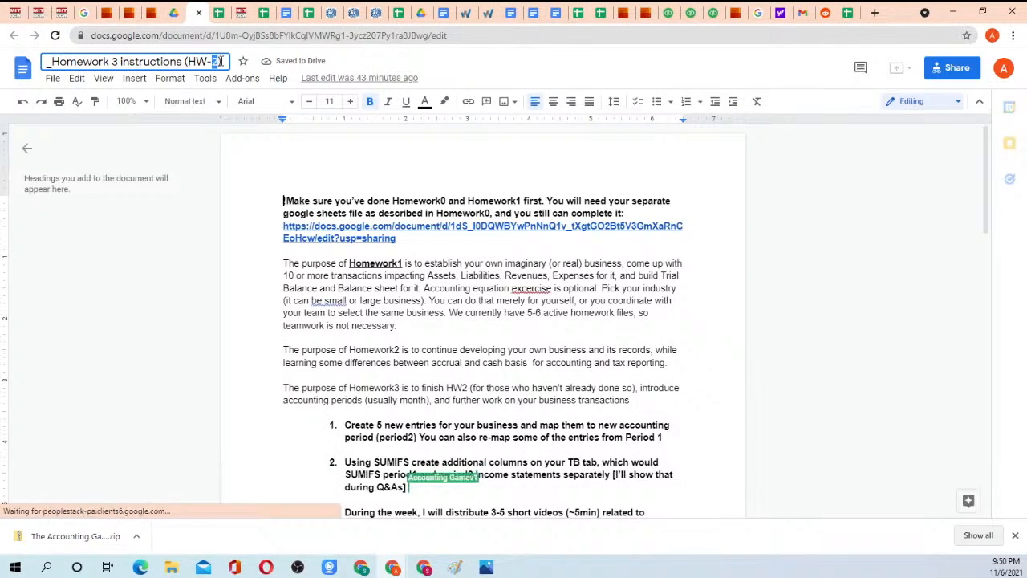
type("3")
key("Return")
Below item 4's text, after a blank line, add "Example: Quickbooks online is software as a service.".
scroll(349, 264, "down", 4)
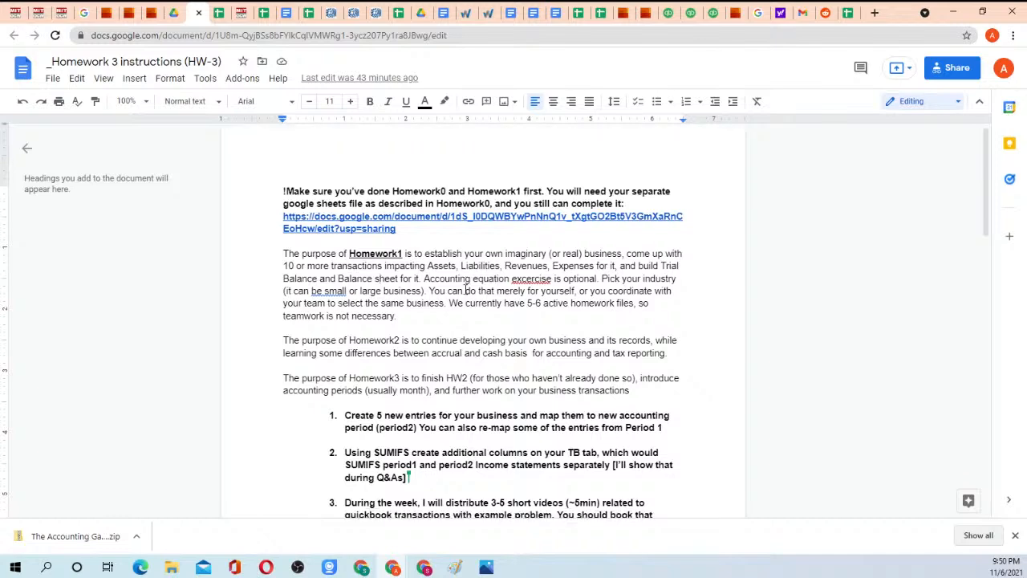
left_click_drag(347, 193, 415, 232)
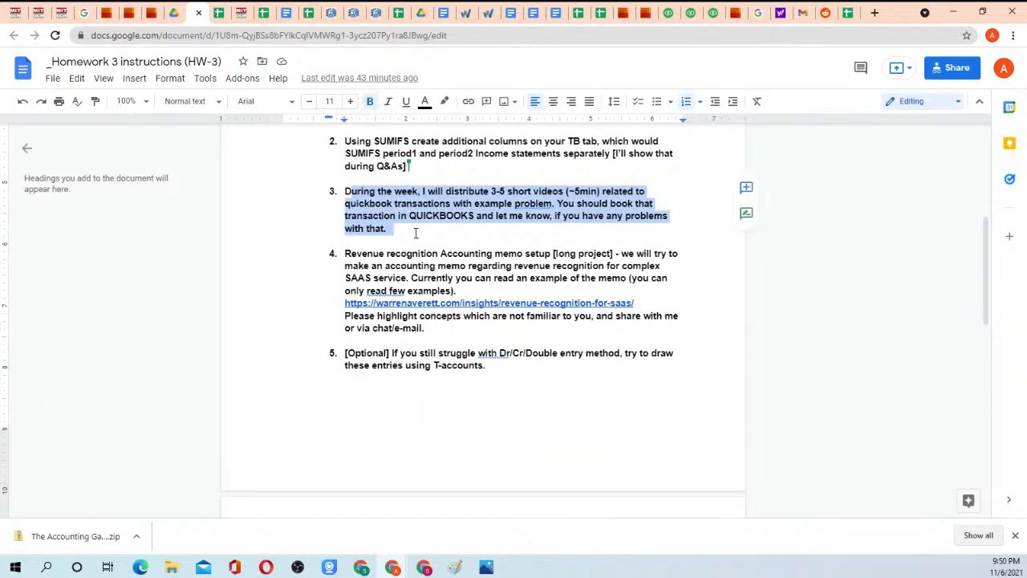
left_click(415, 229)
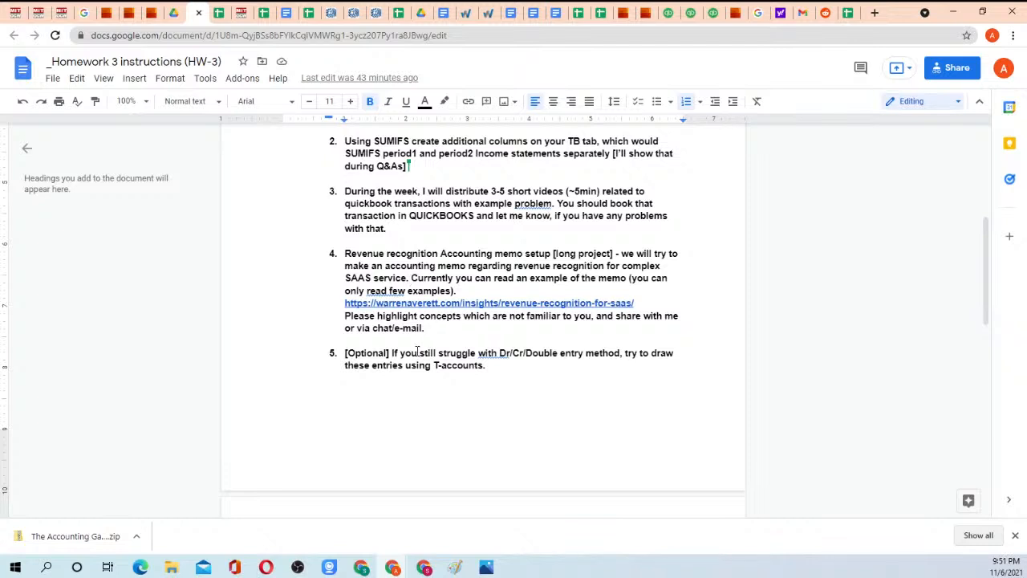
left_click(440, 329)
key("Return")
key("Return")
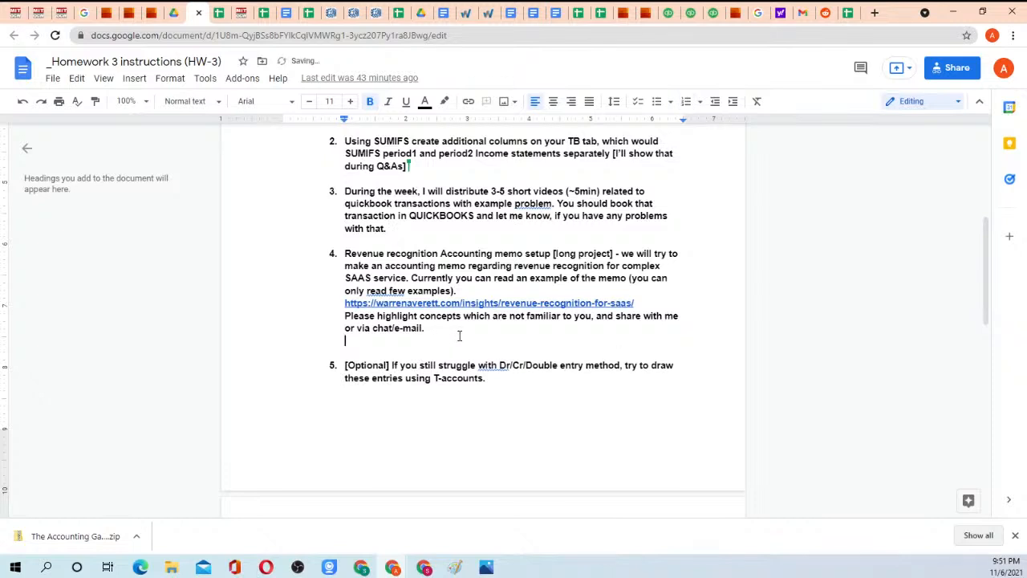
type("Example: Q")
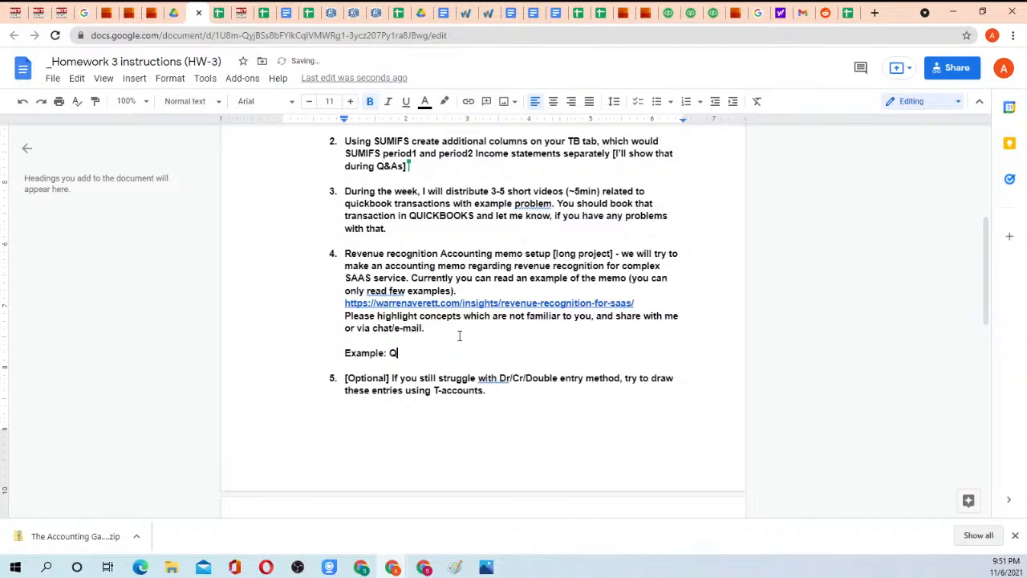
type("uickbooks onlineis")
key("BackSpace")
key("BackSpace")
type("is software a")
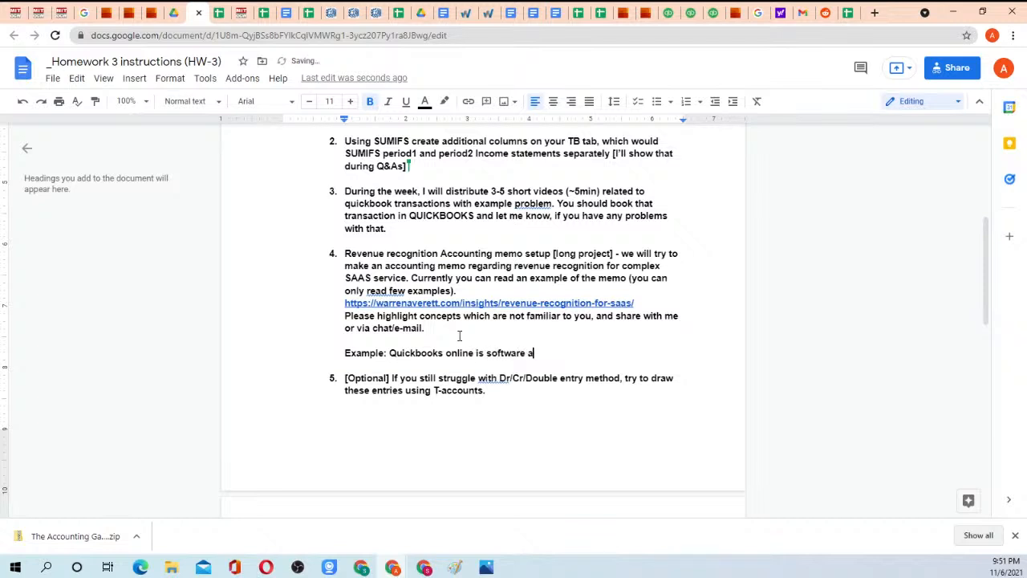
type("s a service.")
key("Return")
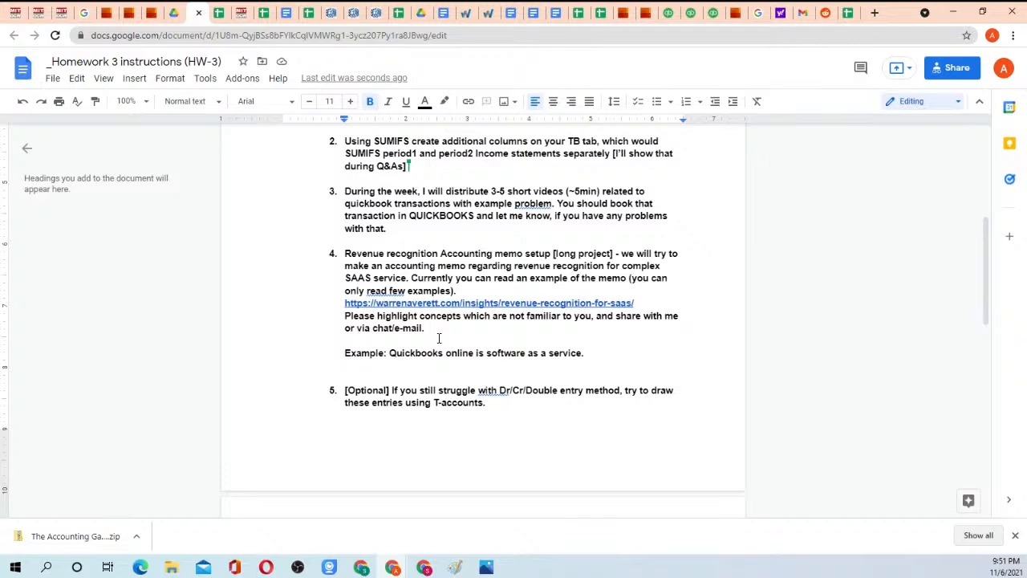
Add the line "Set up service price: 5000" under the Quickbooks example.
type("Set up service ")
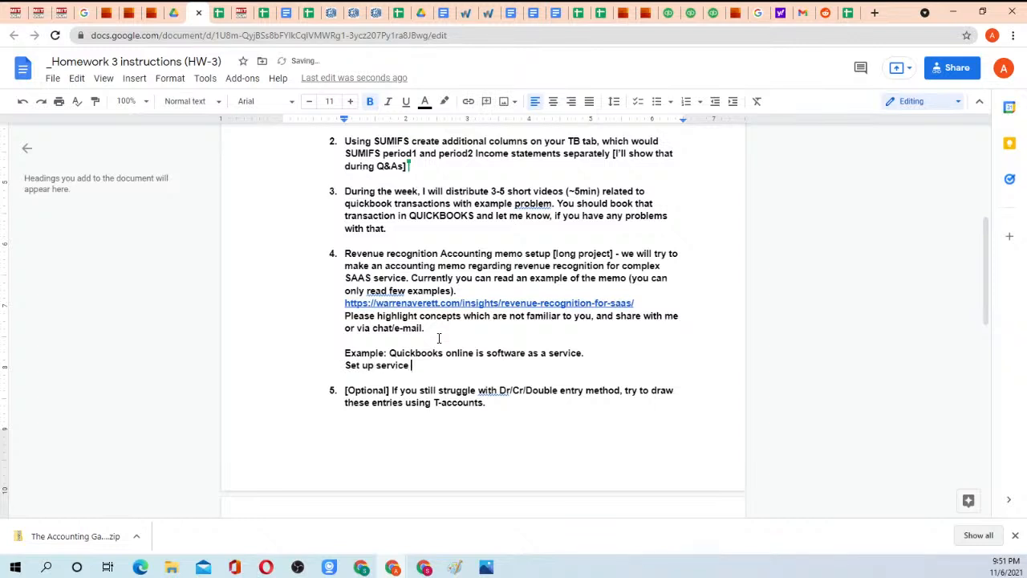
type("price: 5000")
key("Return")
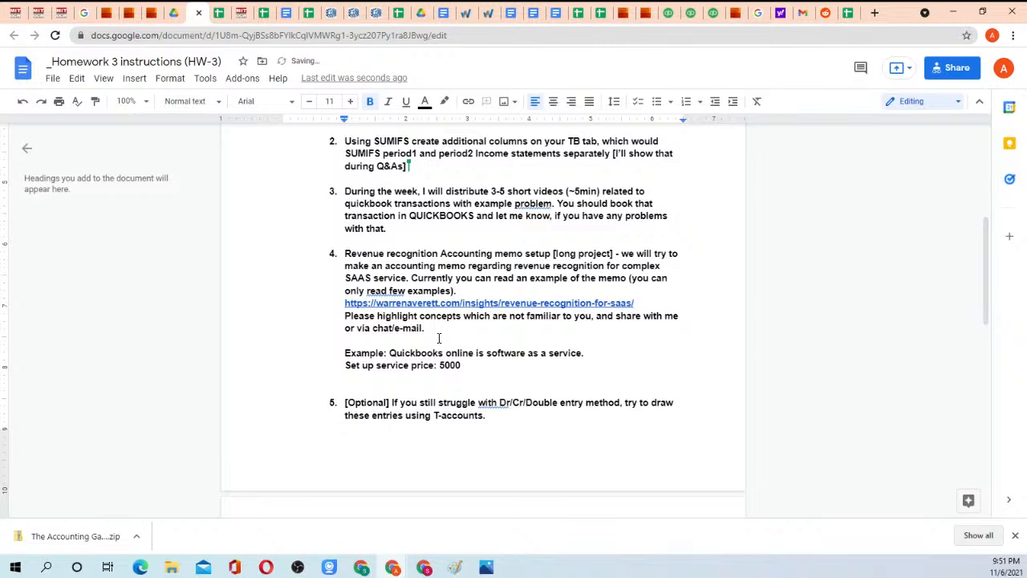
Add the line "Subscription price: 1200/year" below the set-up service price.
type("Subscription price: ")
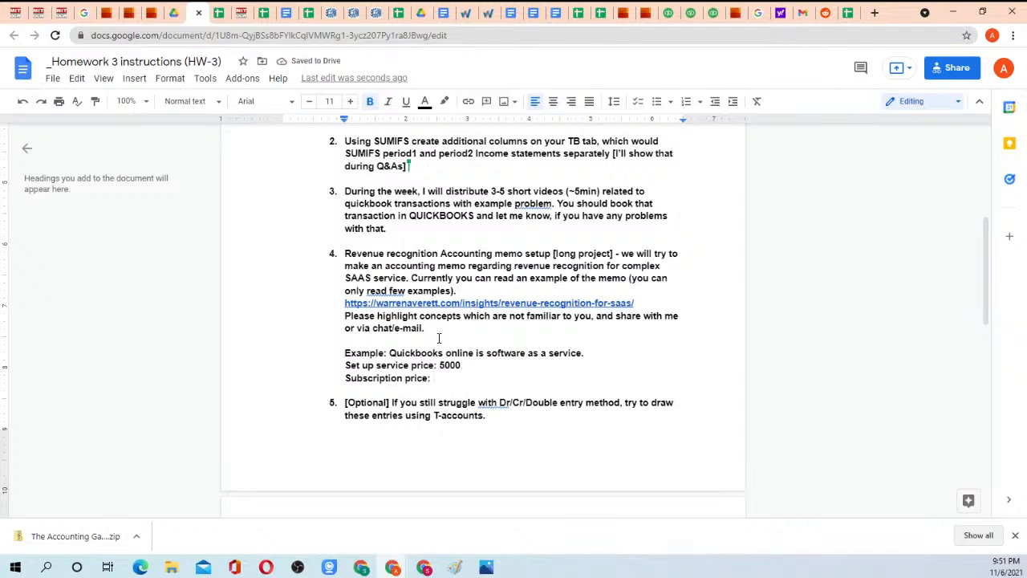
type("1200/year")
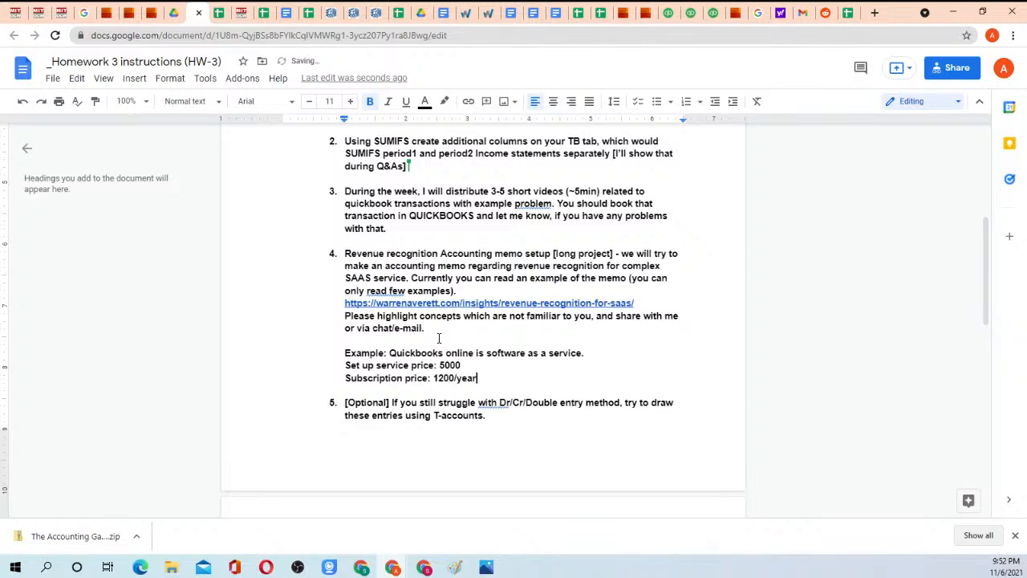
key("Return")
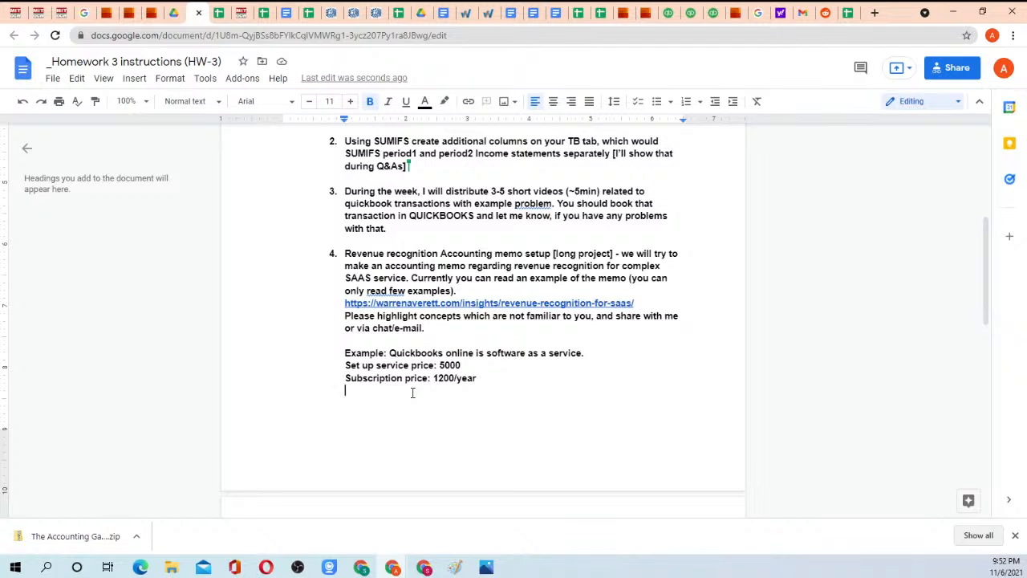
Add the line "Support services $200/month" below the subscription price.
type("Support services ")
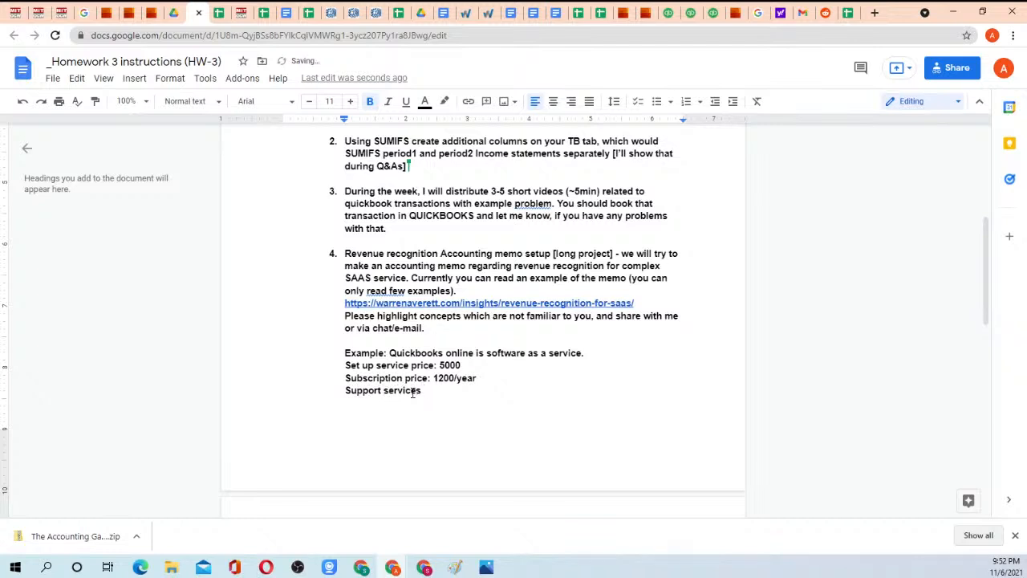
type("$200/month")
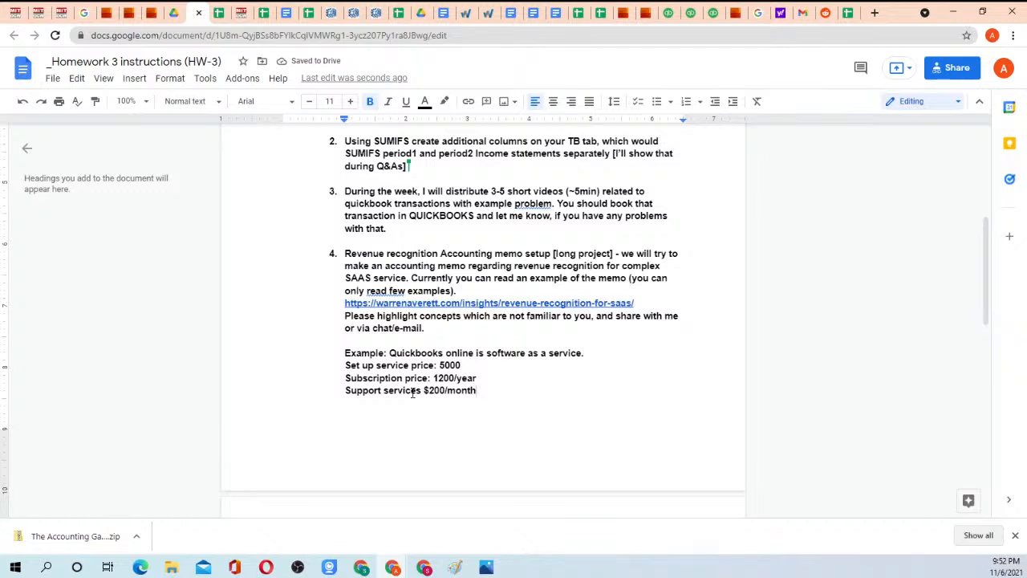
key("Return")
Insert "+turbo tax" directly after "Quickbooks" in the example sentence under item 4.
type("+tURB")
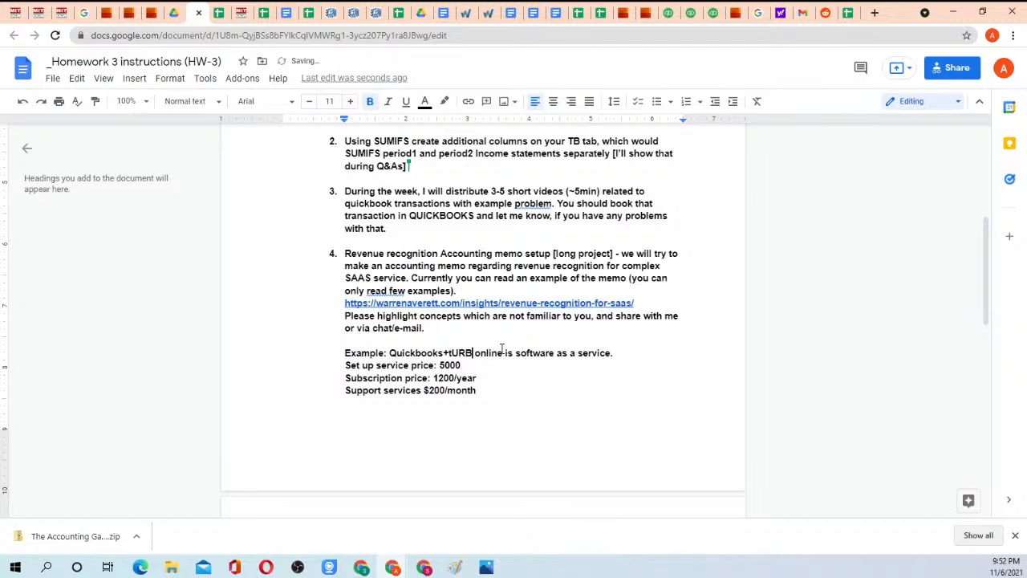
key("BackSpace")
key("BackSpace")
key("BackSpace")
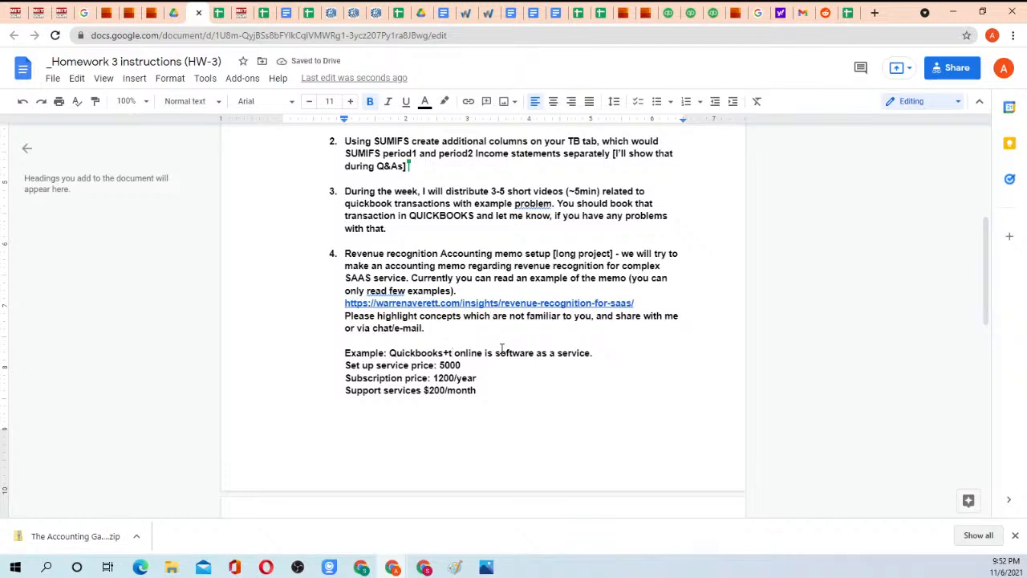
type("urbo ta")
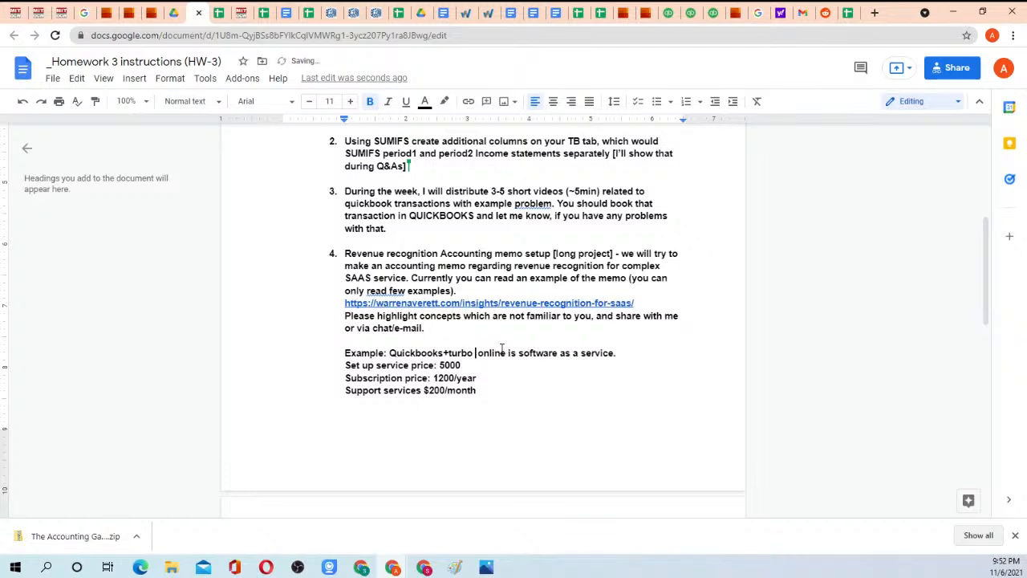
type("x")
Add the line "Tax return warranty" below the support services line of the example.
key("Down")
key("Down")
key("Down")
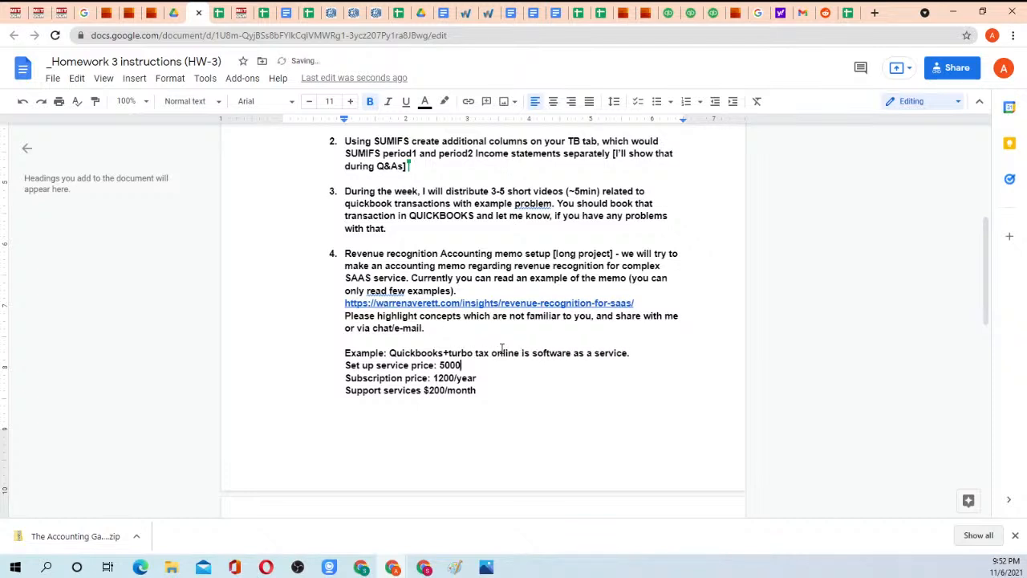
key("Return")
type("Tax return warranty")
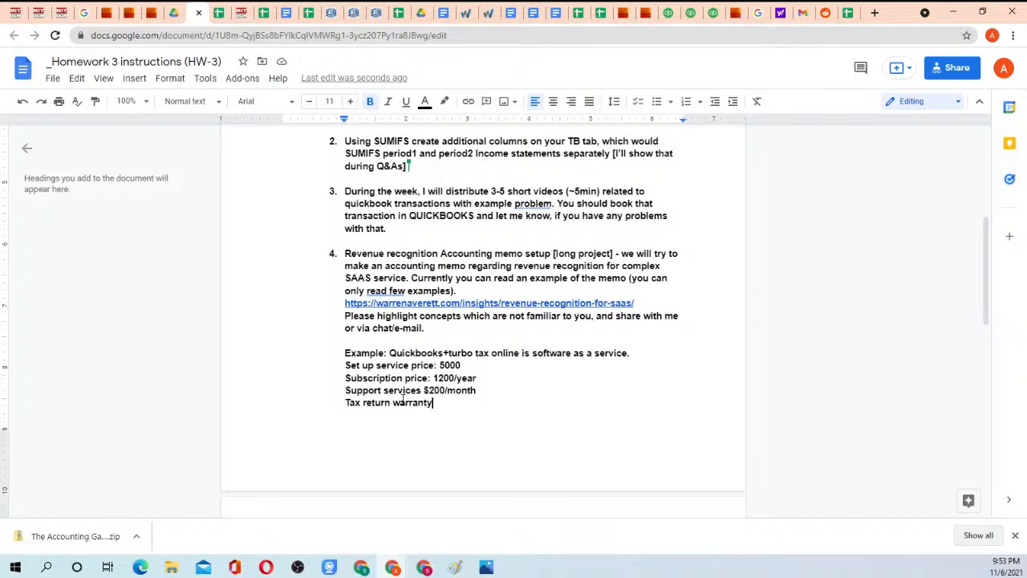
Add the line "Bundle price: $6000" below the tax return warranty line.
key("Return")
type("Bundle price")
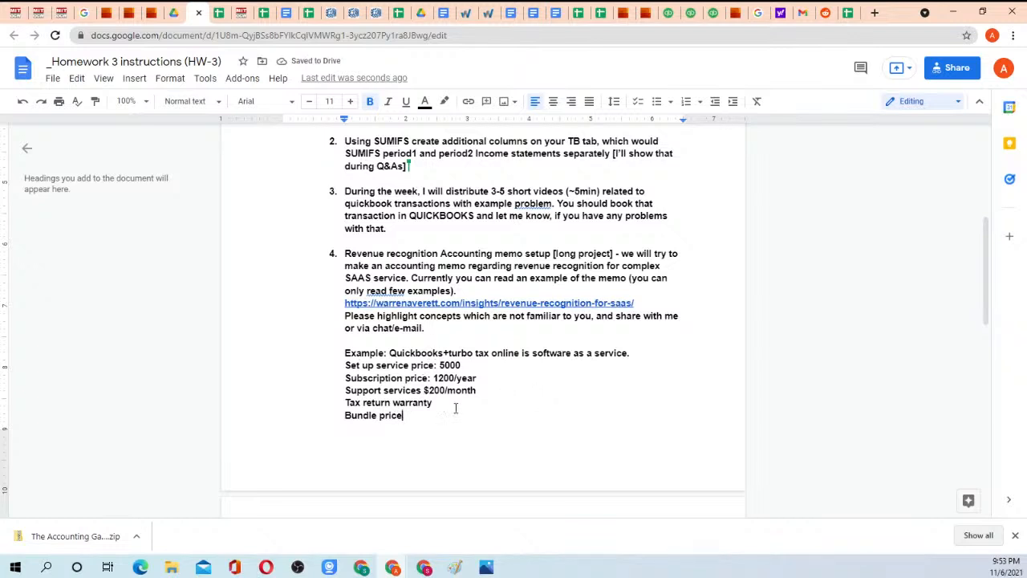
type(":")
type("6000")
key("Left")
key("Left")
key("Left")
key("Left")
type("$")
key("Left")
key("Left")
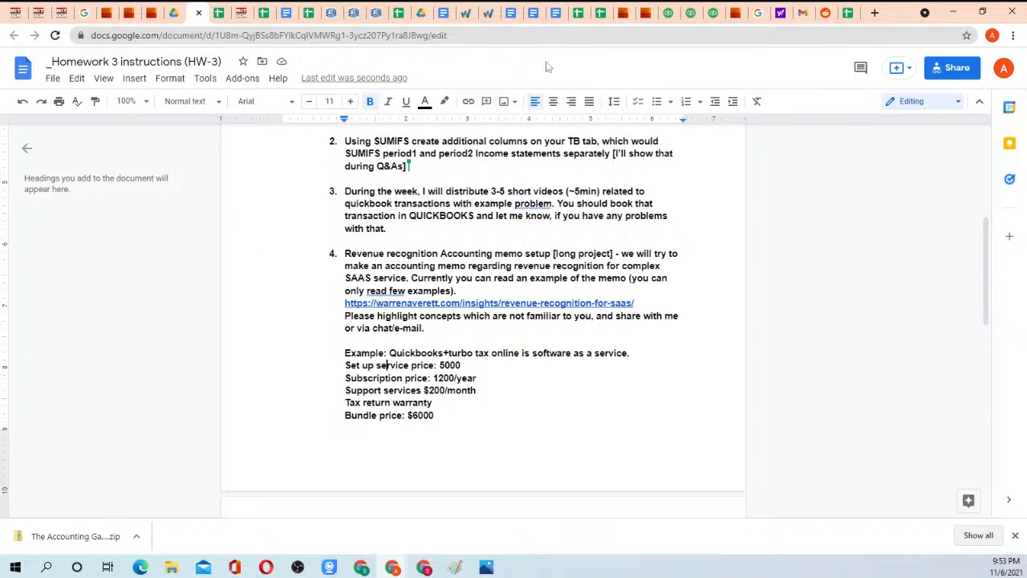
Switch to the open Warren Averett article on SaaS revenue recognition and select its full web address.
left_click(467, 12)
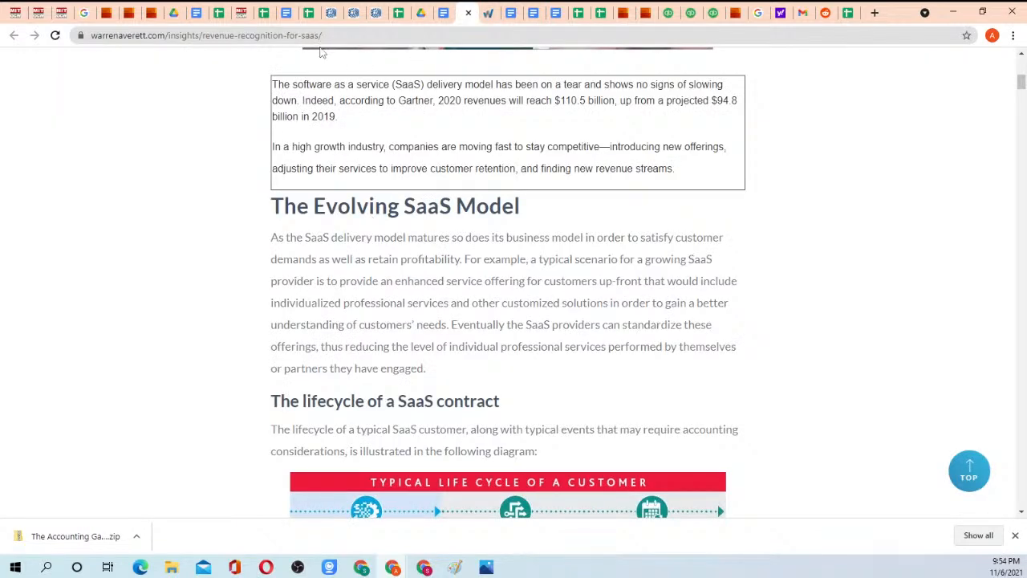
left_click(320, 38)
left_click(339, 35)
key("ctrl+a")
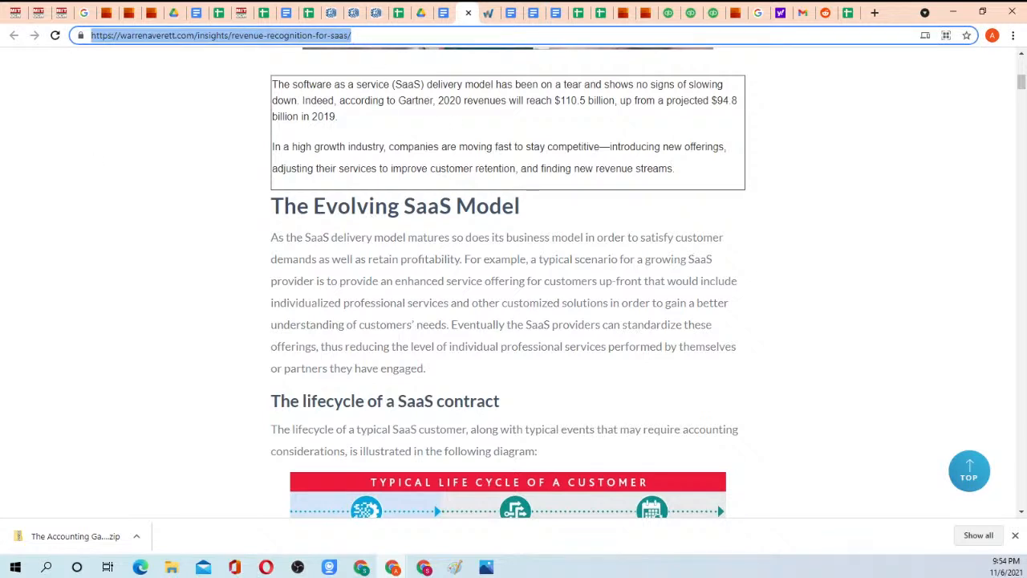
key("alt+Tab")
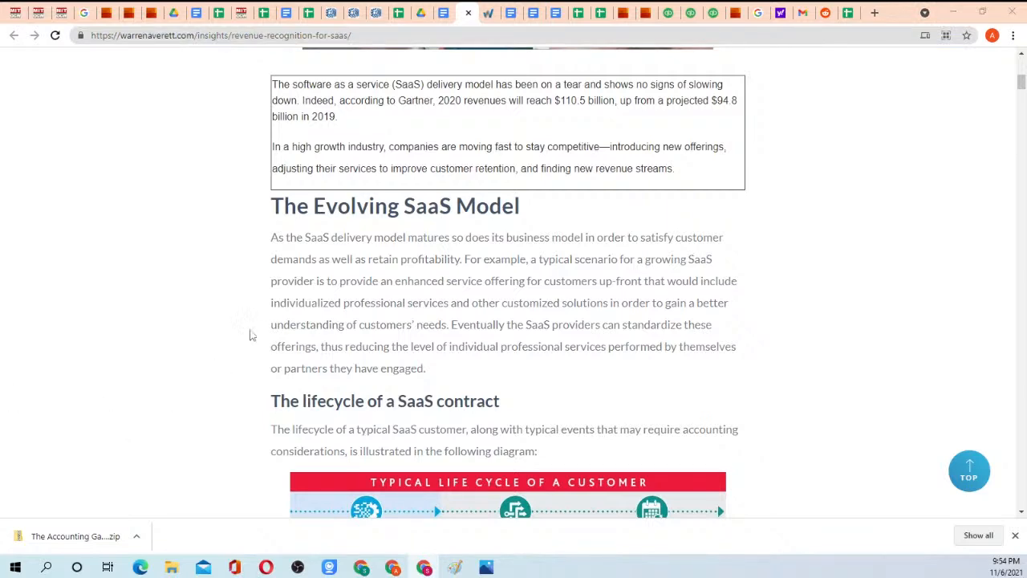
Look through the SaaS revenue recognition article from its title down to the typical customer life cycle diagram.
scroll(430, 220, "up", 4)
scroll(429, 220, "up", 2)
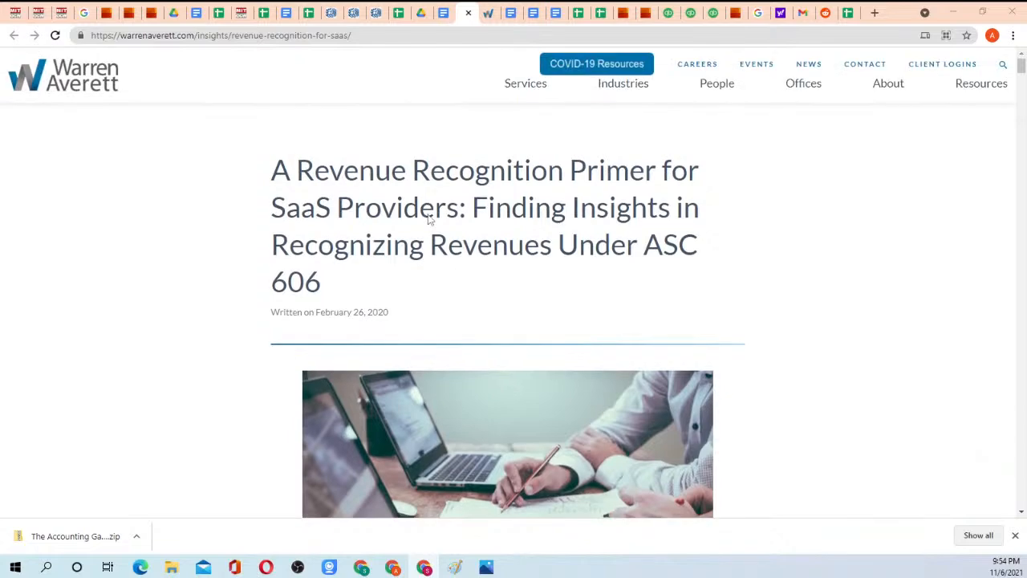
scroll(405, 220, "down", 6)
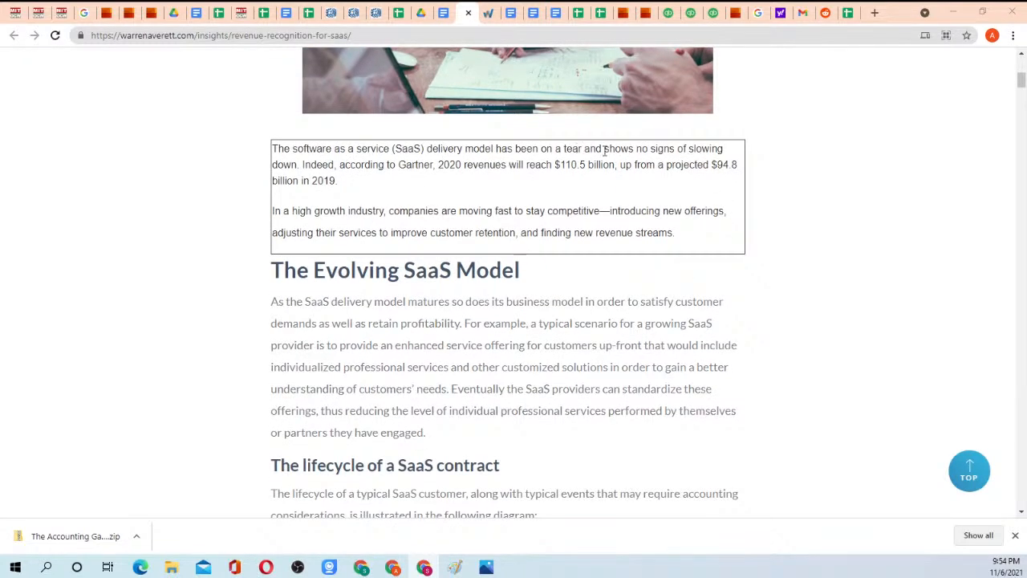
scroll(367, 244, "down", 2)
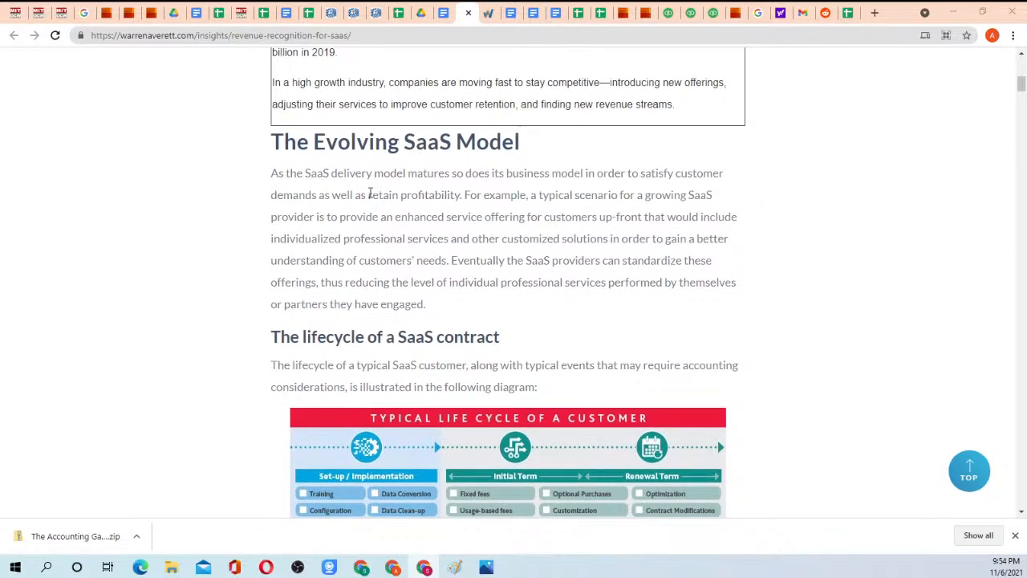
scroll(370, 194, "down", 2)
scroll(374, 196, "down", 2)
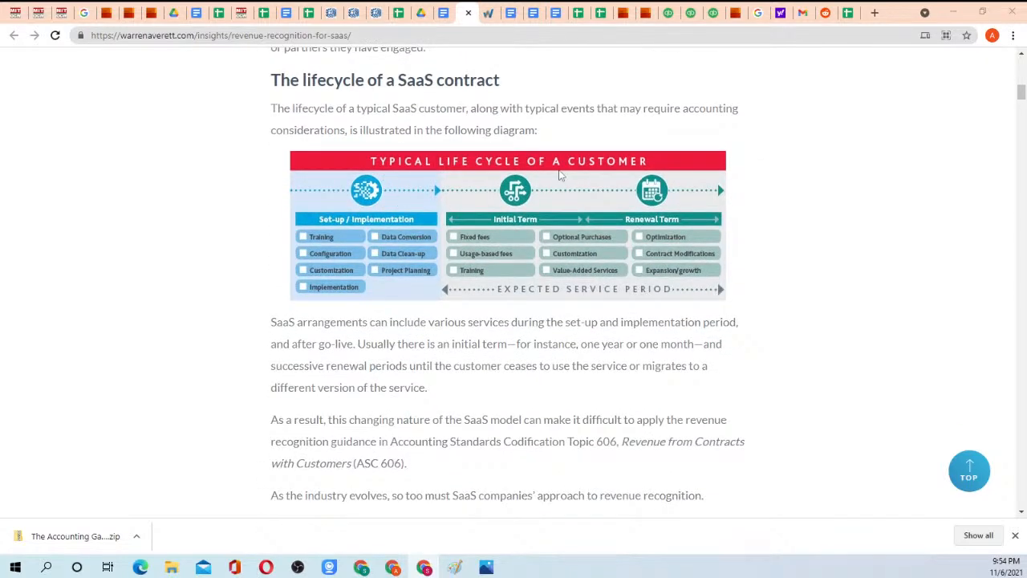
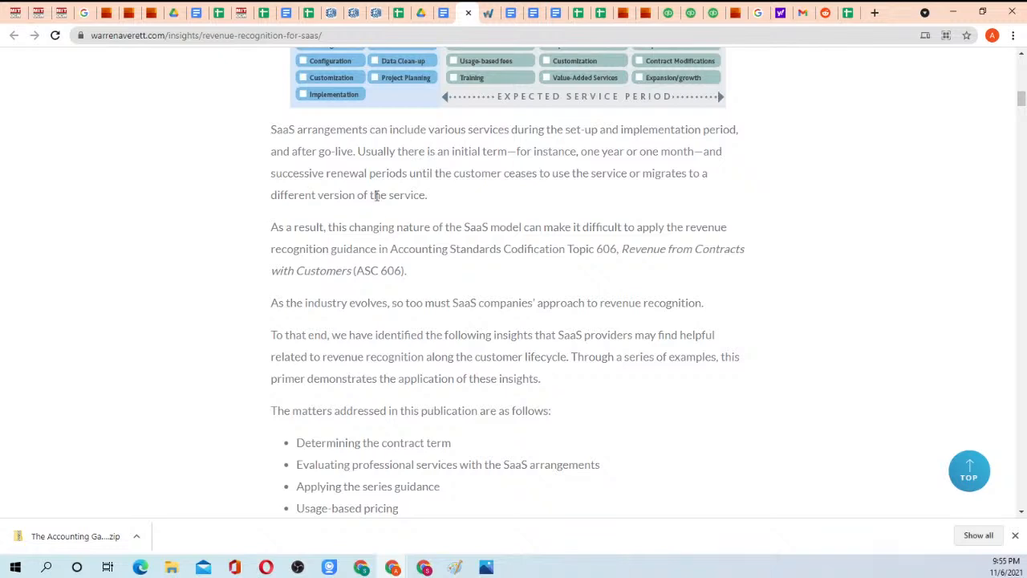
scroll(431, 192, "down", 1)
scroll(437, 186, "up", 2)
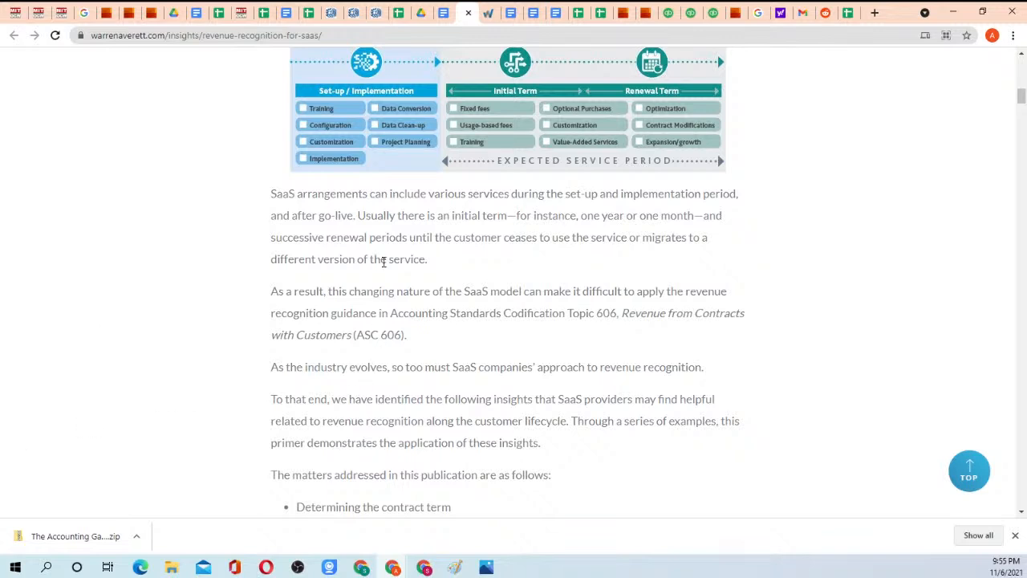
Review the item 4 SaaS example and optional item 5 in the Homework 3 instructions, and open the _Homework_public folder in Drive.
left_click(443, 12)
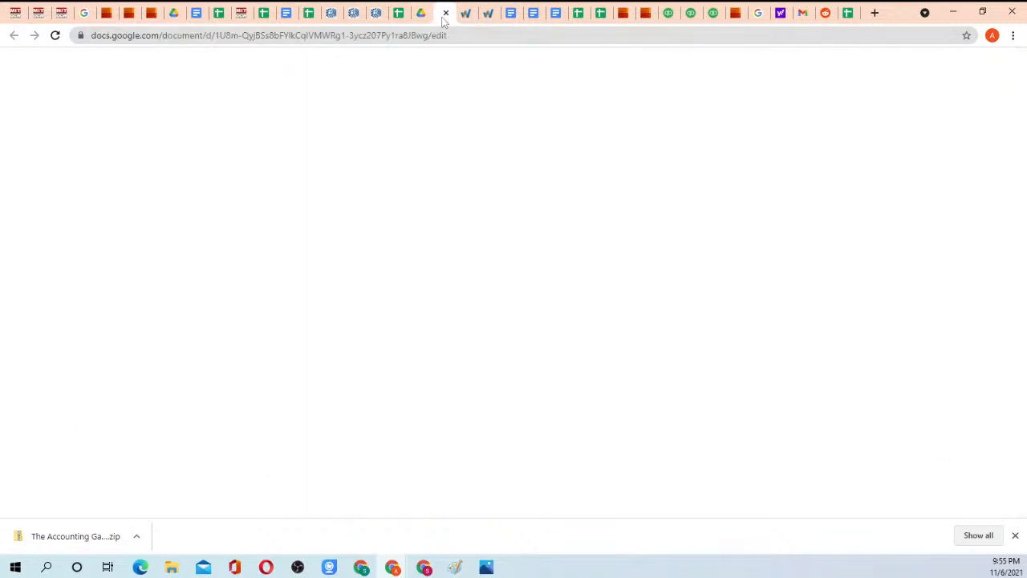
left_click_drag(348, 286, 447, 346)
left_click(447, 345)
scroll(414, 328, "down", 3)
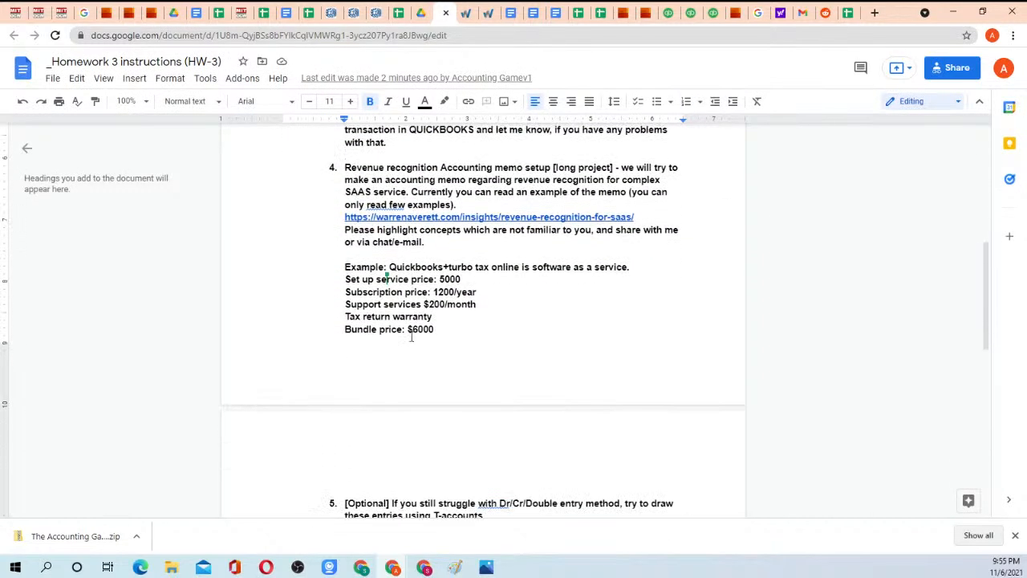
scroll(418, 281, "down", 4)
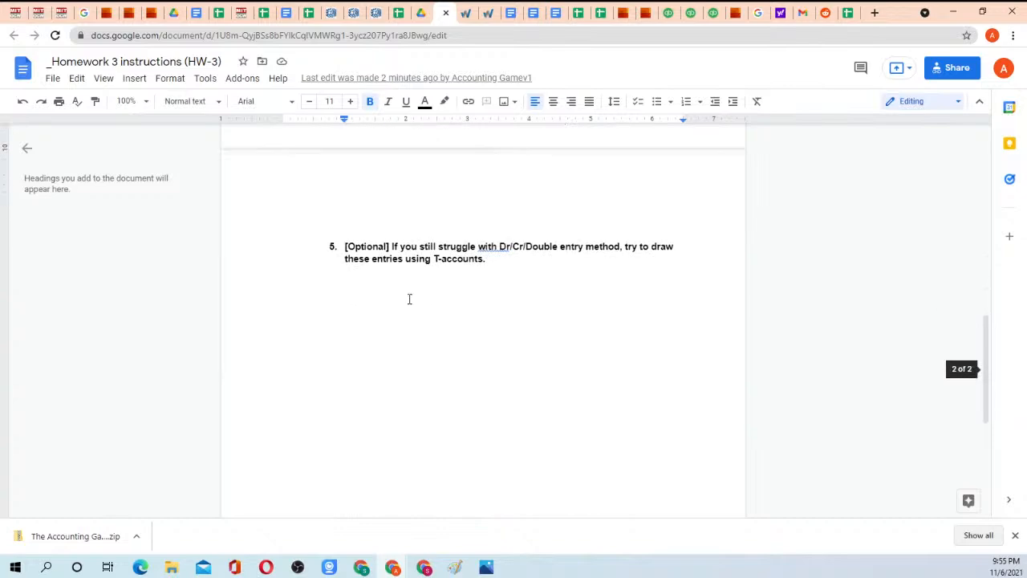
left_click_drag(400, 246, 494, 264)
left_click(494, 264)
scroll(484, 275, "up", 6)
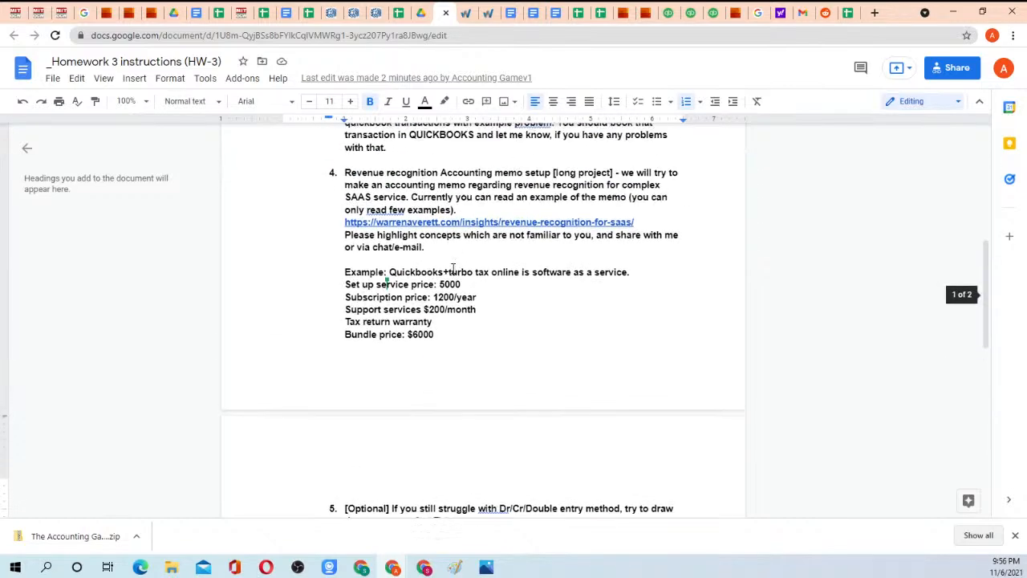
scroll(382, 265, "down", 2)
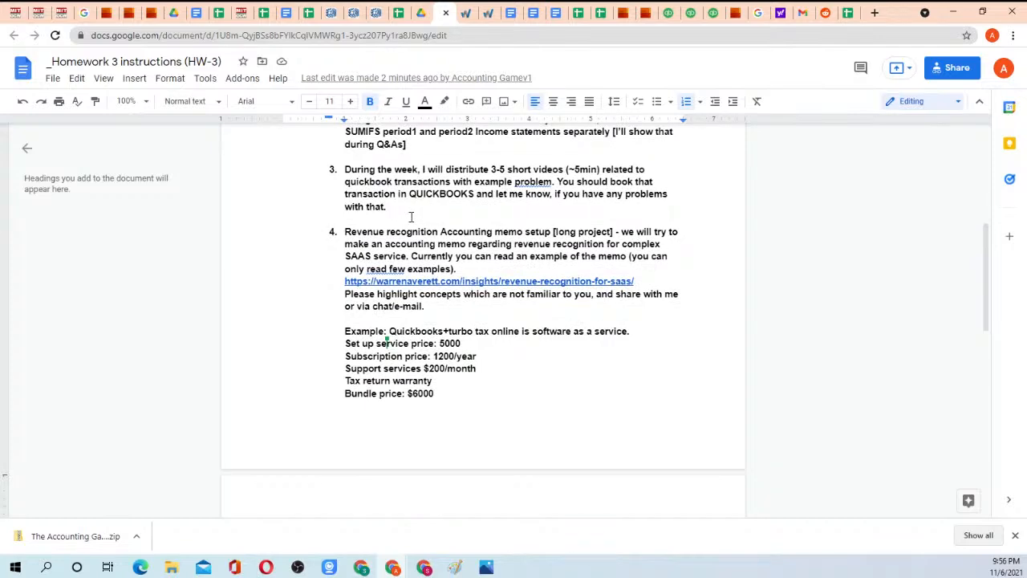
scroll(385, 200, "down", 5)
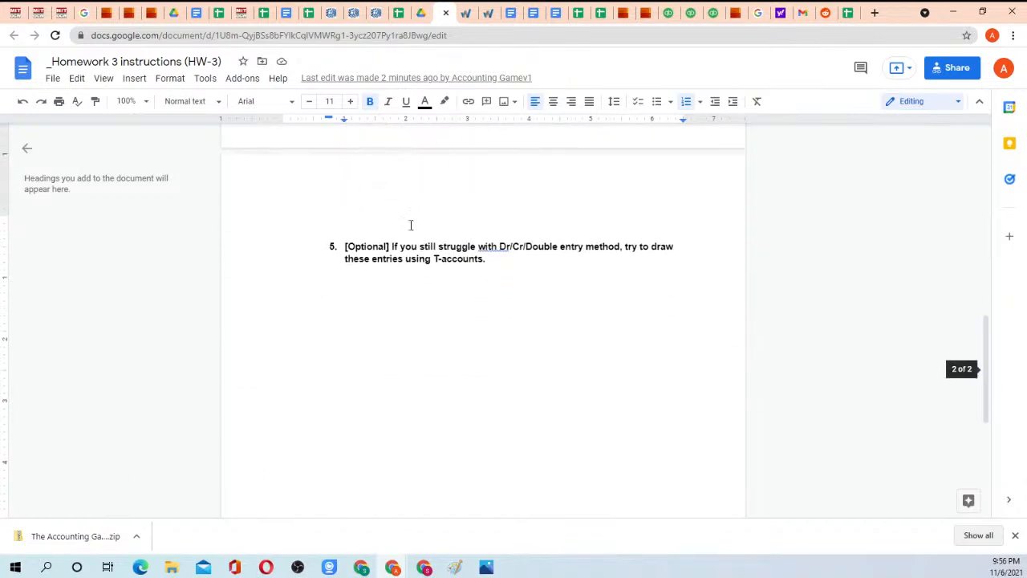
scroll(413, 223, "up", 2)
scroll(420, 215, "up", 4)
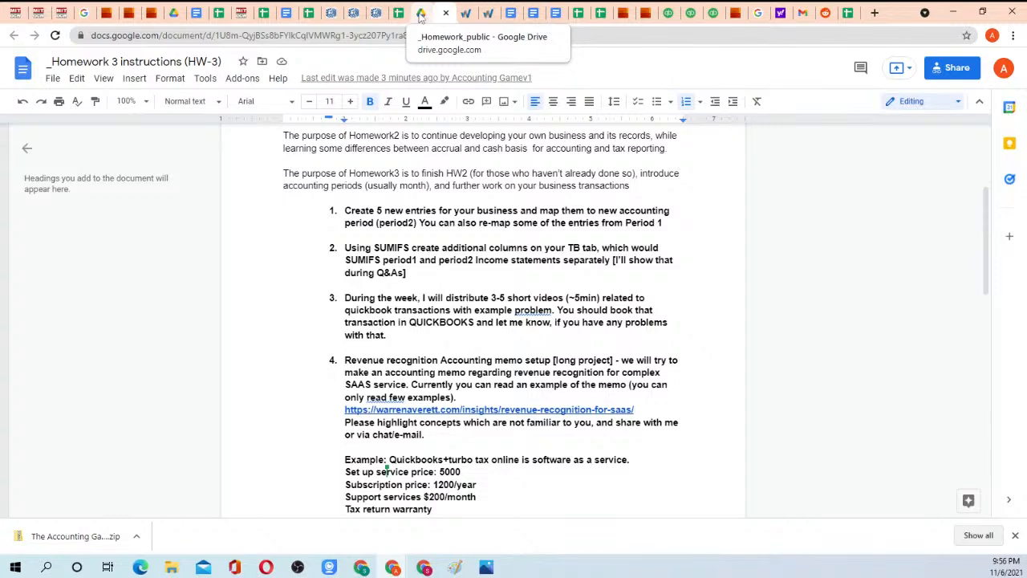
left_click(421, 14)
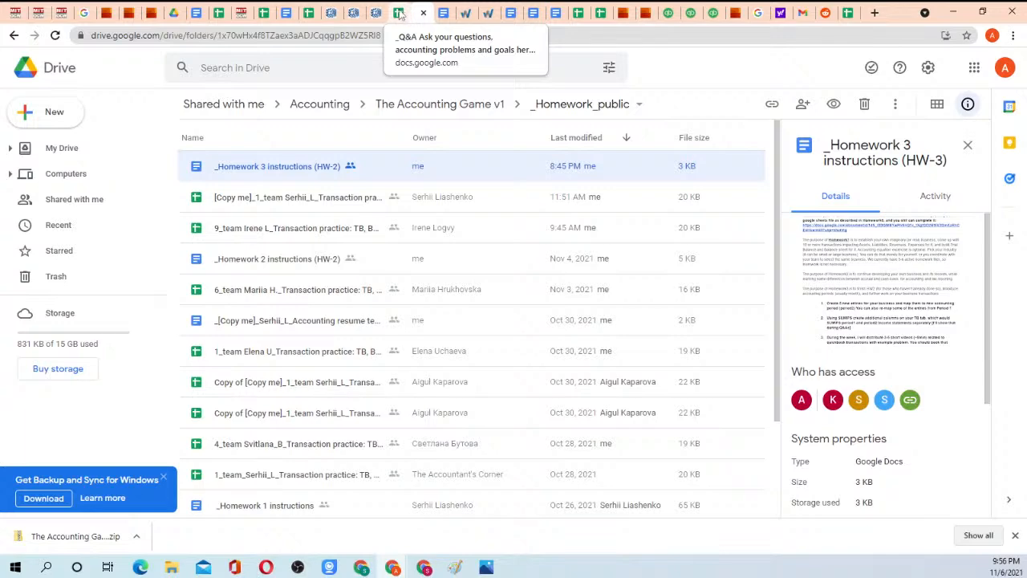
Return to the Warren Averett article and highlight the word "renewal" in the paragraph below the customer life cycle diagram.
left_click(466, 12)
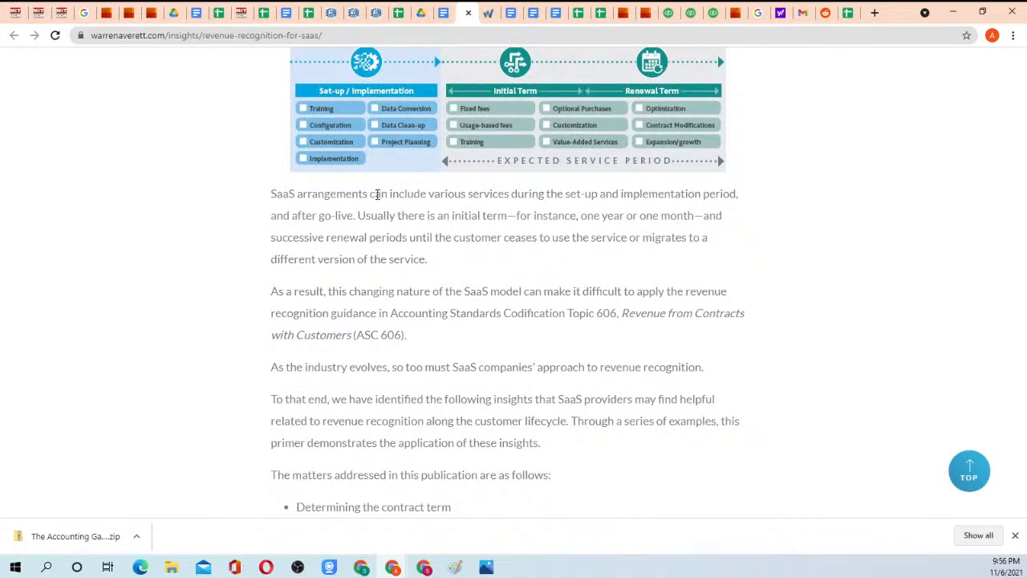
scroll(419, 192, "down", 1)
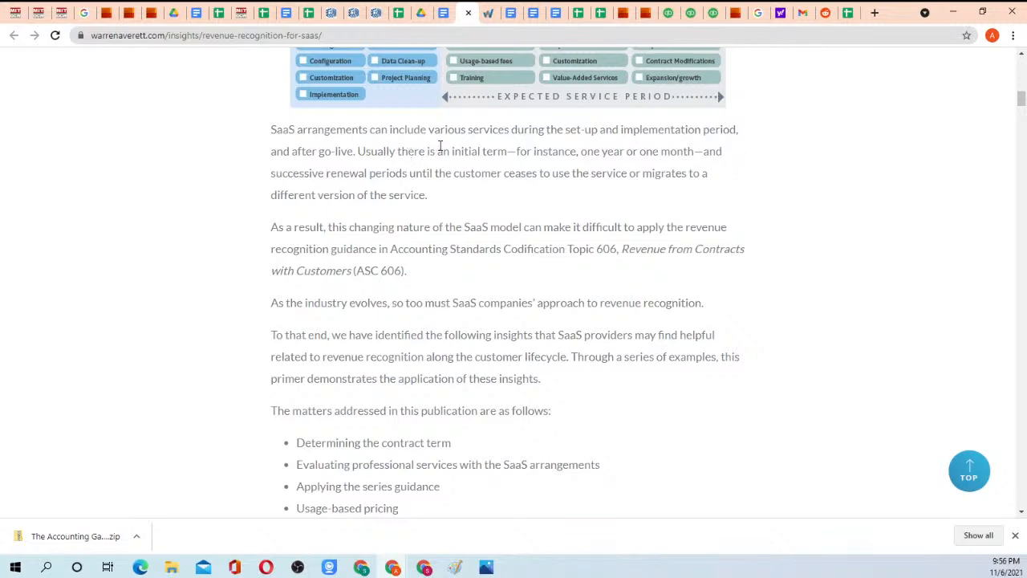
scroll(443, 153, "up", 1)
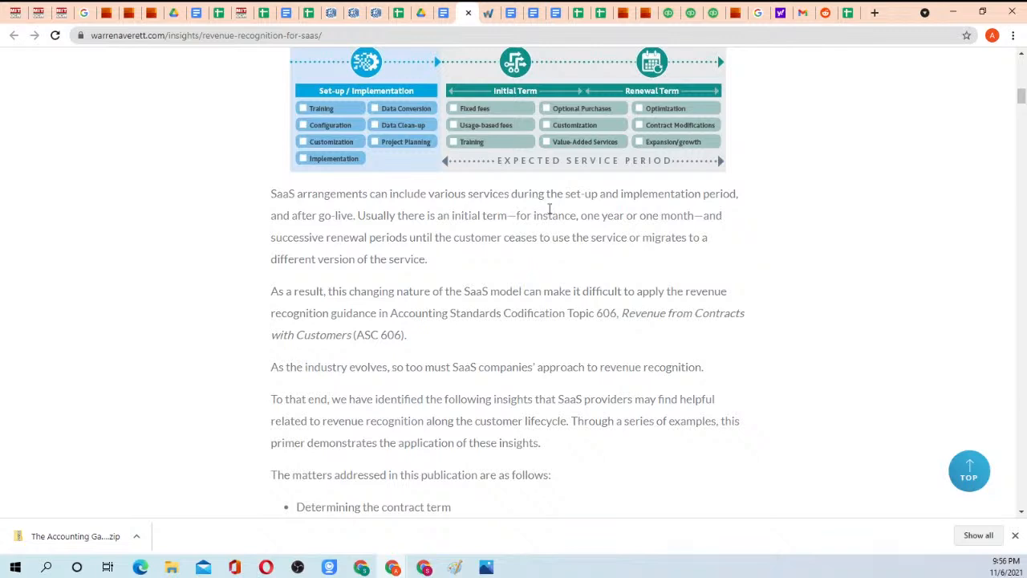
left_click_drag(327, 238, 370, 237)
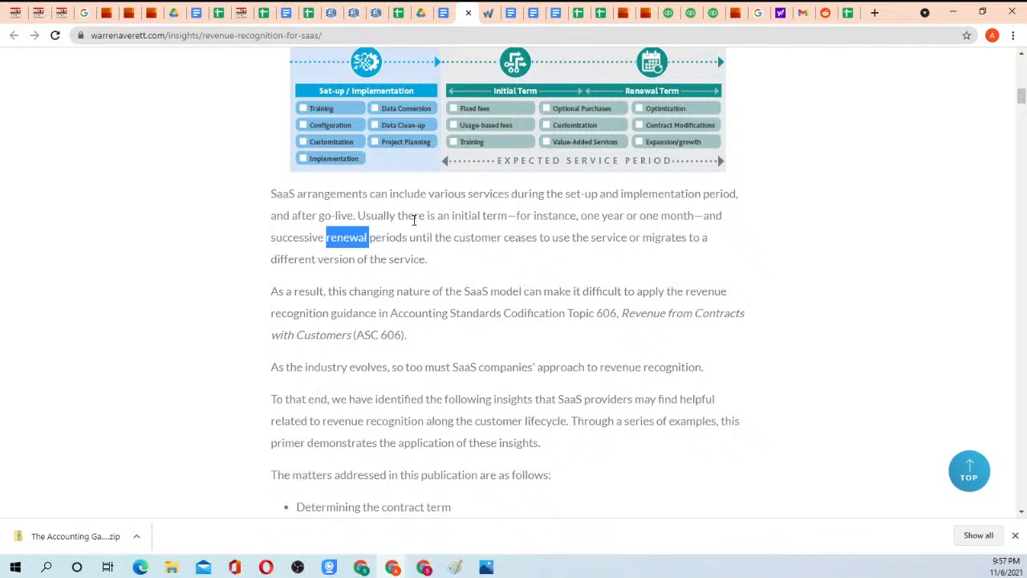
Highlight the whole "SaaS arrangements can include various services" paragraph for reading, and clear the selection.
left_click(272, 193)
left_click_drag(272, 193, 452, 257)
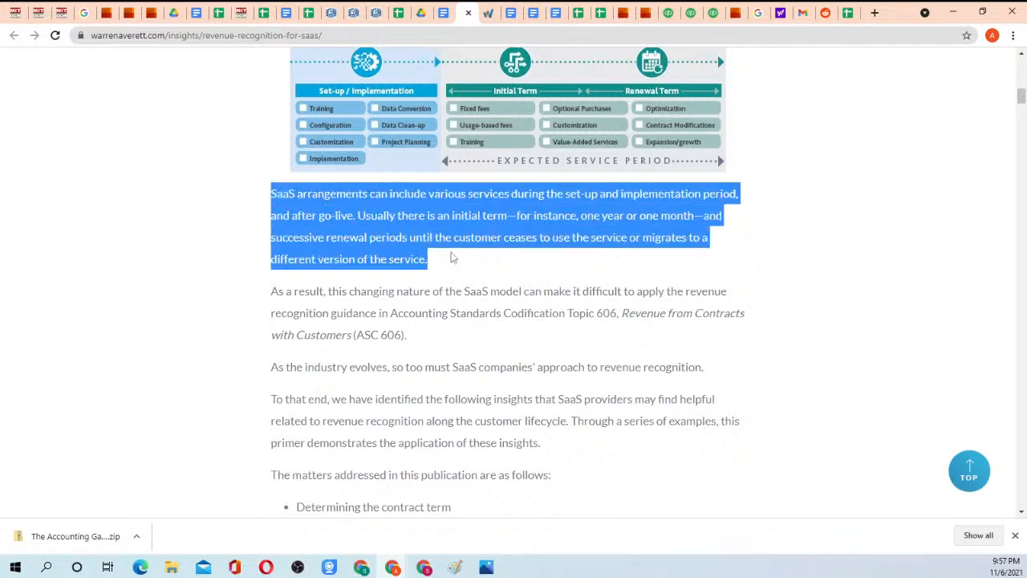
left_click(455, 261)
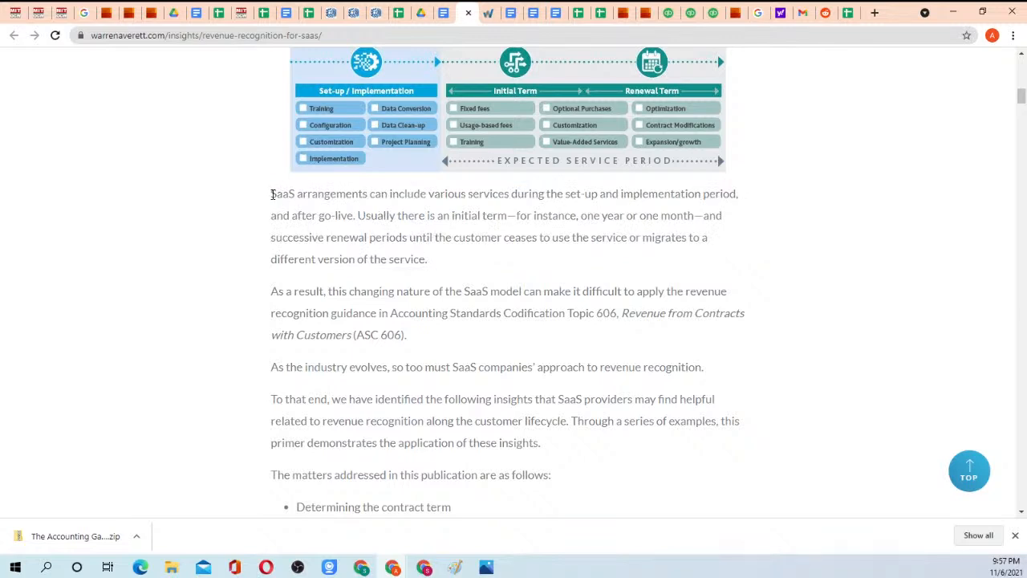
left_click_drag(273, 193, 437, 269)
left_click(438, 270)
left_click_drag(273, 192, 436, 270)
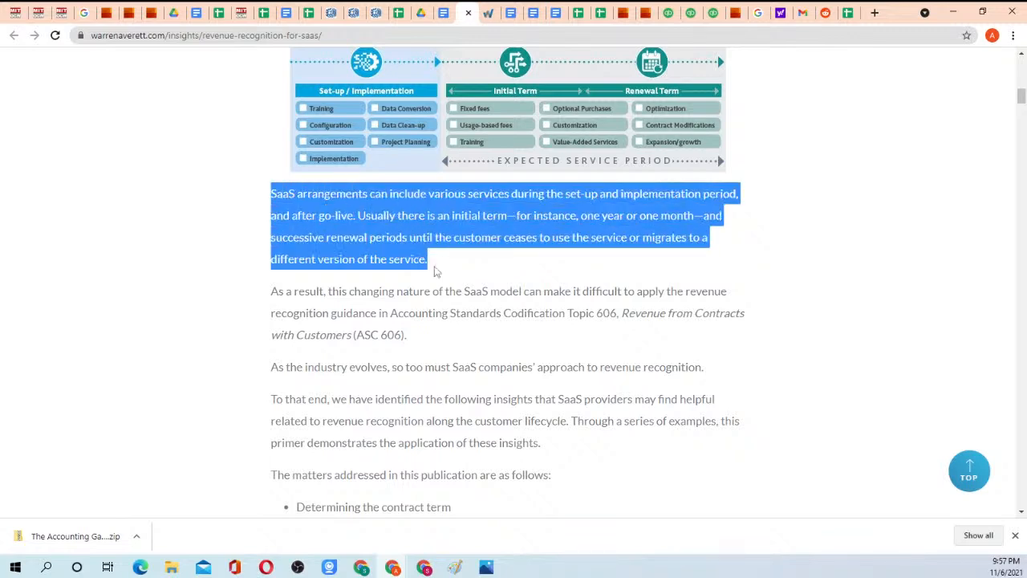
left_click(439, 272)
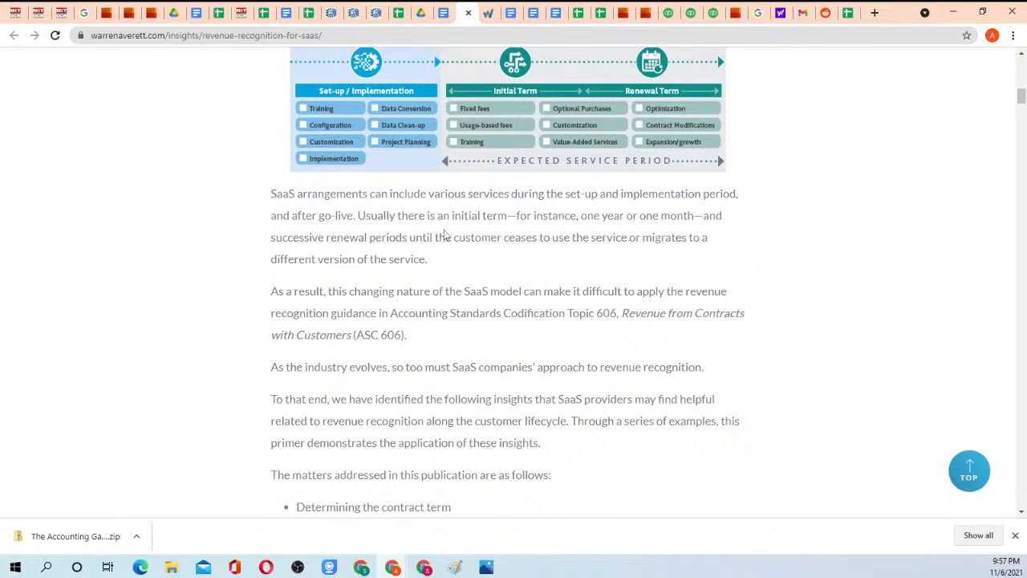
Read on through the ASC 606 paragraphs and highlight "revenue recognition along the customer lifecycle" in the insights paragraph.
scroll(446, 234, "down", 1)
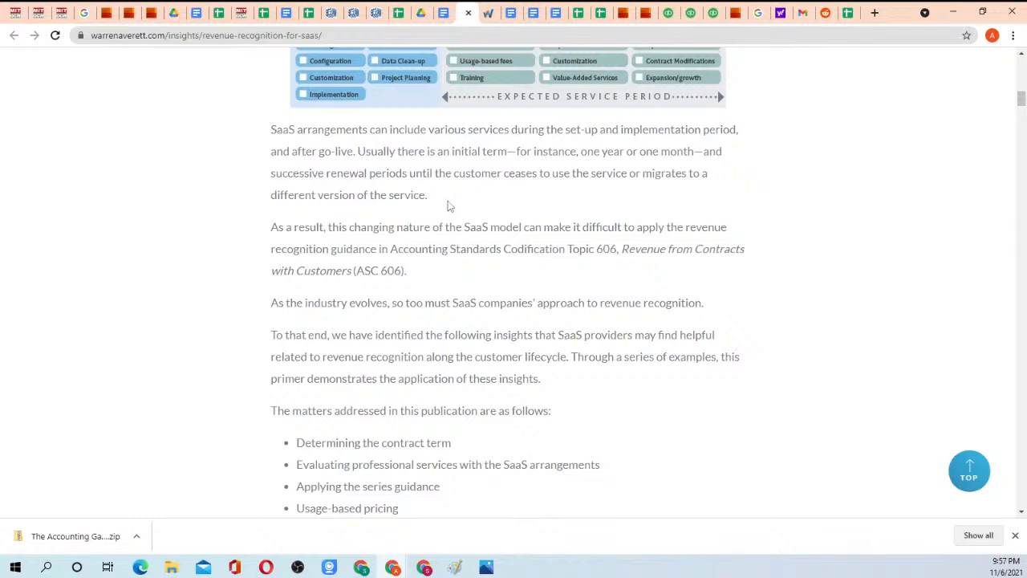
scroll(429, 187, "down", 1)
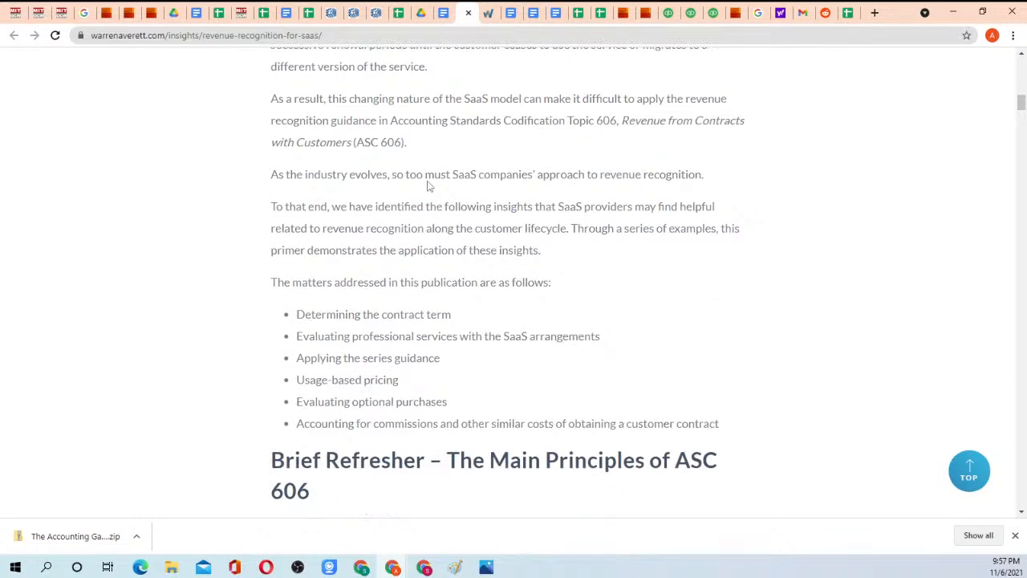
scroll(437, 193, "up", 2)
scroll(438, 220, "down", 1)
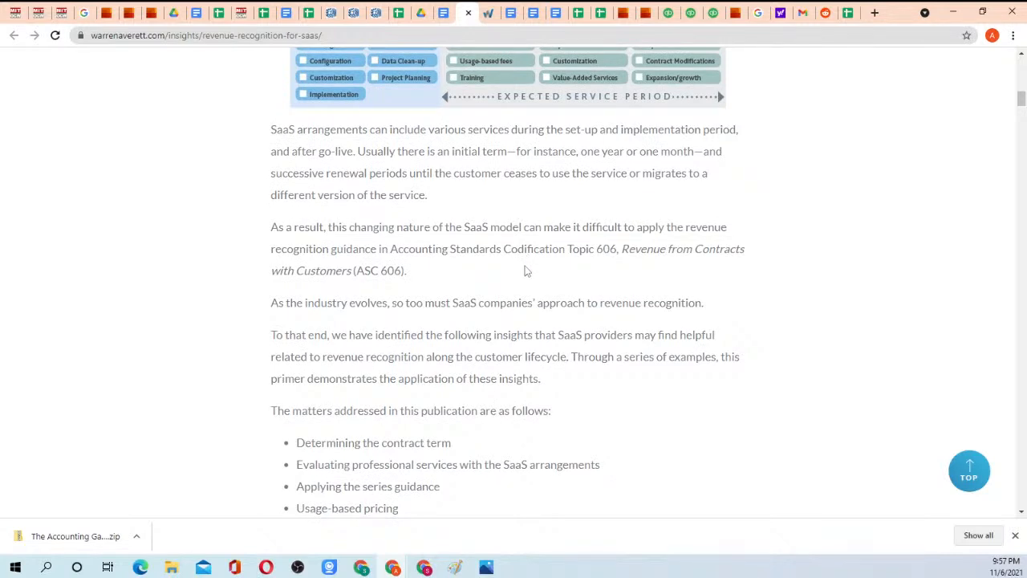
scroll(526, 273, "down", 2)
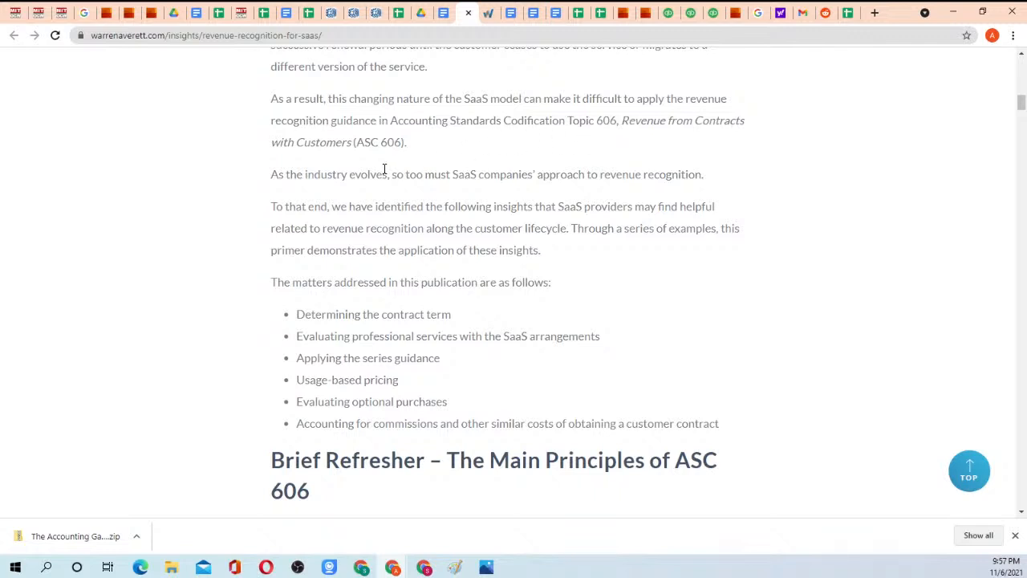
scroll(385, 178, "down", 1)
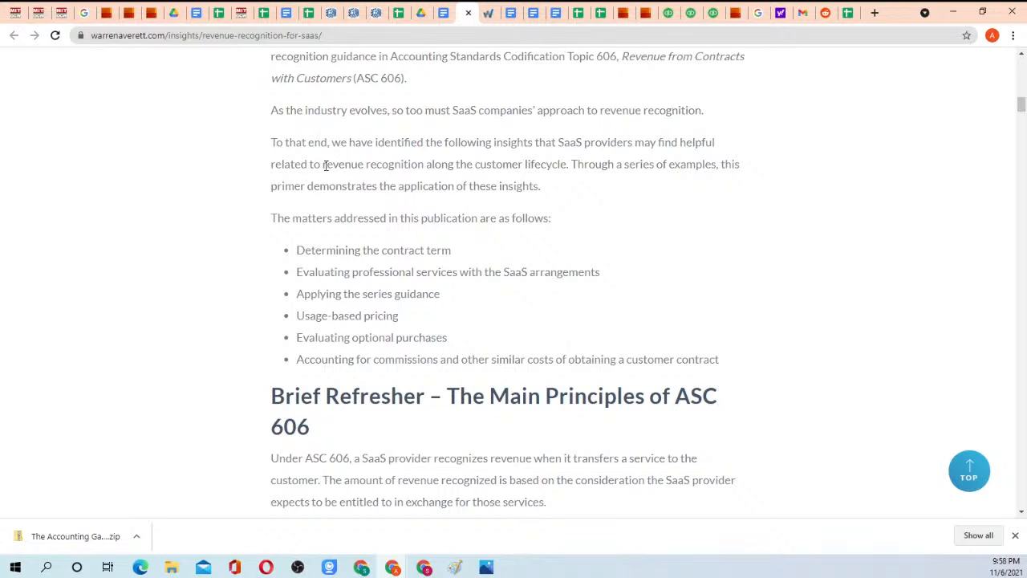
left_click_drag(325, 165, 571, 167)
left_click(571, 167)
left_click_drag(368, 165, 574, 168)
left_click(571, 187)
Examine the customer life cycle diagram and the ASC 606 five-step process, and highlight the customer lifecycle wording in the insights paragraph.
scroll(541, 146, "up", 3)
scroll(541, 146, "up", 3)
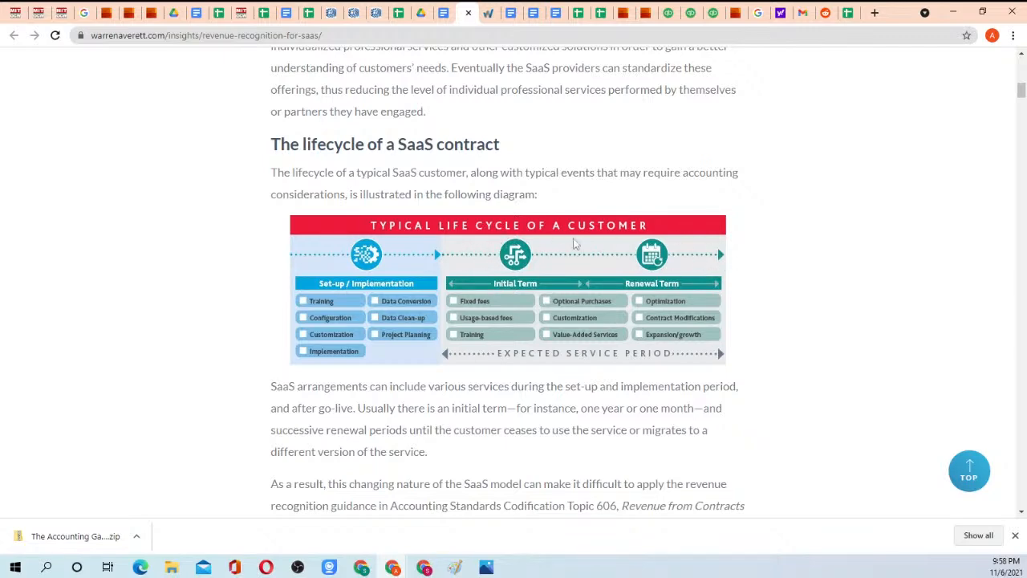
scroll(489, 266, "down", 4)
scroll(489, 267, "down", 4)
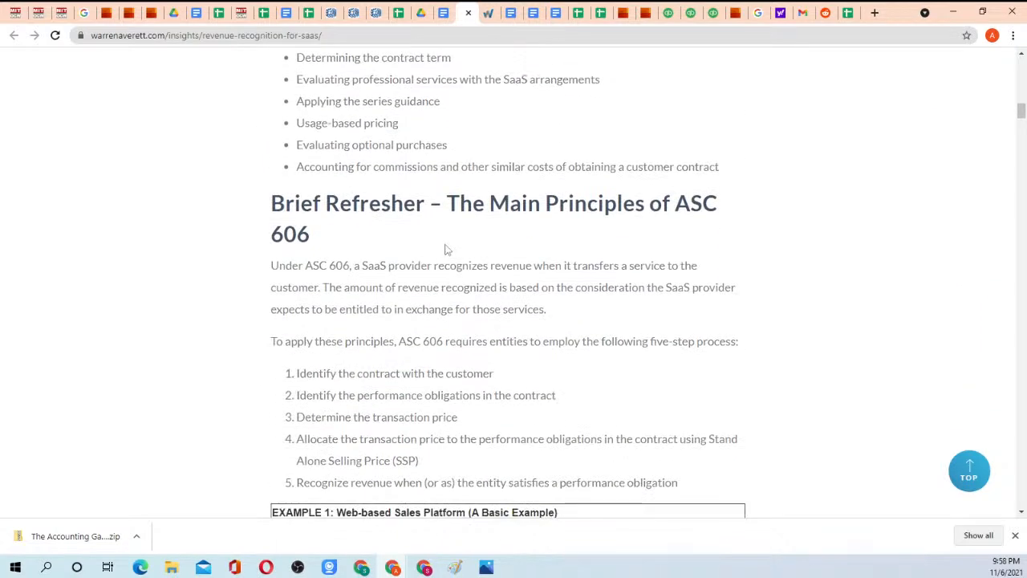
scroll(454, 255, "down", 2)
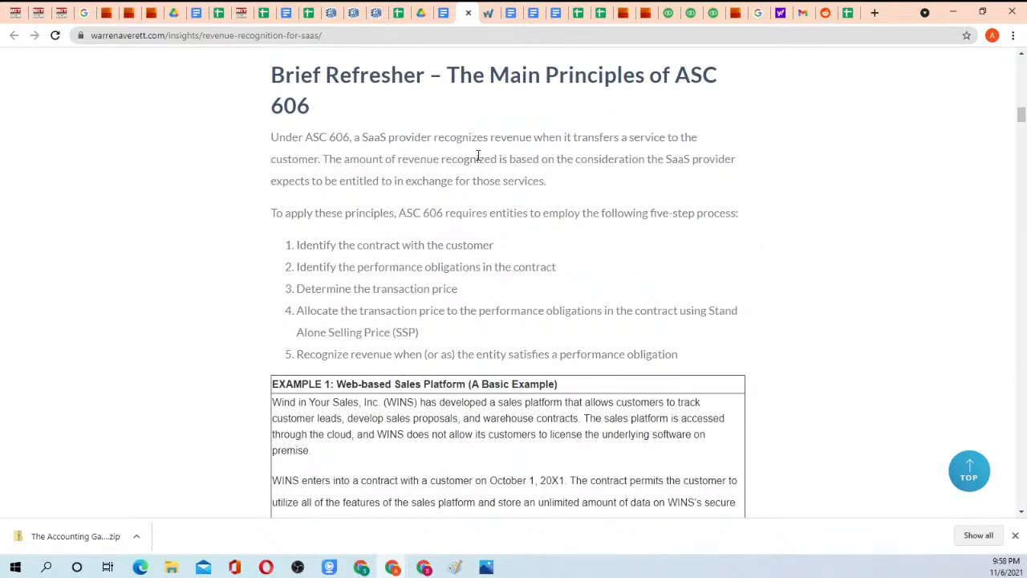
scroll(478, 155, "up", 5)
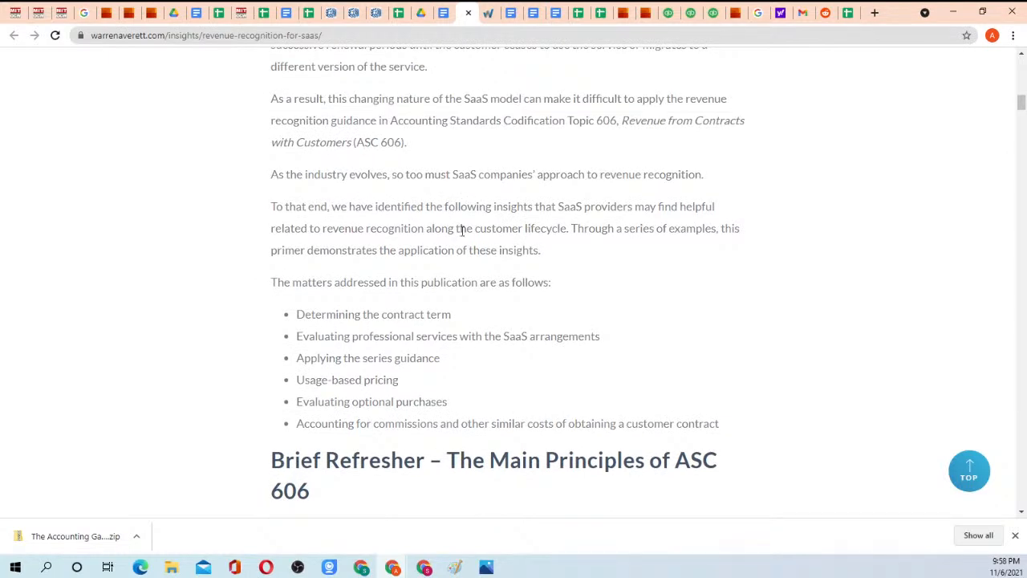
left_click_drag(435, 230, 559, 232)
left_click(560, 231)
Highlight the bullet "Determining the contract term" in the list of matters addressed, and clear the selection.
scroll(495, 264, "down", 2)
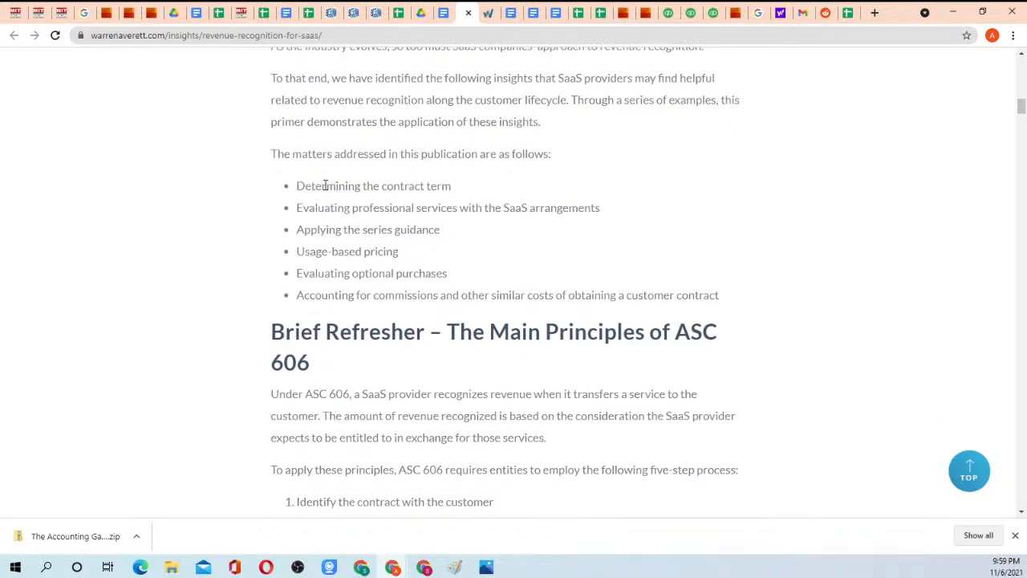
left_click_drag(297, 189, 455, 191)
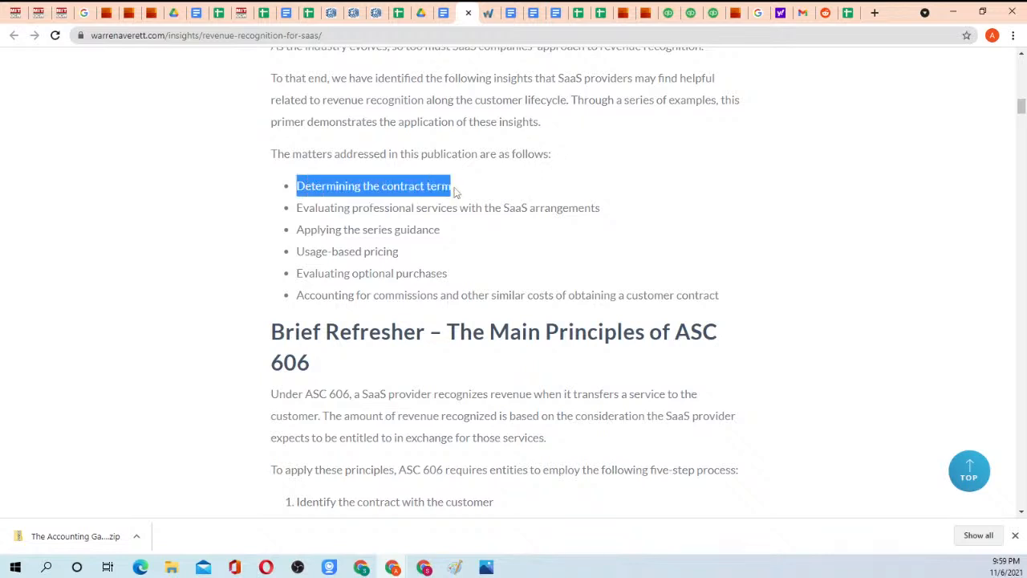
left_click(454, 191)
left_click_drag(298, 187, 456, 190)
left_click(457, 191)
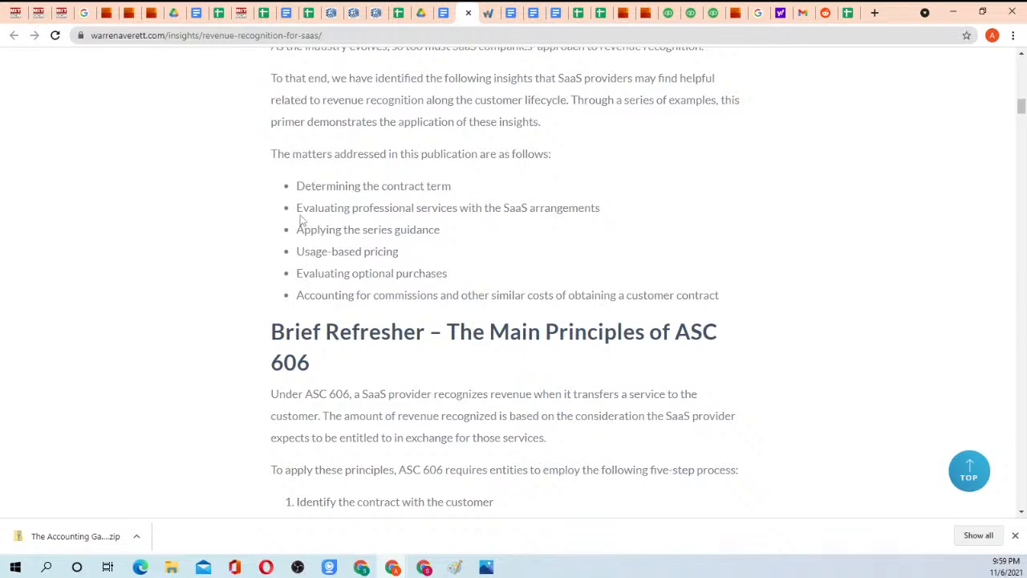
Highlight the bullet on evaluating professional services, and emphasize its words "SaaS arrangements".
left_click_drag(298, 209, 603, 211)
left_click(605, 215)
left_click_drag(504, 207, 604, 212)
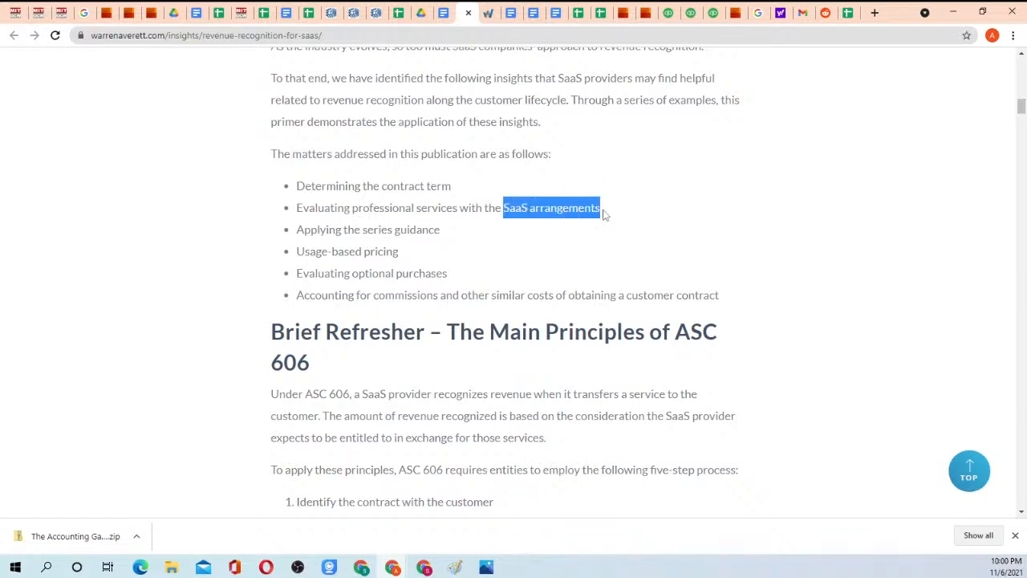
left_click(605, 215)
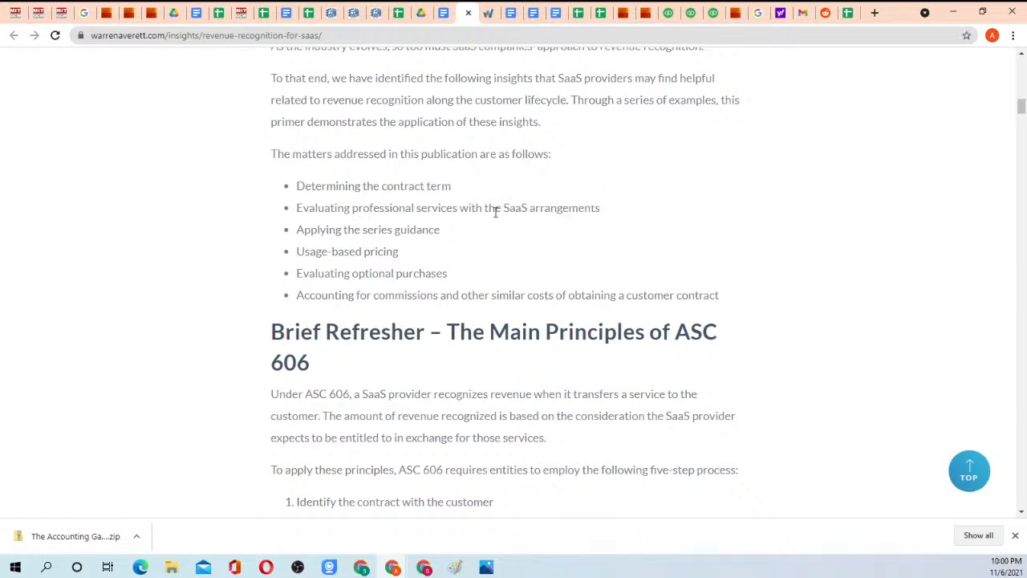
left_click_drag(503, 208, 601, 210)
left_click(599, 208)
Highlight "Evaluating professional services with" in the second bullet, extend the highlight to the whole bullet, and clear it.
left_click_drag(298, 209, 458, 208)
left_click(287, 204)
left_click_drag(297, 207, 483, 206)
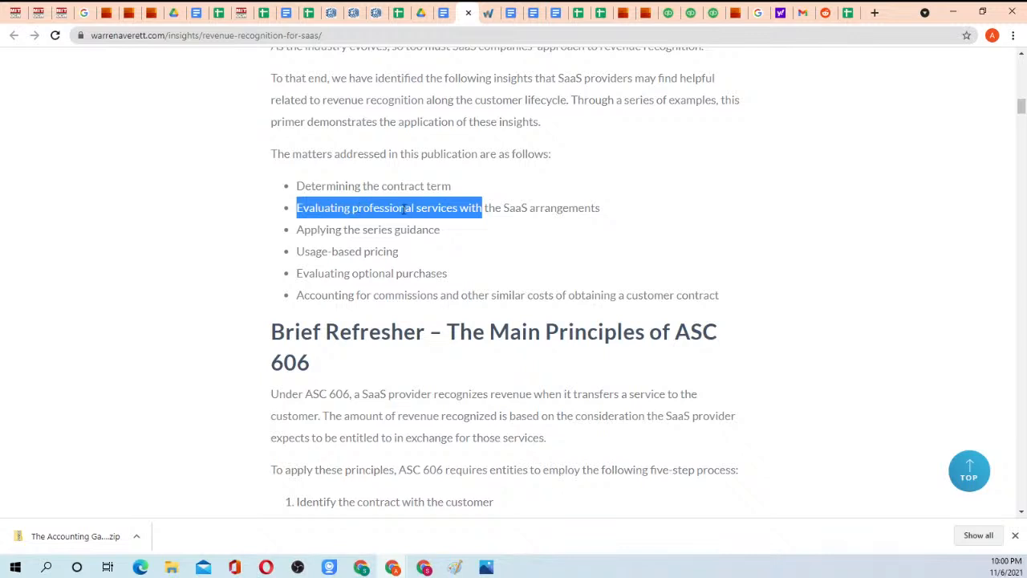
left_click(468, 206)
left_click_drag(298, 208, 503, 220)
left_click(498, 220)
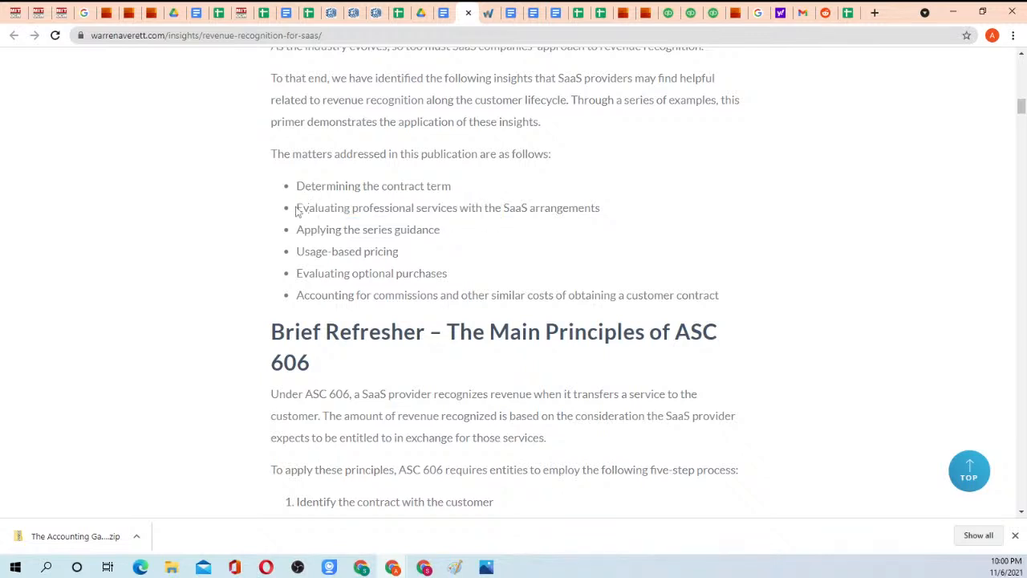
left_click_drag(296, 207, 612, 217)
left_click(611, 217)
Highlight the bullet "Applying the series guidance" and its closing words "series guidance", and clear the selection.
scroll(406, 241, "down", 1)
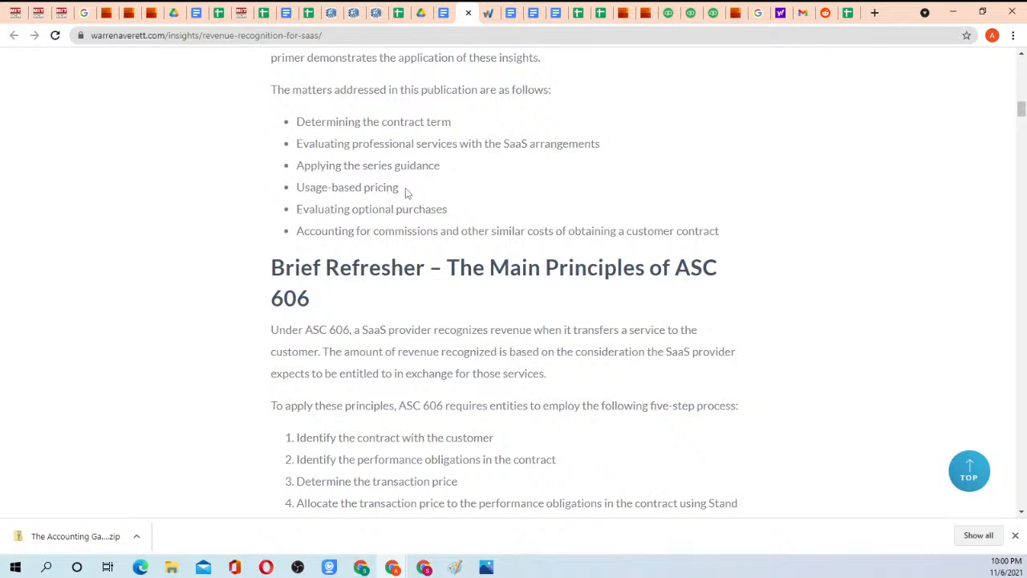
left_click_drag(297, 166, 447, 176)
left_click(447, 176)
left_click_drag(301, 166, 449, 176)
left_click(449, 177)
left_click_drag(361, 165, 442, 171)
left_click(442, 172)
left_click_drag(369, 177, 443, 175)
left_click(442, 178)
Highlight "ASC 606" in the Brief Refresher heading and the bullet "Usage-based pricing" in the list of matters.
left_click_drag(690, 264, 435, 296)
left_click(354, 297)
left_click_drag(297, 187, 403, 192)
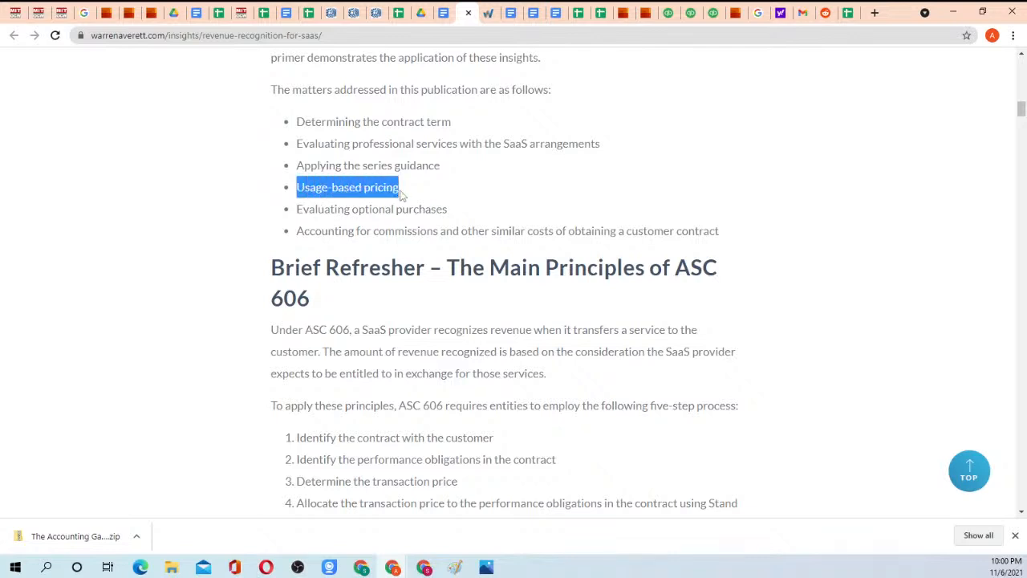
Highlight the bullets "Usage-based pricing" and "Evaluating optional purchases", followed by the whole list of matters, and clear the selection.
left_click(403, 196)
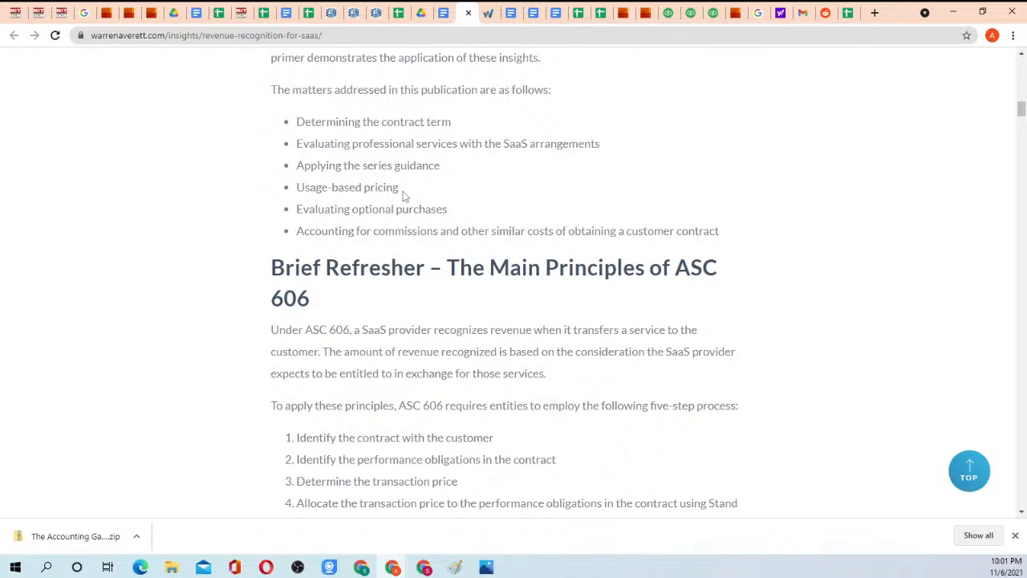
left_click_drag(295, 193, 394, 192)
left_click(390, 191)
left_click_drag(296, 209, 449, 221)
left_click(452, 220)
left_click_drag(302, 117, 453, 226)
left_click(451, 224)
Highlight the bullet "Accounting for commissions and other similar costs of obtaining a customer contract" several times and clear it.
scroll(361, 222, "down", 1)
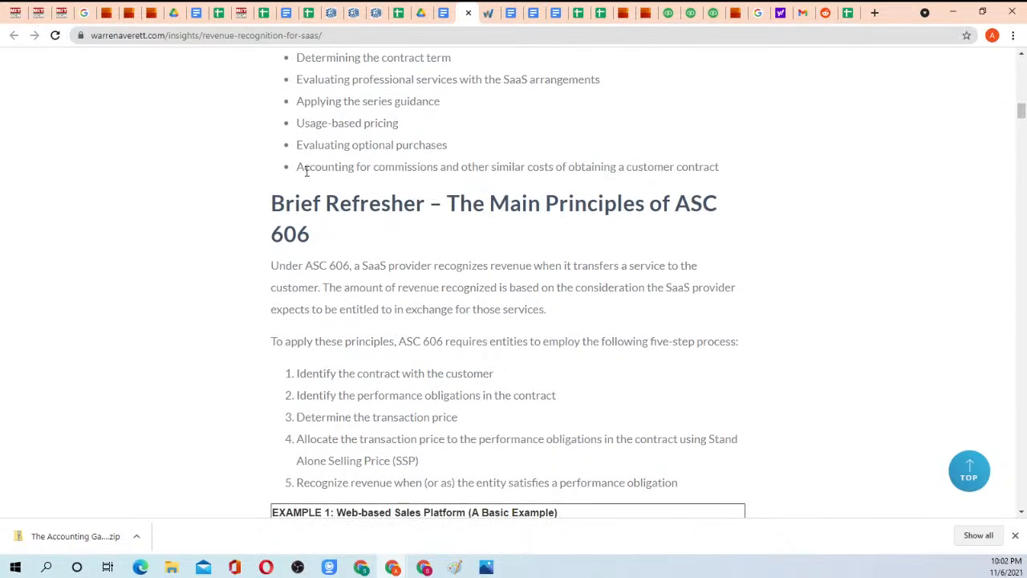
left_click_drag(297, 167, 722, 170)
left_click(711, 167)
left_click_drag(302, 167, 734, 177)
left_click(734, 177)
left_click_drag(298, 169, 733, 174)
left_click(746, 183)
Highlight the Brief Refresher heading with its opening paragraph, and the lines from "five-step process" into the second listed step.
left_click_drag(273, 201, 412, 308)
left_click(412, 309)
scroll(389, 217, "up", 1)
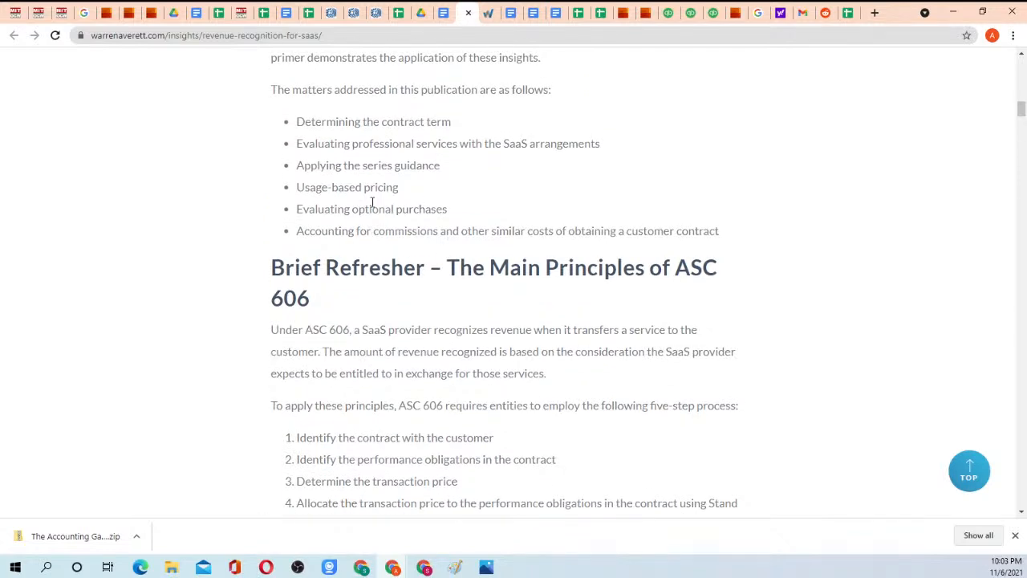
scroll(374, 233, "down", 1)
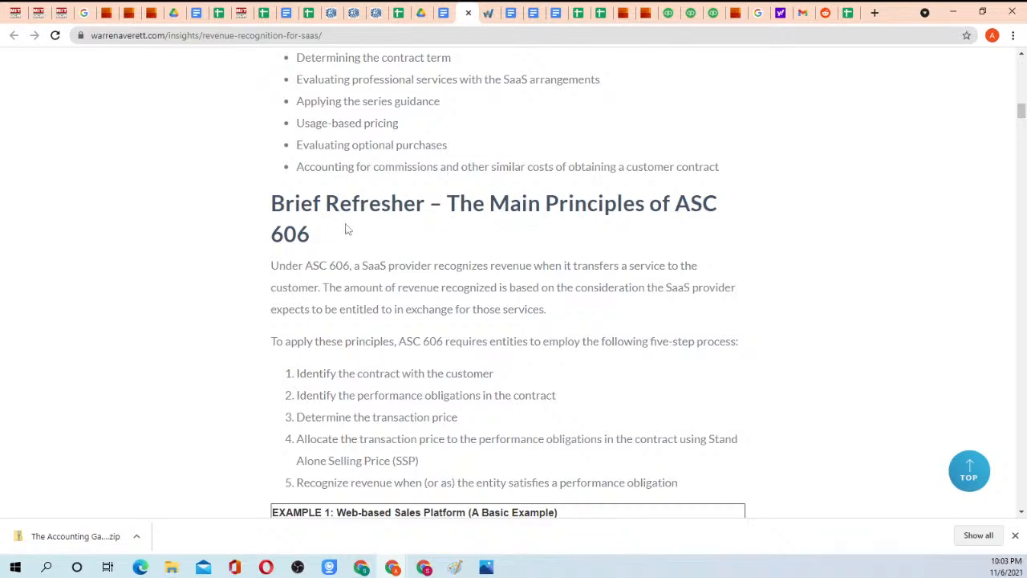
scroll(349, 251, "down", 1)
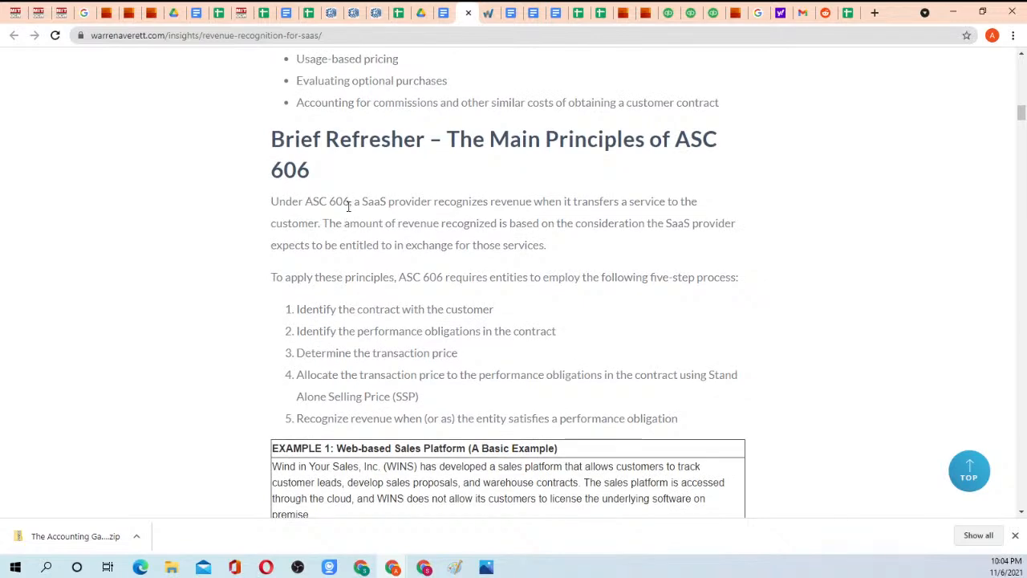
scroll(349, 225, "down", 1)
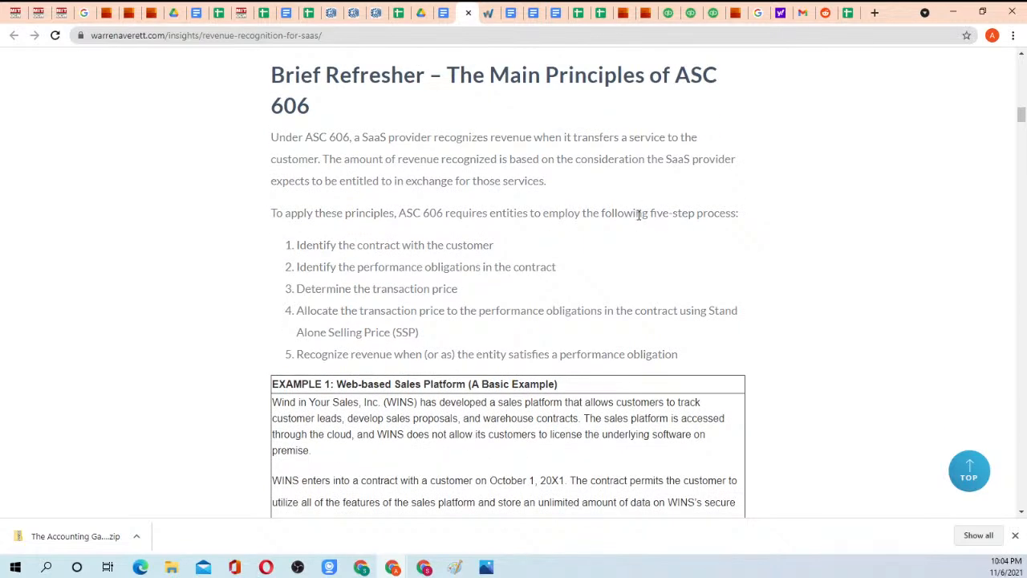
left_click_drag(639, 214, 543, 274)
left_click(544, 274)
Switch to the PwC guide "Revenue from contracts with customers" and view its five-step model figure in section 1.2.1.
left_click(106, 13)
left_click(128, 12)
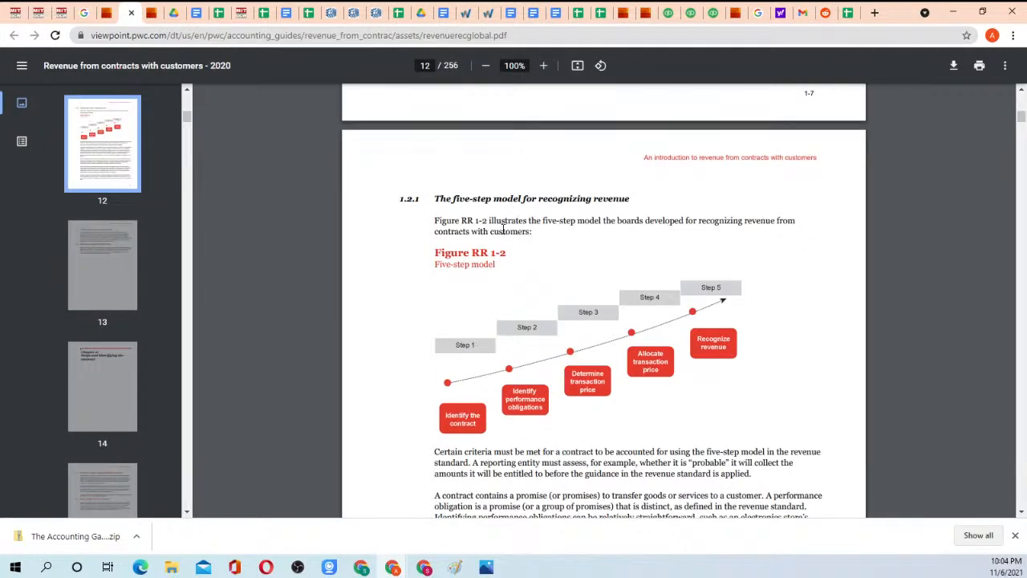
left_click(209, 38)
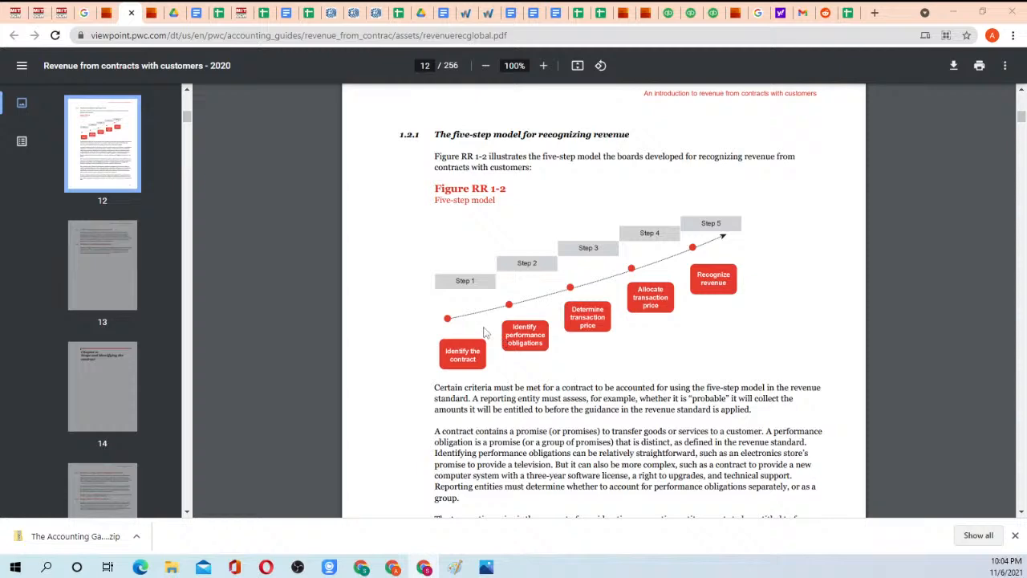
scroll(484, 331, "down", 1)
scroll(485, 332, "up", 1)
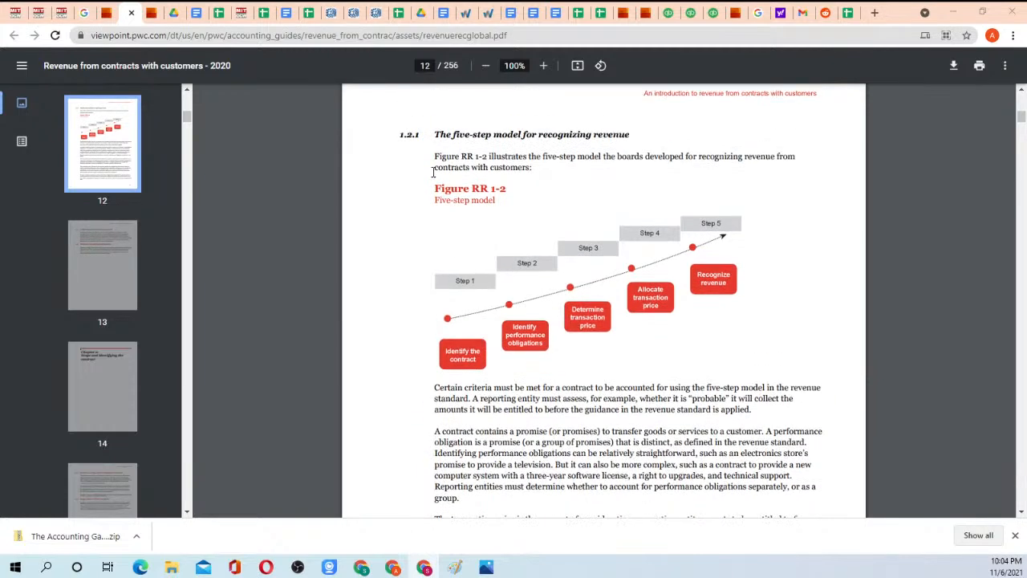
Return to the Warren Averett article and highlight the ASC 606 five-step process and its step "Identify the contract with the customer".
left_click(462, 14)
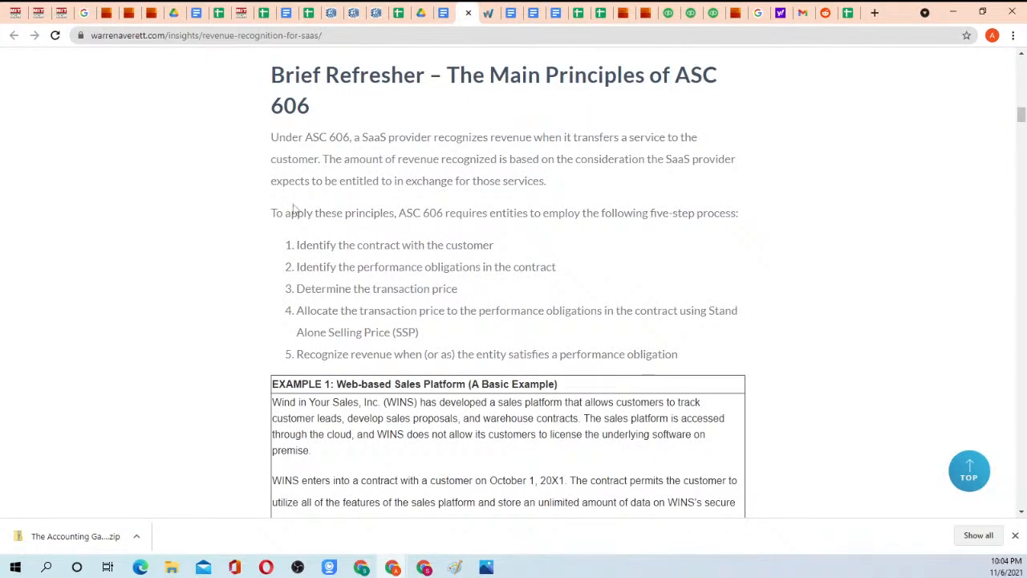
left_click_drag(272, 212, 565, 311)
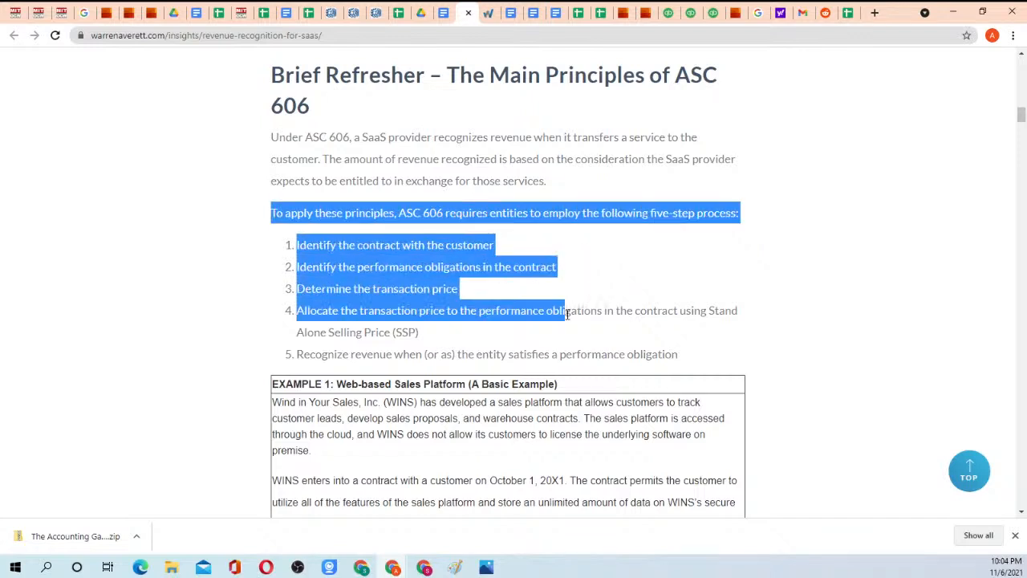
left_click(497, 309)
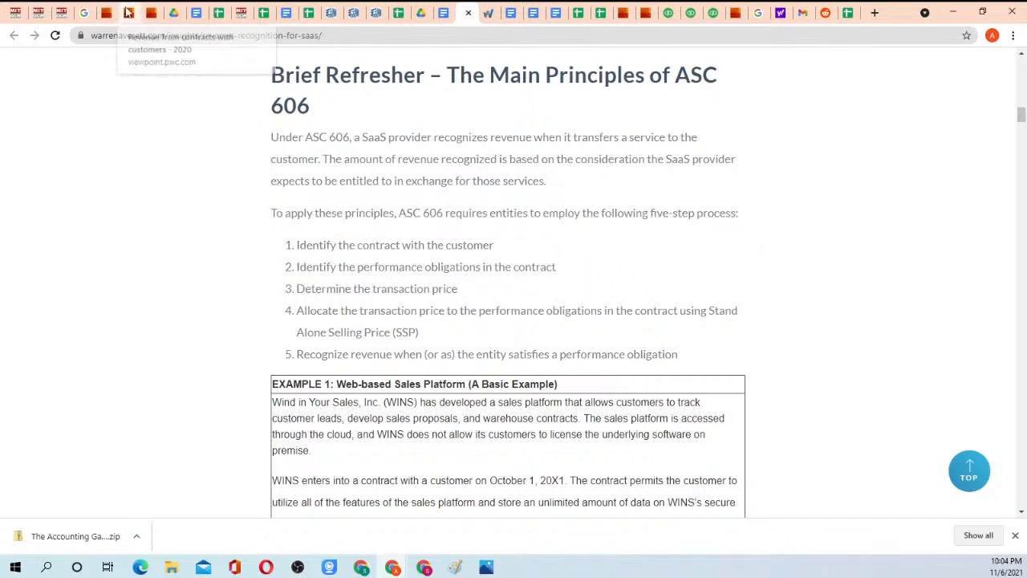
scroll(446, 315, "down", 3)
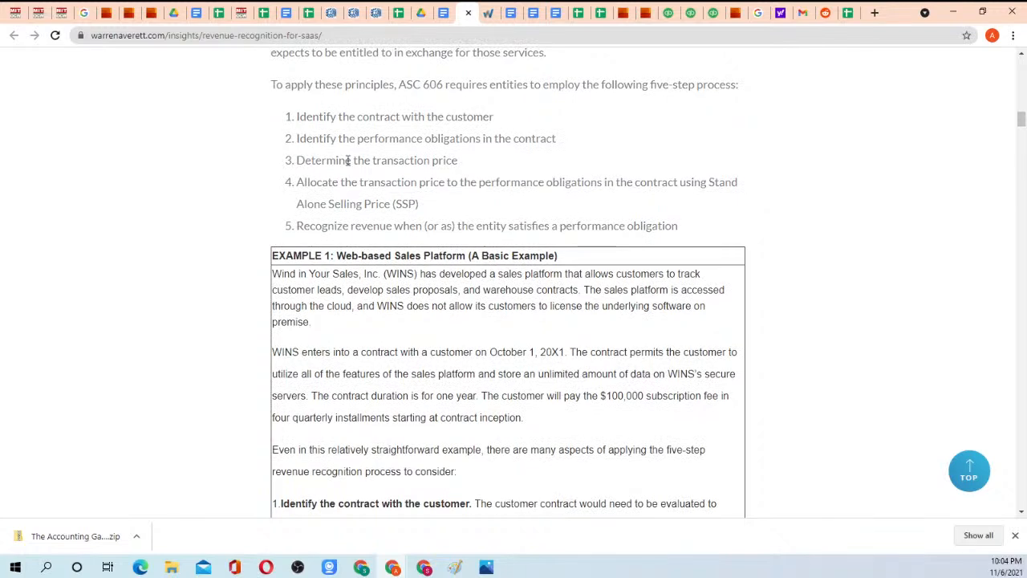
left_click_drag(297, 116, 514, 125)
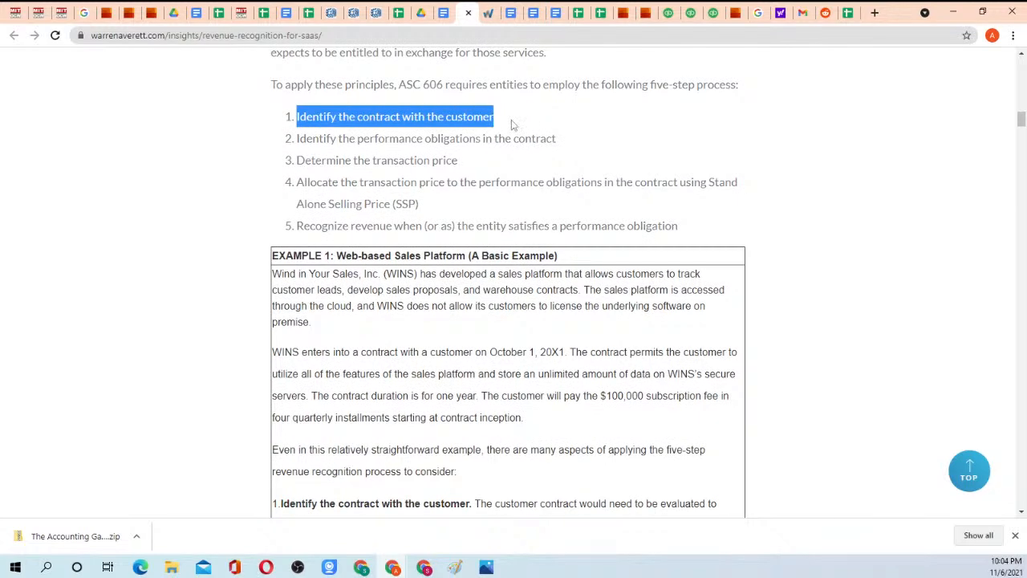
left_click(426, 120)
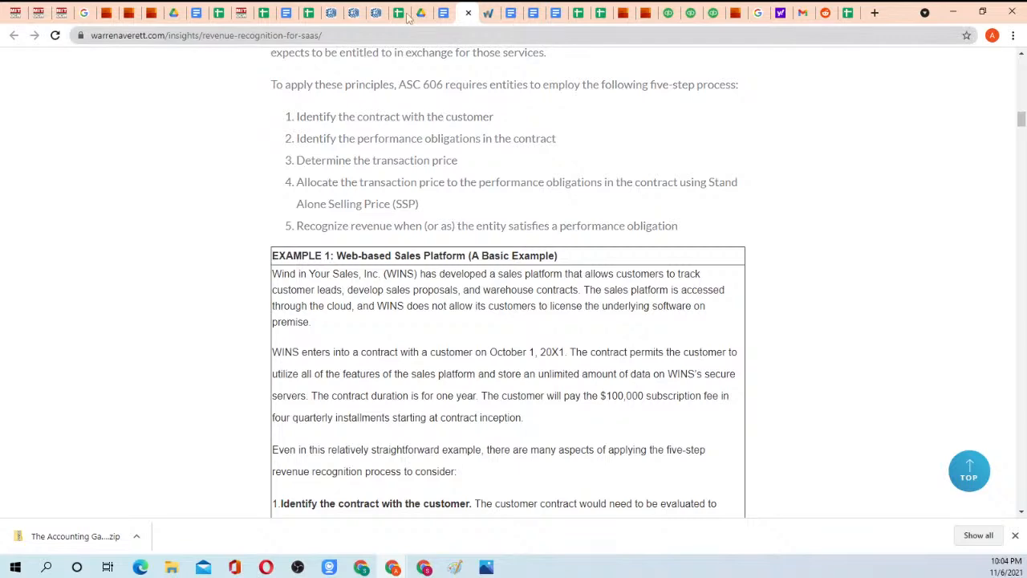
Switch to the Homework 3 instructions and highlight the "Quickbooks+turbo tax online" example through its bundle price line.
left_click(288, 12)
left_click(199, 13)
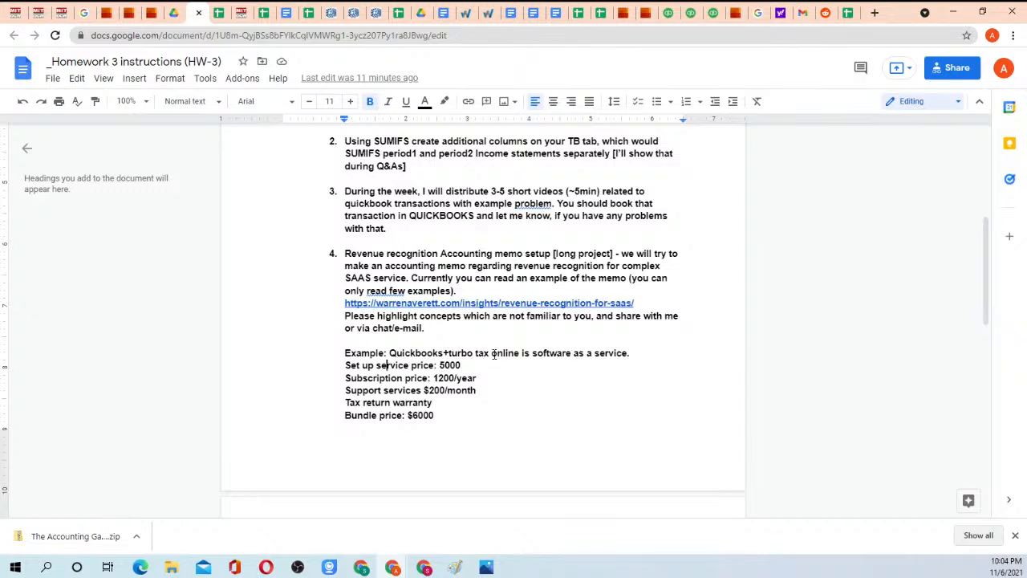
left_click_drag(389, 353, 470, 434)
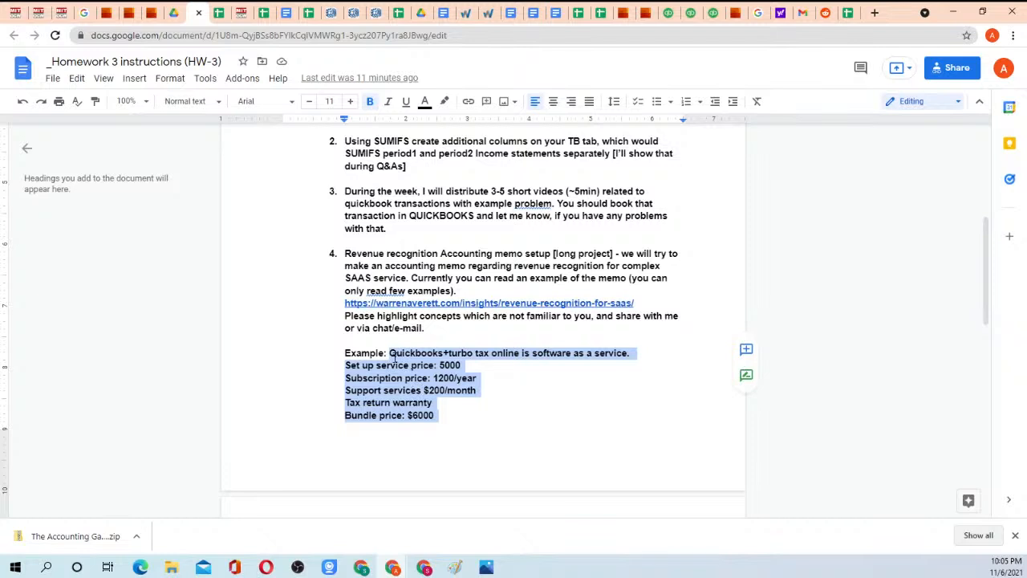
left_click_drag(391, 357, 458, 422)
left_click(458, 422)
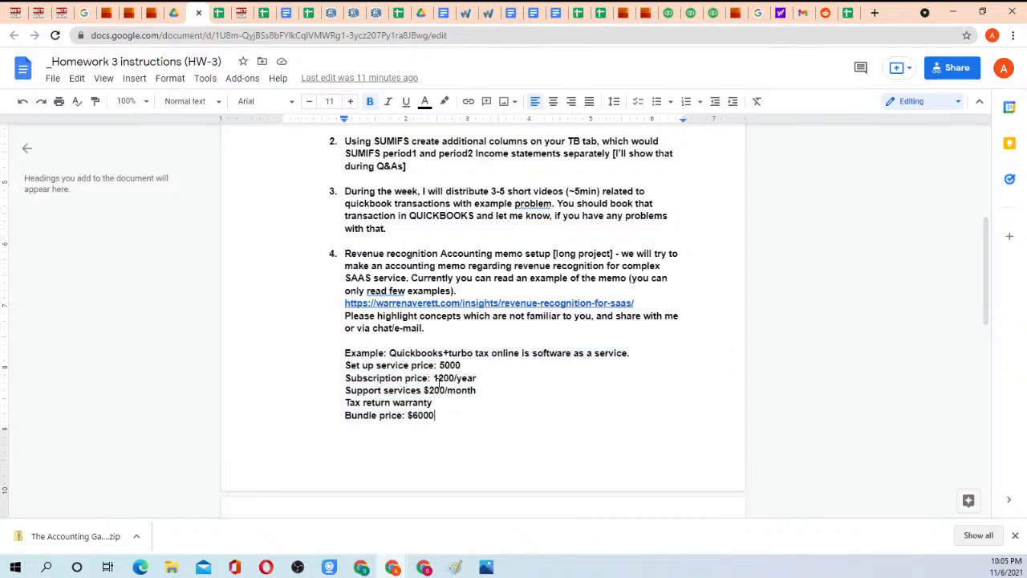
left_click_drag(348, 345, 438, 415)
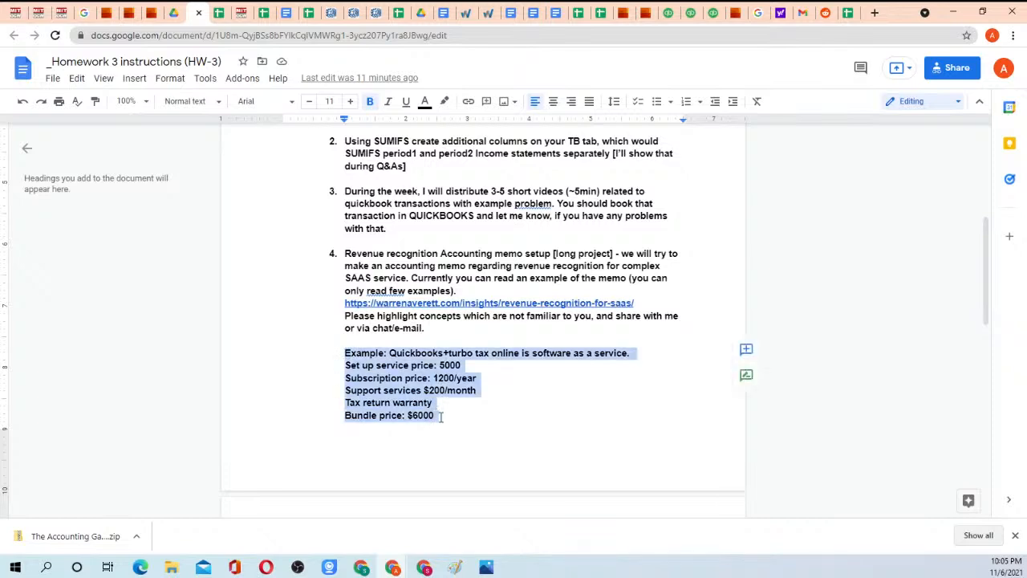
left_click(438, 415)
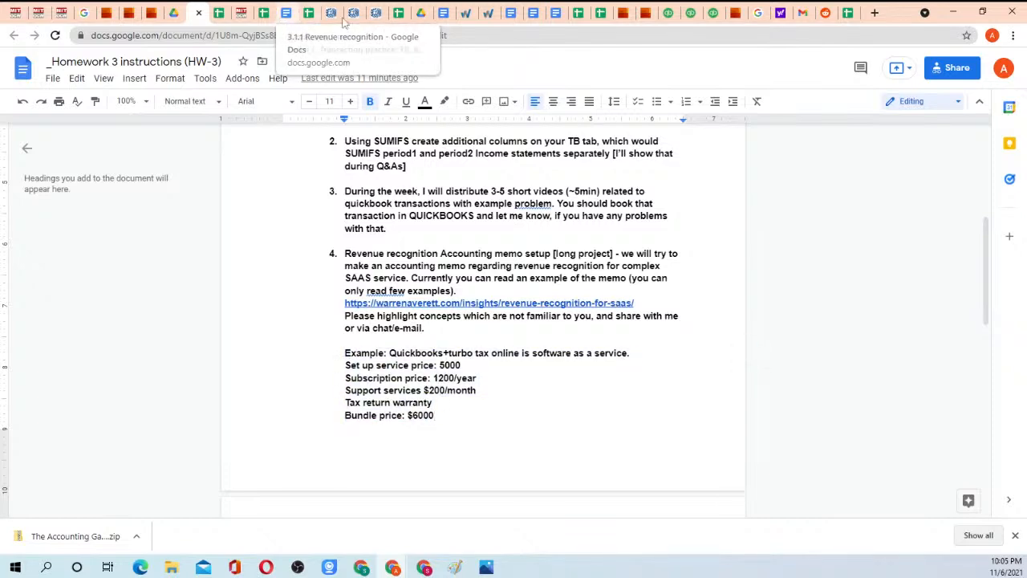
Return to the Warren Averett article and highlight the second step, "Identify the performance obligations in the contract".
left_click(466, 15)
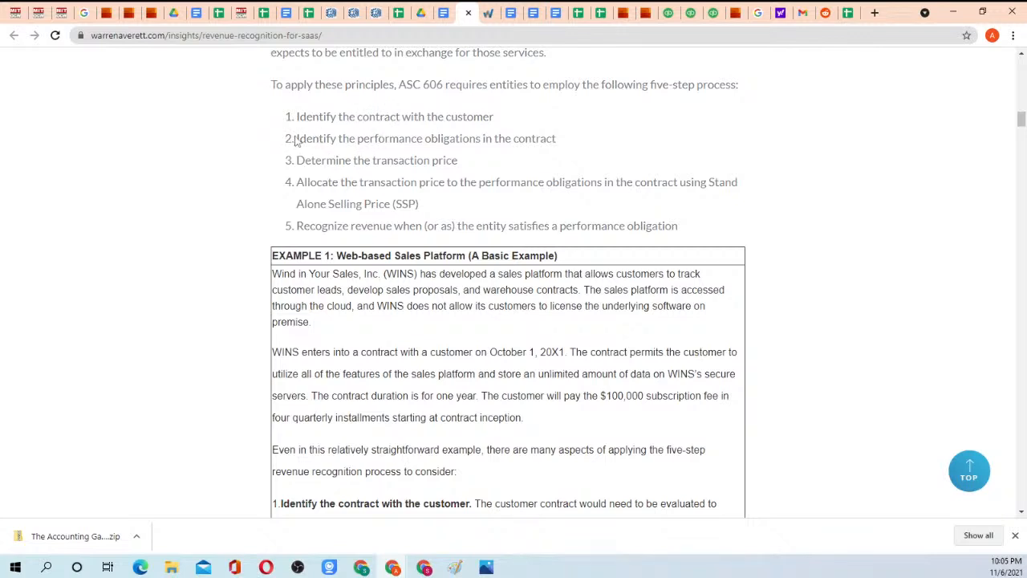
left_click_drag(297, 138, 554, 140)
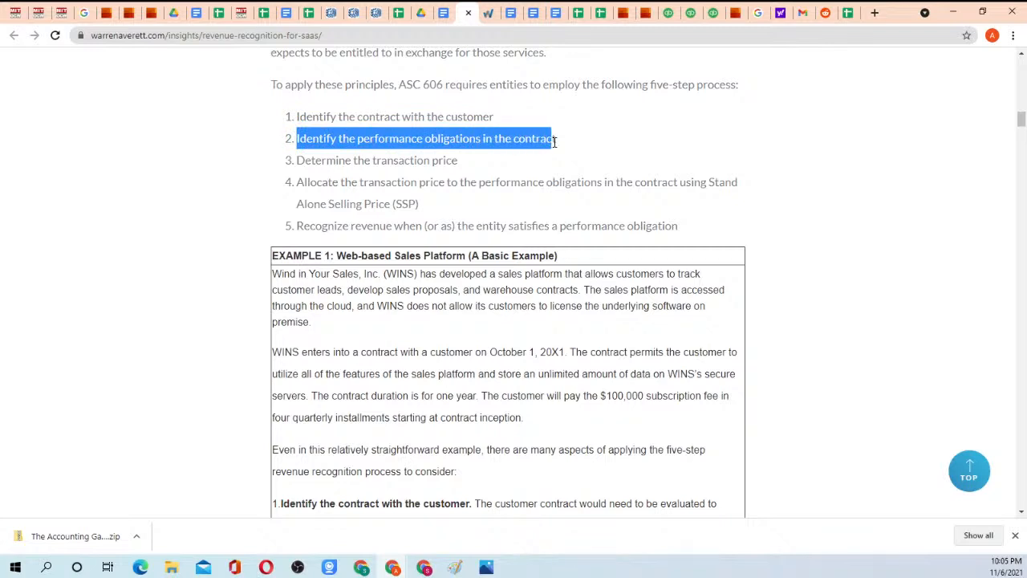
left_click(553, 140)
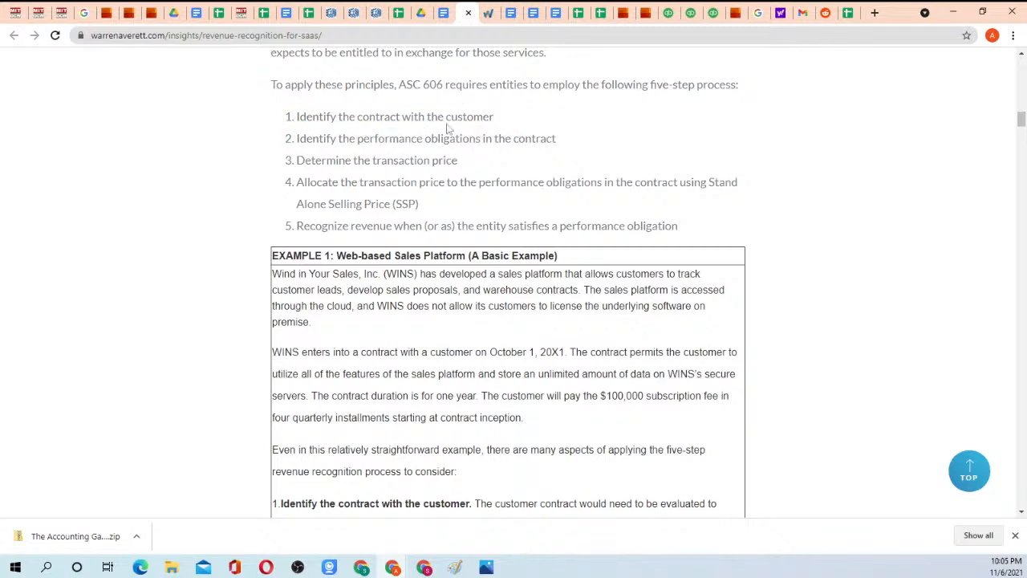
left_click_drag(298, 138, 538, 138)
left_click(535, 138)
Switch to the Homework 3 instructions and highlight the example's lines from "Set up service price" to "Bundle price".
left_click(285, 18)
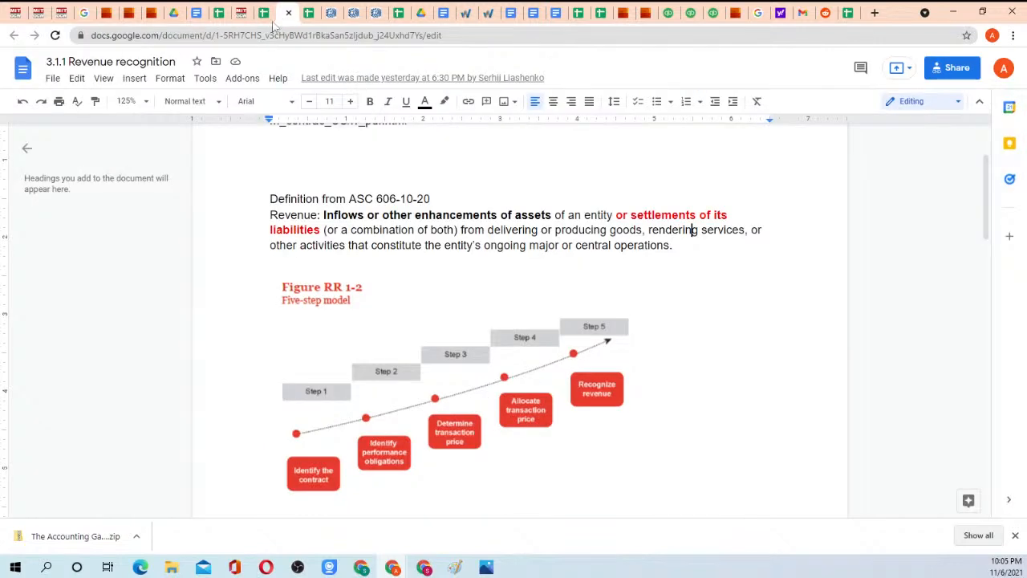
left_click(196, 13)
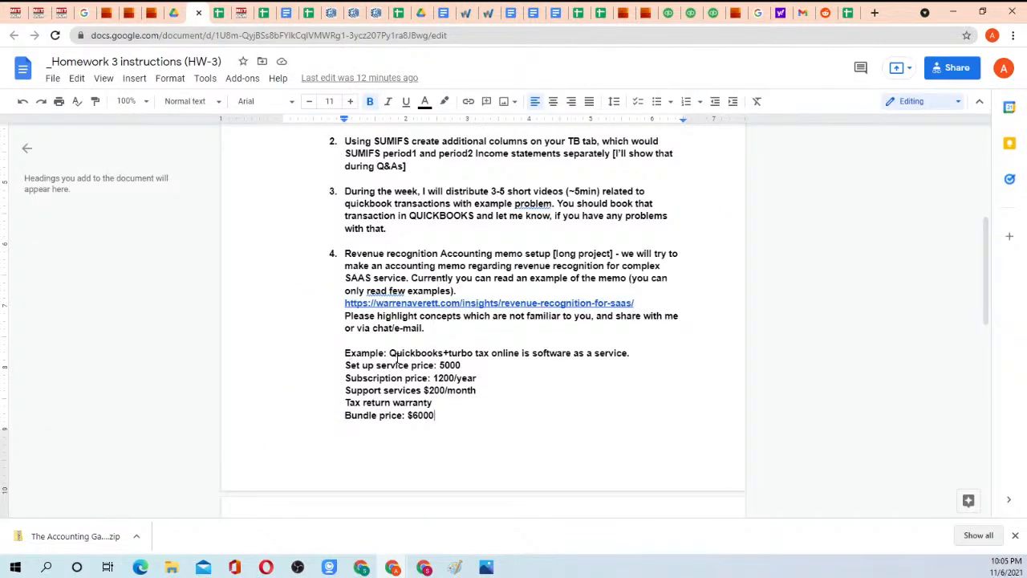
left_click_drag(346, 367, 457, 420)
left_click(457, 419)
left_click_drag(348, 365, 450, 426)
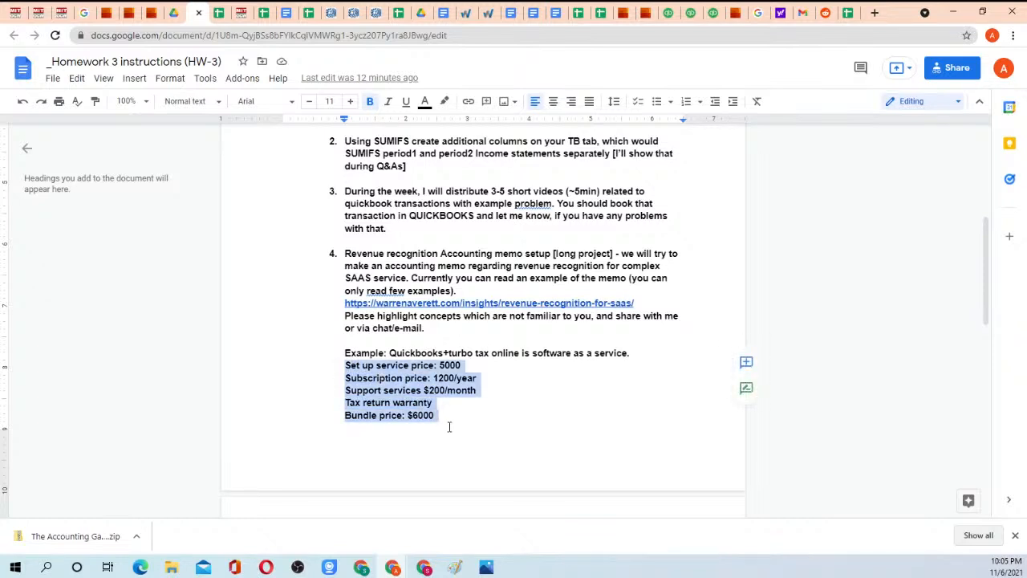
left_click(450, 426)
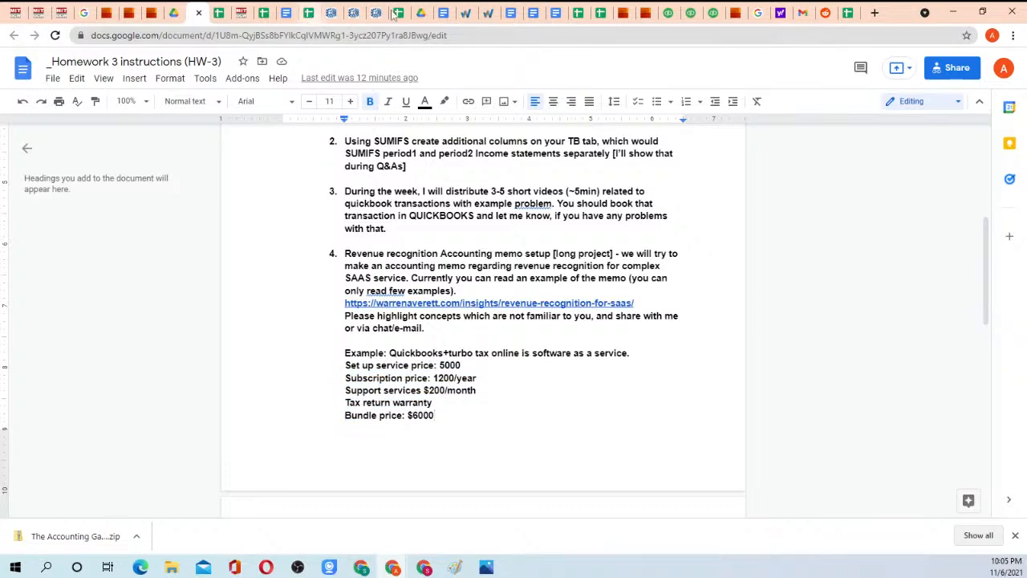
Highlight "the transaction price" in the article's third step, and match it with the "Bundle price: $6000" line in Homework 3.
left_click(465, 12)
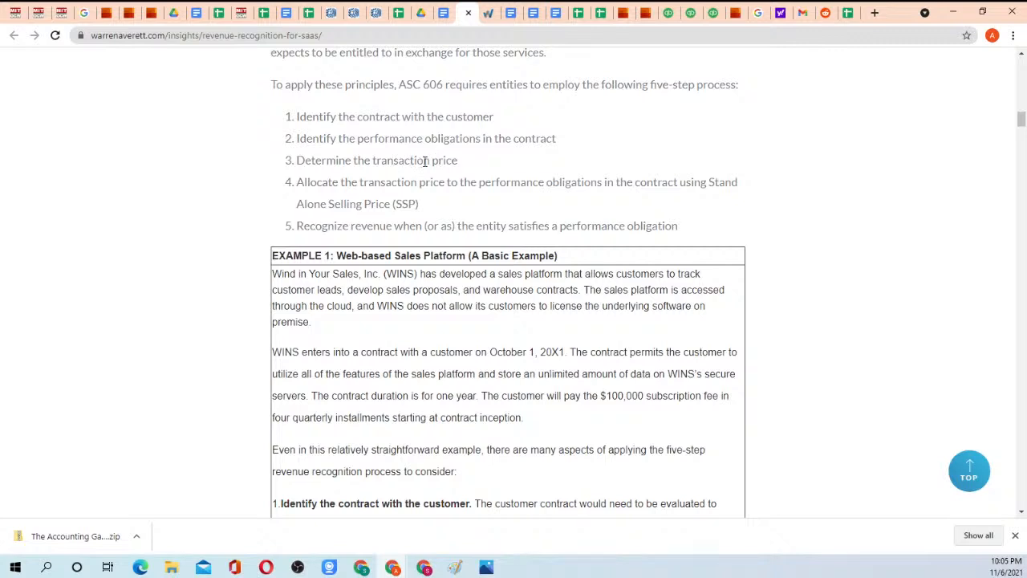
left_click_drag(358, 160, 463, 166)
left_click(463, 165)
left_click(196, 13)
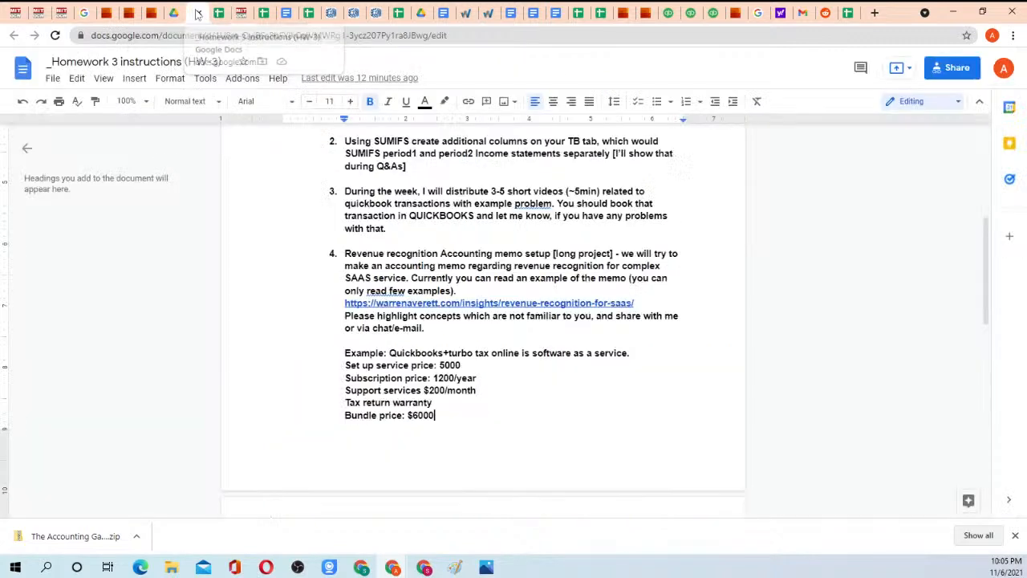
left_click_drag(345, 414, 435, 416)
left_click(442, 418)
left_click(434, 416)
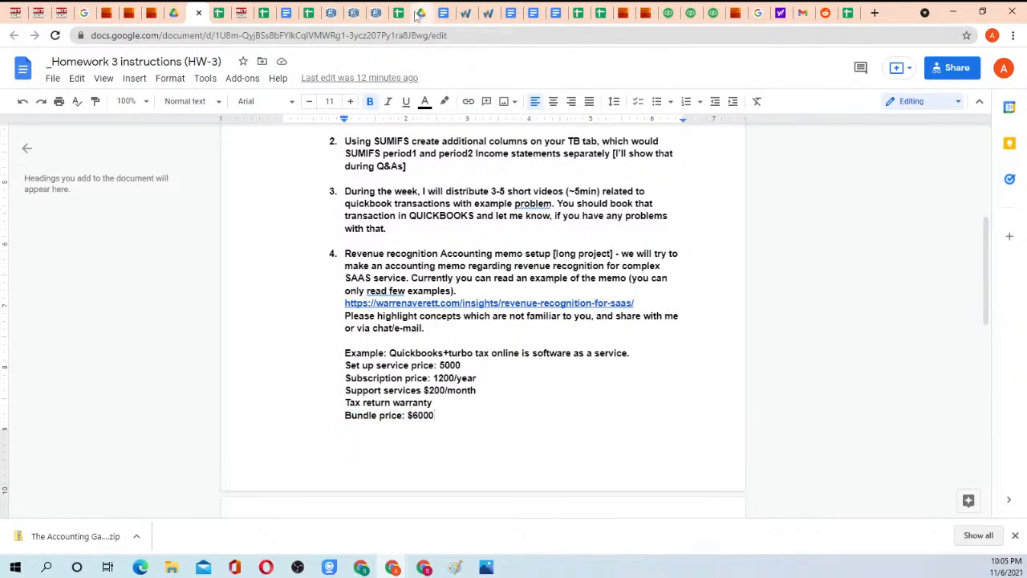
Return to the Warren Averett article and highlight the fourth step on allocating the transaction price using Stand Alone Selling Price (SSP).
left_click(461, 13)
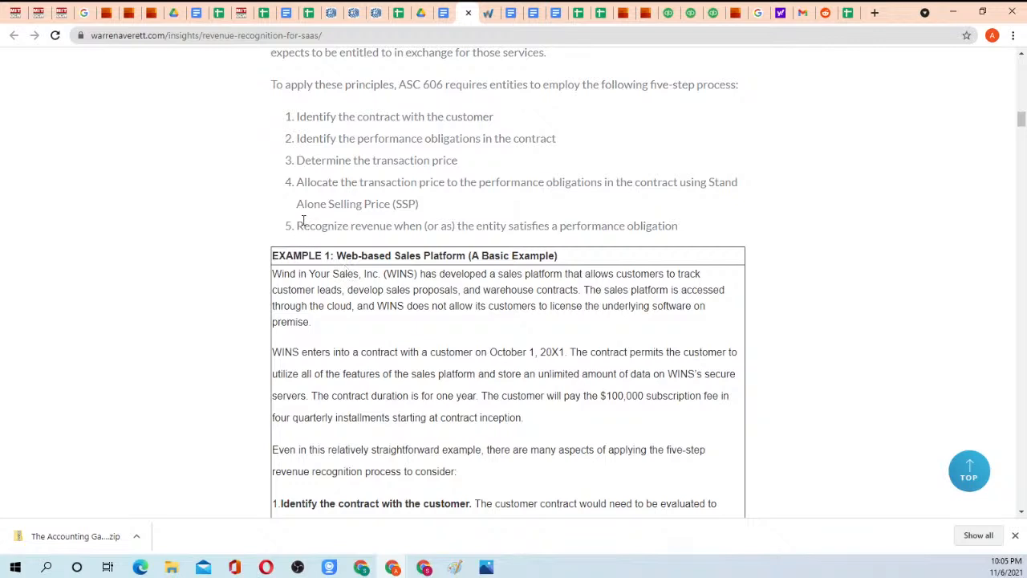
left_click_drag(303, 183, 438, 210)
left_click(438, 210)
Add the note "[check the guidance]" after "Tax return warranty" in the Homework 3 example.
left_click(286, 15)
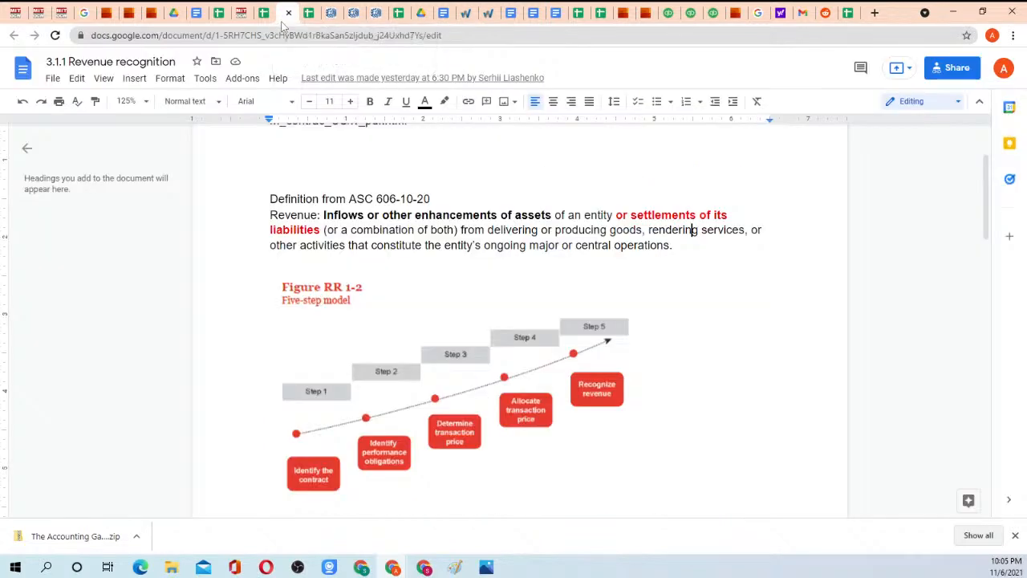
left_click(198, 16)
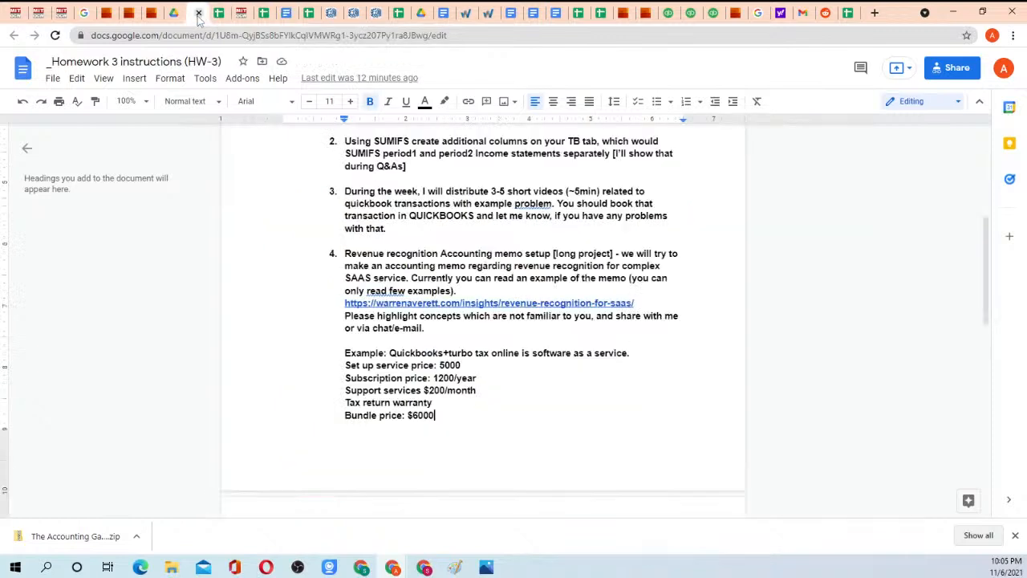
left_click(437, 402)
left_click(353, 403)
left_click_drag(353, 403, 449, 402)
left_click(451, 405)
type("[]")
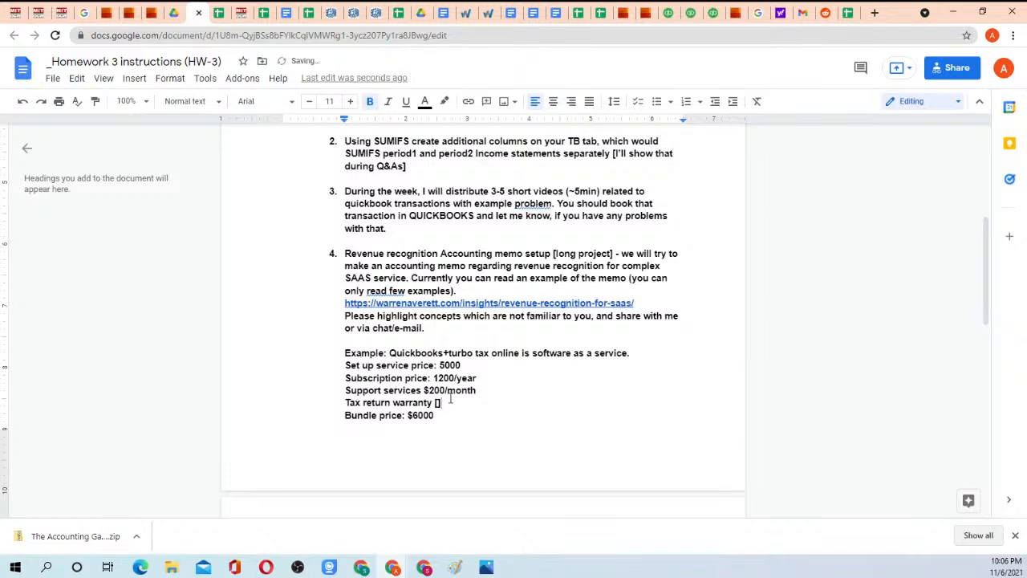
type("check the guidan")
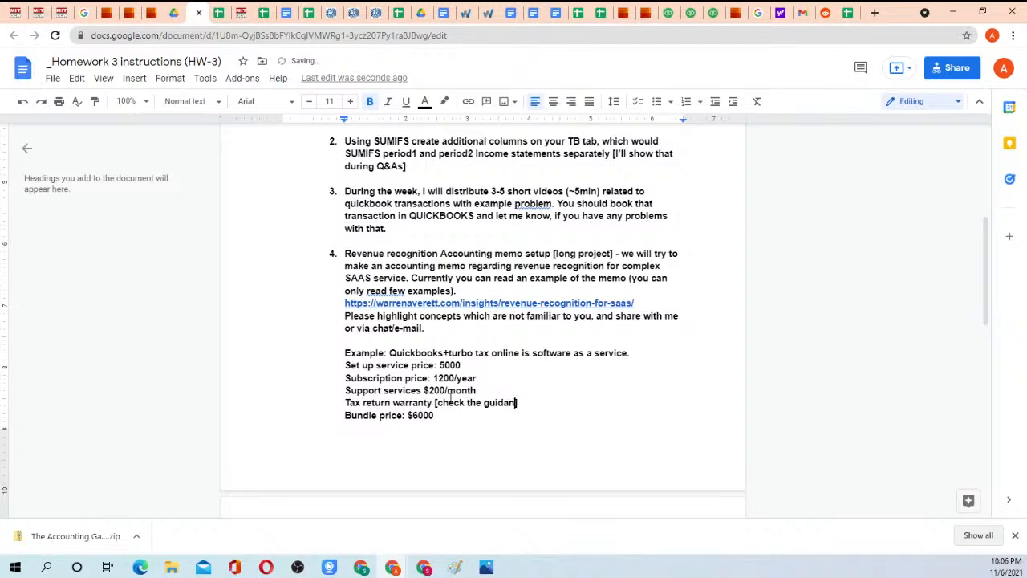
type("ce about not having stand al")
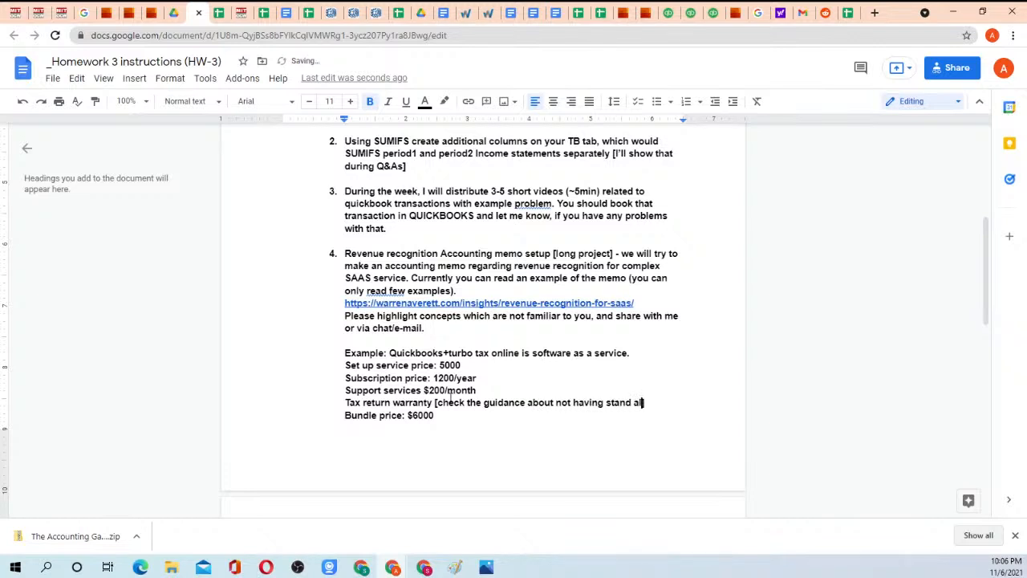
type("one selling price")
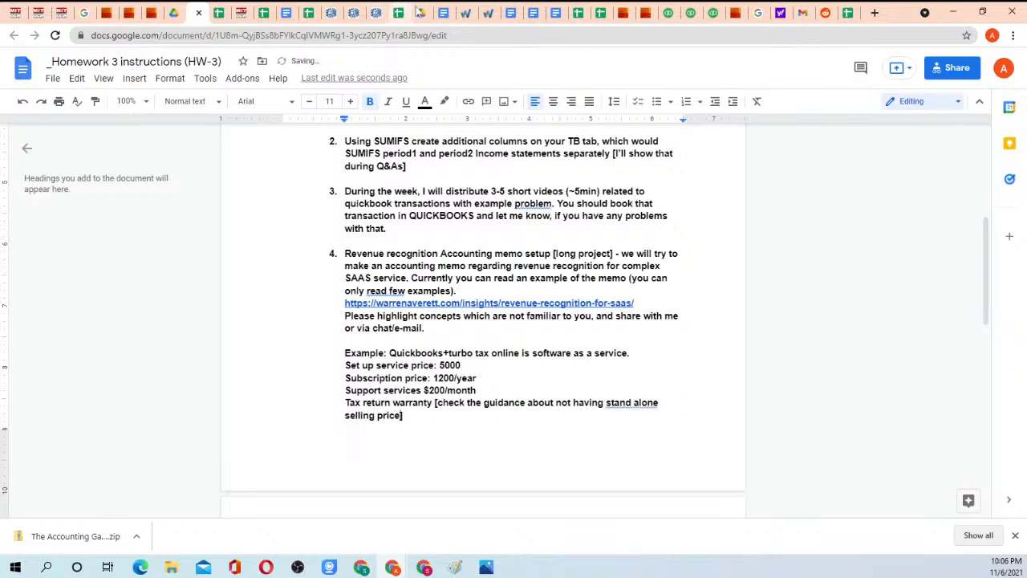
Return to the Warren Averett article and highlight the fourth and fifth steps of the five-step process.
left_click(467, 13)
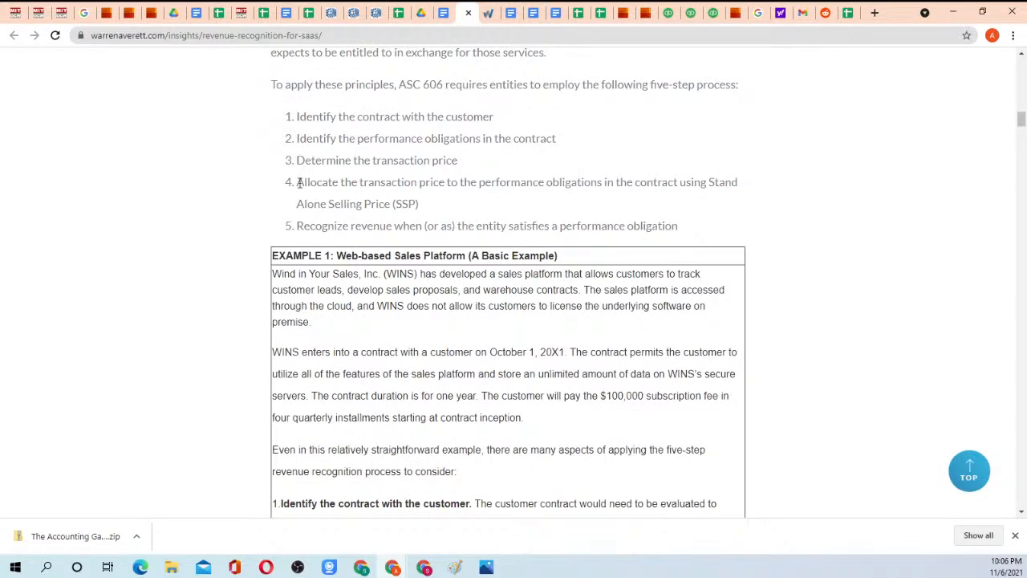
left_click_drag(287, 182, 428, 204)
left_click(428, 203)
left_click_drag(297, 226, 683, 229)
left_click(684, 231)
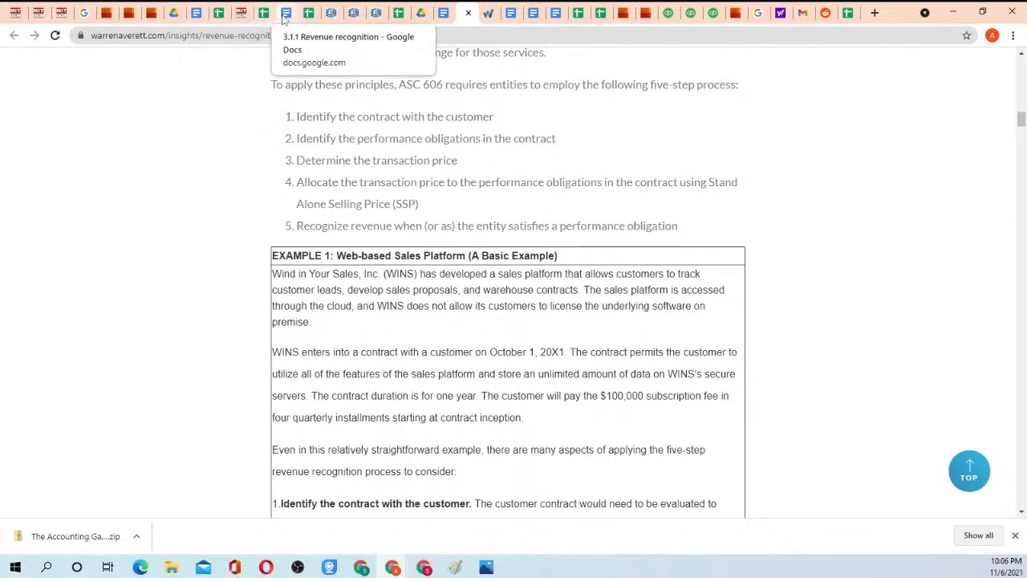
Switch to the Homework 3 instructions and highlight the "Set up service price: 5000" line in the example.
left_click(196, 12)
left_click_drag(343, 368, 470, 367)
left_click(475, 368)
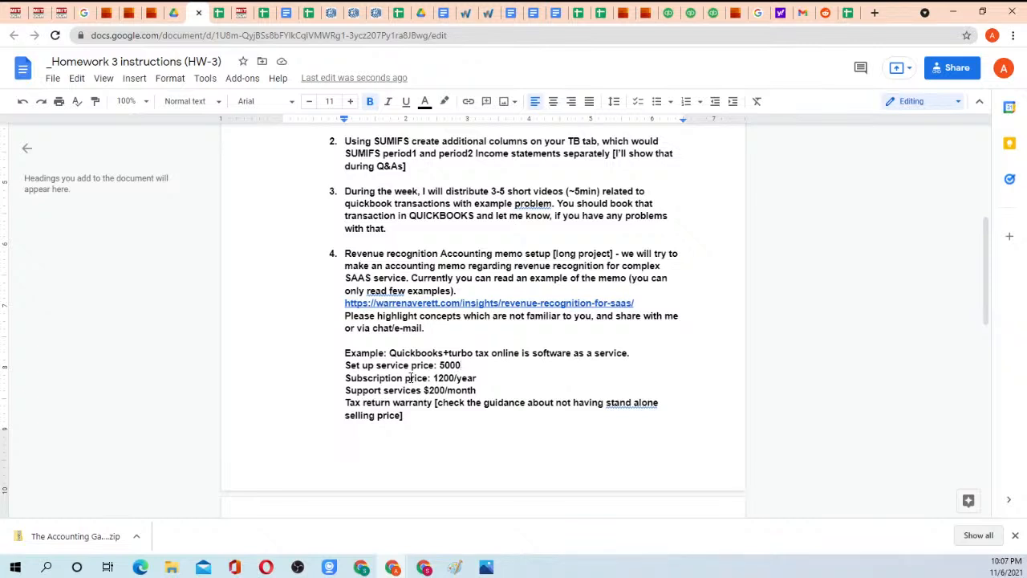
left_click_drag(346, 366, 463, 365)
left_click(462, 365)
left_click_drag(346, 365, 463, 365)
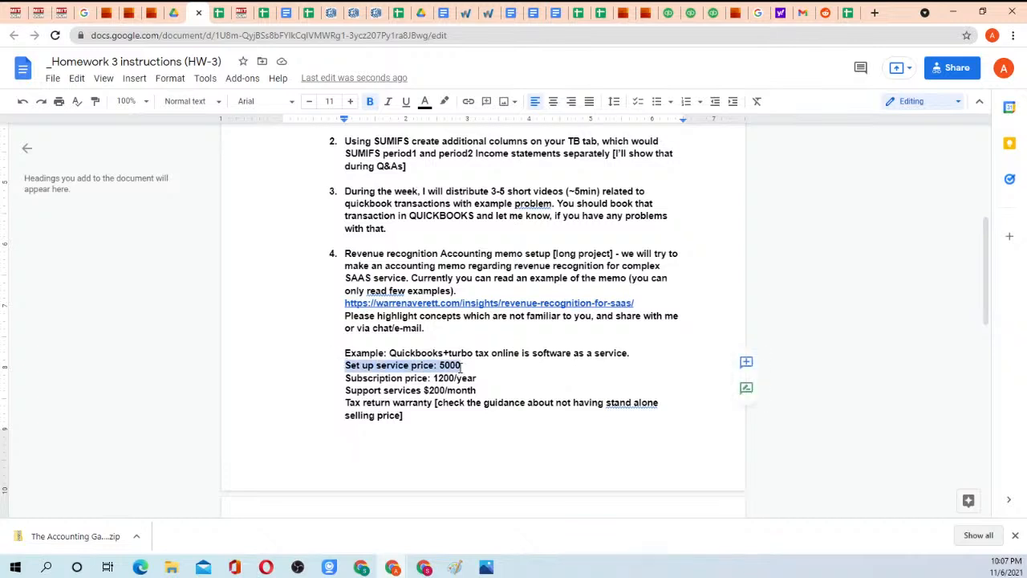
left_click(463, 366)
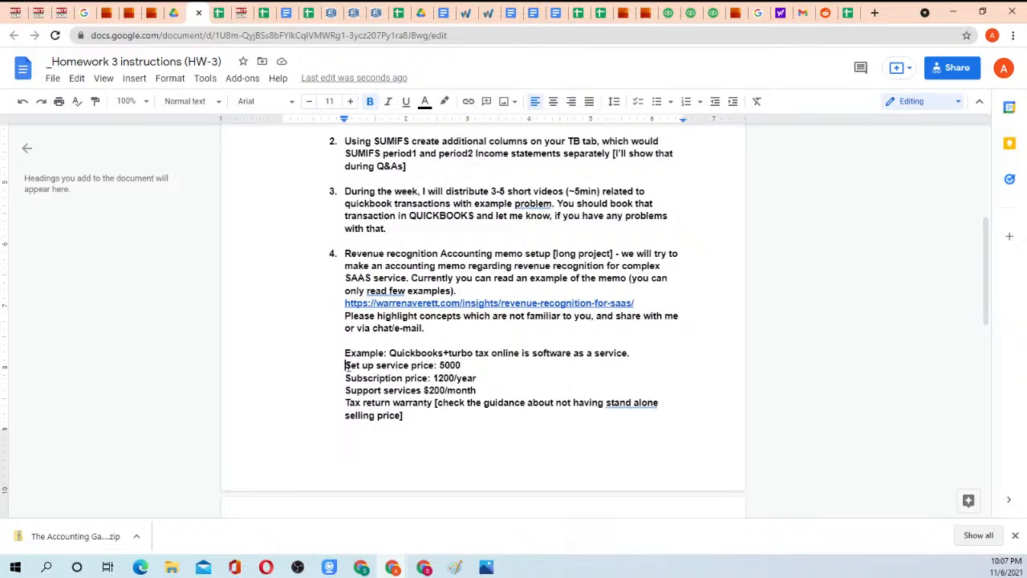
left_click_drag(346, 365, 440, 365)
left_click(440, 365)
Highlight the $6000 amount on the example's "Bundle price" line.
scroll(401, 406, "down", 3)
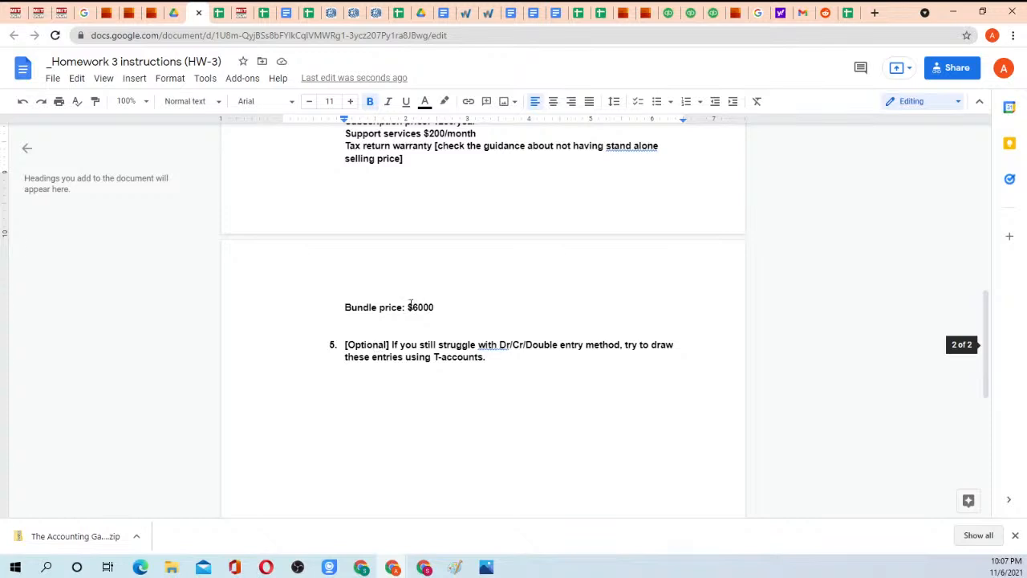
left_click_drag(410, 305, 441, 306)
left_click(440, 309)
scroll(438, 309, "up", 3)
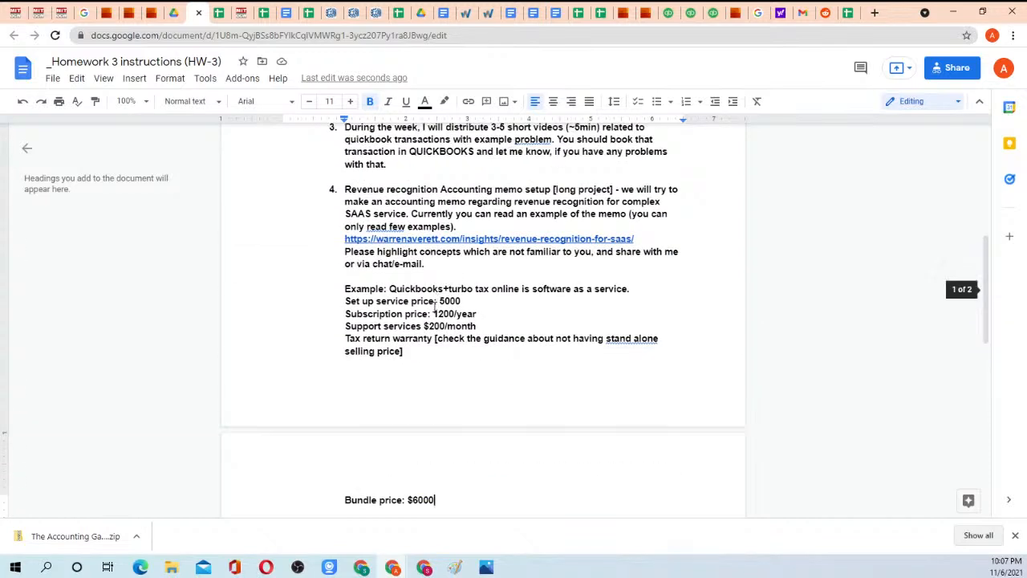
Check the article's five-step list, and highlight the "Subscription price: 1200/year" and "Bundle price: $6000" lines in Homework 3.
left_click(466, 13)
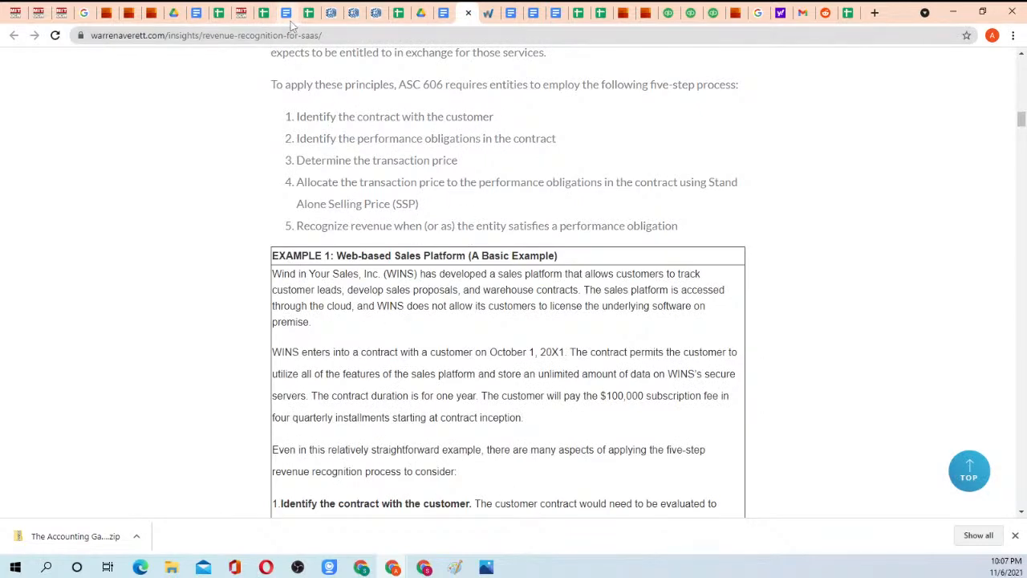
left_click(206, 15)
left_click_drag(346, 313, 488, 311)
left_click(478, 314)
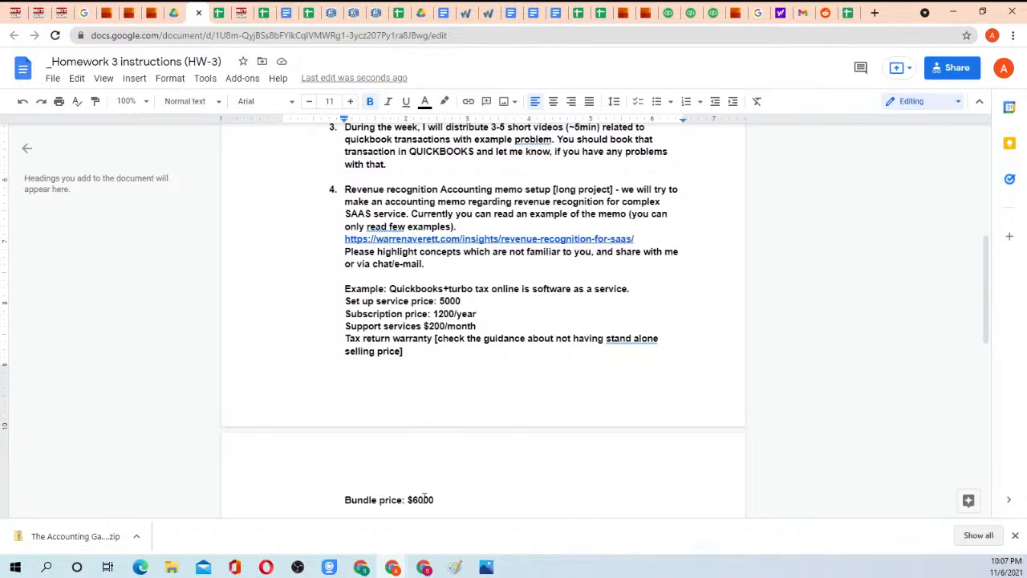
left_click_drag(343, 499, 434, 499)
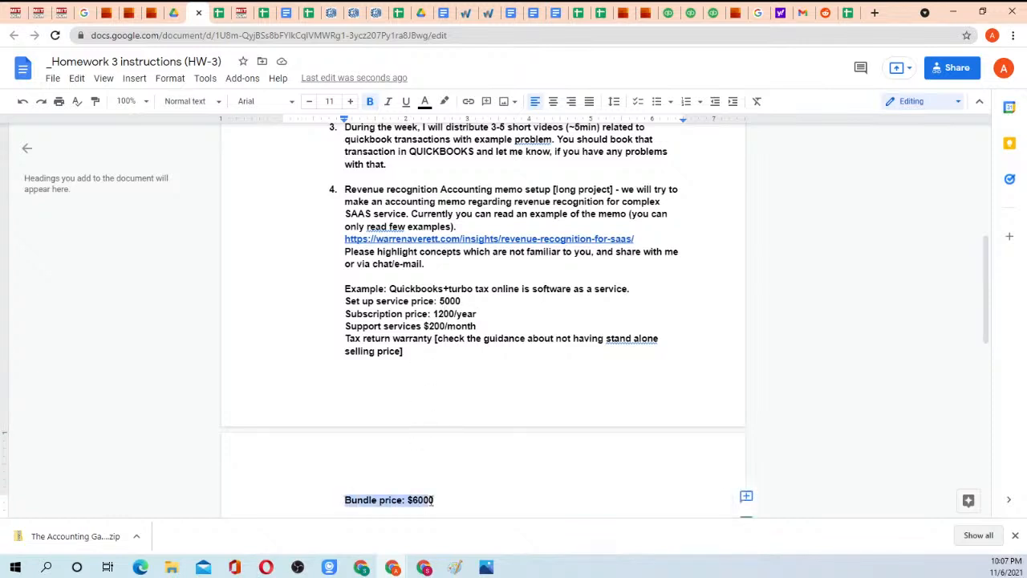
left_click(425, 499)
Append "for 2 years" to the "Bundle price: $6000" line.
scroll(393, 387, "down", 2)
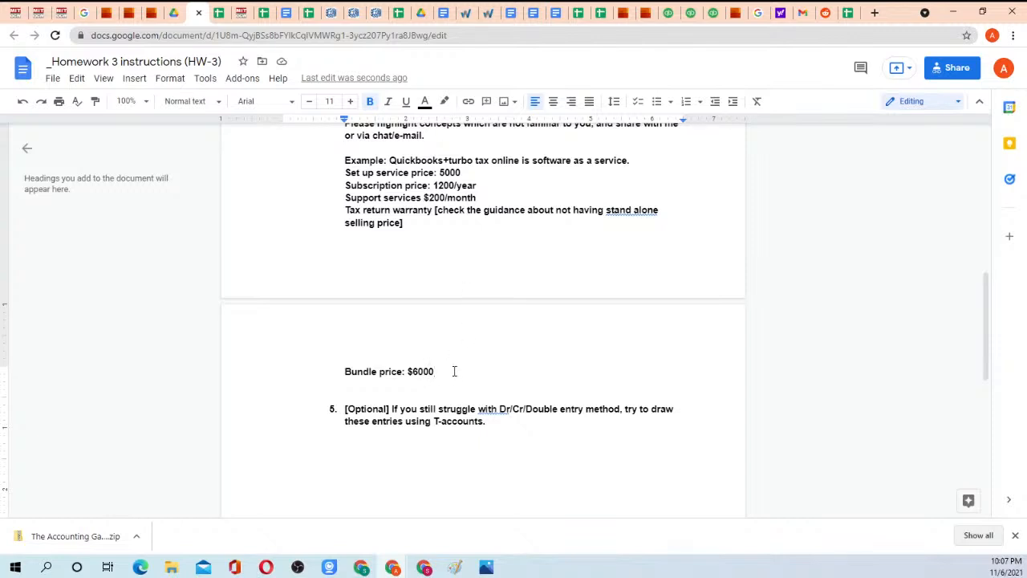
type("for 2 years")
Add the line "Renewal price ???" below the bundle price and highlight it.
key("Return")
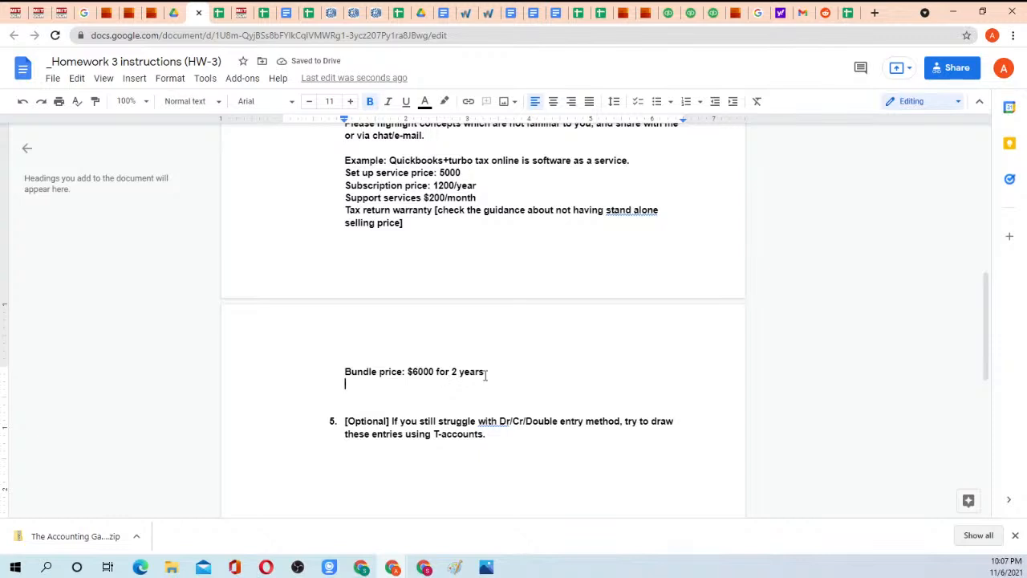
left_click(486, 372)
key("Return")
type("Rene")
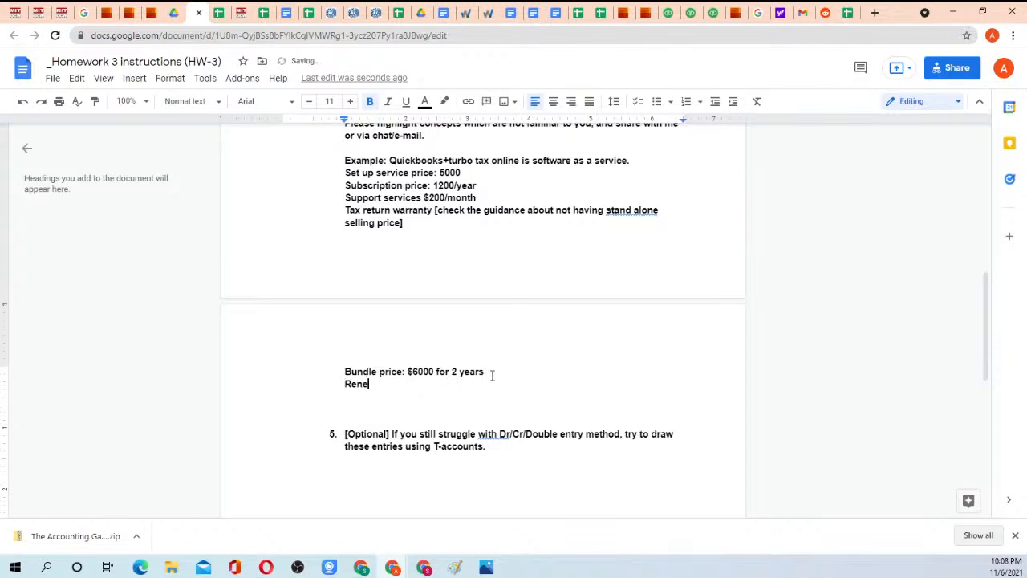
type("wal price ???")
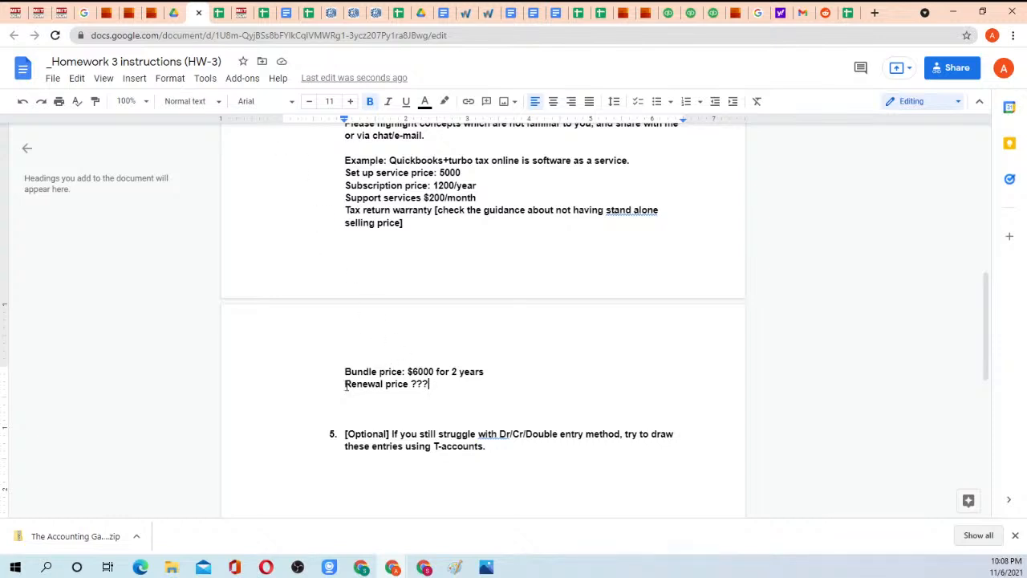
left_click_drag(346, 383, 447, 390)
left_click(441, 389)
Return to the Warren Averett article and look through "EXAMPLE 1: Web-based Sales Platform" and its five numbered steps.
left_click(465, 13)
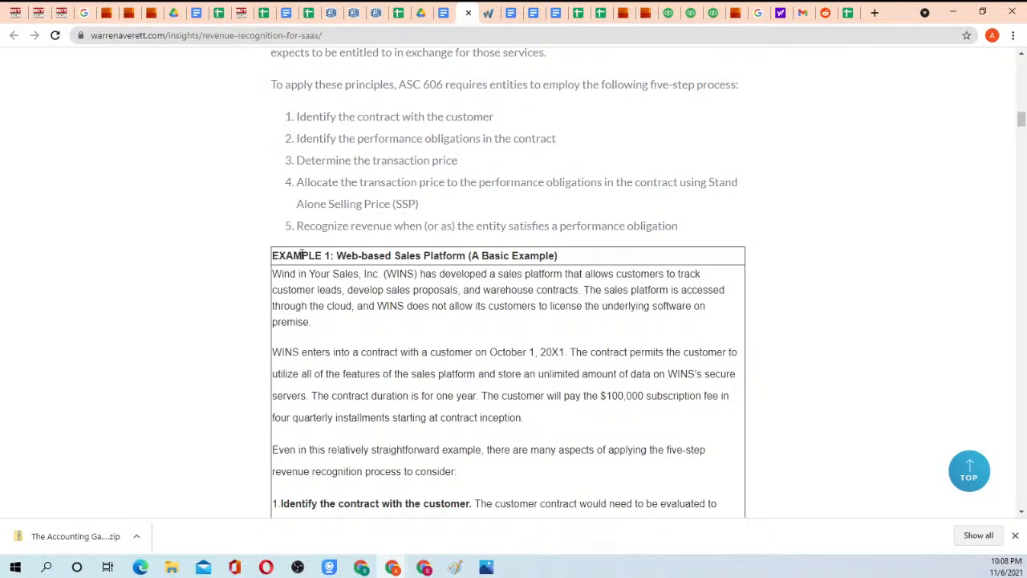
scroll(452, 220, "down", 2)
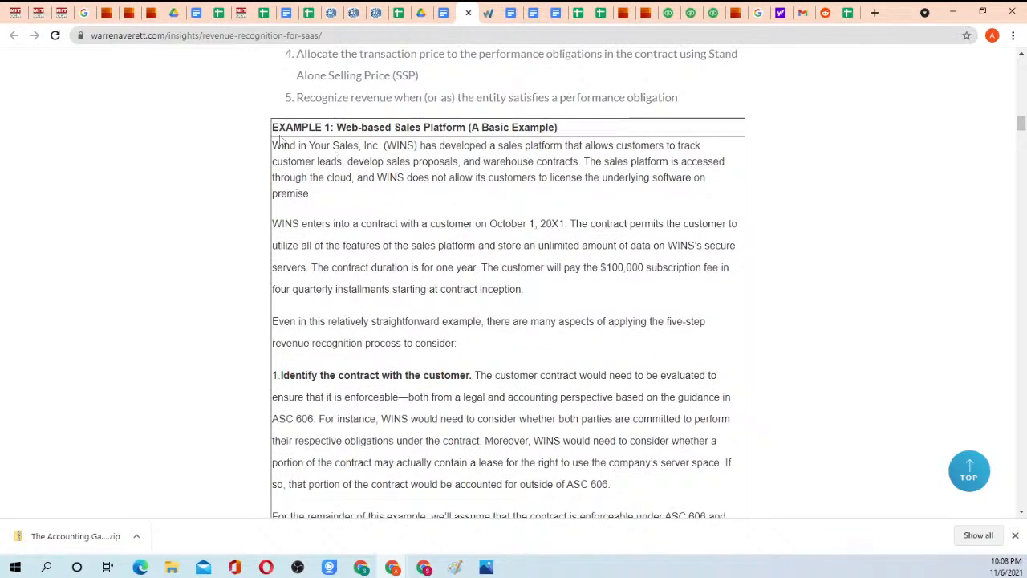
left_click_drag(273, 124, 401, 323)
left_click(401, 322)
scroll(393, 321, "down", 11)
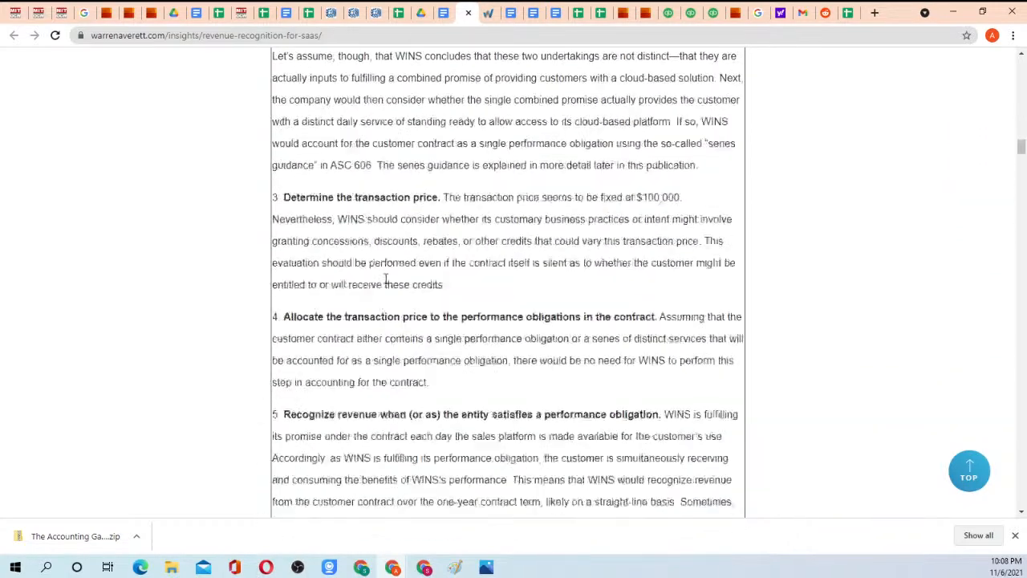
scroll(385, 280, "down", 4)
scroll(412, 286, "up", 8)
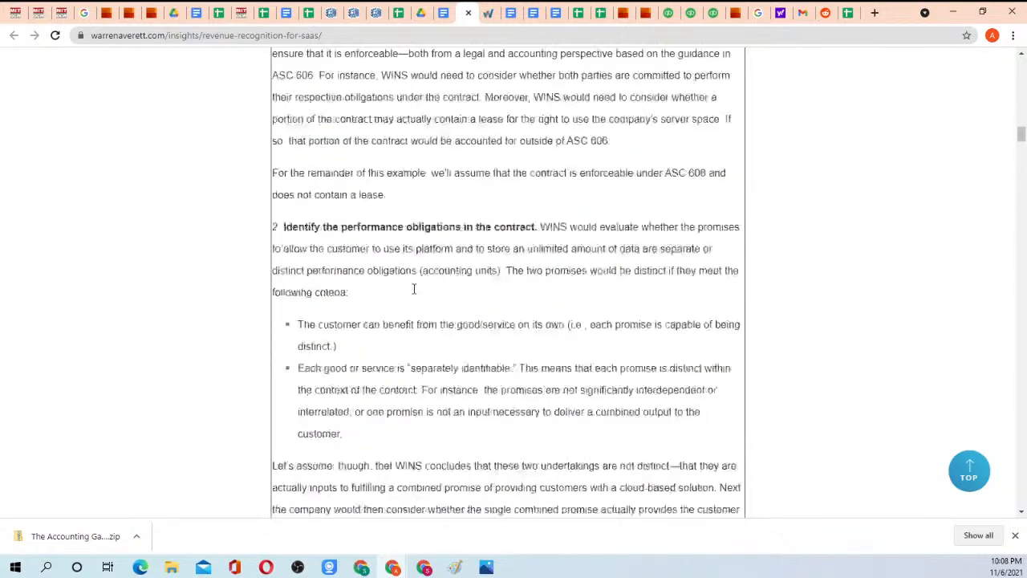
scroll(414, 289, "up", 5)
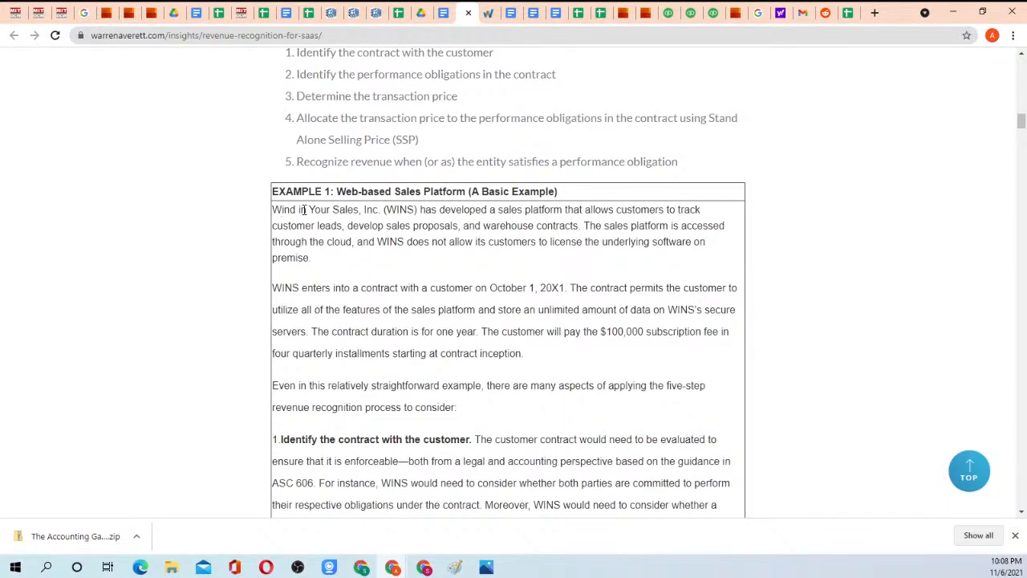
Highlight "sales platform" in Example 1's introduction, and the sentence on cloud access and on-premise licensing.
left_click_drag(539, 210, 639, 211)
left_click(529, 208)
left_click_drag(499, 210, 563, 210)
left_click(565, 209)
left_click_drag(584, 225, 422, 259)
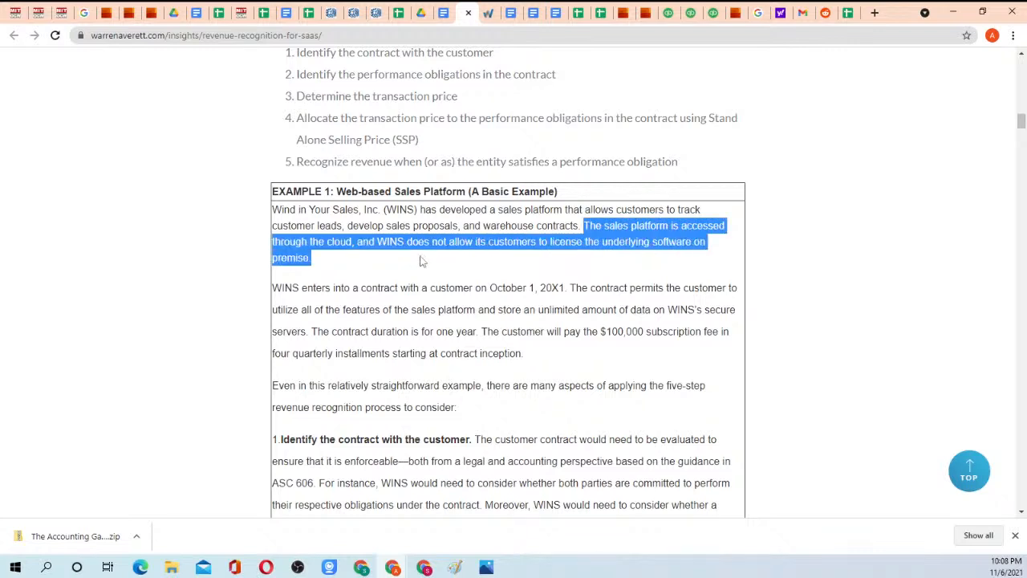
left_click(425, 263)
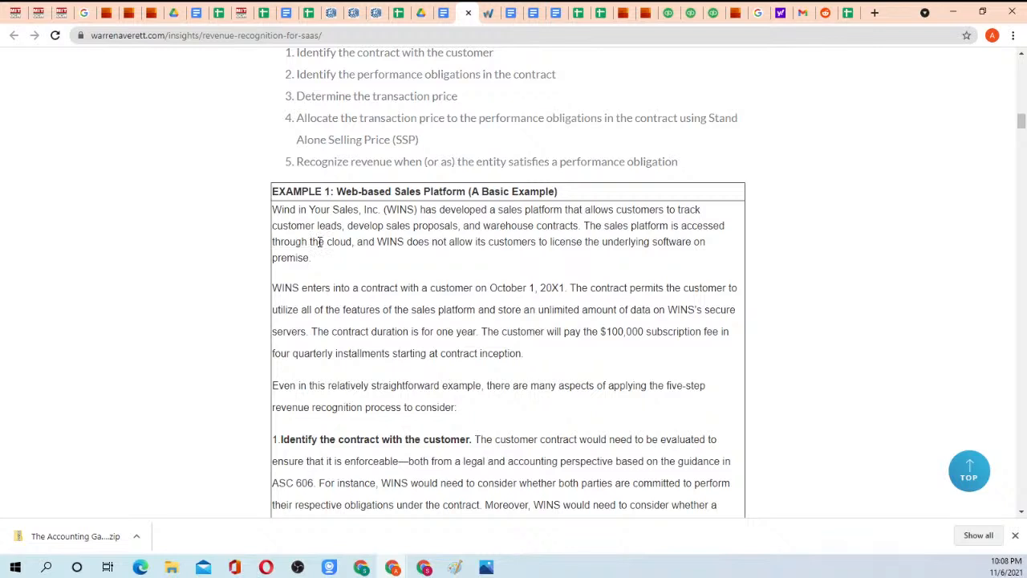
Highlight "cloud" and the clause about WINS not allowing customers to license the underlying software on premise.
left_click_drag(324, 241, 352, 241)
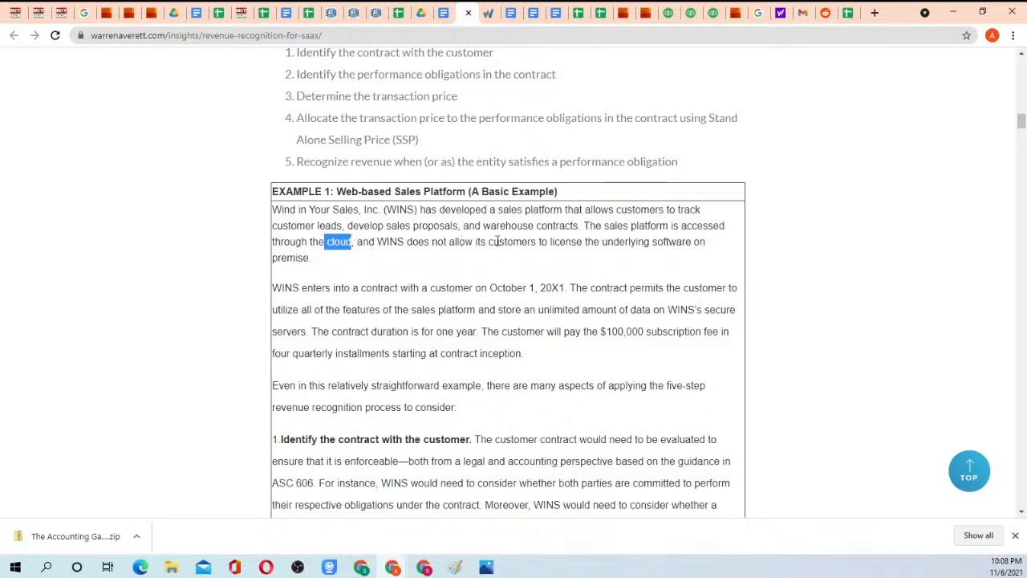
left_click_drag(377, 242, 350, 260)
left_click(348, 259)
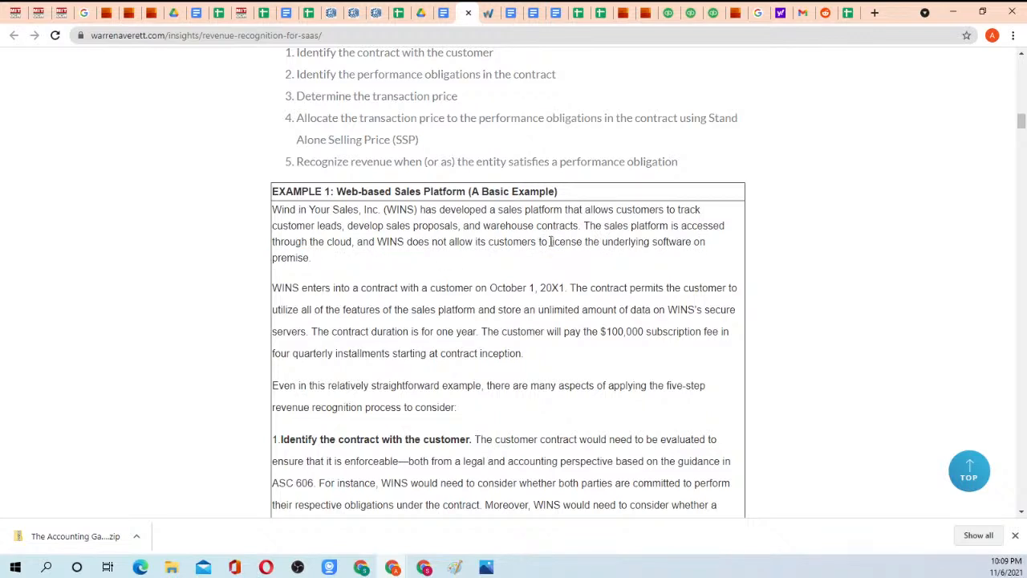
left_click_drag(550, 242, 409, 257)
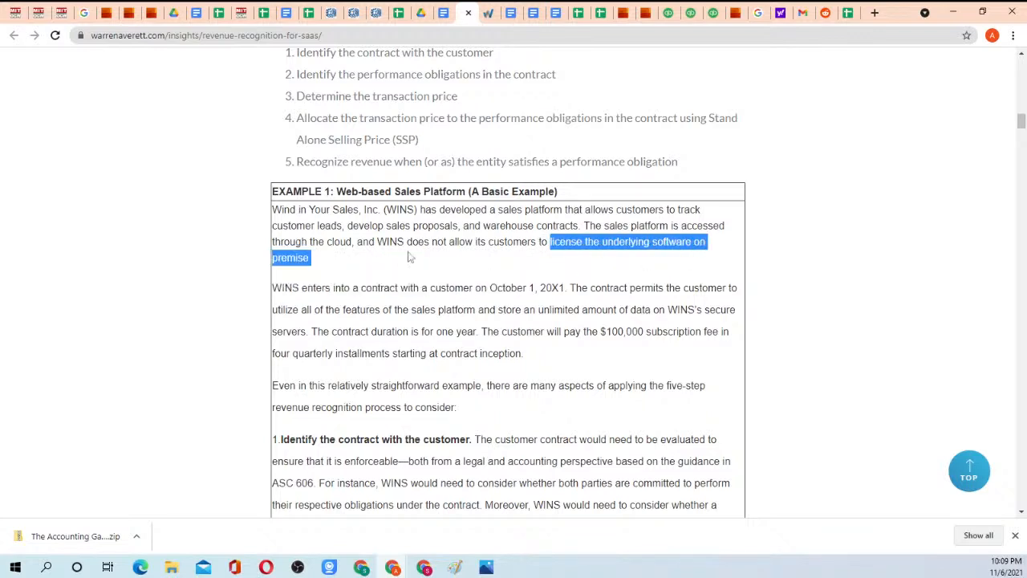
left_click(349, 257)
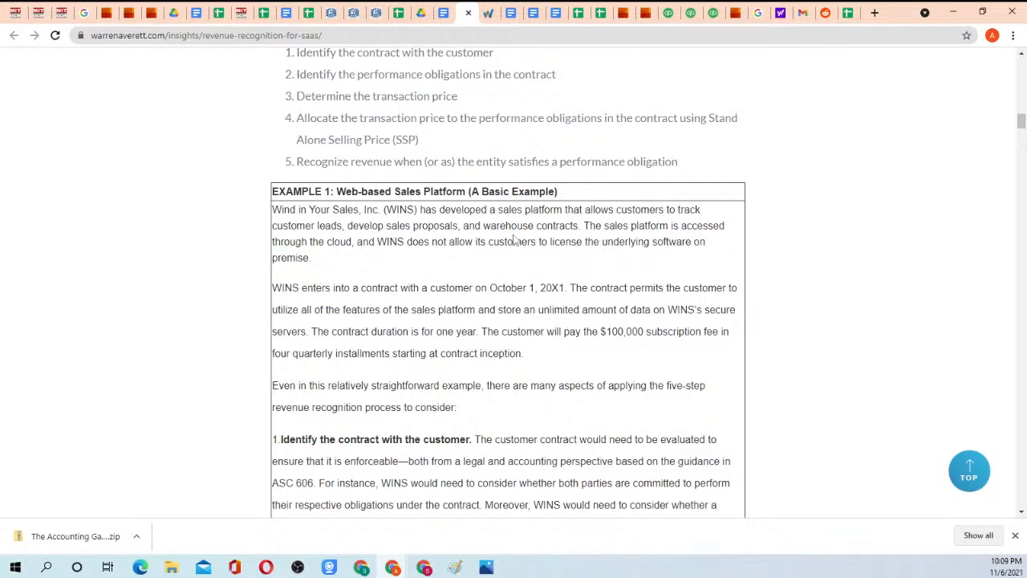
Copy Example 1's first step from "Identify the contract with the customer" through "based on the guidance in ASC 606.".
scroll(389, 257, "down", 1)
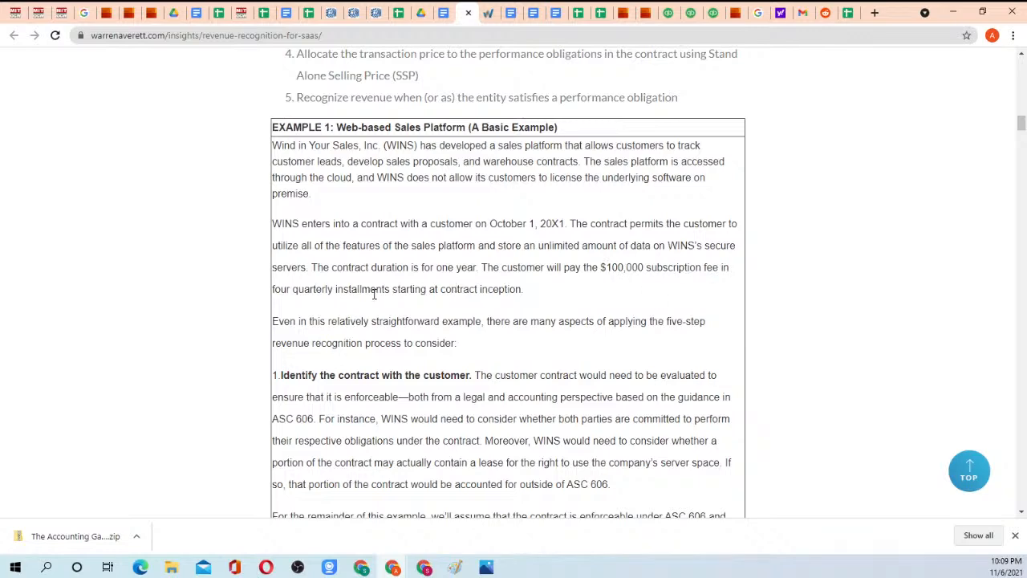
scroll(521, 289, "down", 1)
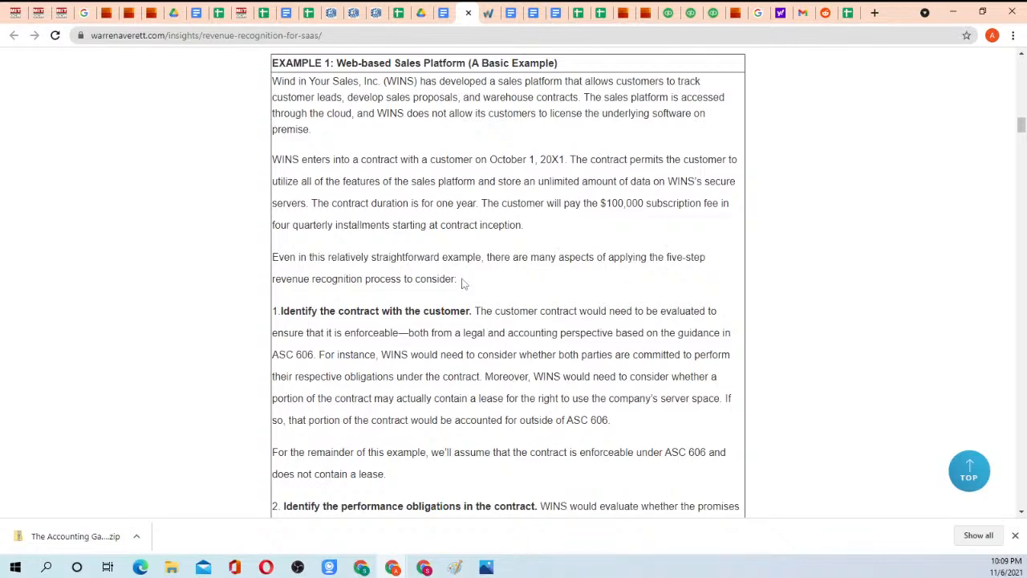
scroll(462, 272, "down", 2)
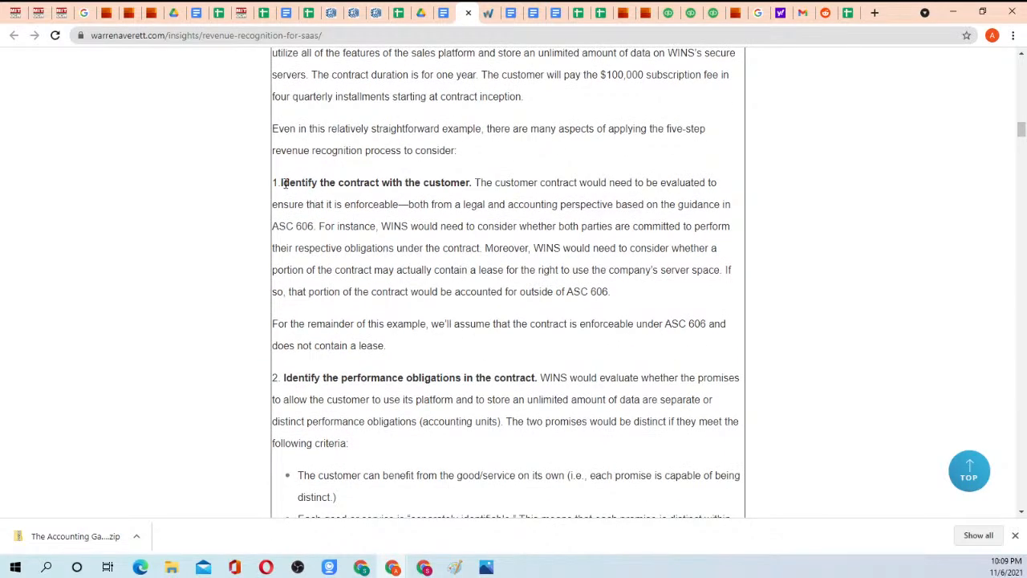
left_click_drag(281, 182, 676, 183)
left_click(474, 198)
left_click(692, 182)
left_click_drag(306, 226, 320, 226)
left_click(321, 226)
left_click_drag(273, 183, 319, 227)
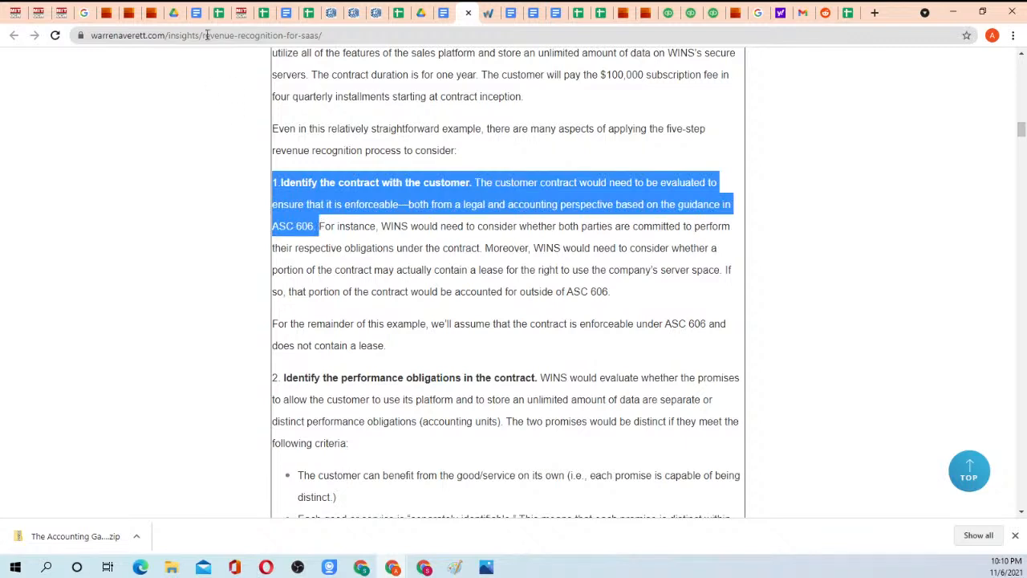
Paste the copied contract identification passage into Homework 3 below "Renewal price ???", leaving a blank line between them.
left_click(195, 13)
scroll(439, 325, "down", 2)
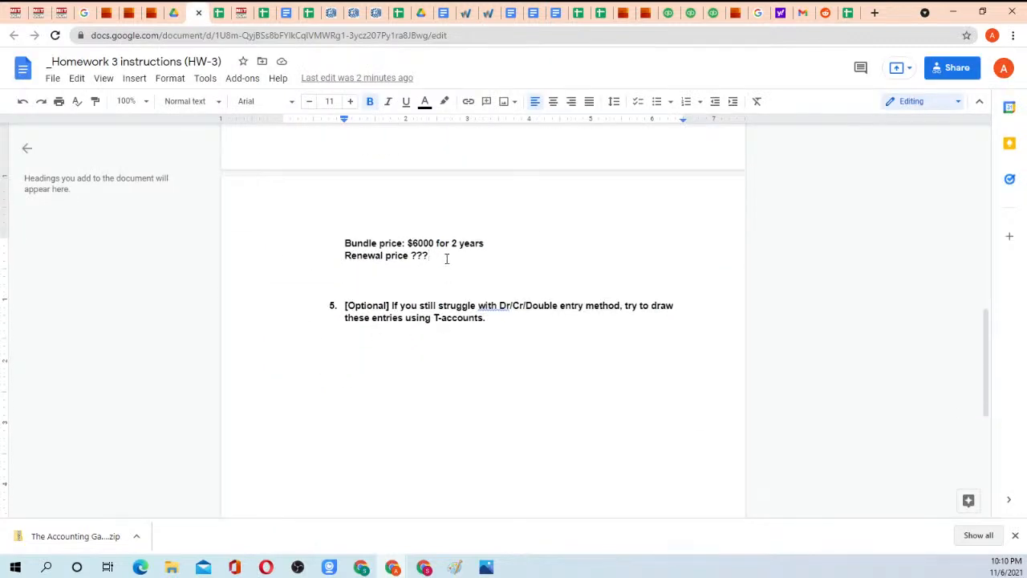
key("Return")
key("Return")
type("1.Identify the contract with the customer. The customer contract would need to be evaluated to ensure that it is enforceable—both from a legal and accounting perspective based on the guidance in ASC 606.")
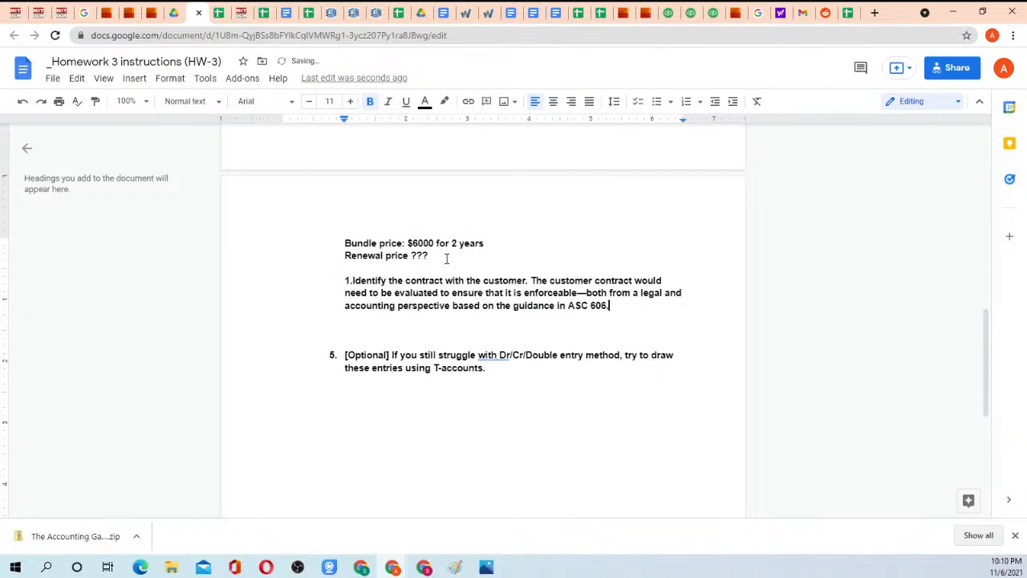
Remove the bold formatting from the pasted "Identify the contract with the customer" passage.
left_click_drag(345, 280, 628, 306)
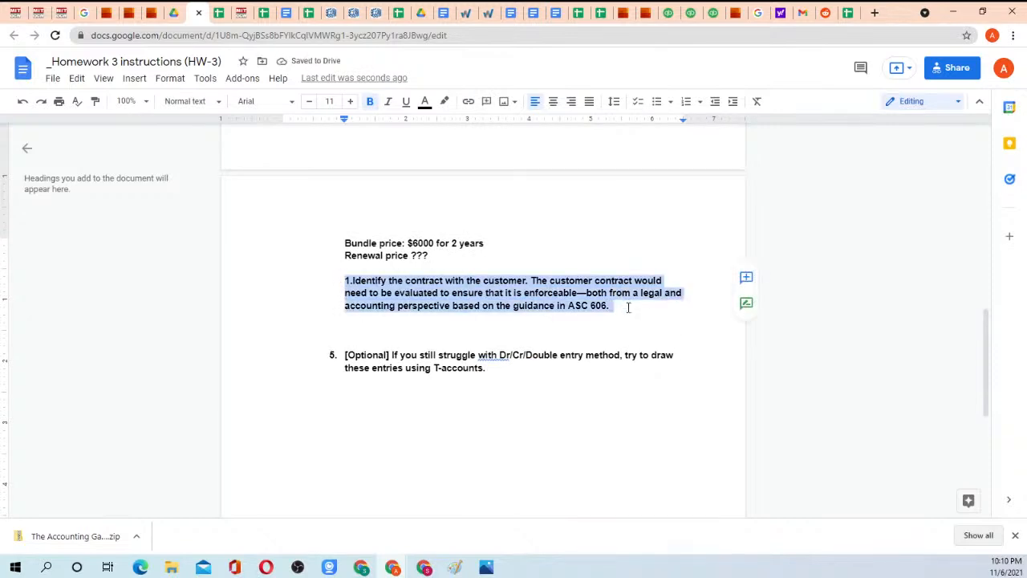
key("ctrl+b")
scroll(506, 262, "up", 3)
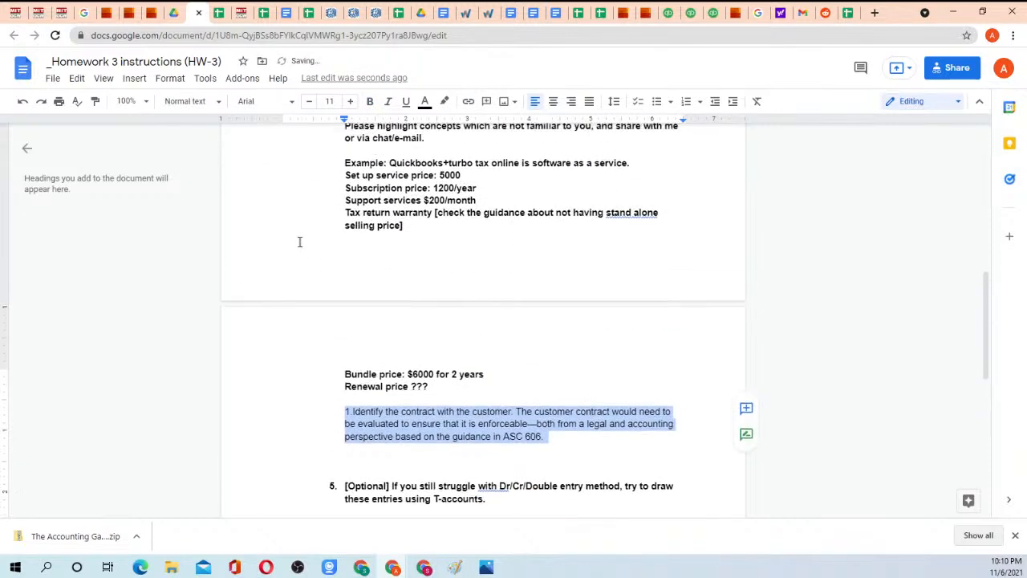
Remove the bold formatting from the example text from "Quickbooks+turbo tax online" through "Renewal price ???" and place the cursor below the contract identification passage.
left_click_drag(388, 224, 467, 454)
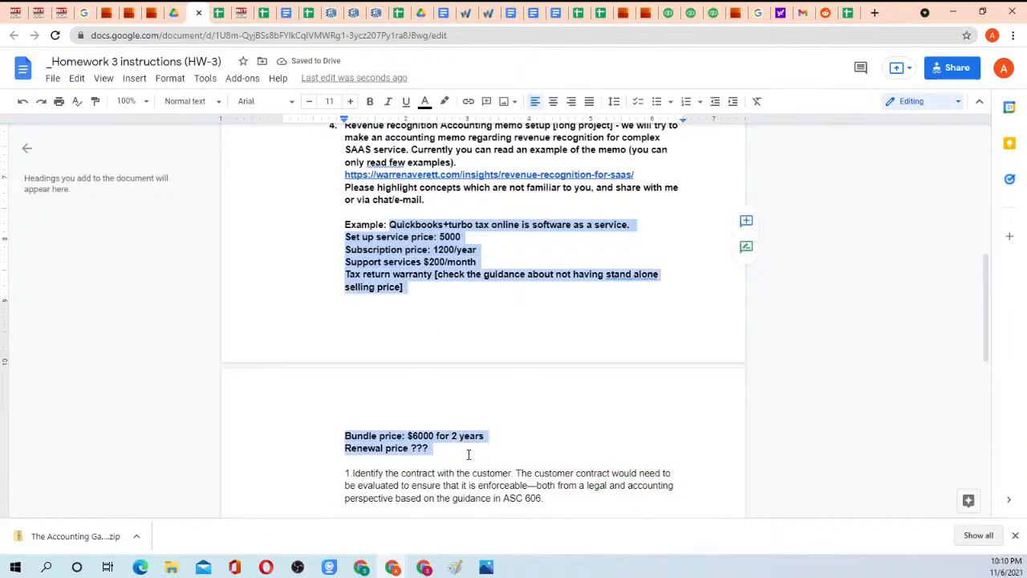
key("ctrl+b")
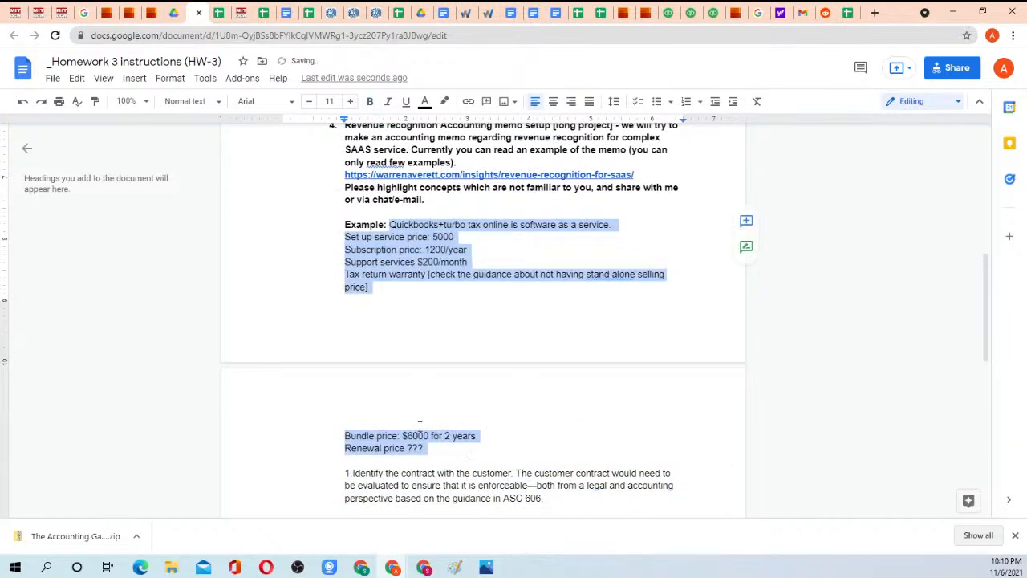
scroll(419, 425, "down", 2)
left_click(553, 376)
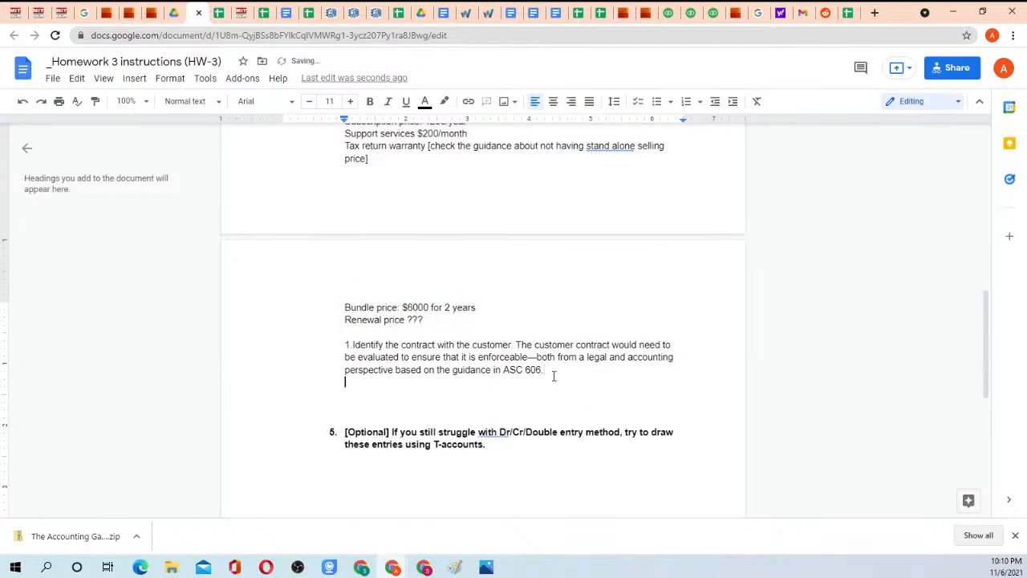
In the Warren Averett article, highlight step 1's text on both parties being committed to perform their obligations and the $100,000 subscription fee.
left_click(462, 12)
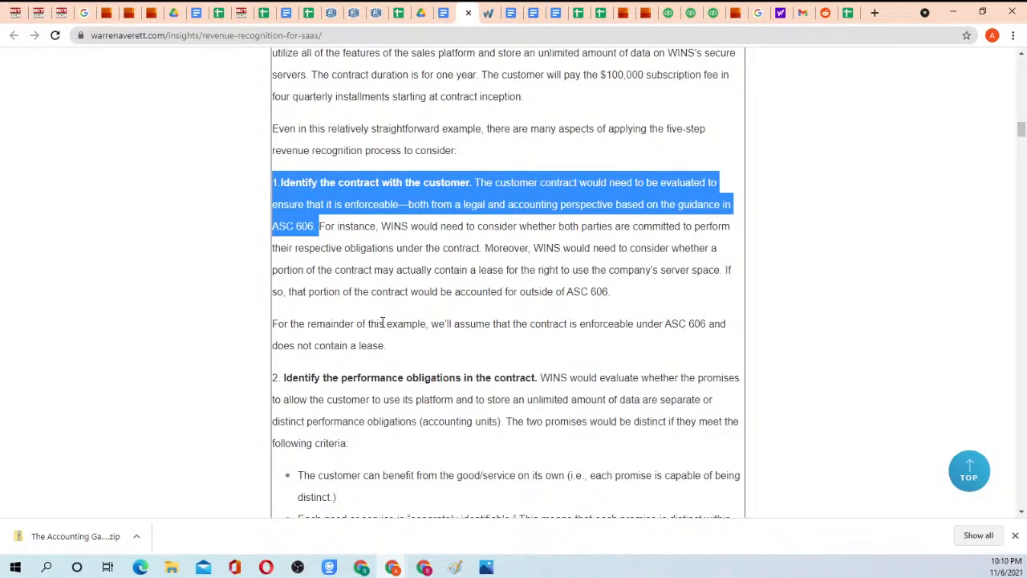
left_click(346, 229)
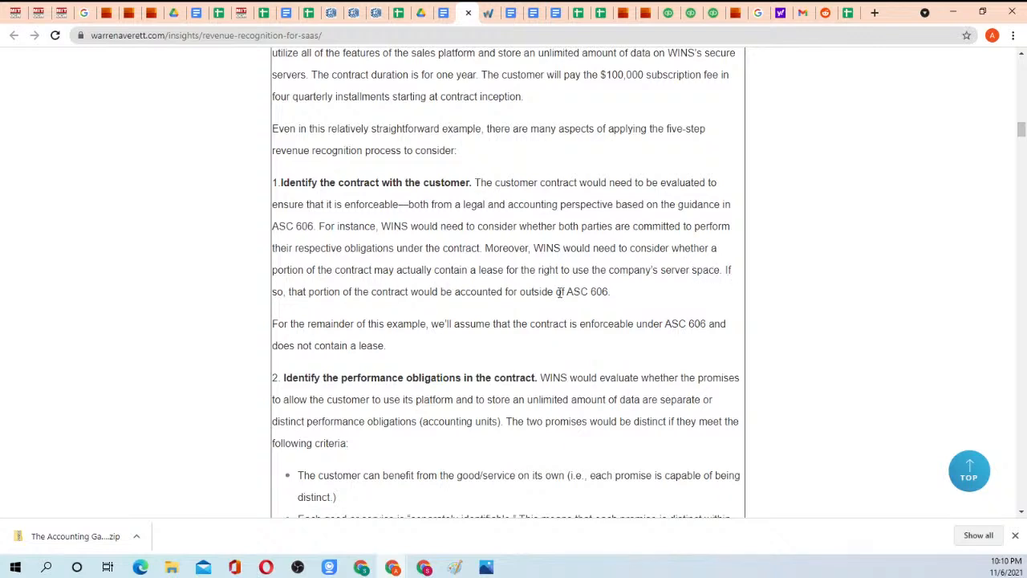
left_click_drag(572, 291, 603, 292)
left_click(623, 298)
left_click_drag(450, 225, 530, 247)
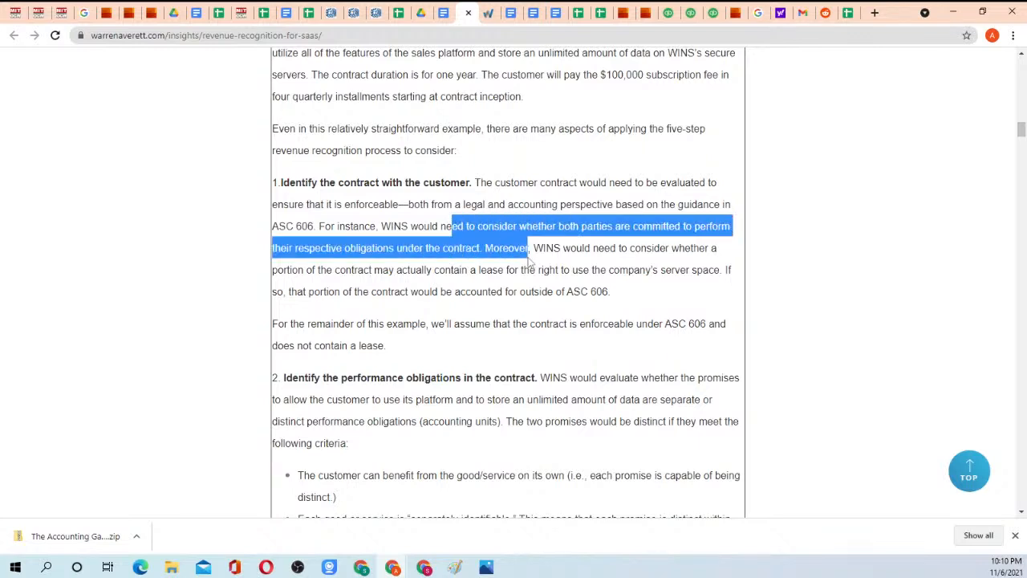
left_click(528, 264)
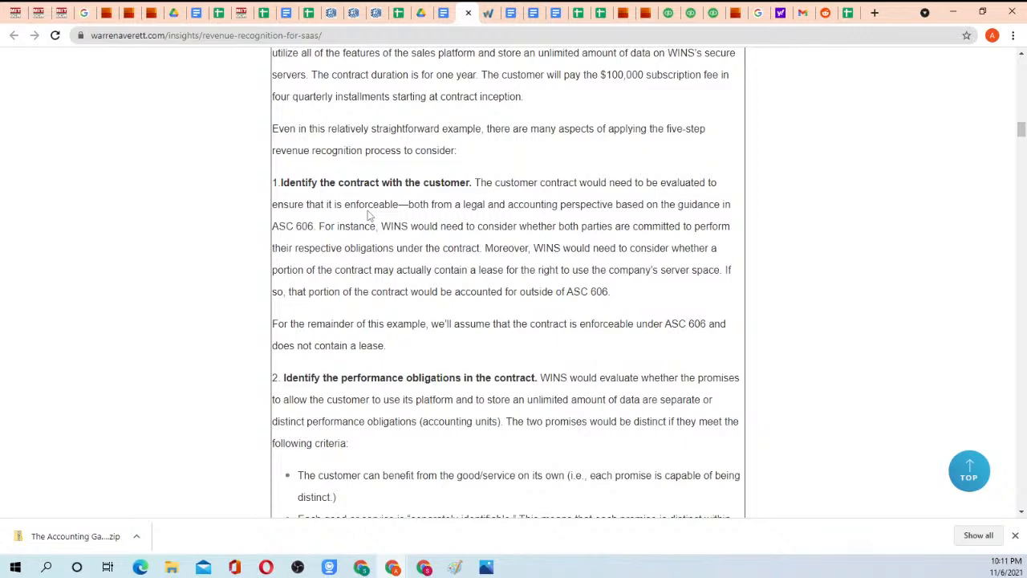
scroll(374, 211, "up", 2)
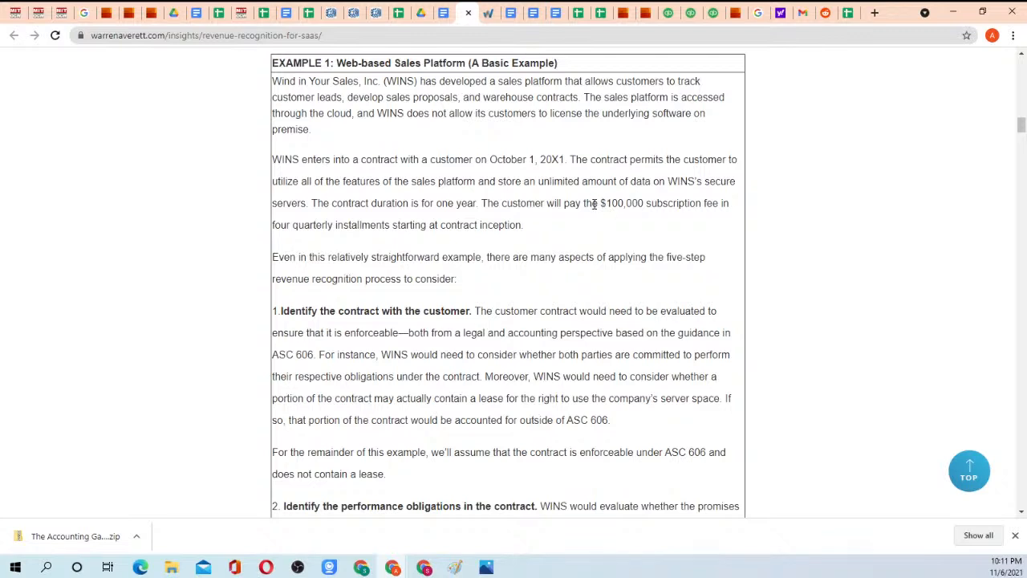
left_click_drag(603, 203, 644, 203)
Copy the article's sentence assuming the contract is enforceable under ASC 606 without a lease into Homework 3, below the contract identification passage.
scroll(481, 253, "down", 2)
scroll(397, 240, "down", 1)
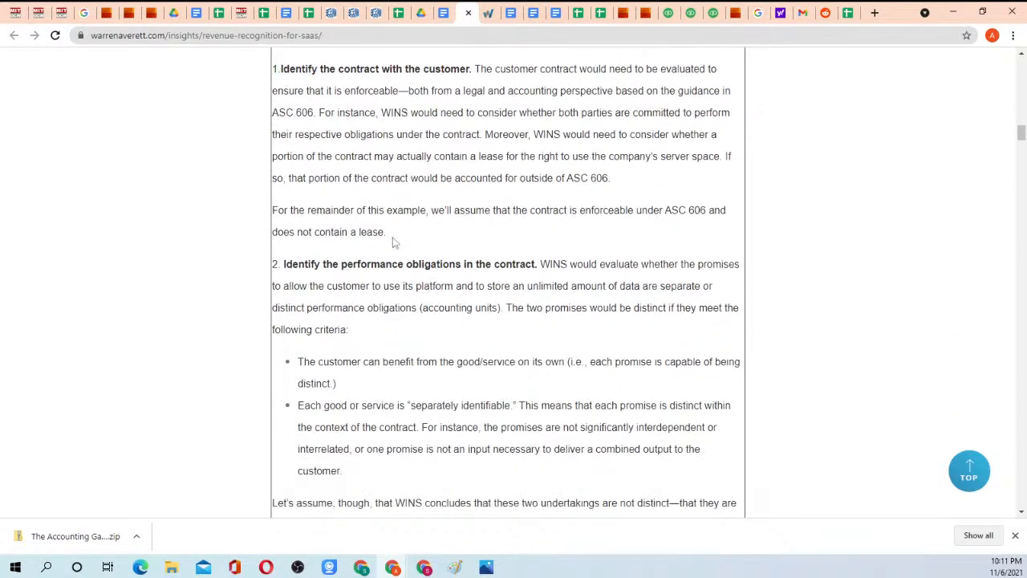
left_click_drag(330, 195, 441, 218)
left_click(433, 224)
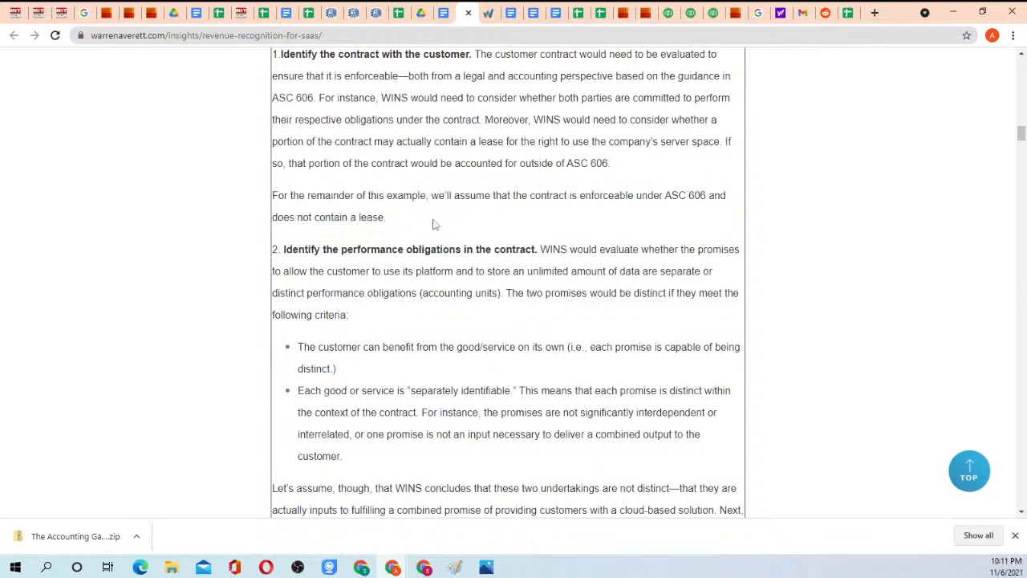
left_click_drag(278, 194, 386, 216)
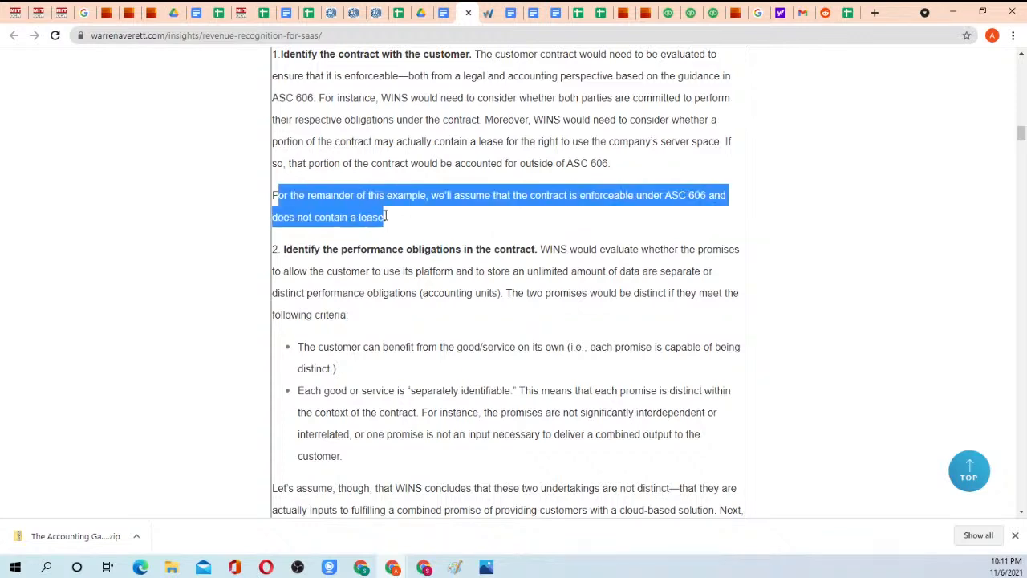
left_click(390, 222)
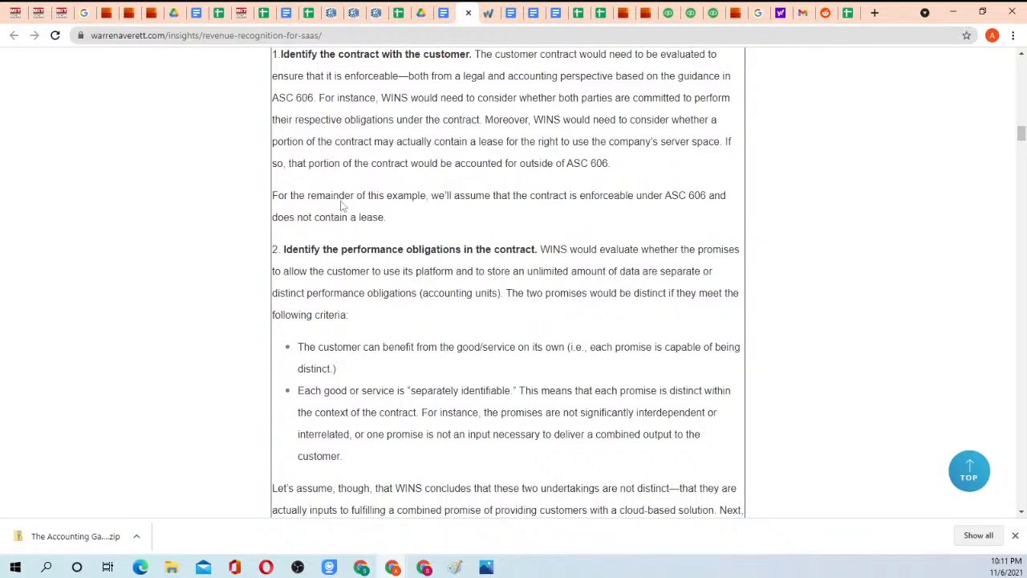
left_click_drag(275, 195, 402, 219)
key("ctrl+c")
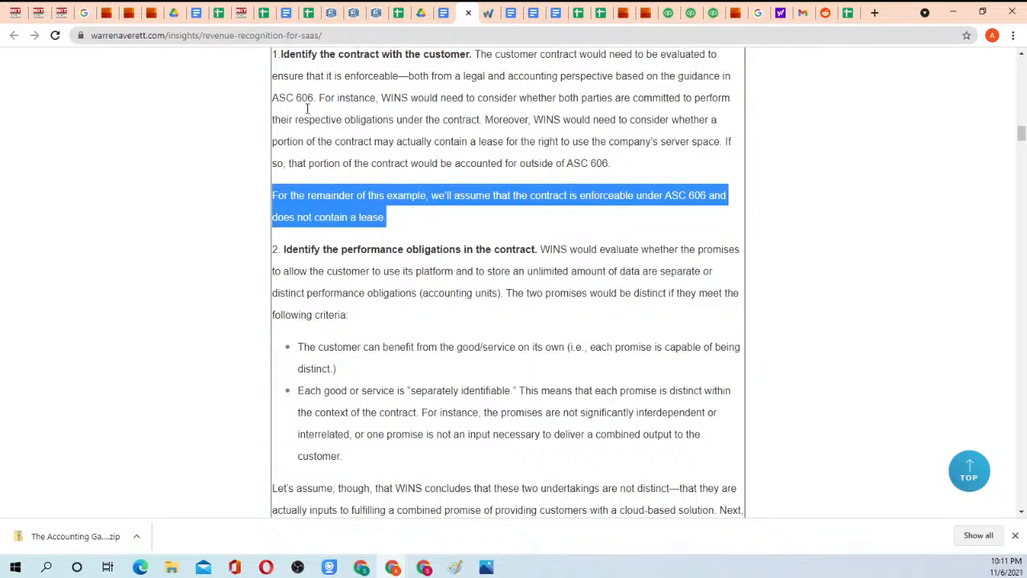
left_click(196, 13)
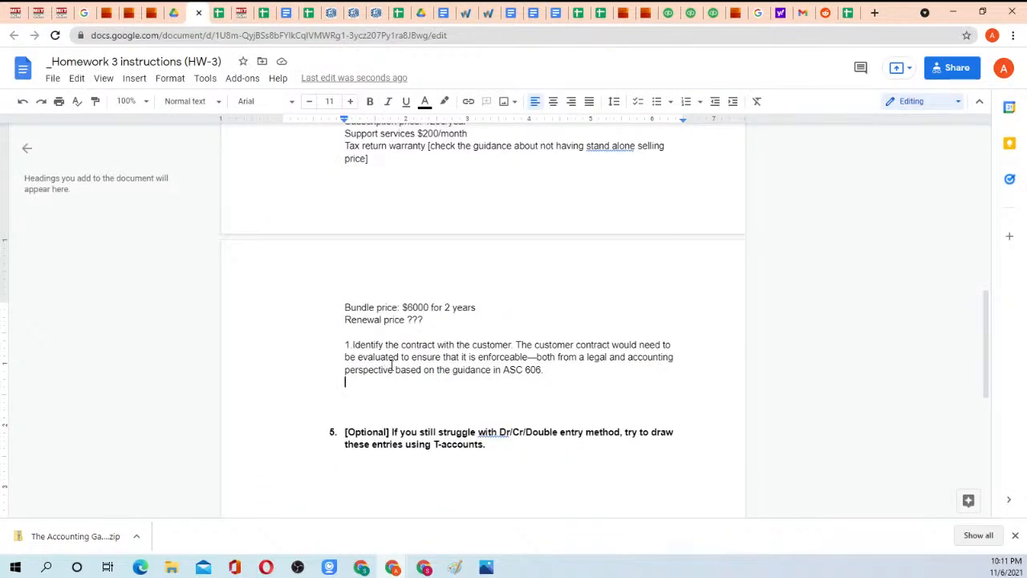
key("ctrl+v")
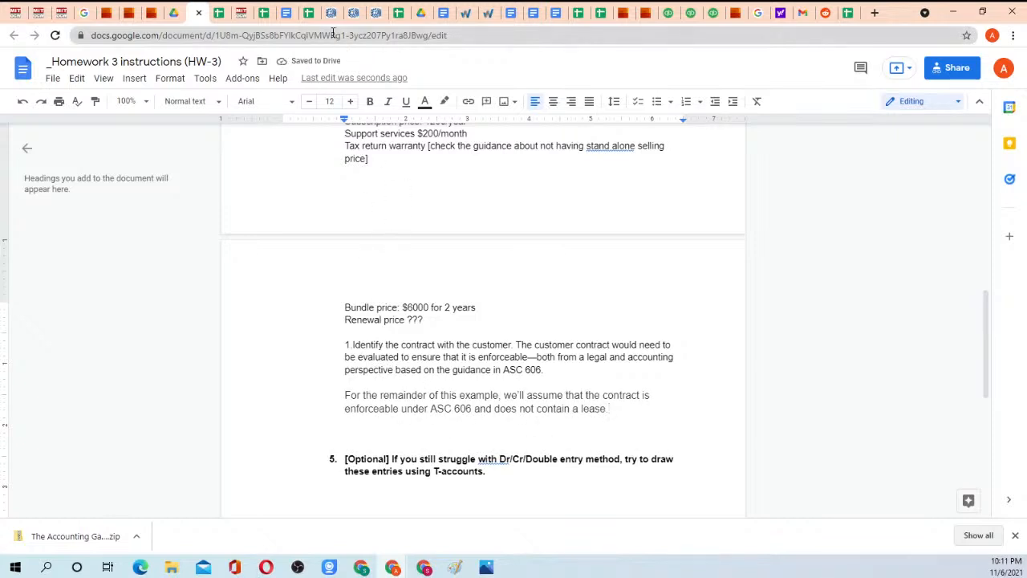
Back in the article, highlight step 2's promises to let the customer use the platform and store an unlimited amount of data.
left_click(461, 12)
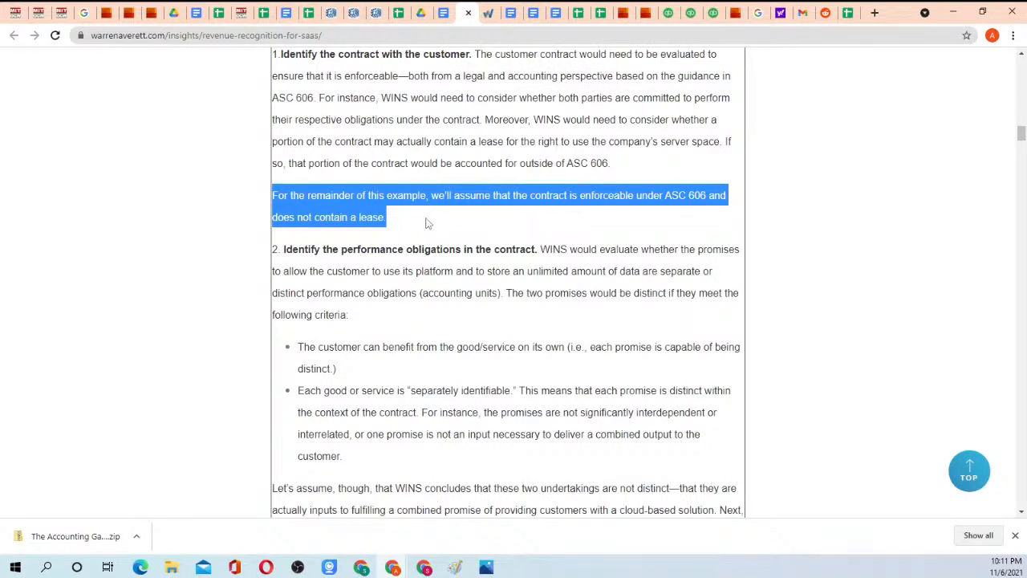
scroll(427, 223, "down", 1)
left_click(383, 188)
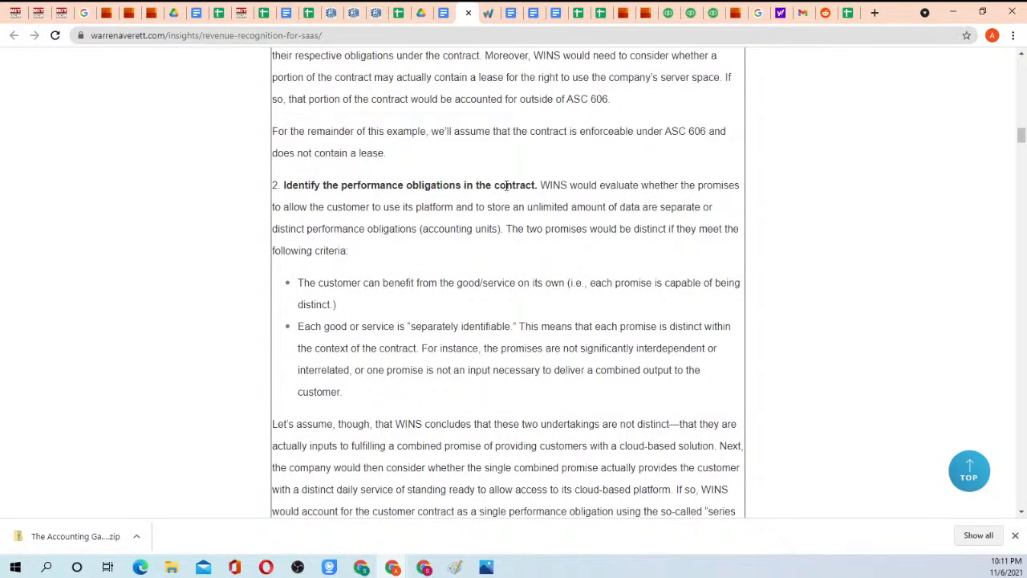
scroll(434, 225, "down", 6)
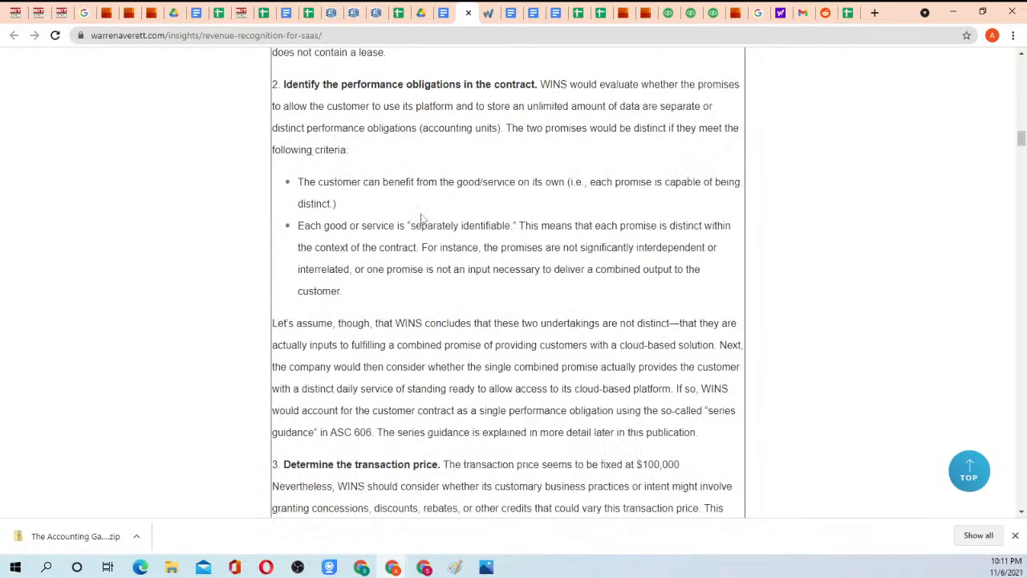
scroll(422, 220, "up", 1)
scroll(422, 220, "up", 5)
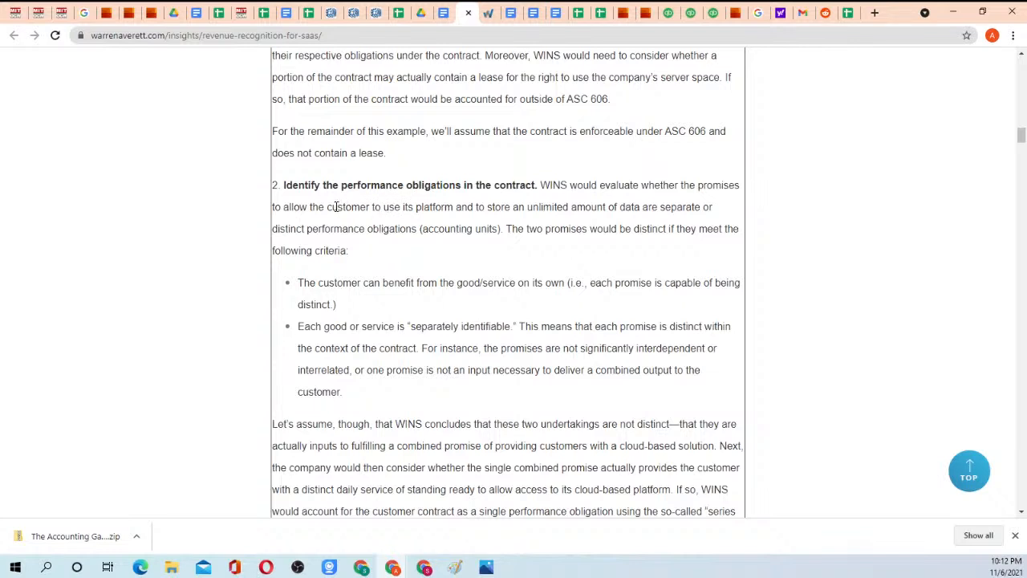
left_click_drag(311, 207, 642, 207)
left_click(671, 207)
Highlight the "separately identifiable" criterion's text about a promise being distinct within the context of the contract.
scroll(371, 240, "down", 3)
scroll(373, 193, "up", 1)
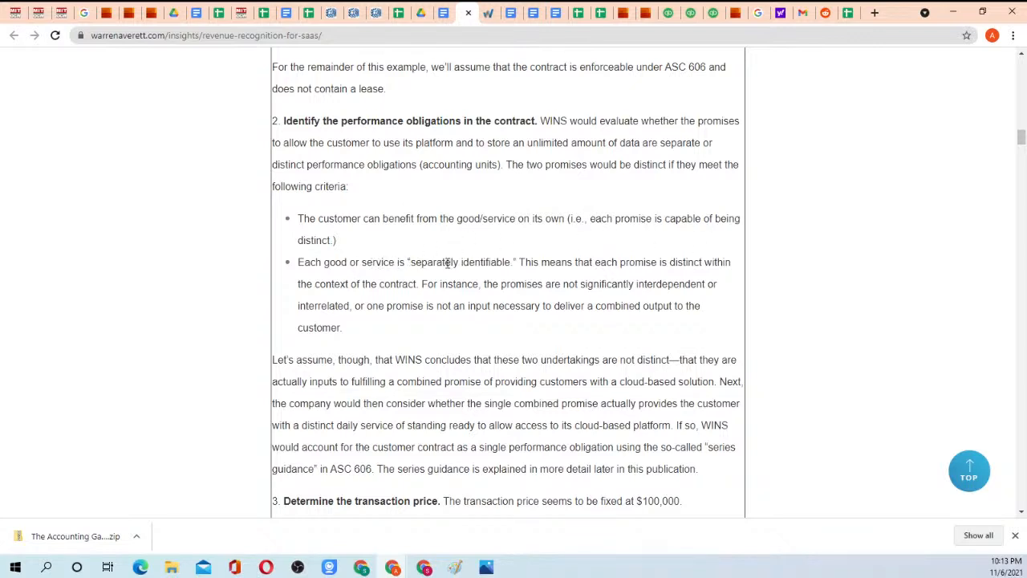
left_click_drag(628, 261, 483, 286)
left_click(491, 291)
scroll(438, 307, "down", 1)
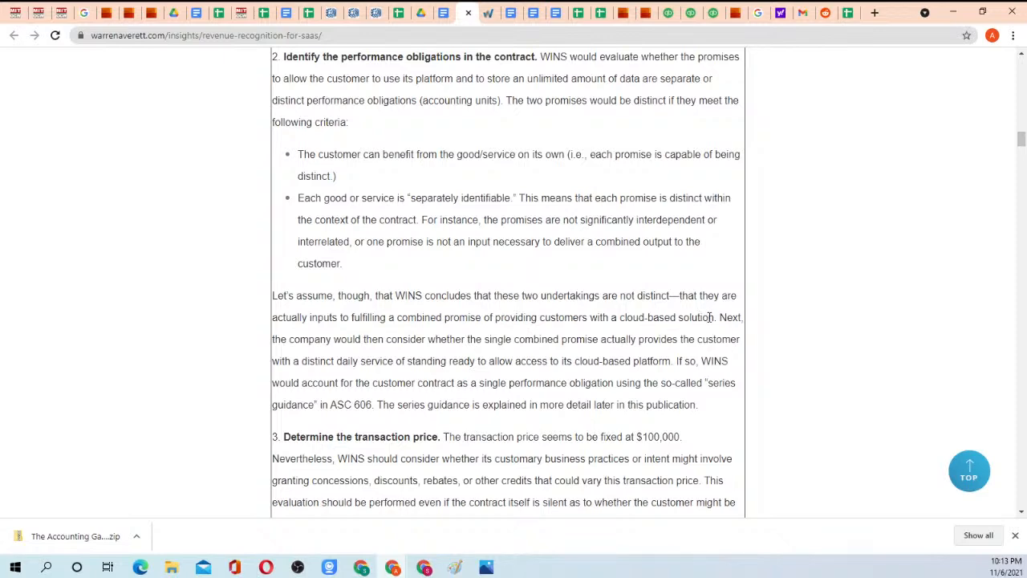
Highlight the unlimited storage promise and the clause saying the undertakings are not distinct but inputs to a combined promise.
scroll(423, 245, "up", 1)
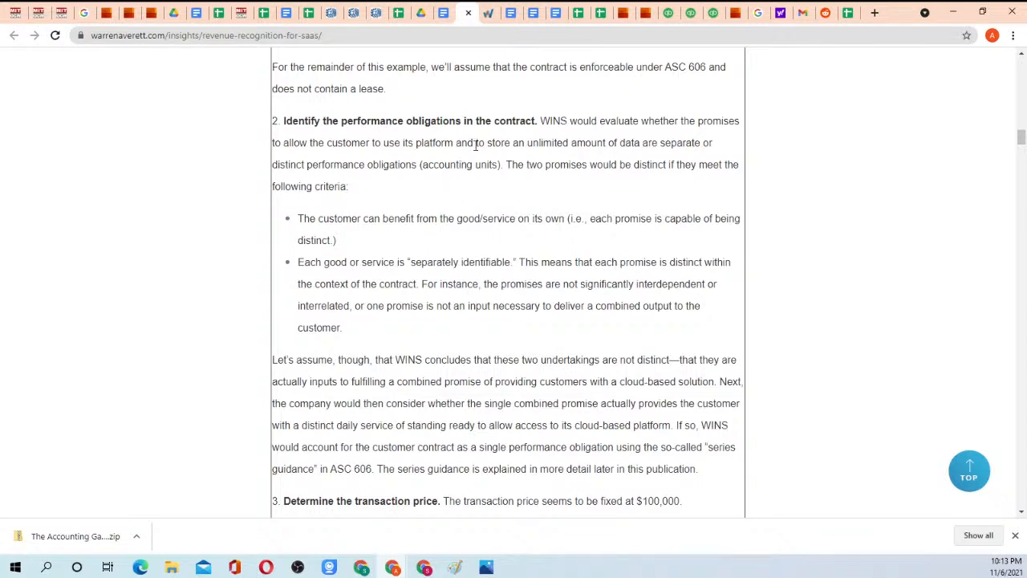
left_click_drag(487, 142, 548, 146)
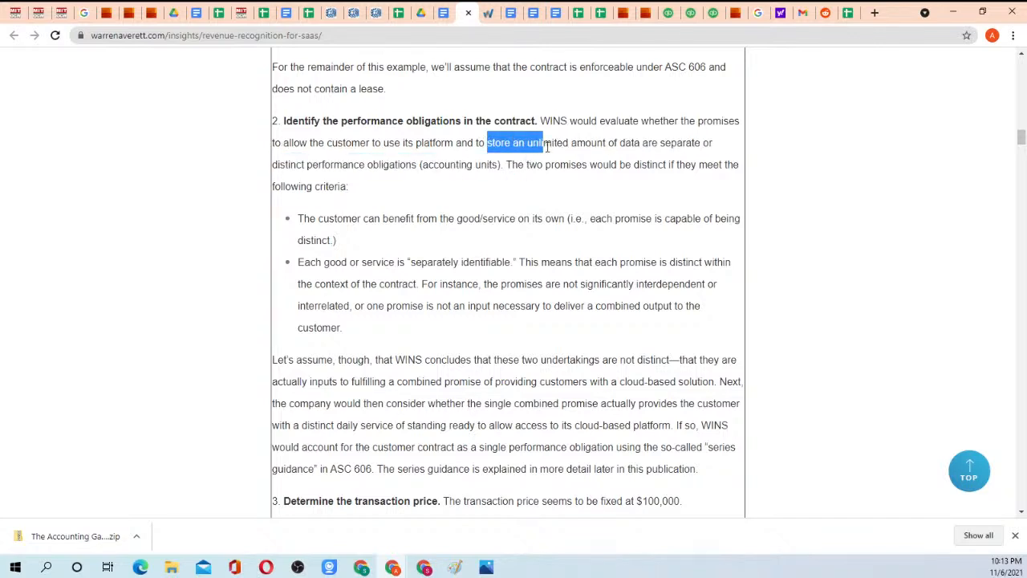
left_click_drag(540, 360, 593, 380)
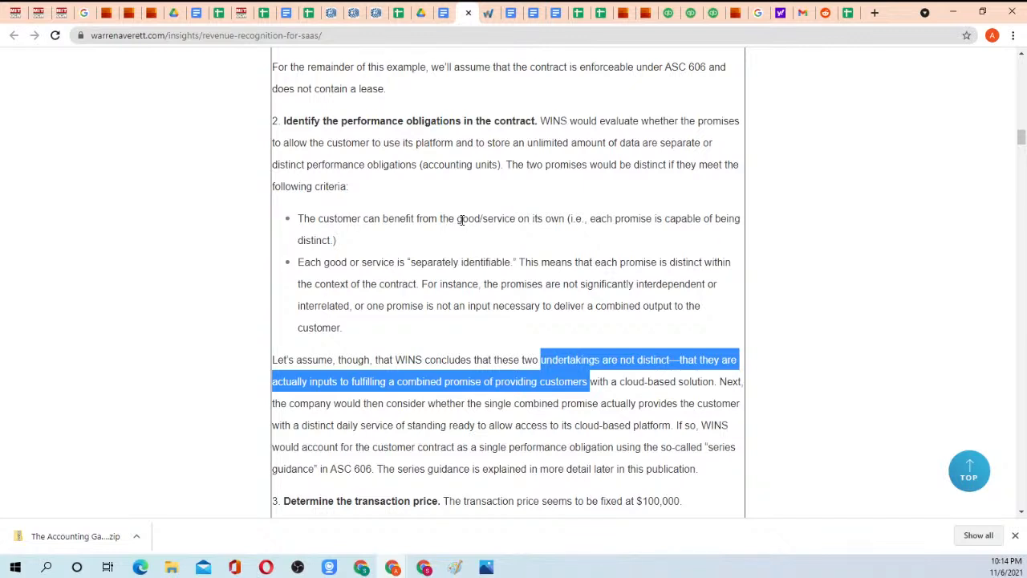
Highlight step 2's whole closing paragraph from "Let's assume, though" through "later in this publication.".
scroll(485, 285, "down", 1)
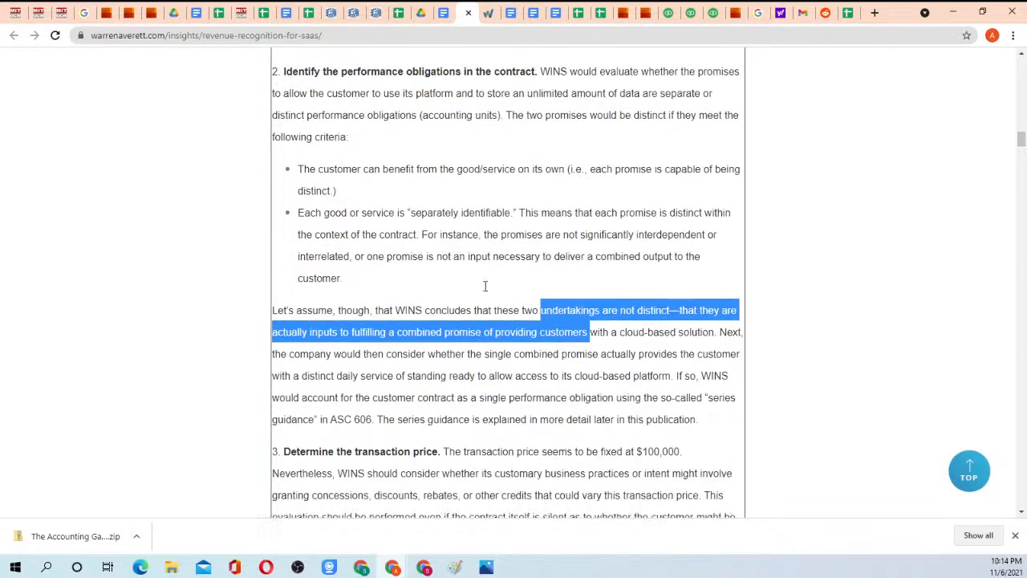
left_click_drag(273, 294, 718, 412)
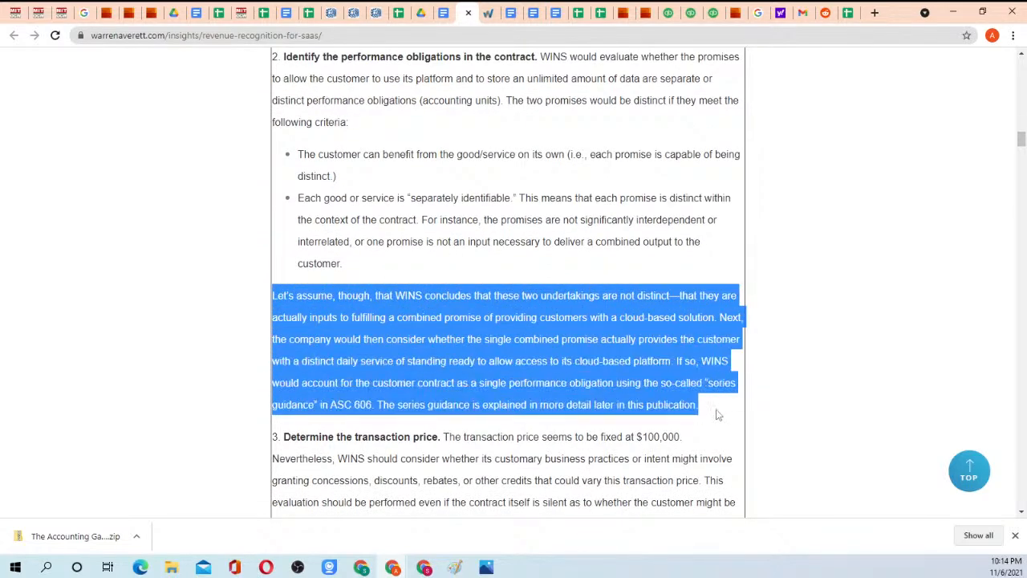
left_click(706, 415)
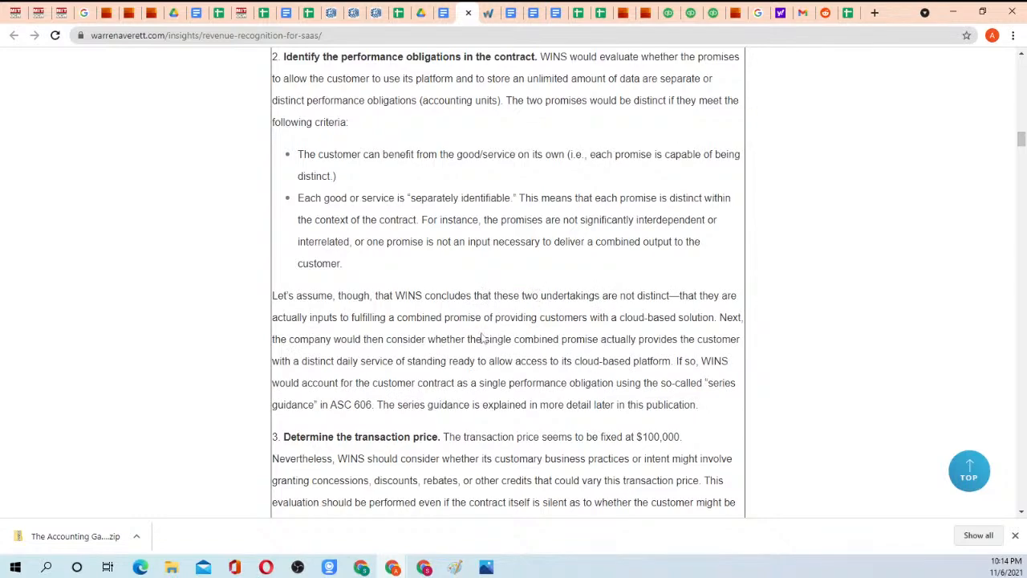
Revisit Example 1's contract facts and highlight step 2 from "Identify the performance obligations in the contract" into its closing paragraph.
scroll(337, 132, "down", 3)
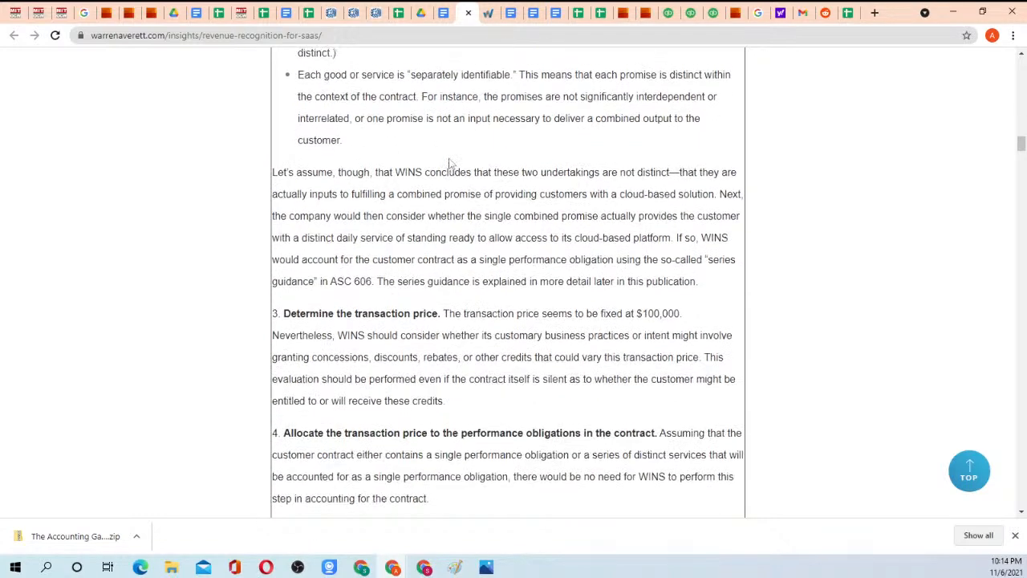
scroll(451, 181, "up", 6)
scroll(451, 186, "up", 3)
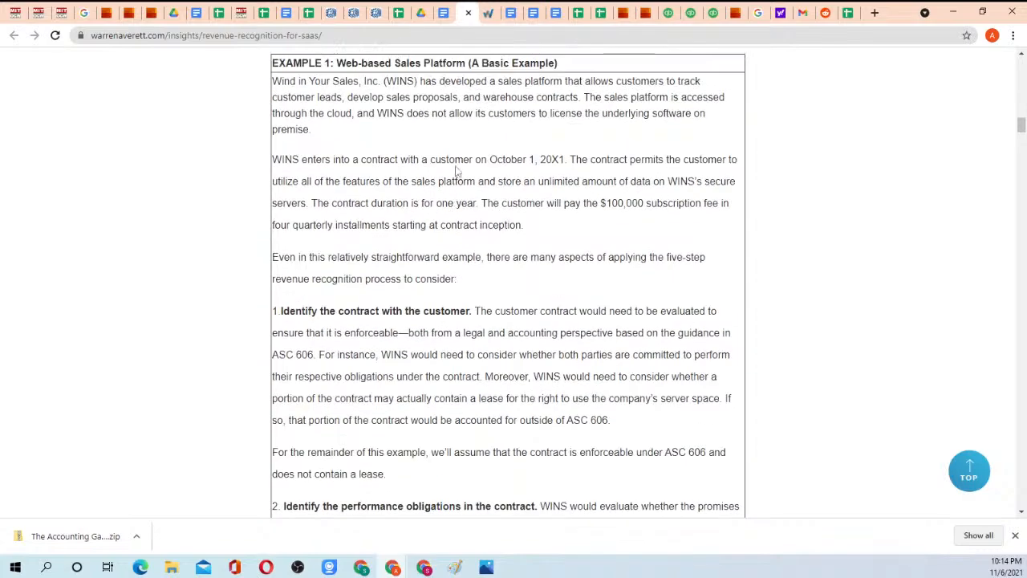
scroll(455, 184, "down", 5)
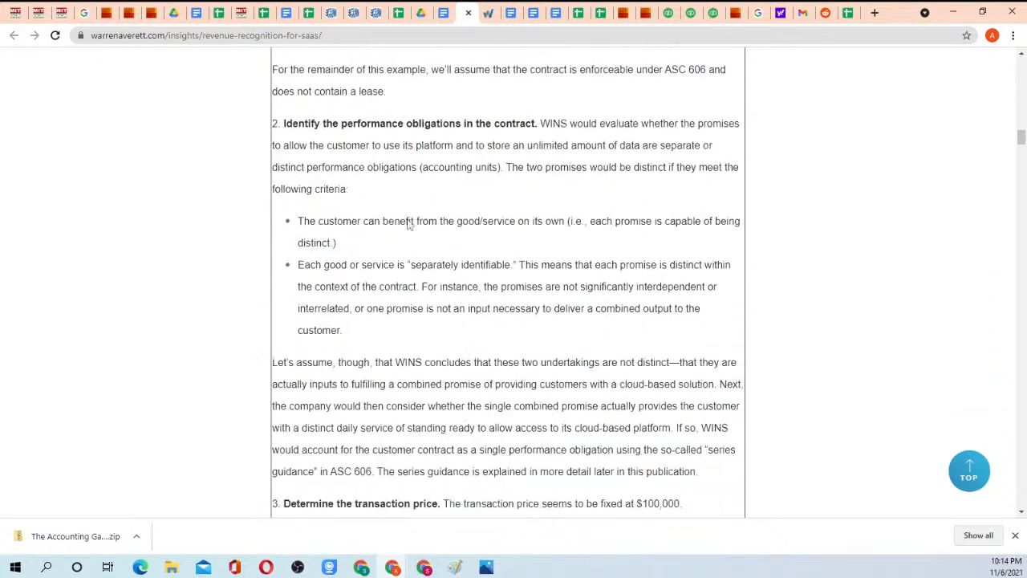
left_click_drag(285, 118, 500, 360)
left_click(519, 378)
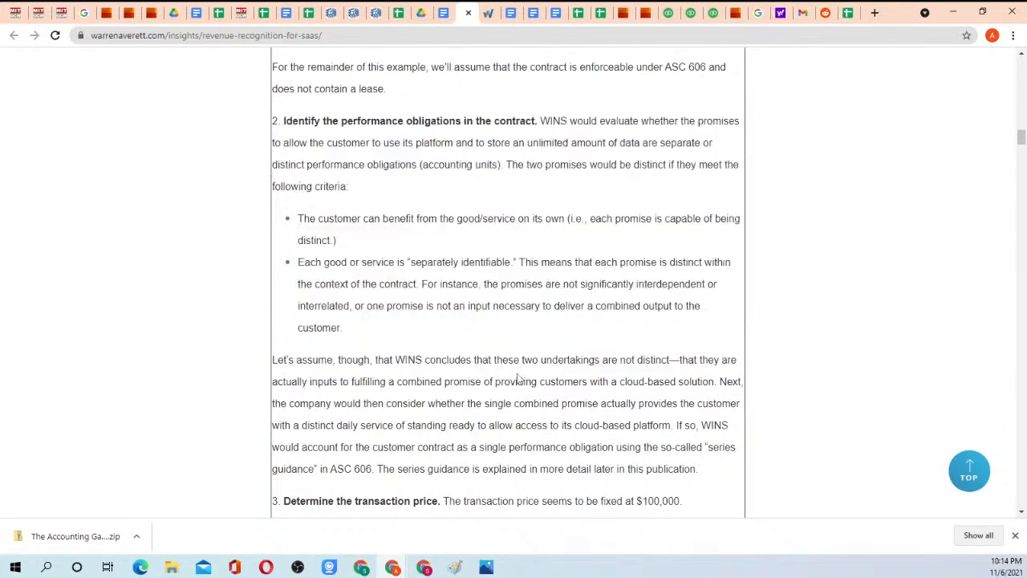
Highlight step 3's sentence on the fixed $100,000 transaction price and the text on concessions, discounts, rebates and credits.
scroll(472, 301, "down", 1)
scroll(472, 301, "down", 3)
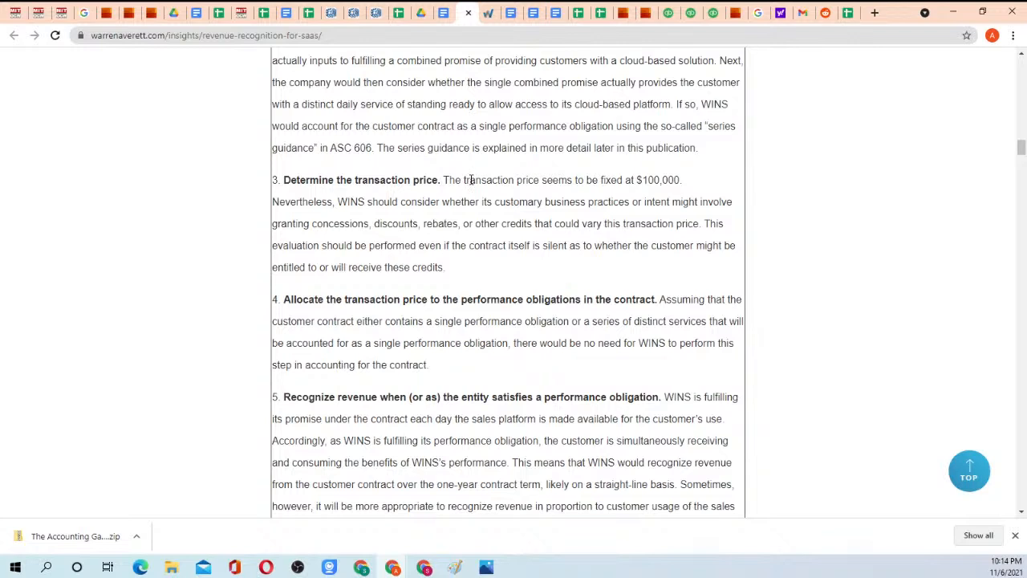
left_click_drag(444, 180, 687, 189)
left_click(687, 190)
left_click_drag(321, 225, 459, 273)
left_click(459, 273)
Highlight the fixed transaction price sentence again and the clause from "should consider whether its customary business practices" to "vary this transaction price.".
scroll(474, 256, "down", 1)
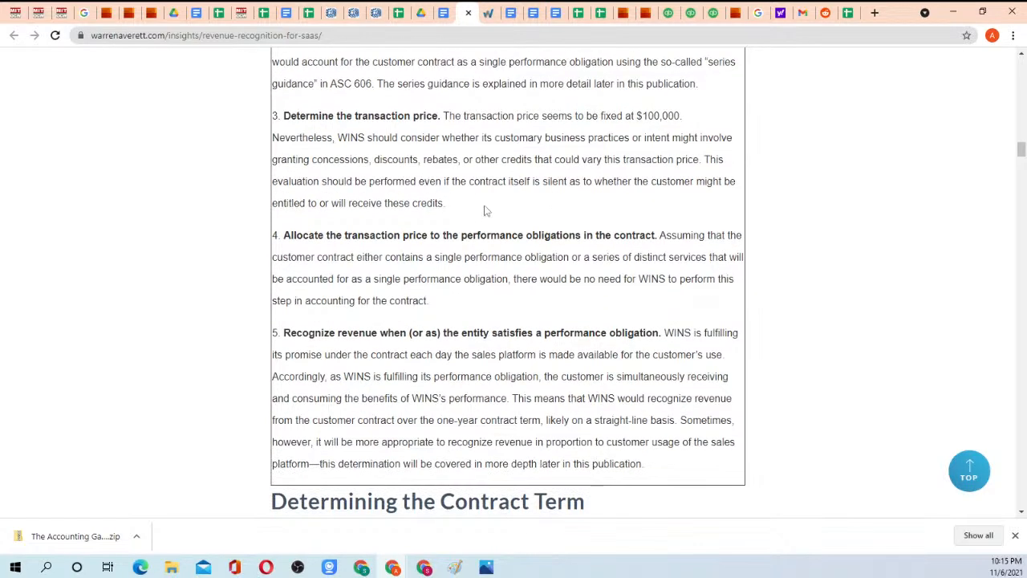
scroll(484, 209, "up", 1)
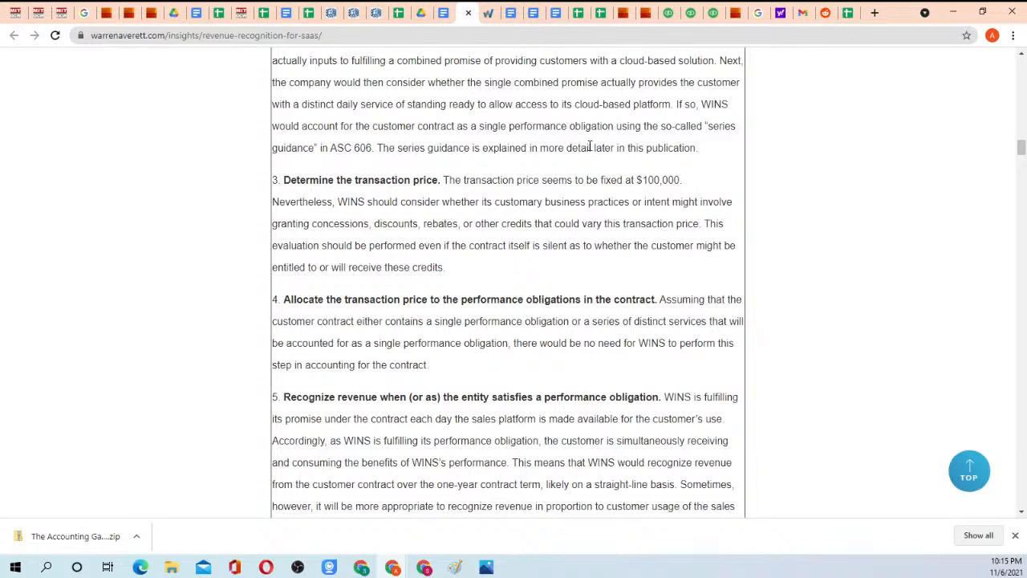
left_click_drag(683, 181, 444, 180)
left_click(445, 181)
left_click_drag(368, 201, 706, 224)
key("ctrl+c")
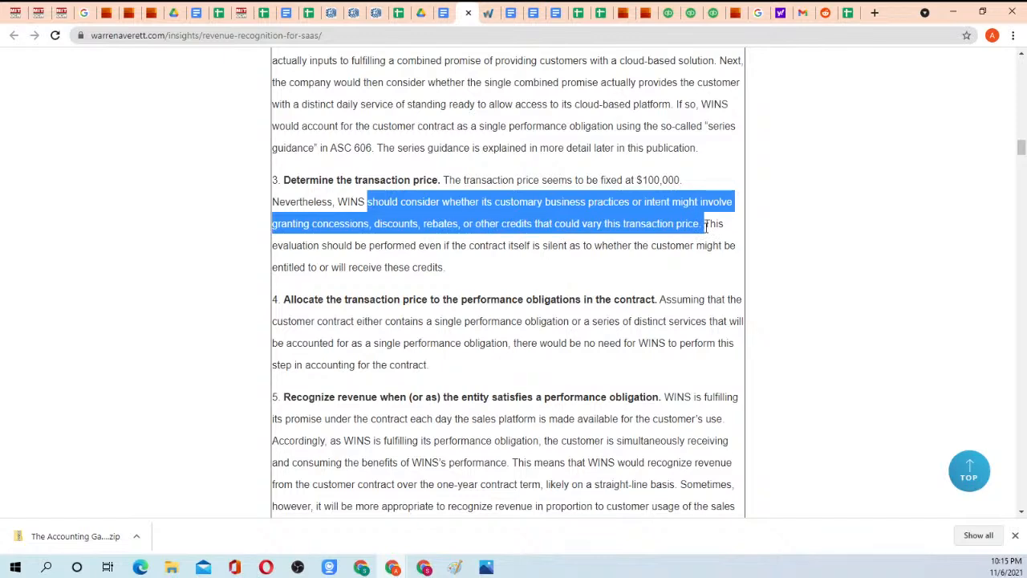
In the Homework 3 instructions document, paste the copied transaction price clause below the sentence ending "does not contain a lease" and number it "2.".
left_click(443, 13)
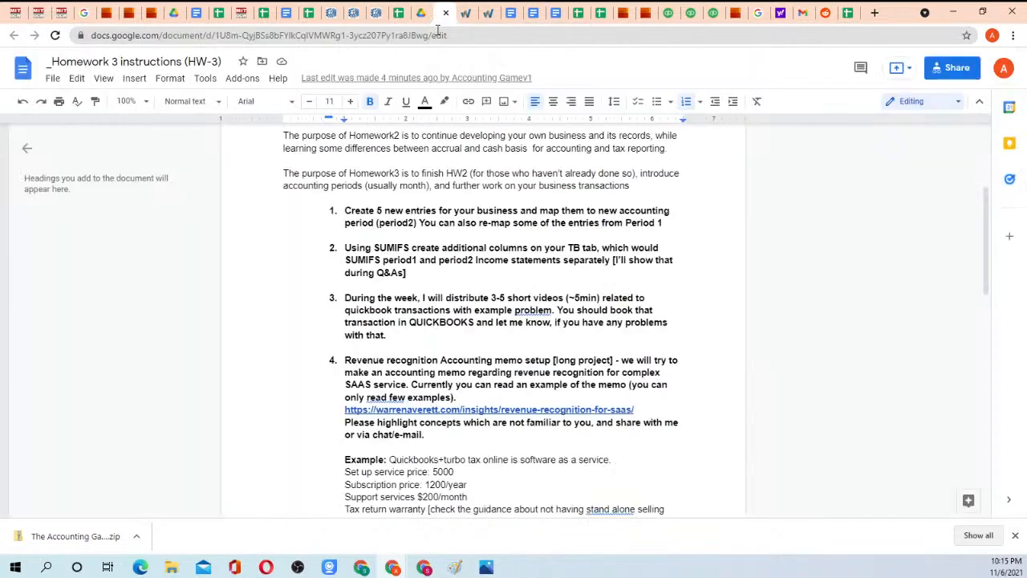
scroll(401, 269, "down", 6)
scroll(405, 268, "down", 1)
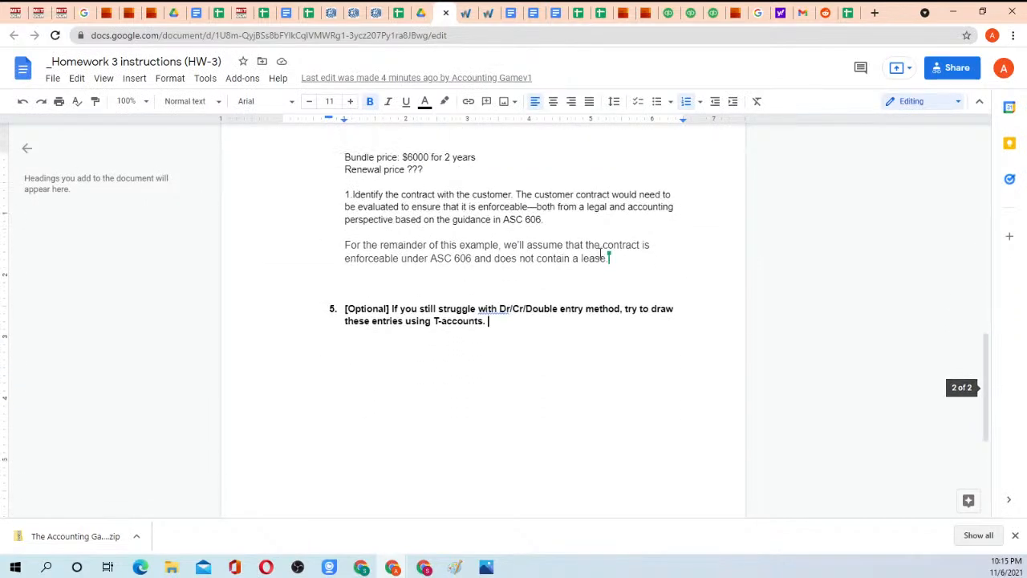
left_click(610, 257)
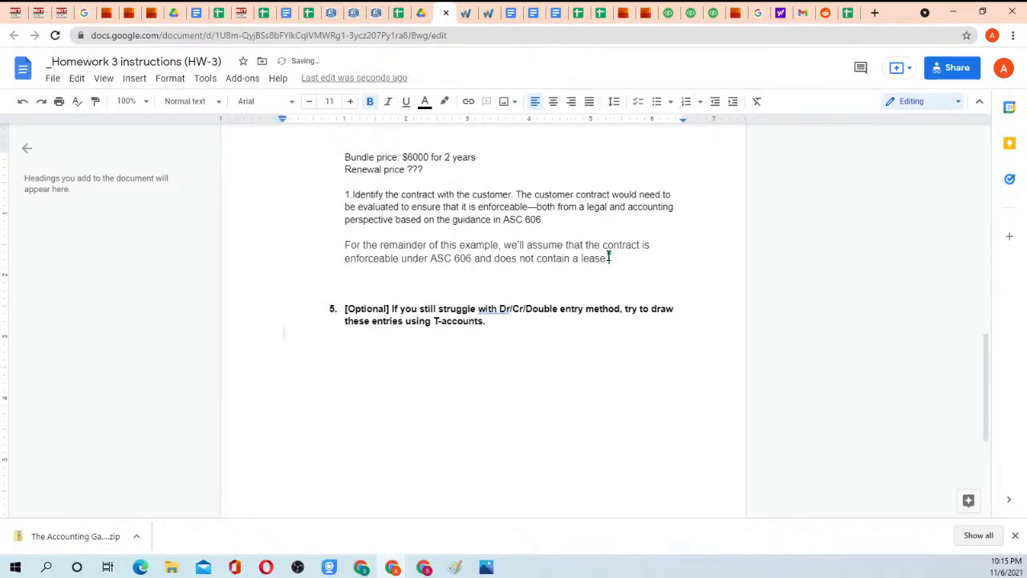
key("Return")
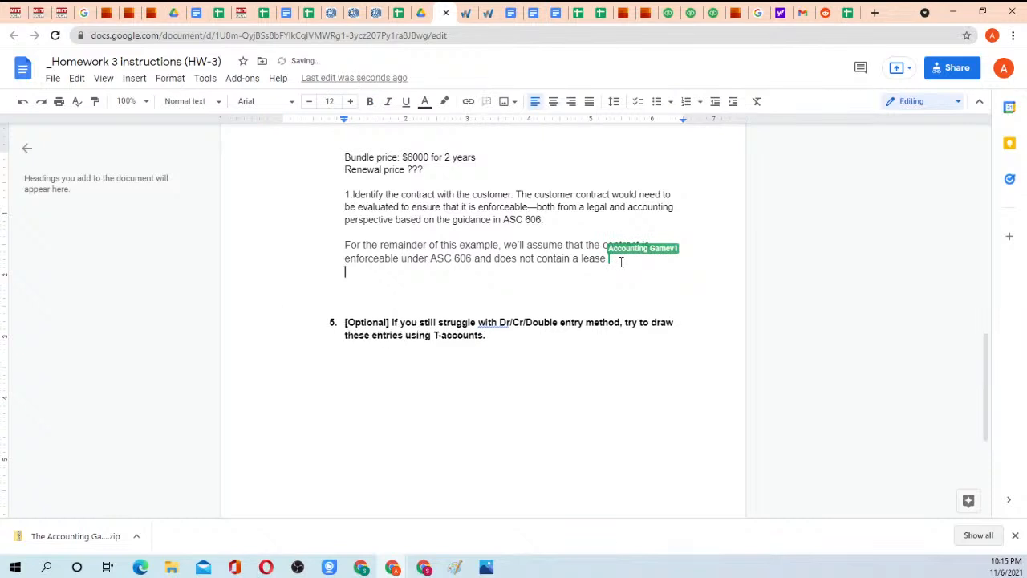
key("ctrl+v")
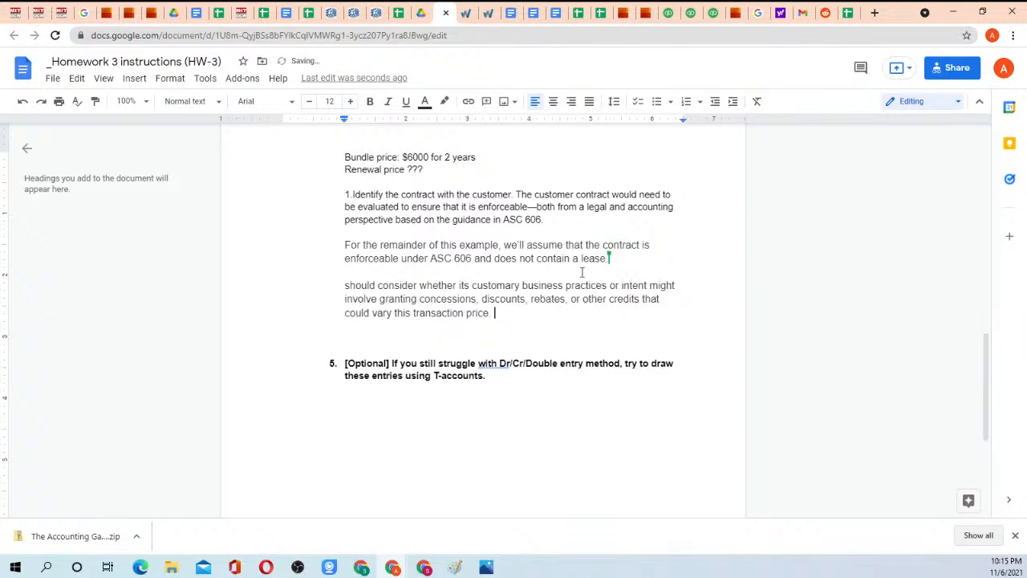
key("BackSpace")
key("BackSpace")
left_click(344, 285)
type("2.")
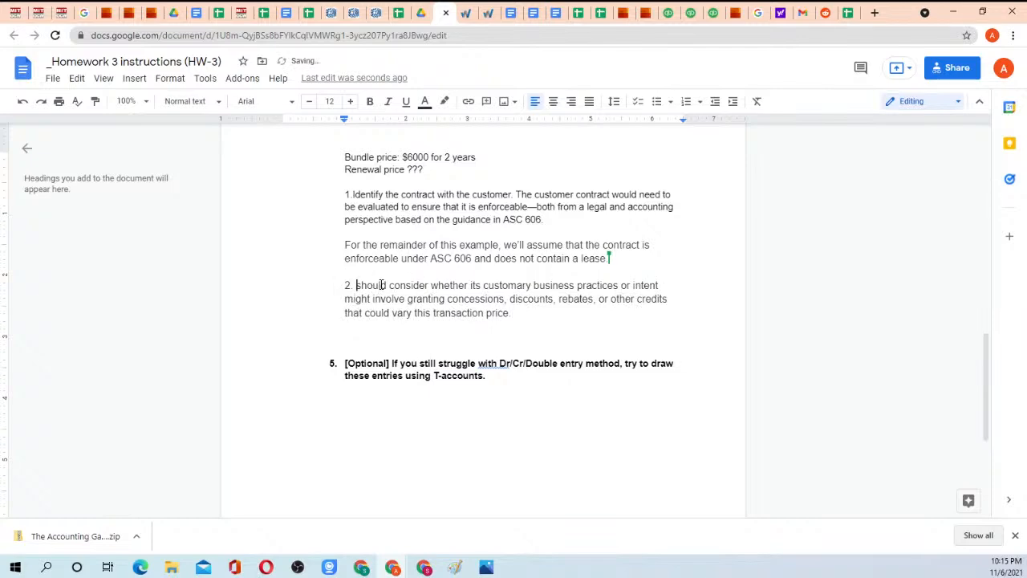
Return to the Warren Averett article and highlight step 4's heading on allocating the transaction price to the performance obligations.
left_click(465, 12)
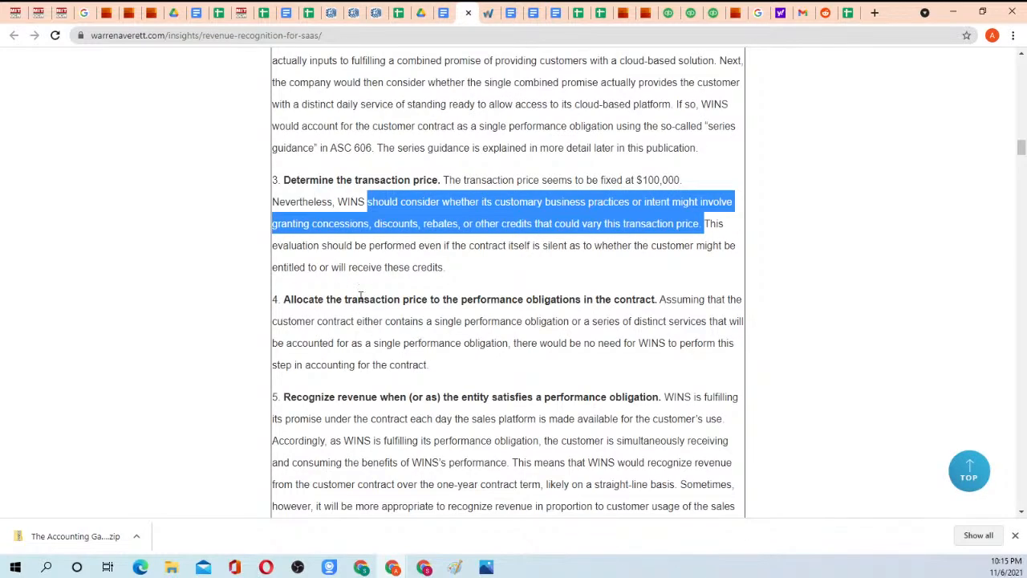
scroll(360, 297, "down", 1)
left_click_drag(317, 235, 667, 236)
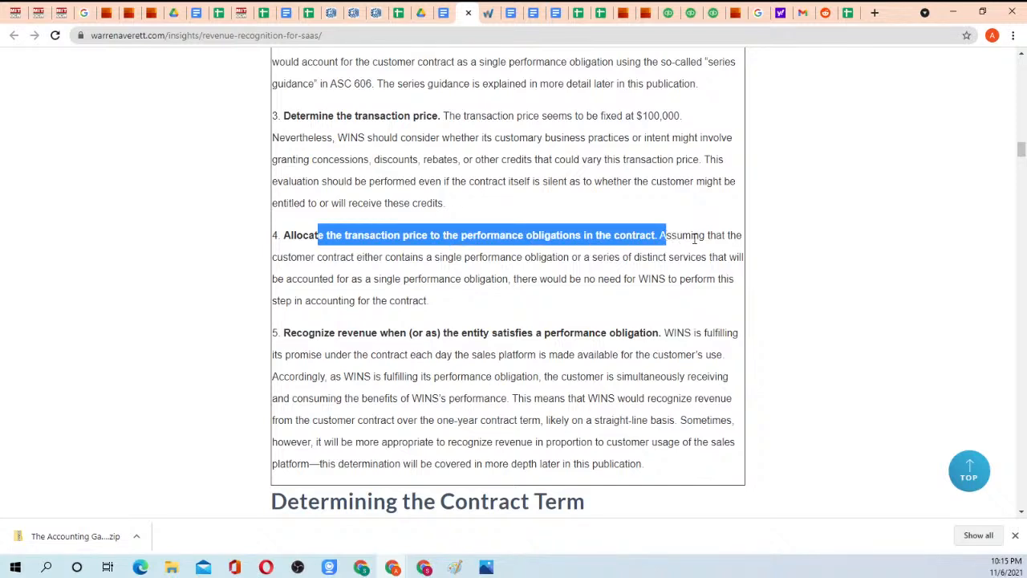
left_click(695, 236)
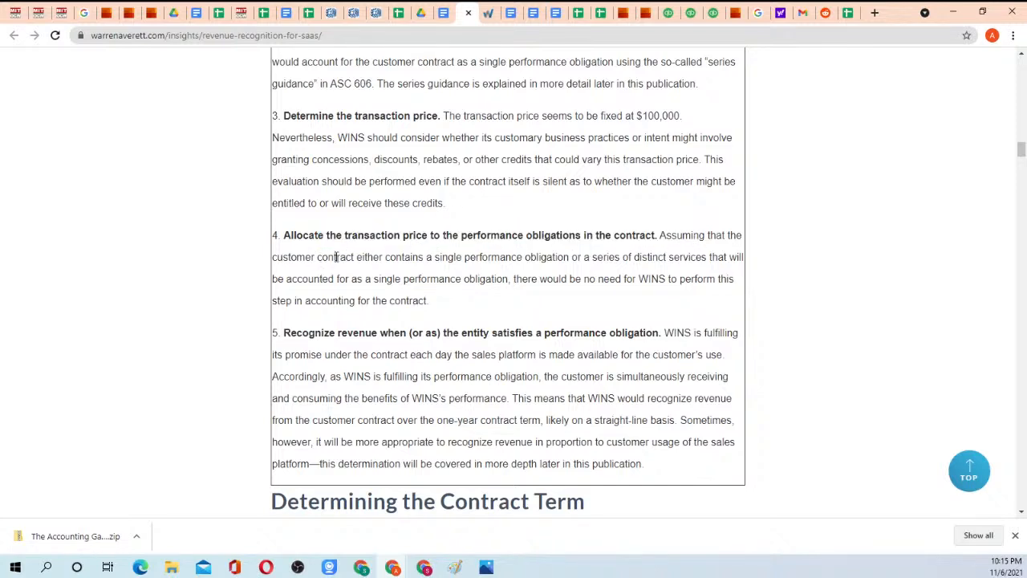
Highlight step 2 from its heading into "Let's assume, though," and again from "performance obligations (accounting units)" through the two distinctness criteria.
scroll(544, 232, "up", 4)
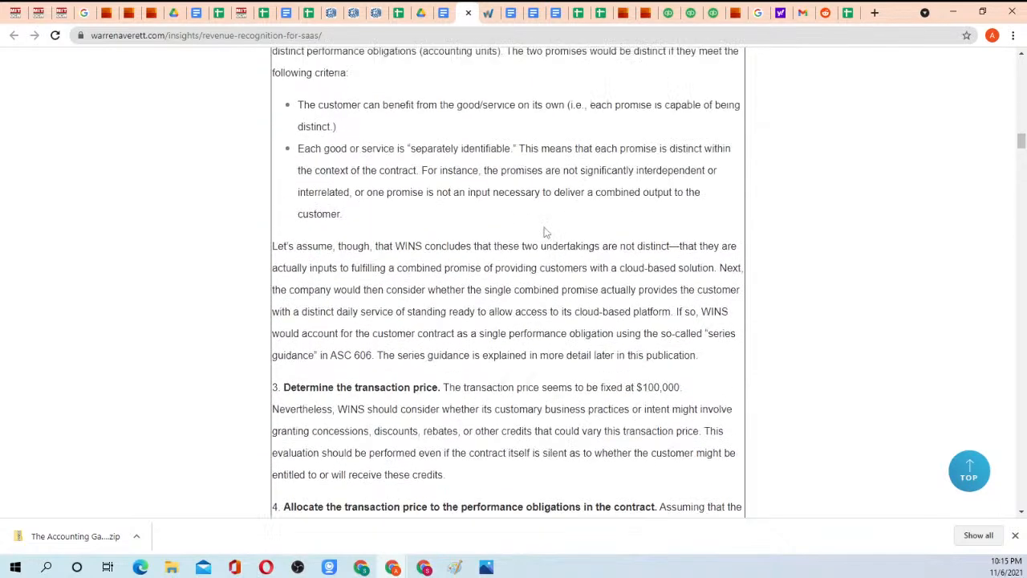
left_click_drag(287, 57, 499, 282)
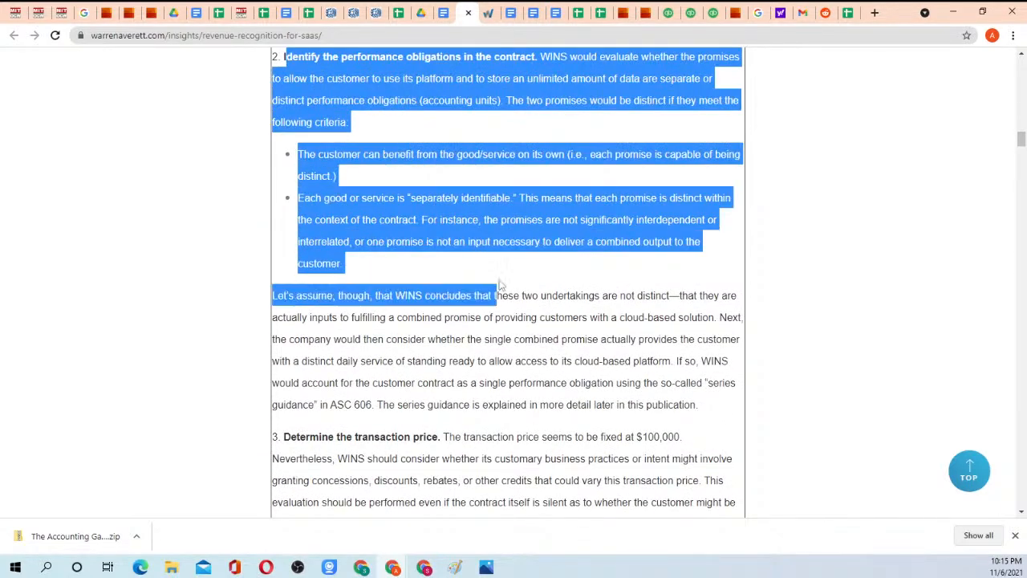
left_click(499, 285)
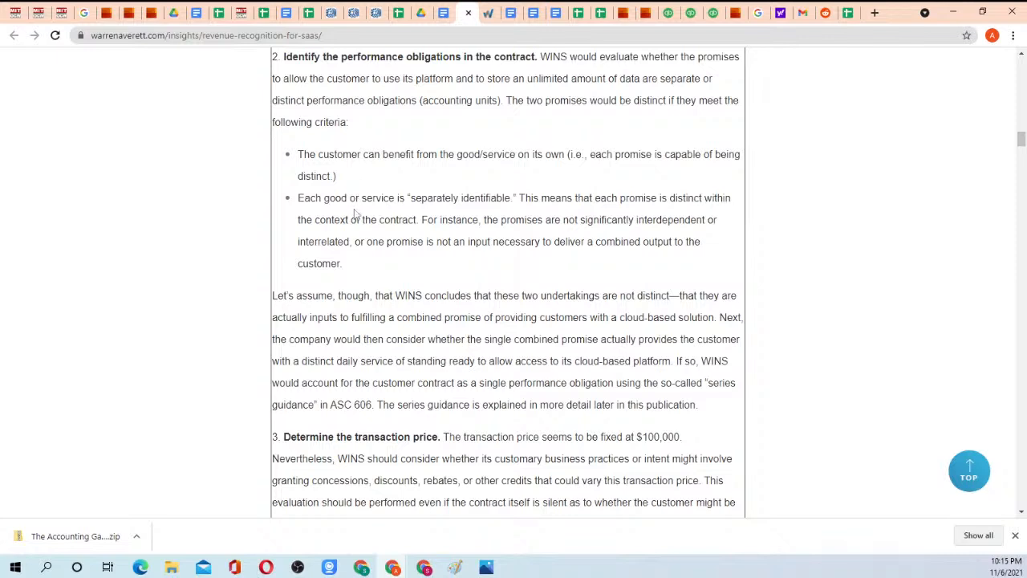
left_click_drag(302, 100, 418, 304)
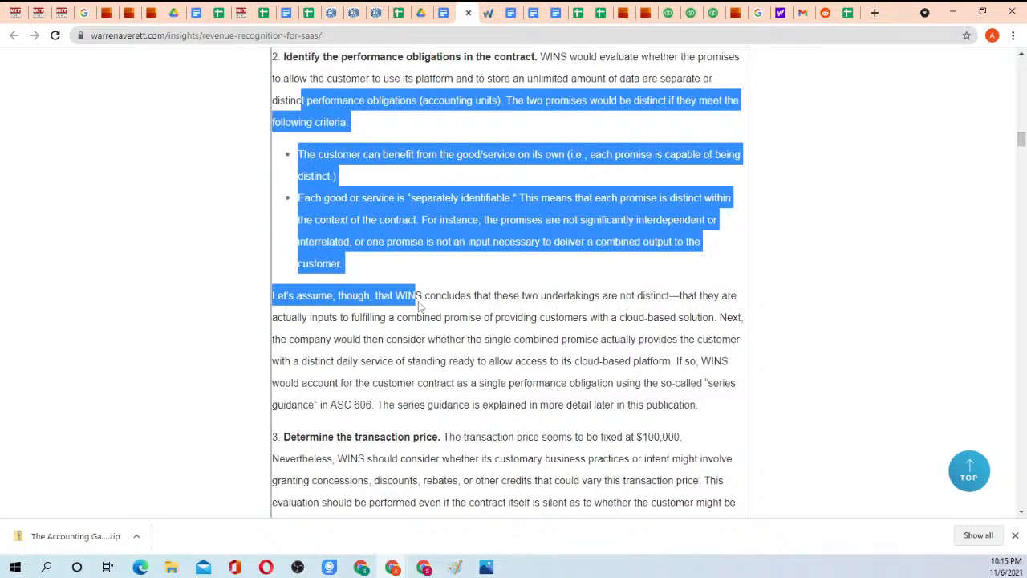
scroll(434, 321, "down", 5)
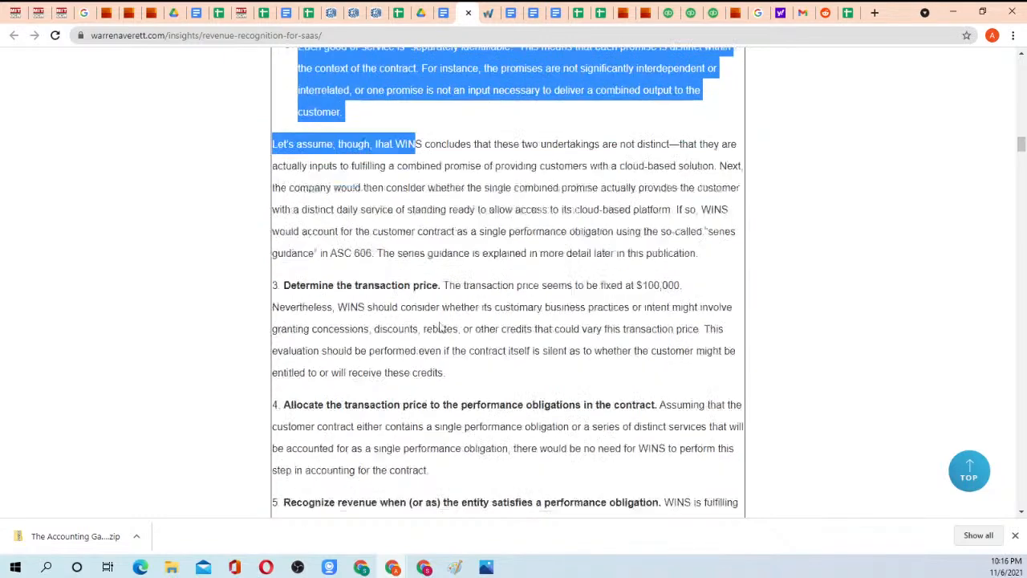
scroll(377, 181, "up", 1)
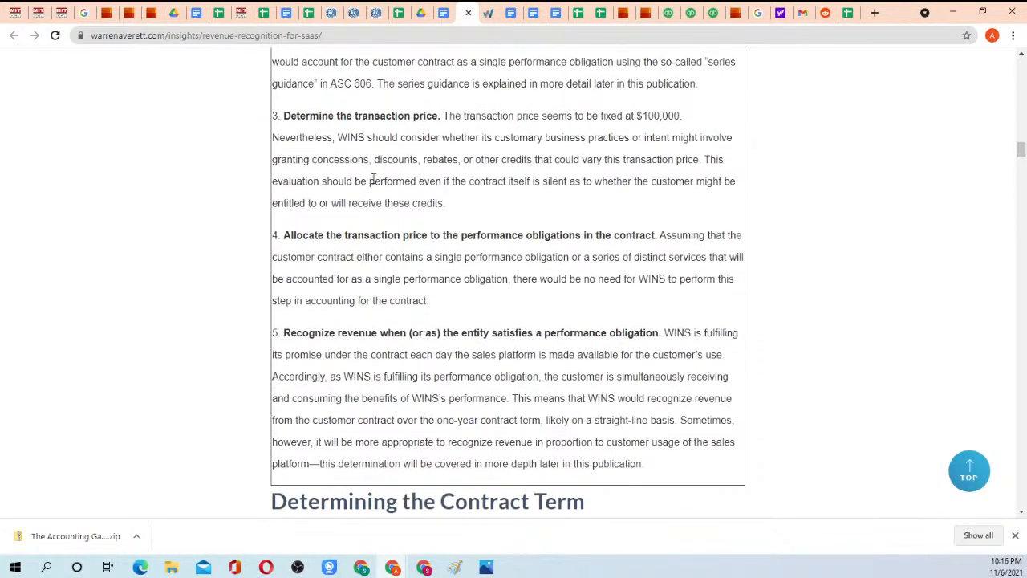
Highlight the whole of step 3, "Determine the transaction price," and again its opening lines and the $100,000 amount.
left_click_drag(285, 113, 468, 200)
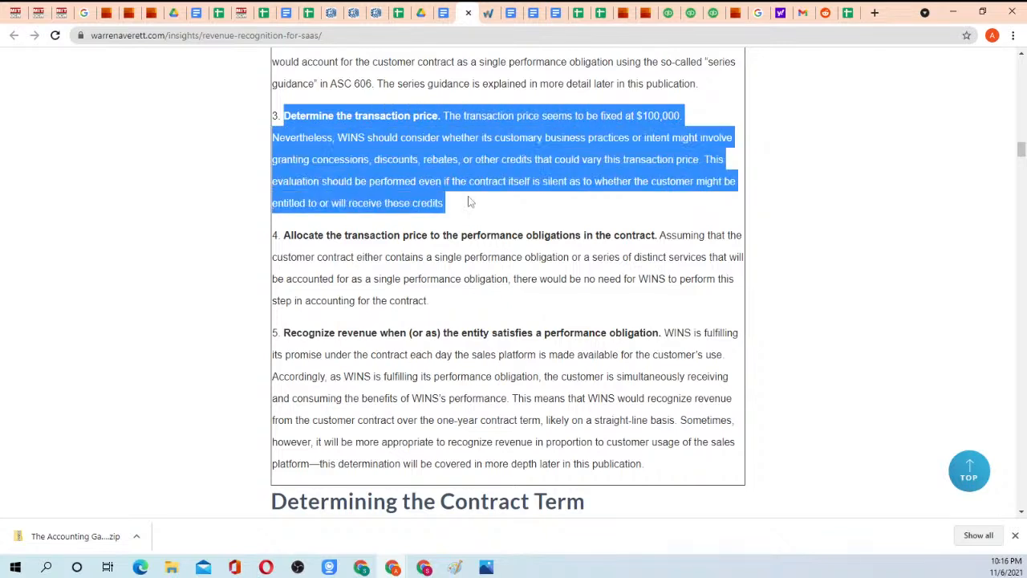
left_click(466, 202)
left_click_drag(326, 115, 647, 159)
left_click(646, 159)
left_click_drag(642, 115, 695, 122)
left_click(660, 160)
Highlight step 4's full paragraph and step 5's explanation from the "Accordingly" sentence through "later in this publication.".
left_click_drag(285, 235, 447, 310)
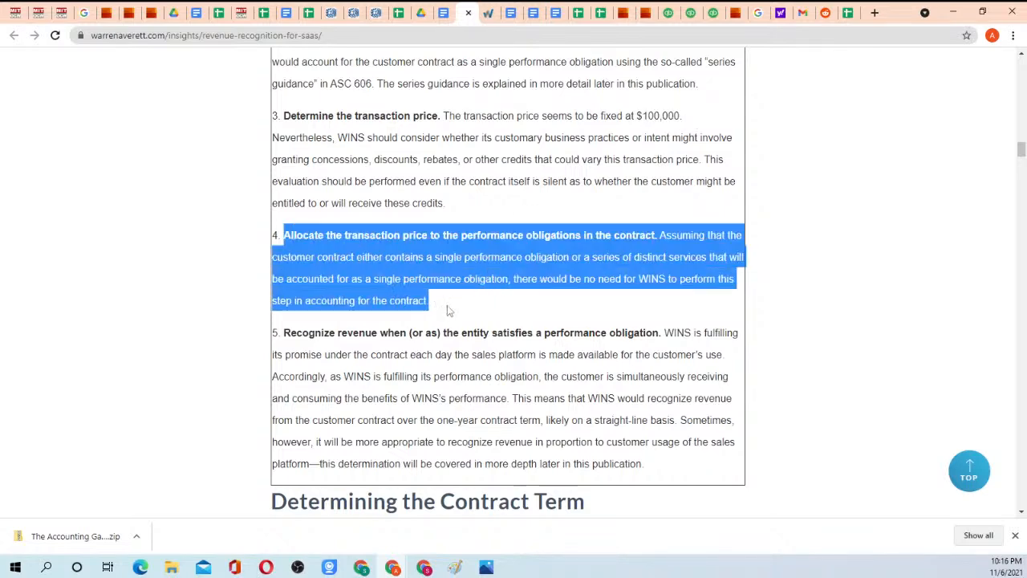
left_click(447, 312)
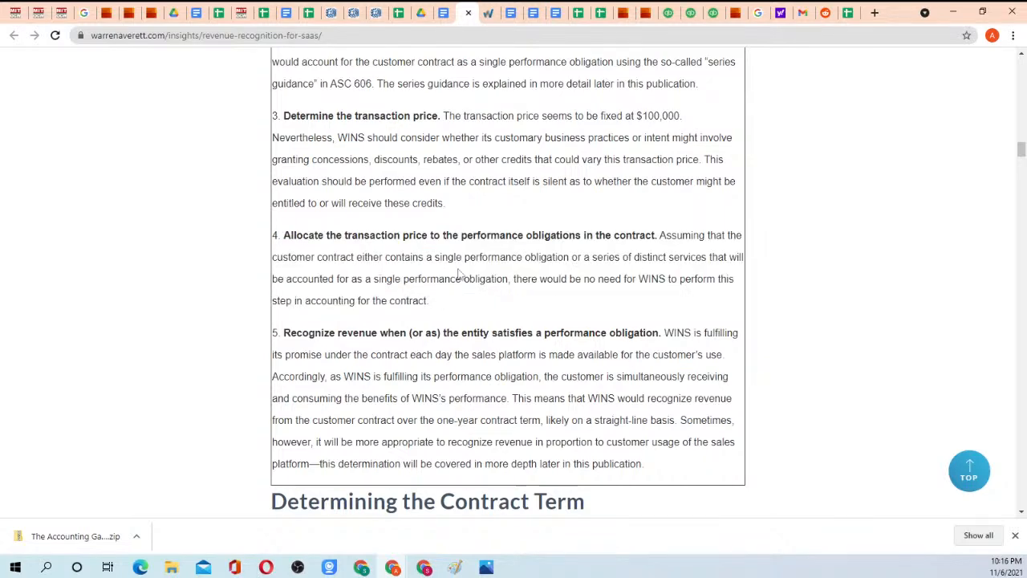
scroll(457, 279, "down", 2)
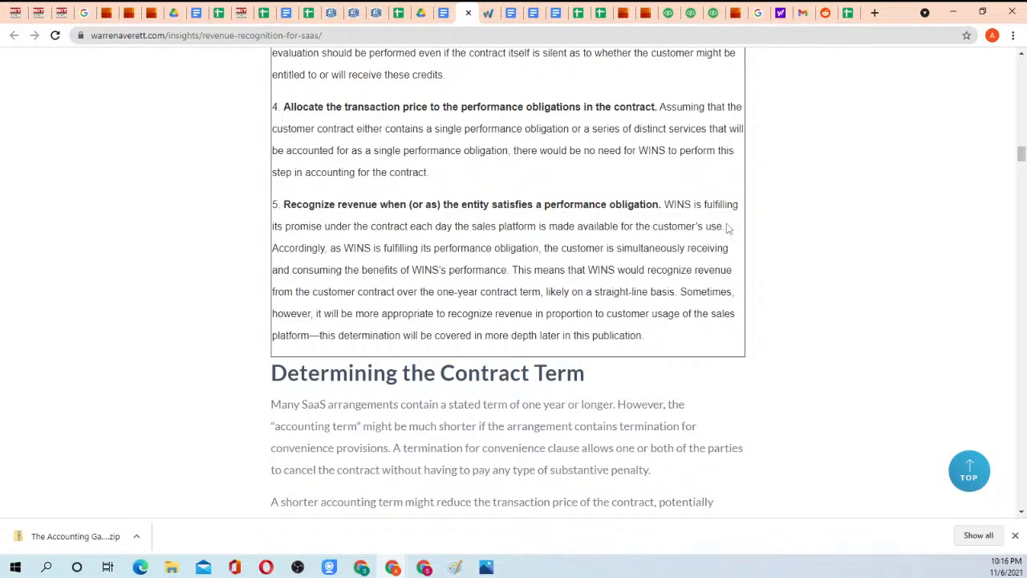
left_click_drag(321, 248, 661, 339)
left_click(614, 332)
Go back to Example 1, highlight its title and contract facts, and review the five steps below them.
scroll(588, 290, "up", 1)
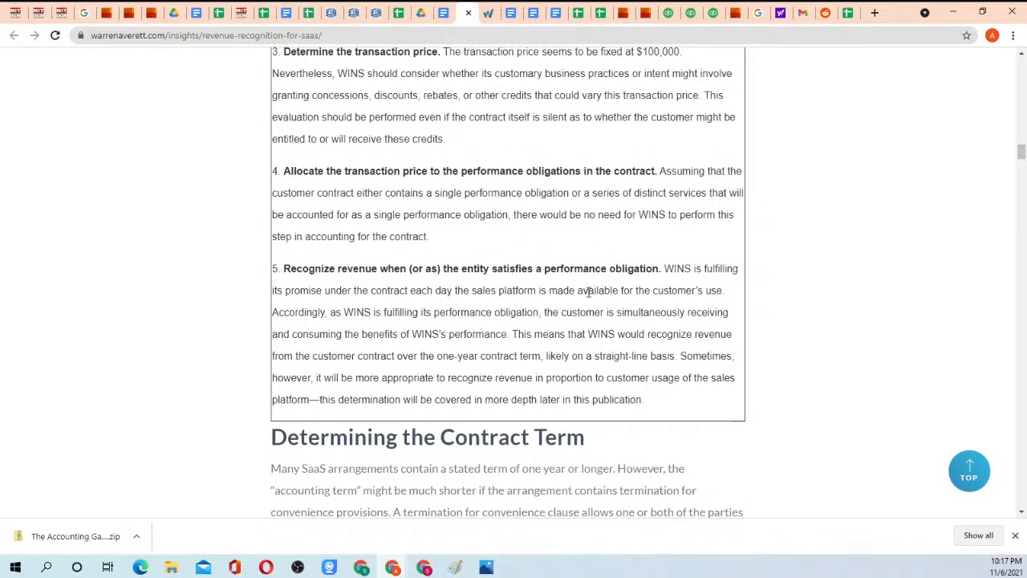
scroll(541, 291, "up", 1)
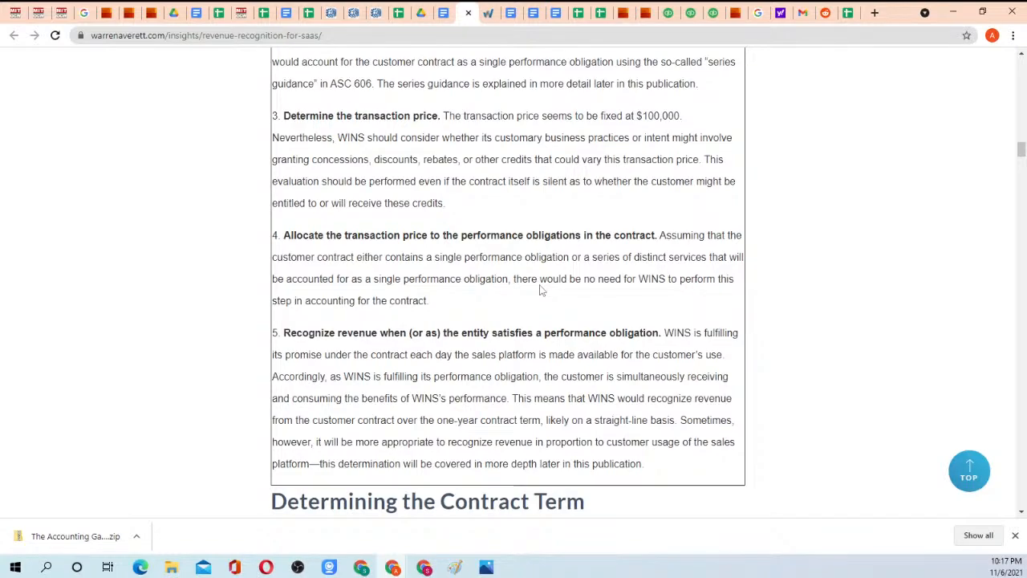
scroll(499, 315, "up", 5)
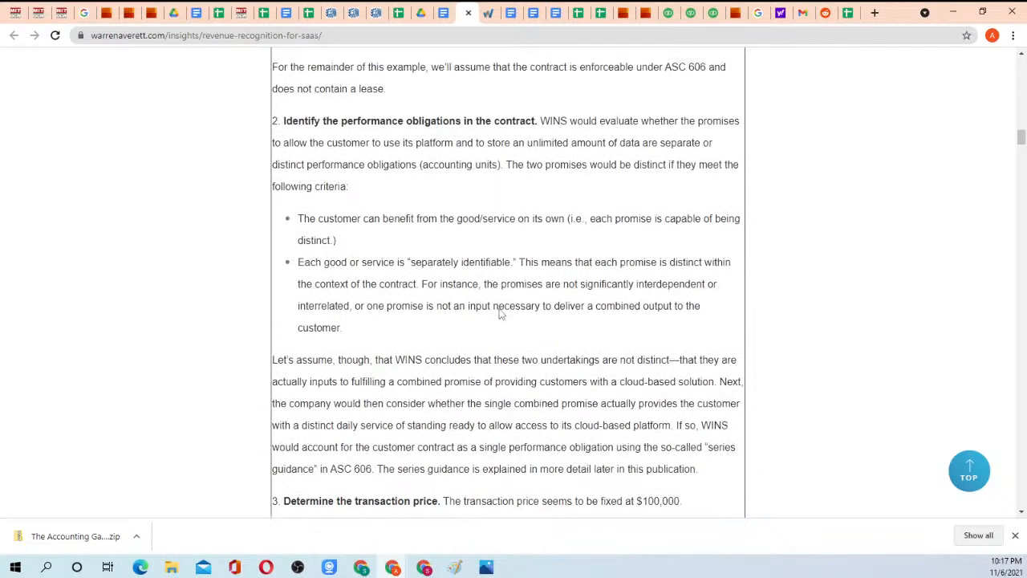
scroll(499, 314, "up", 6)
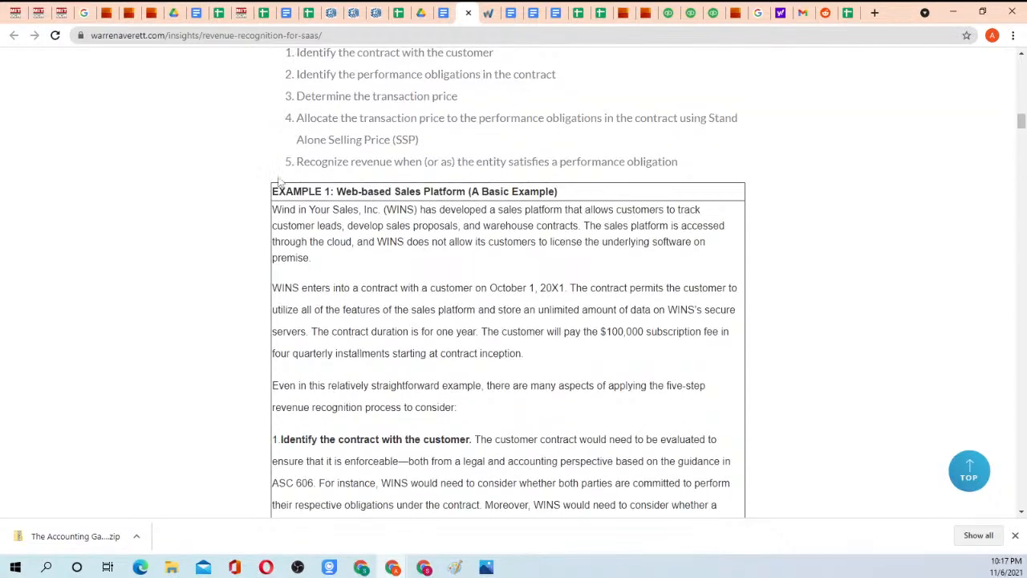
left_click_drag(273, 191, 608, 362)
scroll(562, 489, "down", 5)
scroll(631, 506, "down", 3)
scroll(618, 428, "down", 2)
left_click(601, 367)
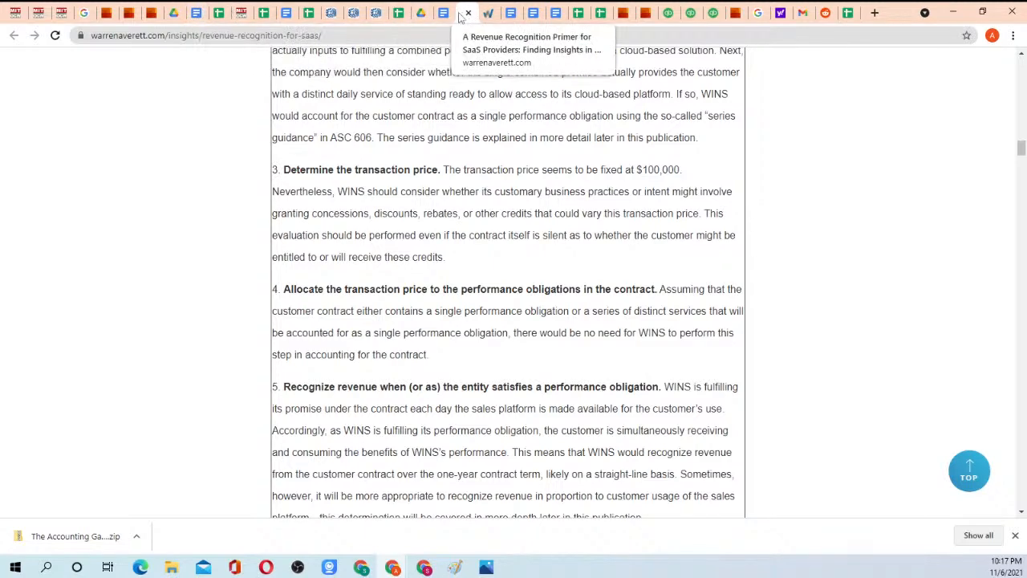
Switch to the Homework 3 instructions document and review the Quickbooks and turbo tax example's prices alongside memo points 1 and 2.
left_click(192, 13)
scroll(355, 167, "up", 2)
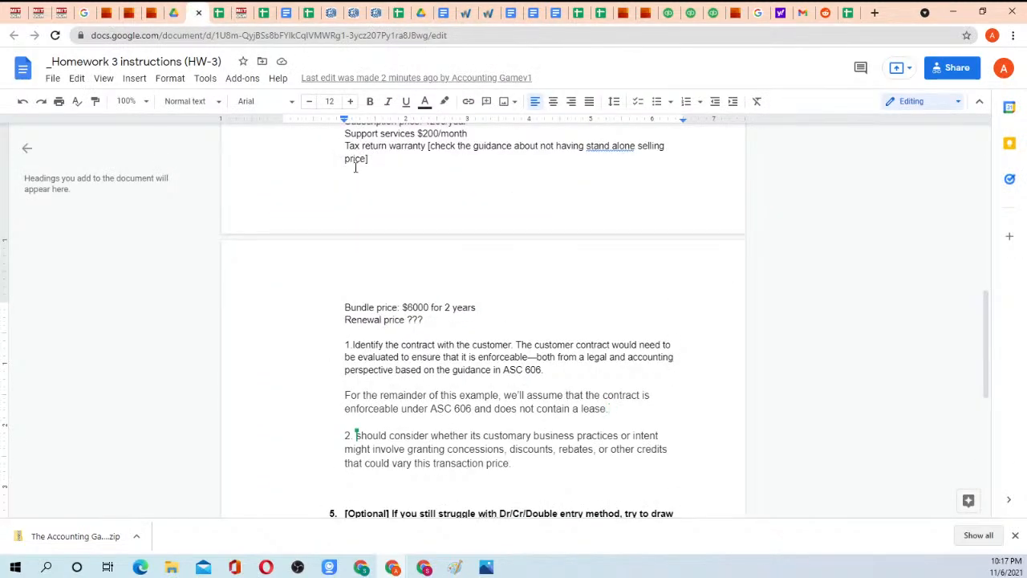
scroll(406, 229, "down", 3)
scroll(404, 230, "up", 2)
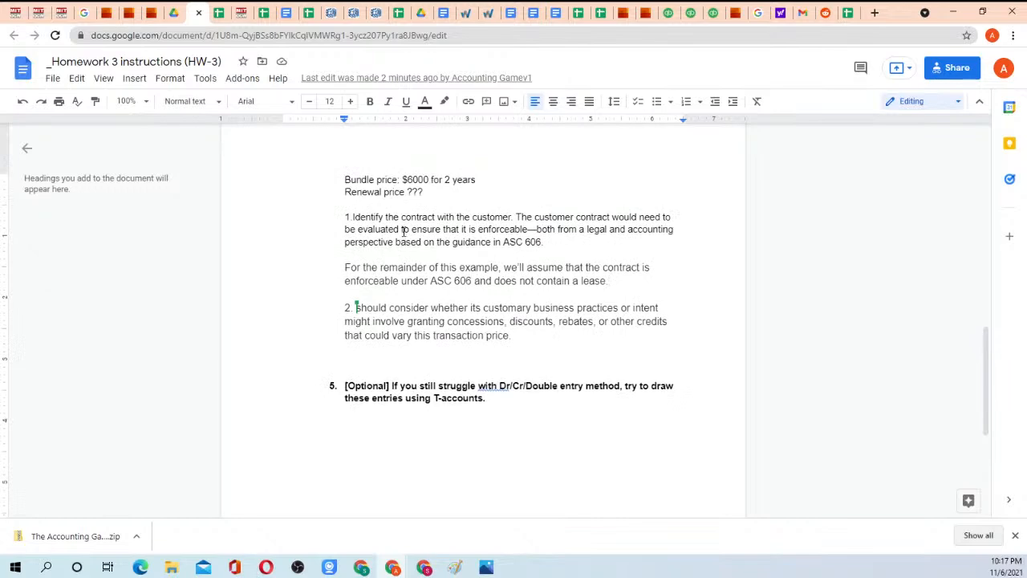
scroll(405, 231, "up", 3)
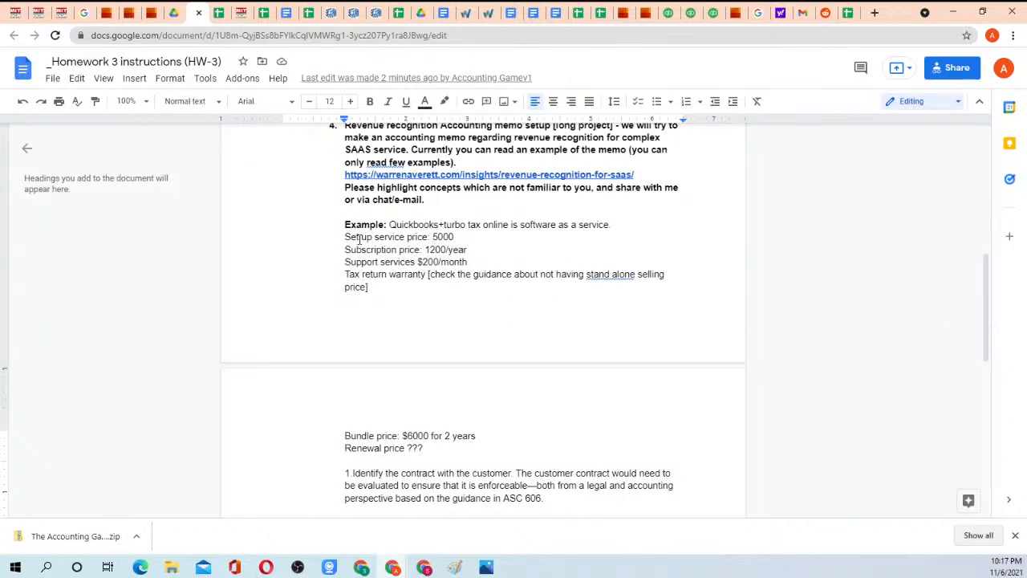
scroll(373, 240, "down", 3)
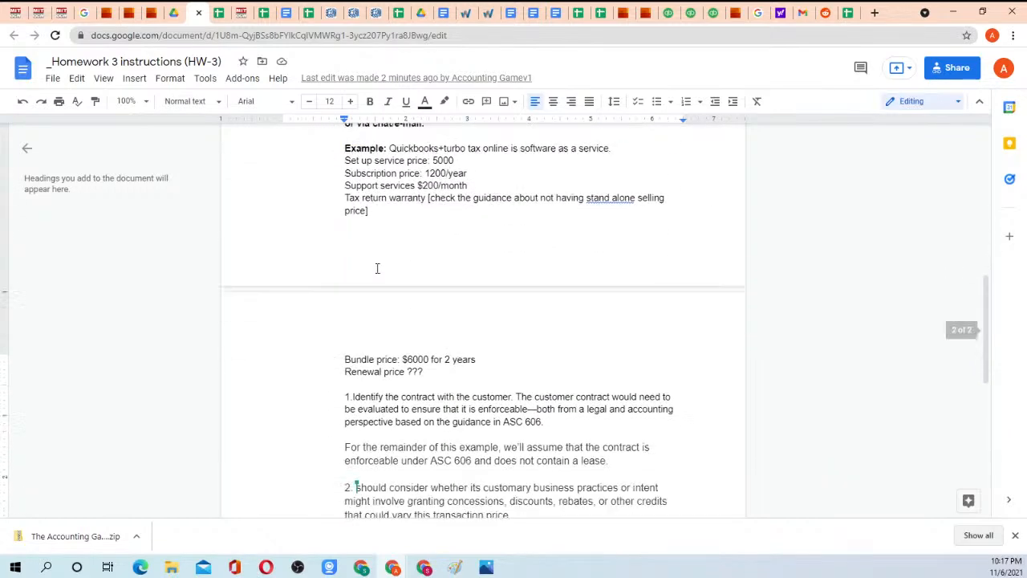
scroll(391, 213, "up", 4)
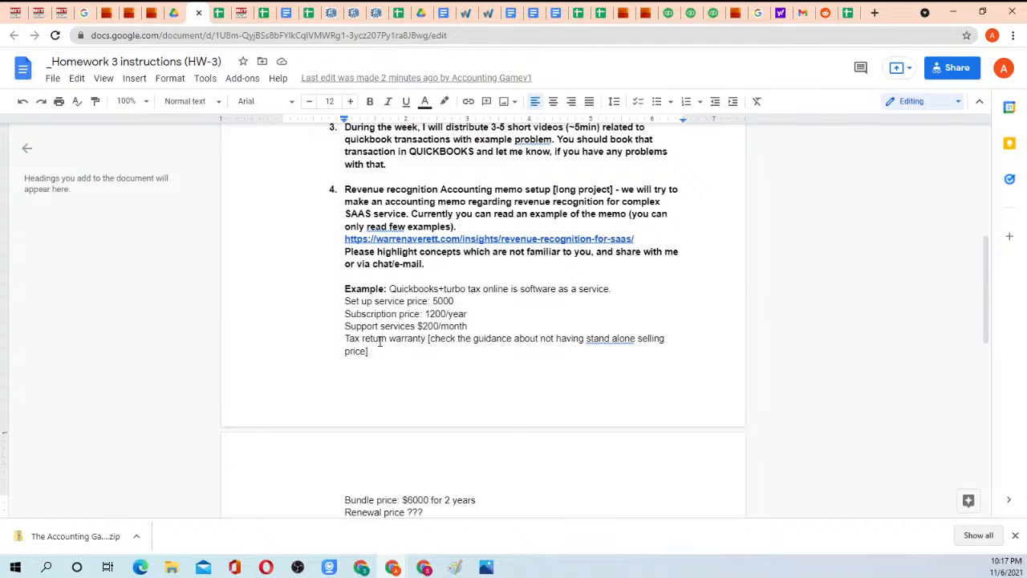
scroll(386, 196, "down", 2)
scroll(392, 203, "down", 2)
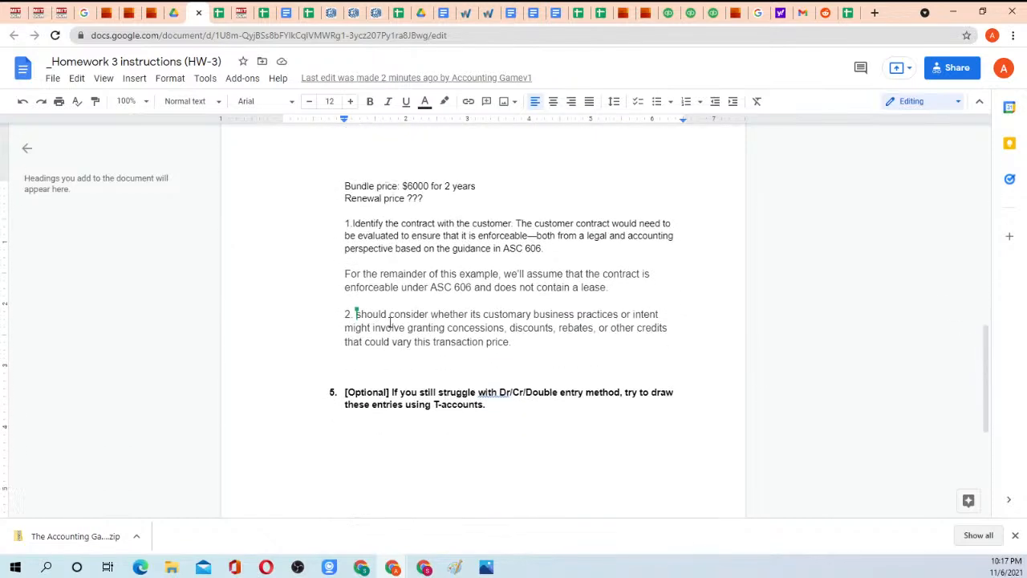